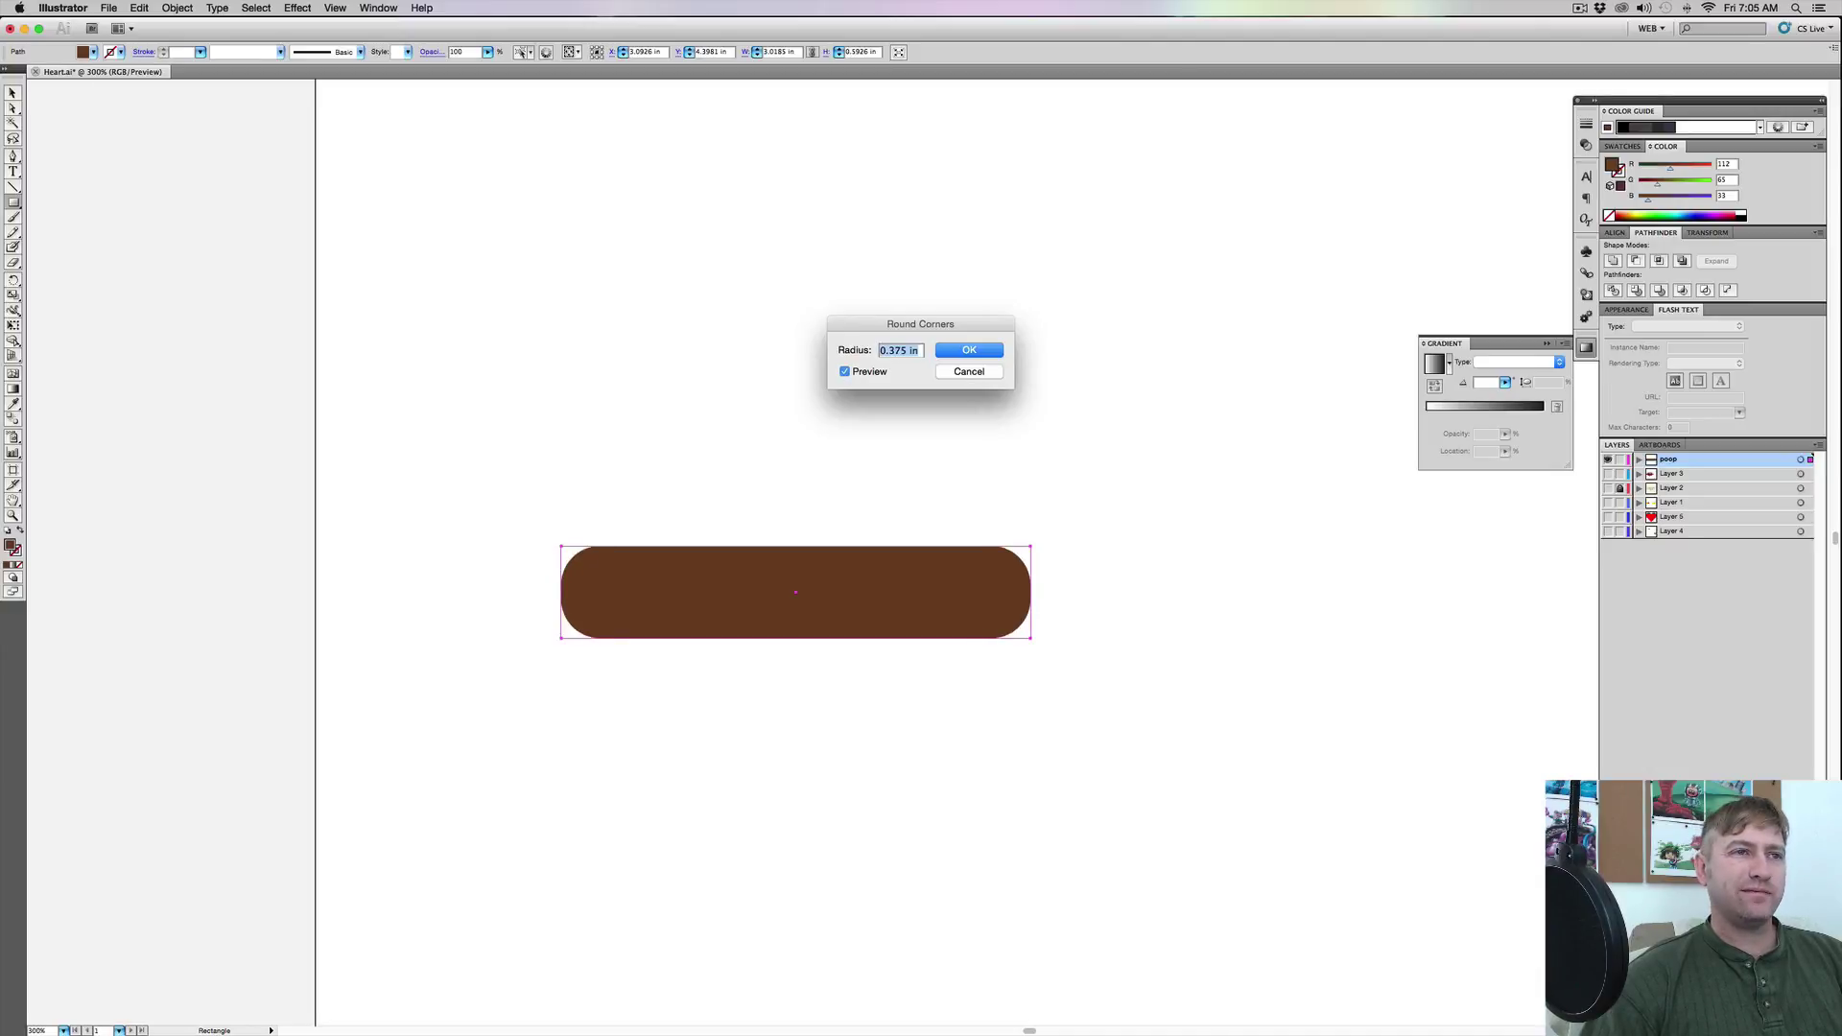
Apply Round Corners to the brown rectangle so it has fully rounded ends, and deselect it
{"action": "left_click", "coordinate": [978, 350]}
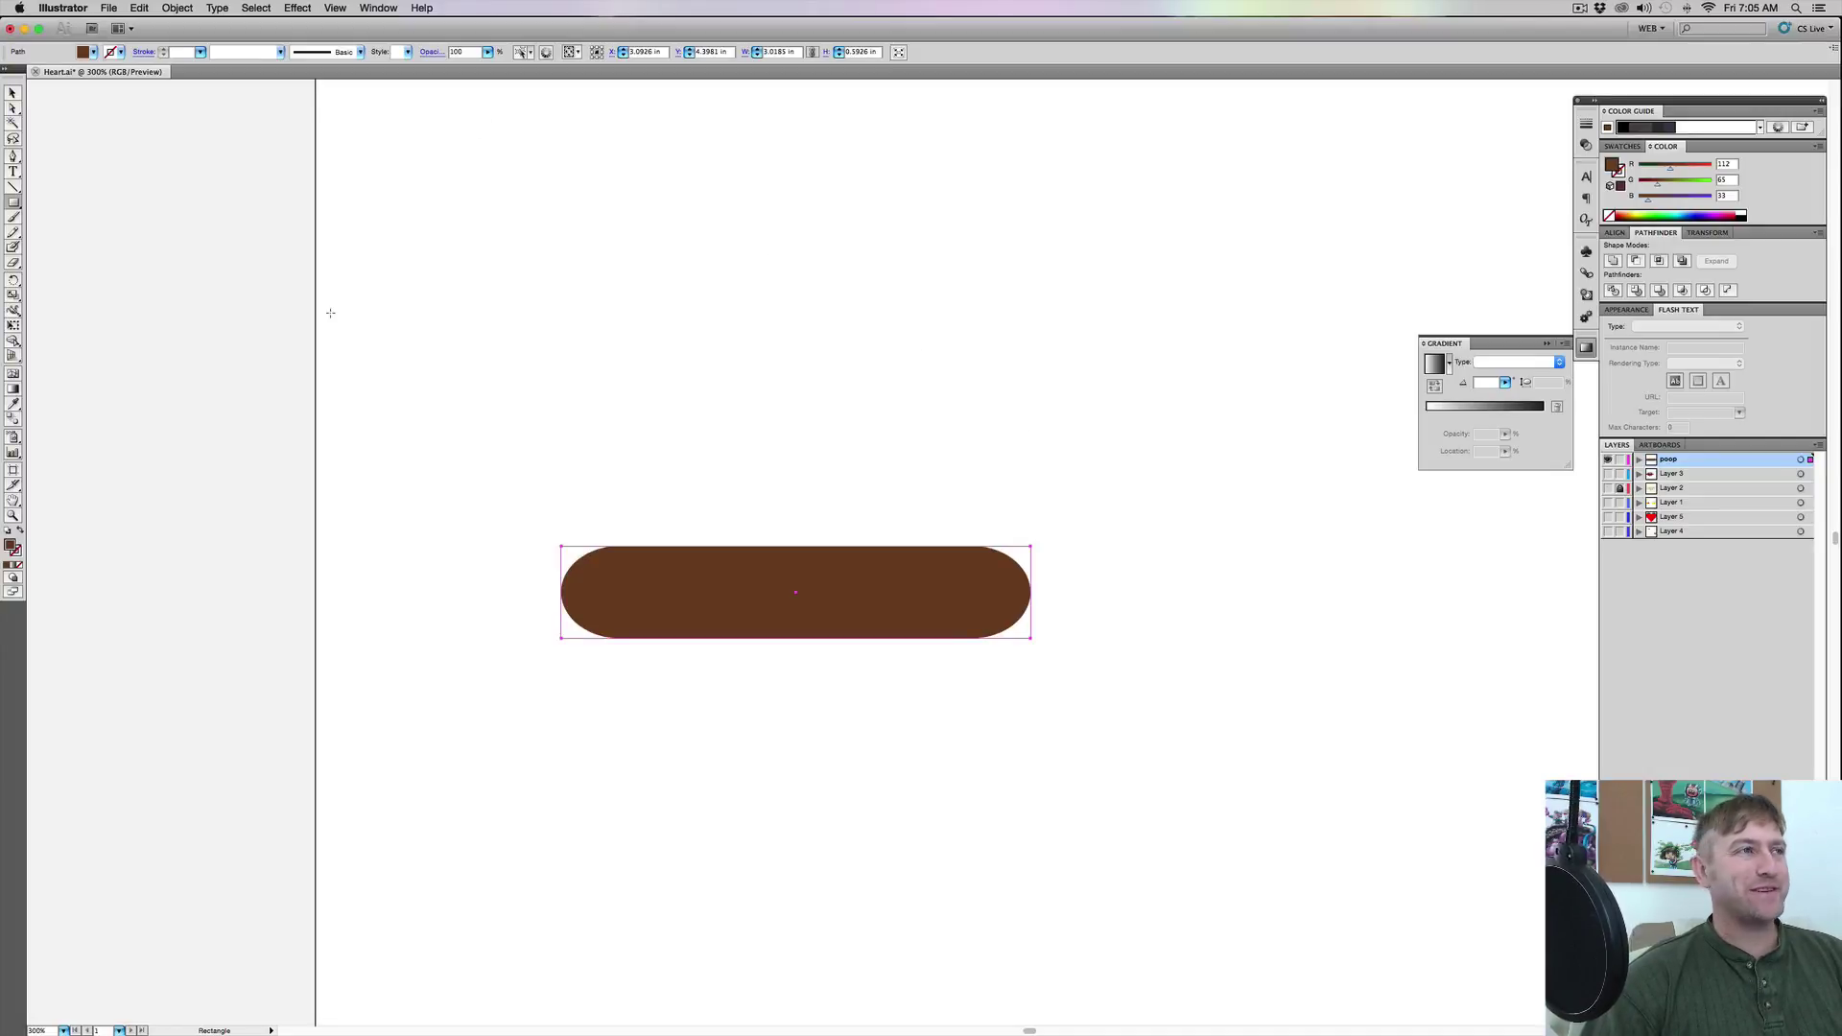
{"action": "left_click", "coordinate": [12, 94]}
{"action": "left_click", "coordinate": [738, 461]}
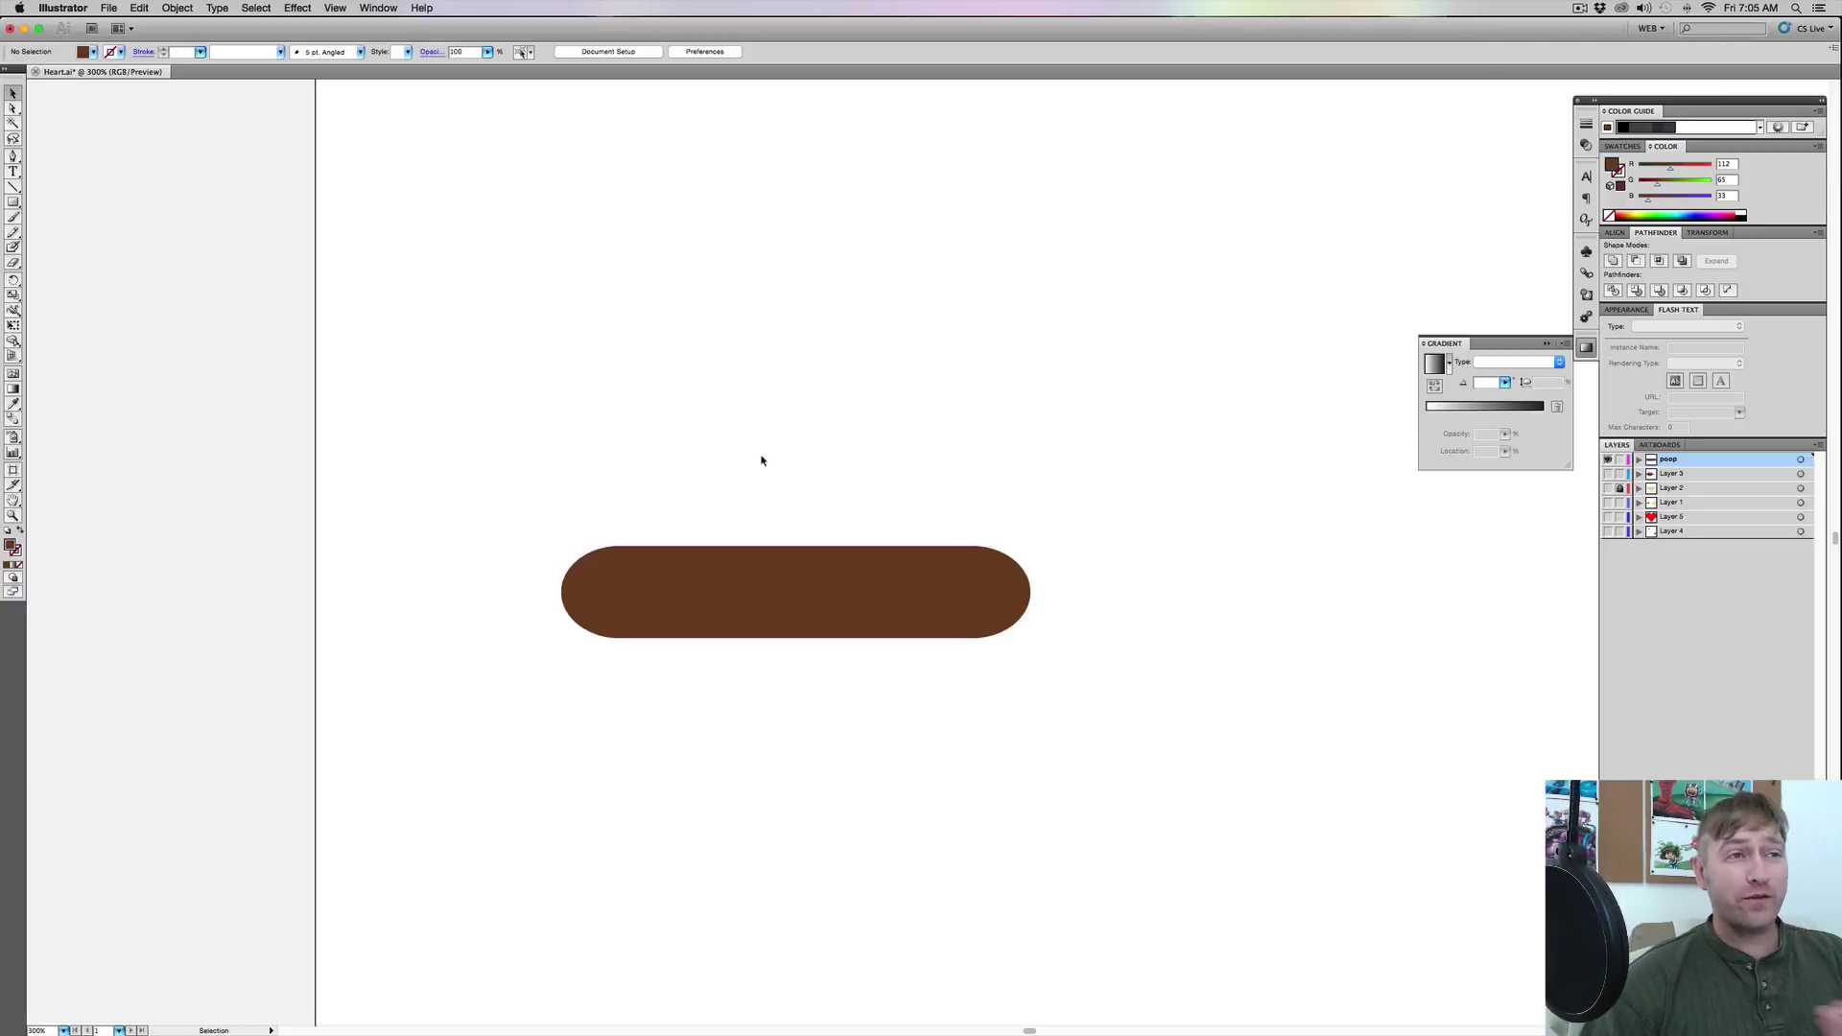
Duplicate the rounded brown bar just above the original and rotate the copy so its right end tilts upward
{"action": "left_click", "coordinate": [657, 575]}
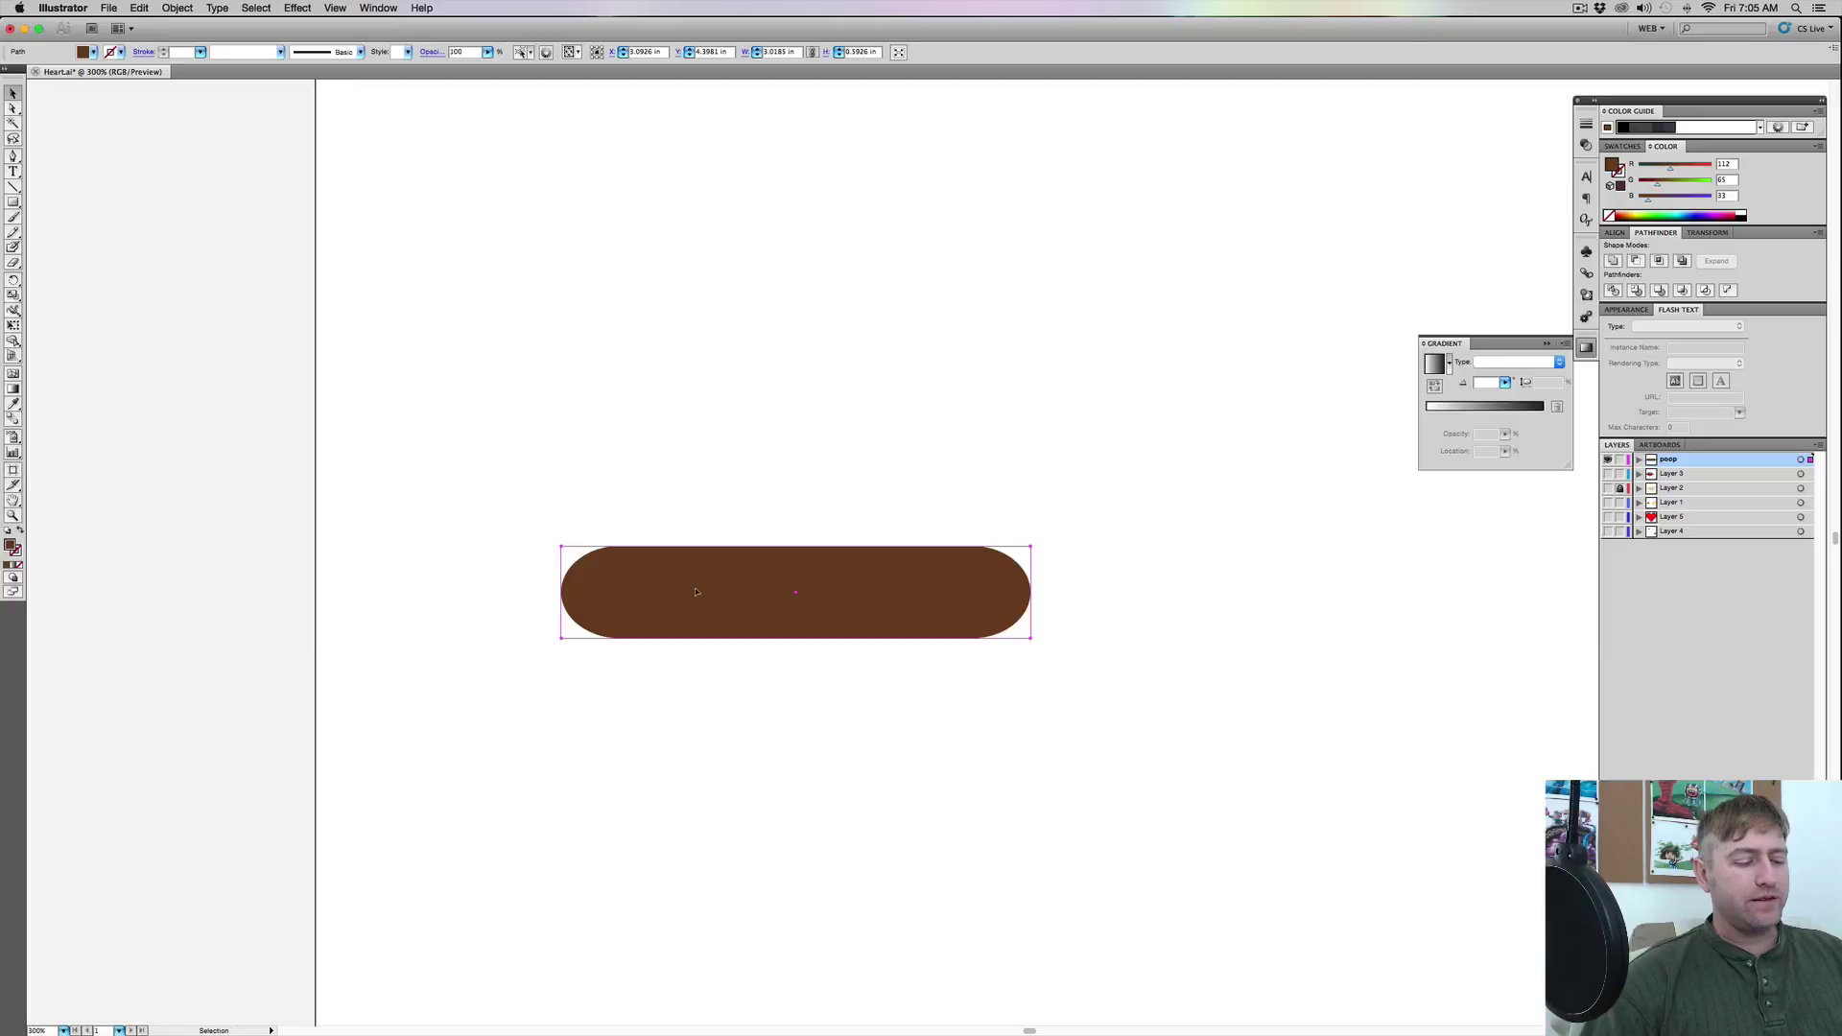
{"action": "key", "text": "super+c"}
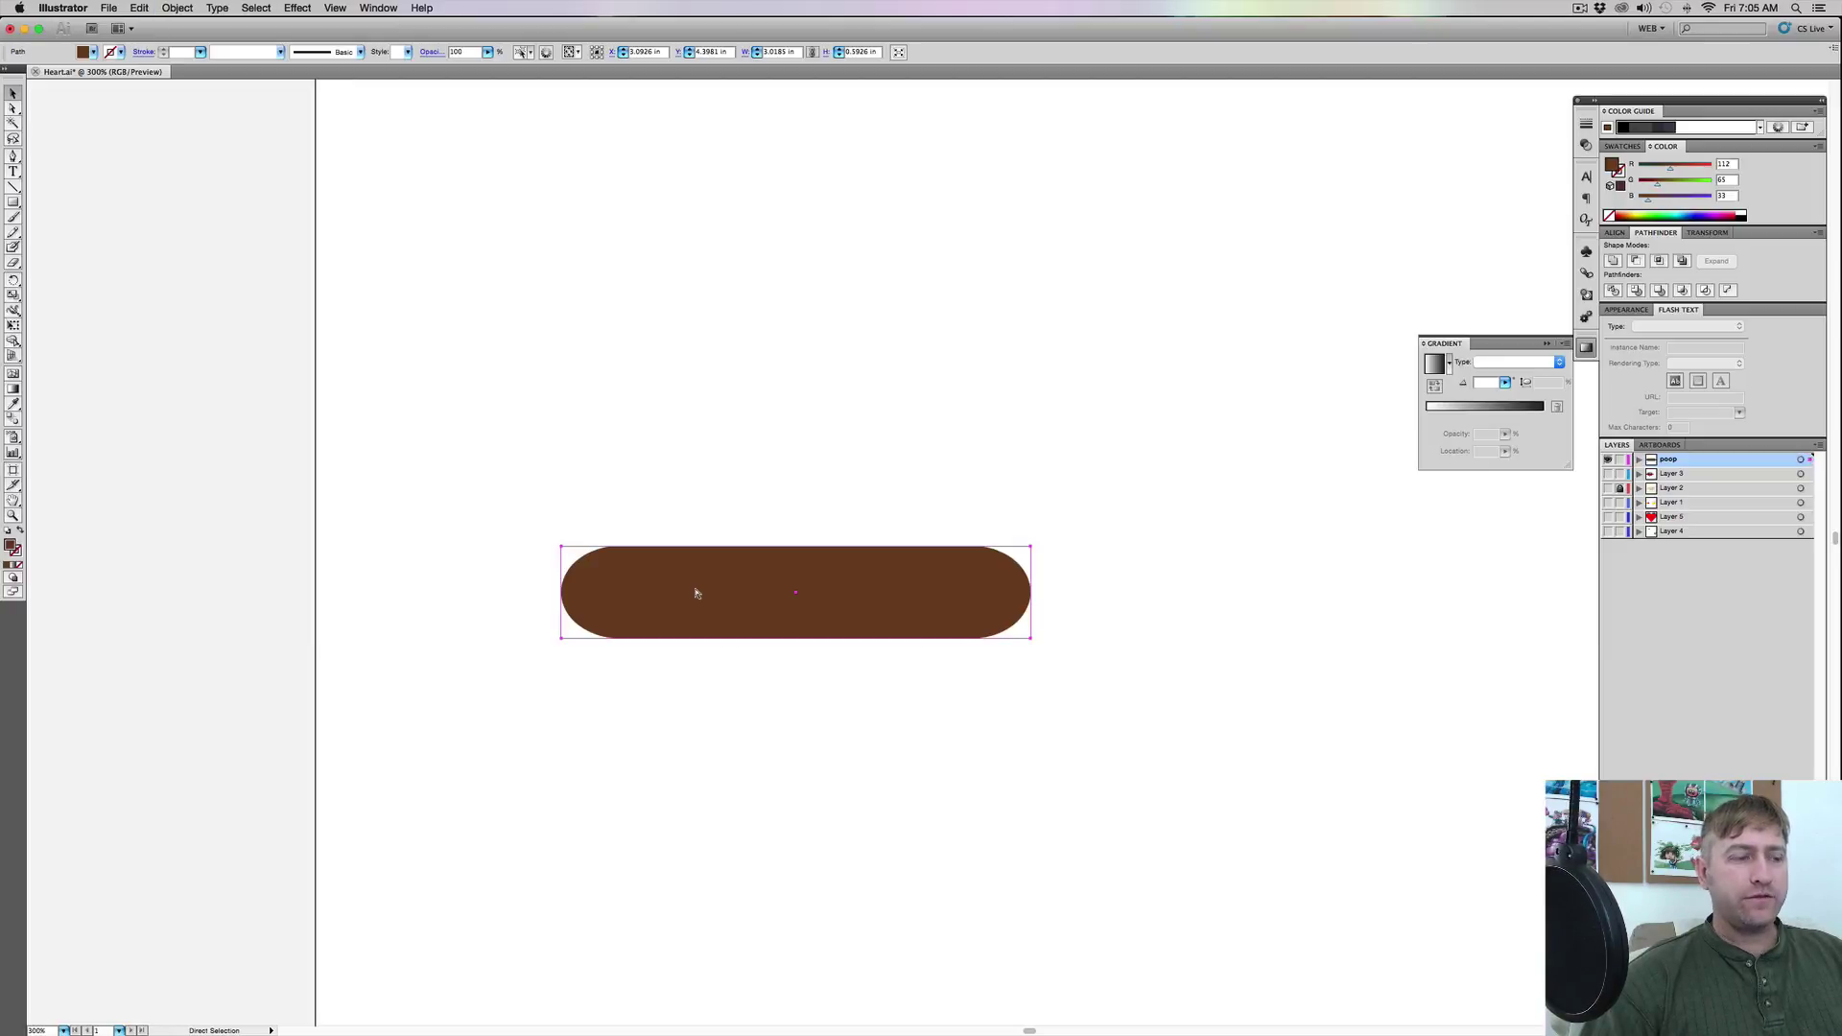
{"action": "left_click_drag", "start_coordinate": [708, 603], "coordinate": [720, 512]}
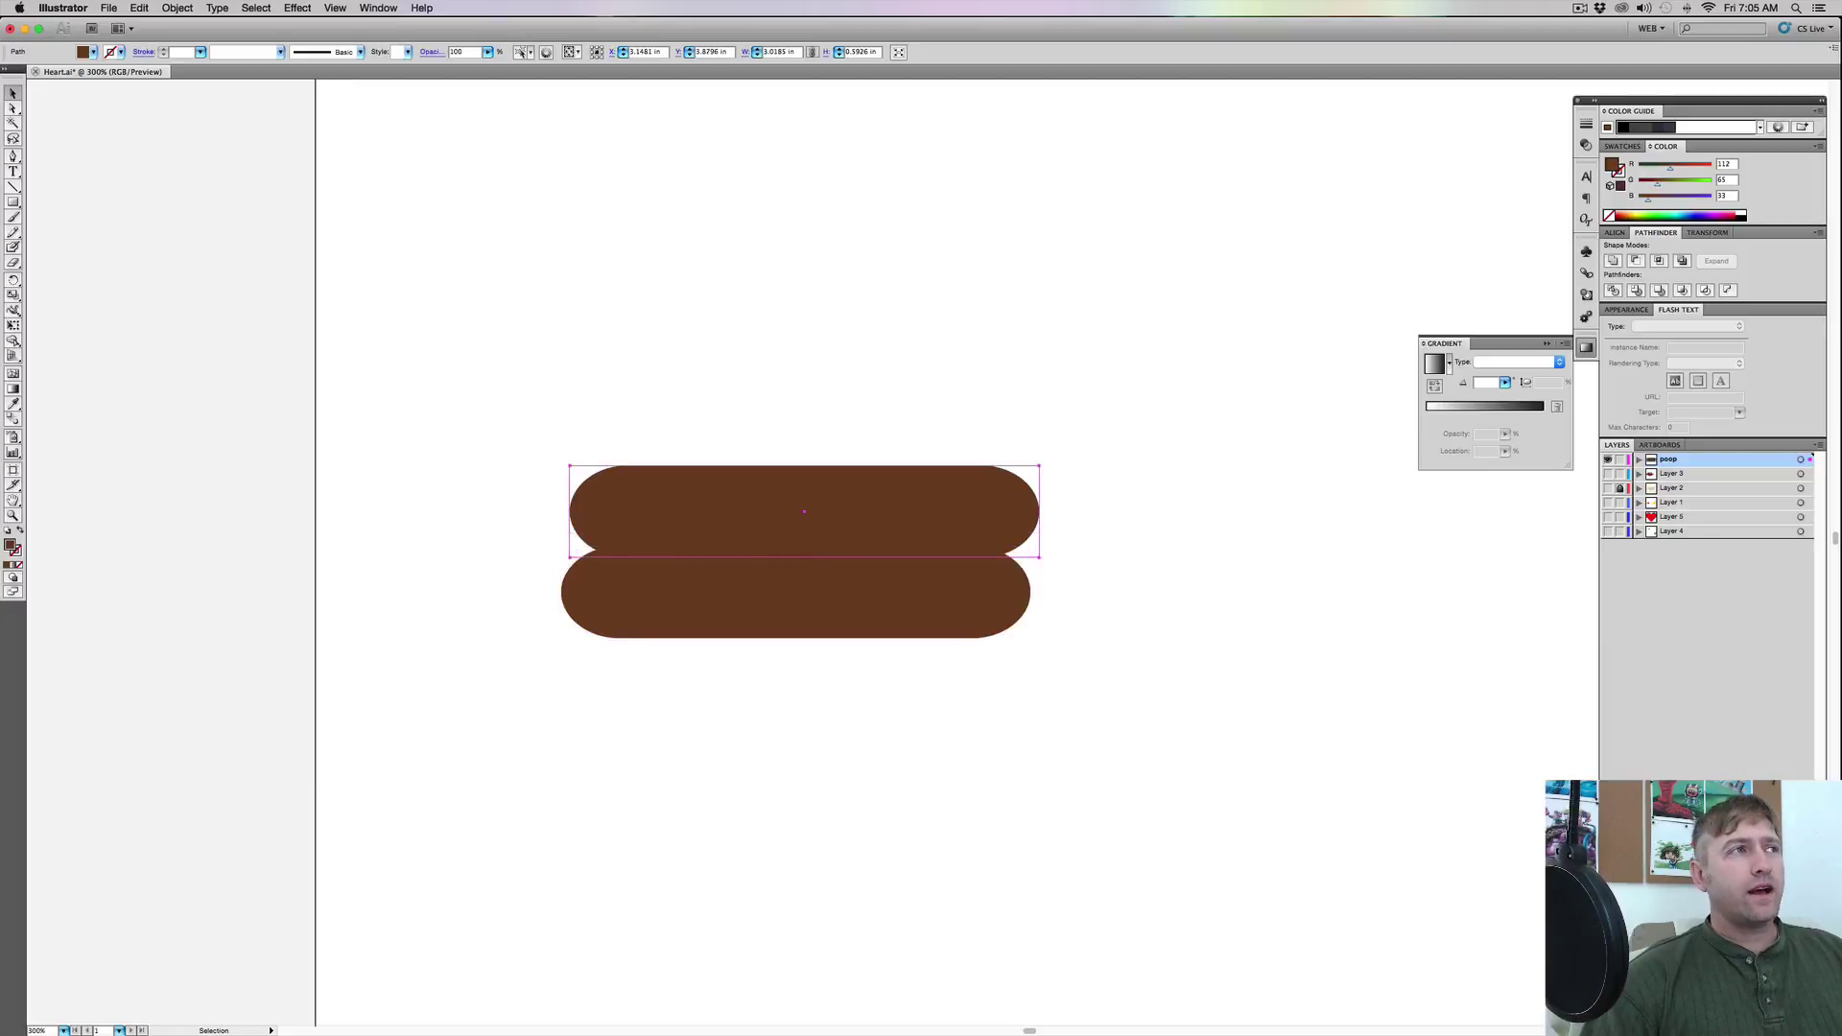
{"action": "key", "text": "e"}
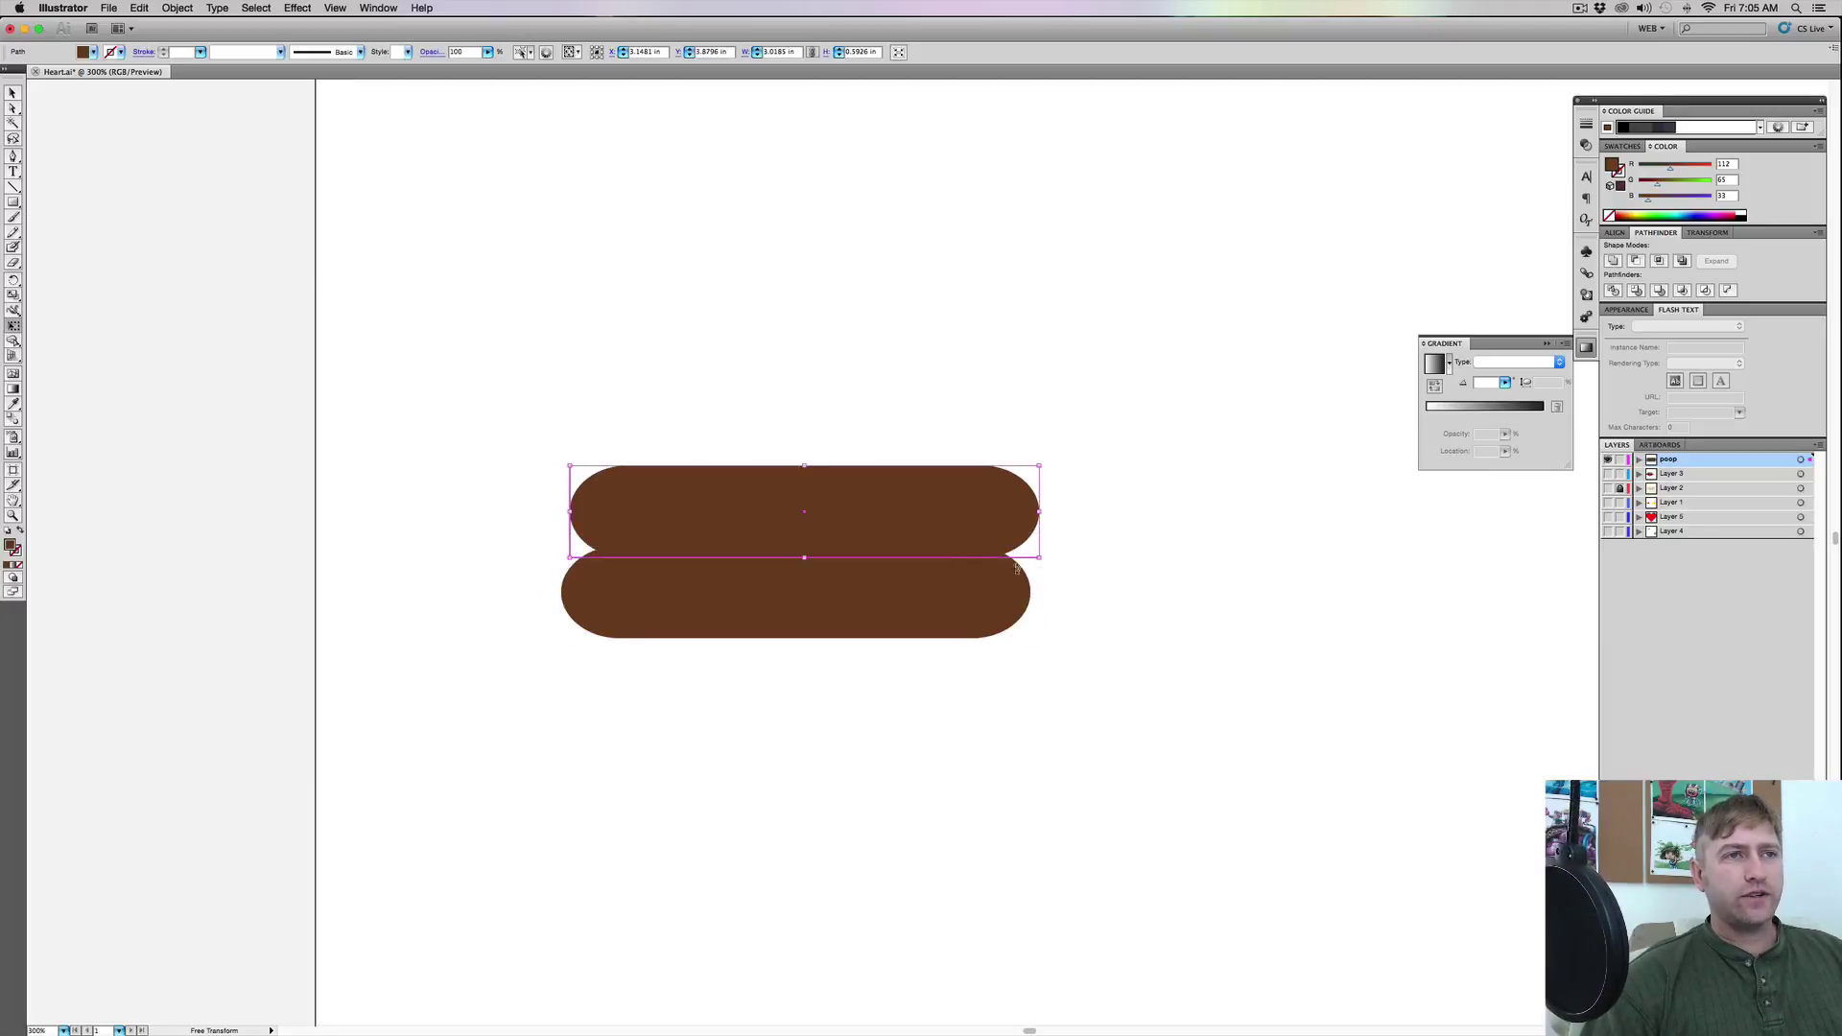
{"action": "left_click_drag", "start_coordinate": [1054, 574], "coordinate": [1052, 505]}
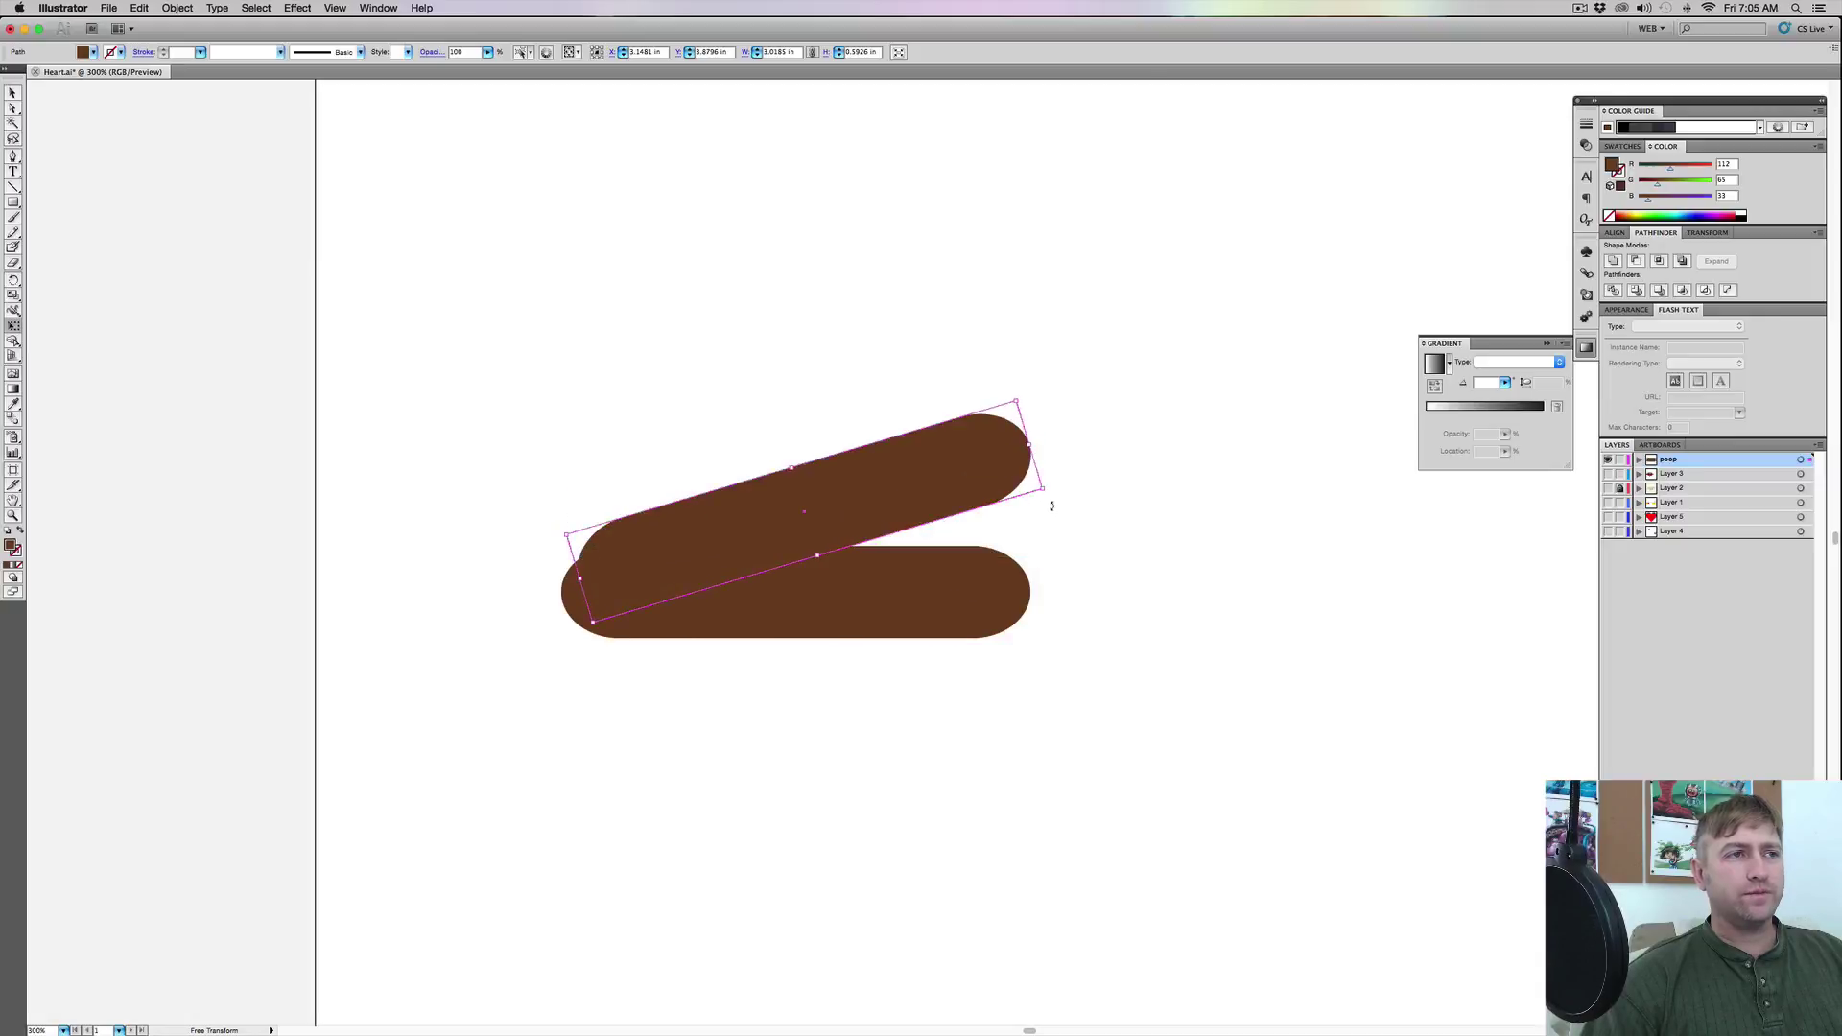
{"action": "key", "text": "v"}
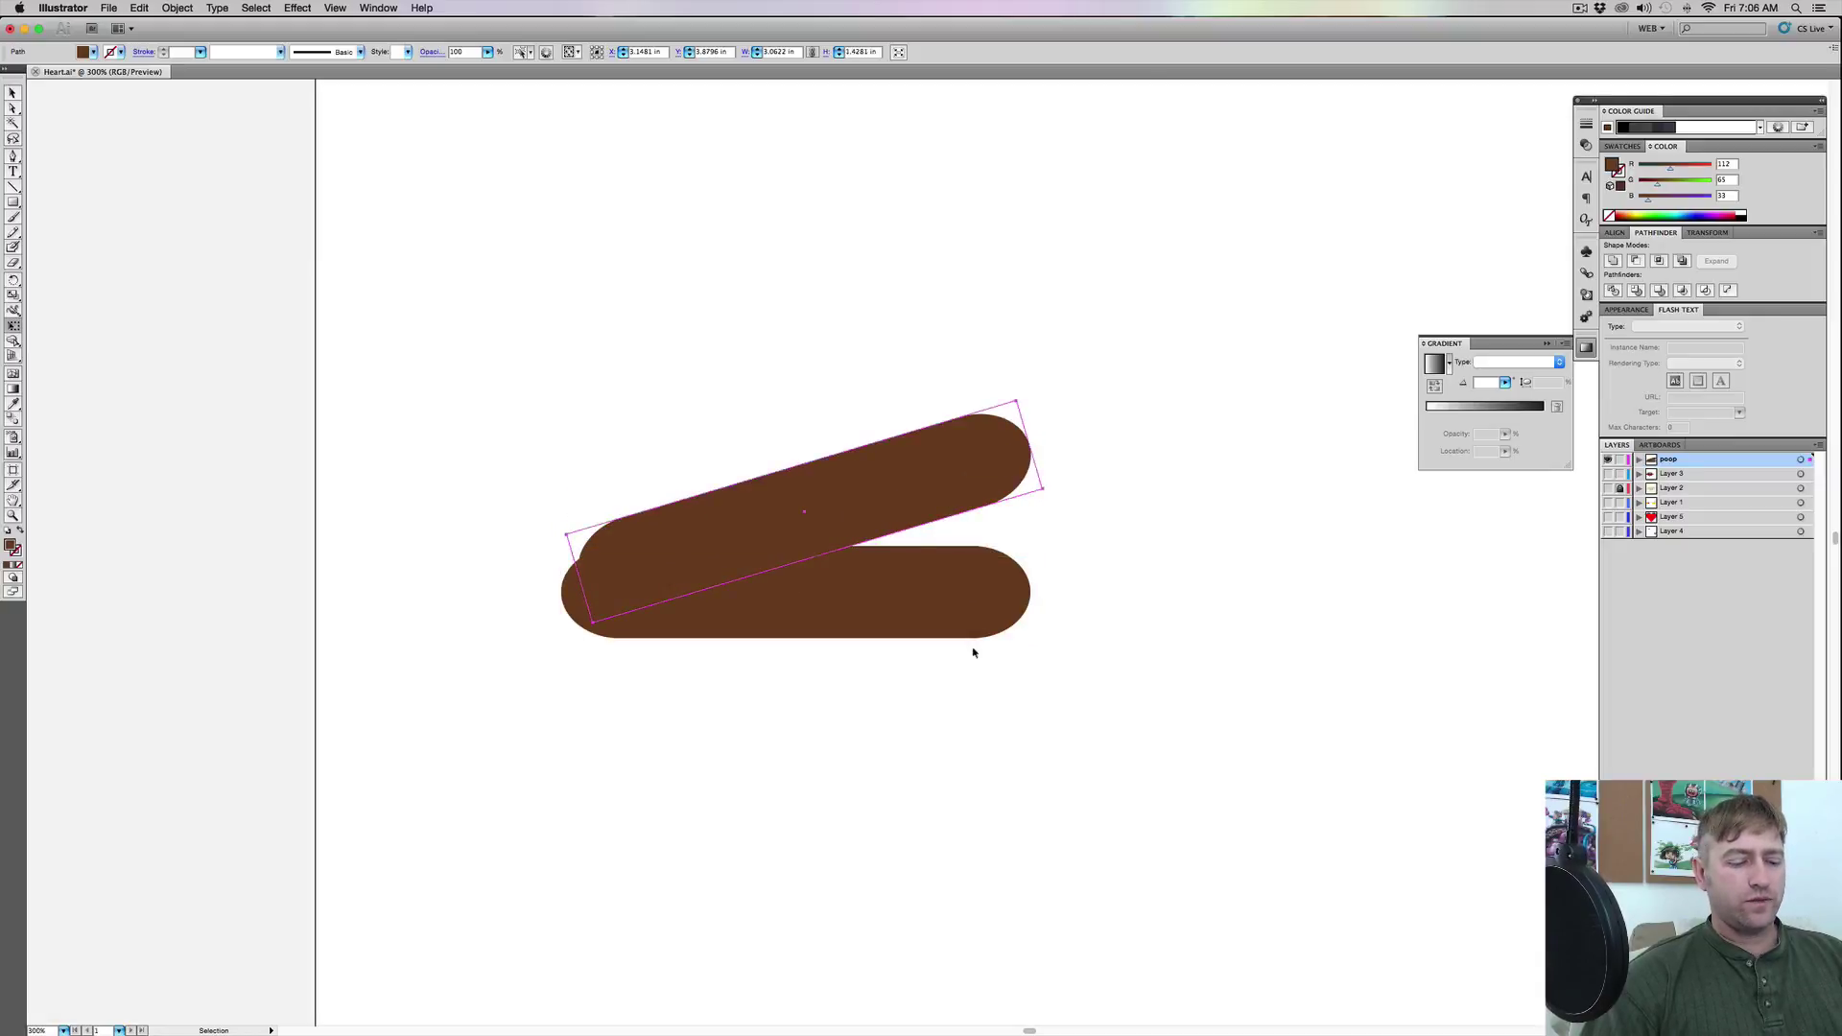
Lower the tilted bar onto the bottom bar, shorten it to about 2.75 in wide, and shift it slightly right
{"action": "key", "text": "super+equal"}
{"action": "key", "text": "e"}
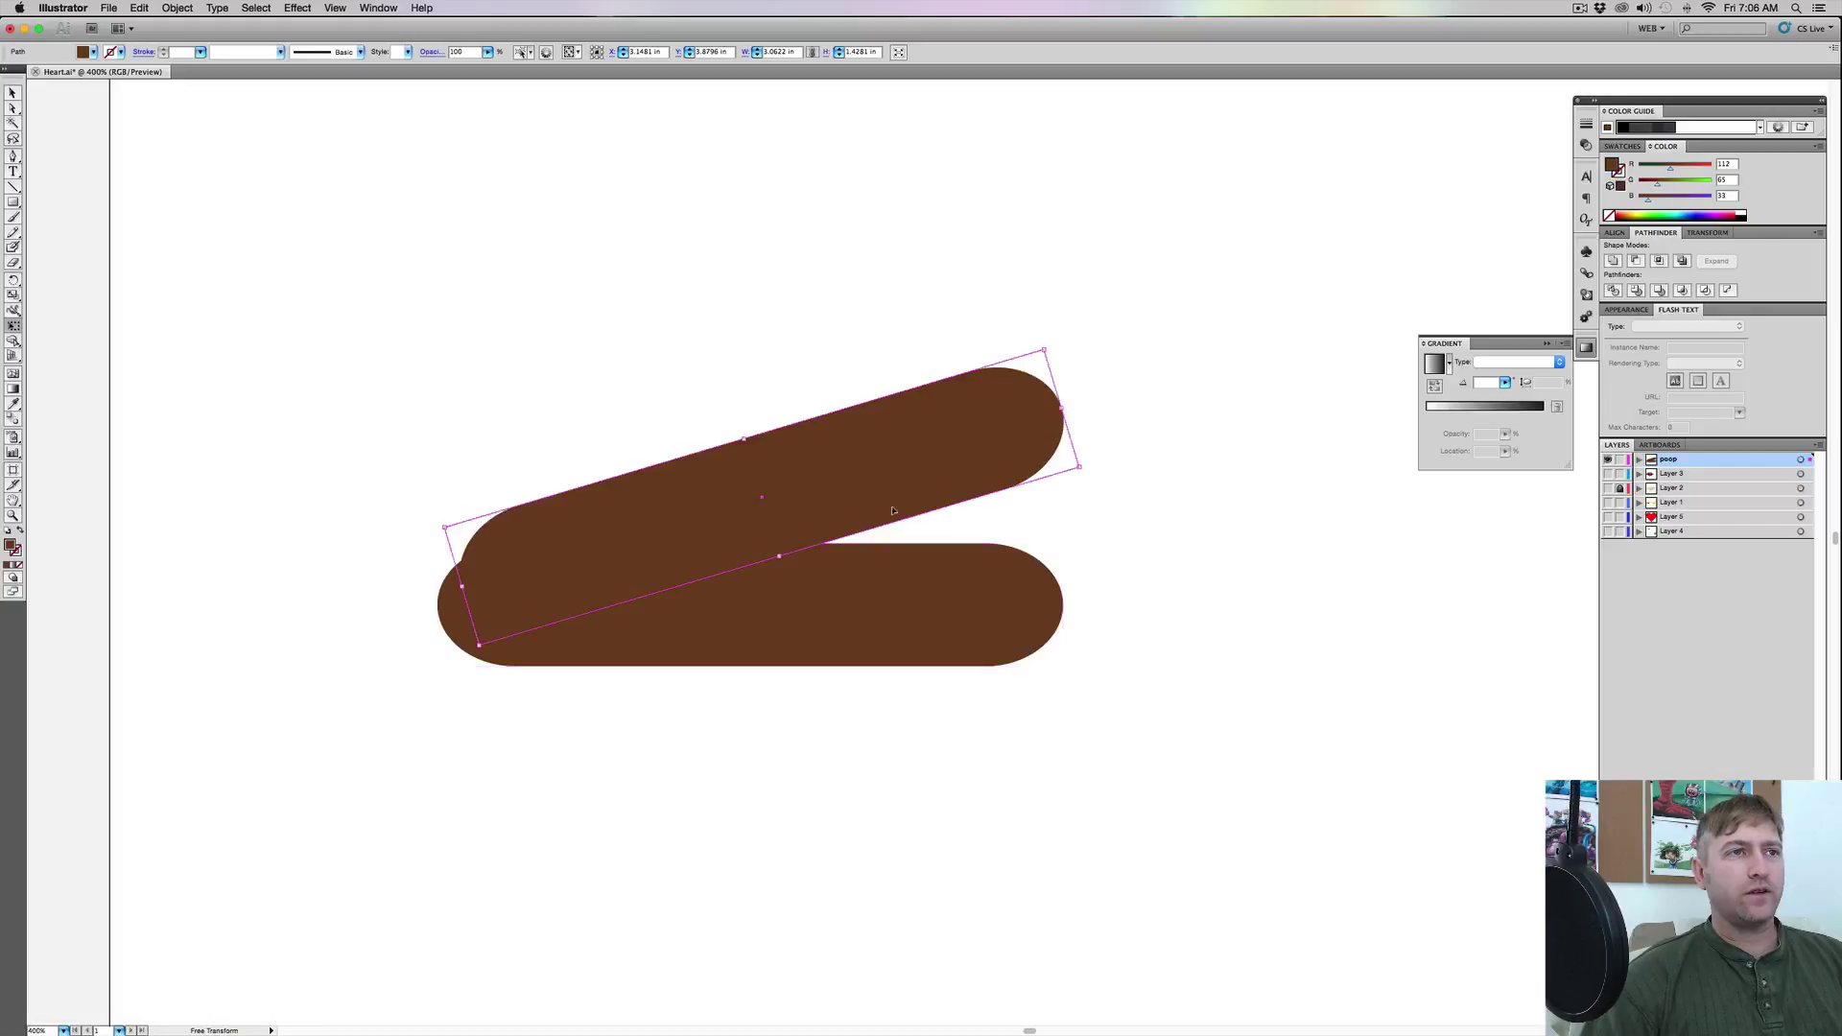
{"action": "left_click_drag", "start_coordinate": [893, 527], "coordinate": [896, 552]}
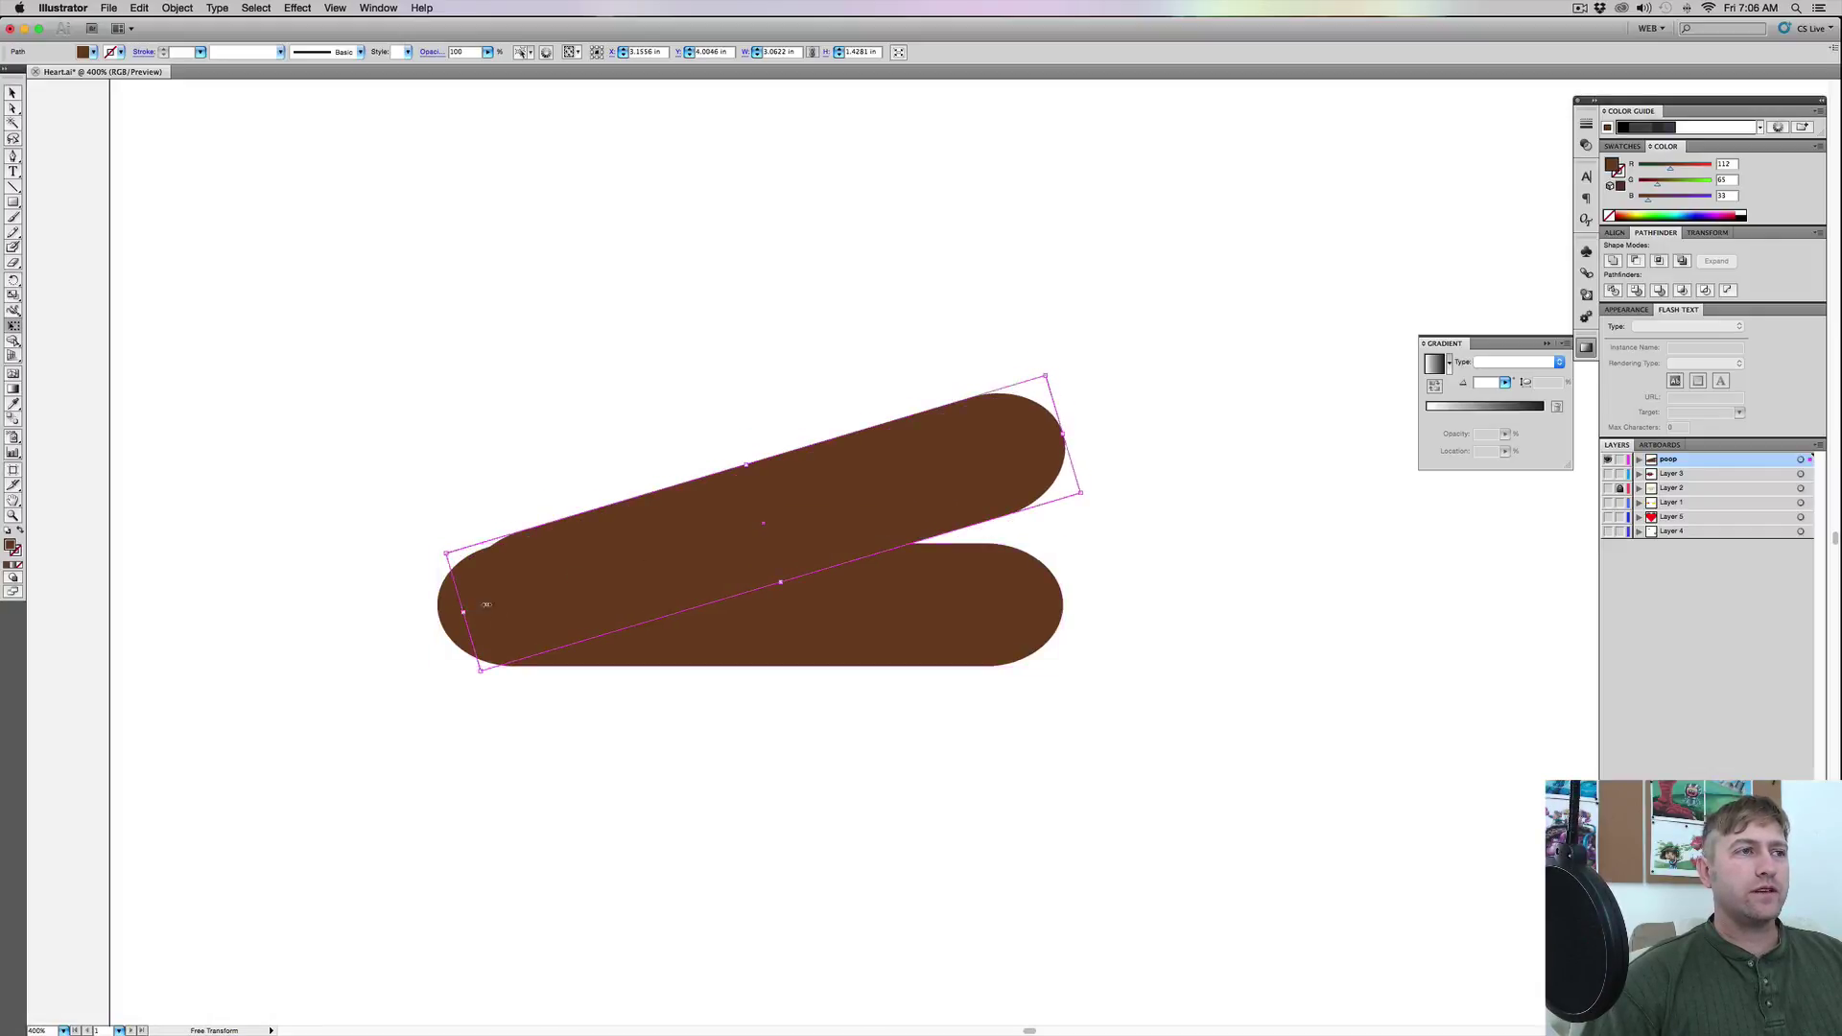
{"action": "key", "text": "Down"}
{"action": "key", "text": "Down"}
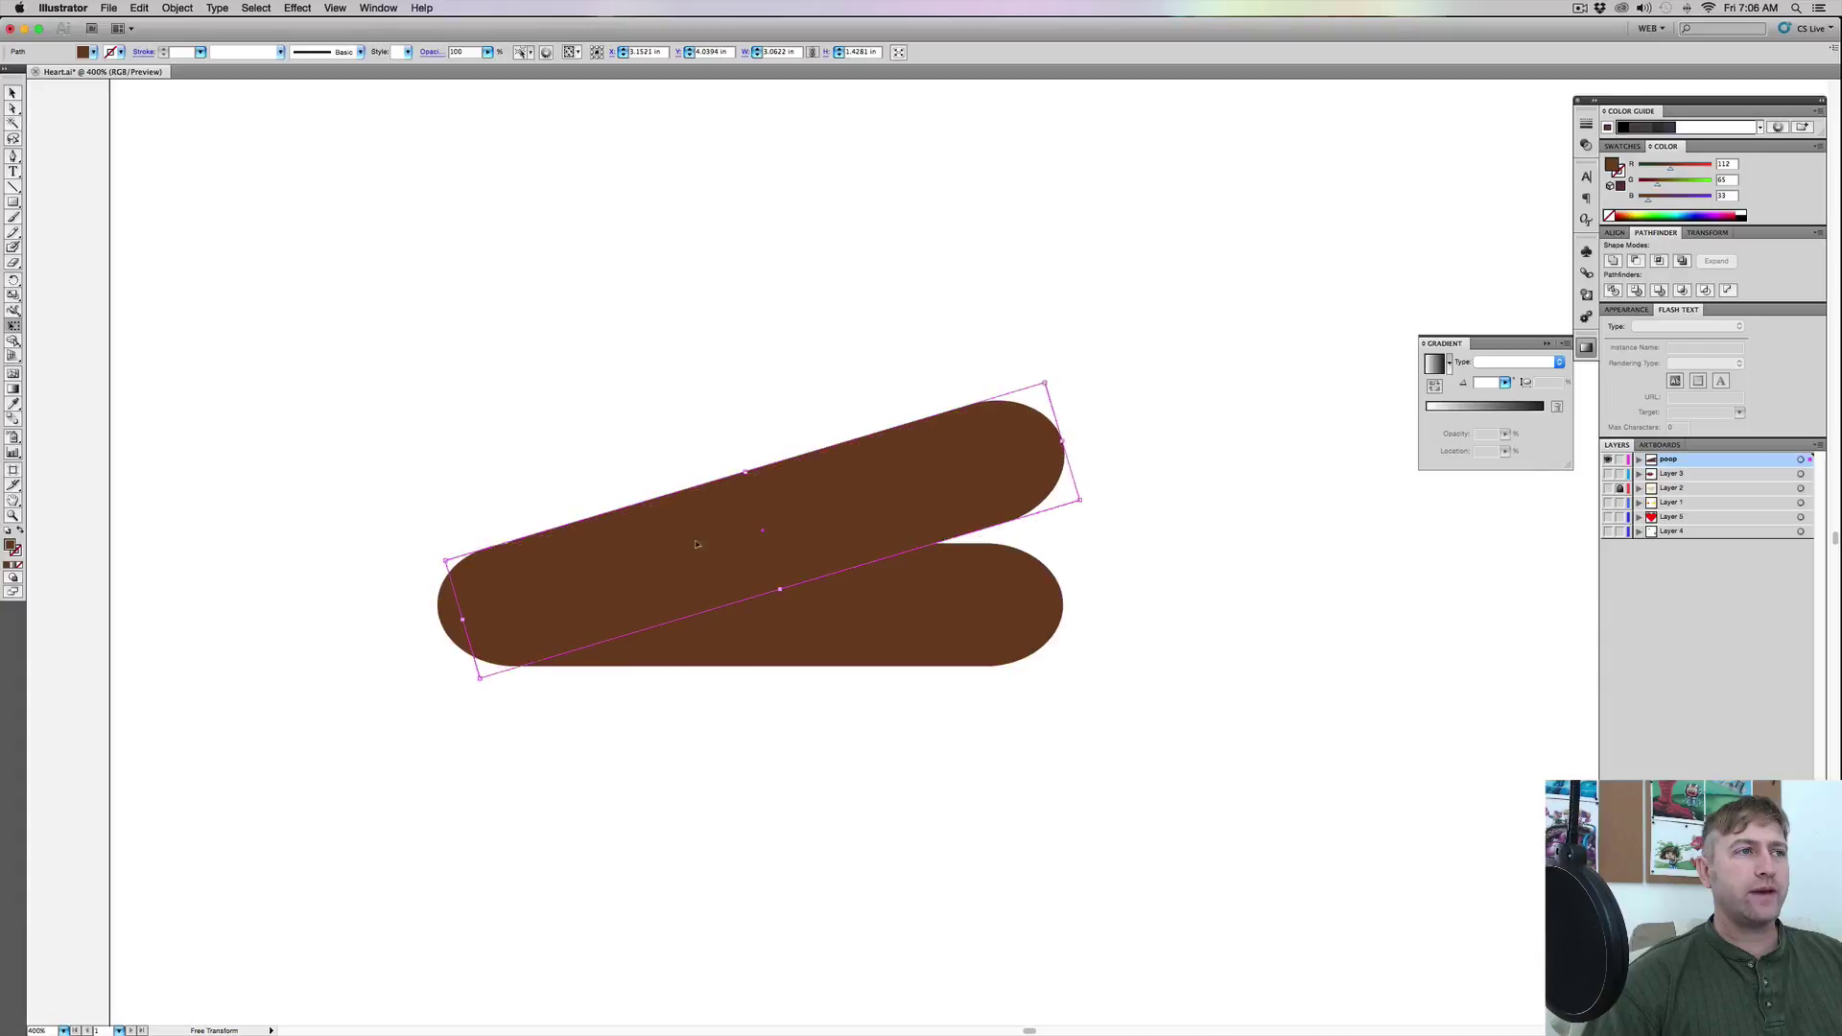
{"action": "left_click_drag", "start_coordinate": [1062, 442], "coordinate": [1002, 466]}
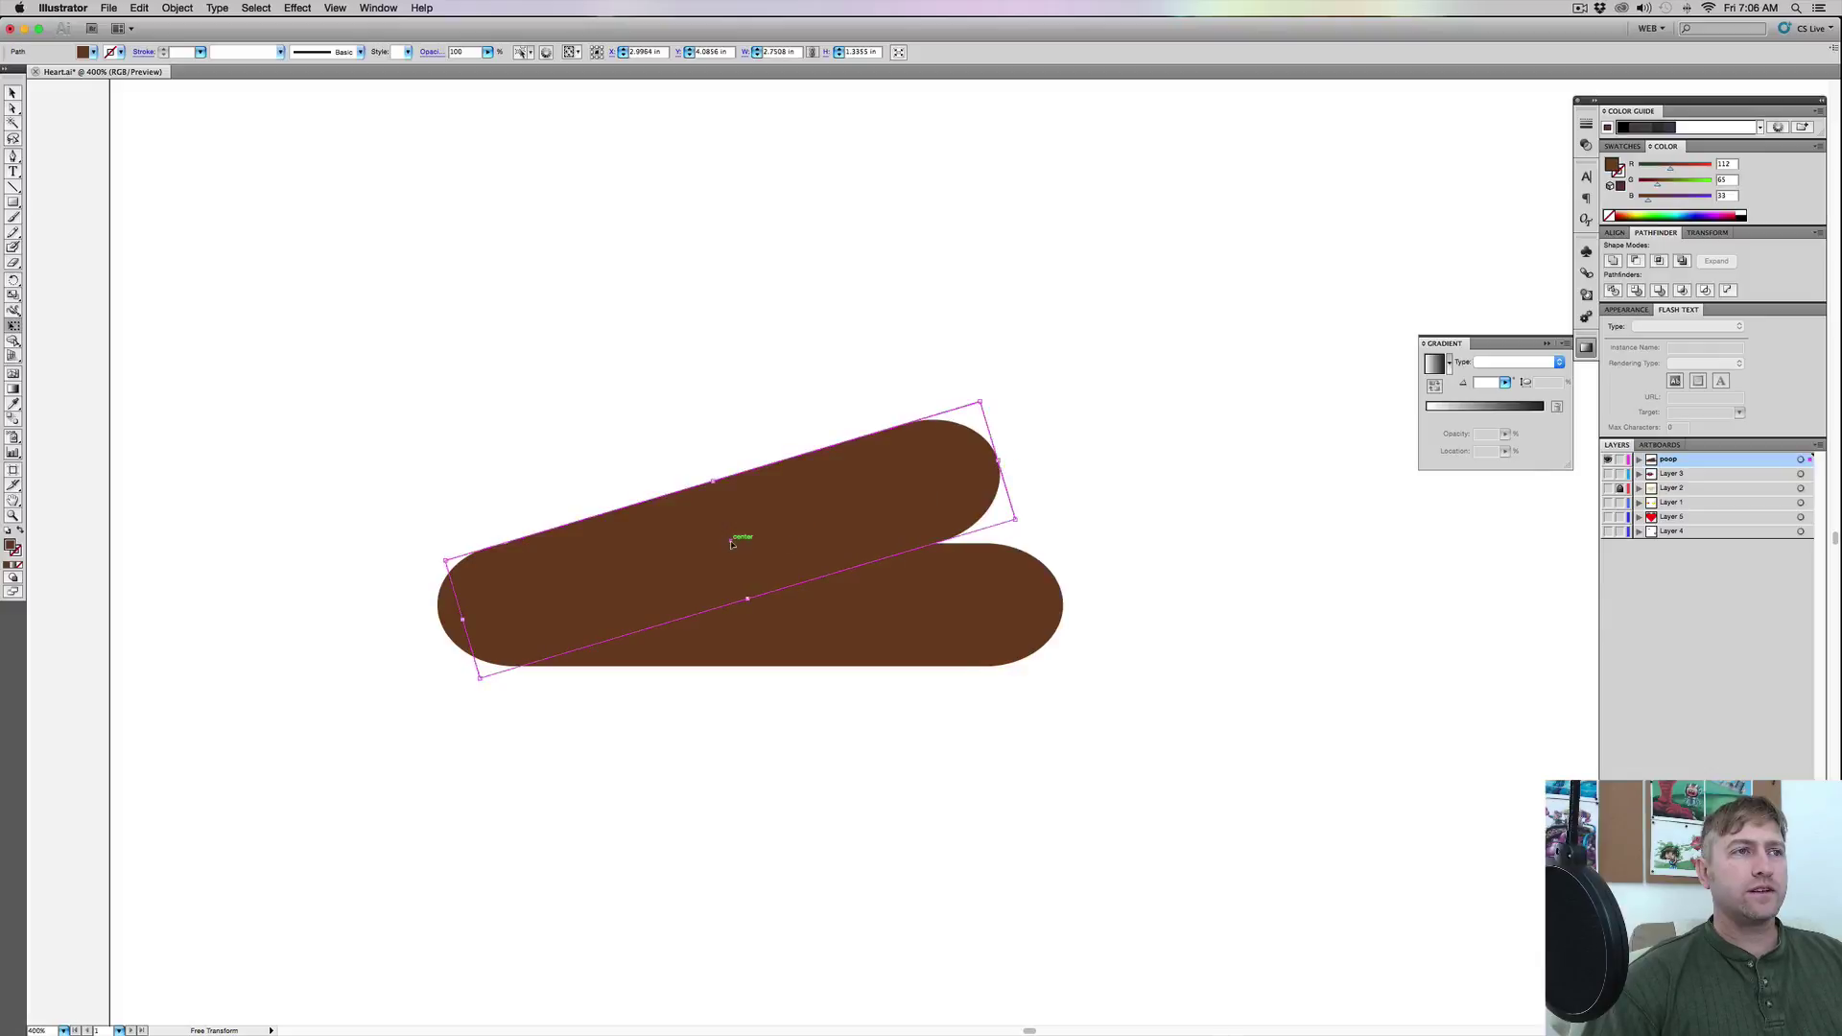
{"action": "mouse_move", "coordinate": [731, 544]}
{"action": "left_mouse_down"}
{"action": "mouse_move", "coordinate": [614, 576]}
{"action": "mouse_move", "coordinate": [760, 544]}
{"action": "left_mouse_up"}
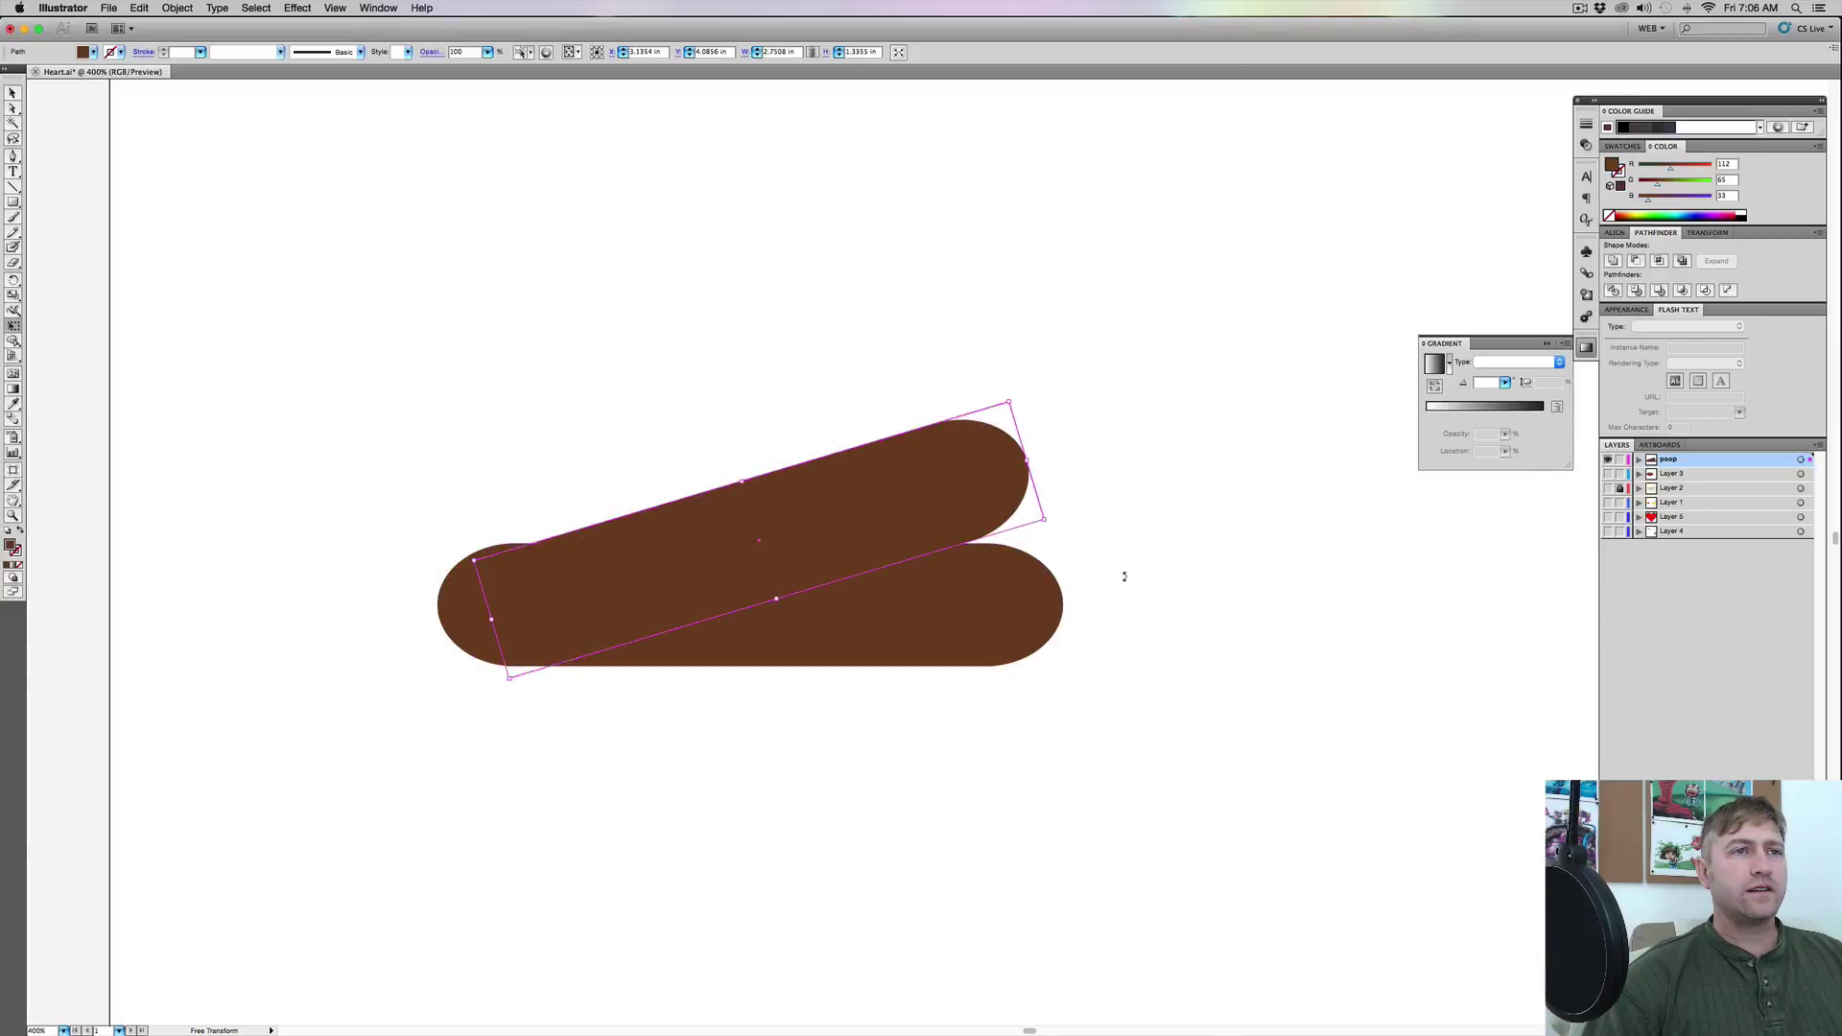
Reduce the second bar's tilt, align its left end with the bottom bar's, and stretch it to about 2.88 in wide
{"action": "left_click_drag", "start_coordinate": [1086, 548], "coordinate": [974, 547]}
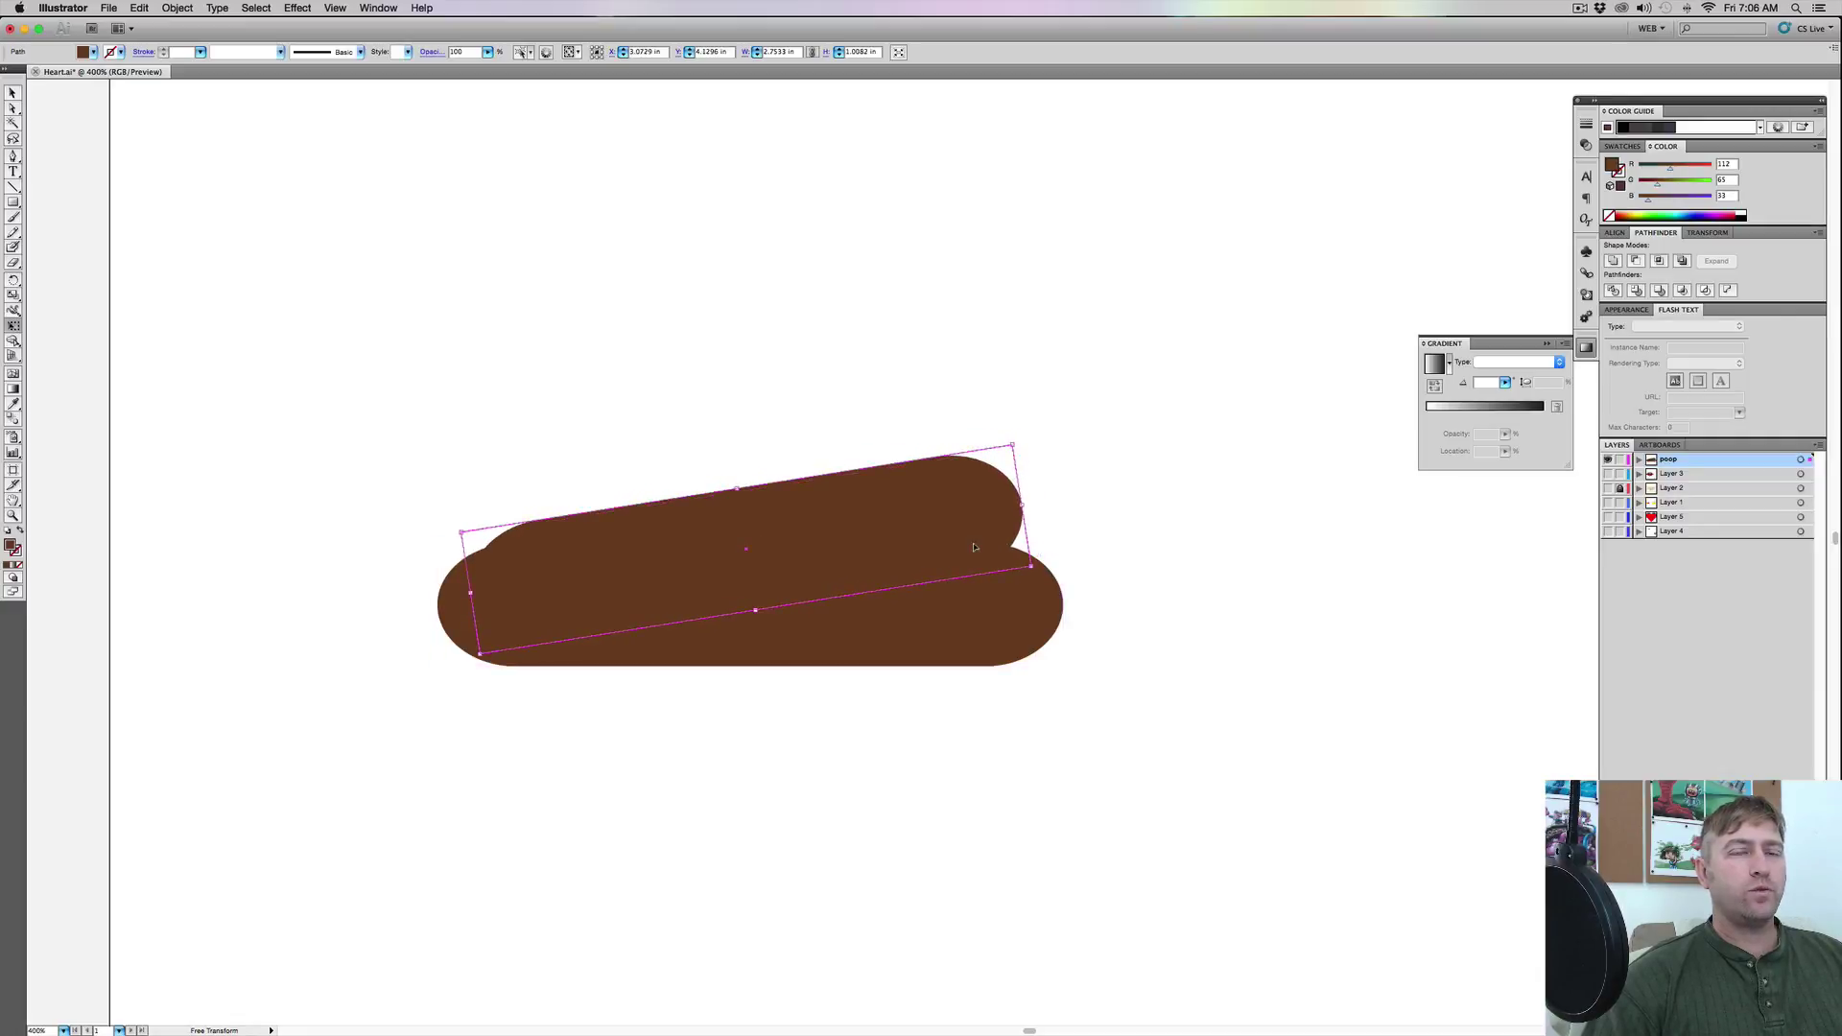
{"action": "left_click_drag", "start_coordinate": [965, 544], "coordinate": [963, 553]}
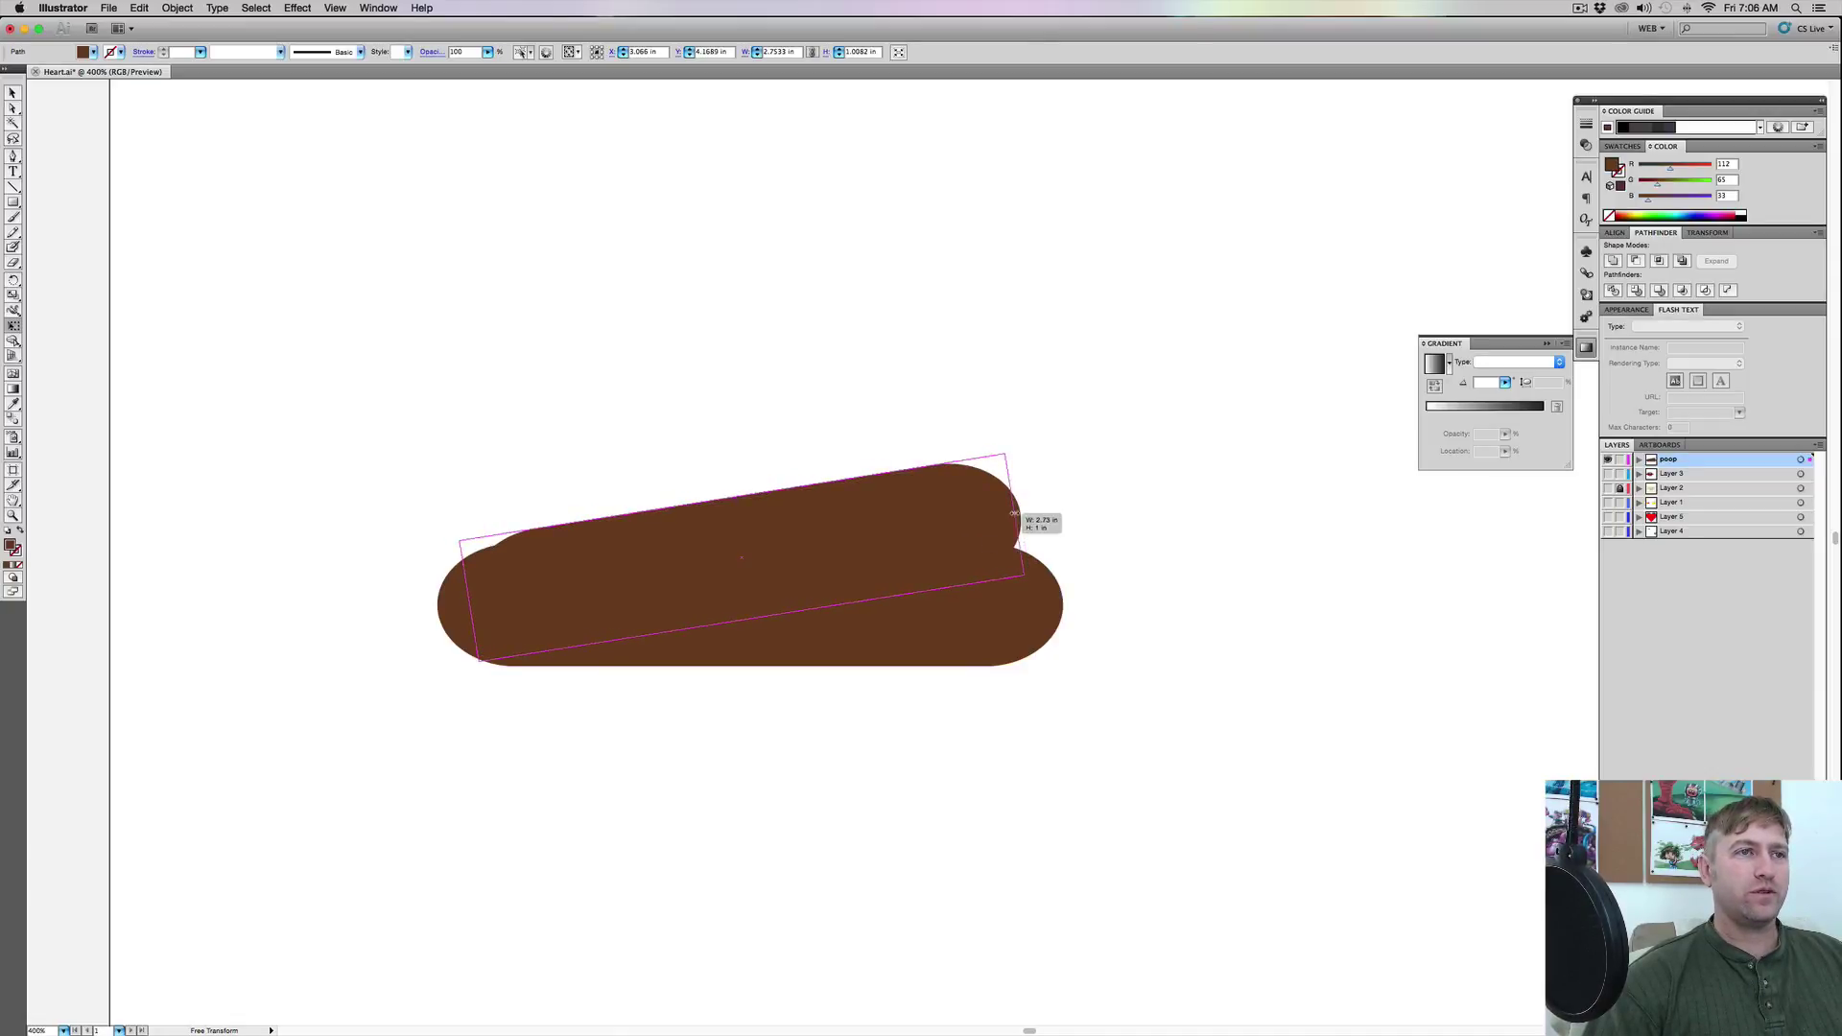
{"action": "left_click_drag", "start_coordinate": [682, 544], "coordinate": [669, 558]}
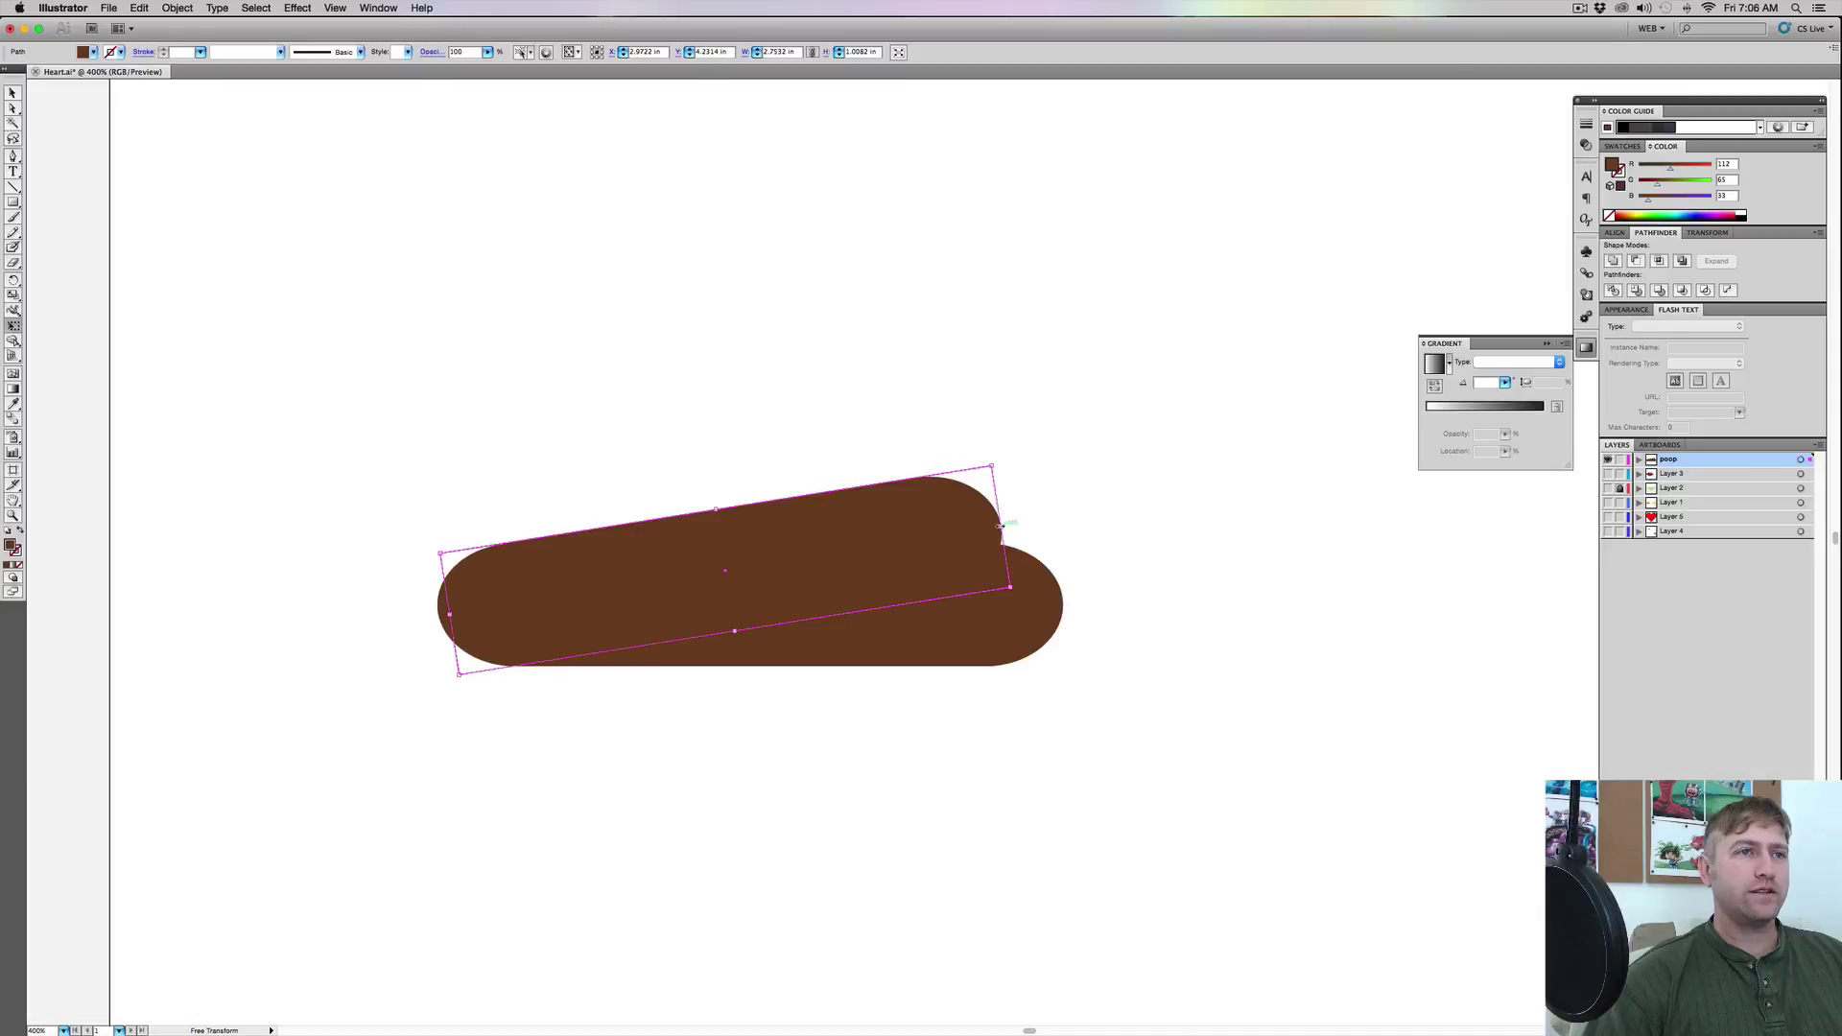
{"action": "left_click_drag", "start_coordinate": [1001, 527], "coordinate": [1018, 524]}
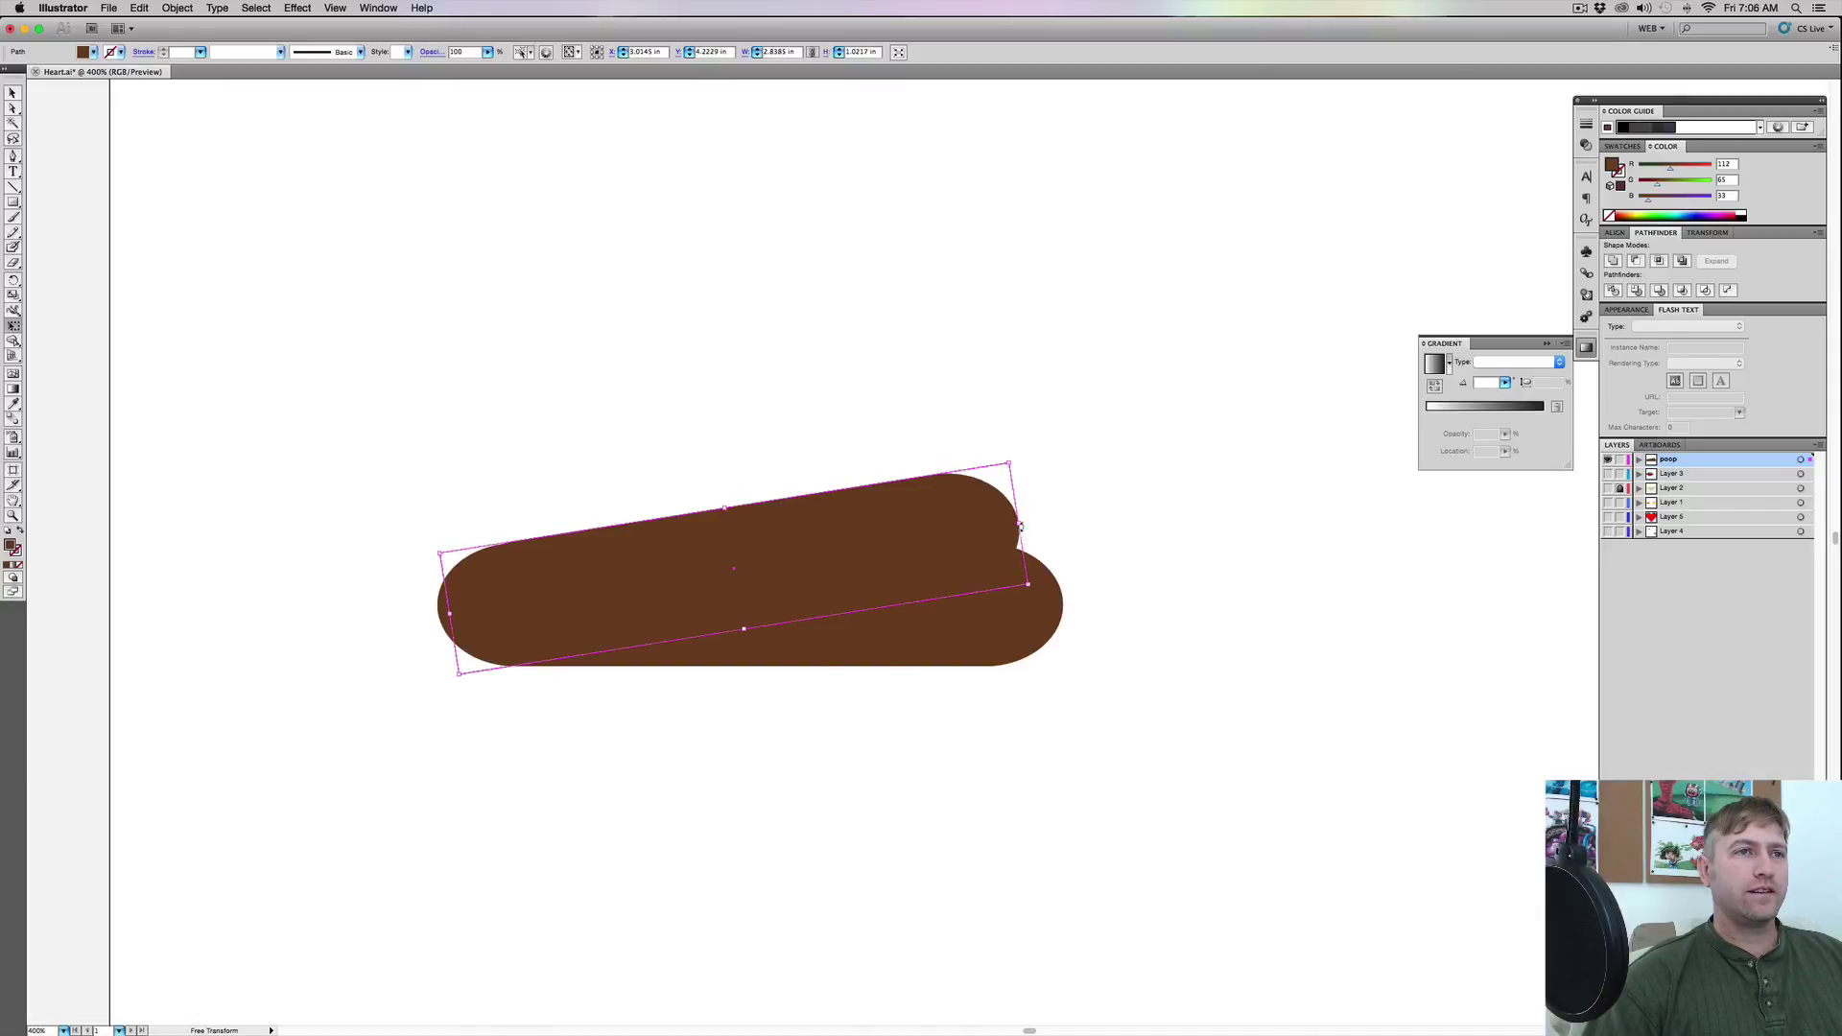
{"action": "left_click_drag", "start_coordinate": [1019, 522], "coordinate": [1029, 523]}
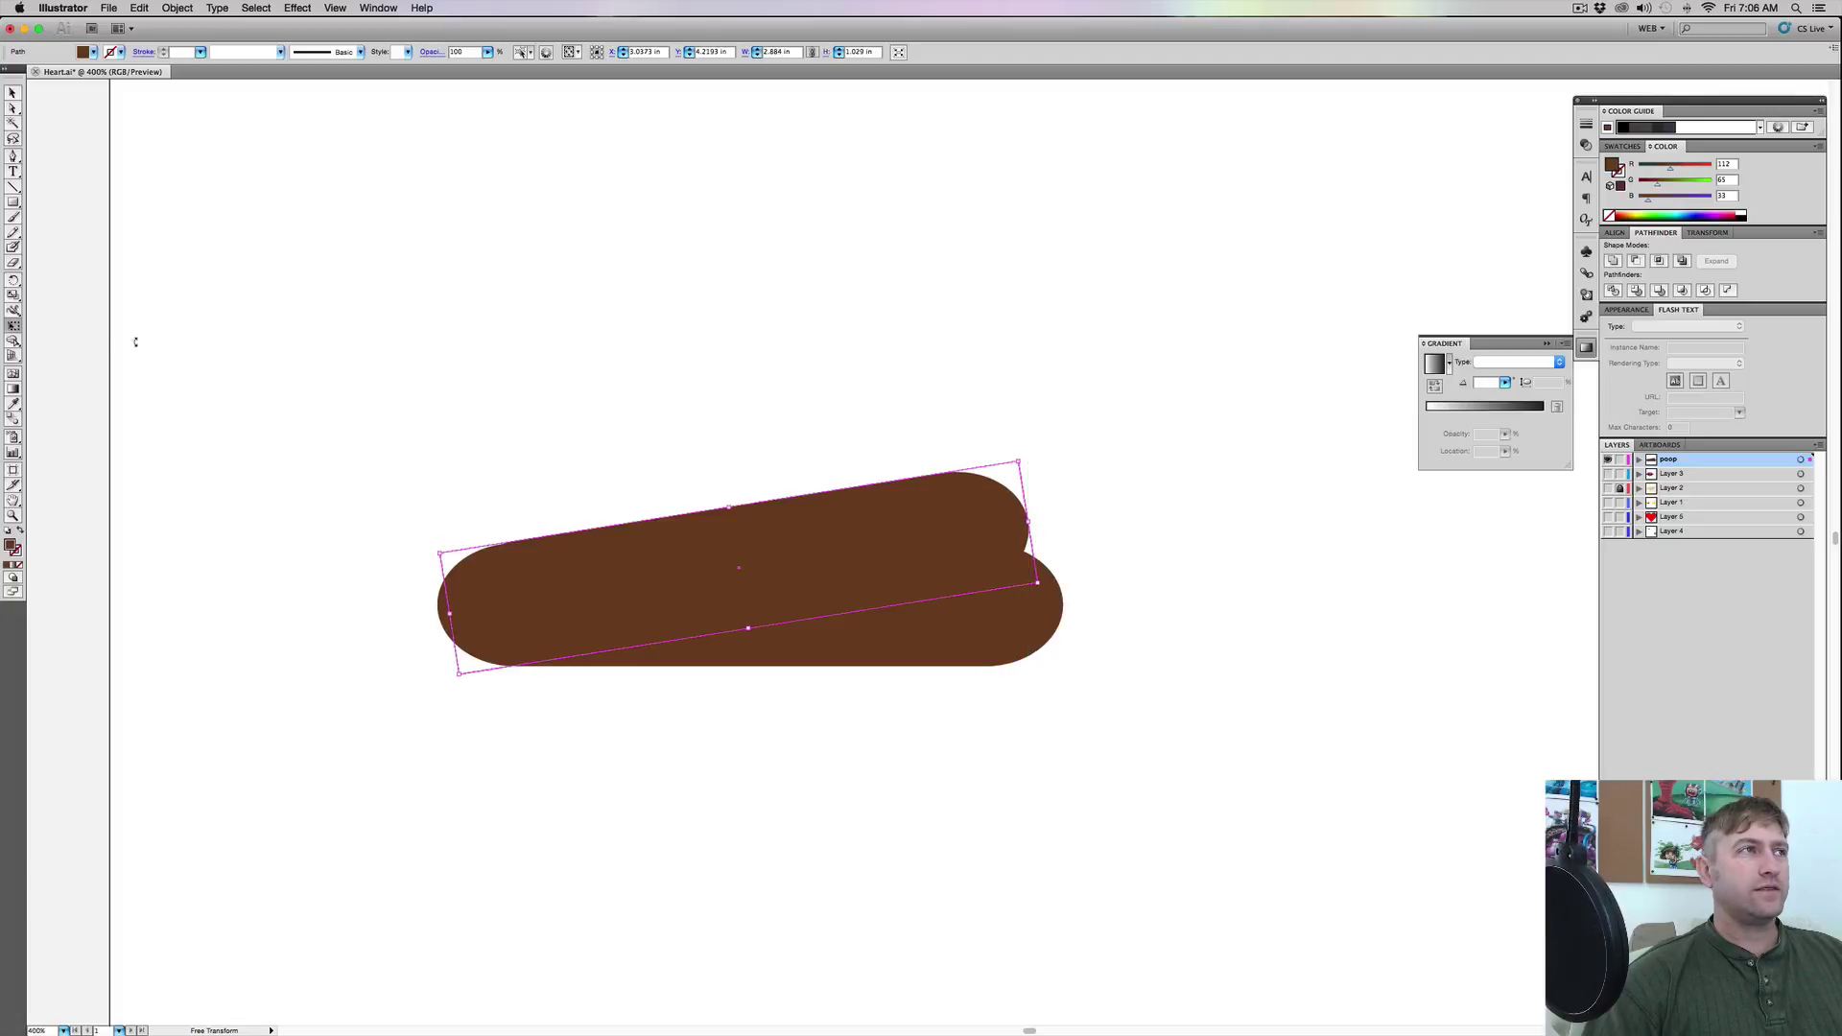
{"action": "left_click", "coordinate": [13, 93]}
{"action": "left_click", "coordinate": [395, 441]}
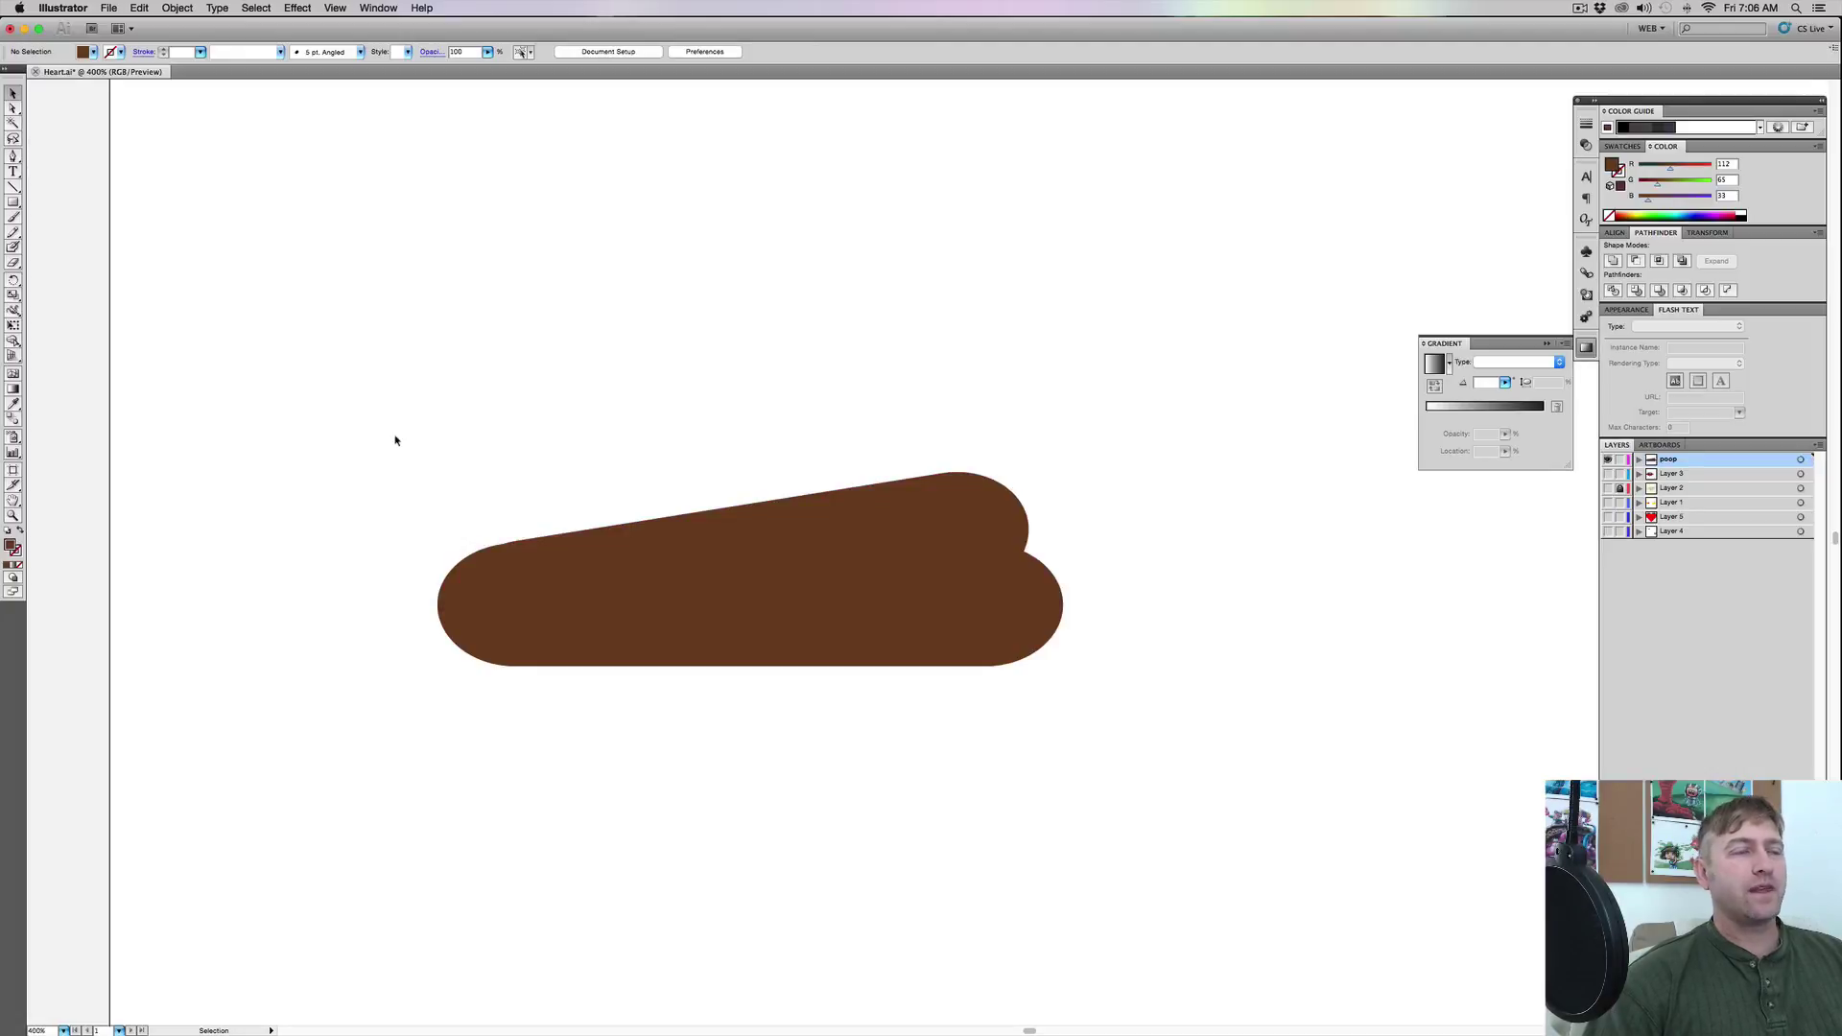
Duplicate the second bar above it as a third layer, shorten it to about 2.56 in wide, and settle it on the stack
{"action": "left_click", "coordinate": [603, 559]}
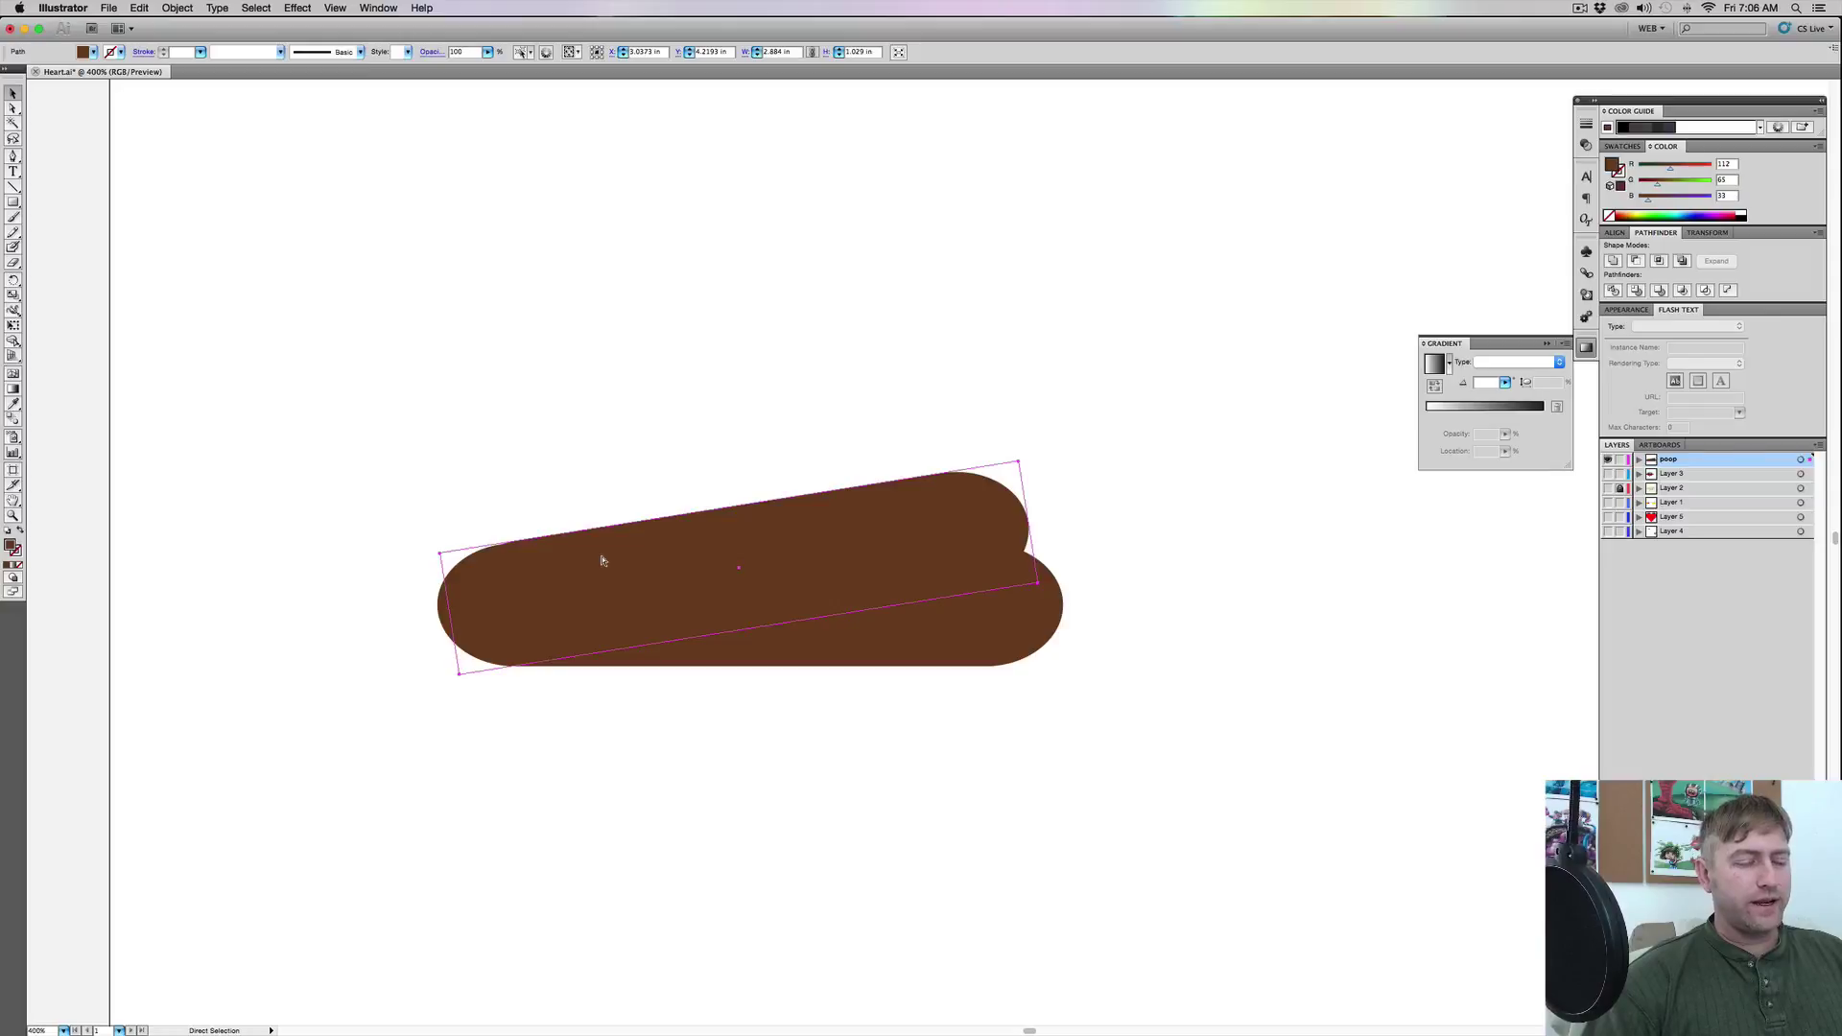
{"action": "left_click_drag", "start_coordinate": [607, 568], "coordinate": [622, 492]}
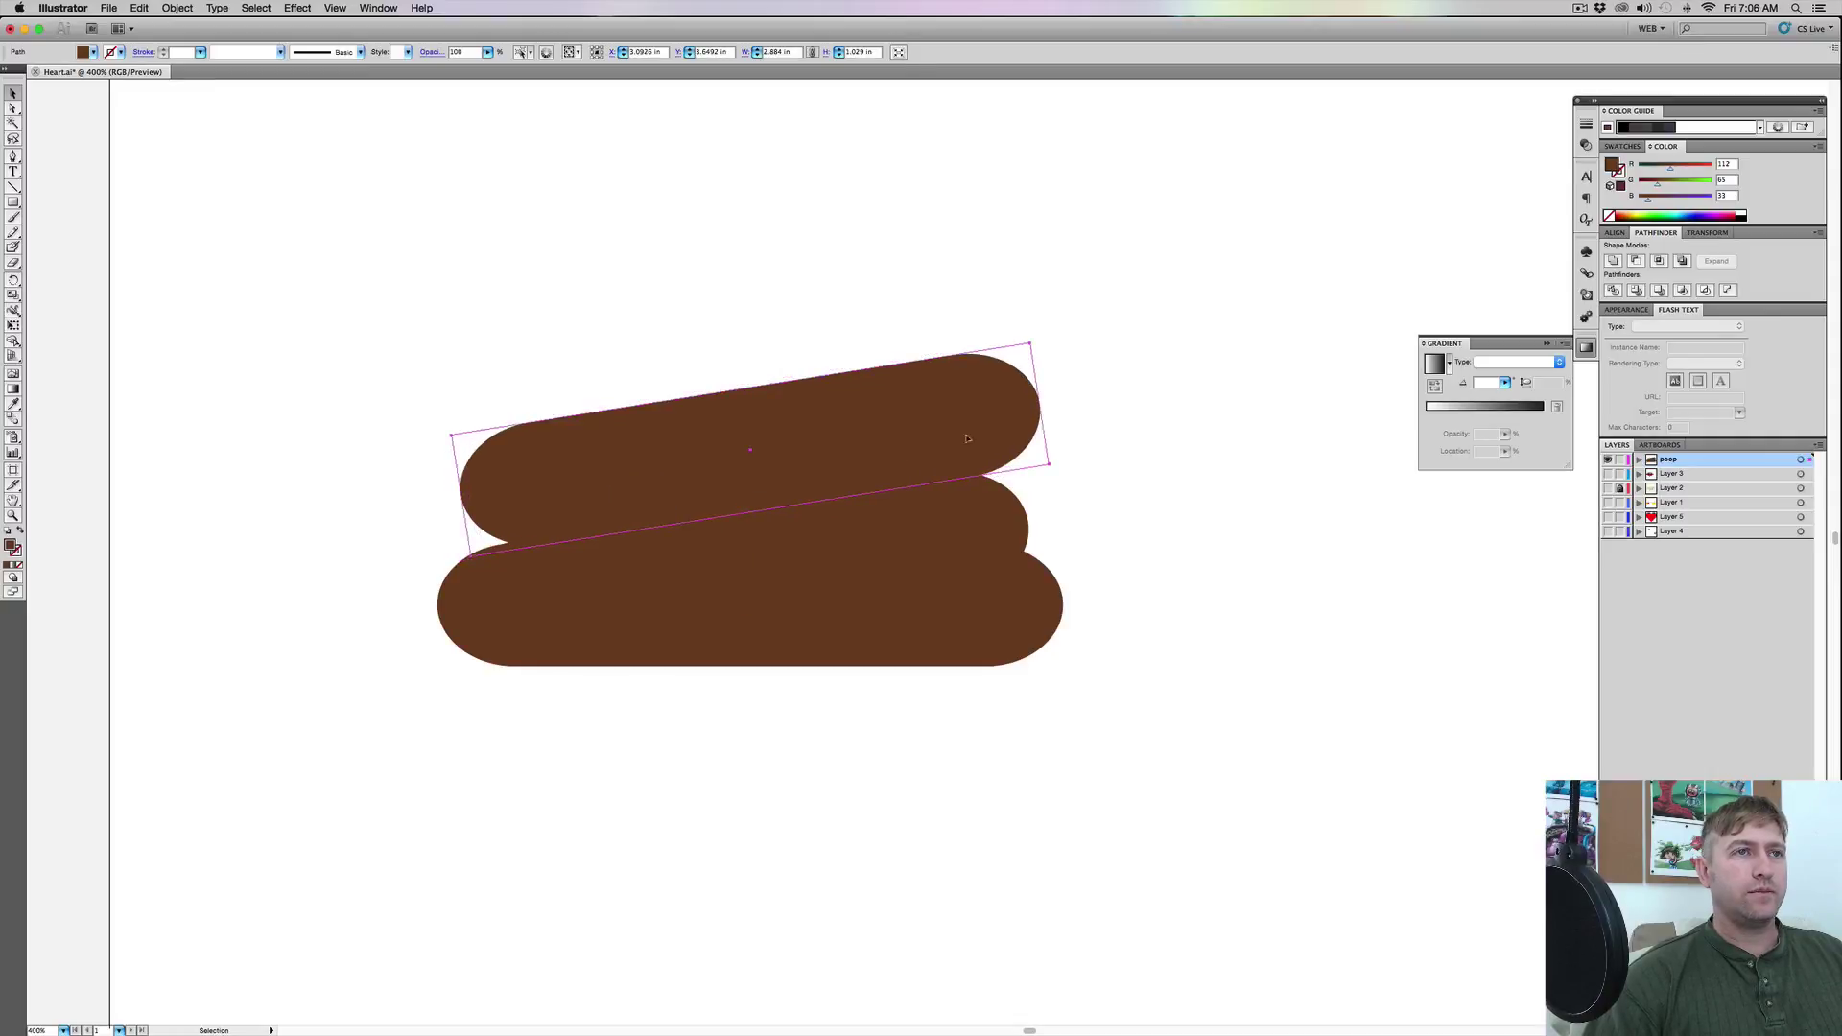
{"action": "key", "text": "e"}
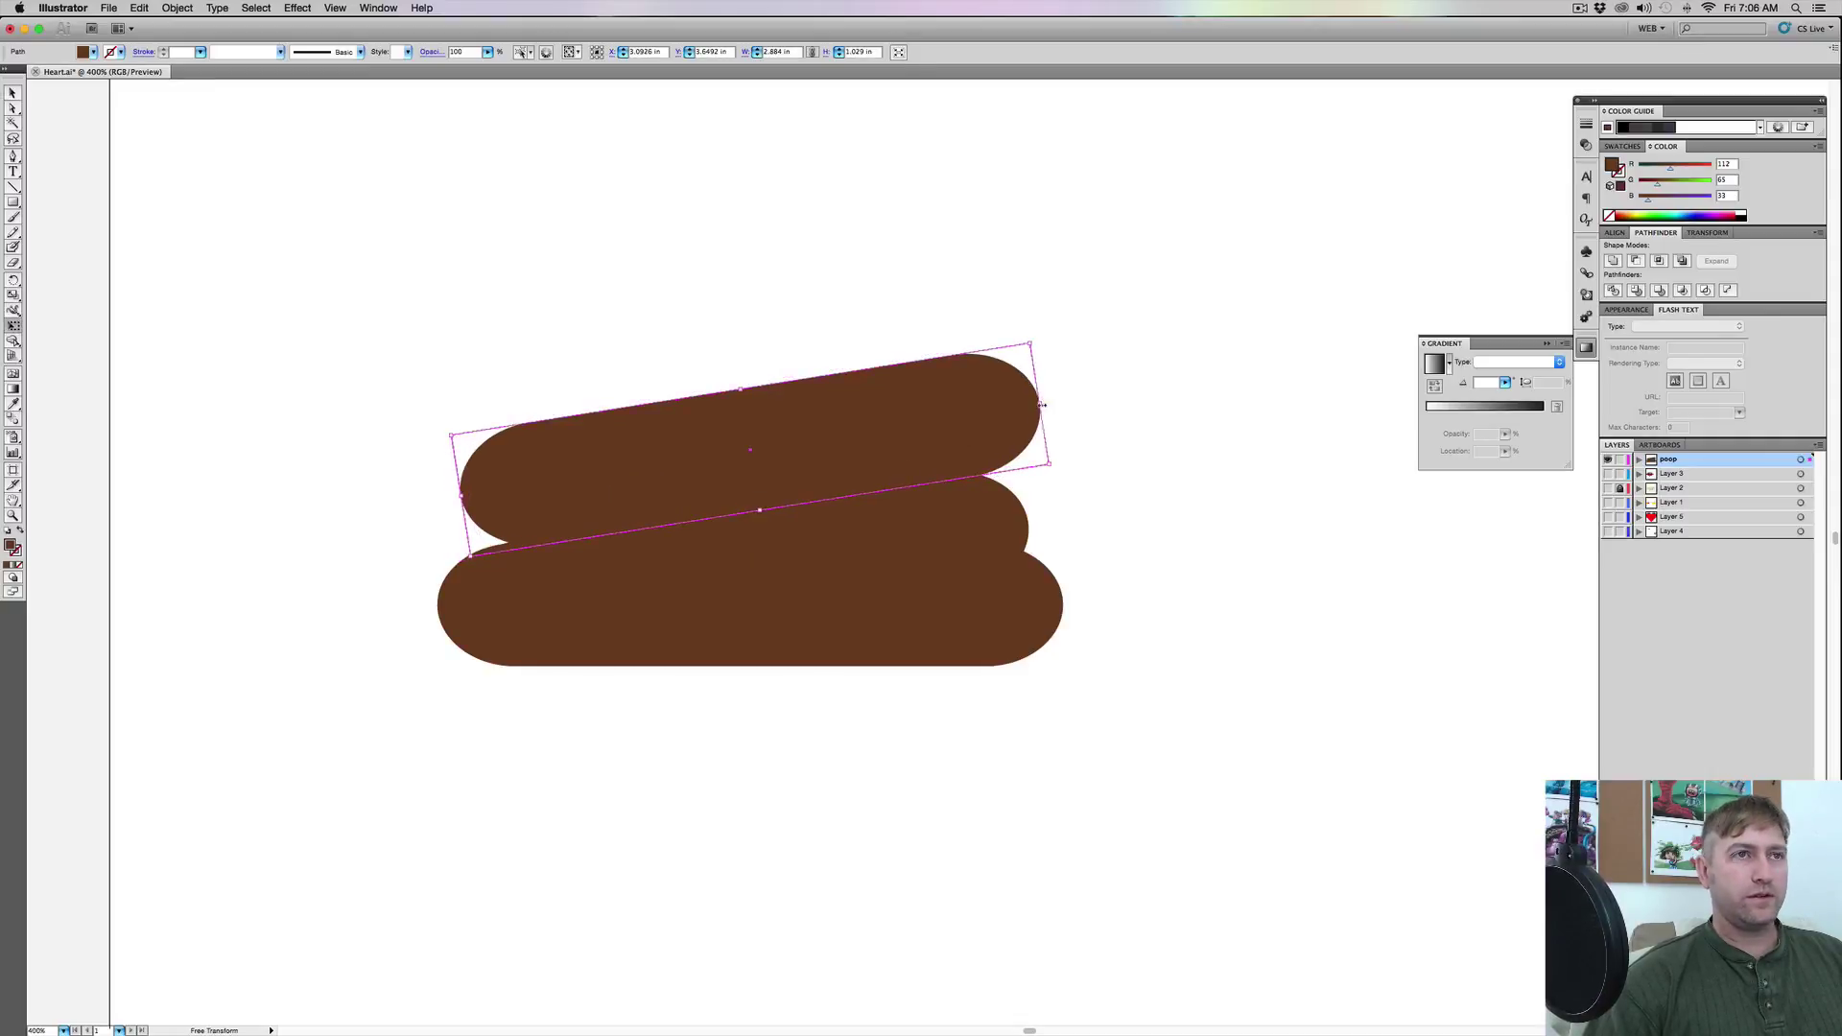
{"action": "left_click_drag", "start_coordinate": [1041, 404], "coordinate": [976, 412]}
{"action": "left_click_drag", "start_coordinate": [860, 452], "coordinate": [871, 464]}
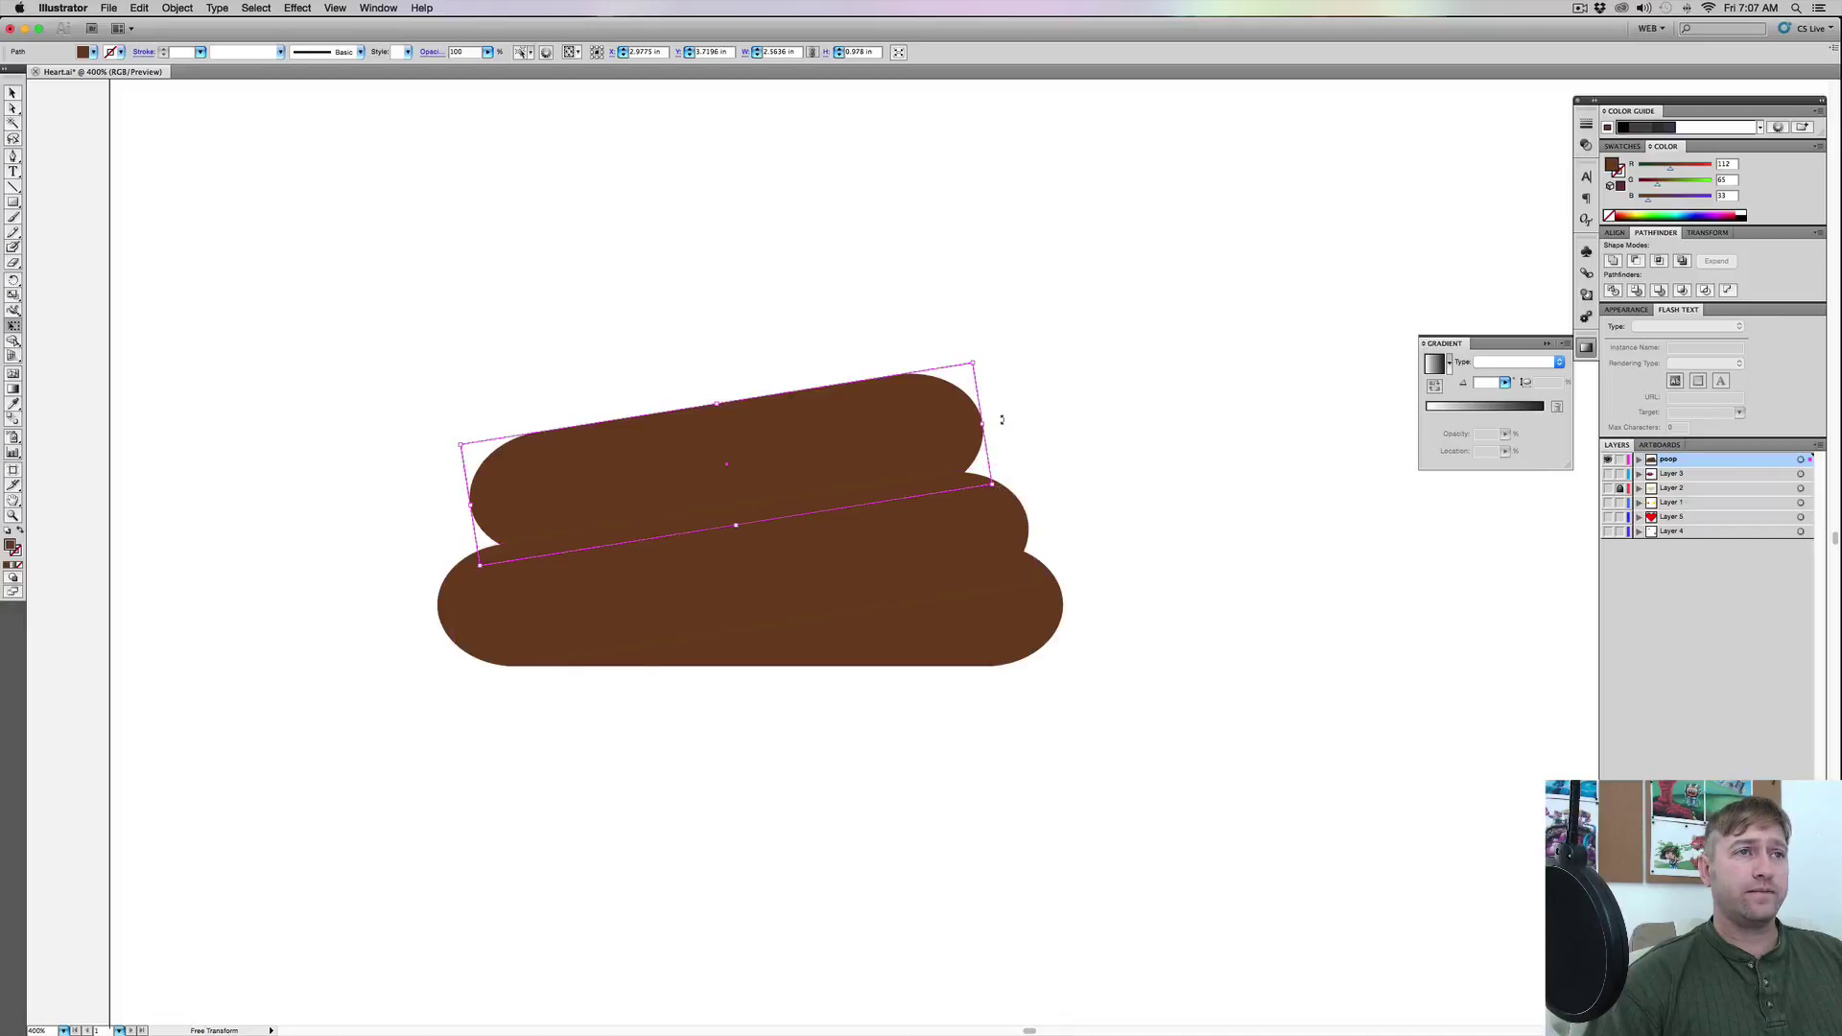
Tilt the third bar slightly more and nudge it down and right into the stack, then deselect it
{"action": "left_click_drag", "start_coordinate": [991, 415], "coordinate": [1011, 412]}
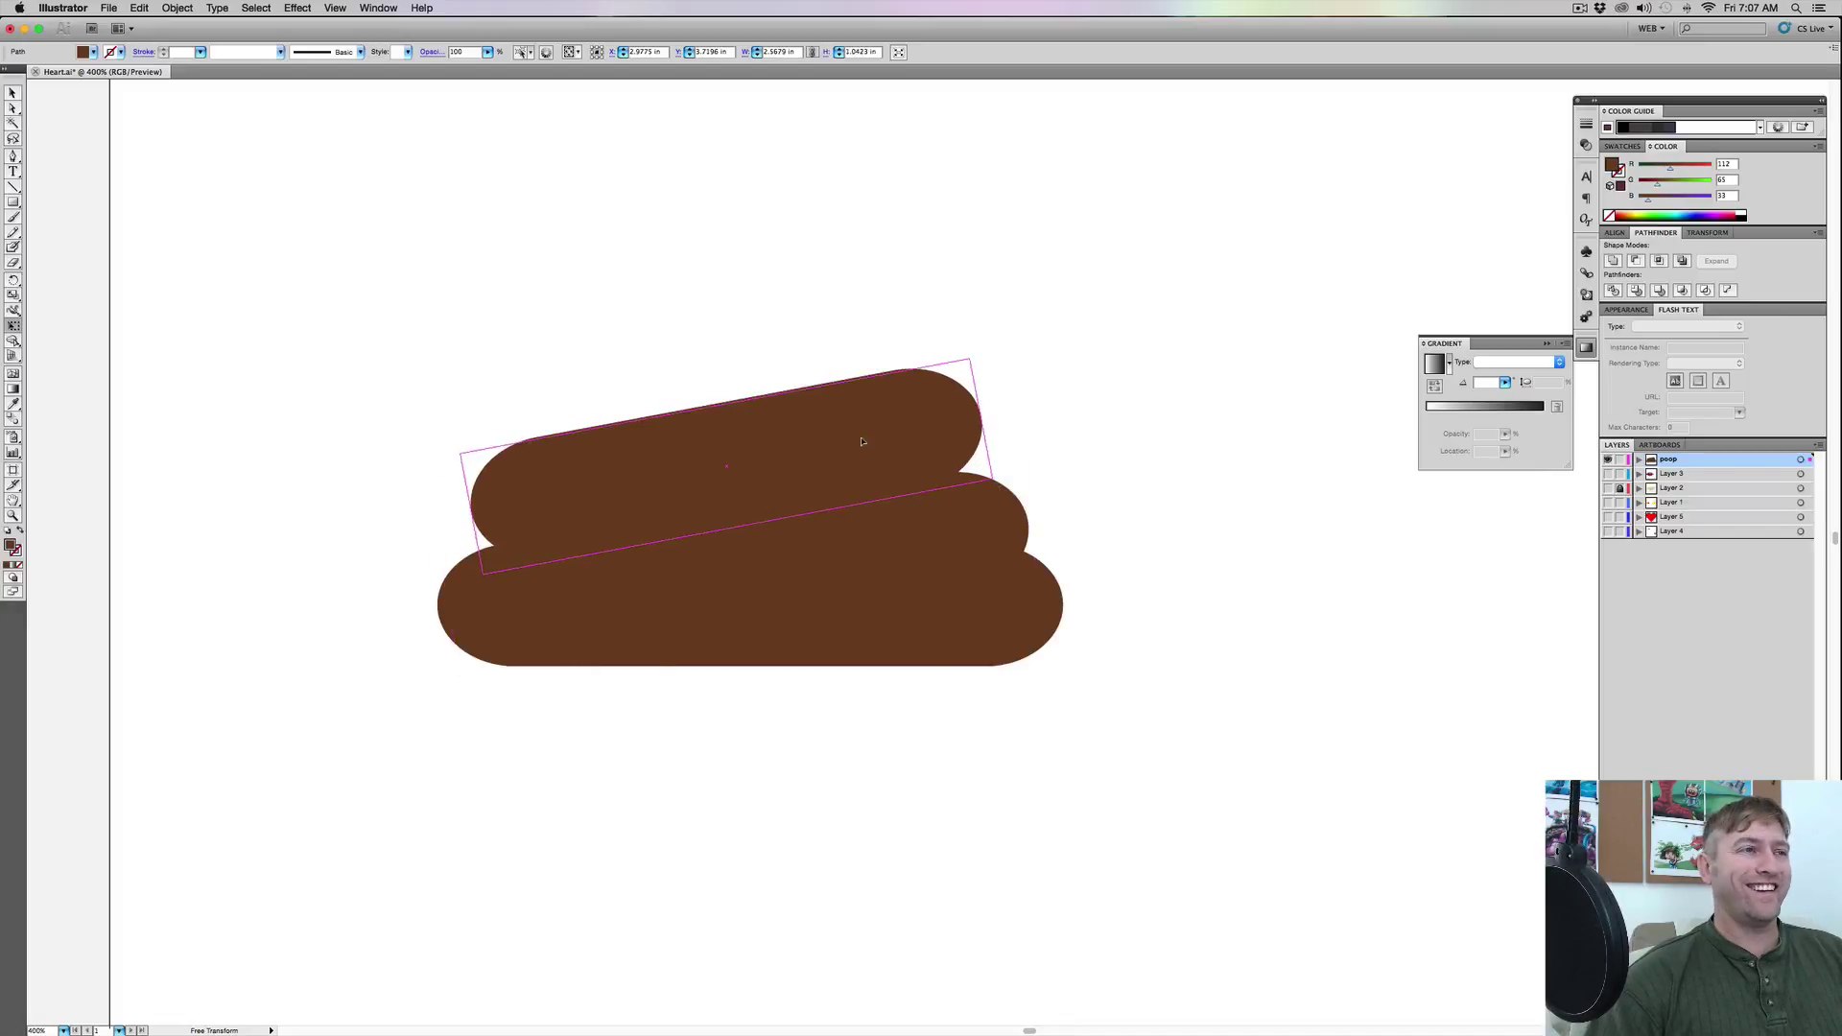
{"action": "left_click_drag", "start_coordinate": [862, 440], "coordinate": [860, 451]}
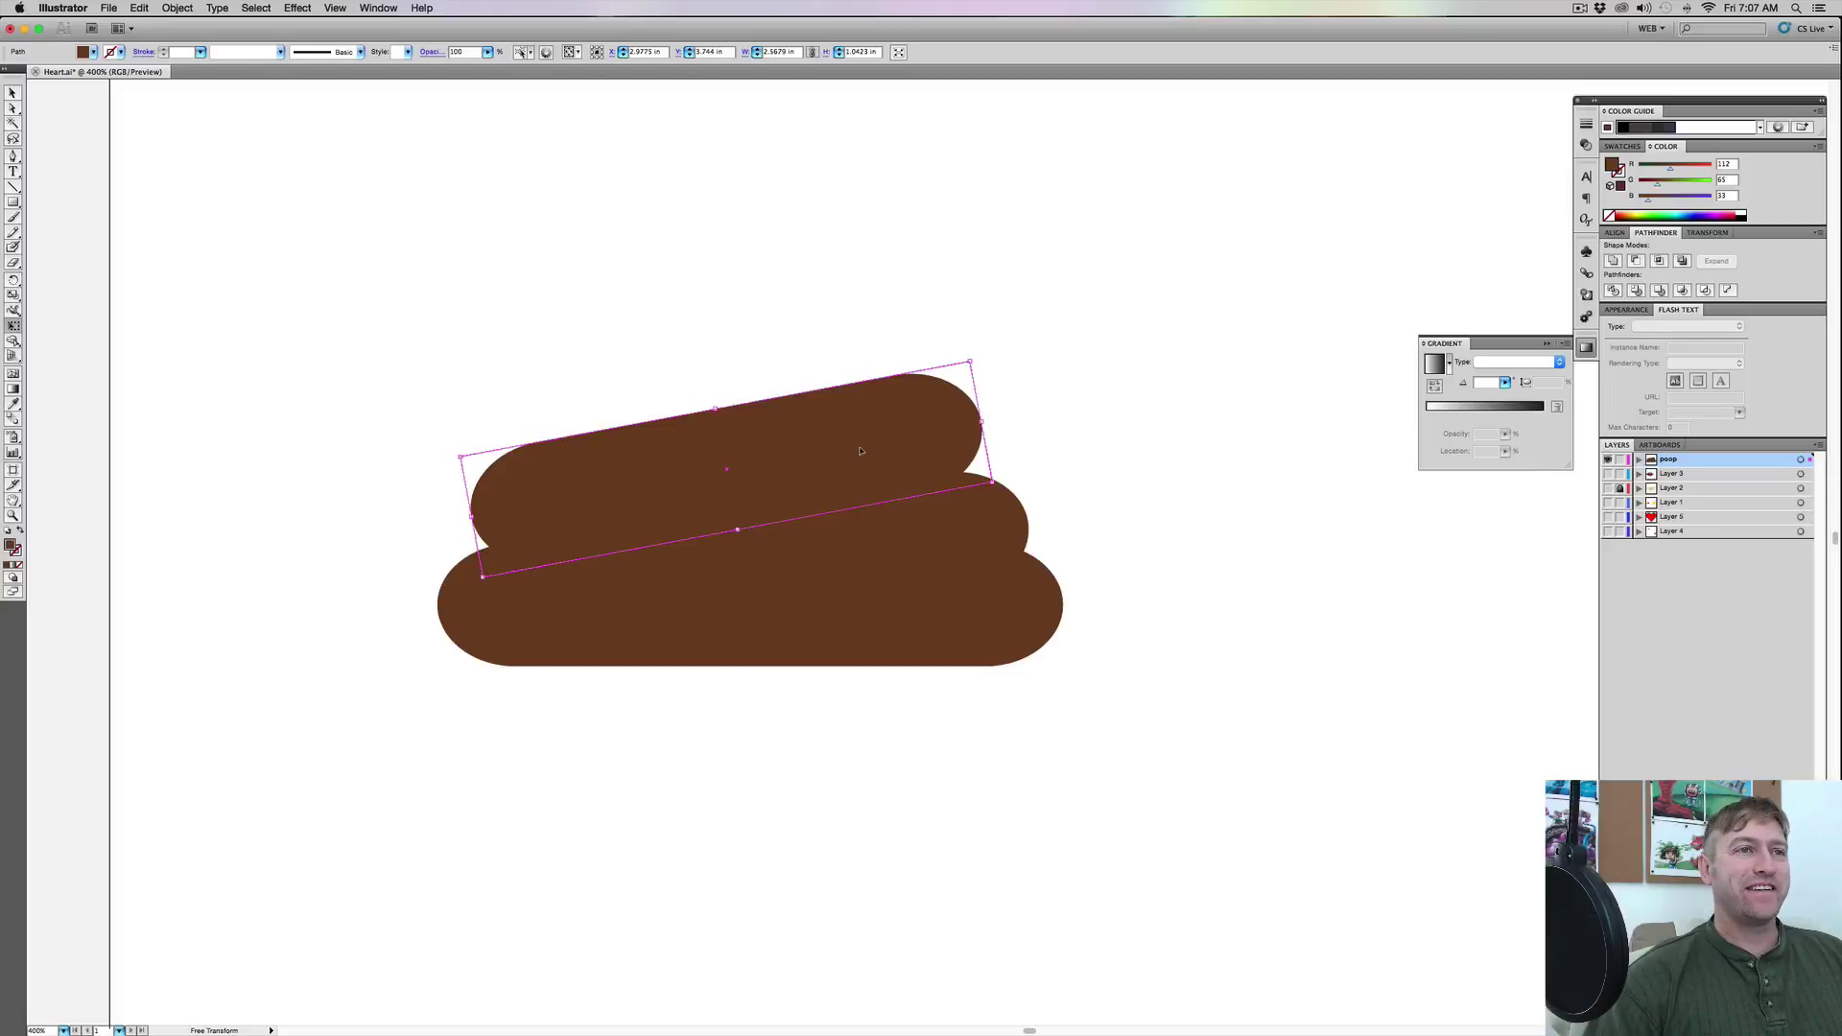
{"action": "key", "text": "Right"}
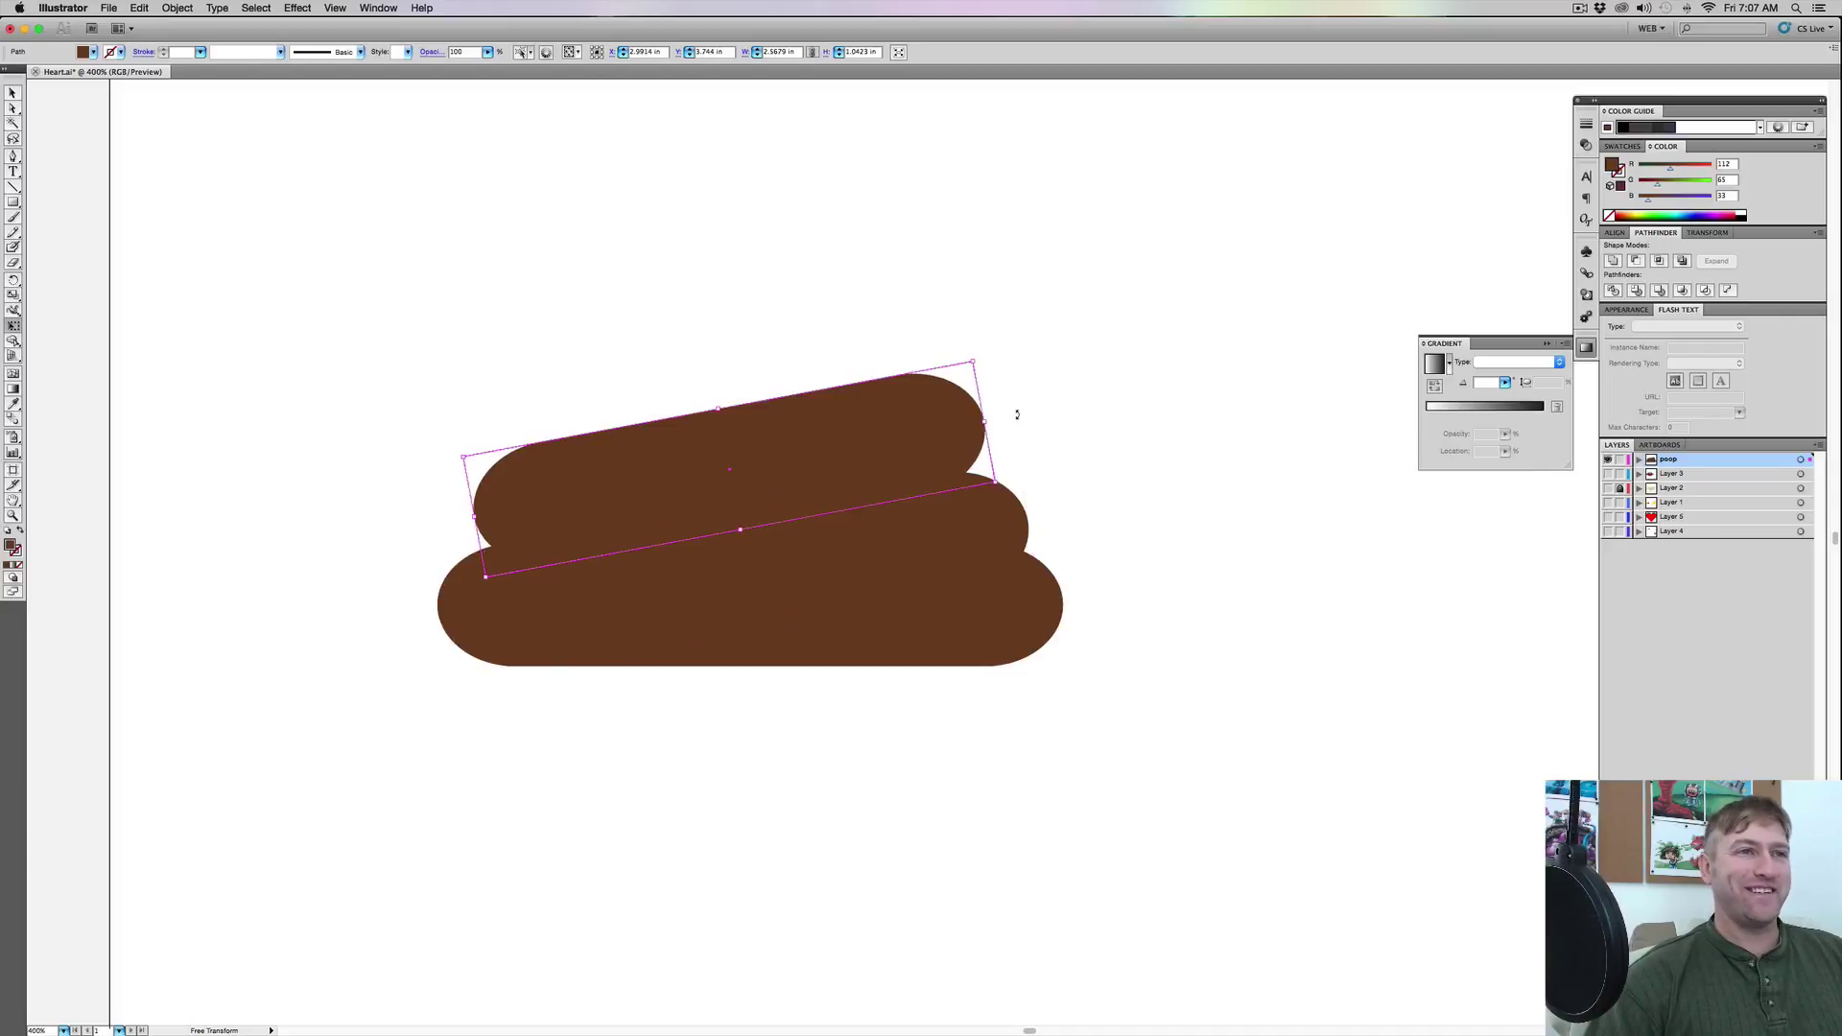
{"action": "left_click_drag", "start_coordinate": [1028, 416], "coordinate": [837, 465]}
{"action": "left_click_drag", "start_coordinate": [1024, 415], "coordinate": [855, 456]}
{"action": "left_click_drag", "start_coordinate": [1004, 450], "coordinate": [871, 460]}
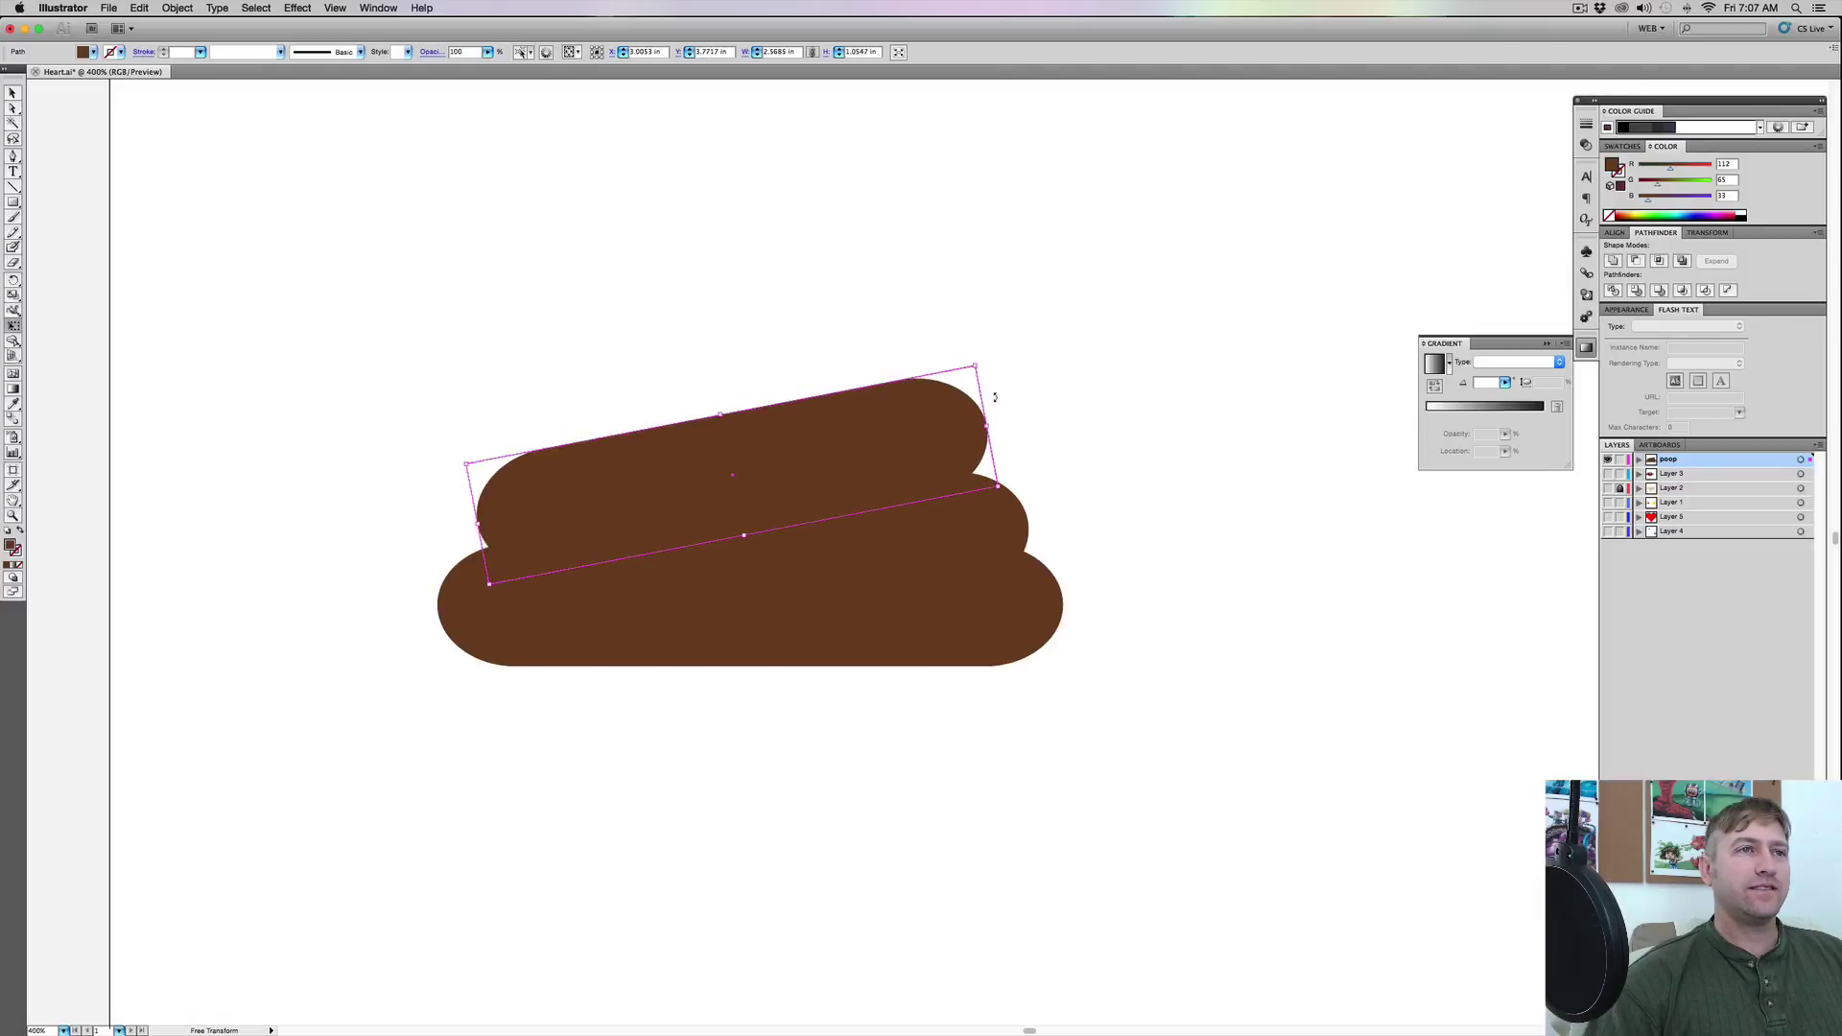
{"action": "left_click", "coordinate": [13, 92]}
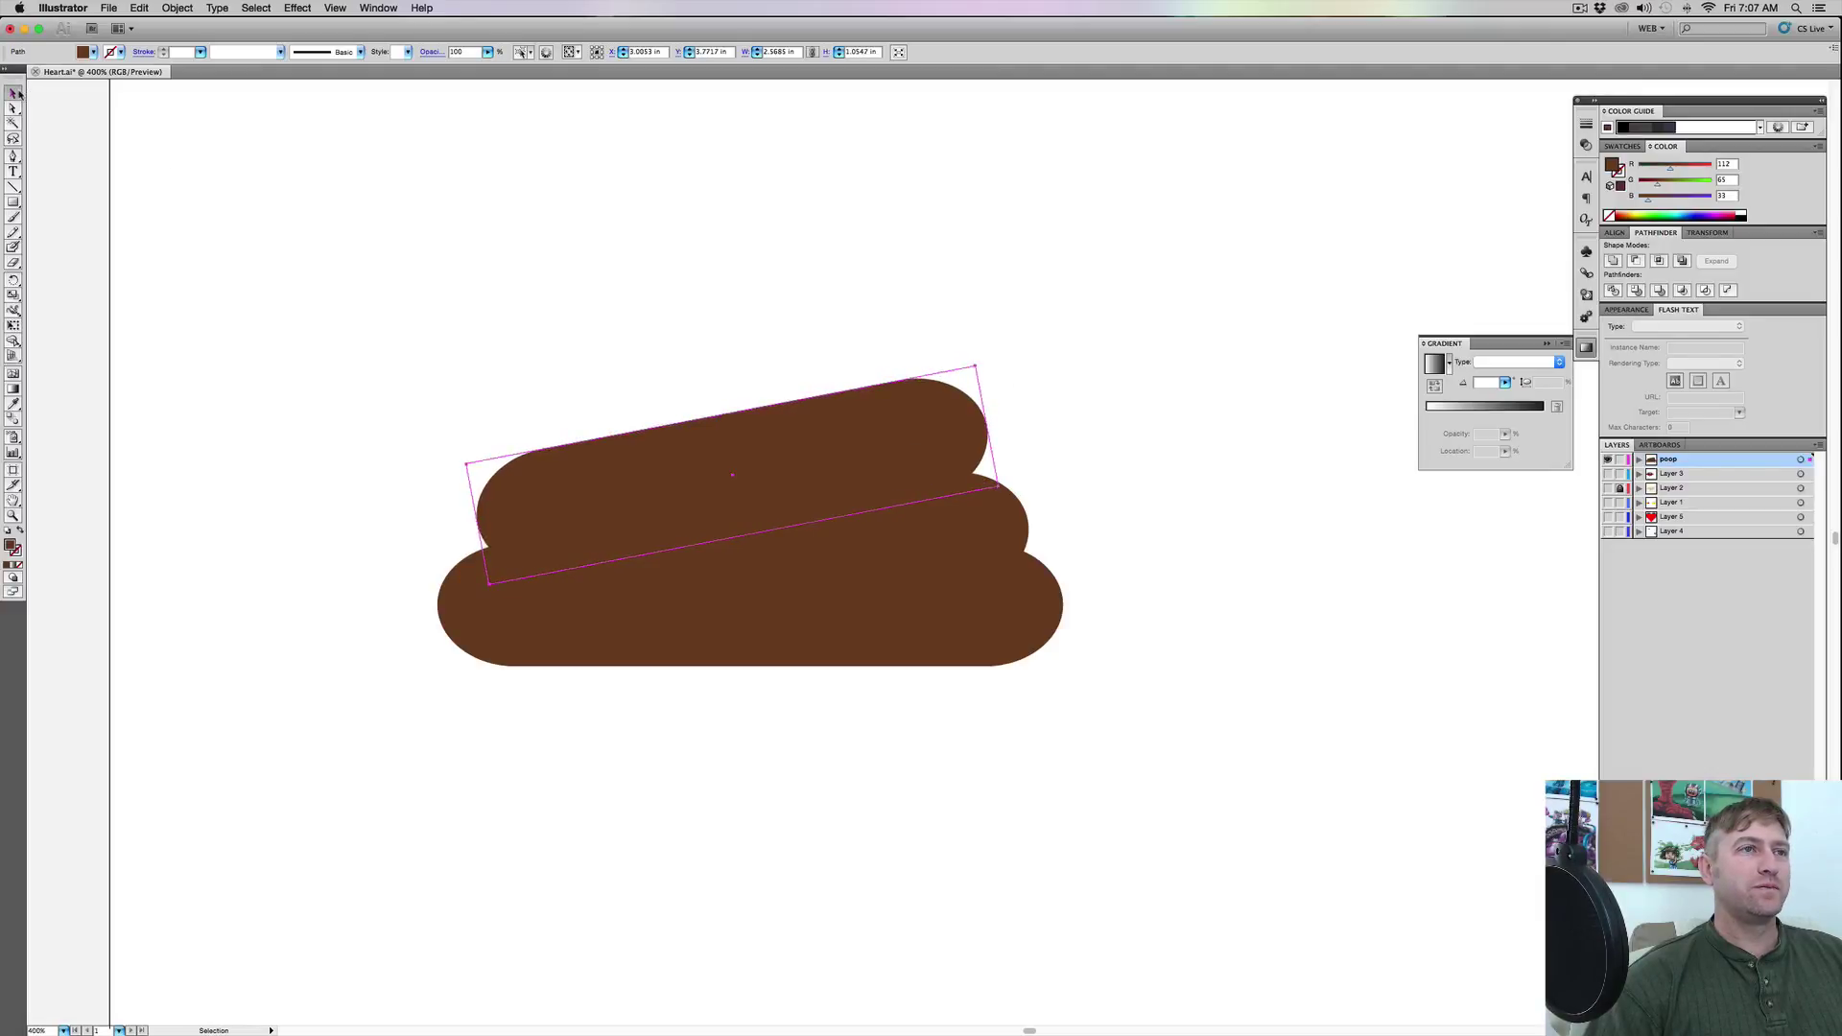
{"action": "left_click", "coordinate": [597, 287]}
Draw the right edge and curled tip of the swirl with the Pen tool, starting on the third bar's upper right end
{"action": "left_click", "coordinate": [913, 415]}
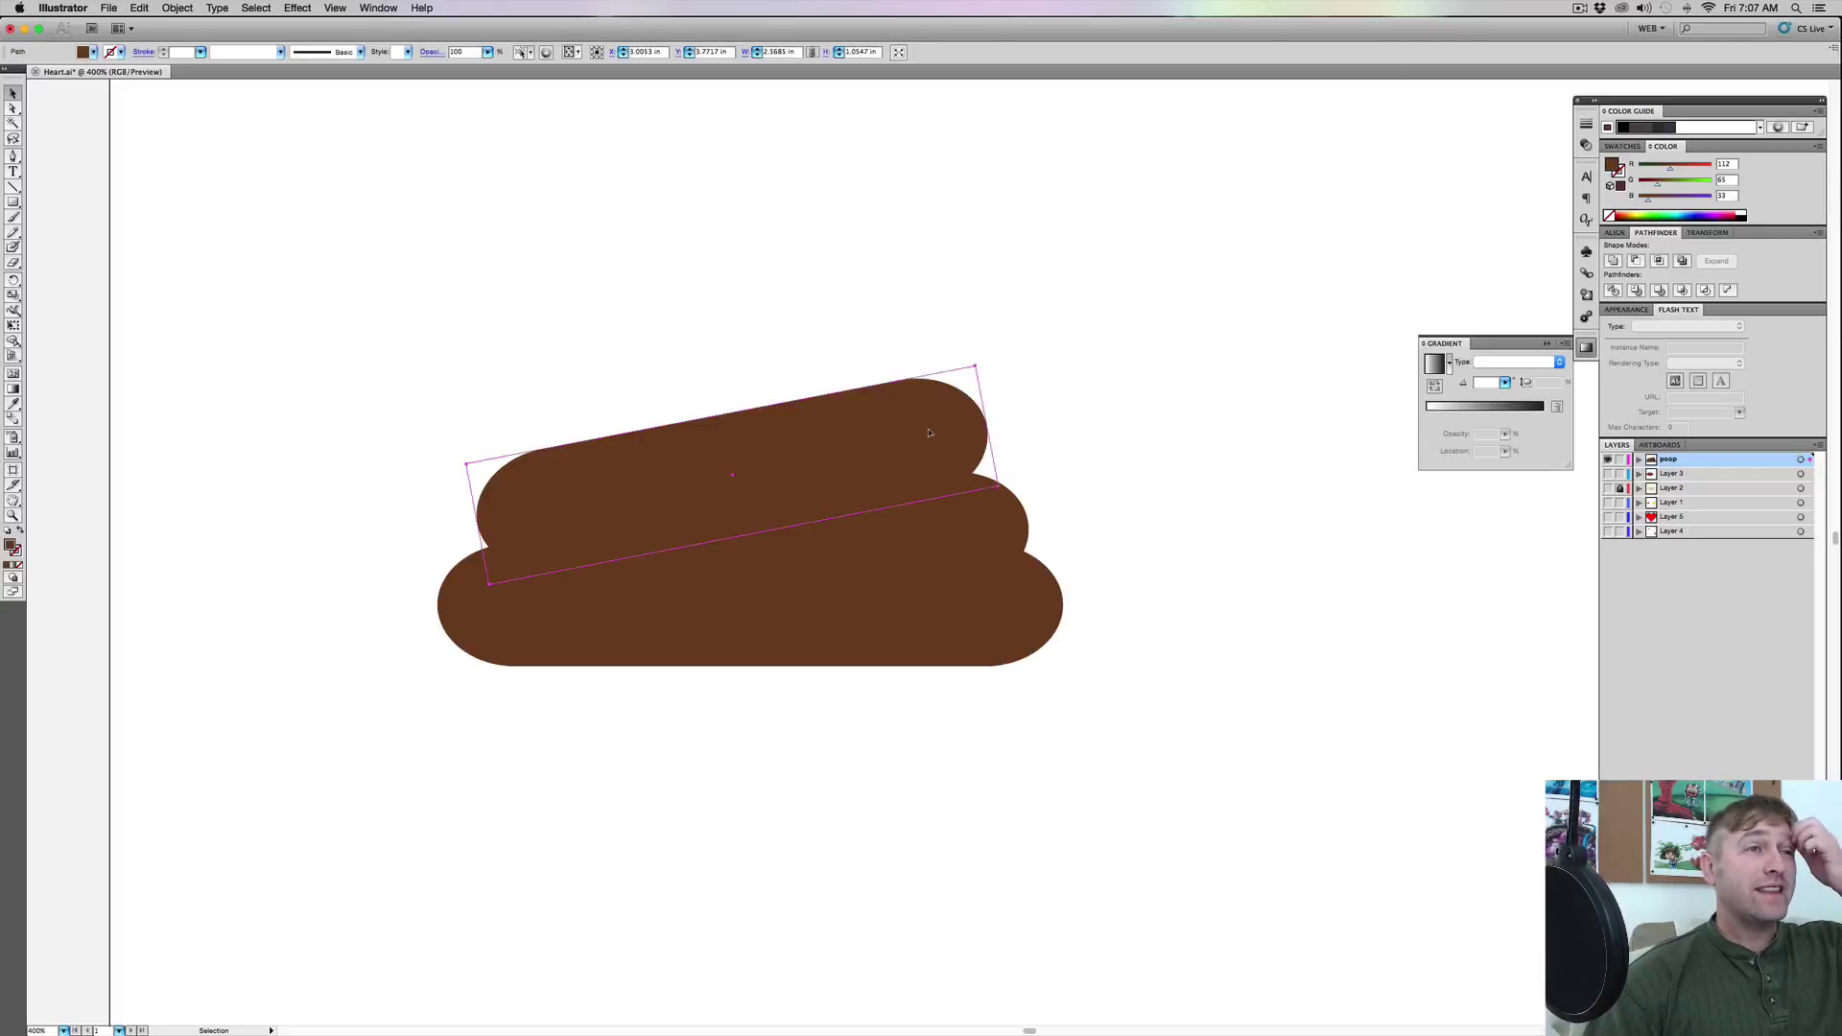
{"action": "left_click", "coordinate": [14, 155]}
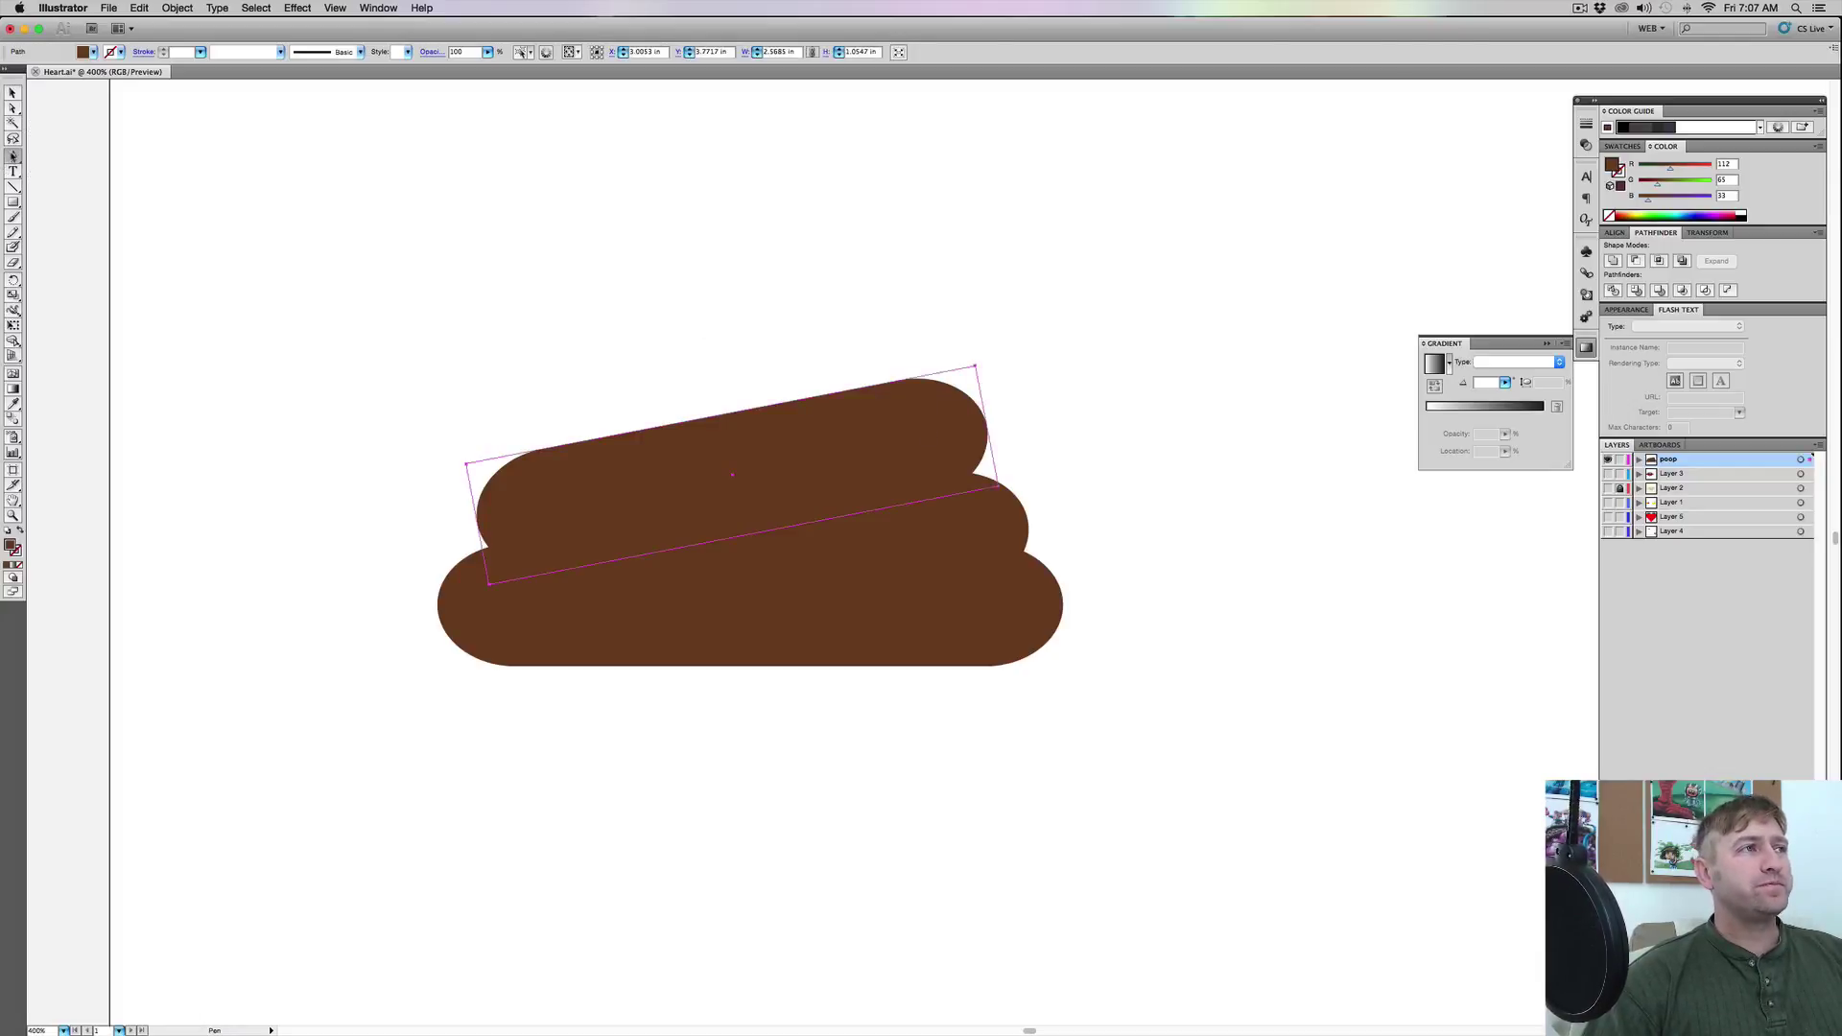
{"action": "left_click", "coordinate": [892, 390]}
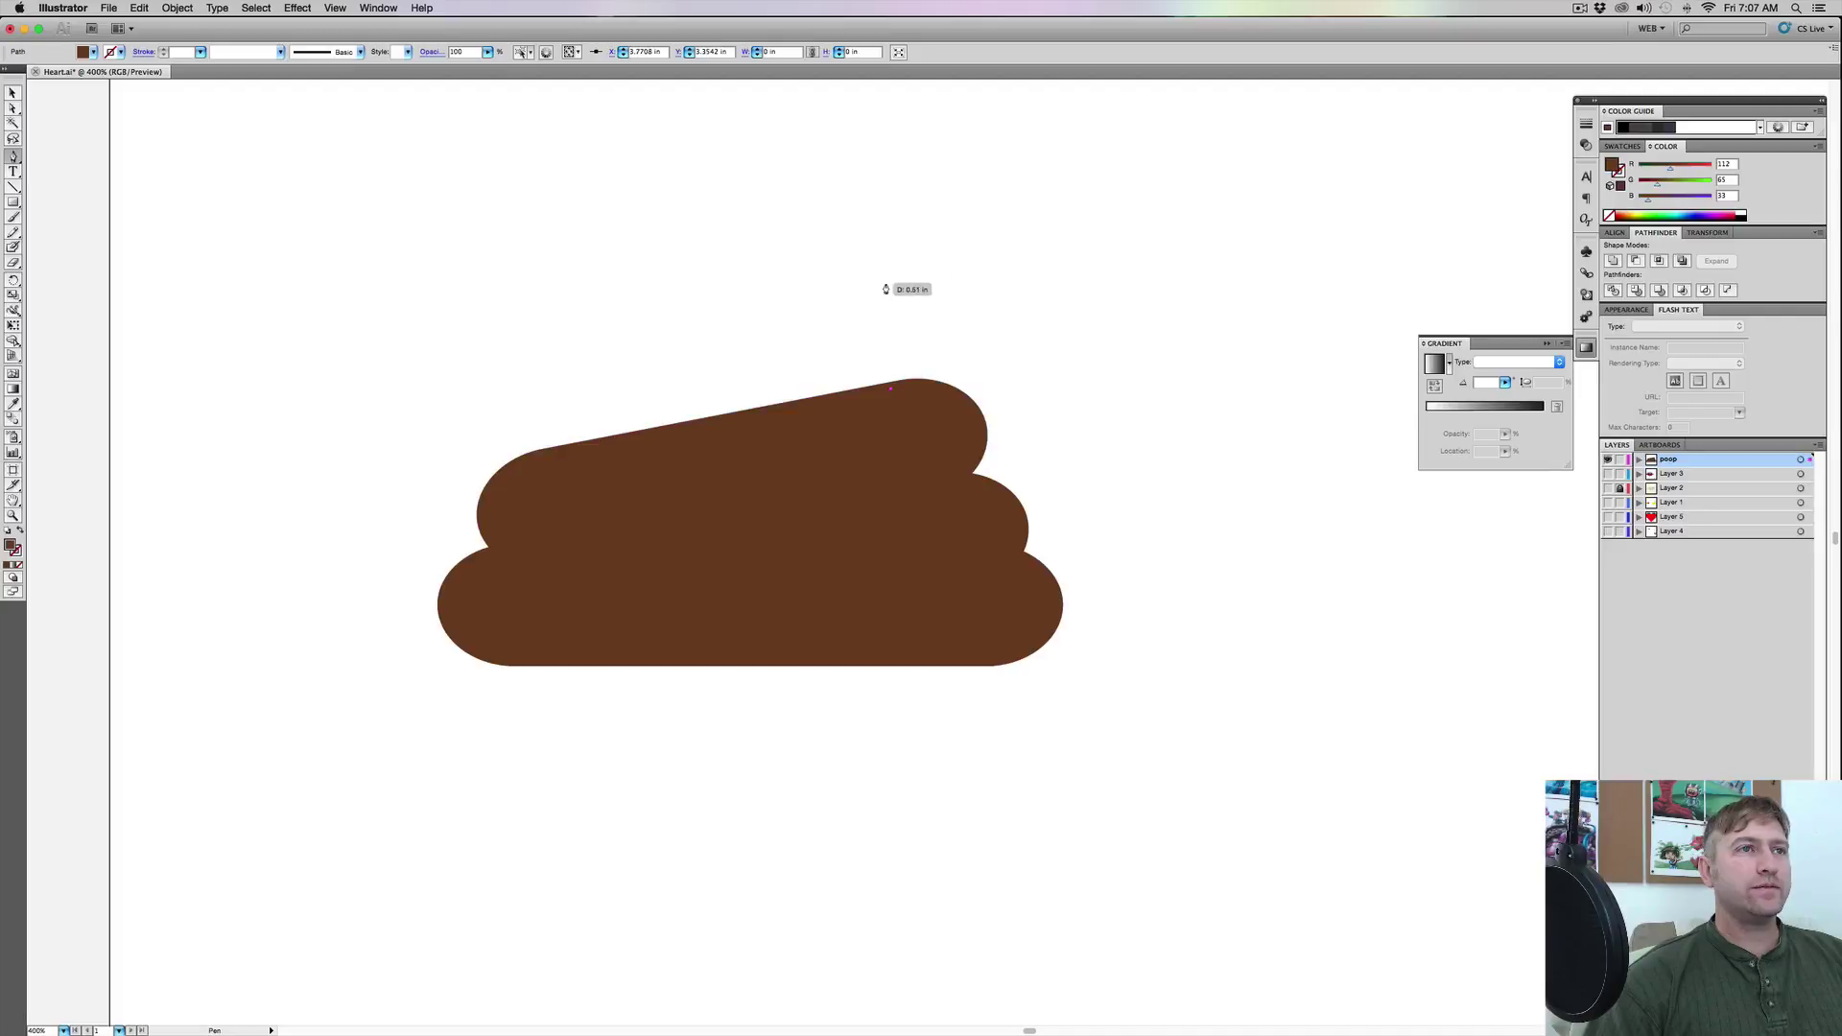
{"action": "left_click_drag", "start_coordinate": [891, 280], "coordinate": [804, 216]}
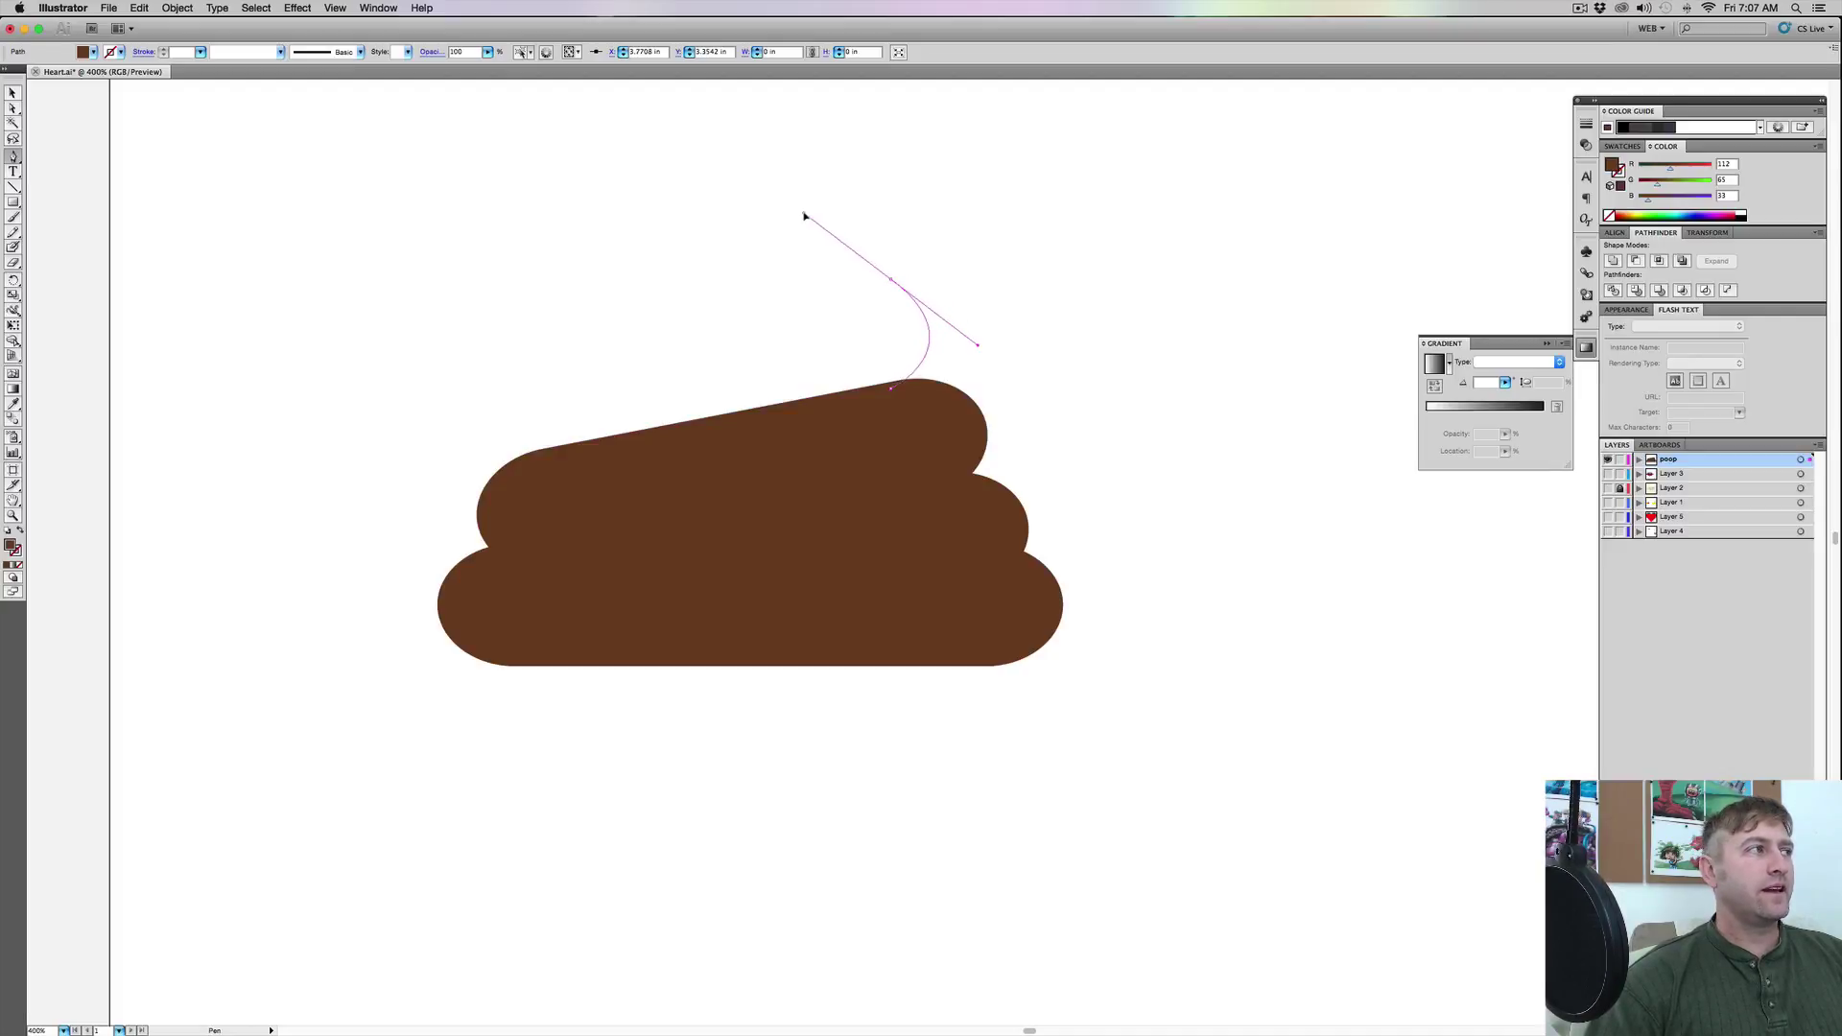
{"action": "left_click_drag", "start_coordinate": [804, 215], "coordinate": [804, 216]}
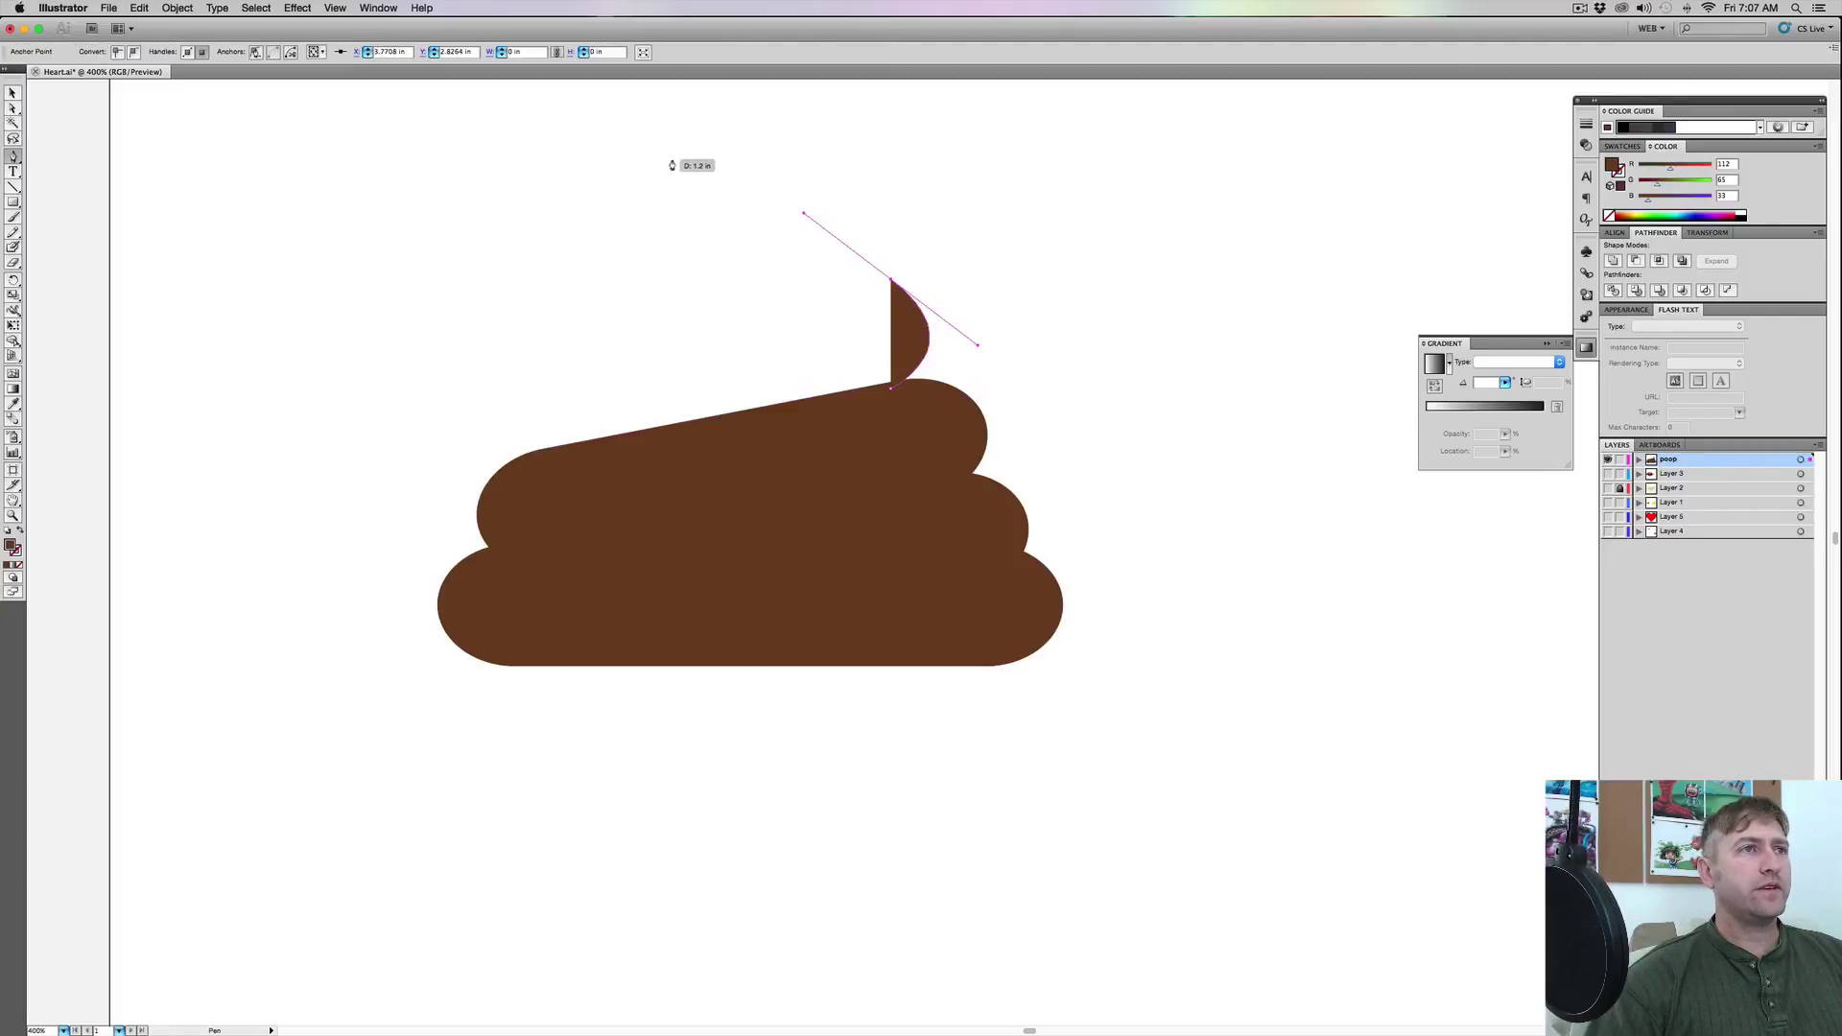
{"action": "left_click_drag", "start_coordinate": [672, 160], "coordinate": [665, 213]}
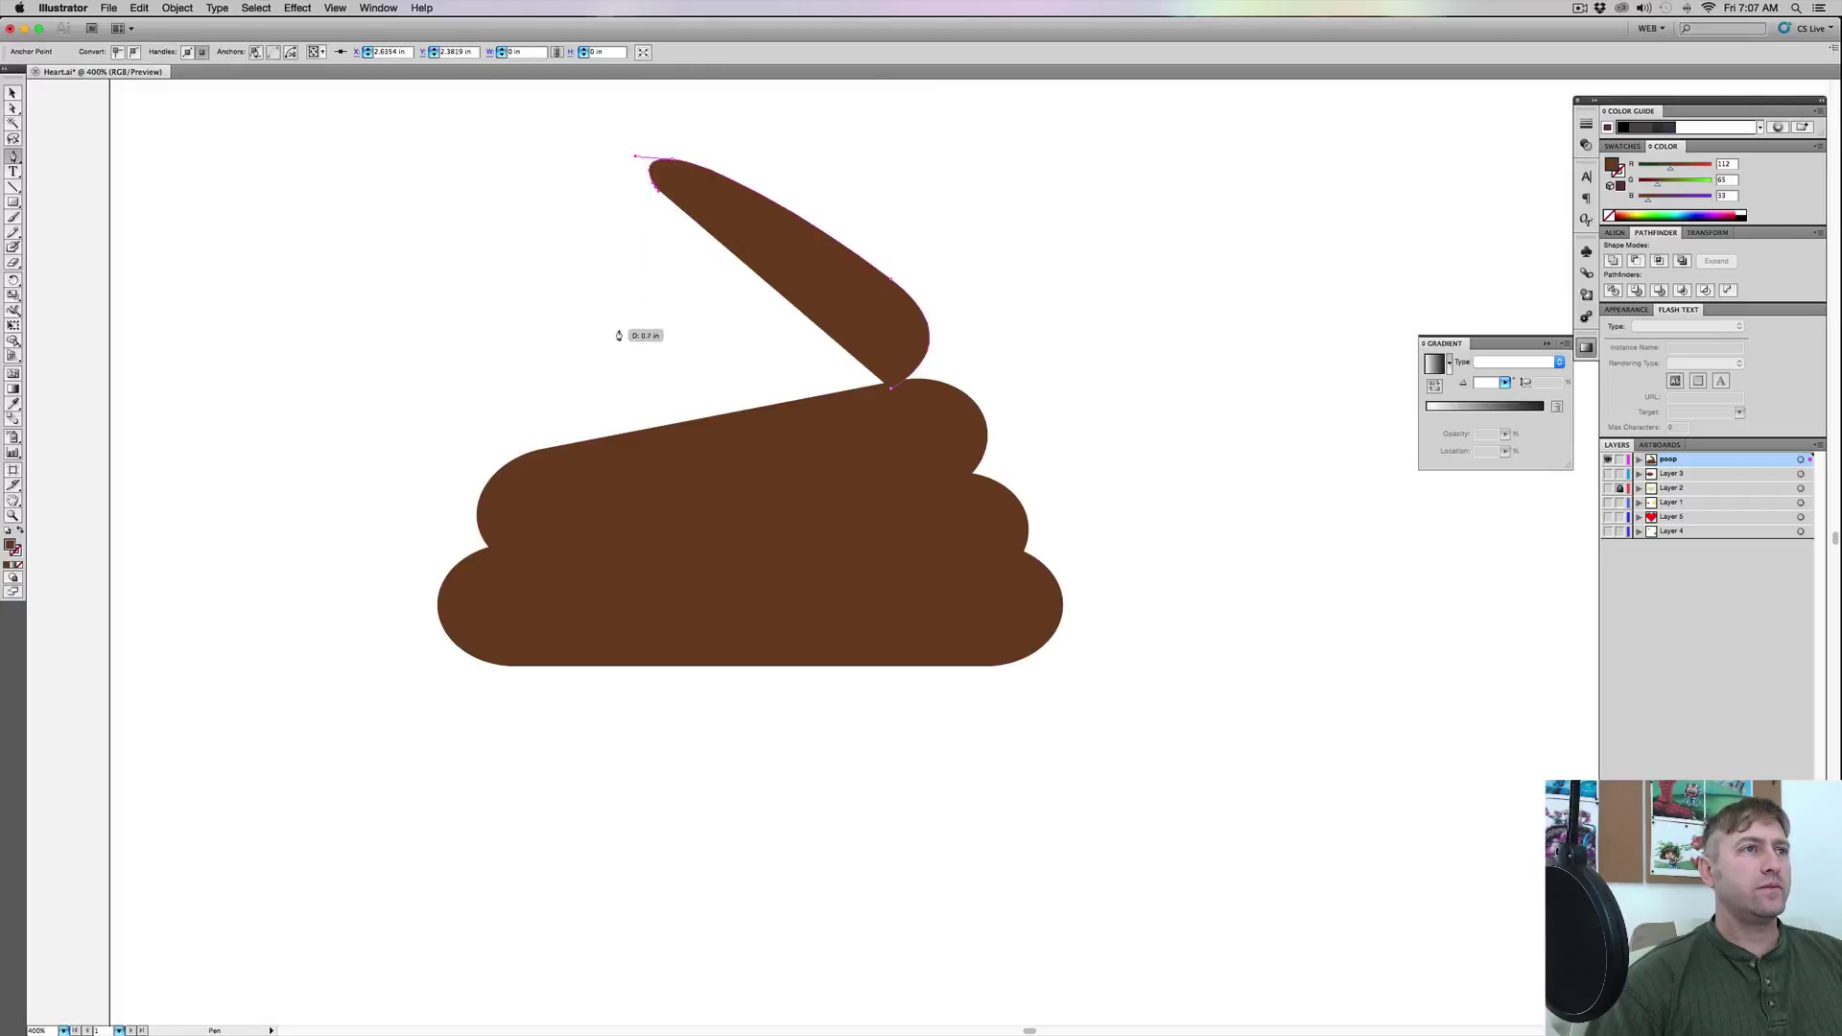
{"action": "left_click_drag", "start_coordinate": [603, 343], "coordinate": [481, 439]}
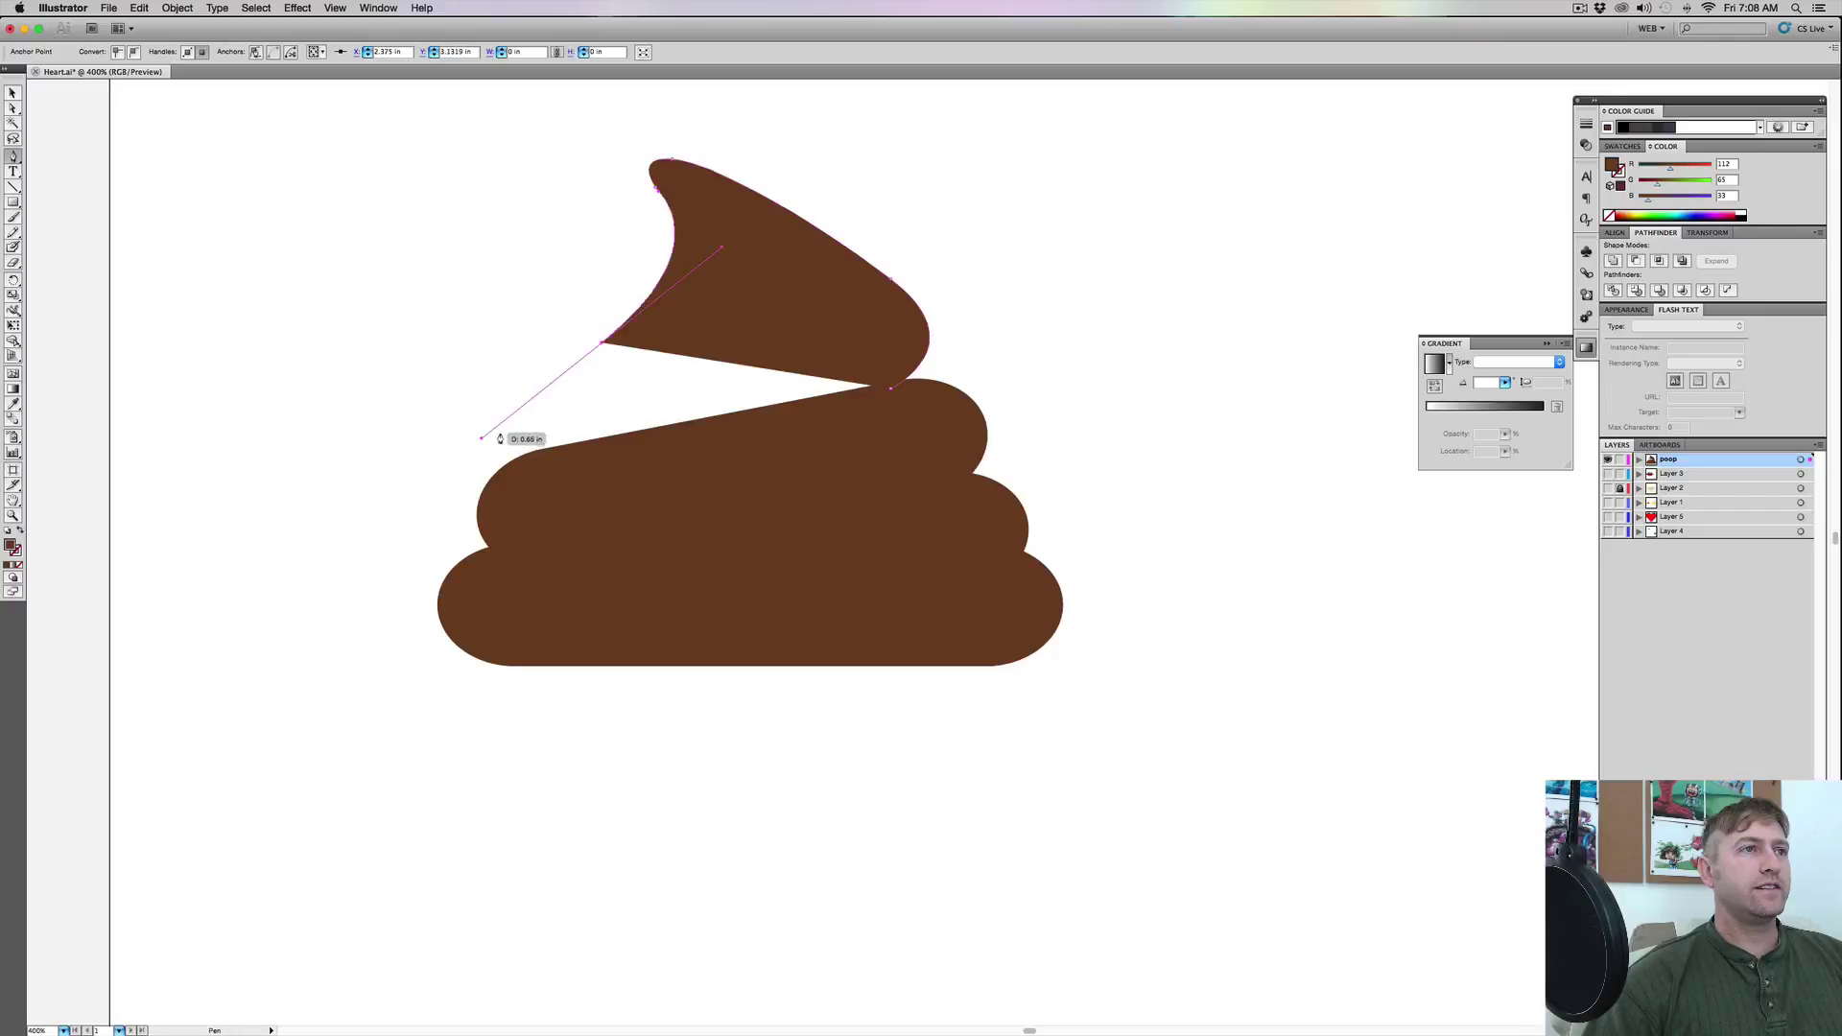
Finish the swirl with a rounded left bulge overlapping the third bar, close the path at its starting anchor, and deselect it
{"action": "left_click", "coordinate": [602, 346]}
{"action": "mouse_move", "coordinate": [540, 460]}
{"action": "left_mouse_down"}
{"action": "mouse_move", "coordinate": [618, 533]}
{"action": "mouse_move", "coordinate": [613, 551]}
{"action": "left_mouse_up"}
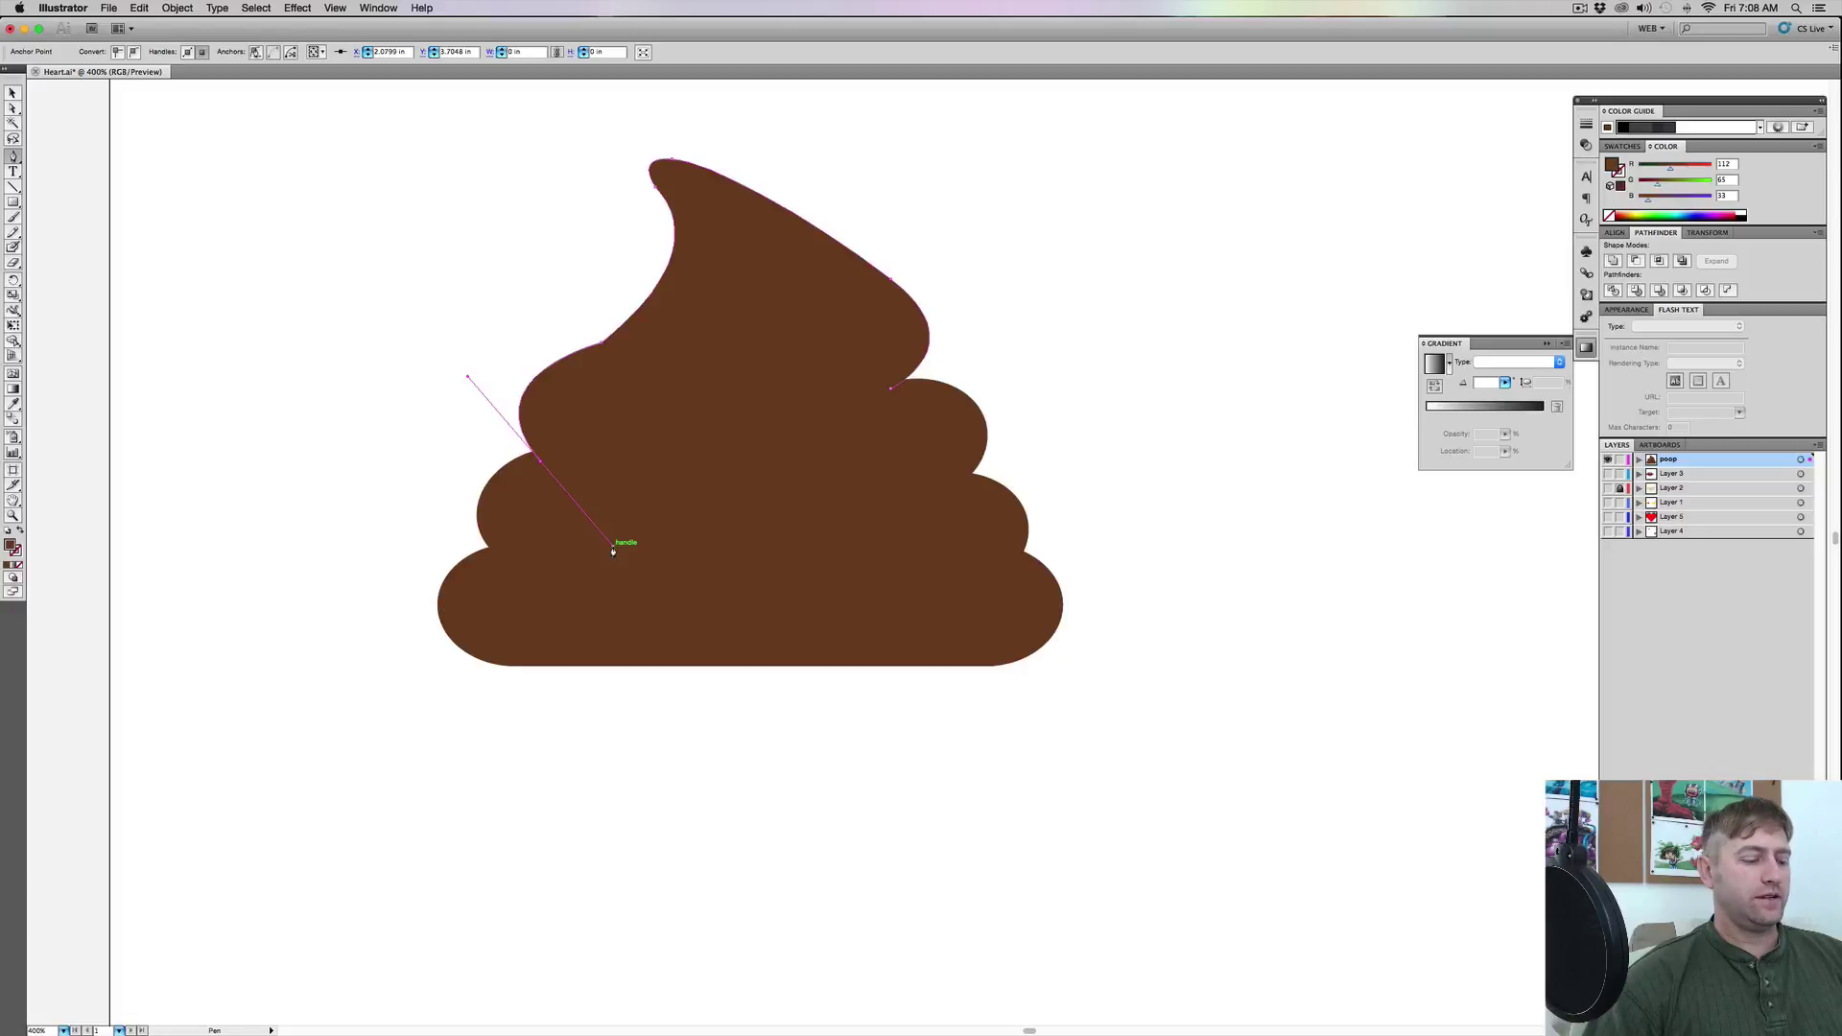
{"action": "key", "text": "super+z"}
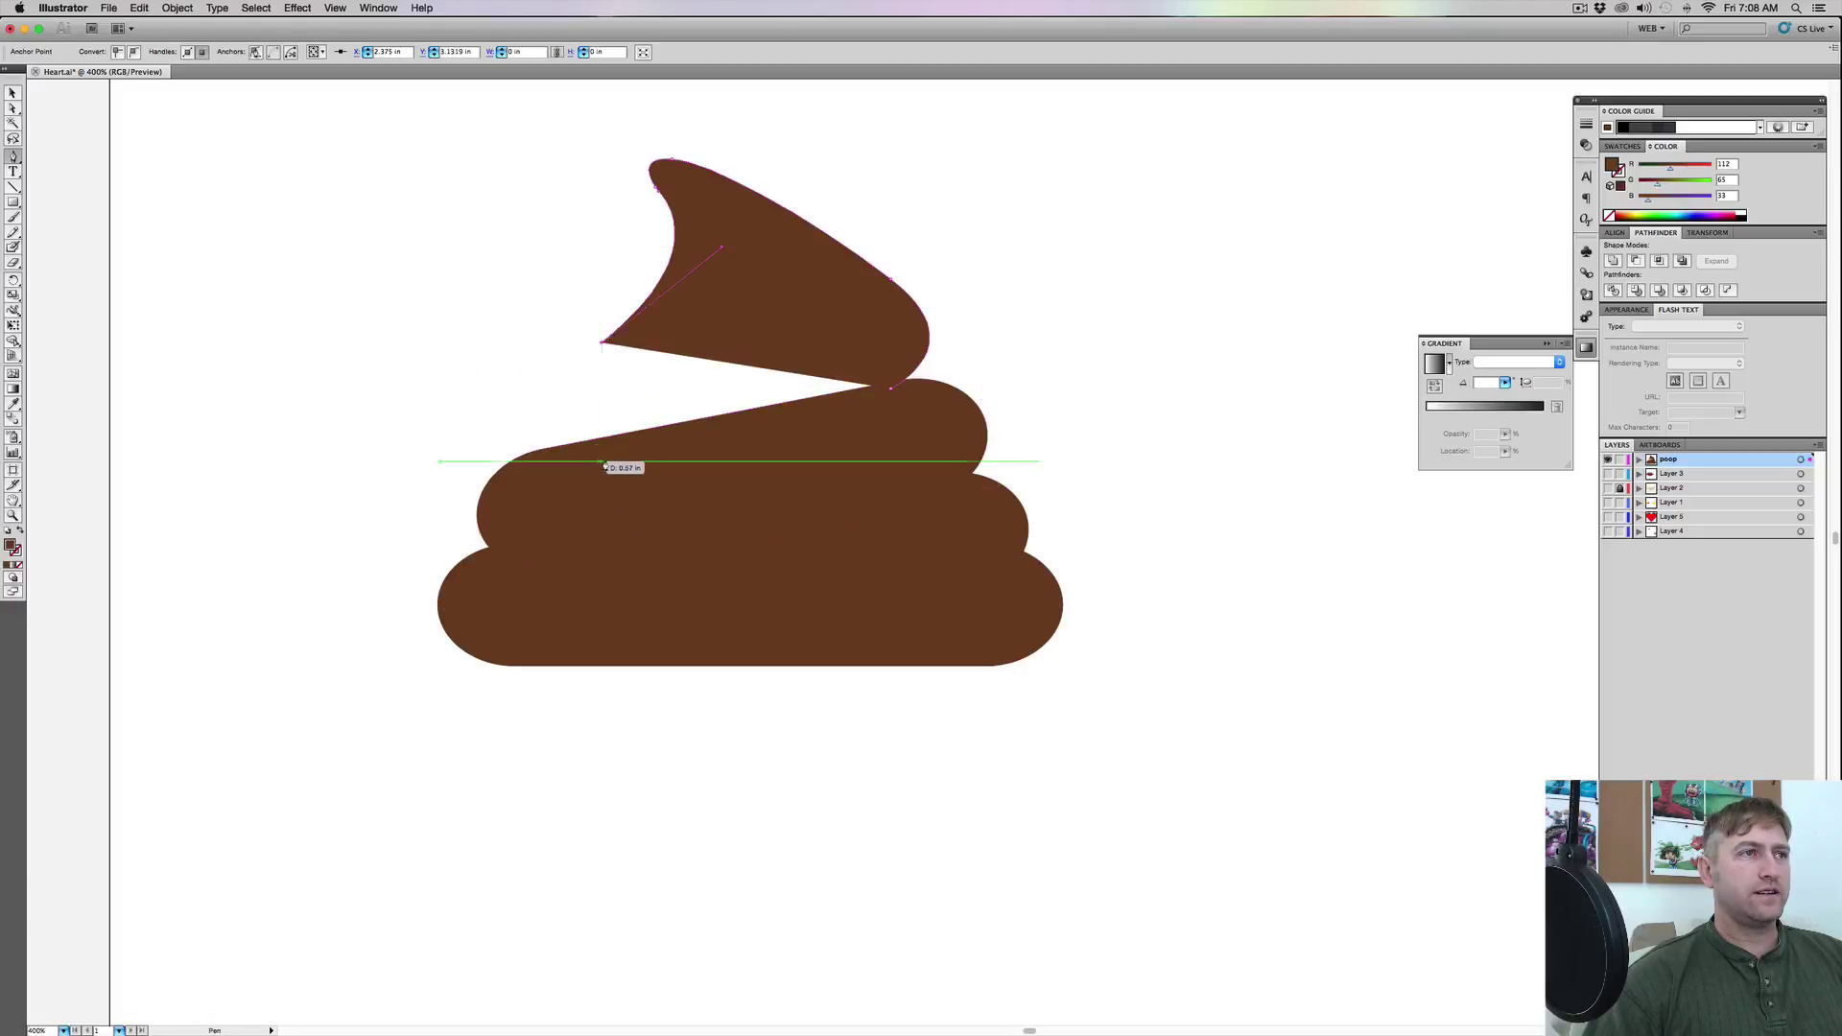
{"action": "left_click_drag", "start_coordinate": [606, 460], "coordinate": [749, 490]}
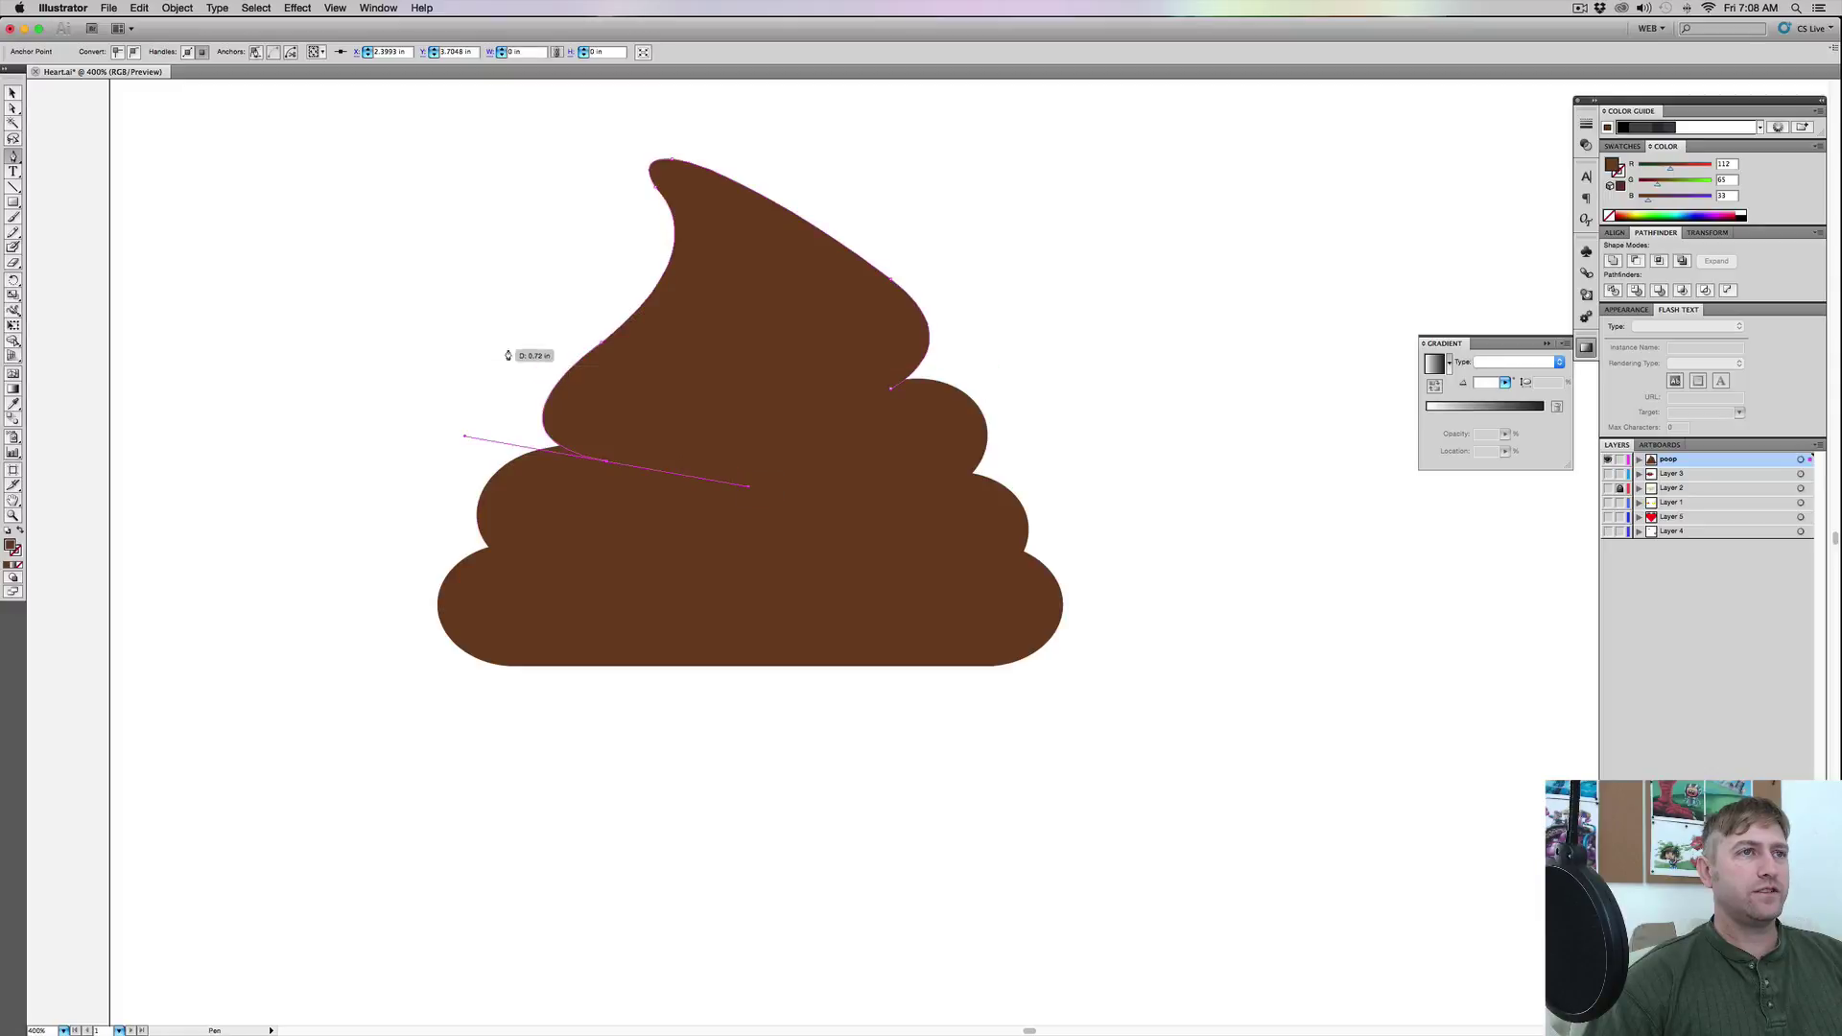
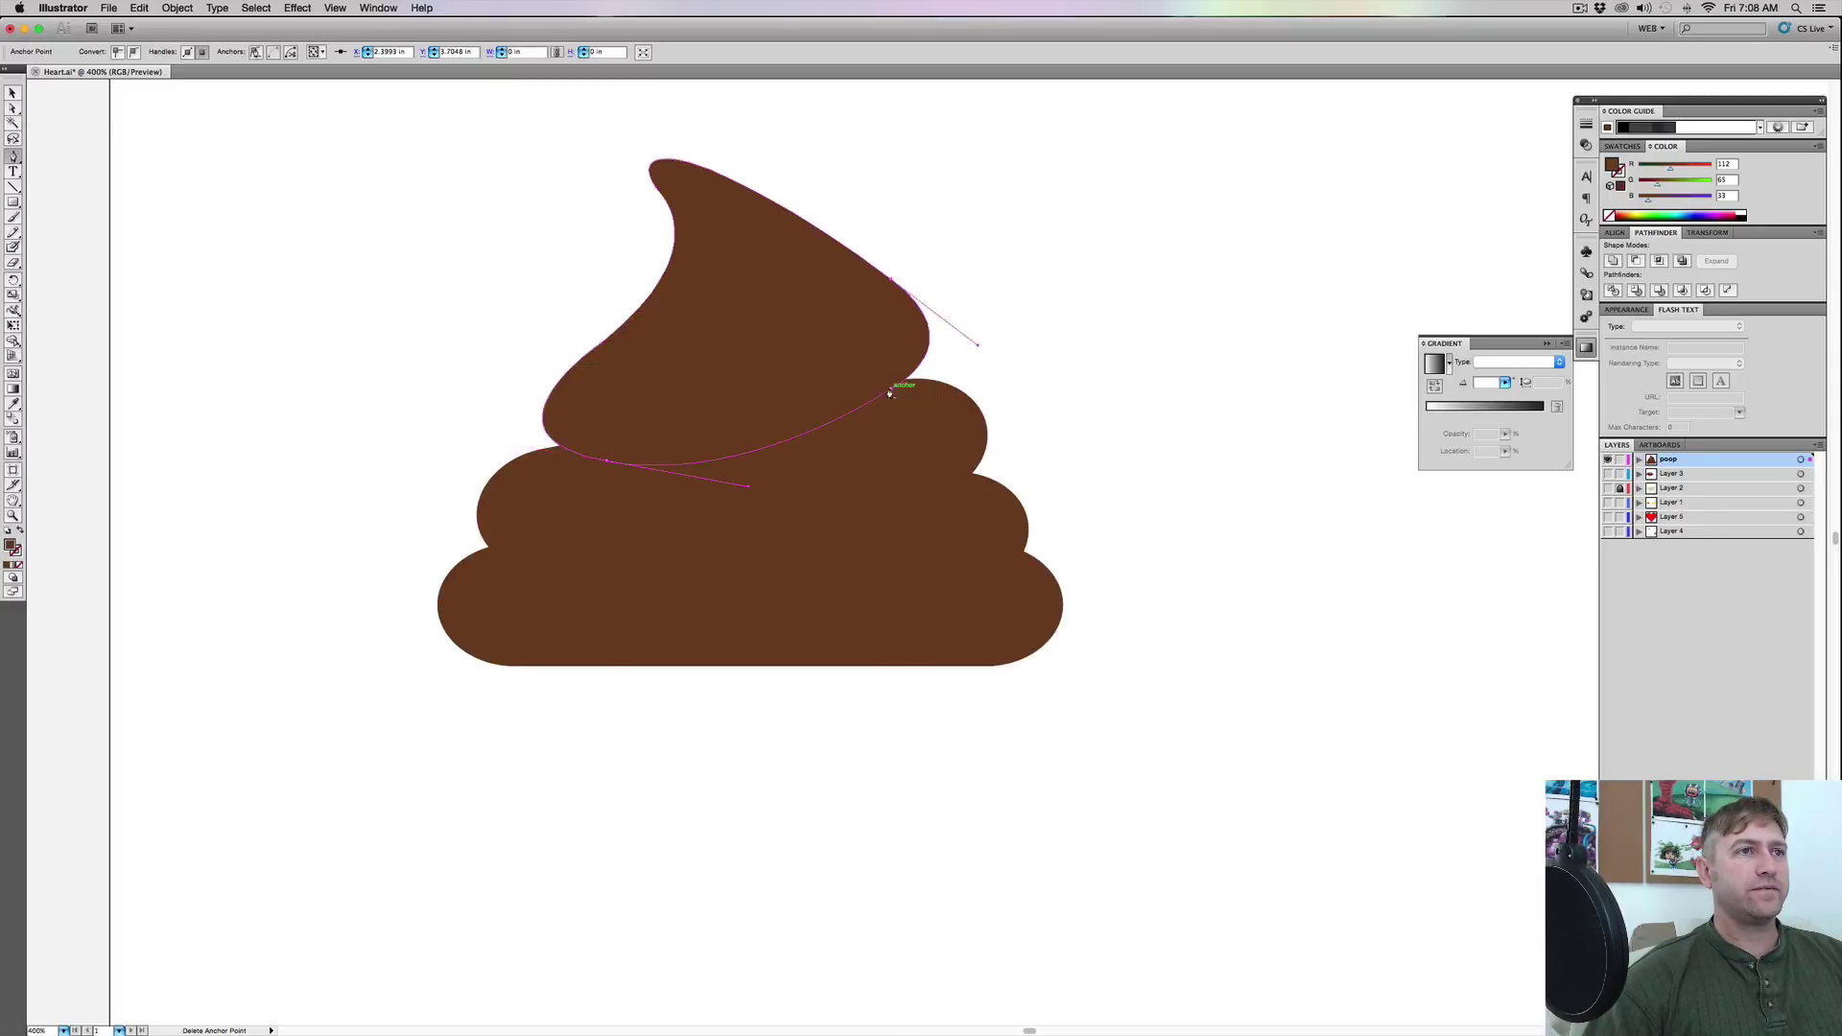
{"action": "left_click", "coordinate": [12, 95]}
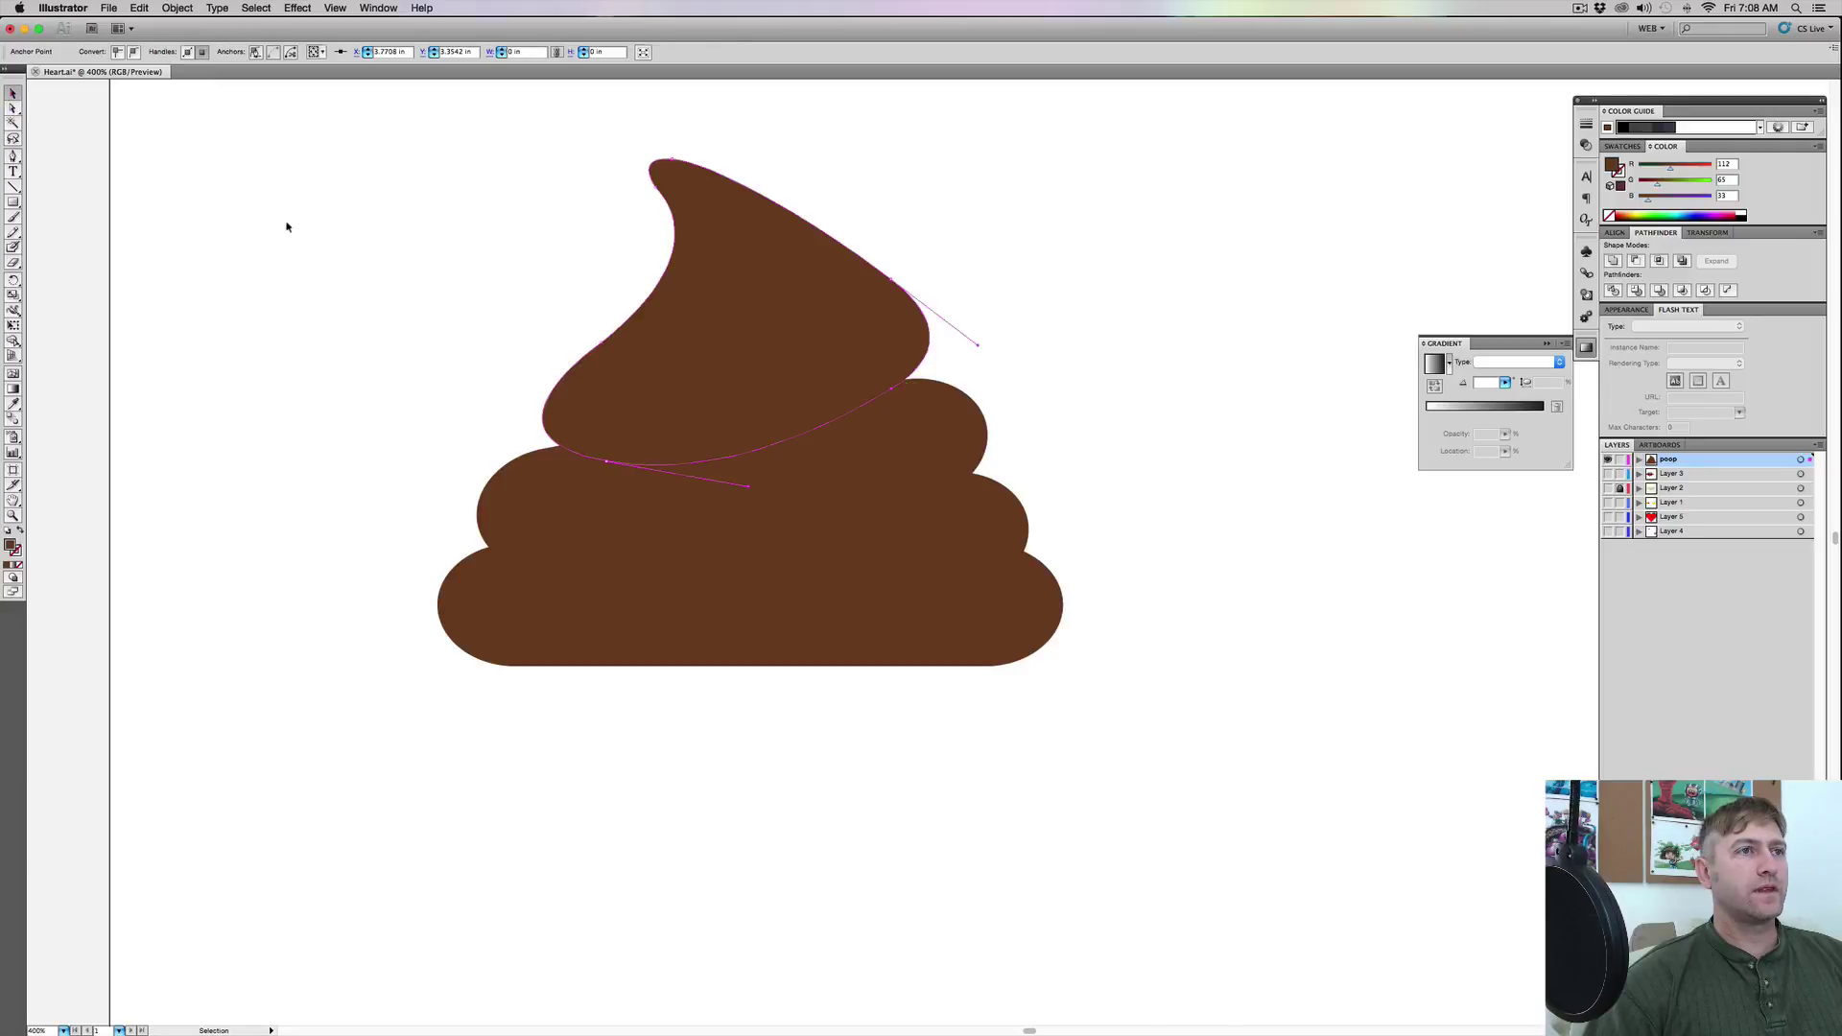
{"action": "left_click", "coordinate": [457, 366]}
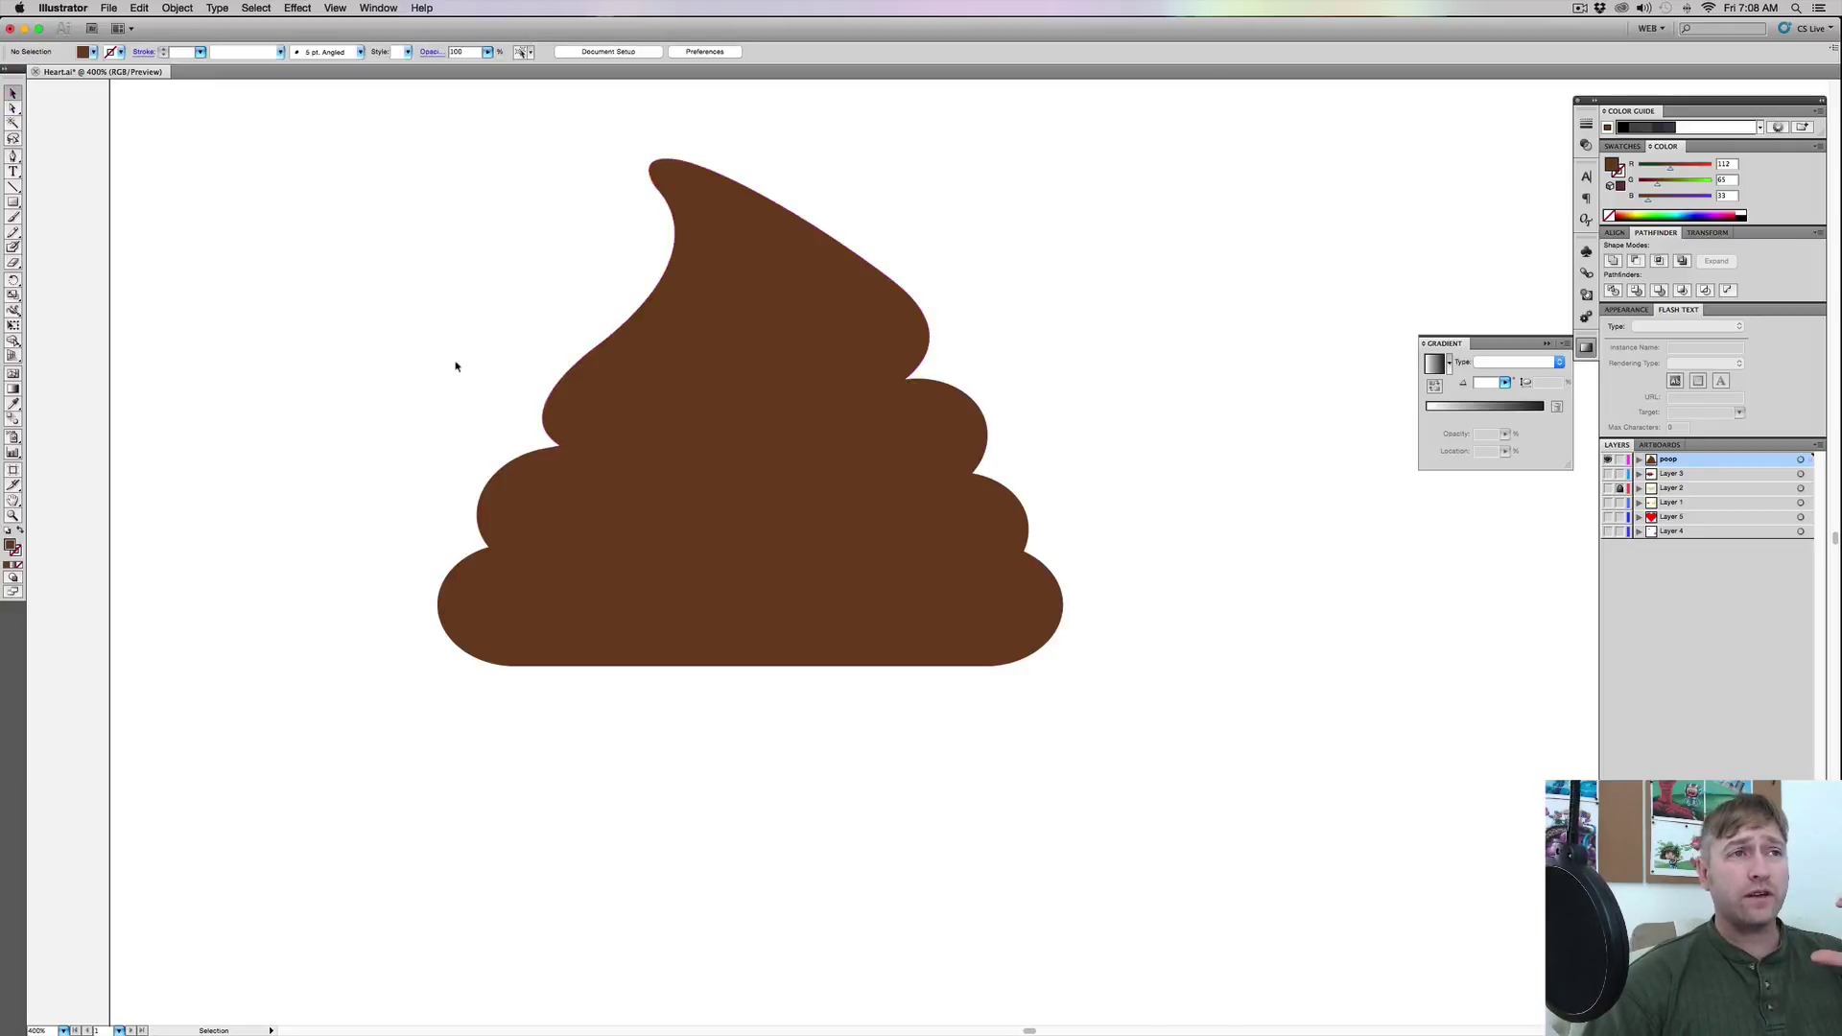
Select the three rounded bars, show the artwork in Outline mode, and expand the bars' appearance into real paths
{"action": "left_click_drag", "start_coordinate": [455, 364], "coordinate": [503, 662]}
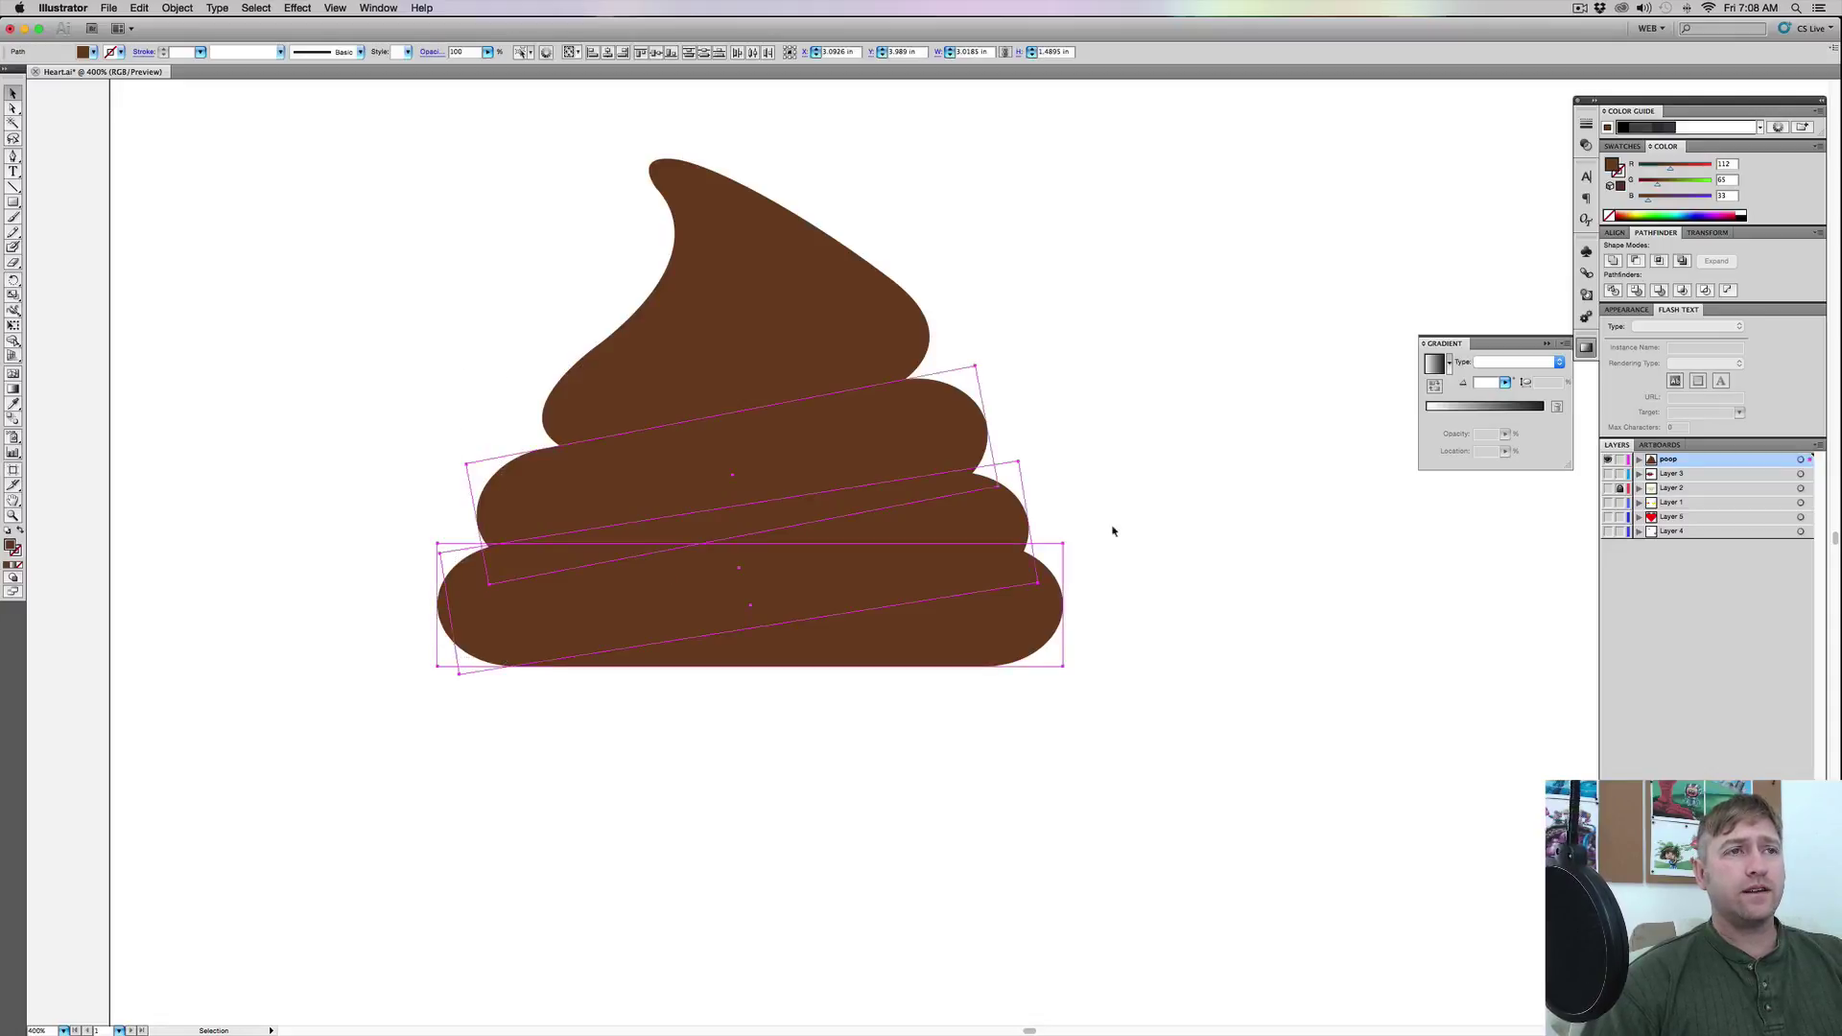
{"action": "left_click_drag", "start_coordinate": [1082, 401], "coordinate": [939, 699]}
{"action": "left_click", "coordinate": [1209, 614]}
{"action": "left_click", "coordinate": [943, 617]}
{"action": "left_click", "coordinate": [407, 231]}
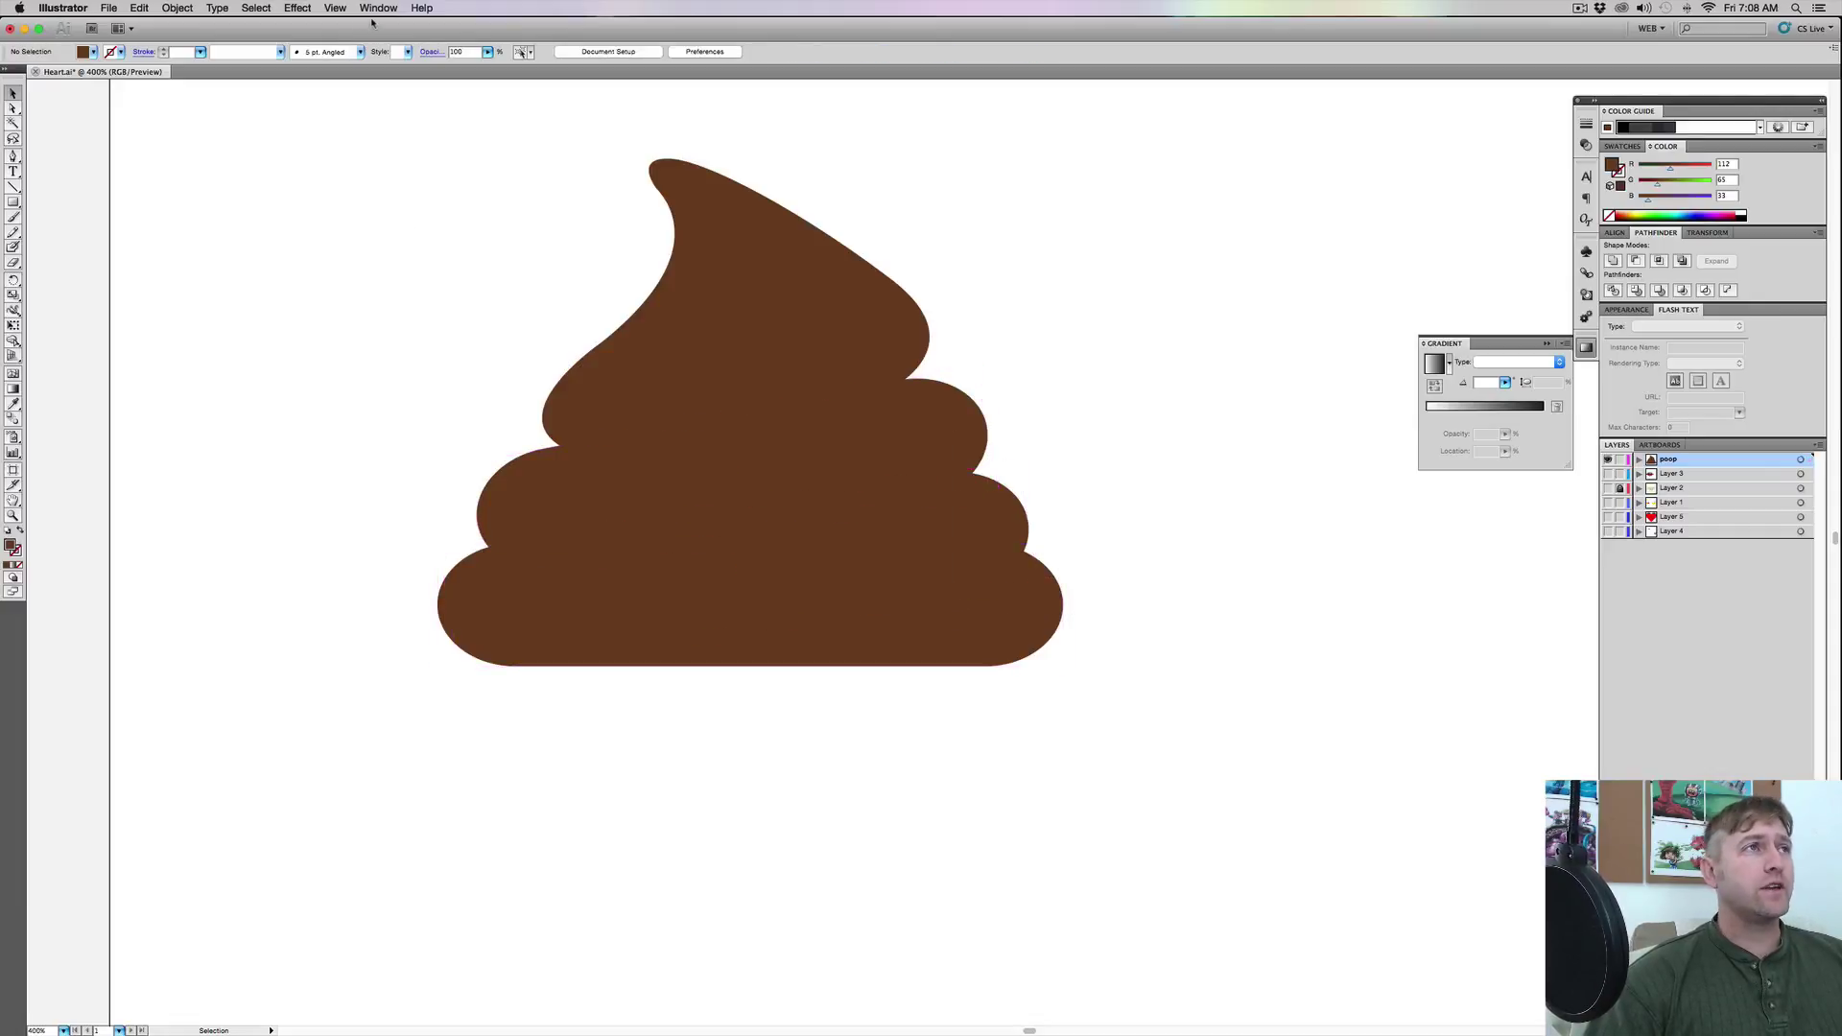
{"action": "key", "text": "super+z"}
{"action": "key", "text": "super+y"}
{"action": "left_click", "coordinate": [297, 8]}
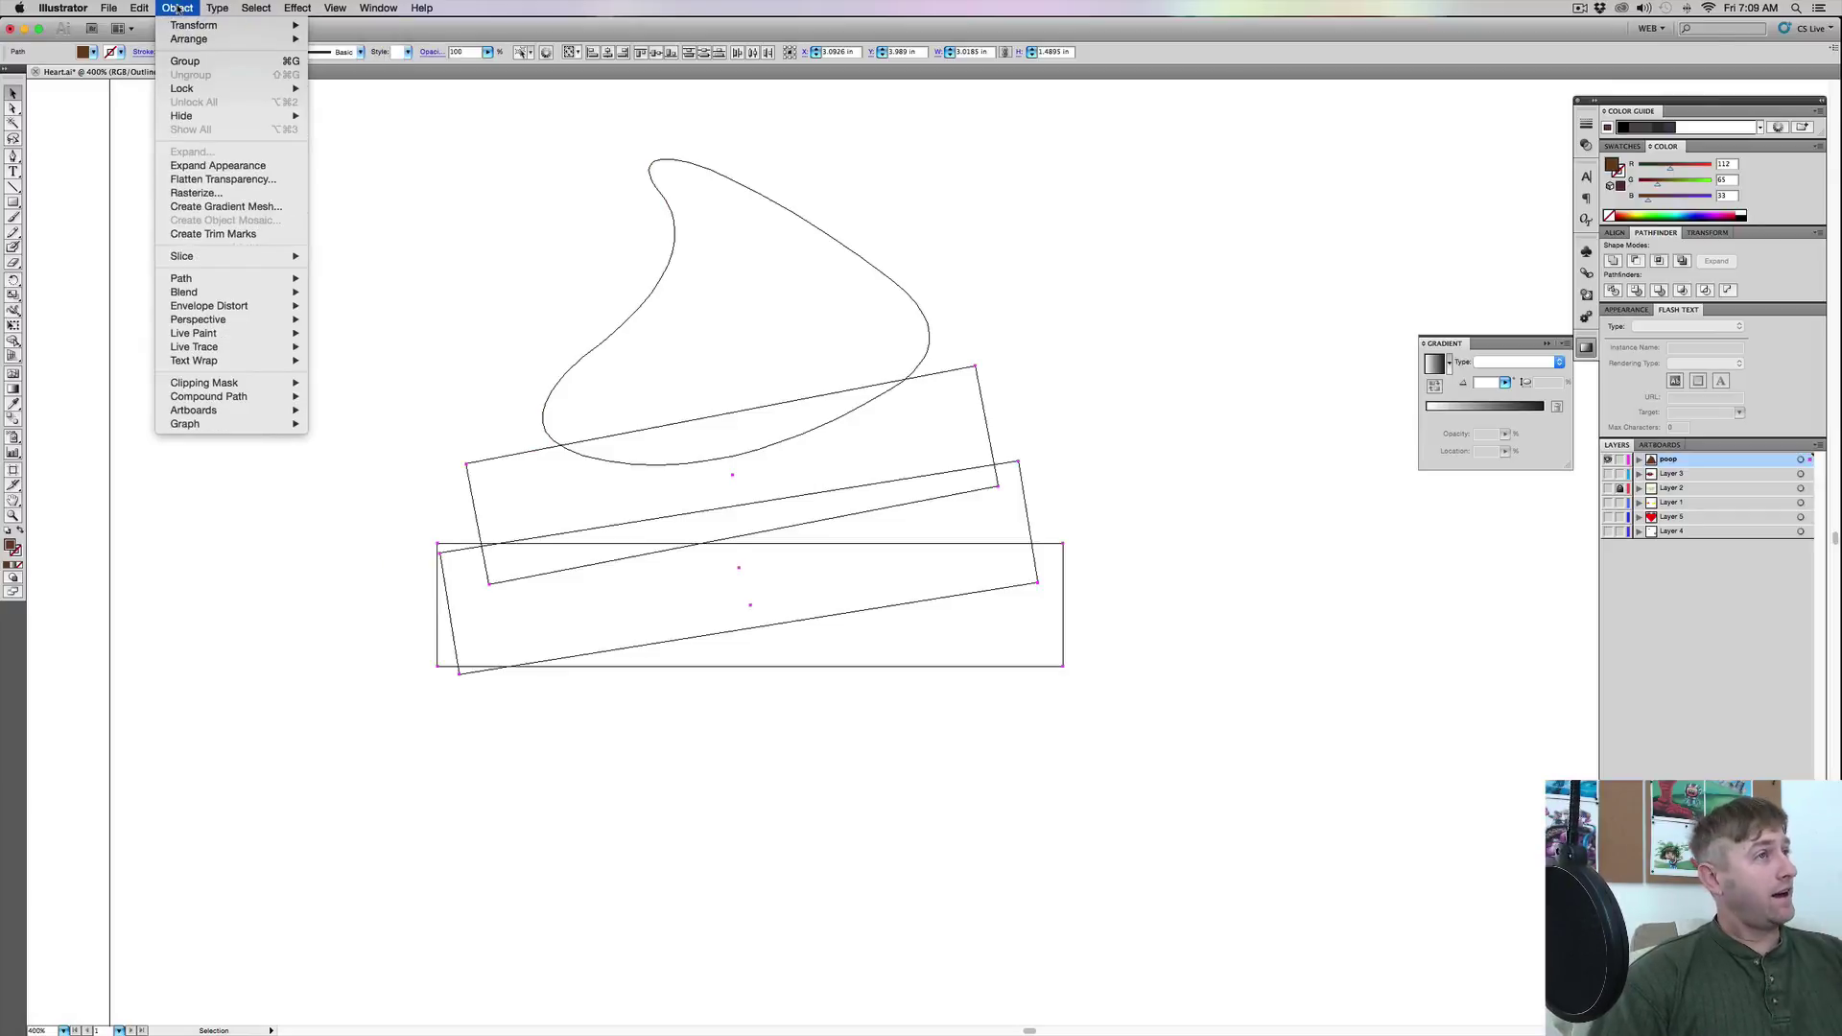
{"action": "left_click", "coordinate": [218, 167]}
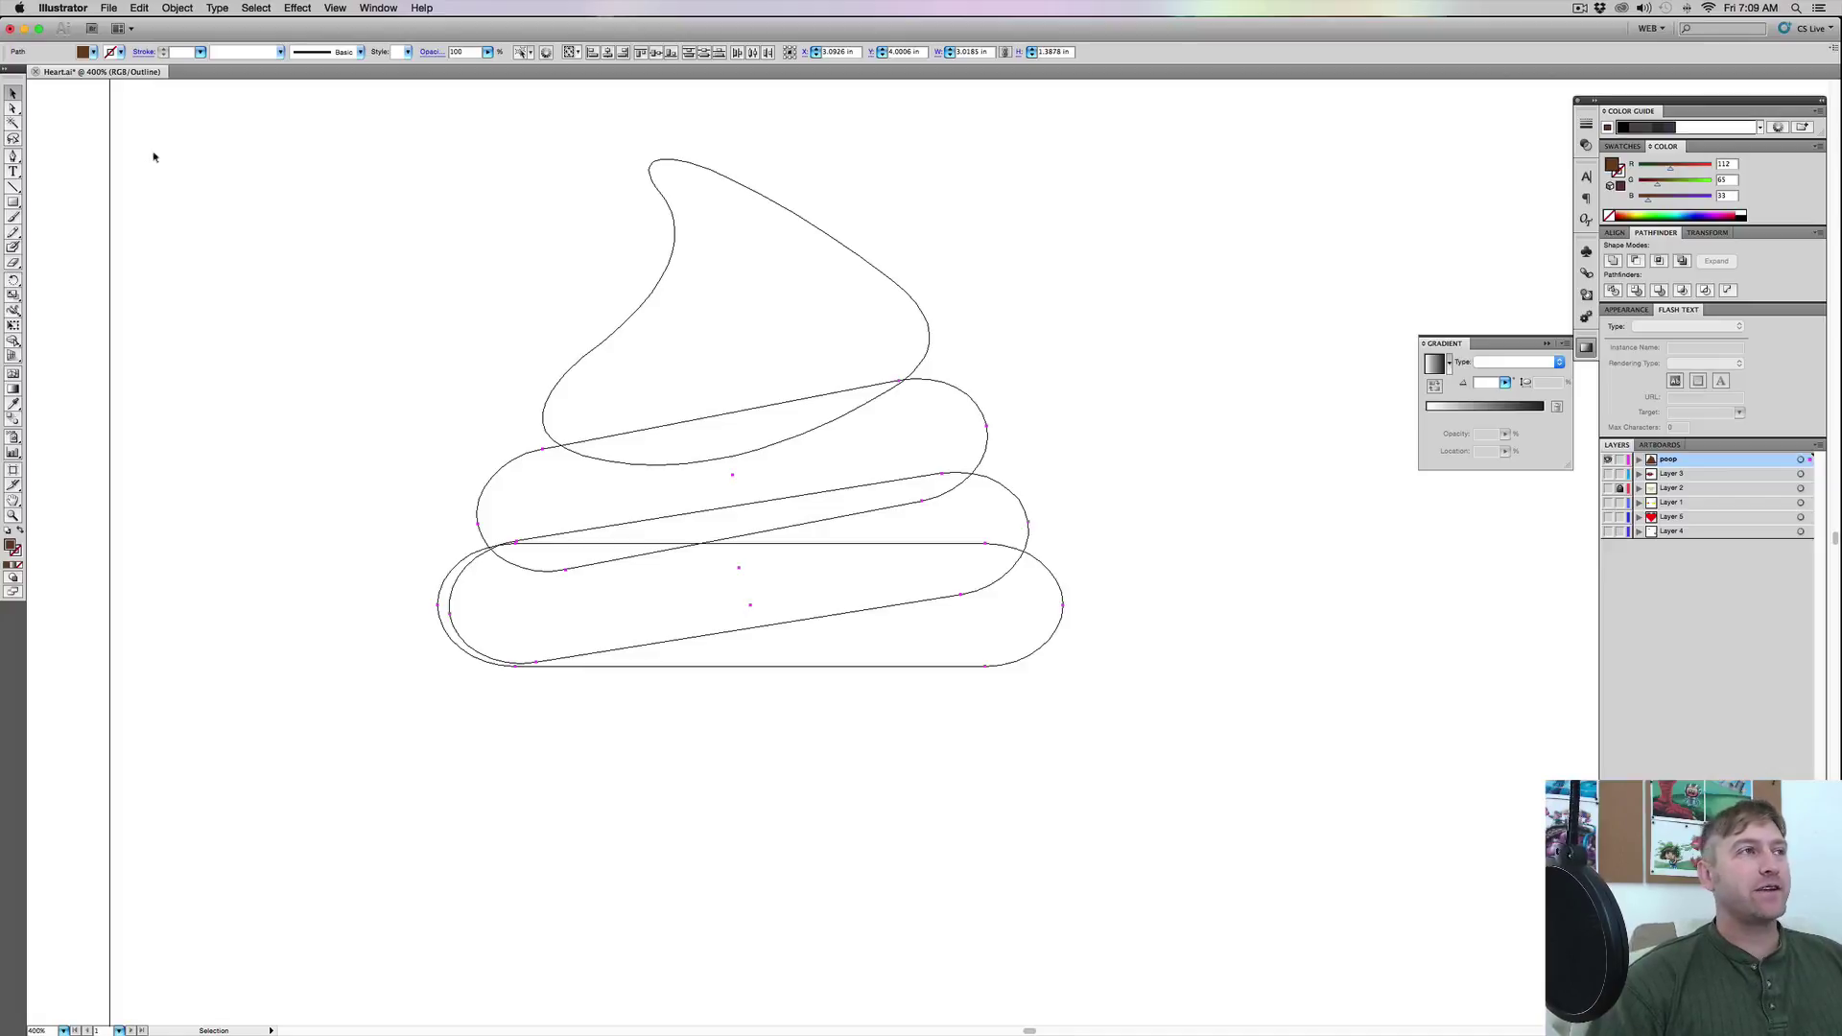
Return to Preview mode and unite the swirl and the three bars into a single shape
{"action": "left_click", "coordinate": [335, 8]}
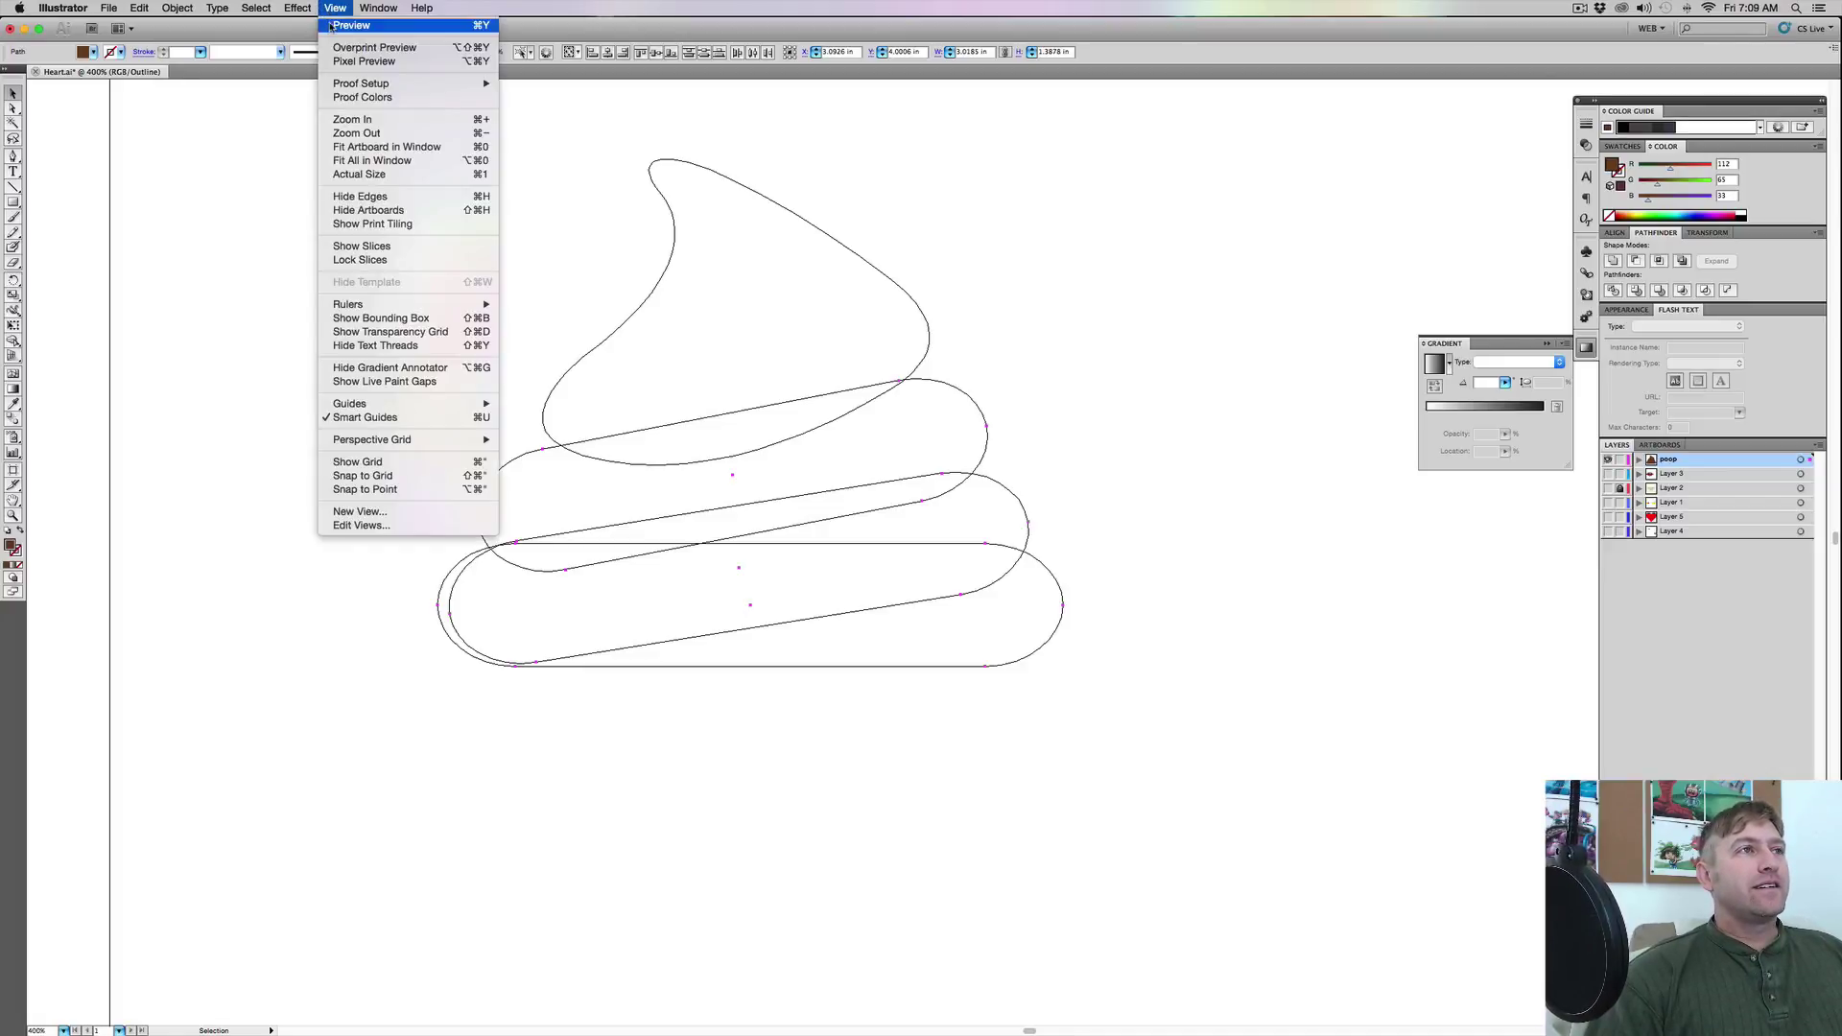
{"action": "key", "text": "super+y"}
{"action": "left_click", "coordinate": [494, 427]}
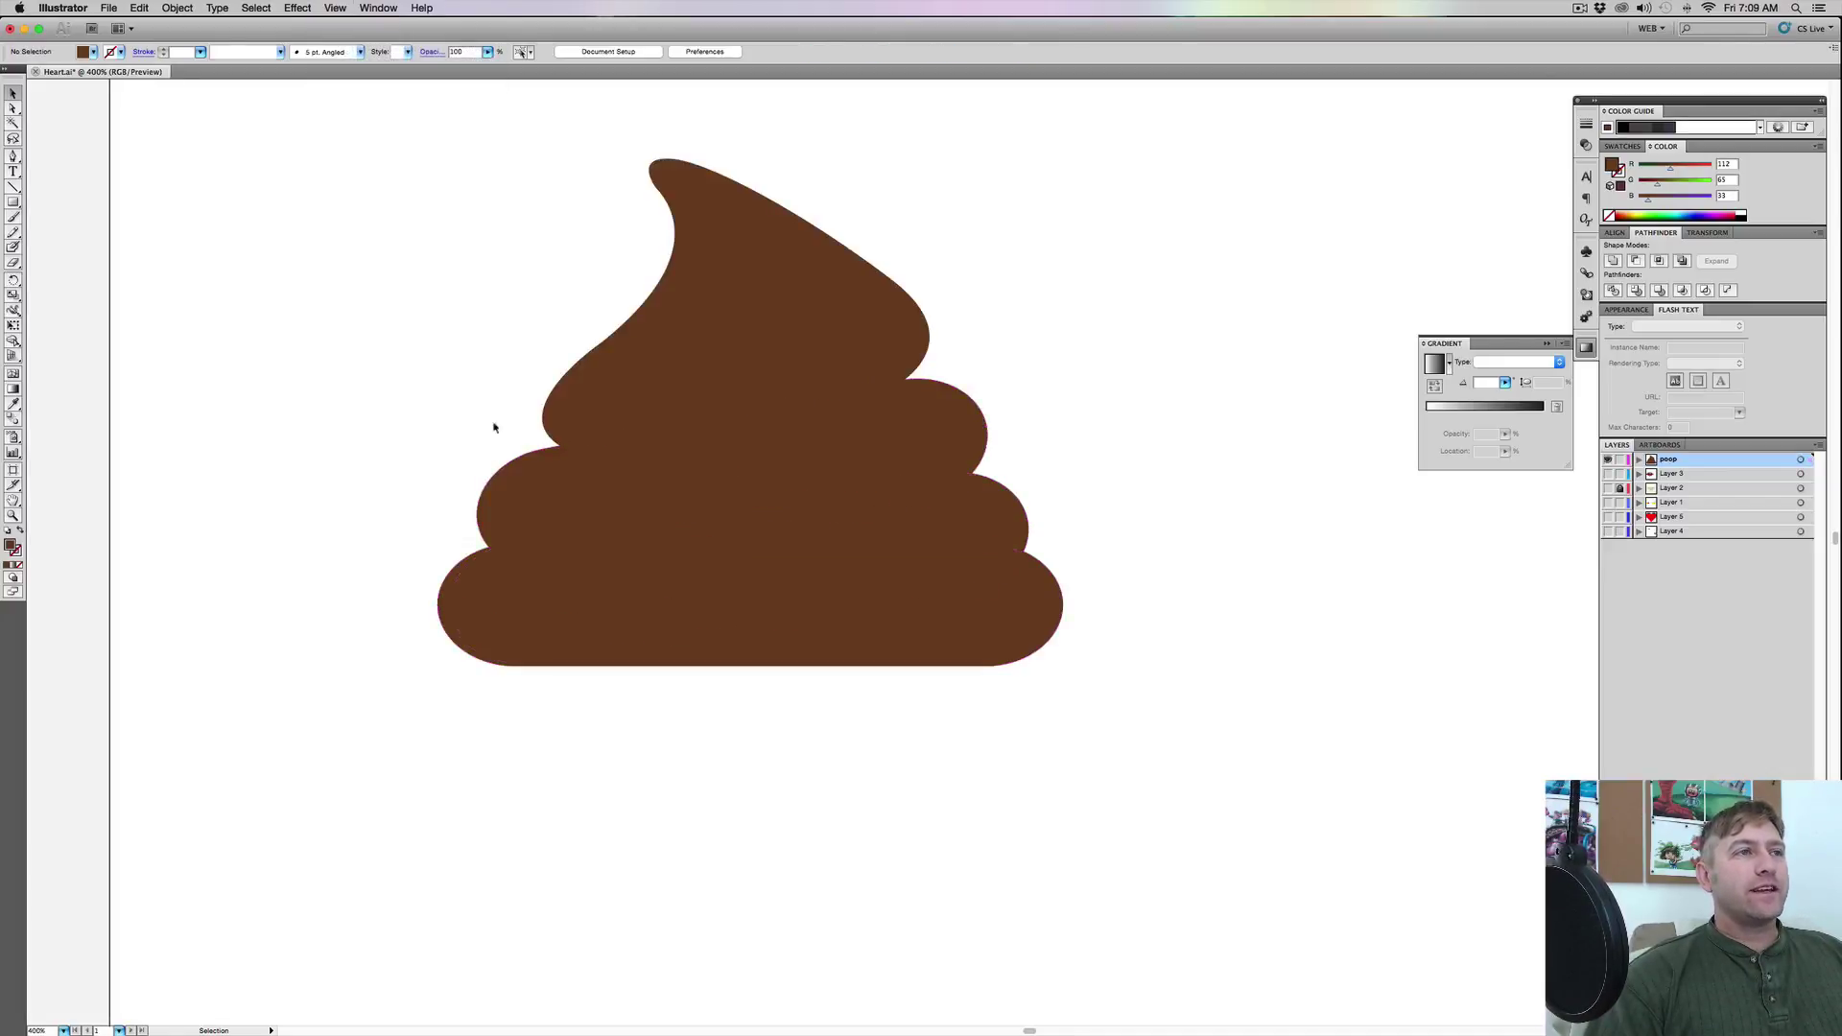
{"action": "left_click_drag", "start_coordinate": [445, 241], "coordinate": [670, 661]}
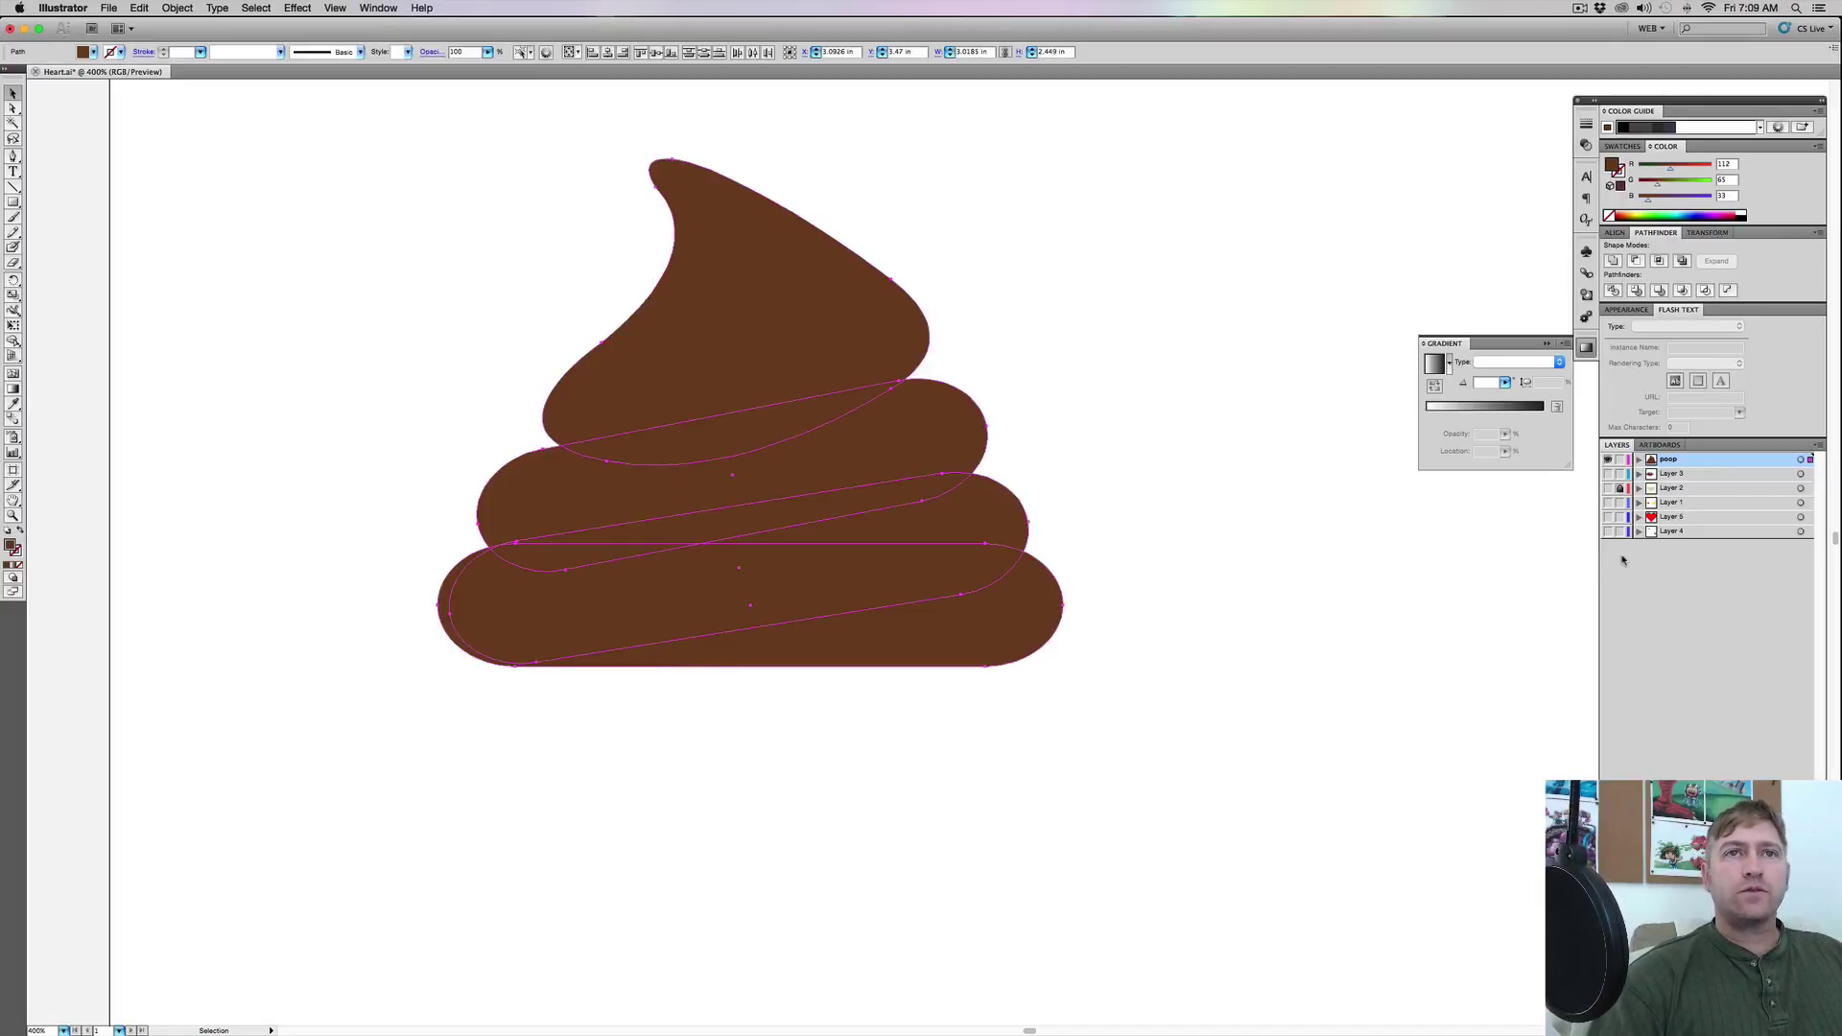
{"action": "left_click", "coordinate": [1614, 262]}
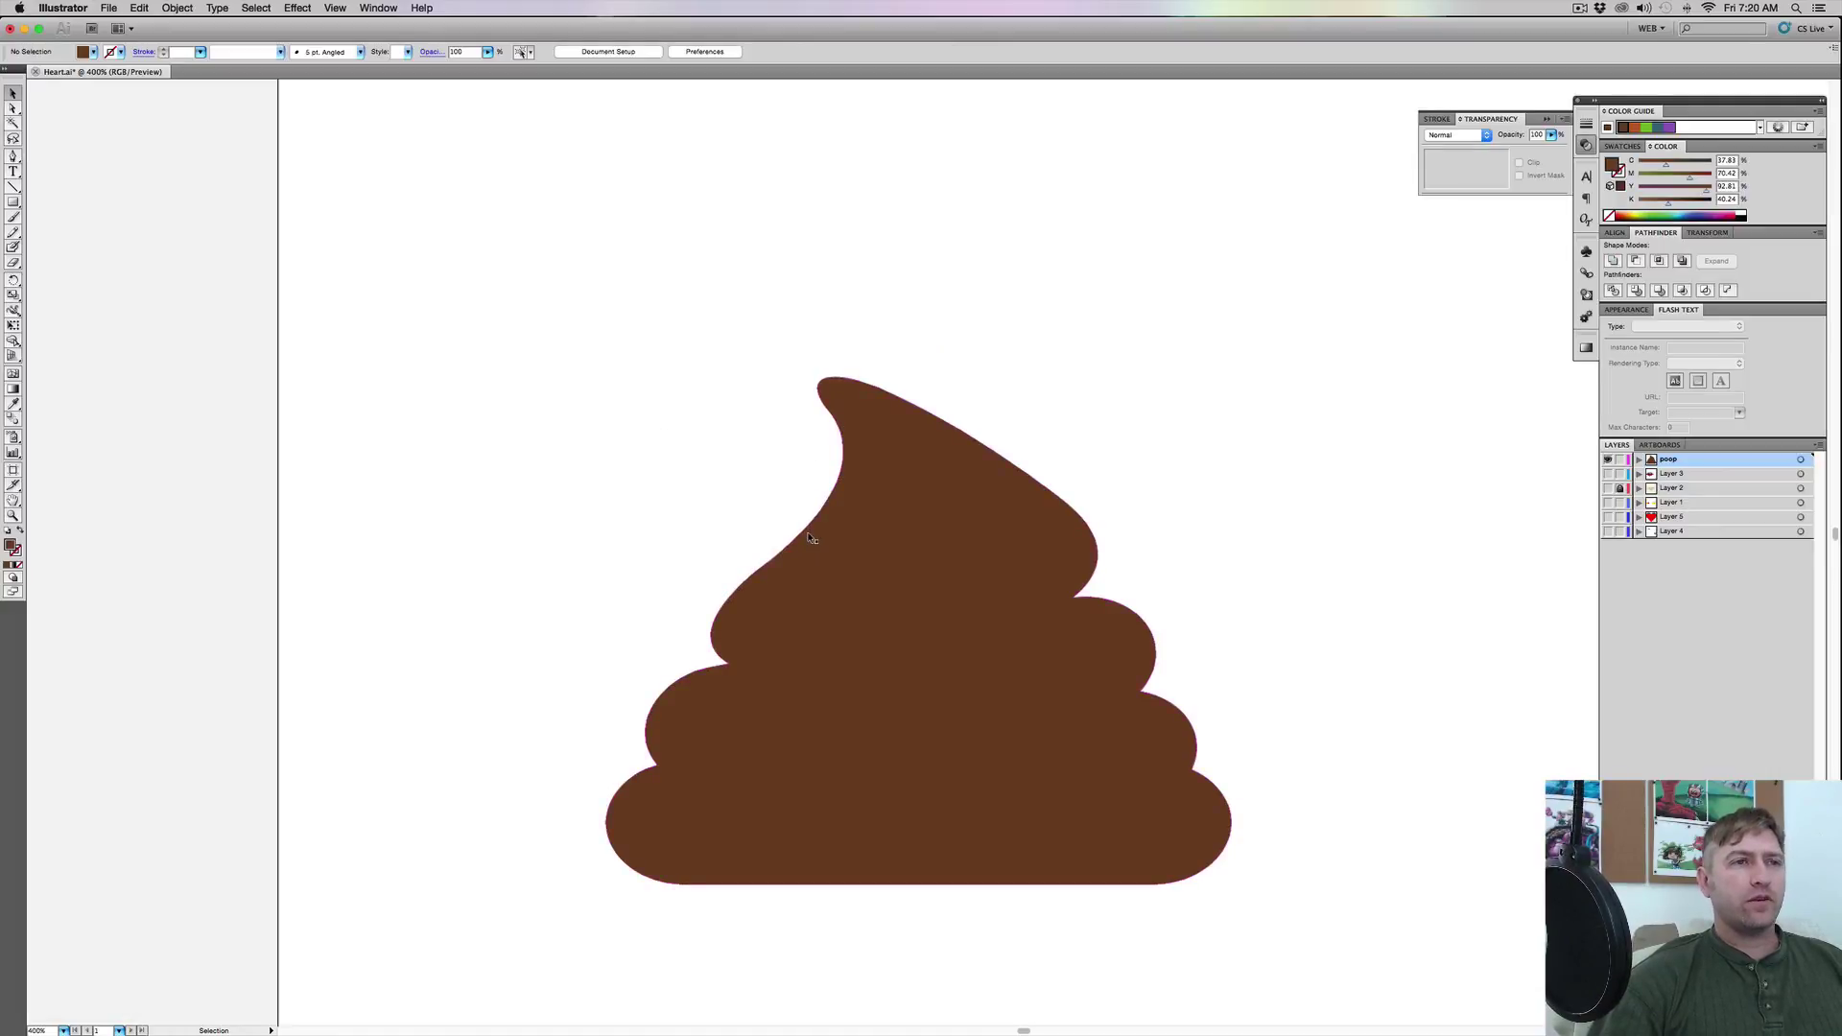
Draw a closed brown bulge with the Pen tool on the swirl's left side, just beneath the curled tip
{"action": "left_click", "coordinate": [11, 154]}
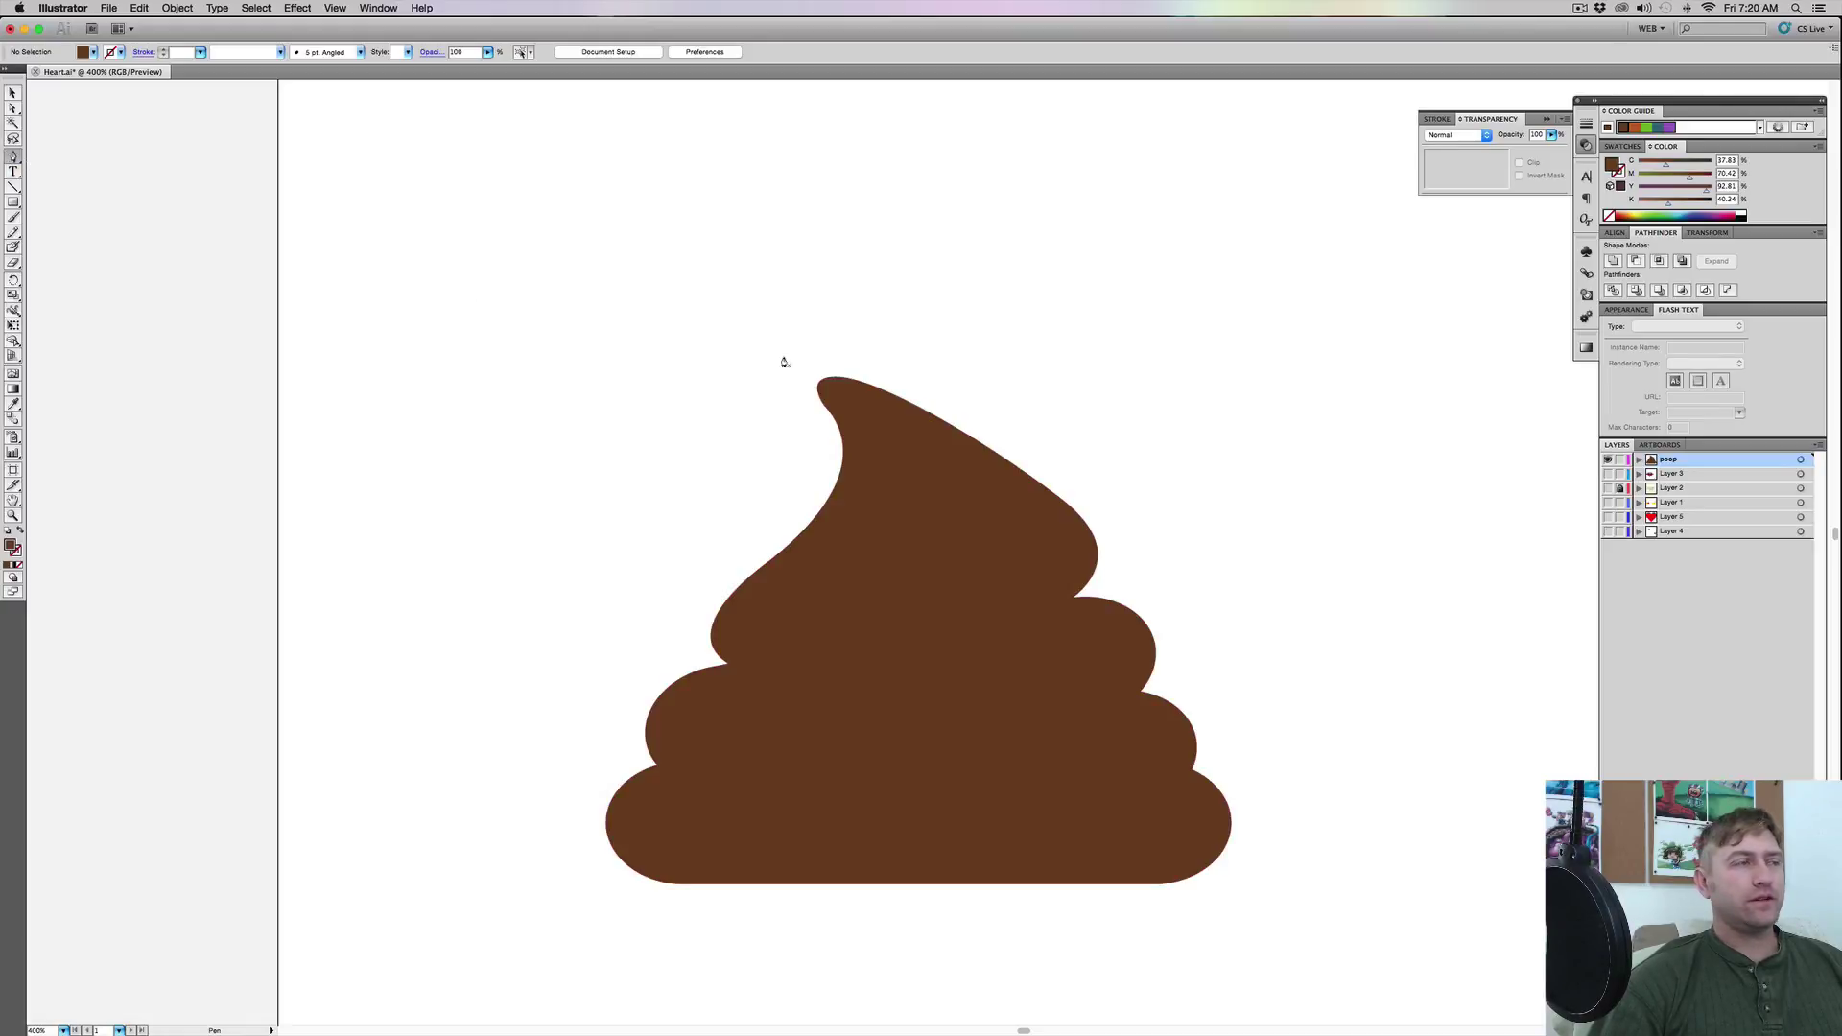
{"action": "key", "text": "v"}
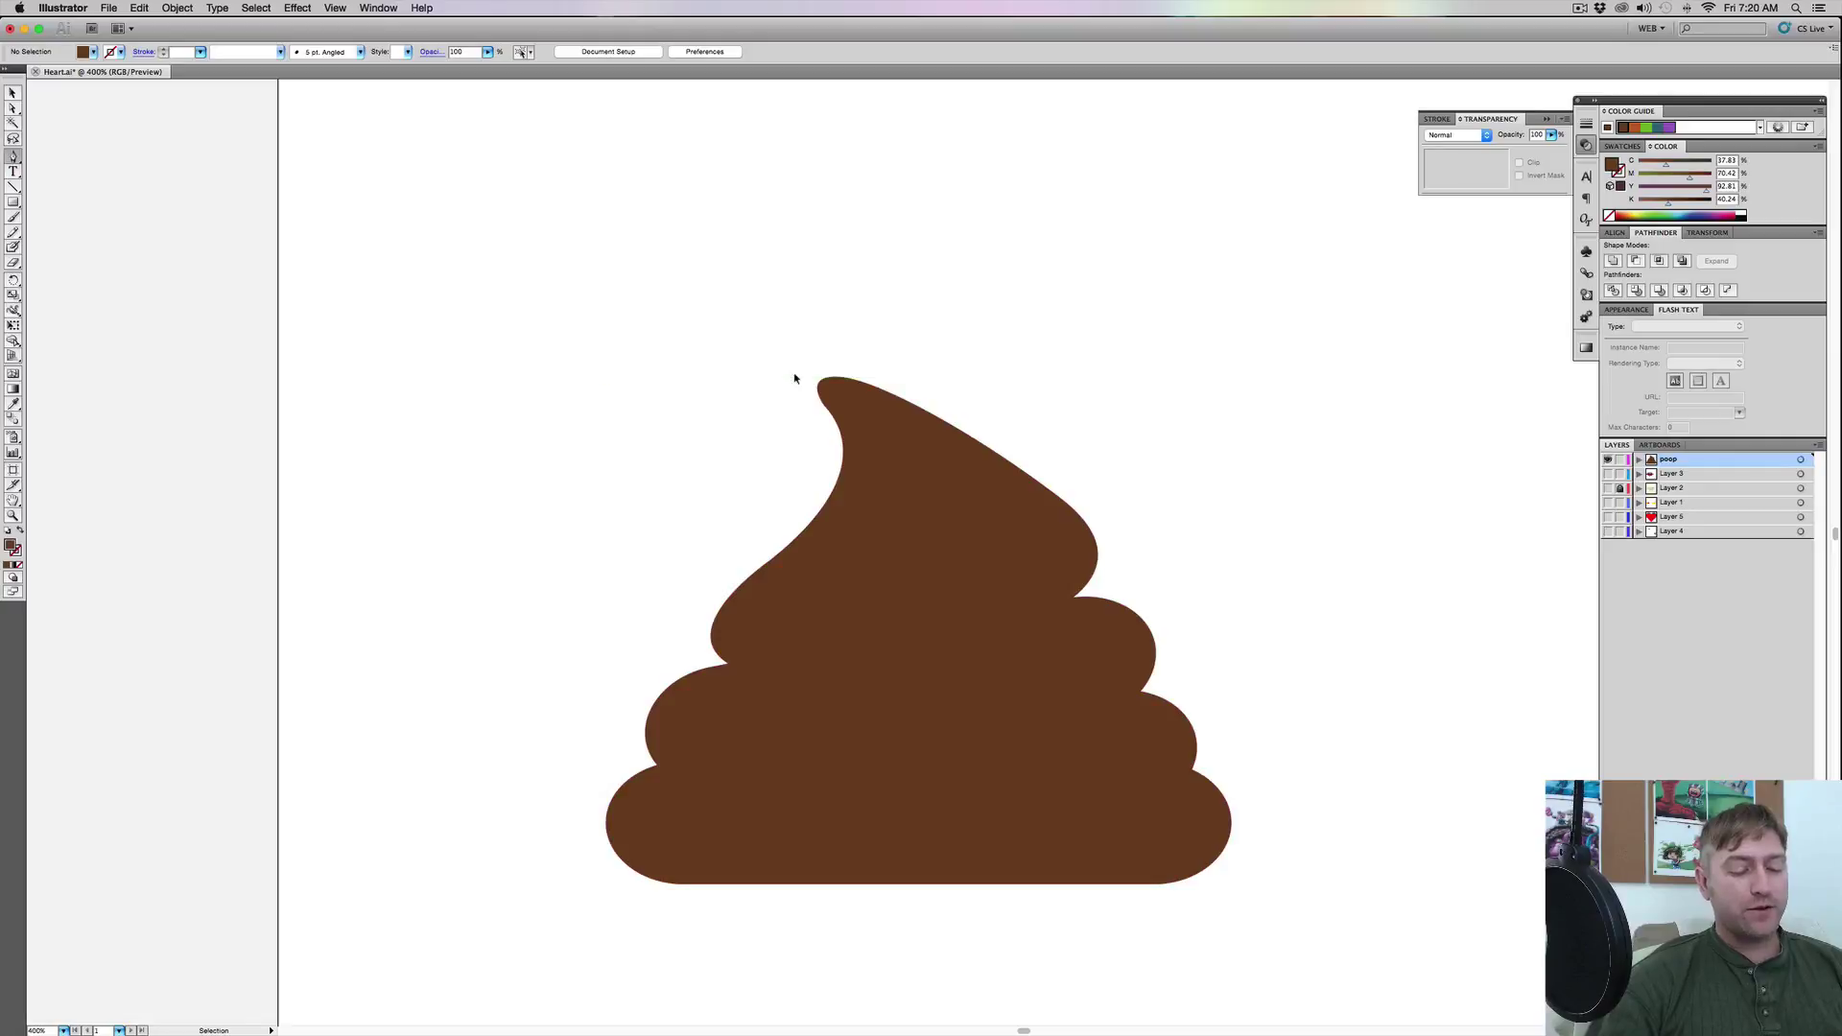
{"action": "key", "text": "super+equal"}
{"action": "key", "text": "super+equal"}
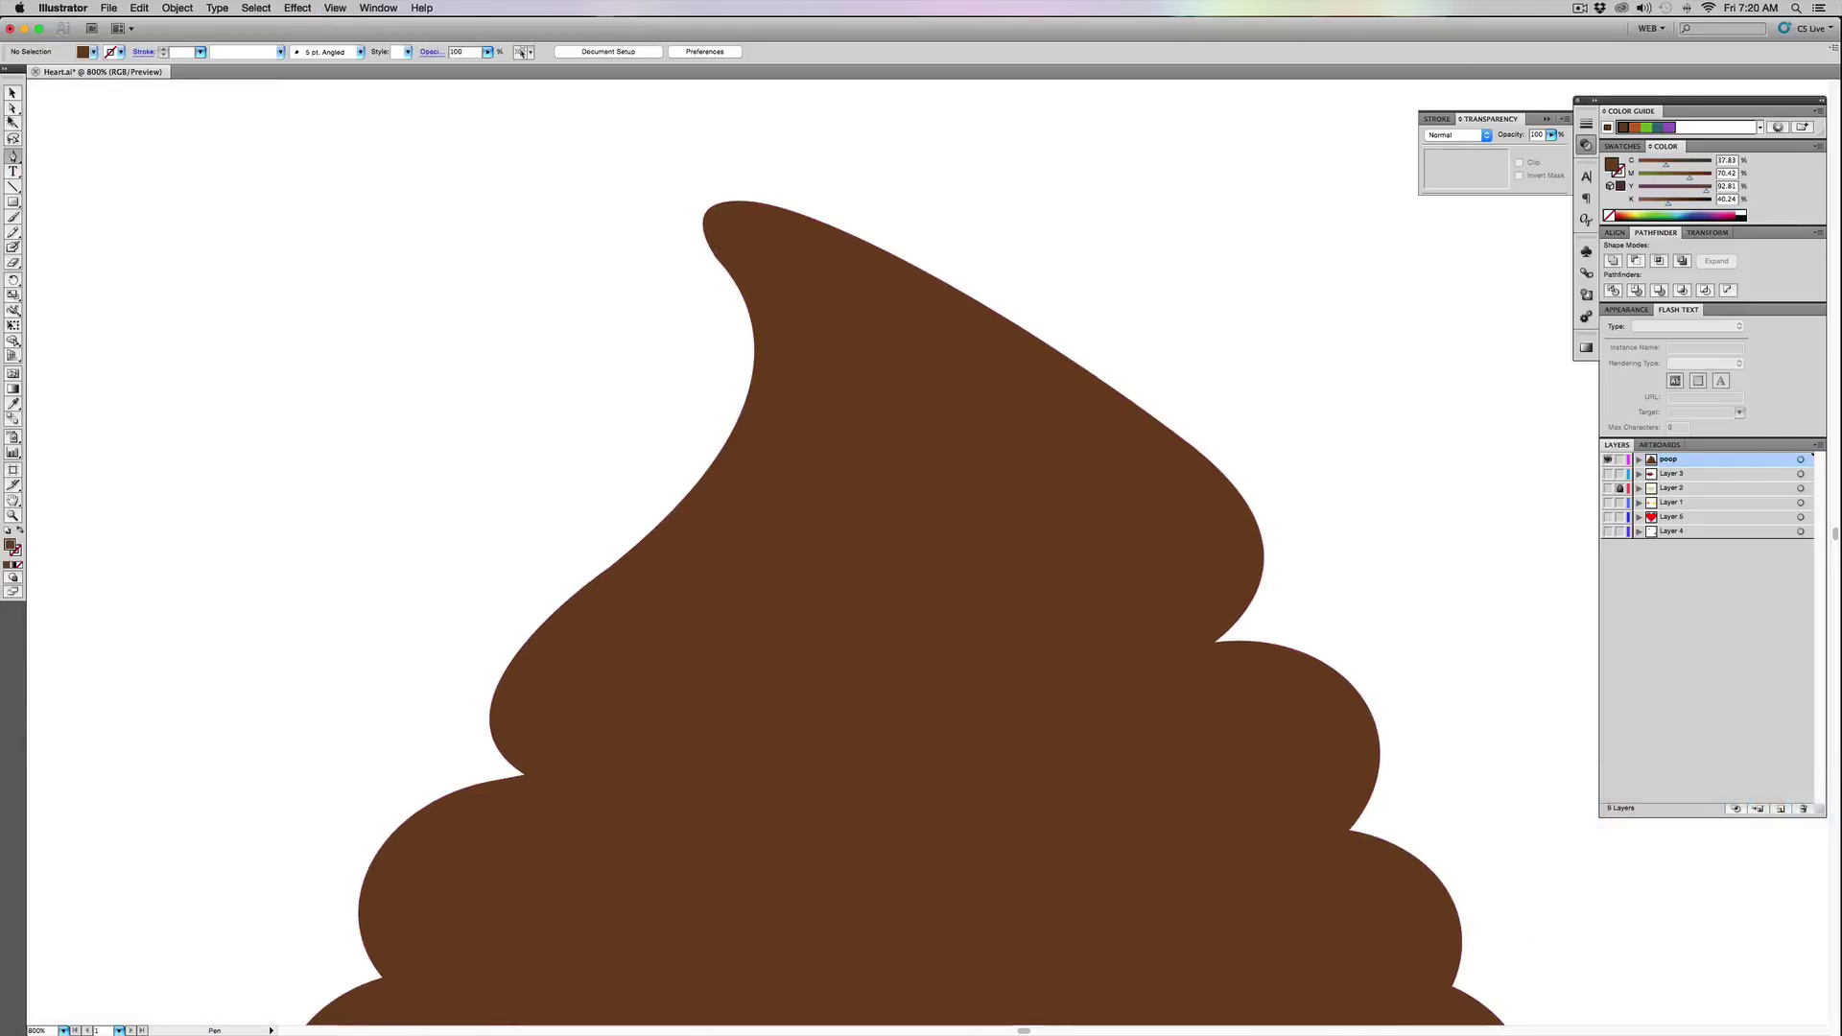
{"action": "key", "text": "a"}
{"action": "left_click", "coordinate": [757, 362]}
{"action": "left_click_drag", "start_coordinate": [752, 391], "coordinate": [853, 413]}
{"action": "left_click", "coordinate": [419, 193]}
{"action": "key", "text": "p"}
{"action": "left_click_drag", "start_coordinate": [719, 250], "coordinate": [747, 297]}
{"action": "left_click_drag", "start_coordinate": [731, 403], "coordinate": [697, 435]}
{"action": "left_click_drag", "start_coordinate": [677, 443], "coordinate": [606, 516]}
{"action": "left_click_drag", "start_coordinate": [619, 494], "coordinate": [843, 559]}
{"action": "left_click", "coordinate": [878, 523]}
Adjust the new bulge's anchor handles for a smoother left curve and shift the shape slightly down and left
{"action": "key", "text": "v"}
{"action": "key", "text": "a"}
{"action": "key", "text": "super+equal"}
{"action": "left_click", "coordinate": [543, 392]}
{"action": "left_click_drag", "start_coordinate": [543, 391], "coordinate": [563, 382]}
{"action": "left_click", "coordinate": [490, 410]}
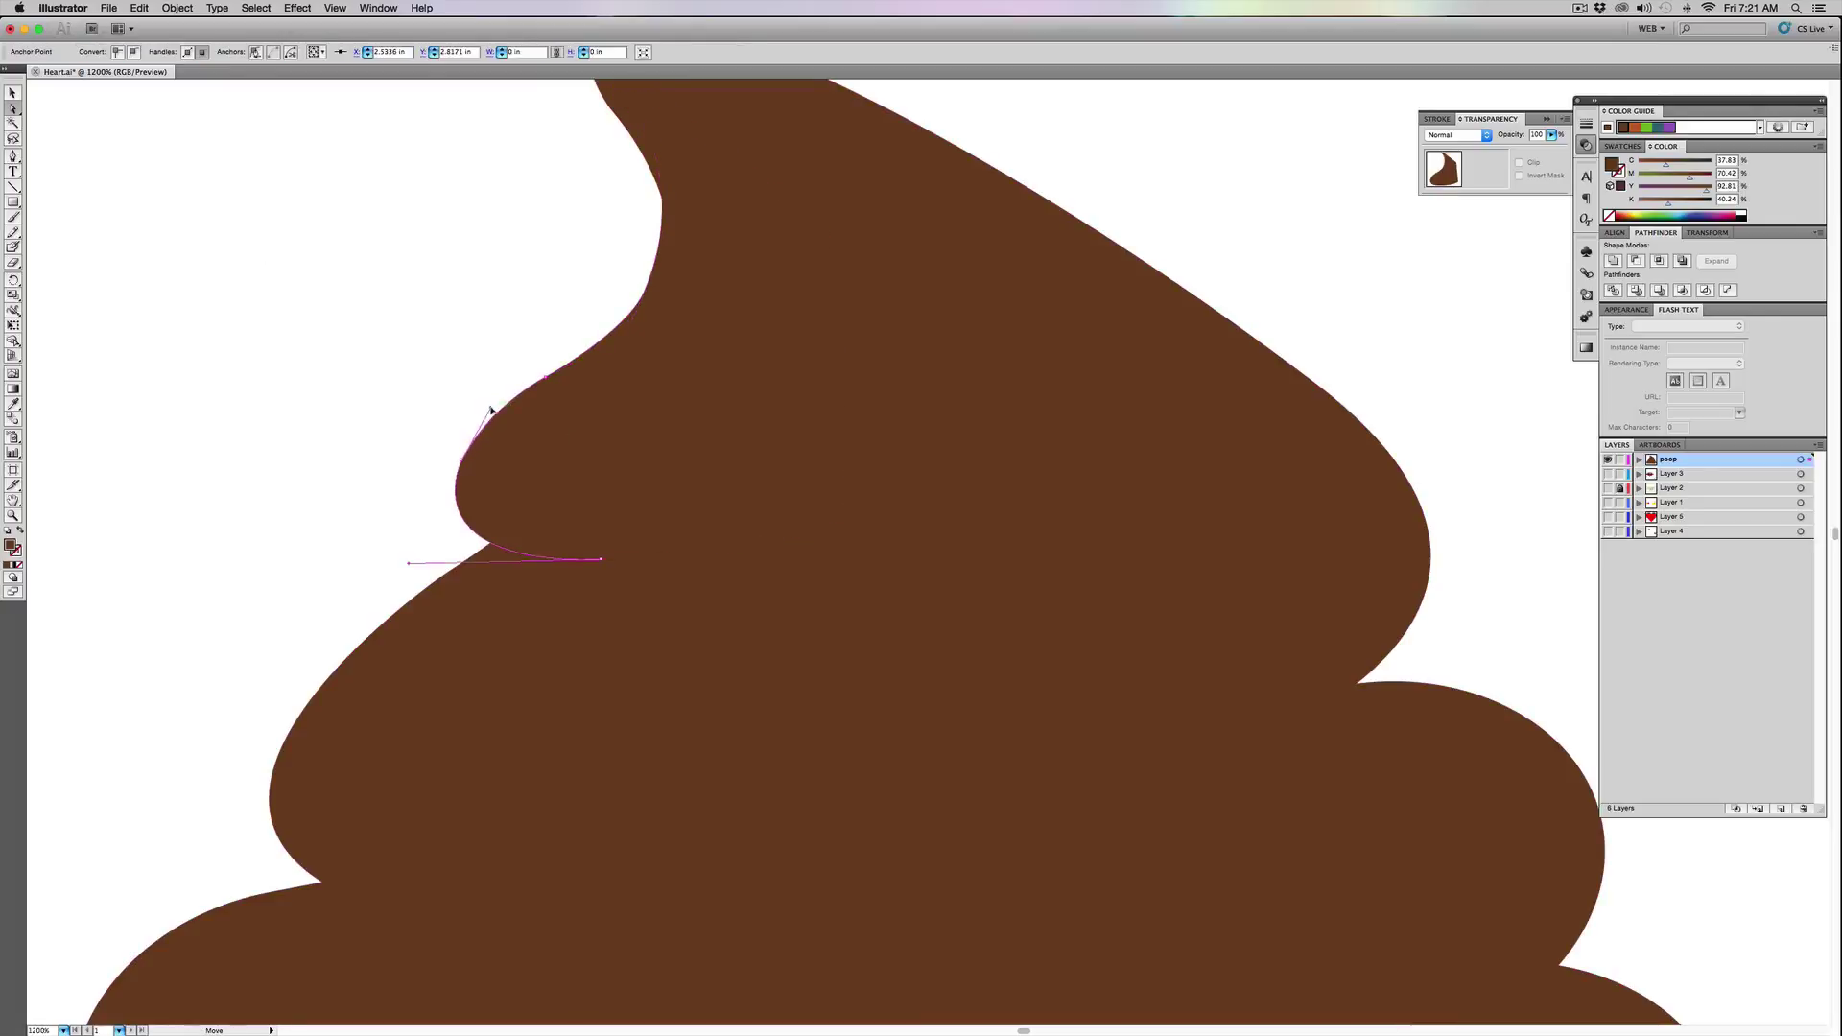
{"action": "left_click", "coordinate": [362, 342]}
{"action": "scroll", "coordinate": [711, 321], "scroll_direction": "up", "scroll_amount": 3}
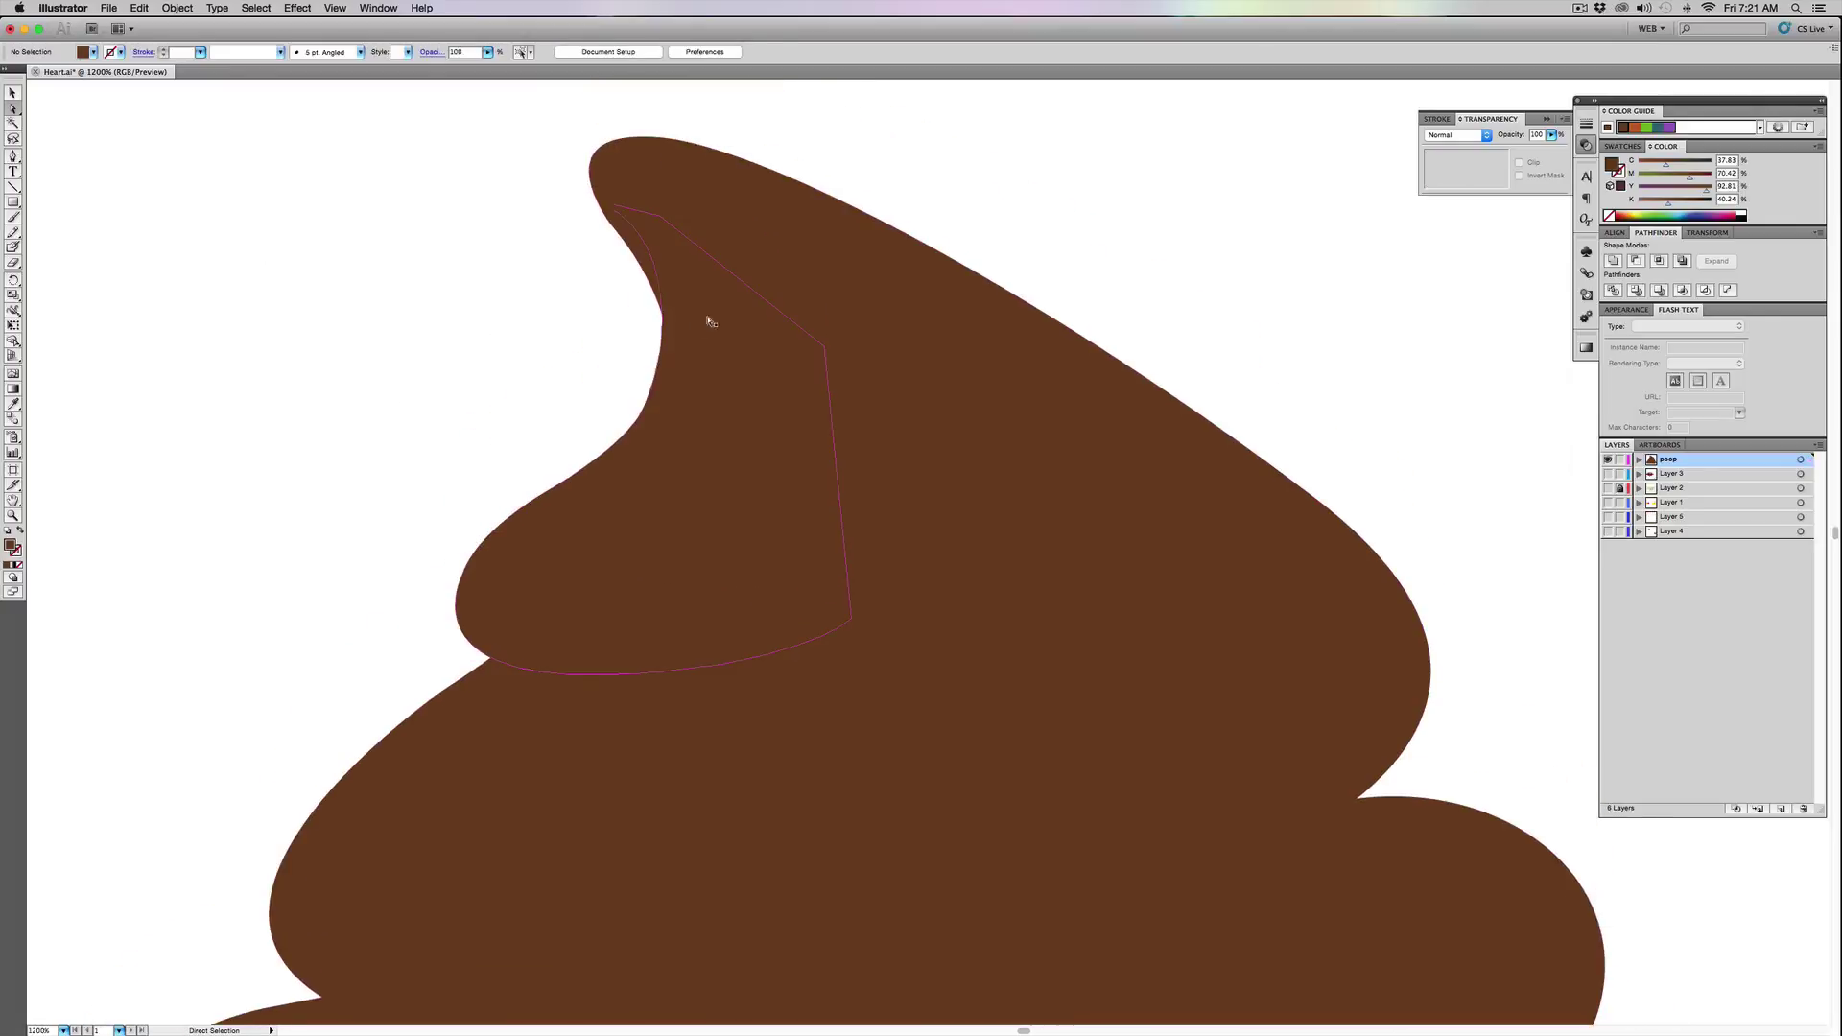
{"action": "left_click", "coordinate": [711, 321]}
{"action": "left_click", "coordinate": [399, 480]}
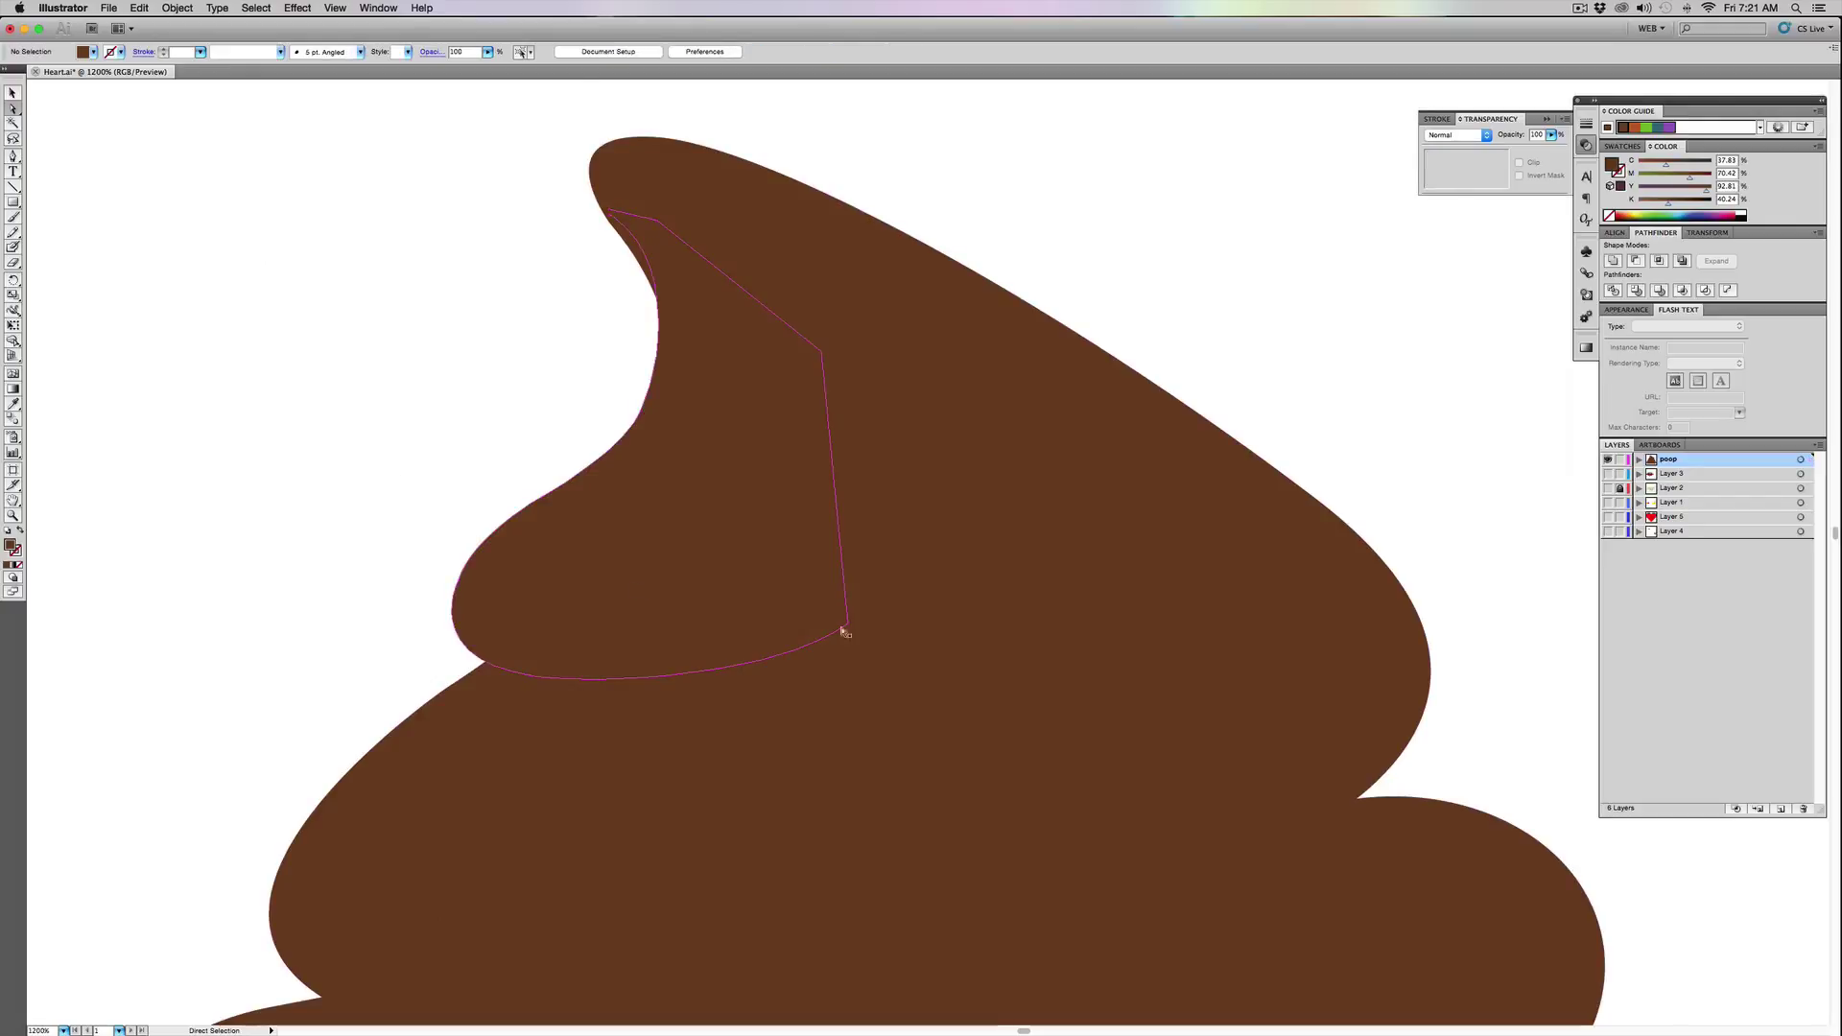
Select the bulge together with the main shape, unite them into one shape, and deselect it
{"action": "left_click", "coordinate": [14, 93]}
{"action": "key", "text": "super+minus"}
{"action": "key", "text": "super+minus"}
{"action": "key", "text": "super+minus"}
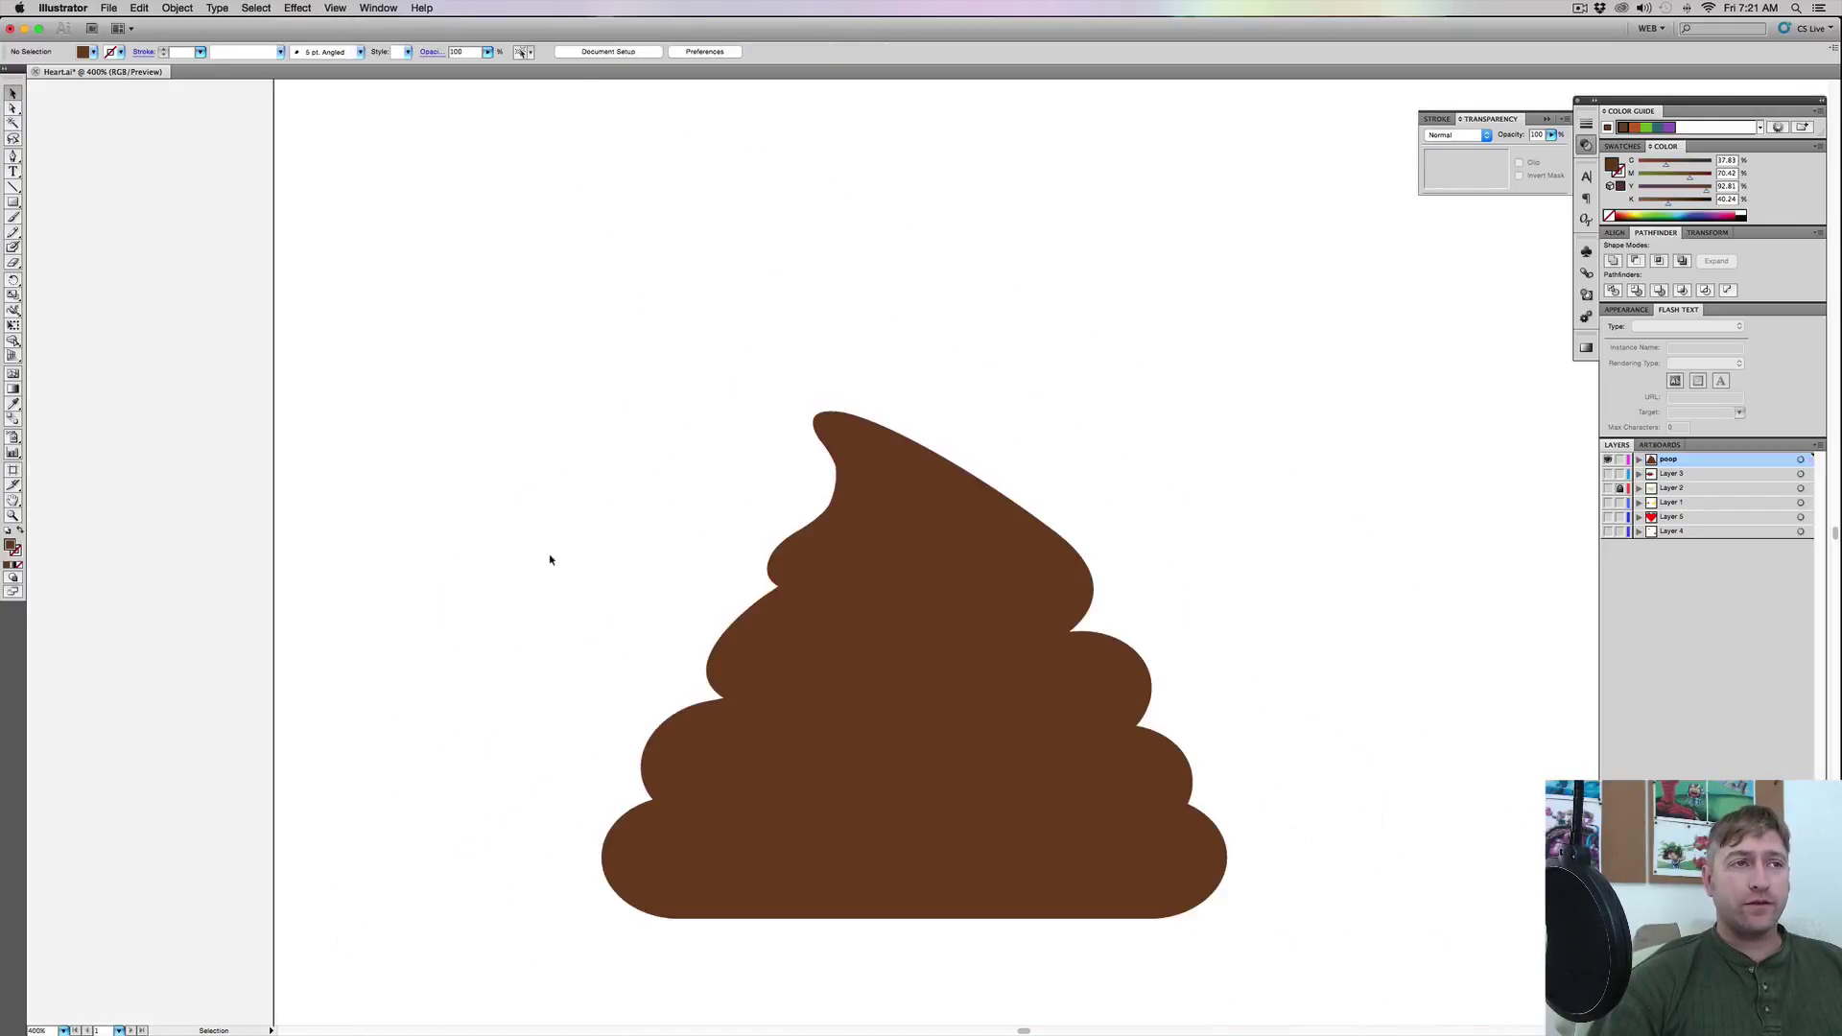
{"action": "left_click_drag", "start_coordinate": [550, 472], "coordinate": [1056, 884]}
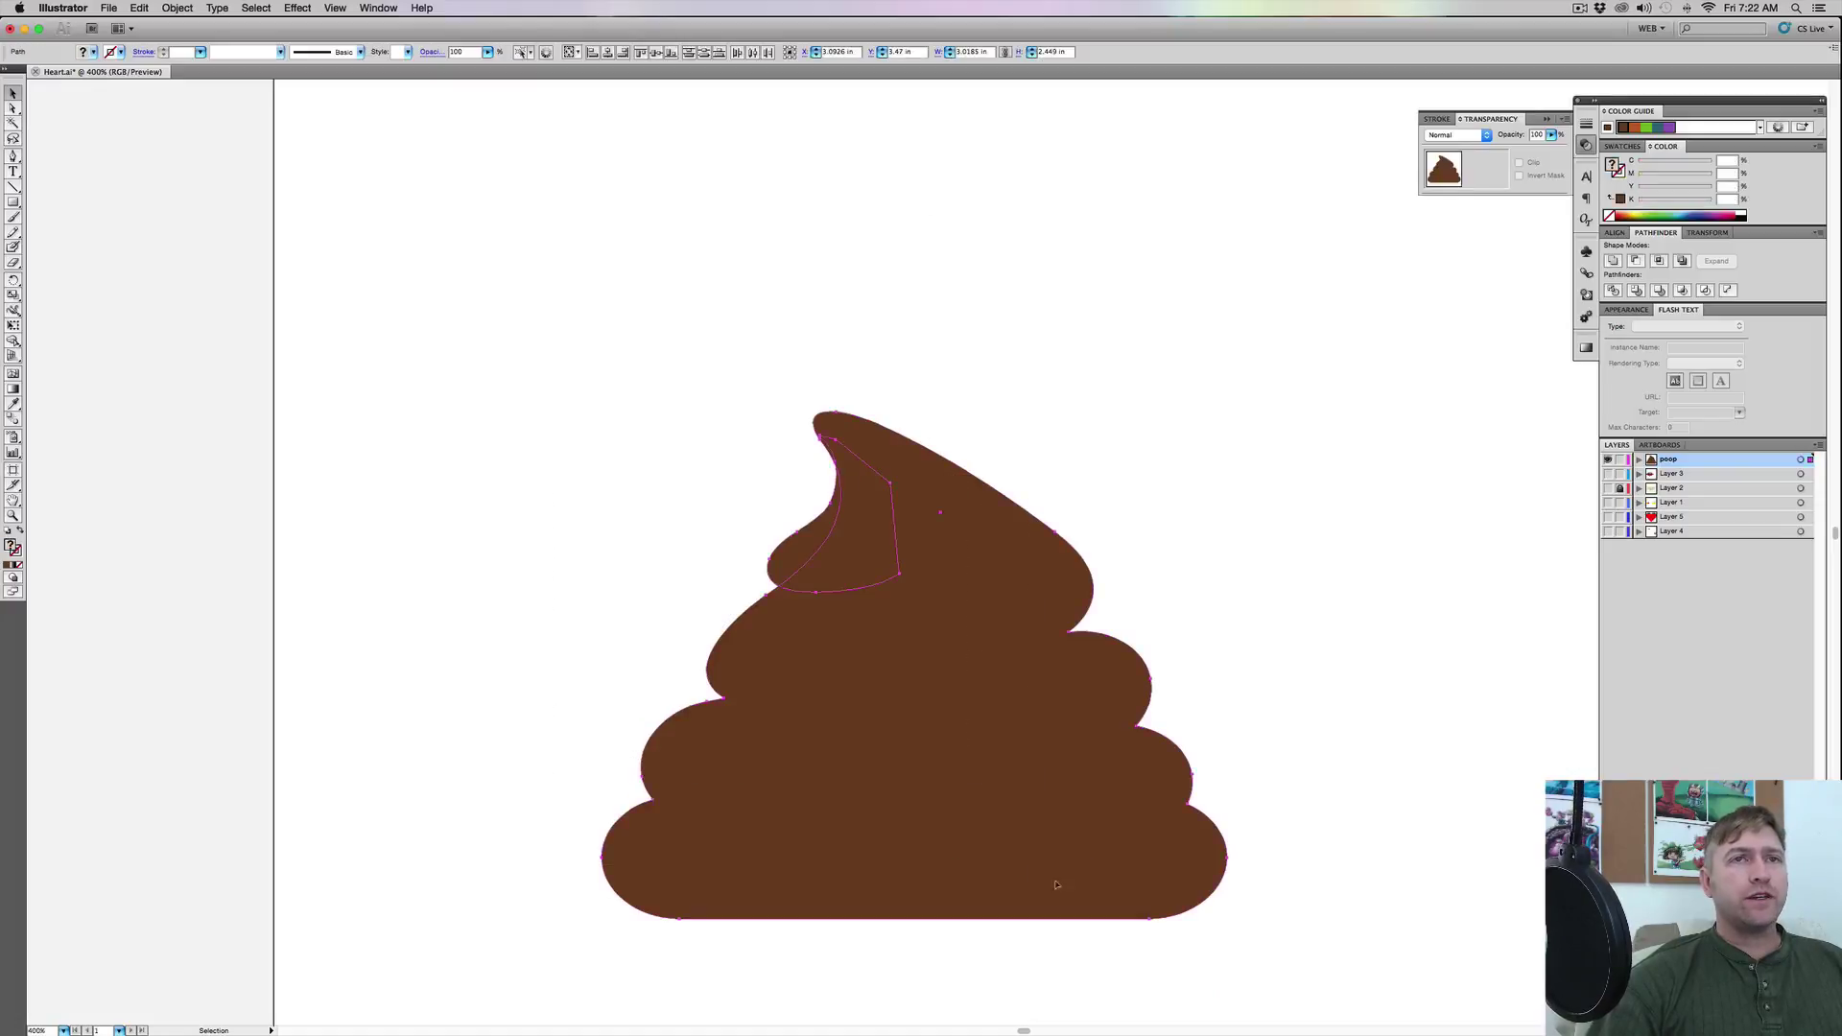
{"action": "left_click_drag", "start_coordinate": [605, 399], "coordinate": [1214, 962]}
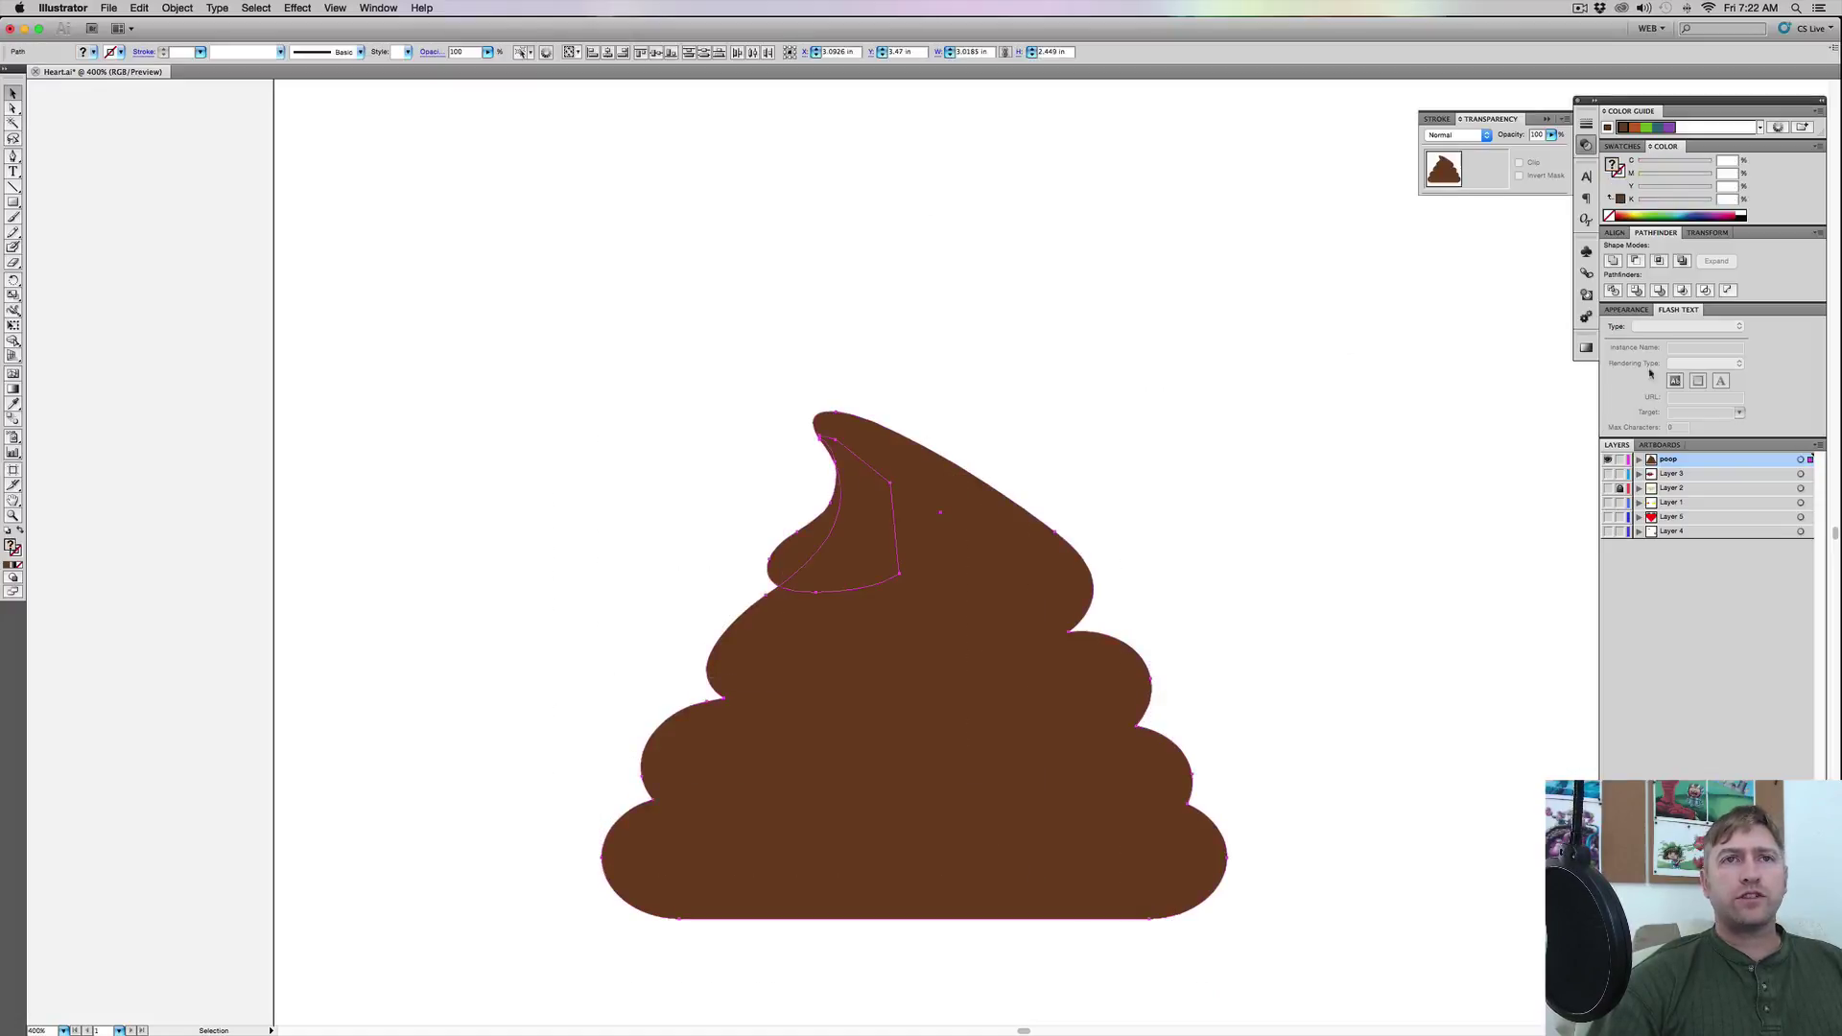
{"action": "left_click", "coordinate": [1631, 265]}
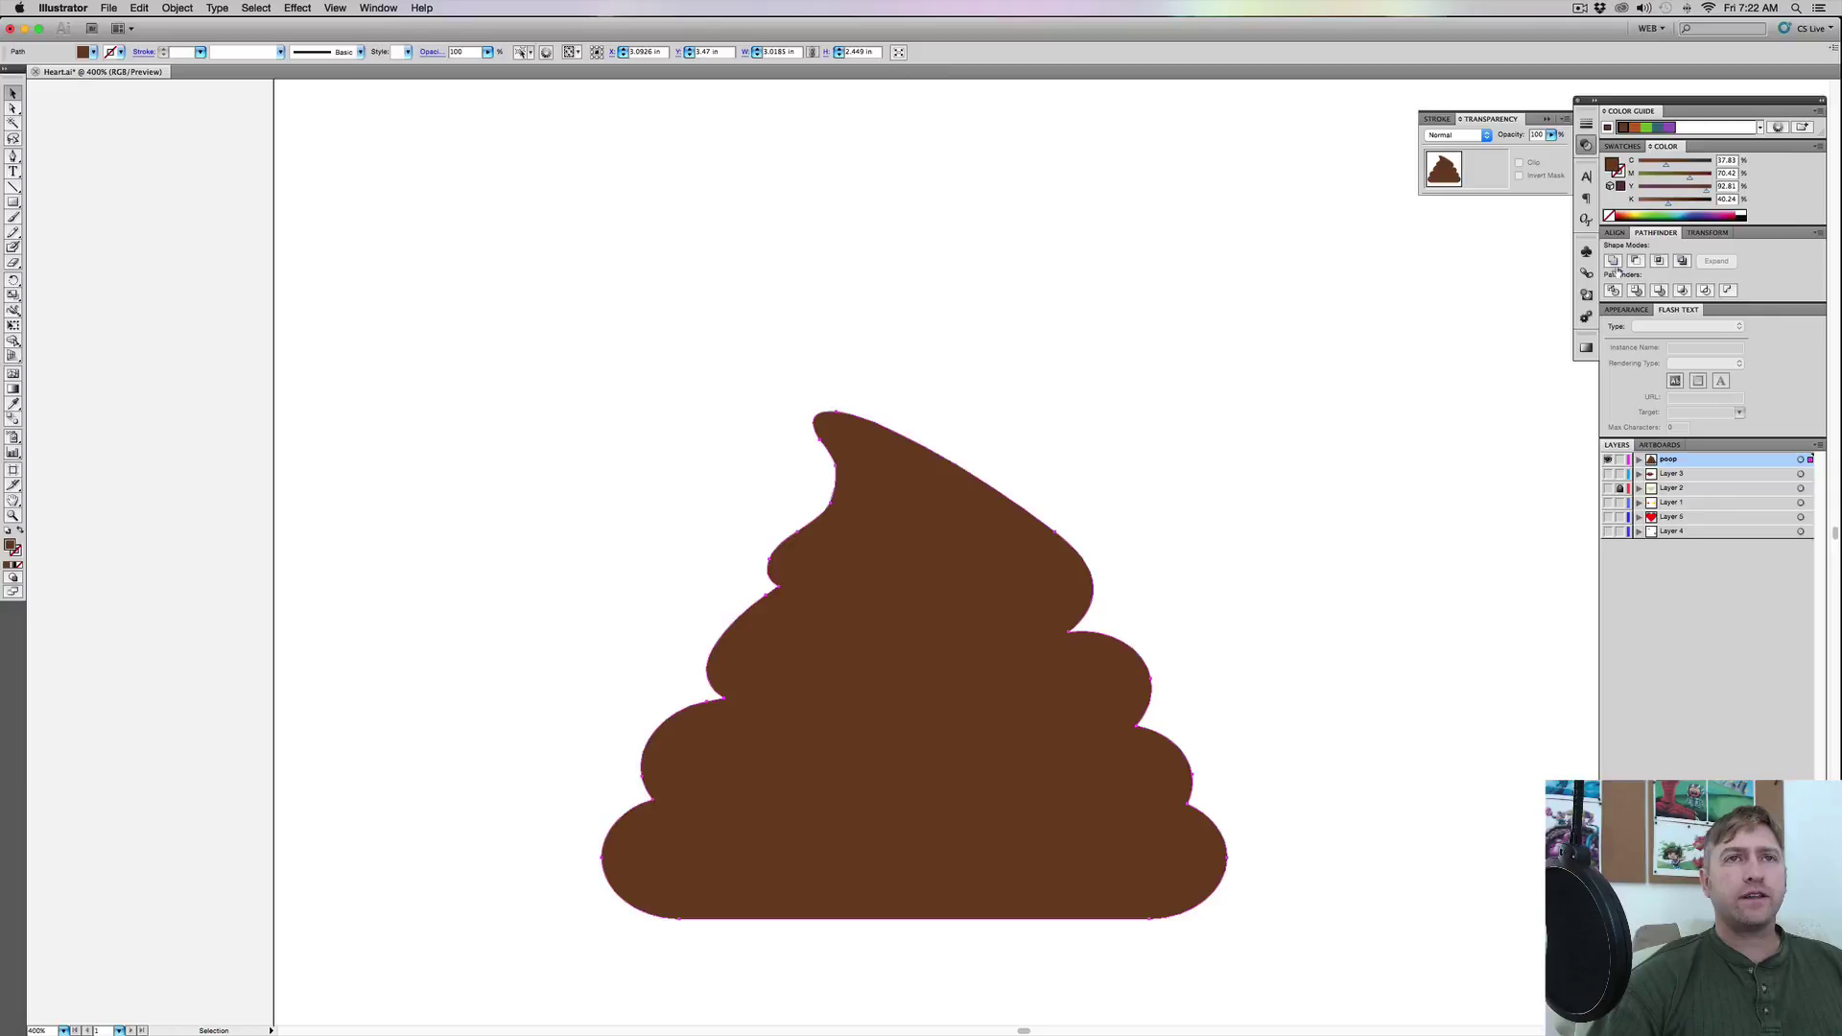
{"action": "left_click", "coordinate": [1155, 462]}
With the Pen tool, draw a rising curve across the brown shape from the left notch above the bottom bar to the second-lowest right notch
{"action": "key", "text": "p"}
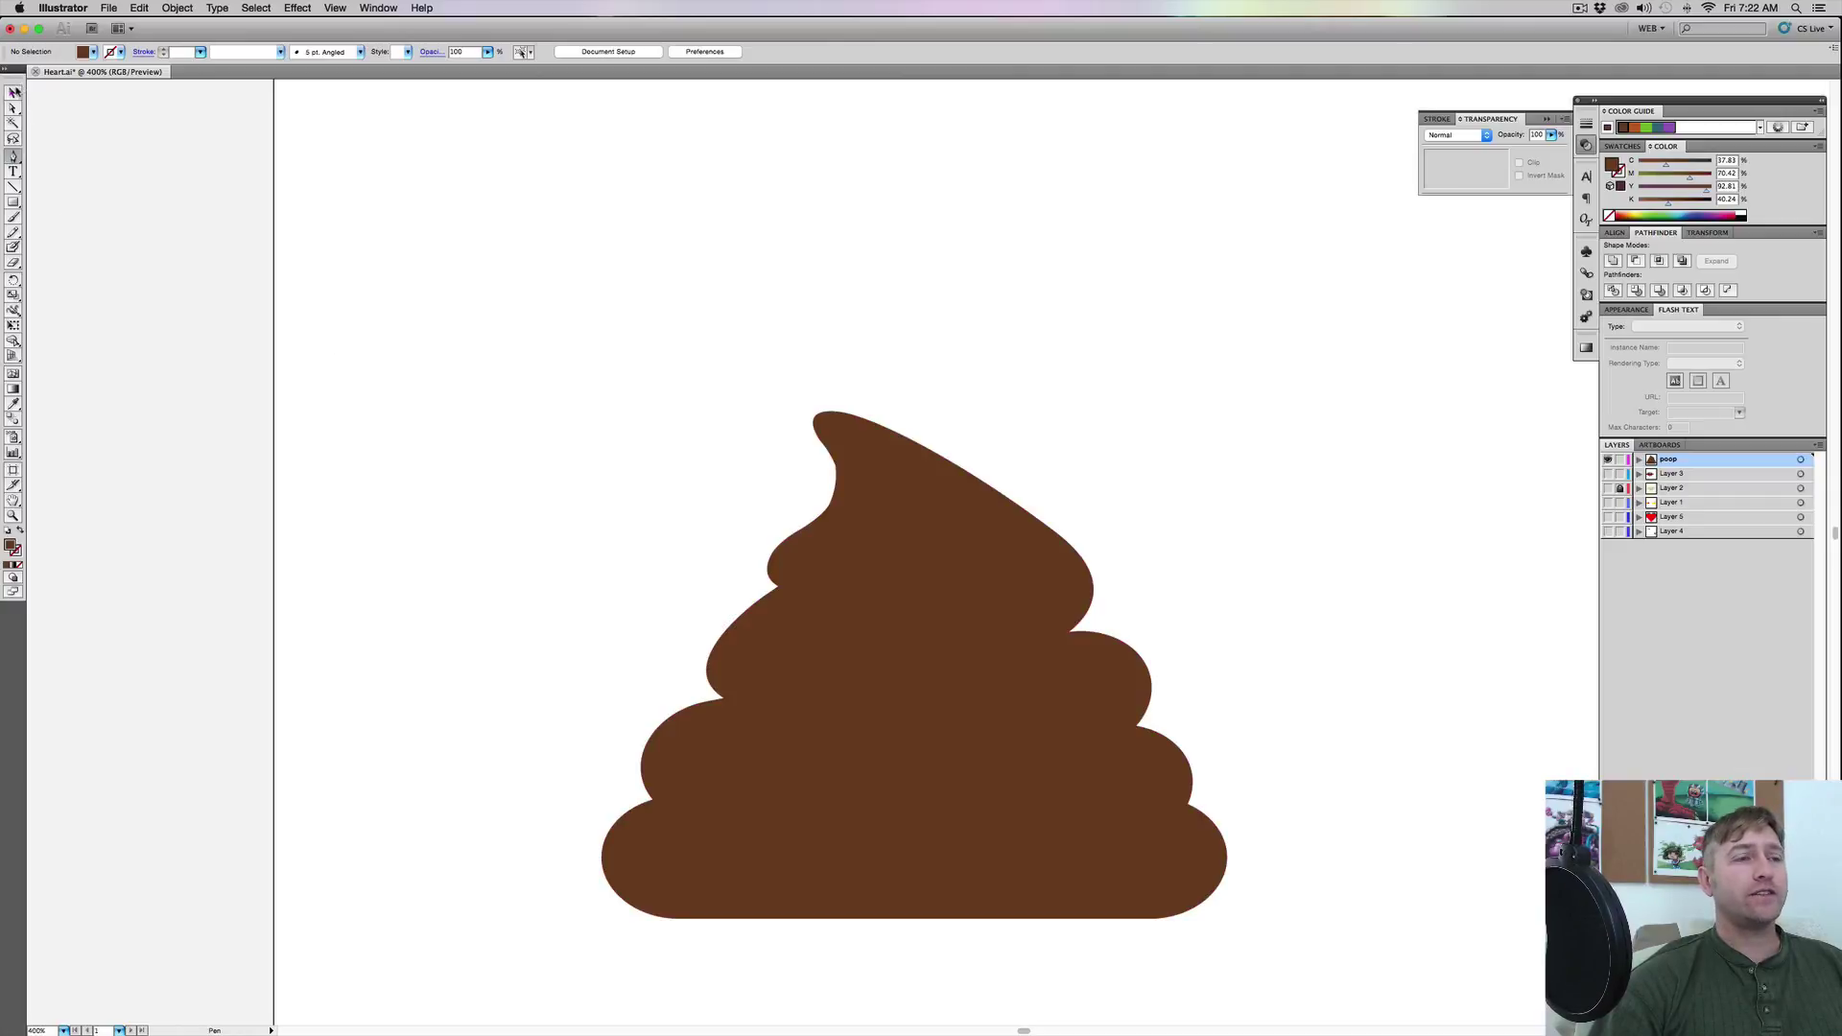
{"action": "key", "text": "super+equal"}
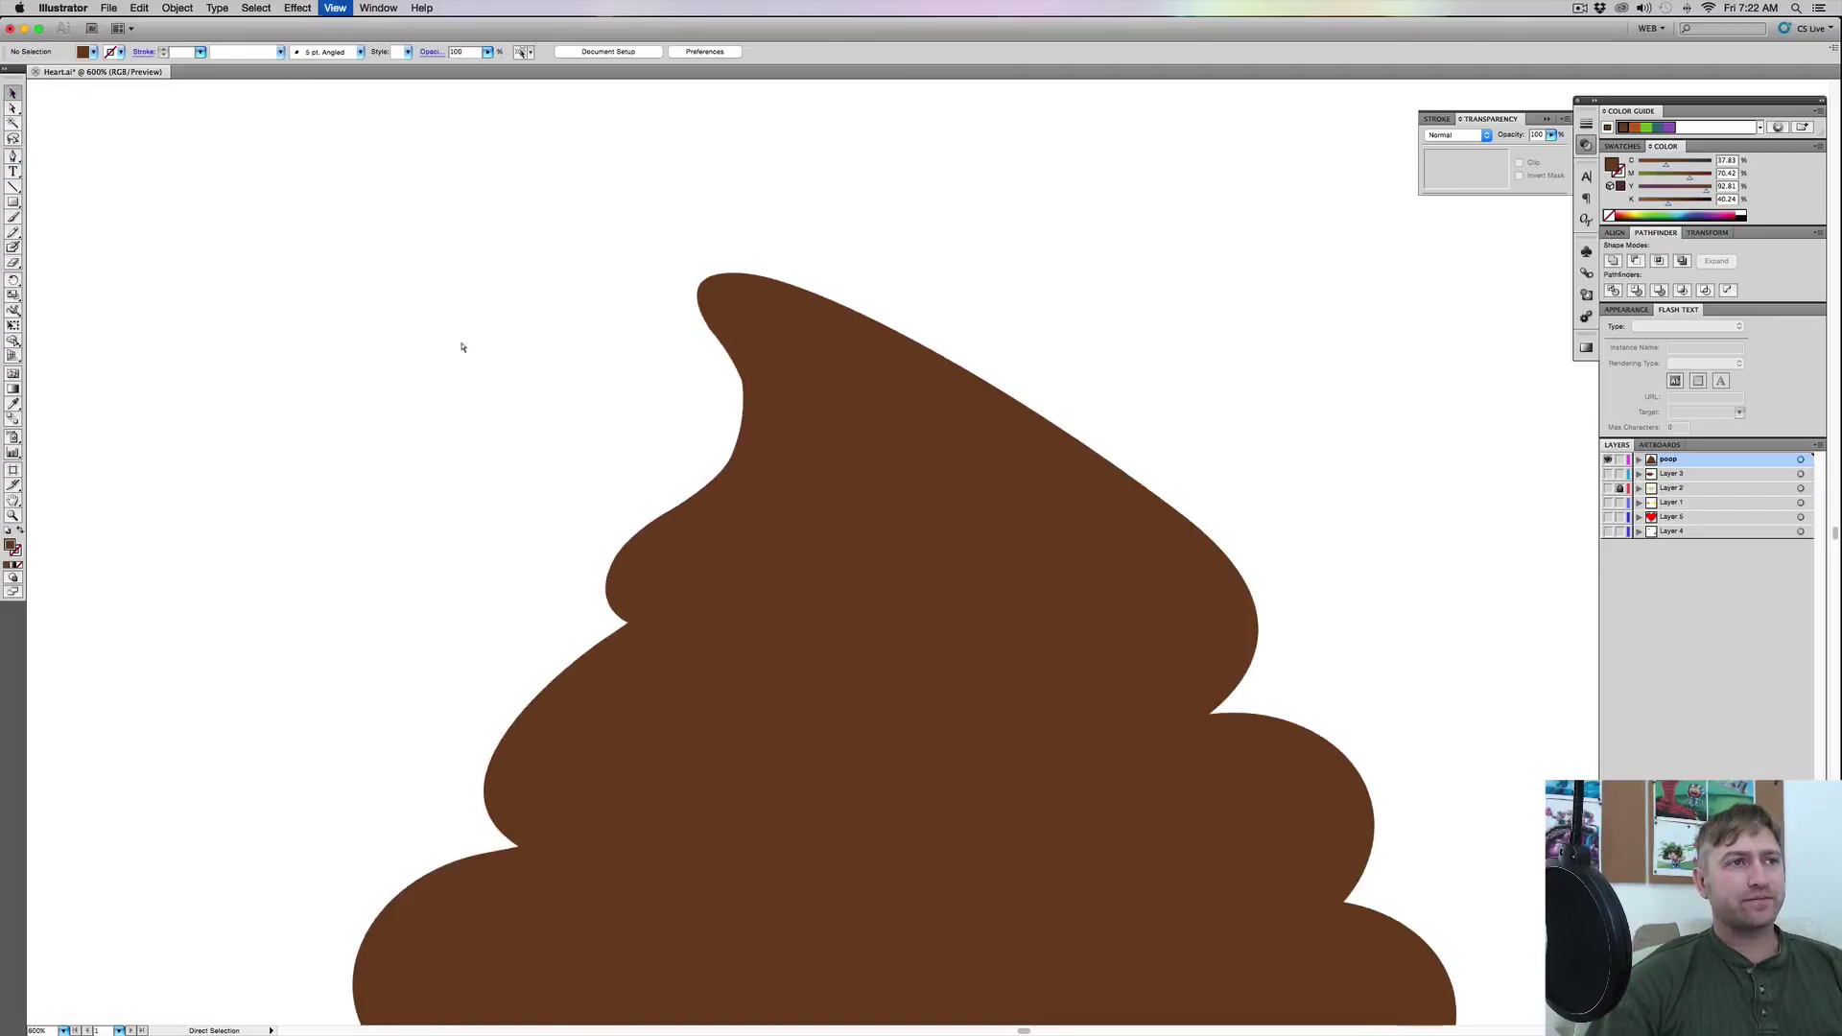
{"action": "scroll", "coordinate": [509, 189], "scroll_direction": "down", "scroll_amount": 5}
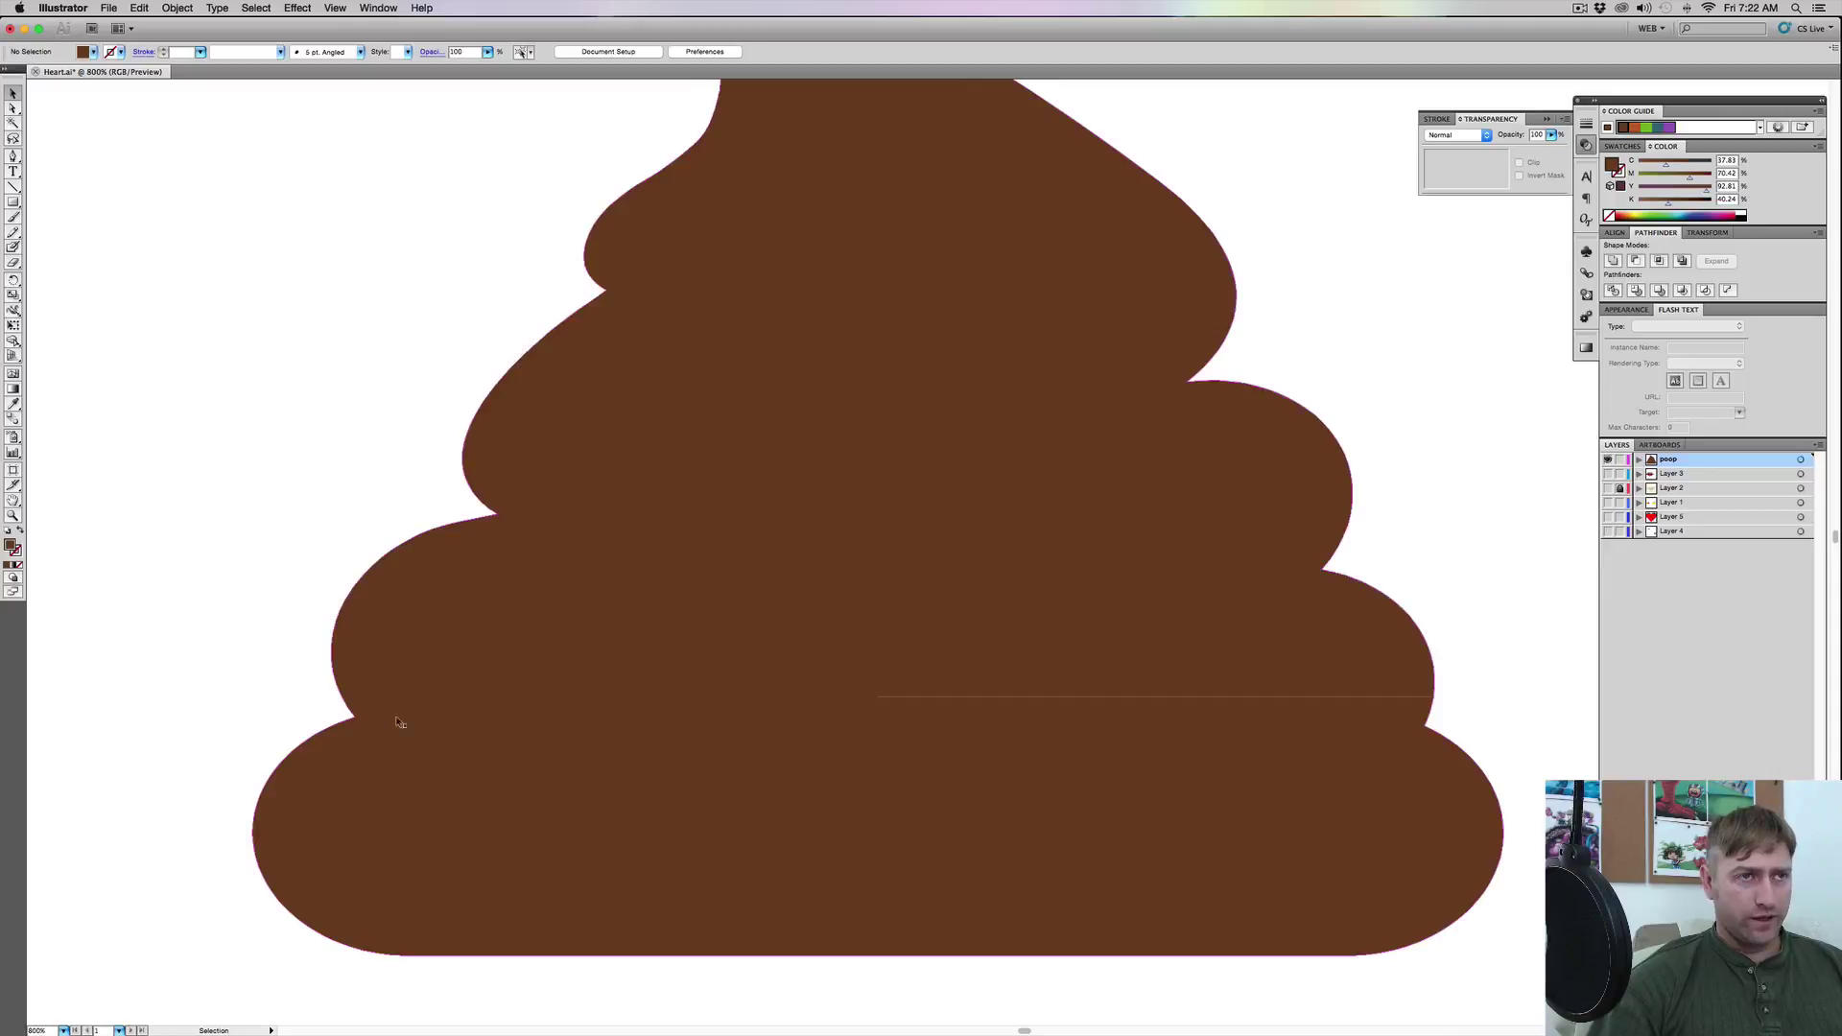
{"action": "left_click", "coordinate": [13, 159]}
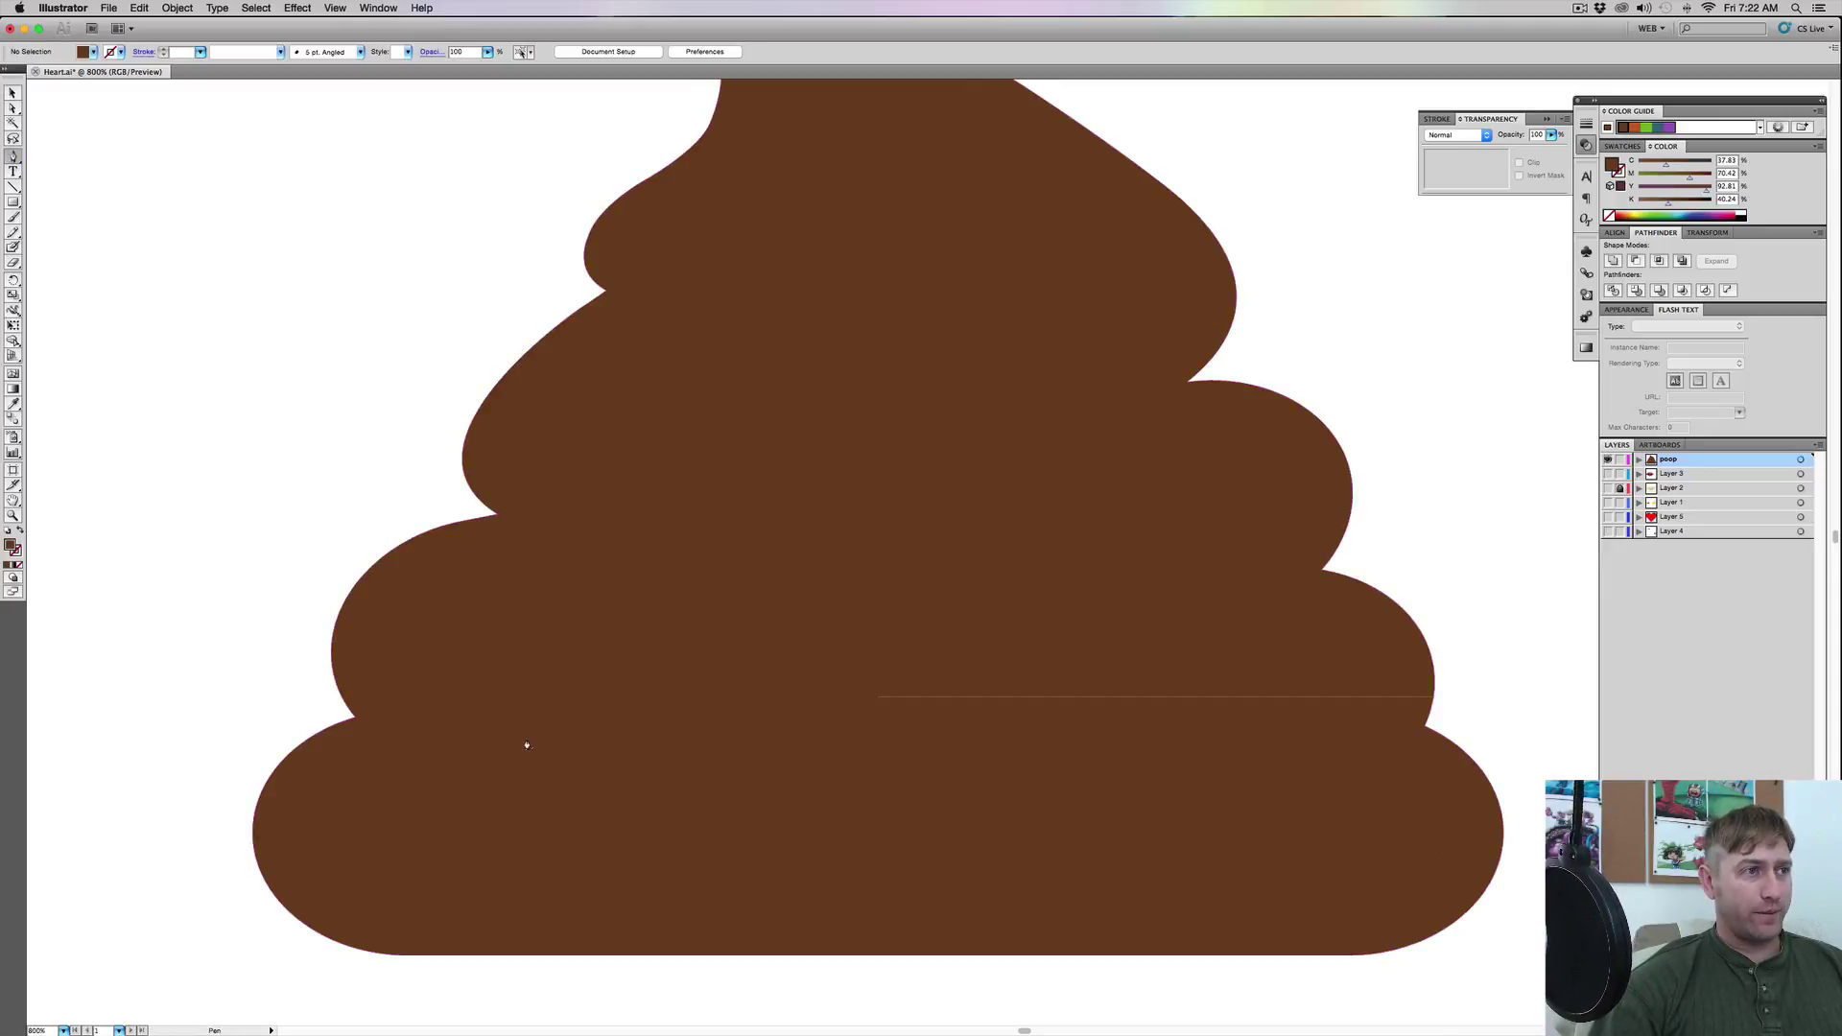
{"action": "left_click", "coordinate": [363, 719]}
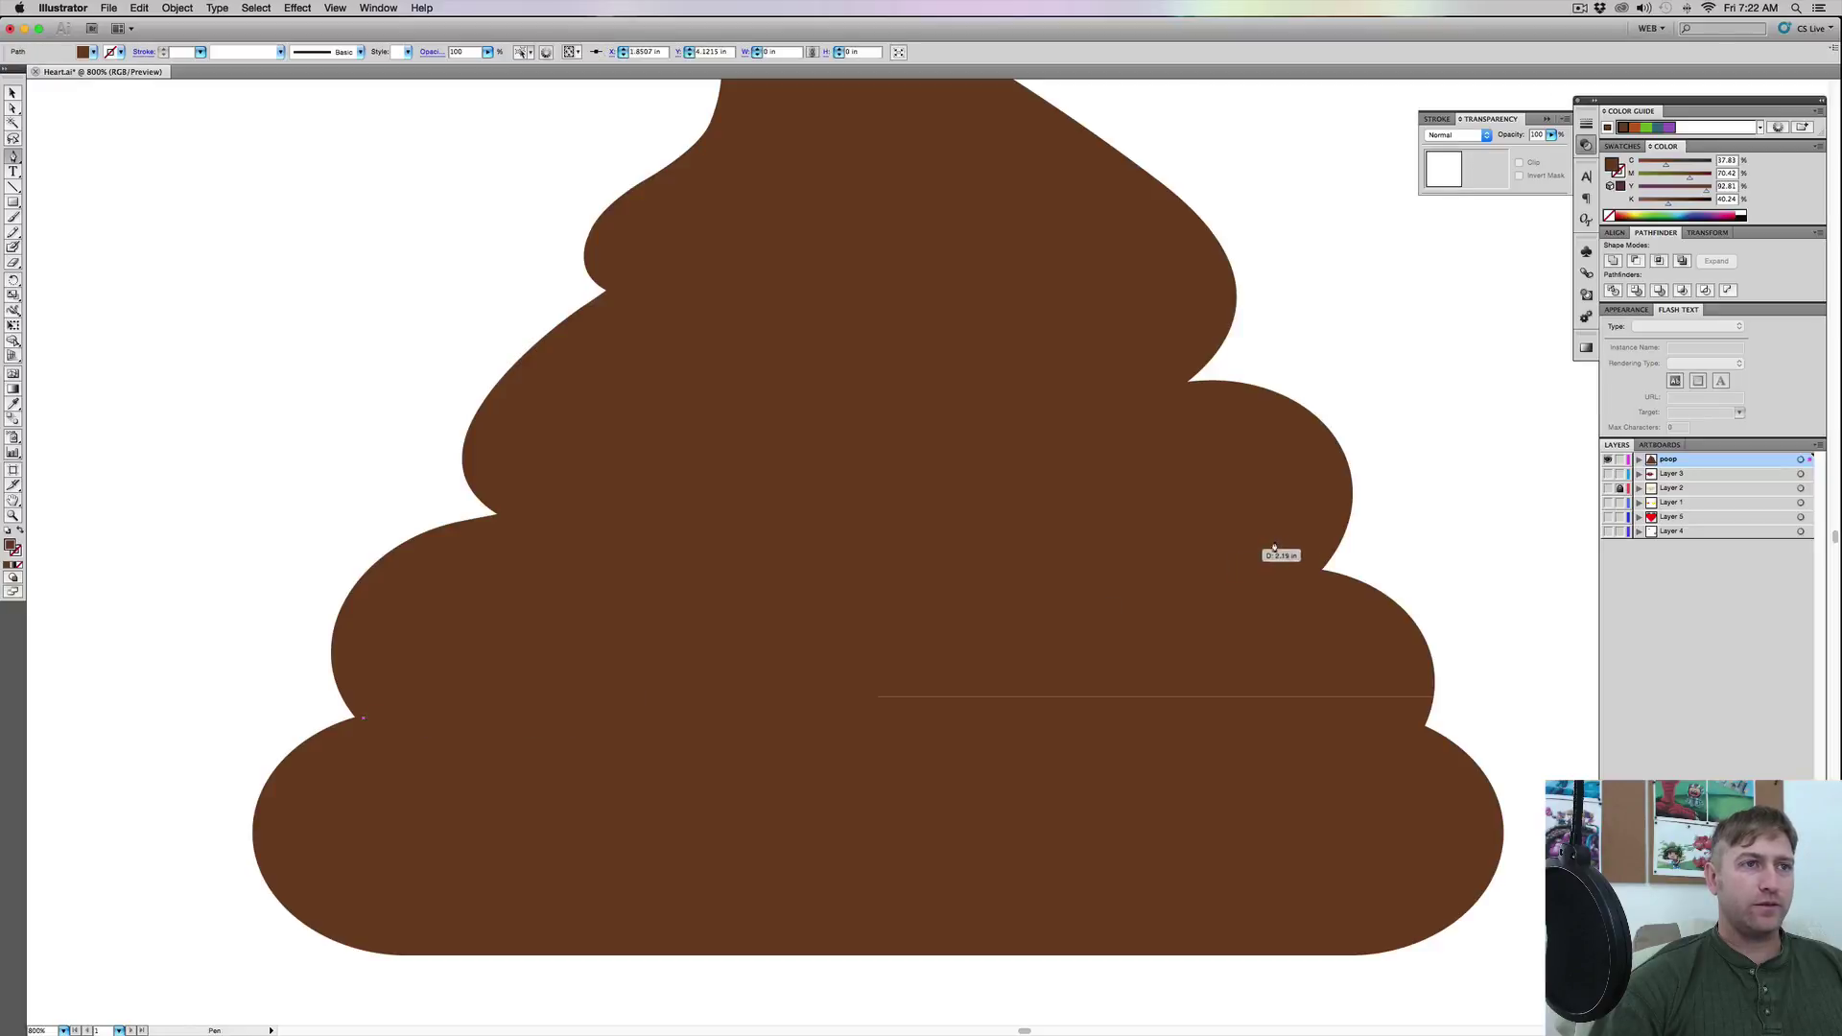
{"action": "left_click_drag", "start_coordinate": [1315, 576], "coordinate": [1781, 435]}
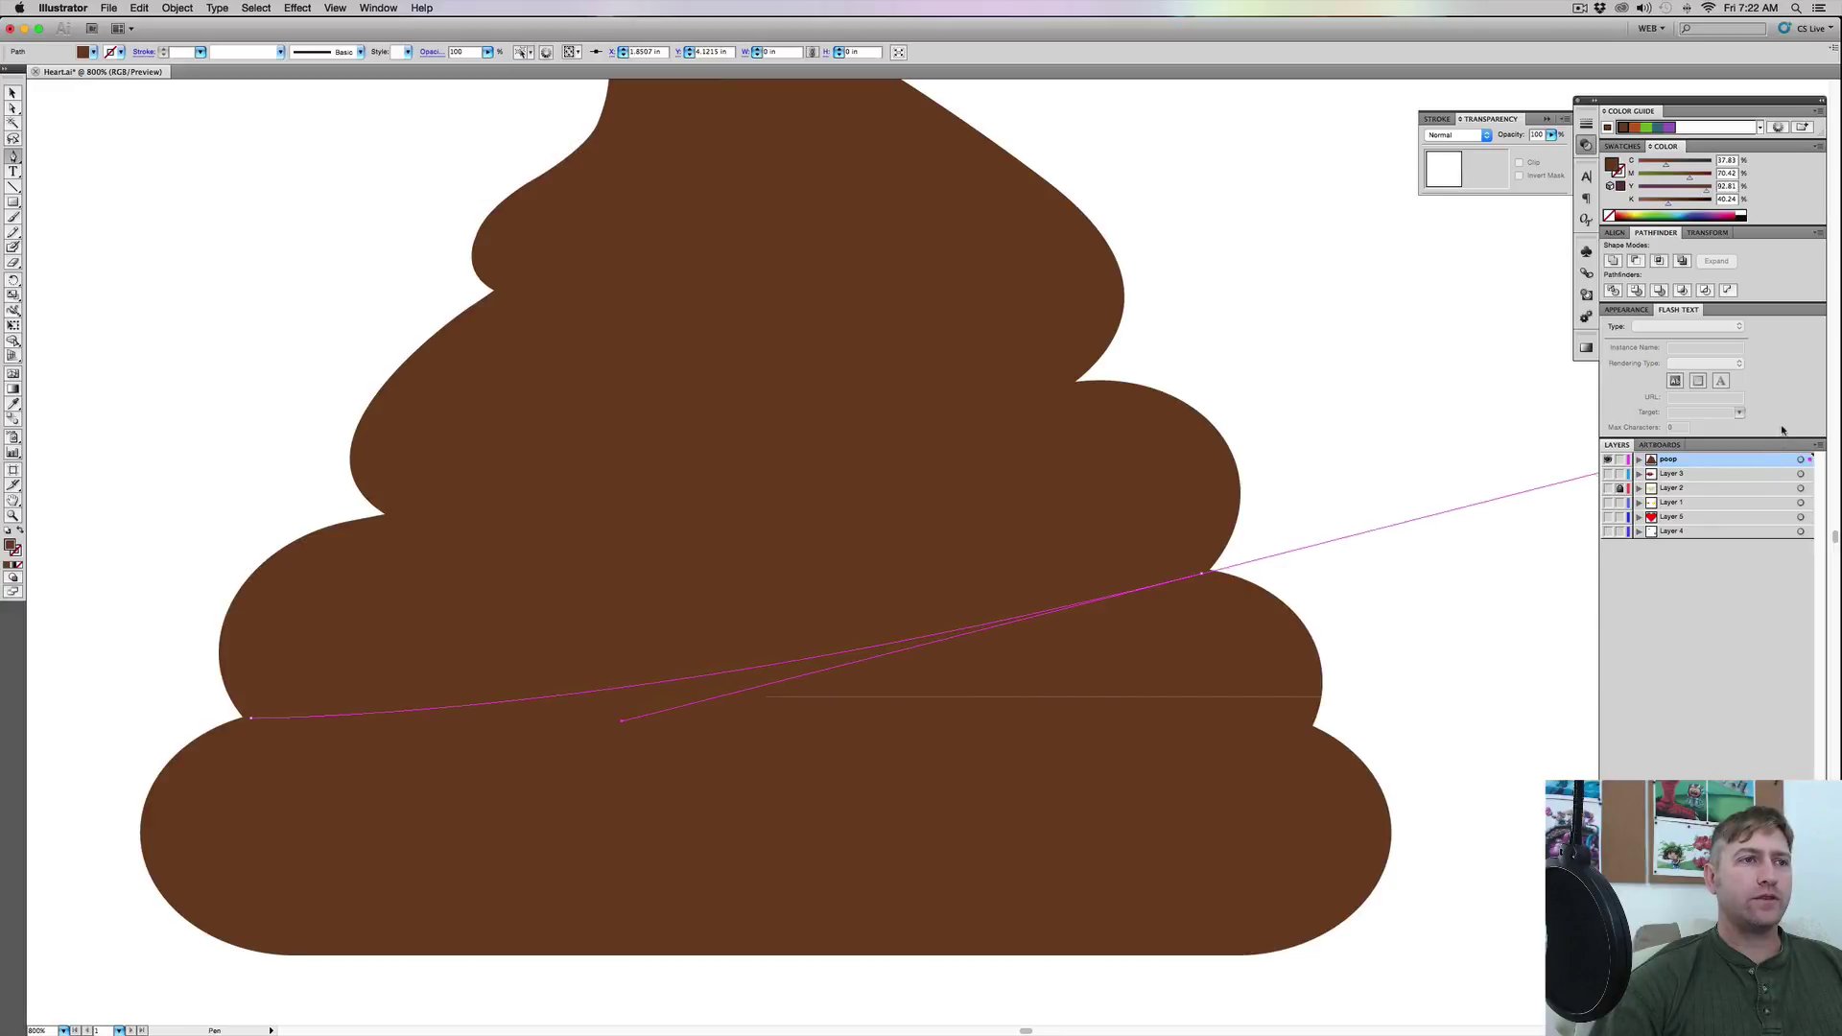
{"action": "left_click_drag", "start_coordinate": [1782, 431], "coordinate": [1782, 431]}
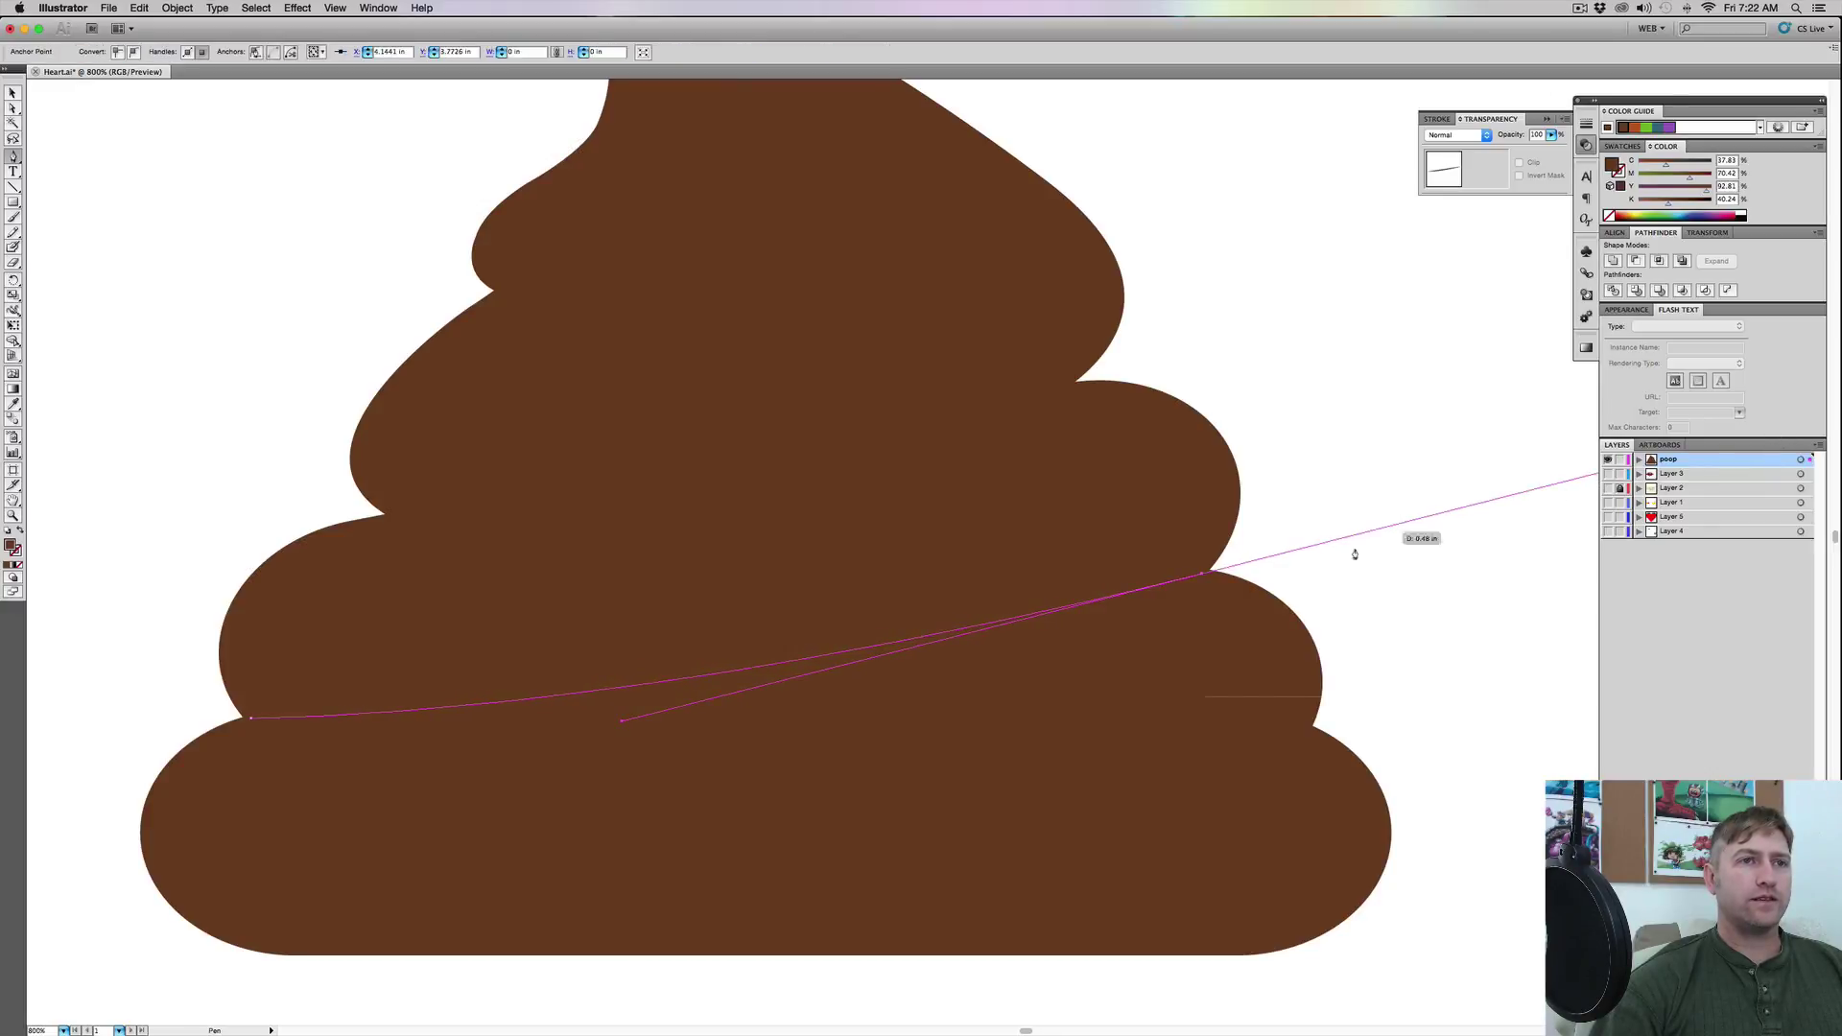
{"action": "left_click", "coordinate": [1203, 577]}
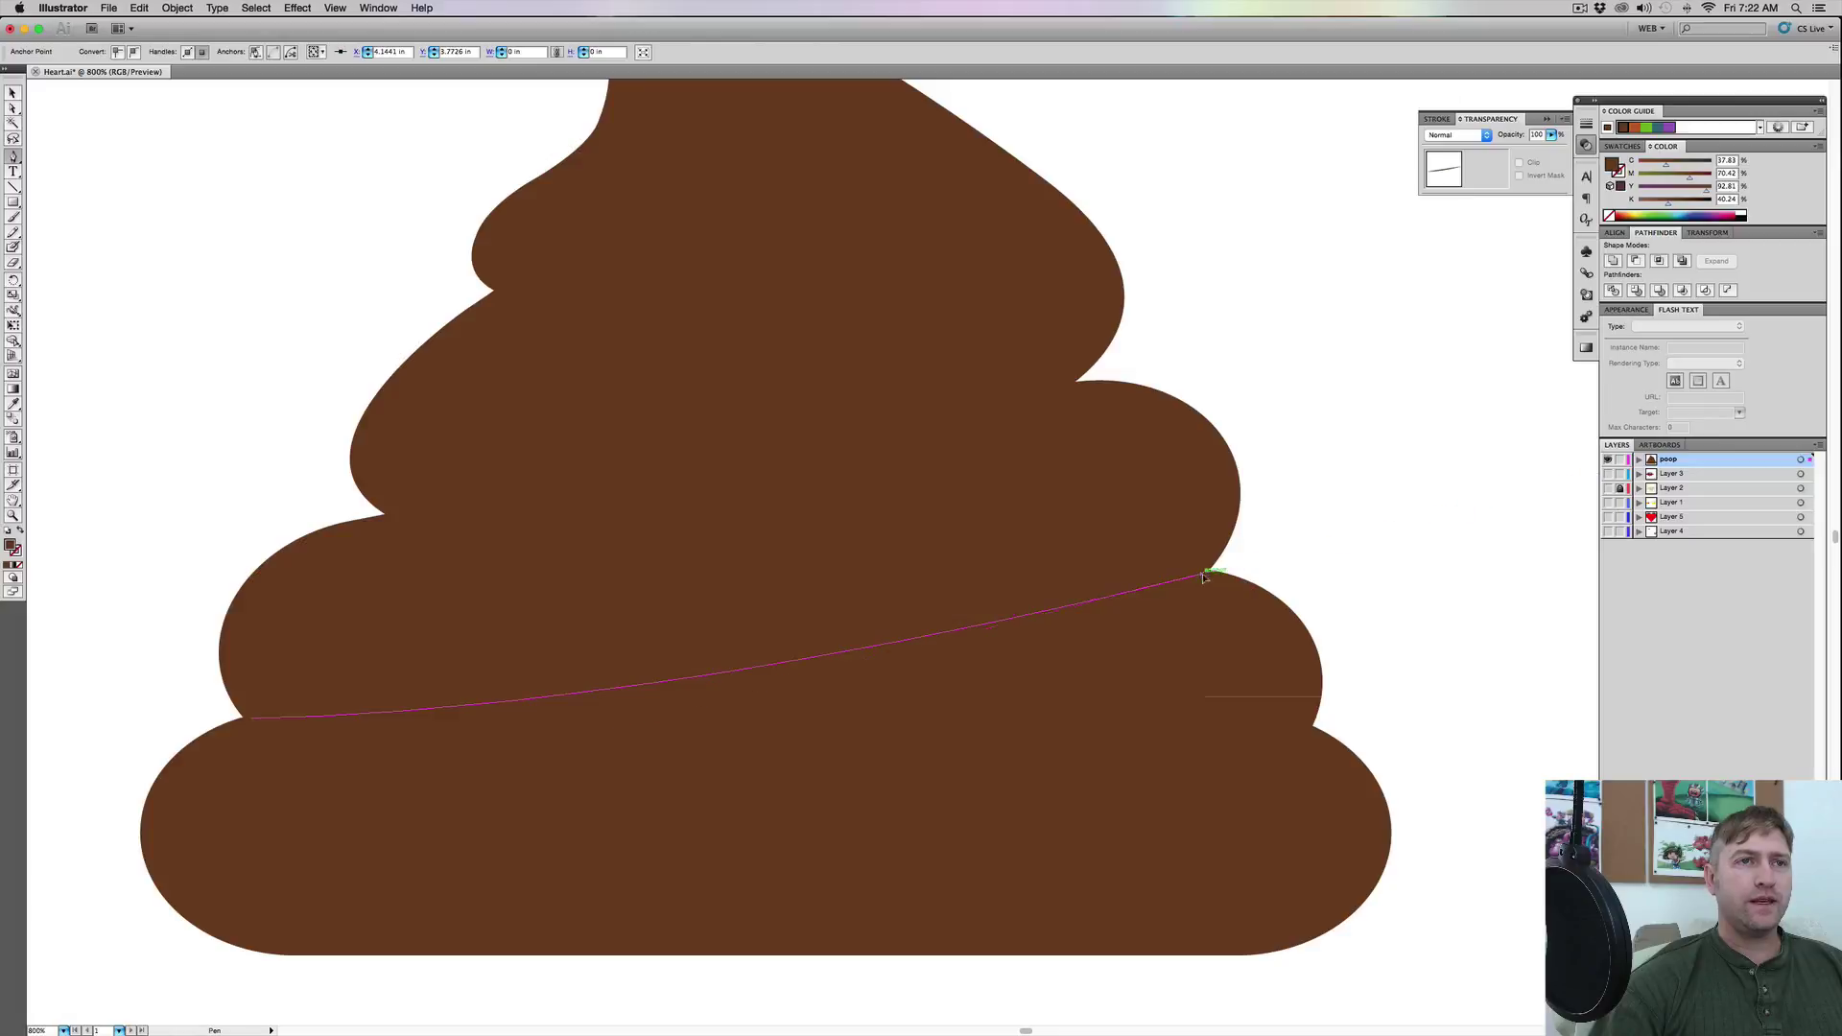
Continue the path around the right bulge, back along the lower edge and around the left end, closing it as a highlight band
{"action": "left_click_drag", "start_coordinate": [1303, 640], "coordinate": [1332, 687]}
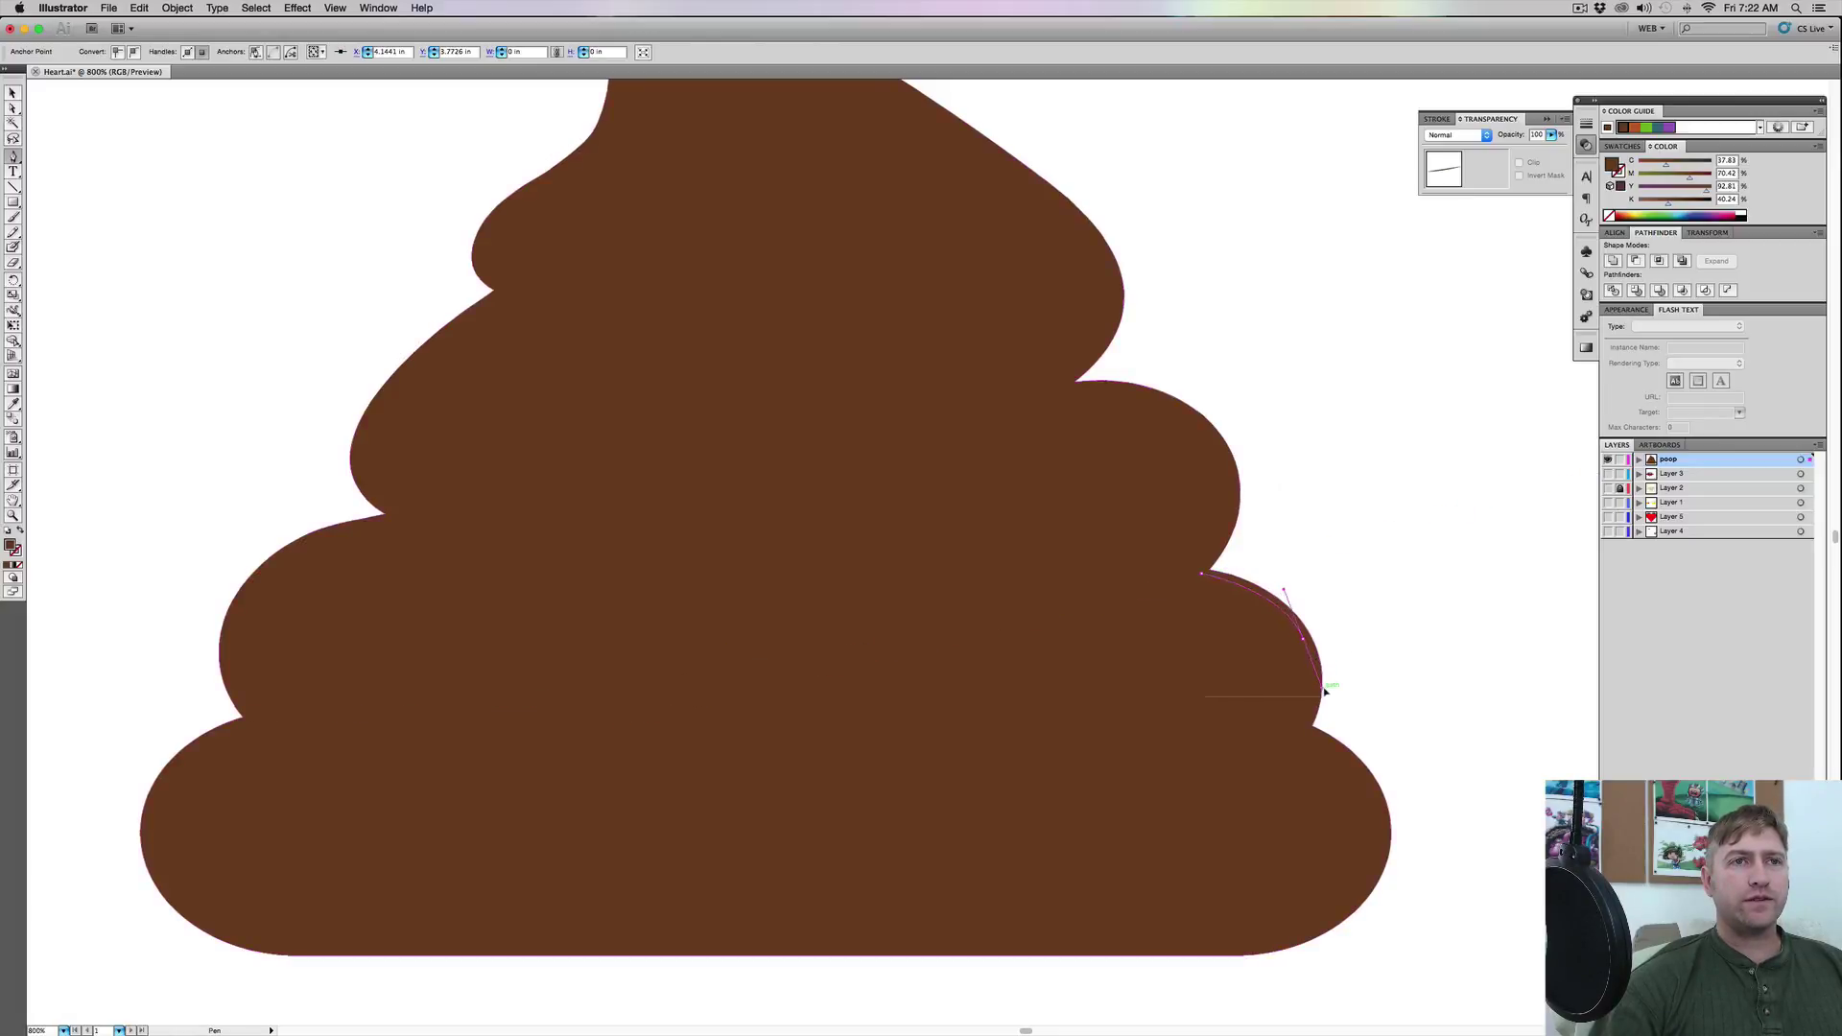
{"action": "left_click", "coordinate": [1303, 639]}
{"action": "left_click_drag", "start_coordinate": [1287, 731], "coordinate": [1238, 760]}
{"action": "left_click", "coordinate": [1287, 732]}
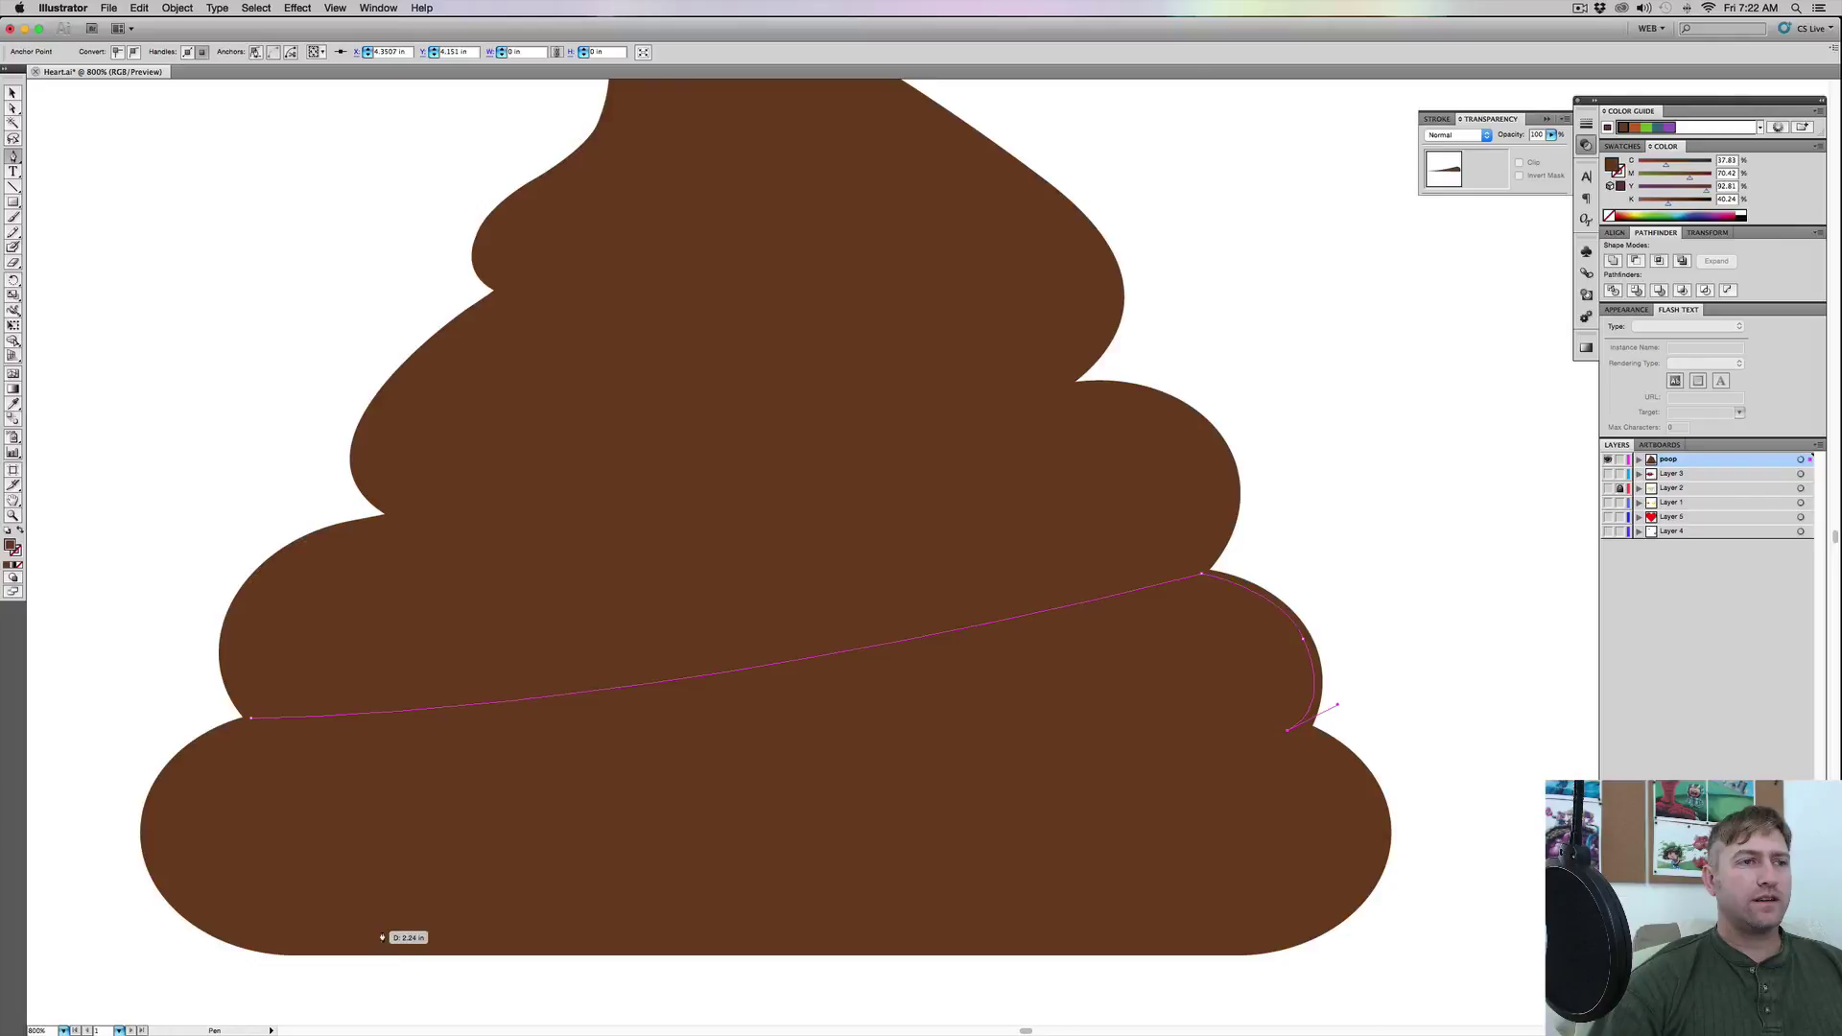
{"action": "left_click_drag", "start_coordinate": [382, 933], "coordinate": [239, 954]}
{"action": "left_click_drag", "start_coordinate": [485, 935], "coordinate": [329, 929]}
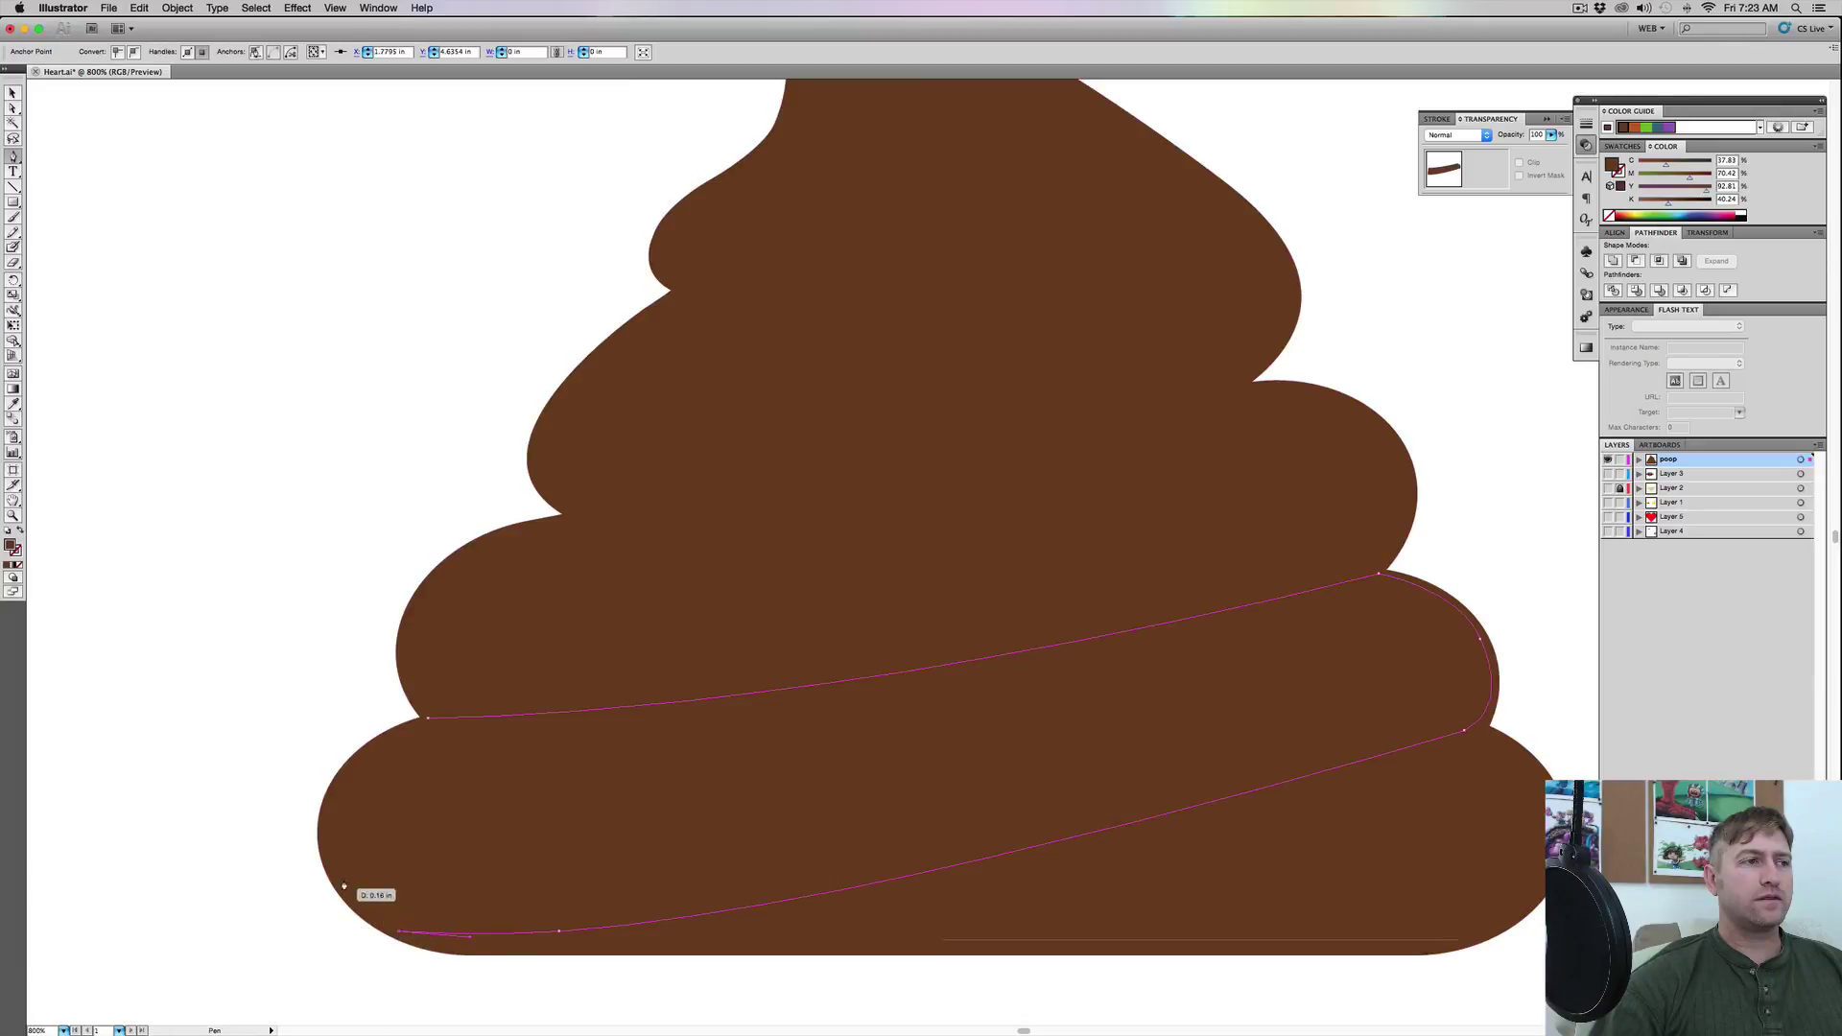
{"action": "mouse_move", "coordinate": [323, 825]}
{"action": "left_mouse_down"}
{"action": "mouse_move", "coordinate": [333, 766]}
{"action": "mouse_move", "coordinate": [324, 825]}
{"action": "left_mouse_up"}
{"action": "left_click_drag", "start_coordinate": [441, 723], "coordinate": [522, 695]}
Select the new band and fill it with the white-to-black linear gradient
{"action": "left_click", "coordinate": [14, 93]}
{"action": "left_click", "coordinate": [510, 789]}
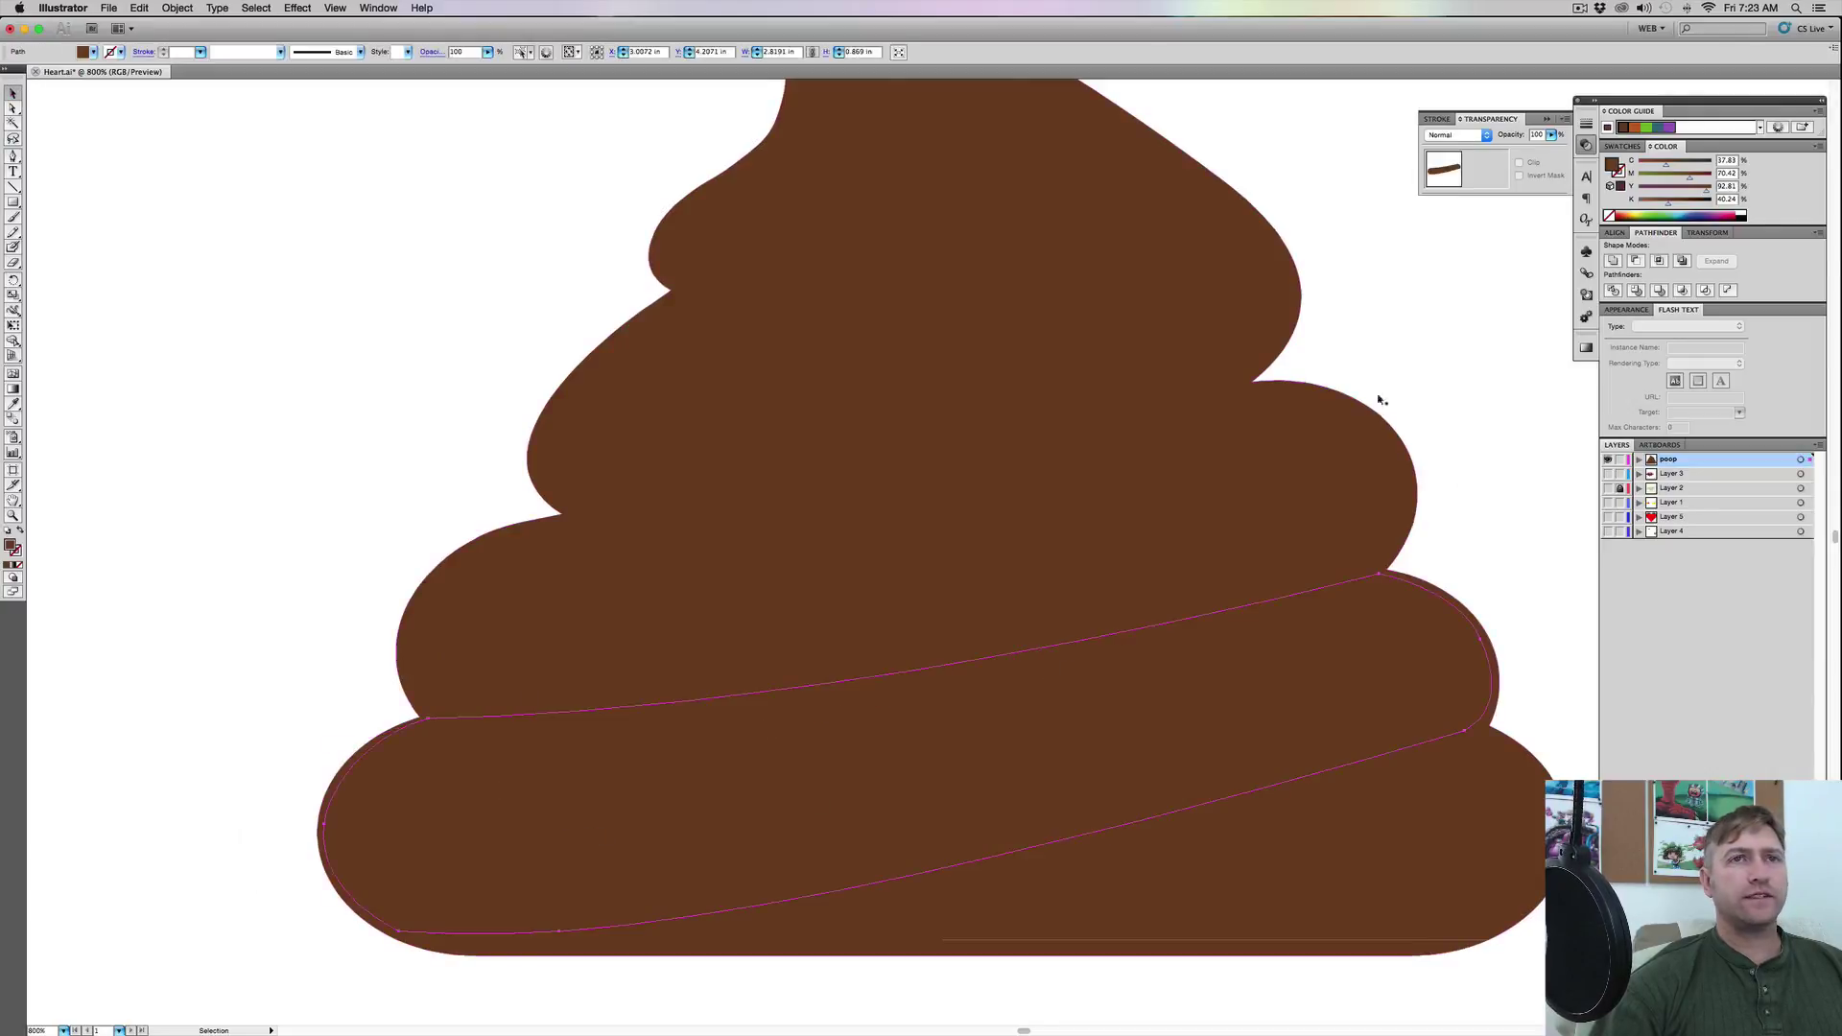
{"action": "left_click", "coordinate": [1586, 349]}
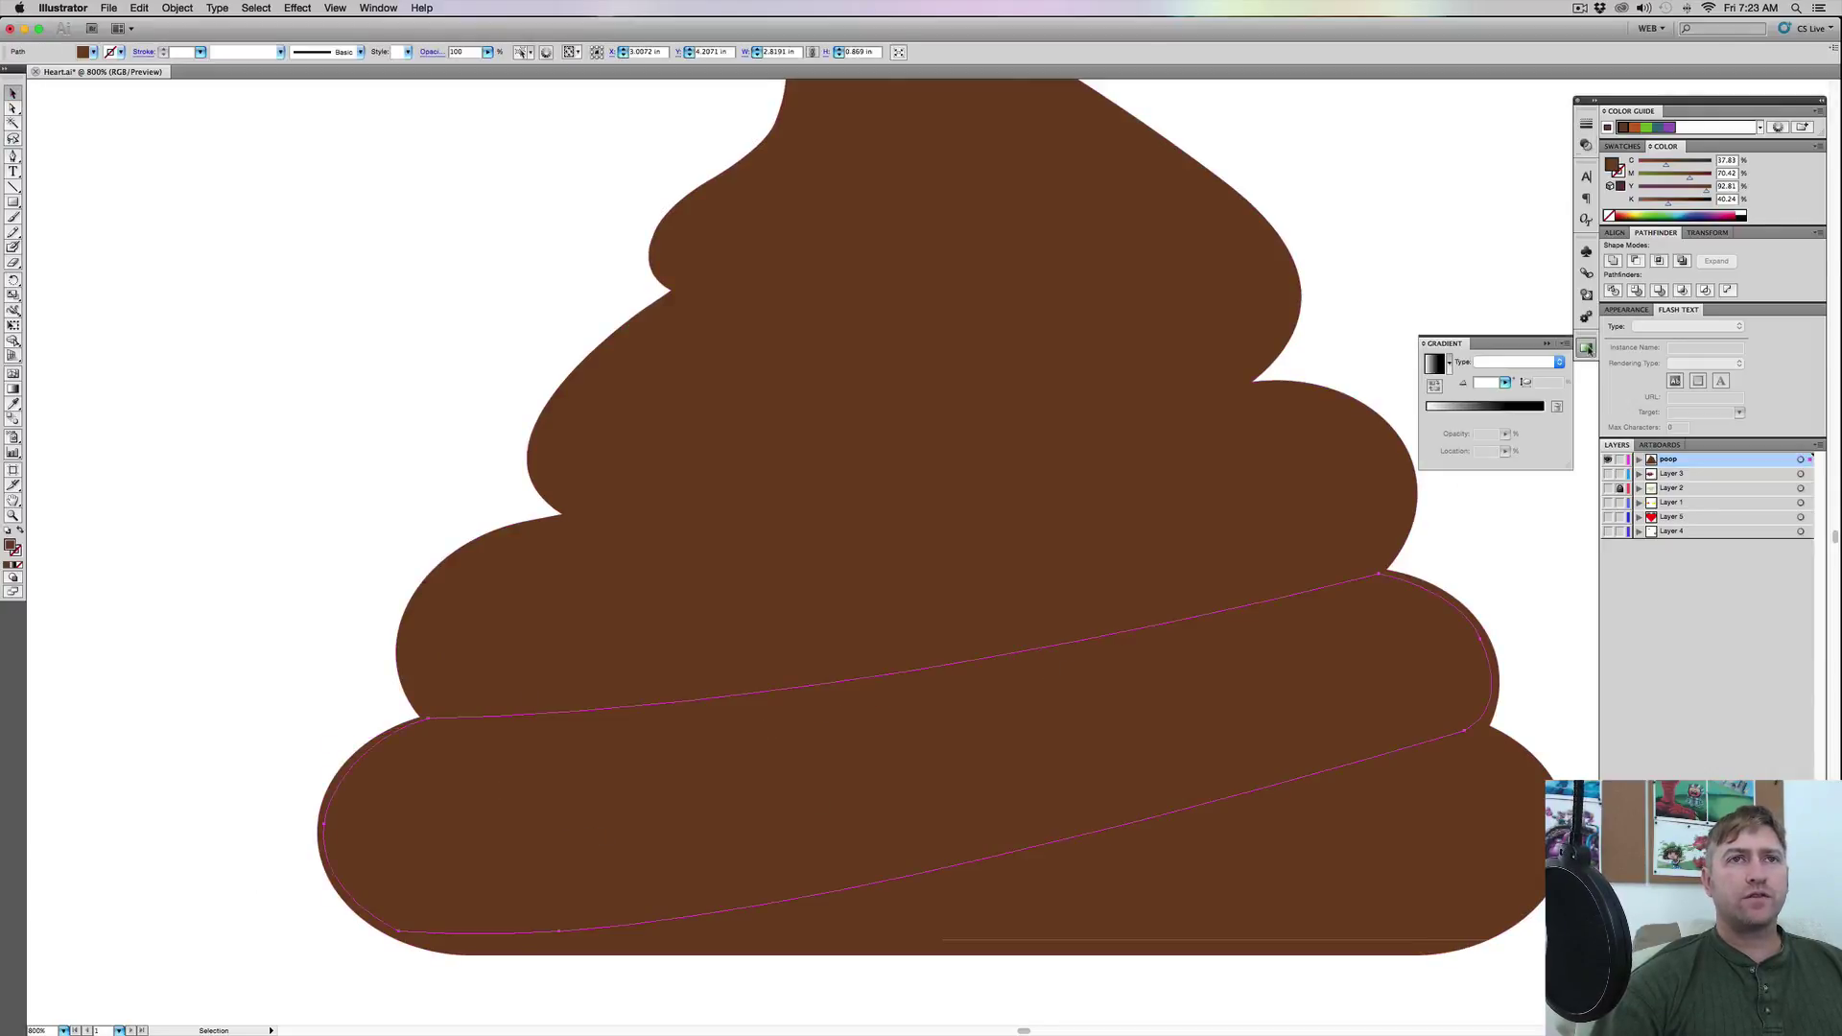
{"action": "left_click", "coordinate": [1436, 366]}
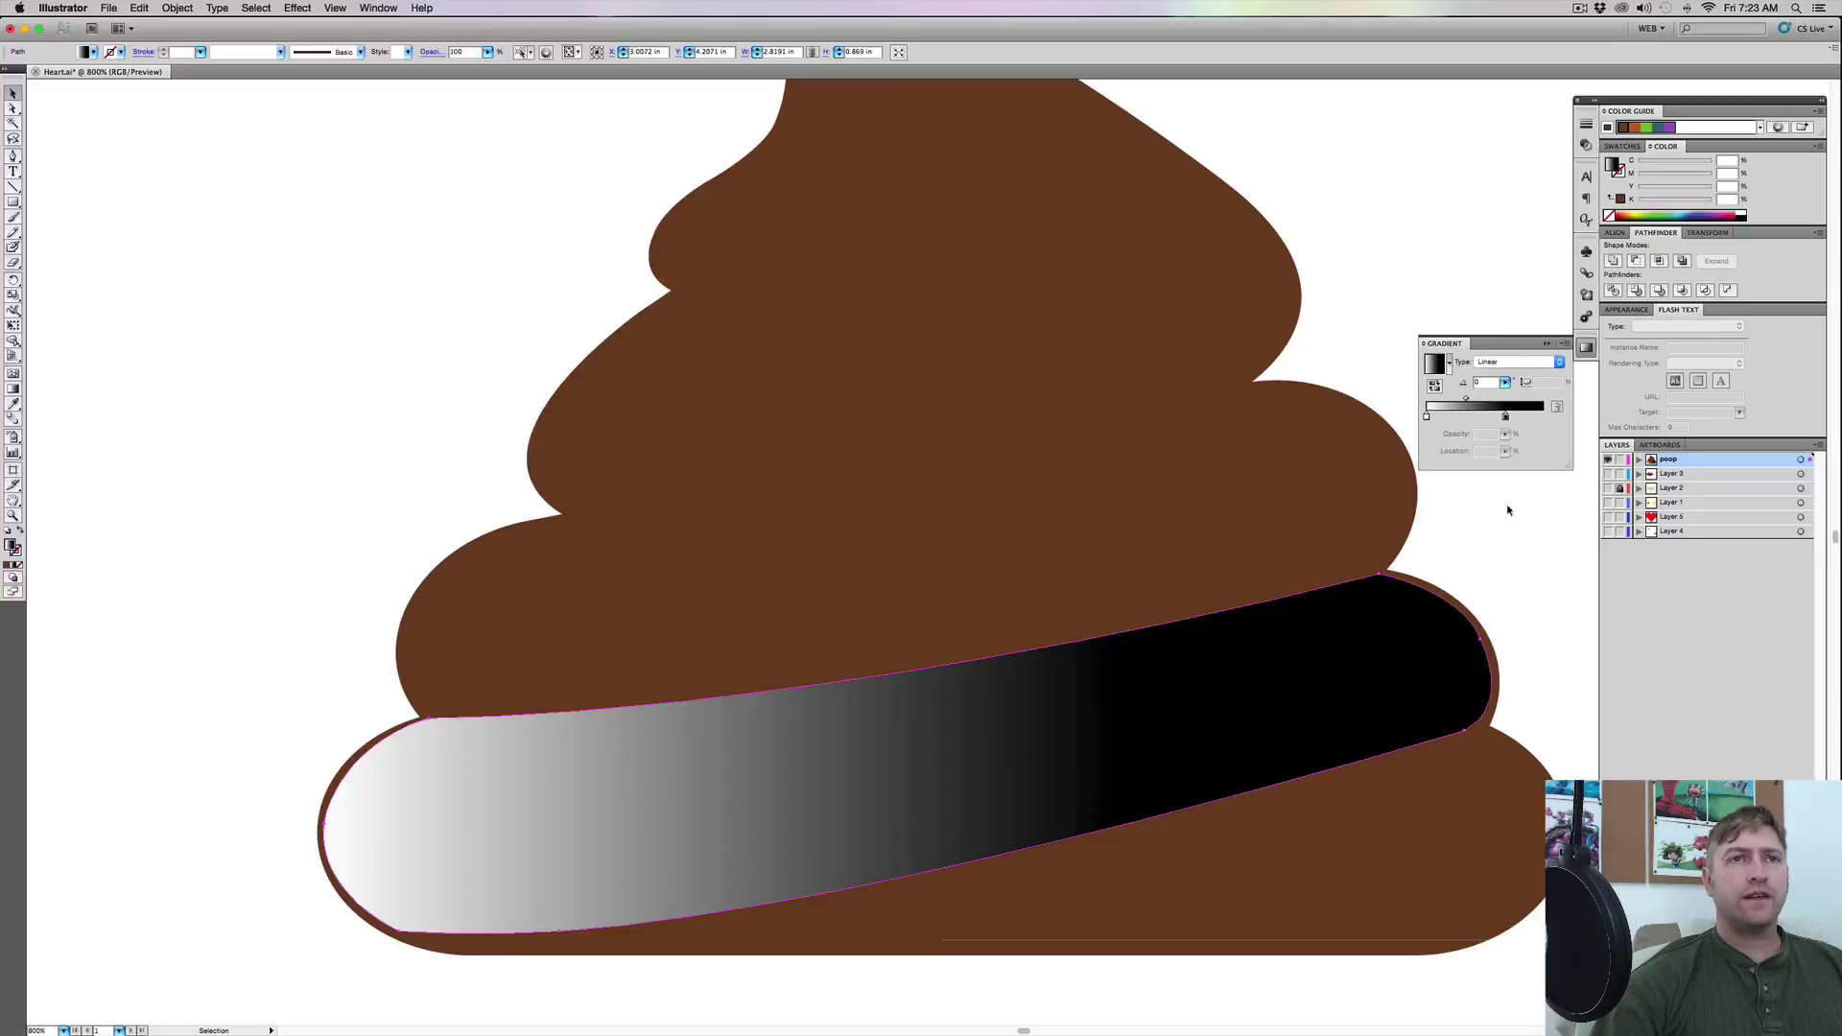
Set the gradient's black stop to 100% cyan, magenta, yellow and black, keeping the CMYK sliders
{"action": "left_click", "coordinate": [1504, 419]}
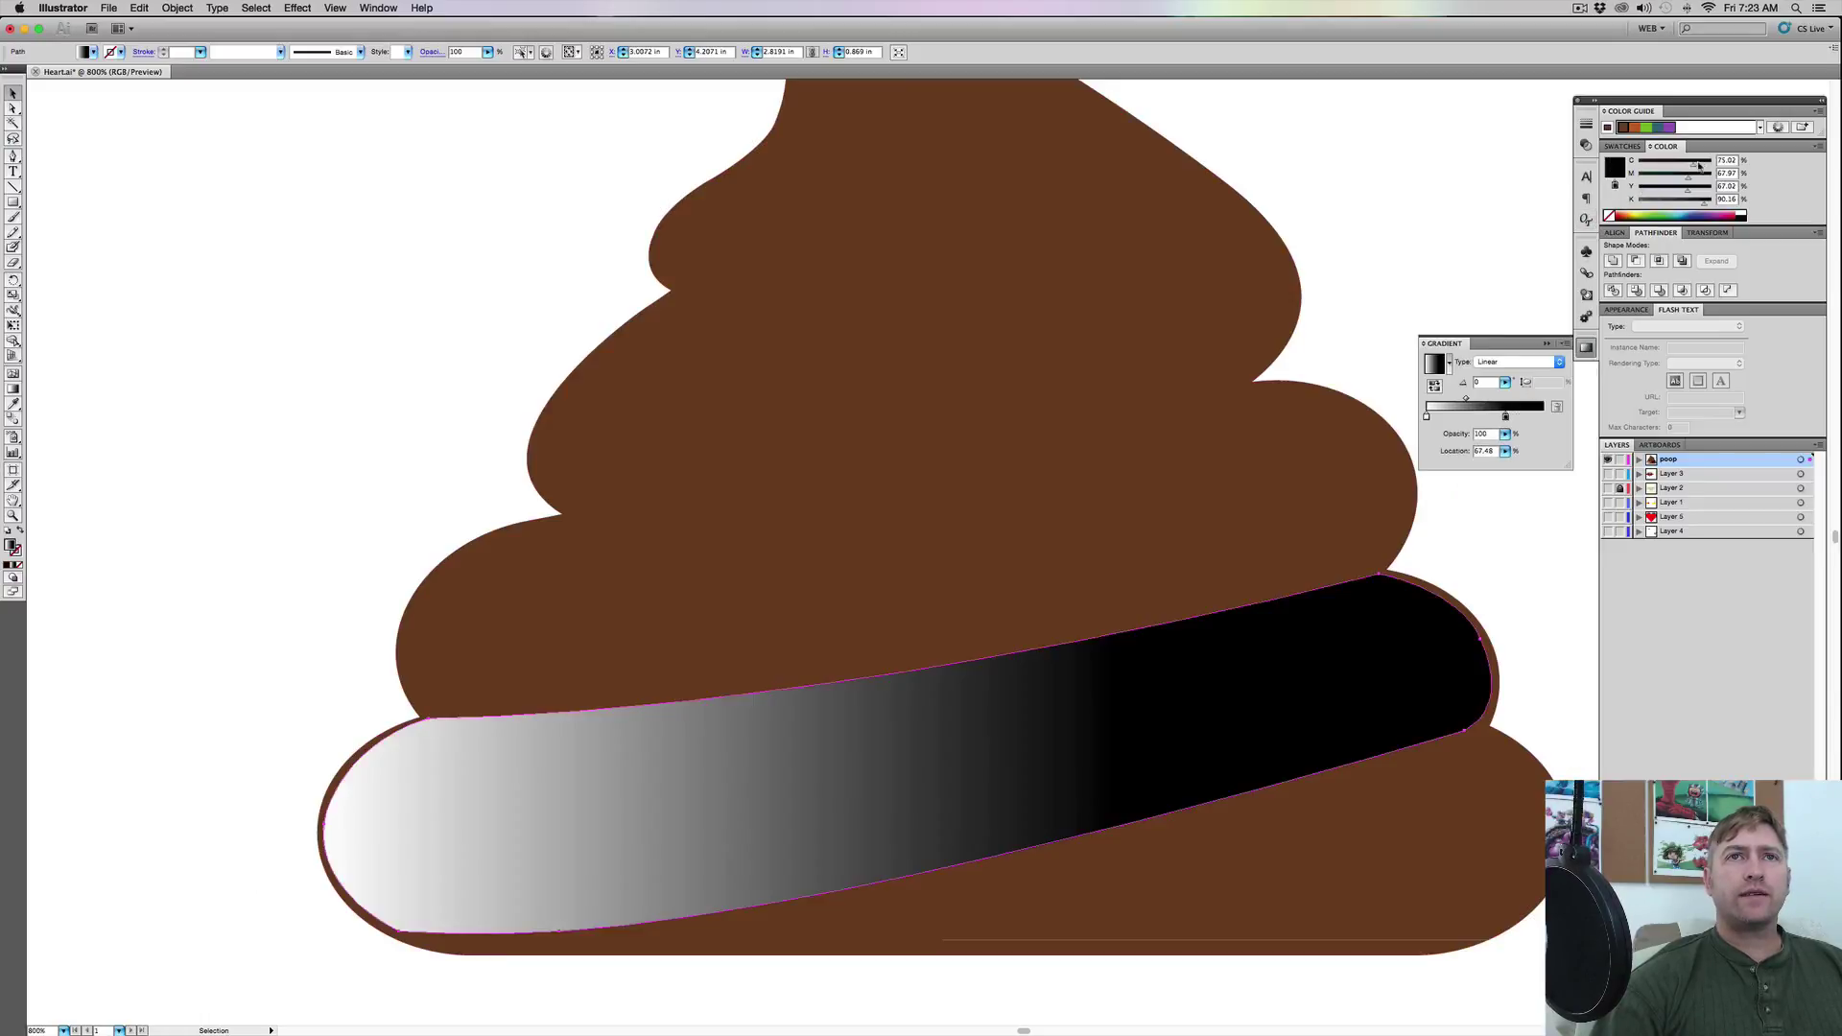
{"action": "left_click_drag", "start_coordinate": [1693, 168], "coordinate": [1710, 173]}
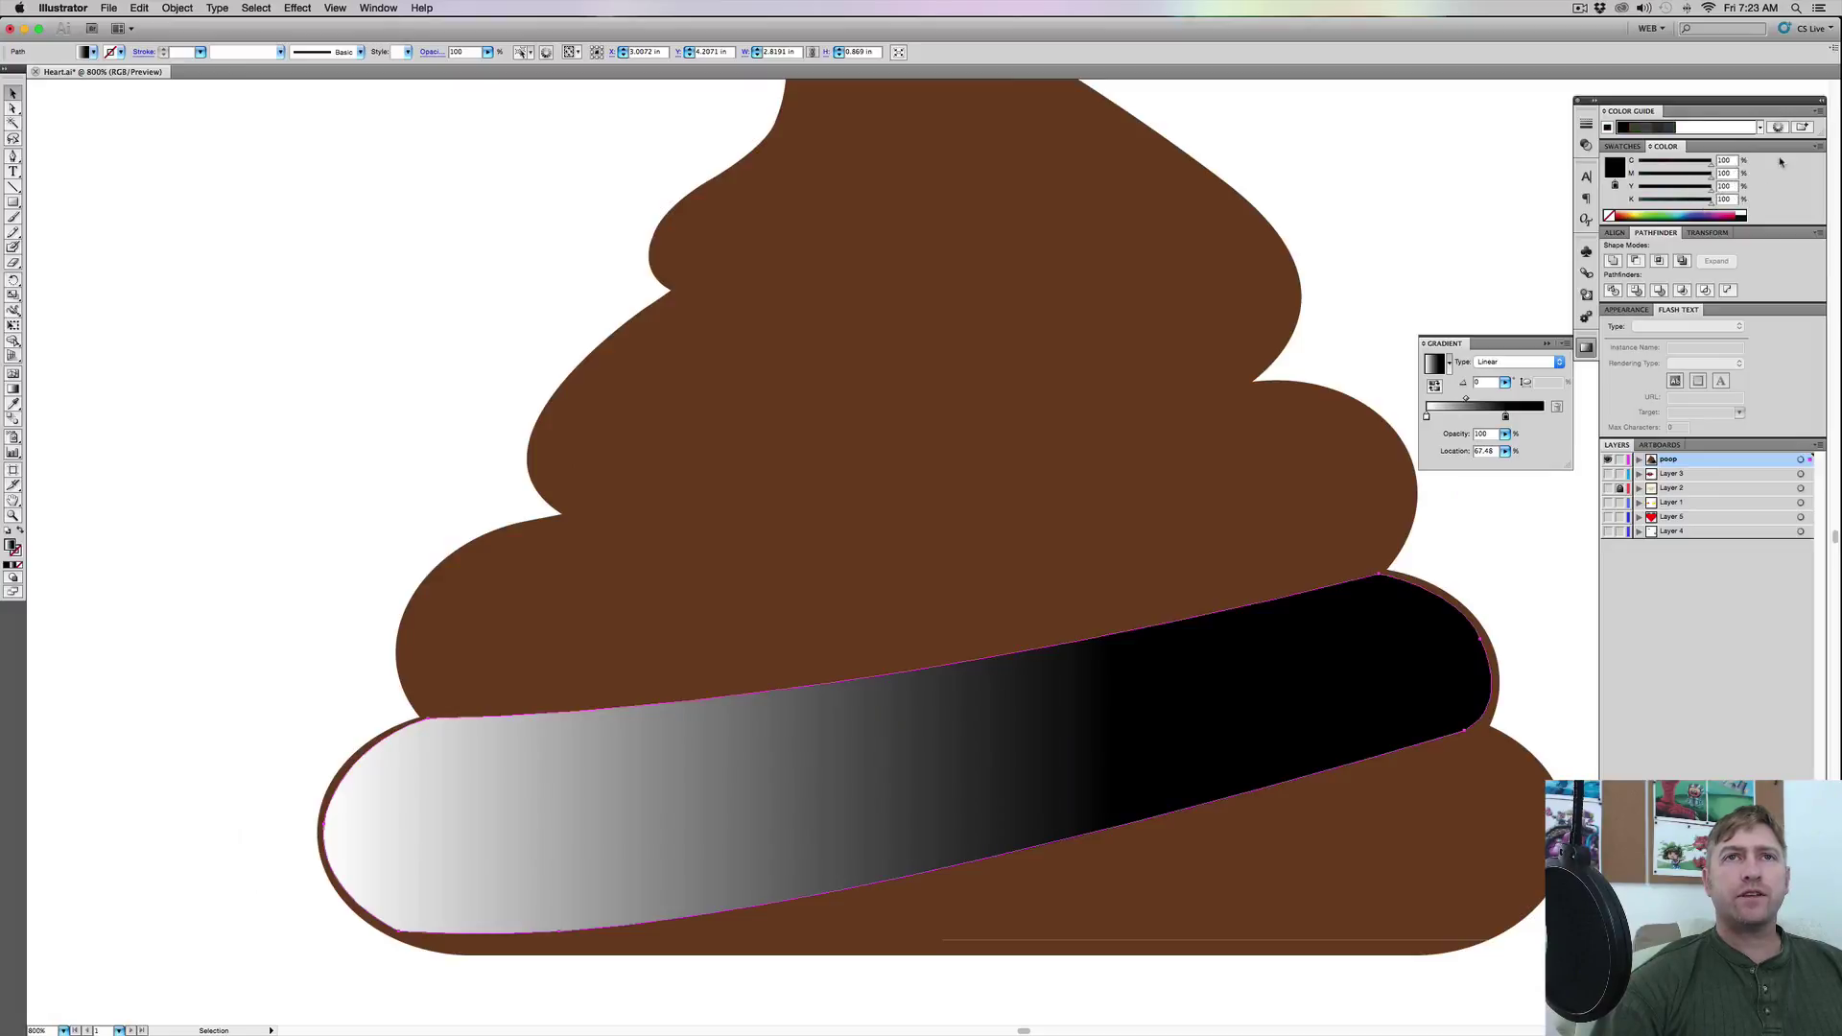
{"action": "left_click", "coordinate": [1817, 150]}
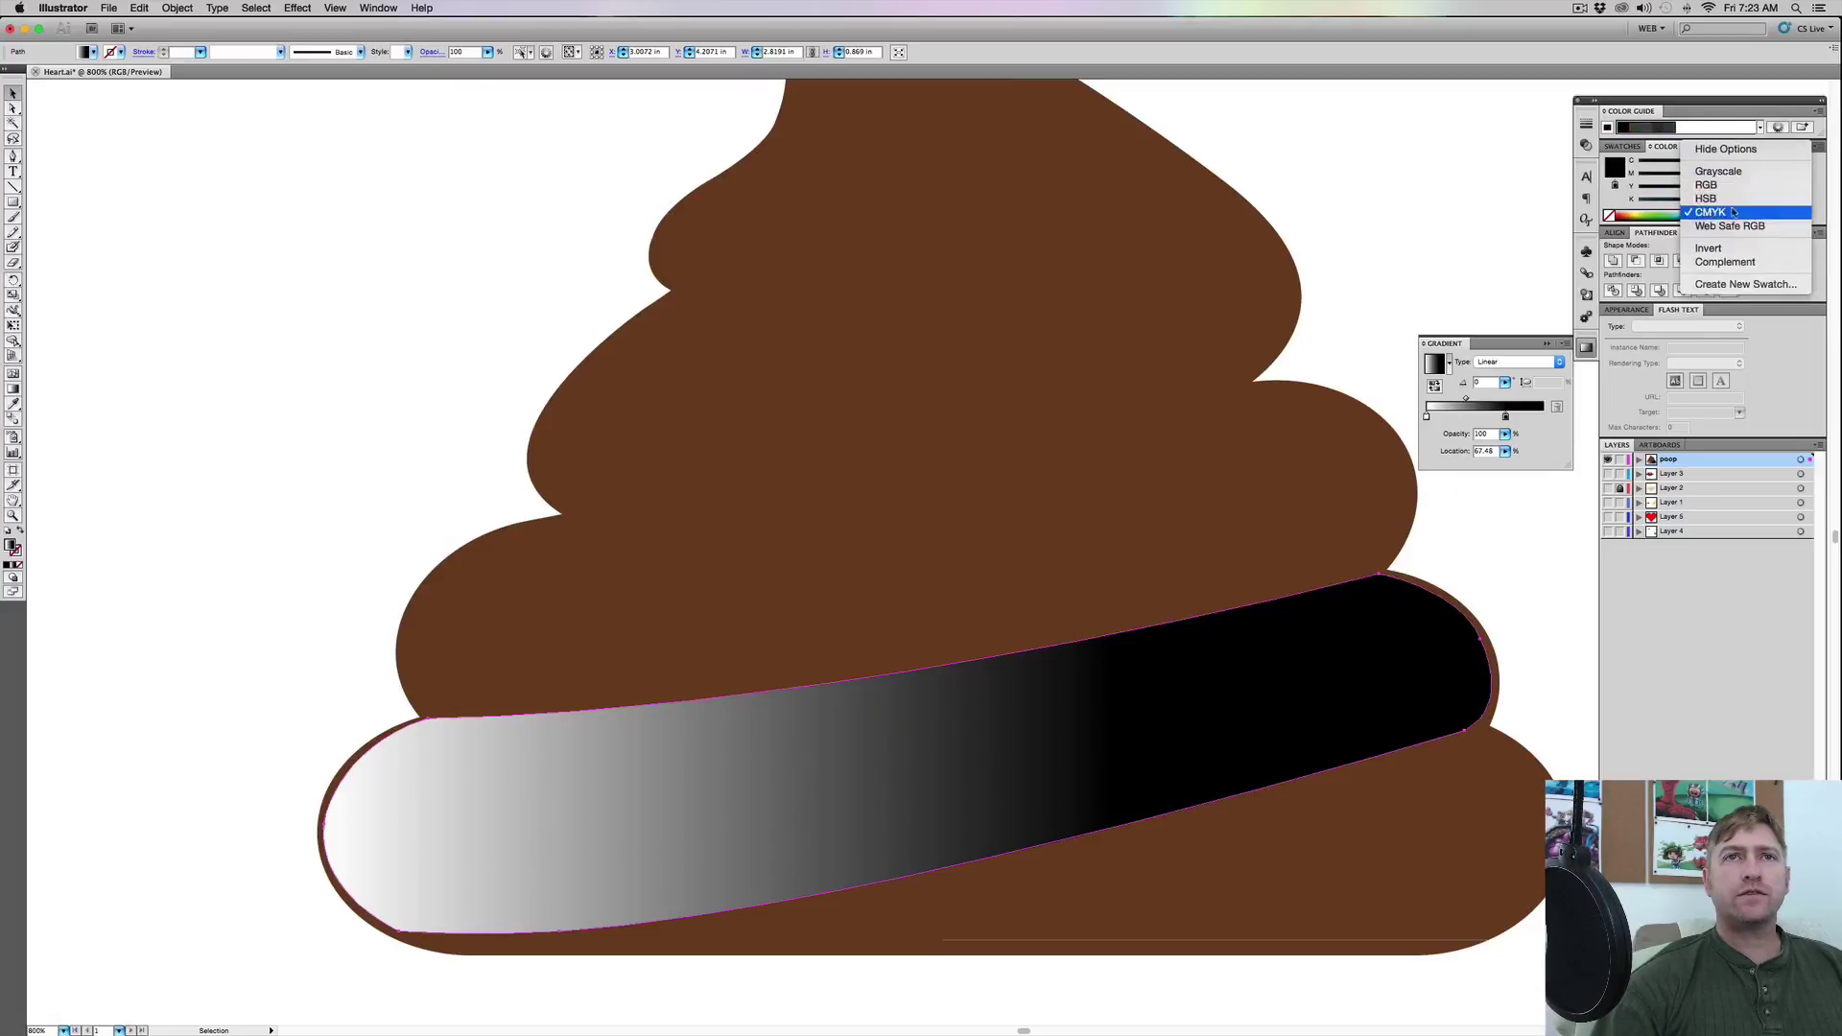
{"action": "left_click", "coordinate": [1818, 169]}
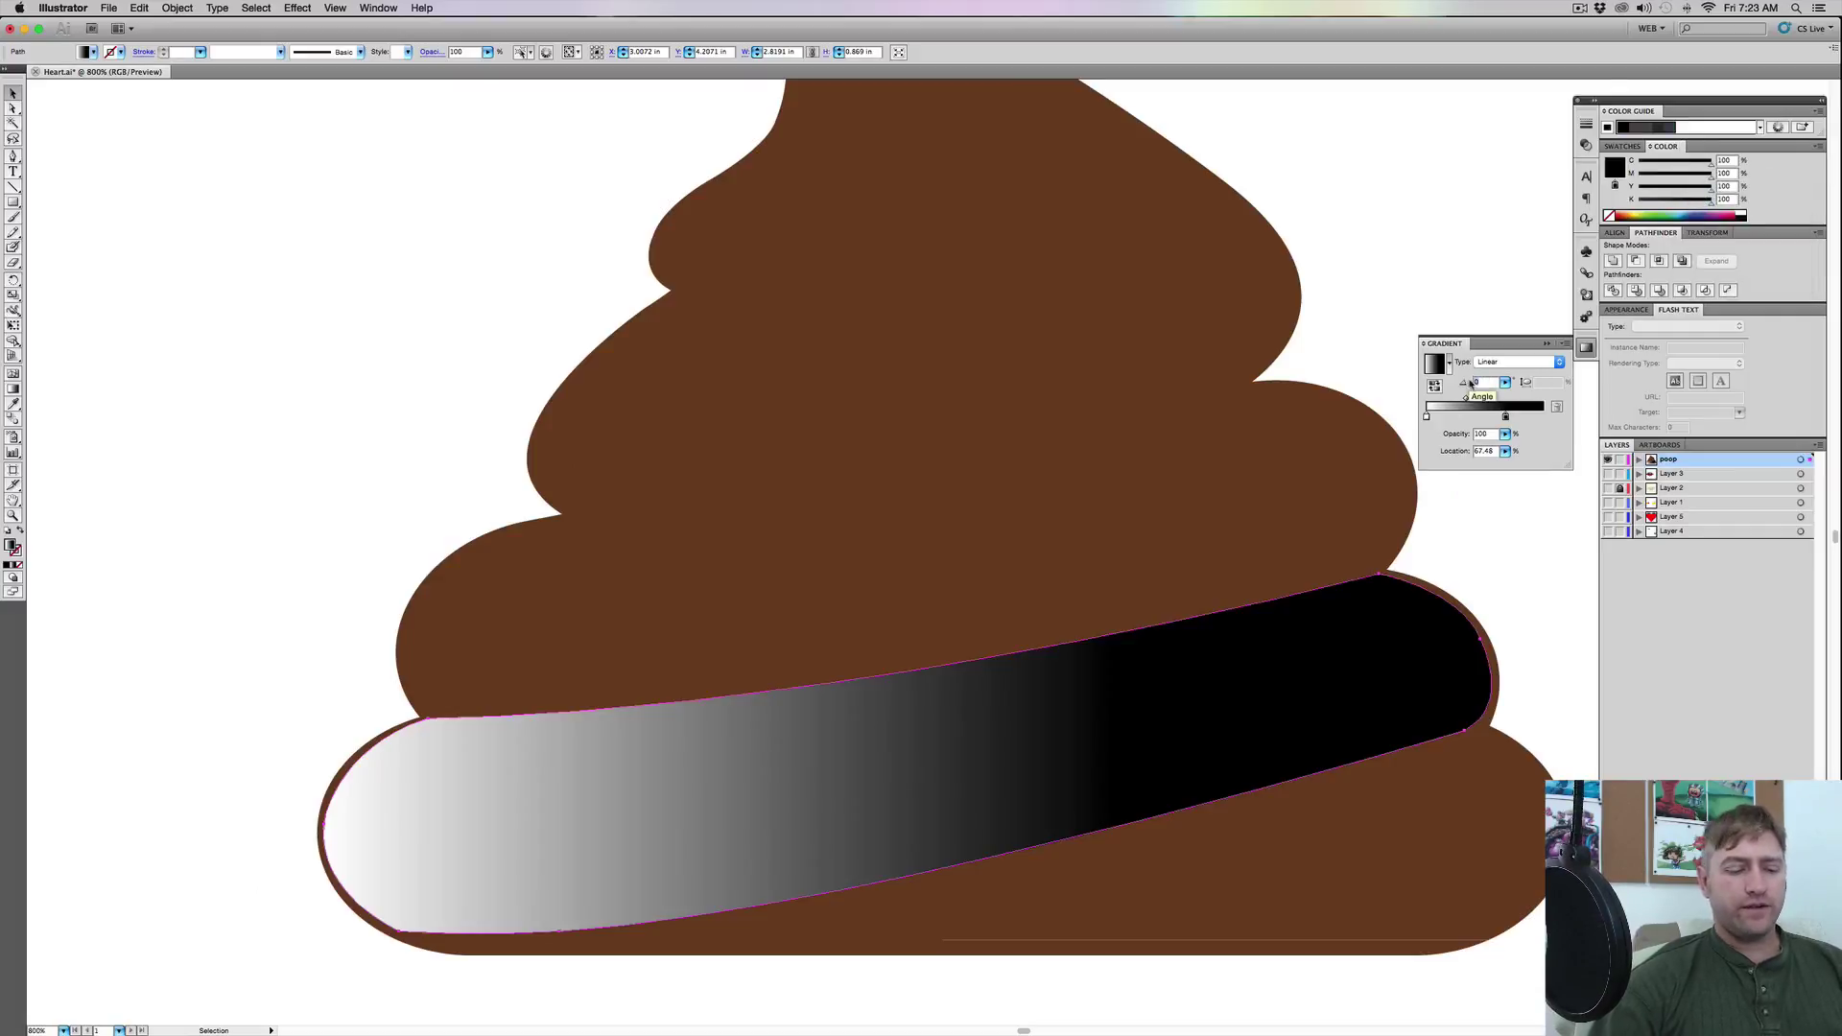
Set the band's gradient angle to -85 degrees and shift the black stop slightly toward the white end
{"action": "type", "text": "0"}
{"action": "key", "text": "Return"}
{"action": "left_click", "coordinate": [1382, 498]}
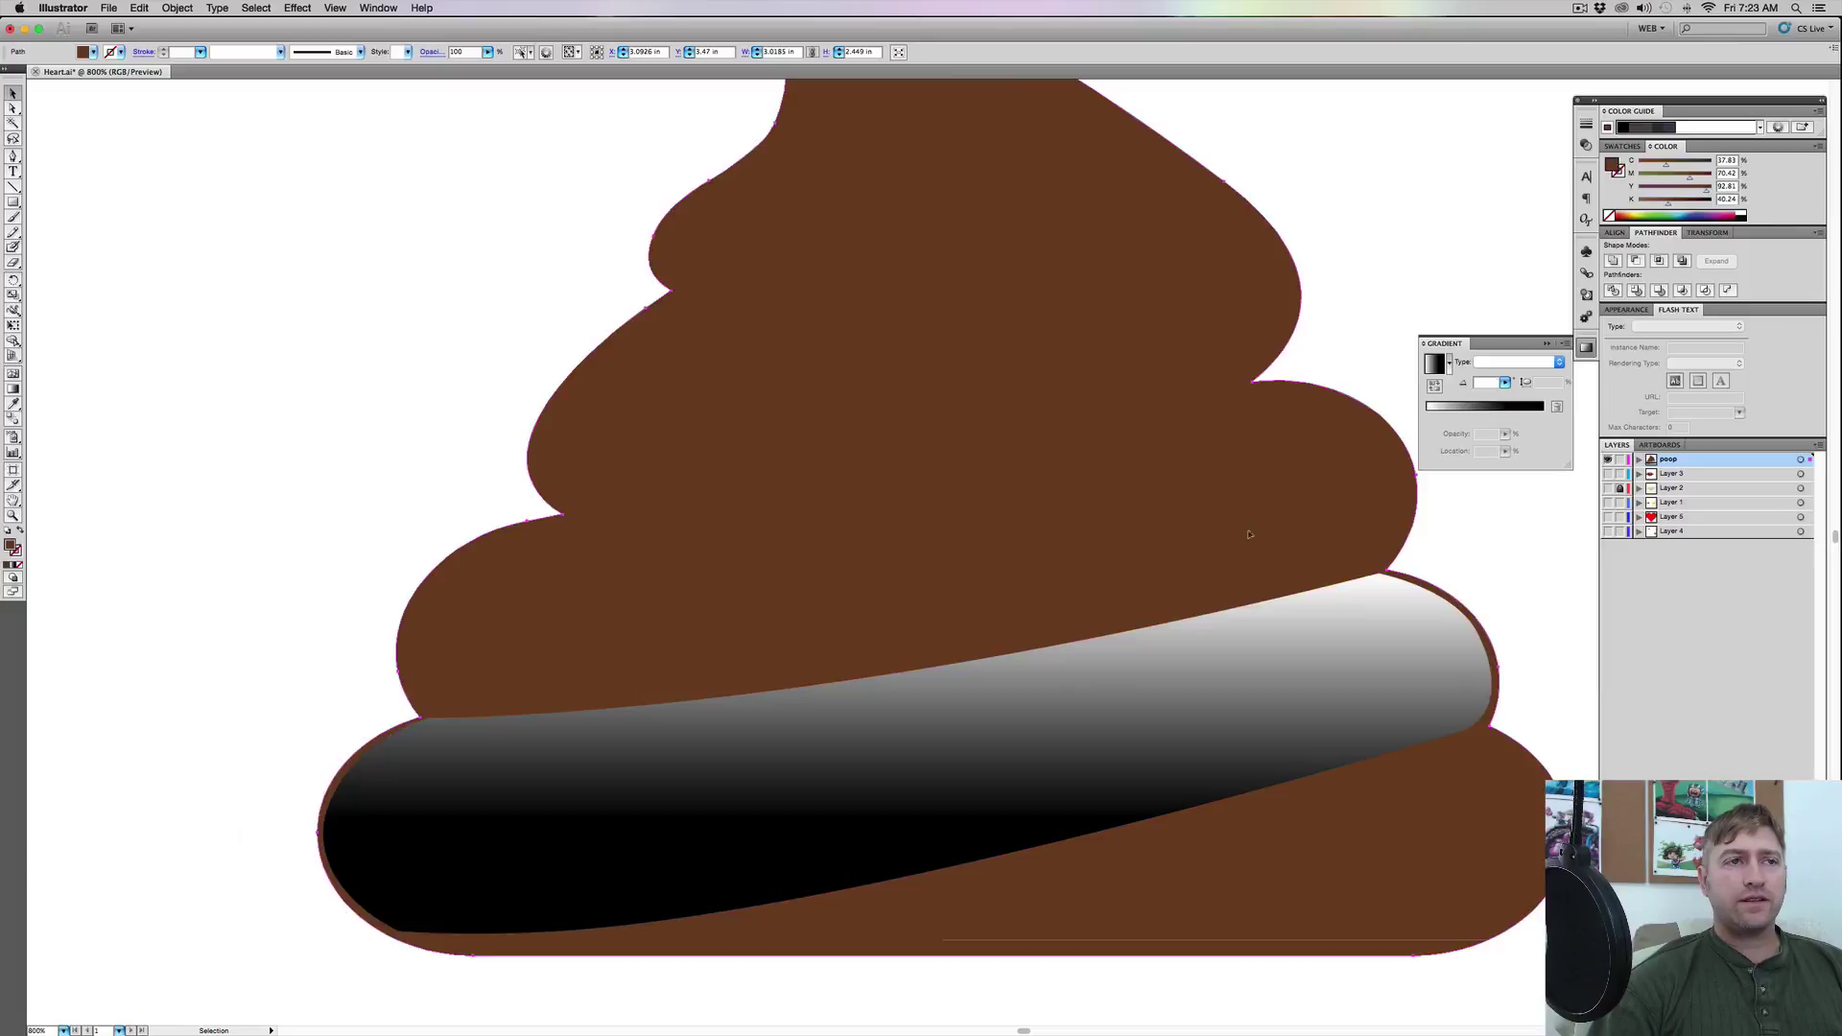
{"action": "left_click", "coordinate": [1149, 678]}
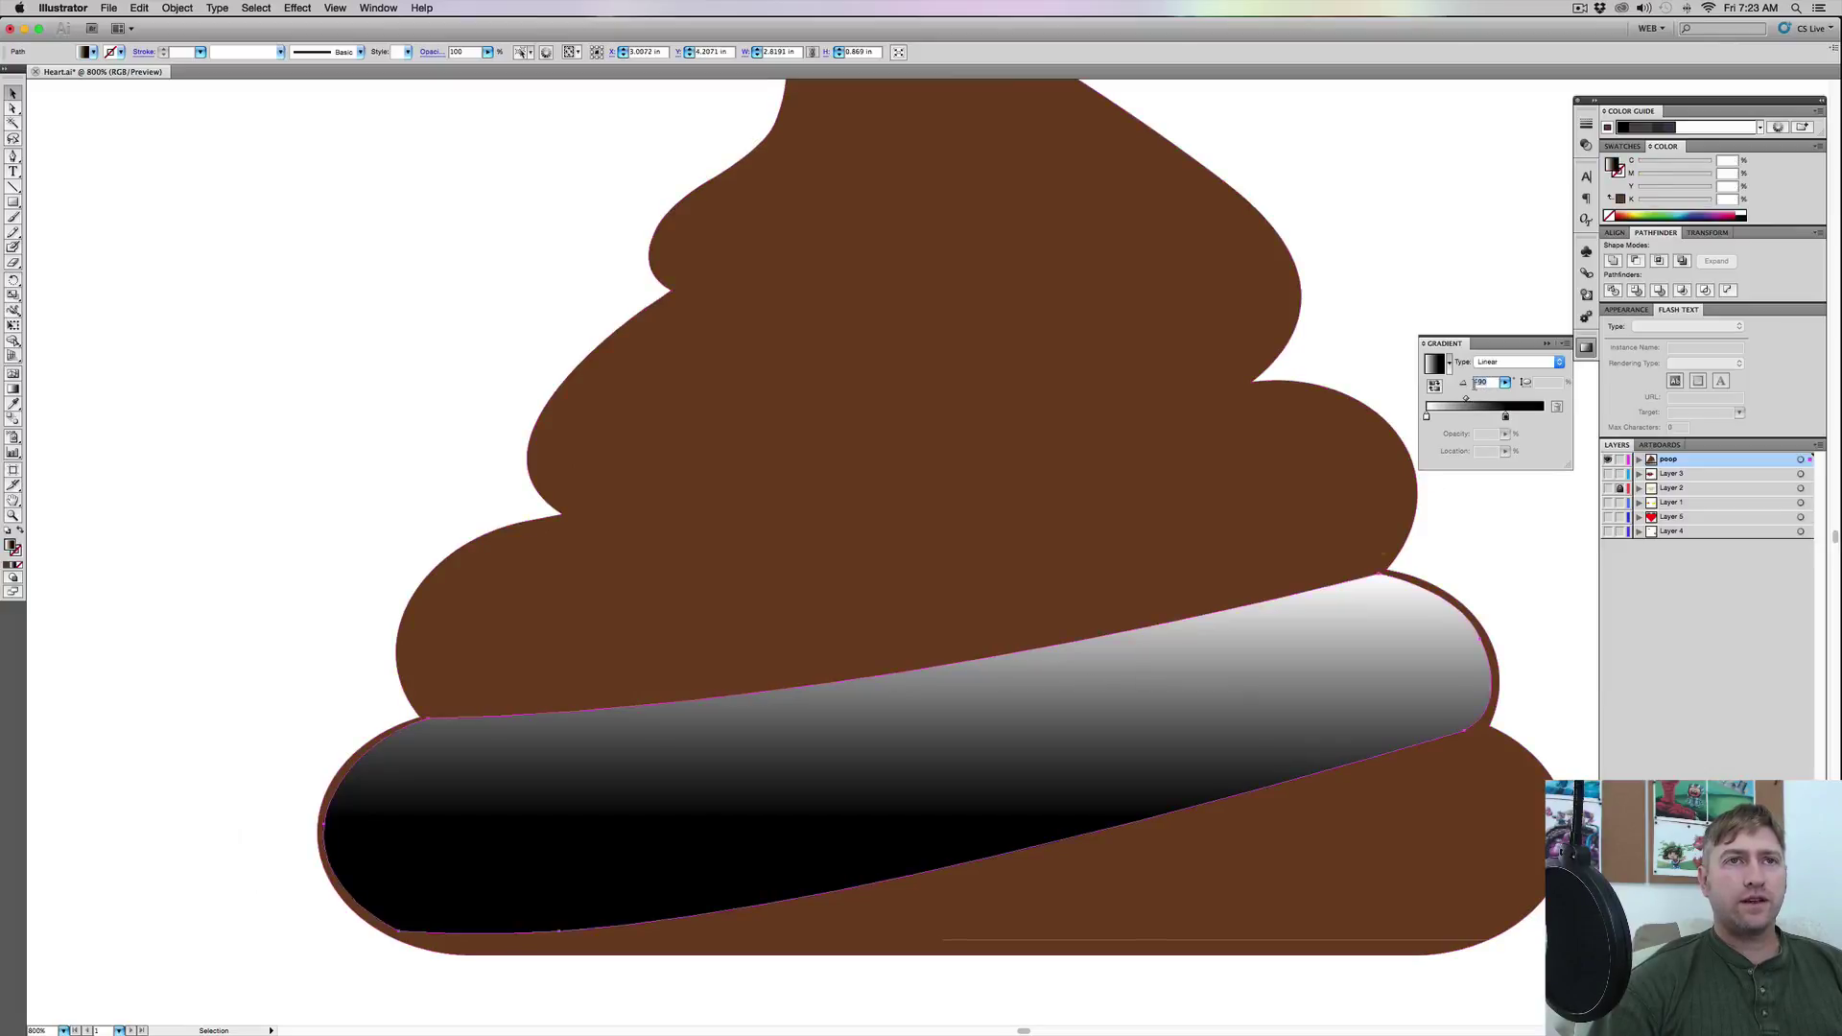
{"action": "key", "text": "Up"}
{"action": "key", "text": "Up"}
{"action": "key", "text": "Up"}
{"action": "key", "text": "Up"}
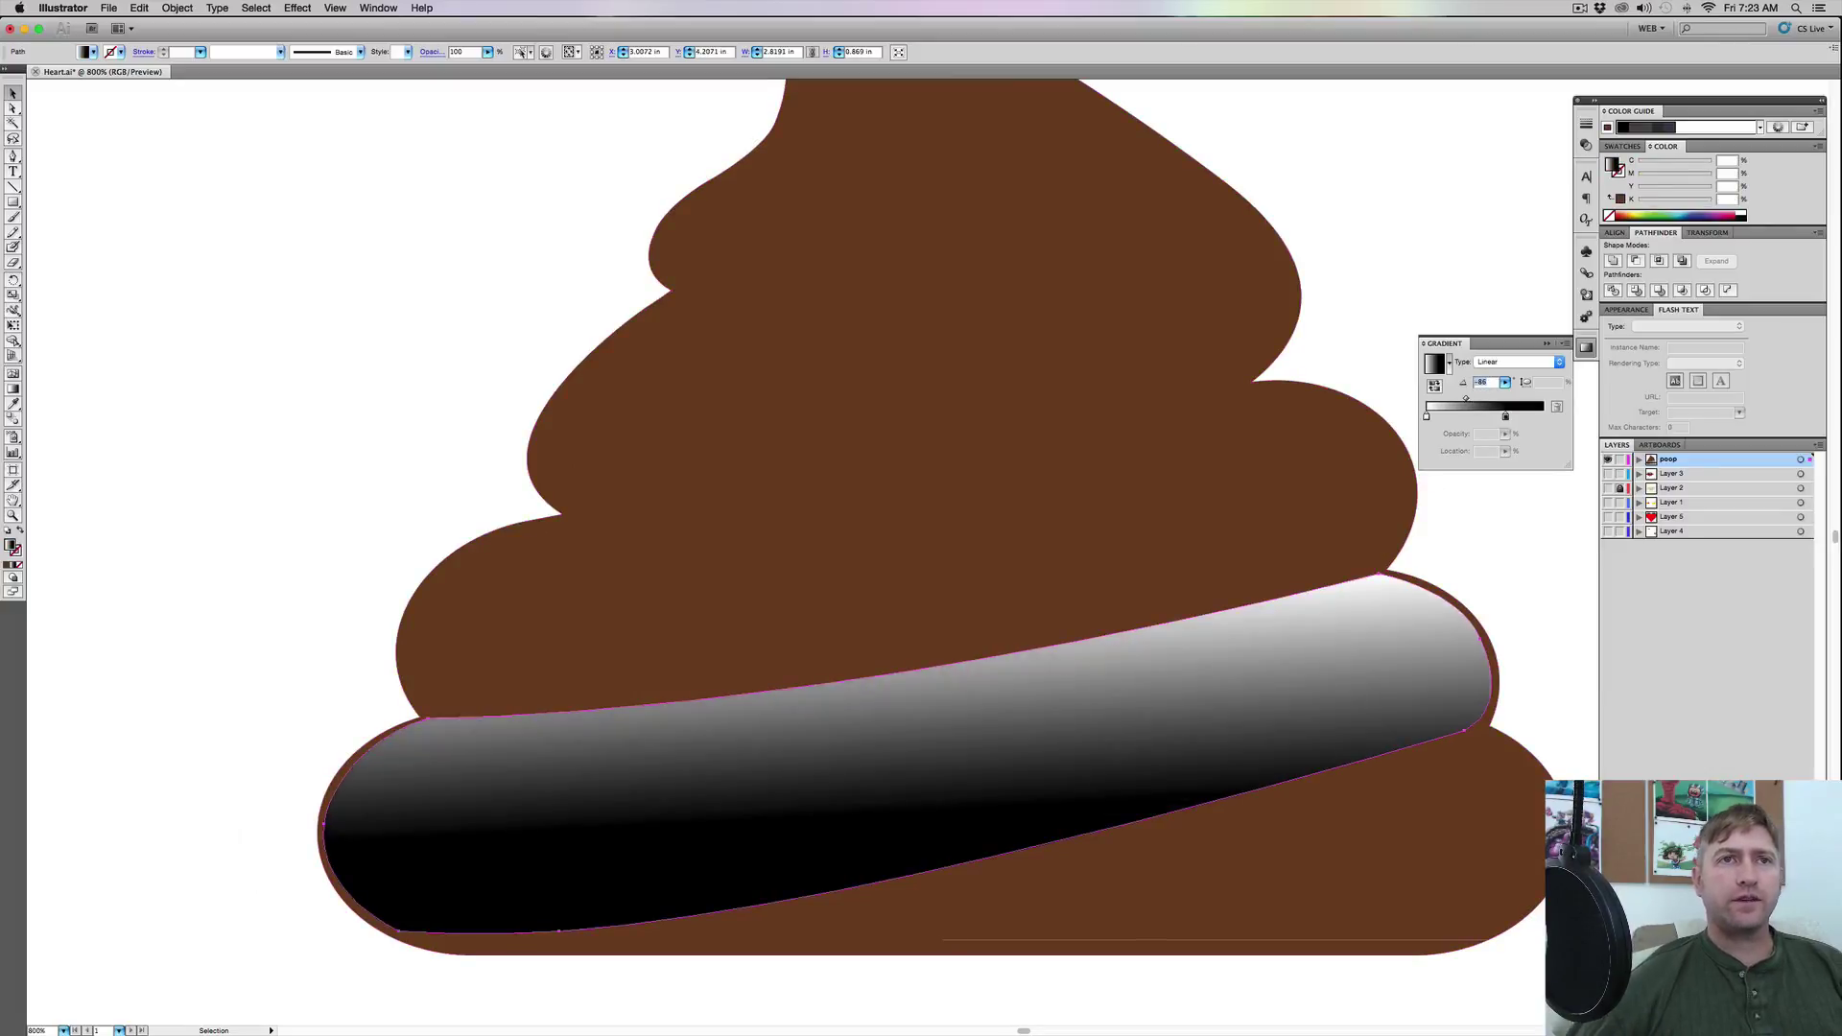
{"action": "key", "text": "Up"}
{"action": "key", "text": "Up"}
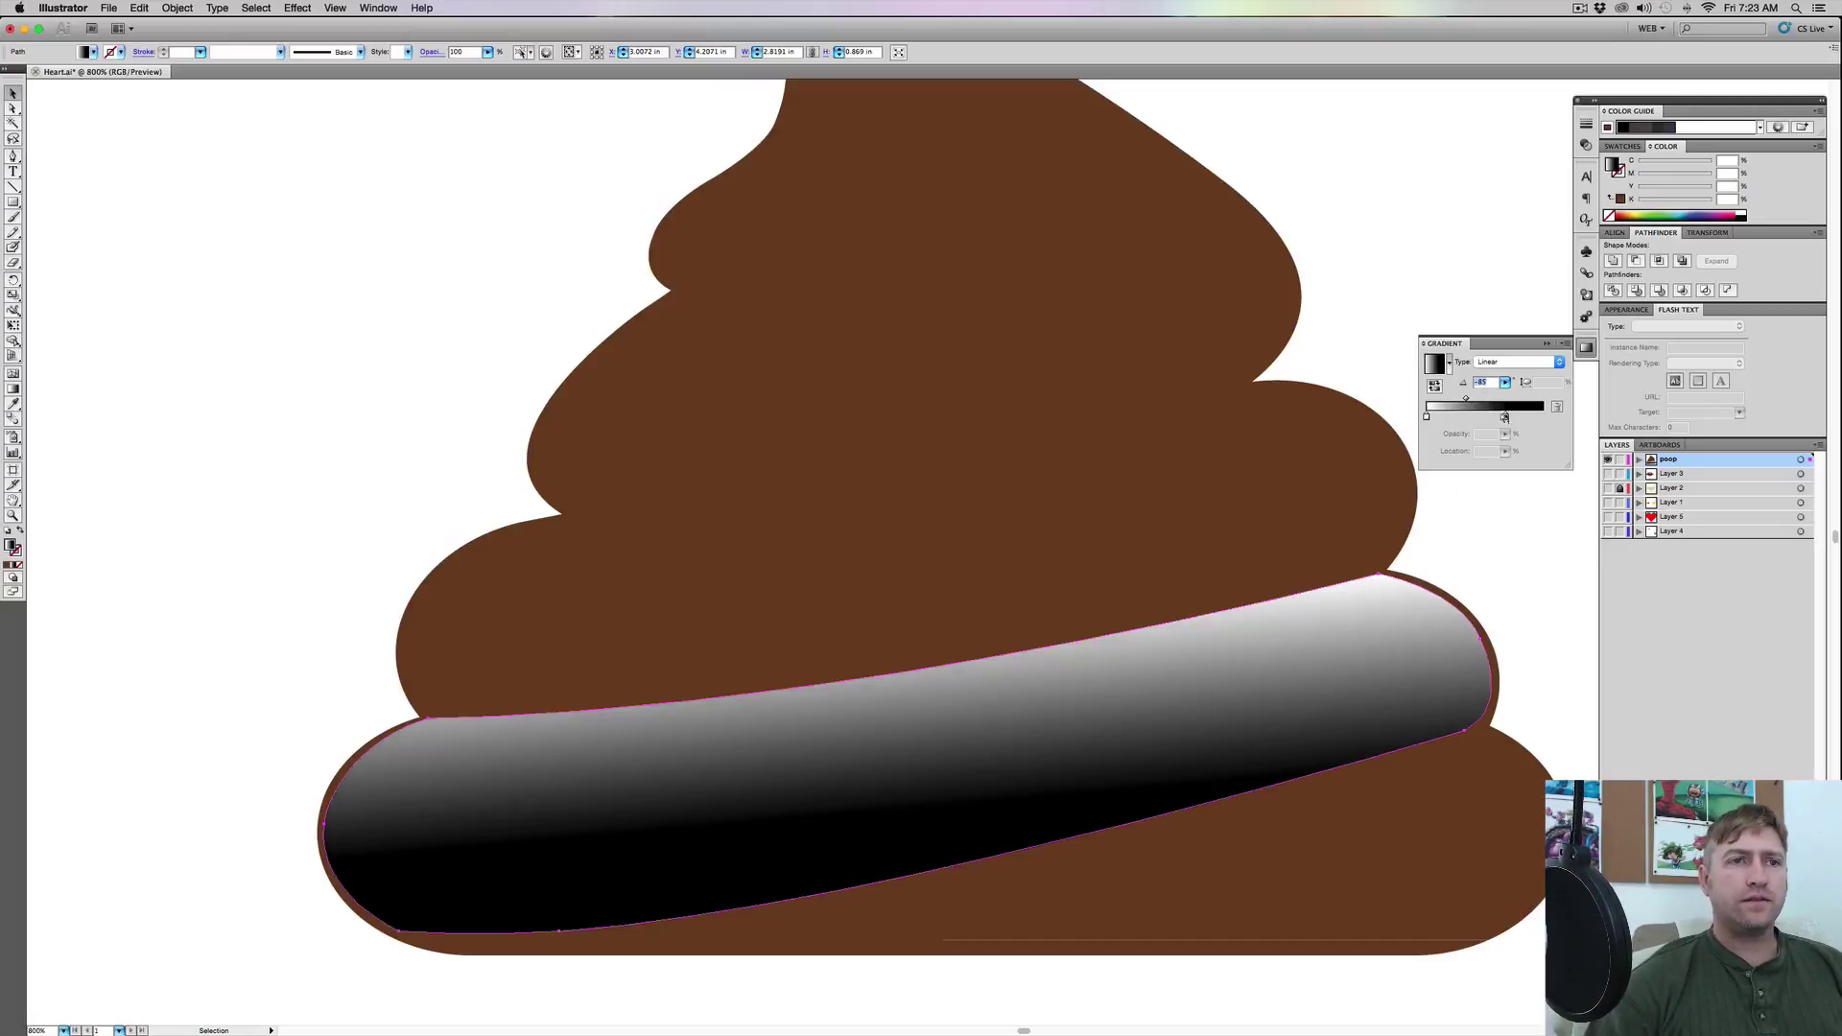
{"action": "left_click_drag", "start_coordinate": [1506, 419], "coordinate": [1502, 420]}
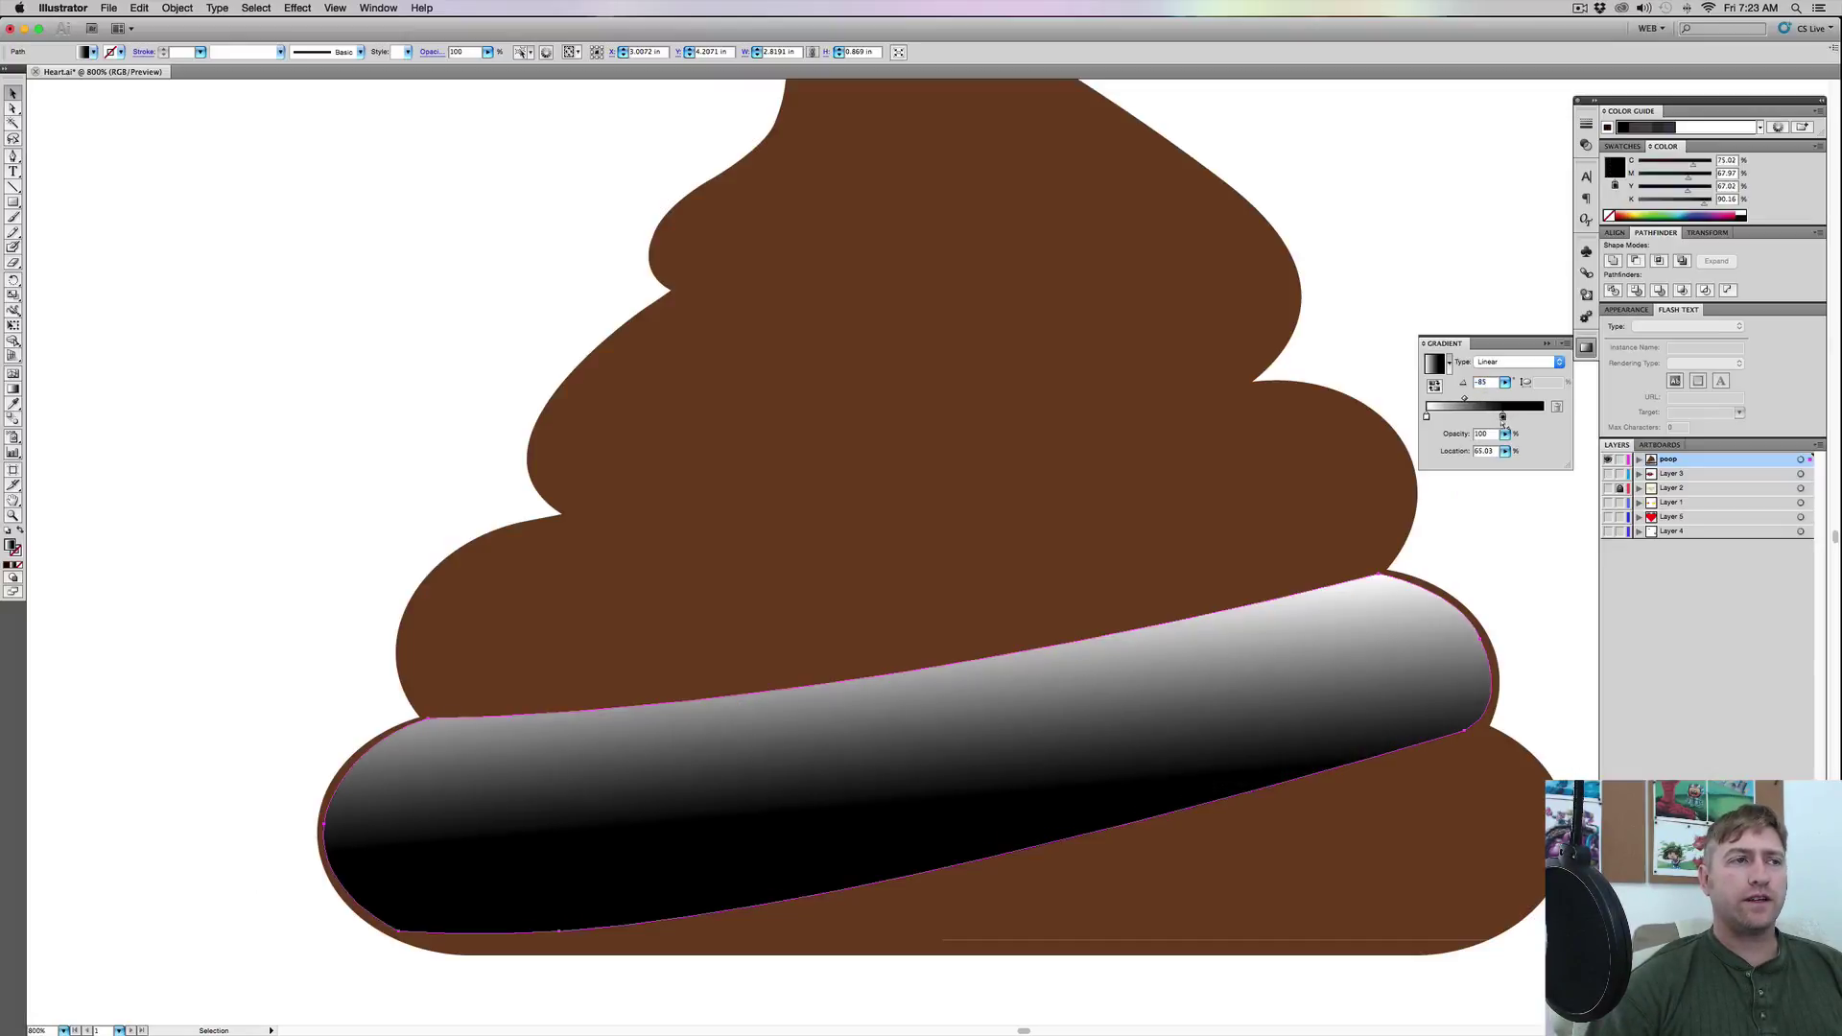
Set the gradient band's blending mode to Screen and deselect it
{"action": "left_click", "coordinate": [1459, 169]}
{"action": "left_click", "coordinate": [1586, 144]}
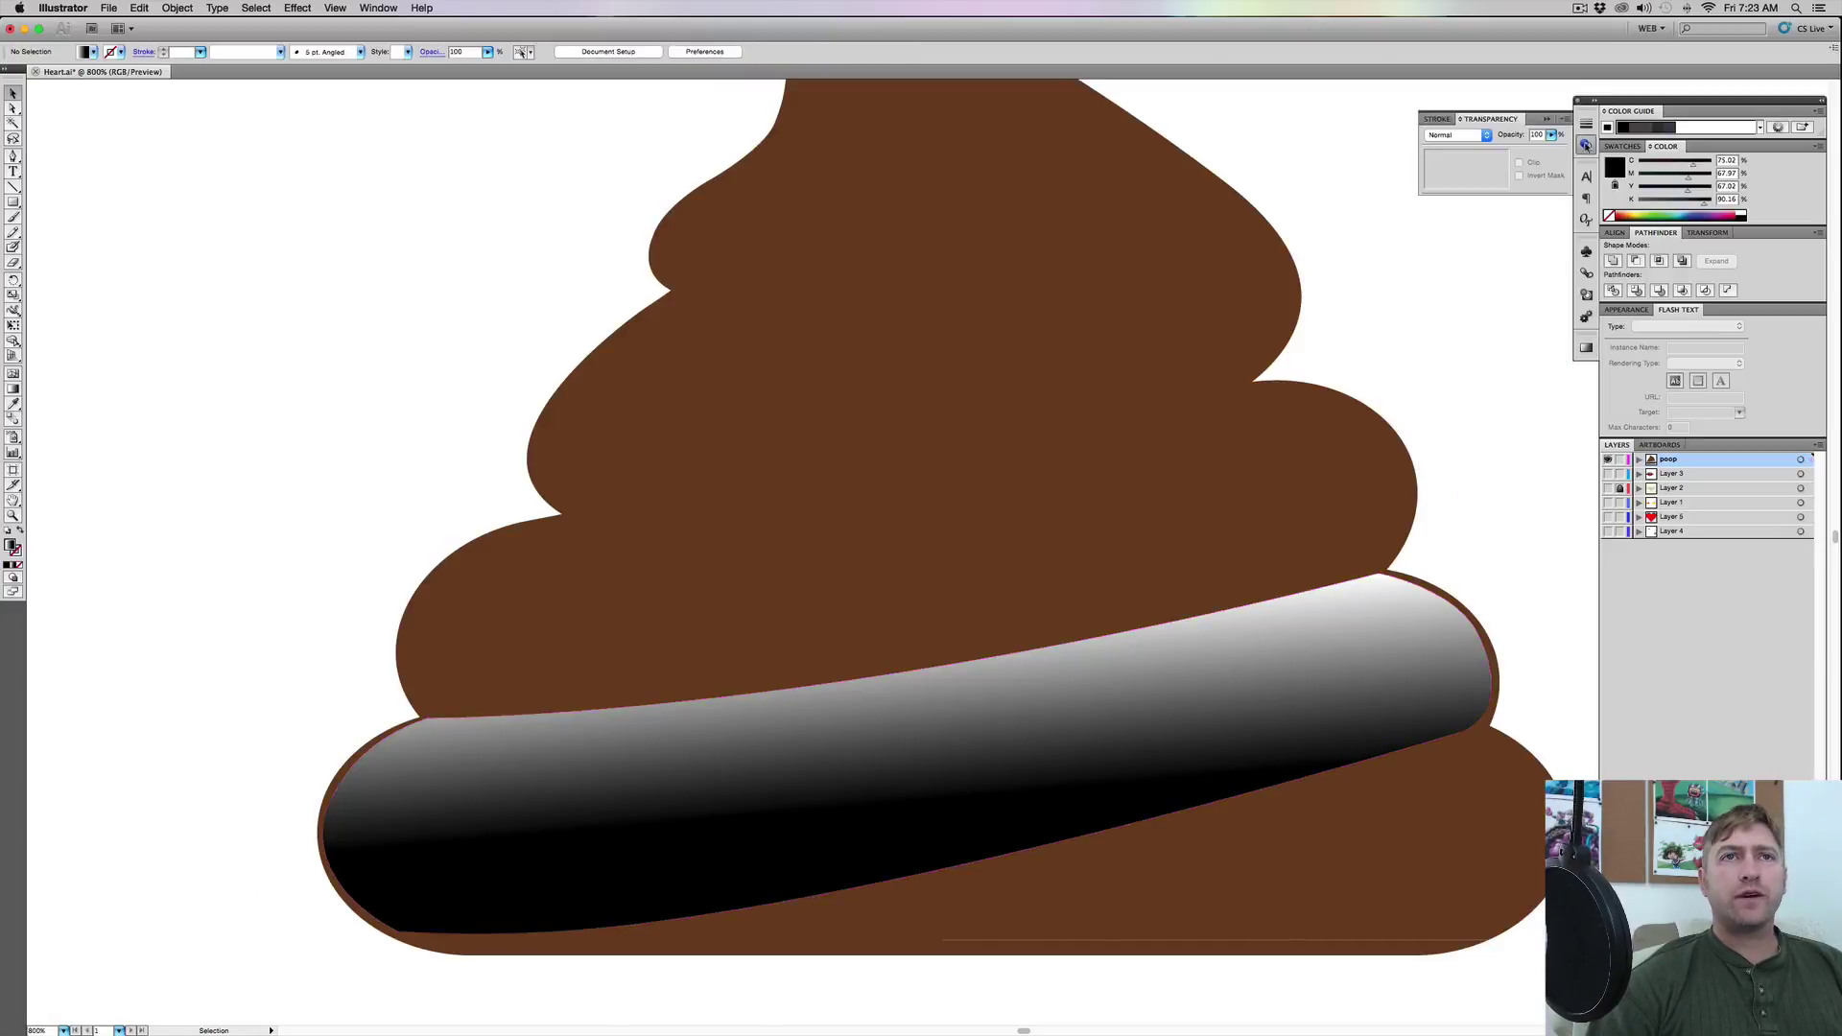
{"action": "left_click", "coordinate": [1485, 139]}
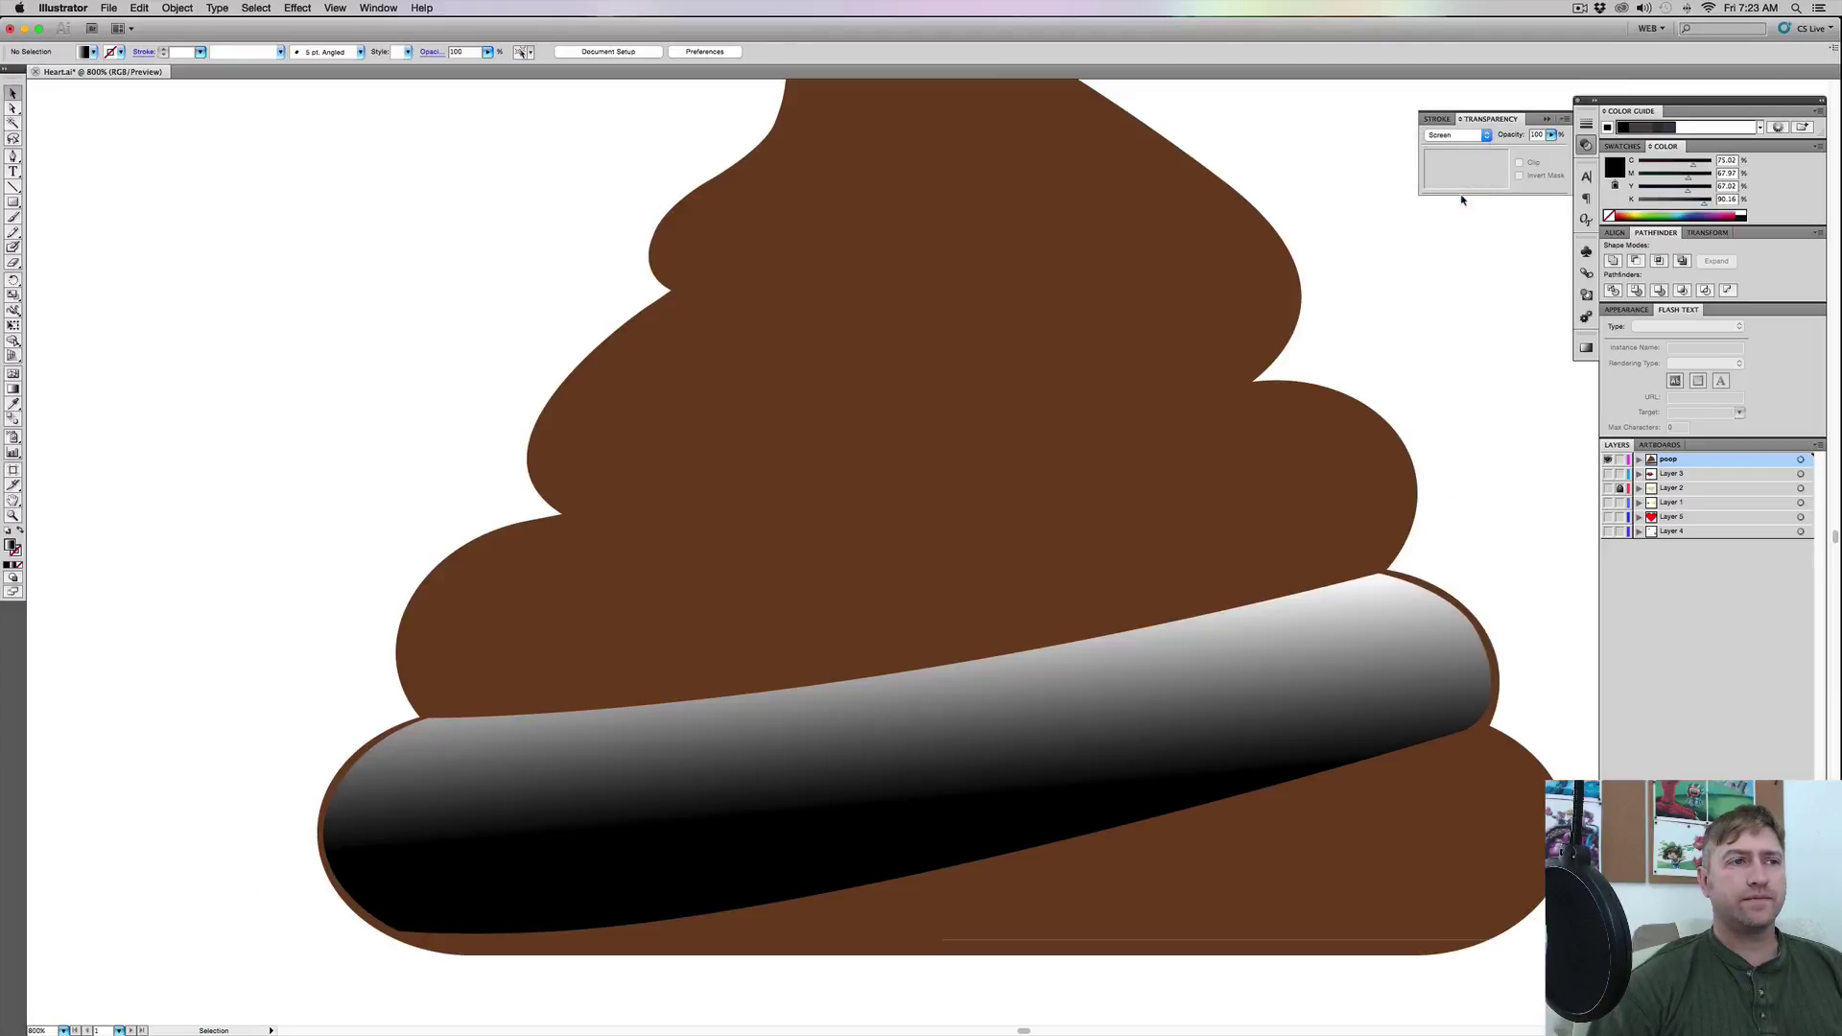
{"action": "left_click", "coordinate": [1414, 593]}
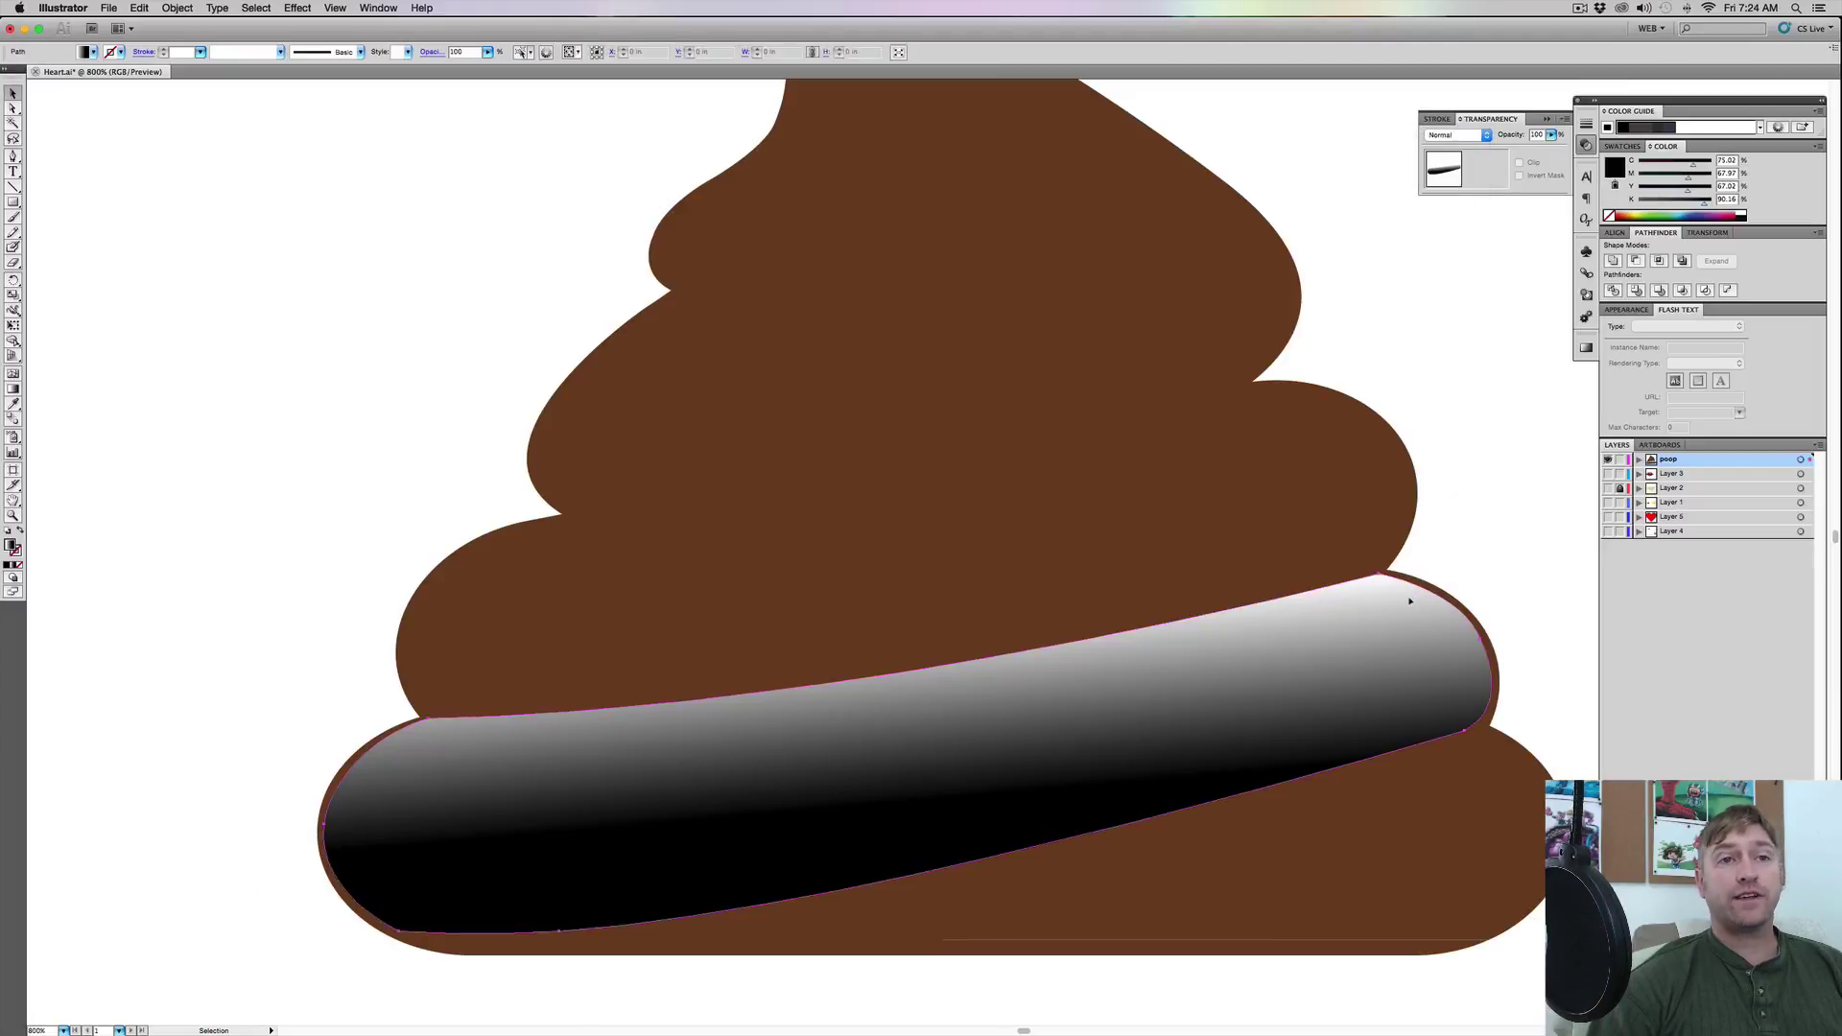
{"action": "left_click", "coordinate": [1487, 137]}
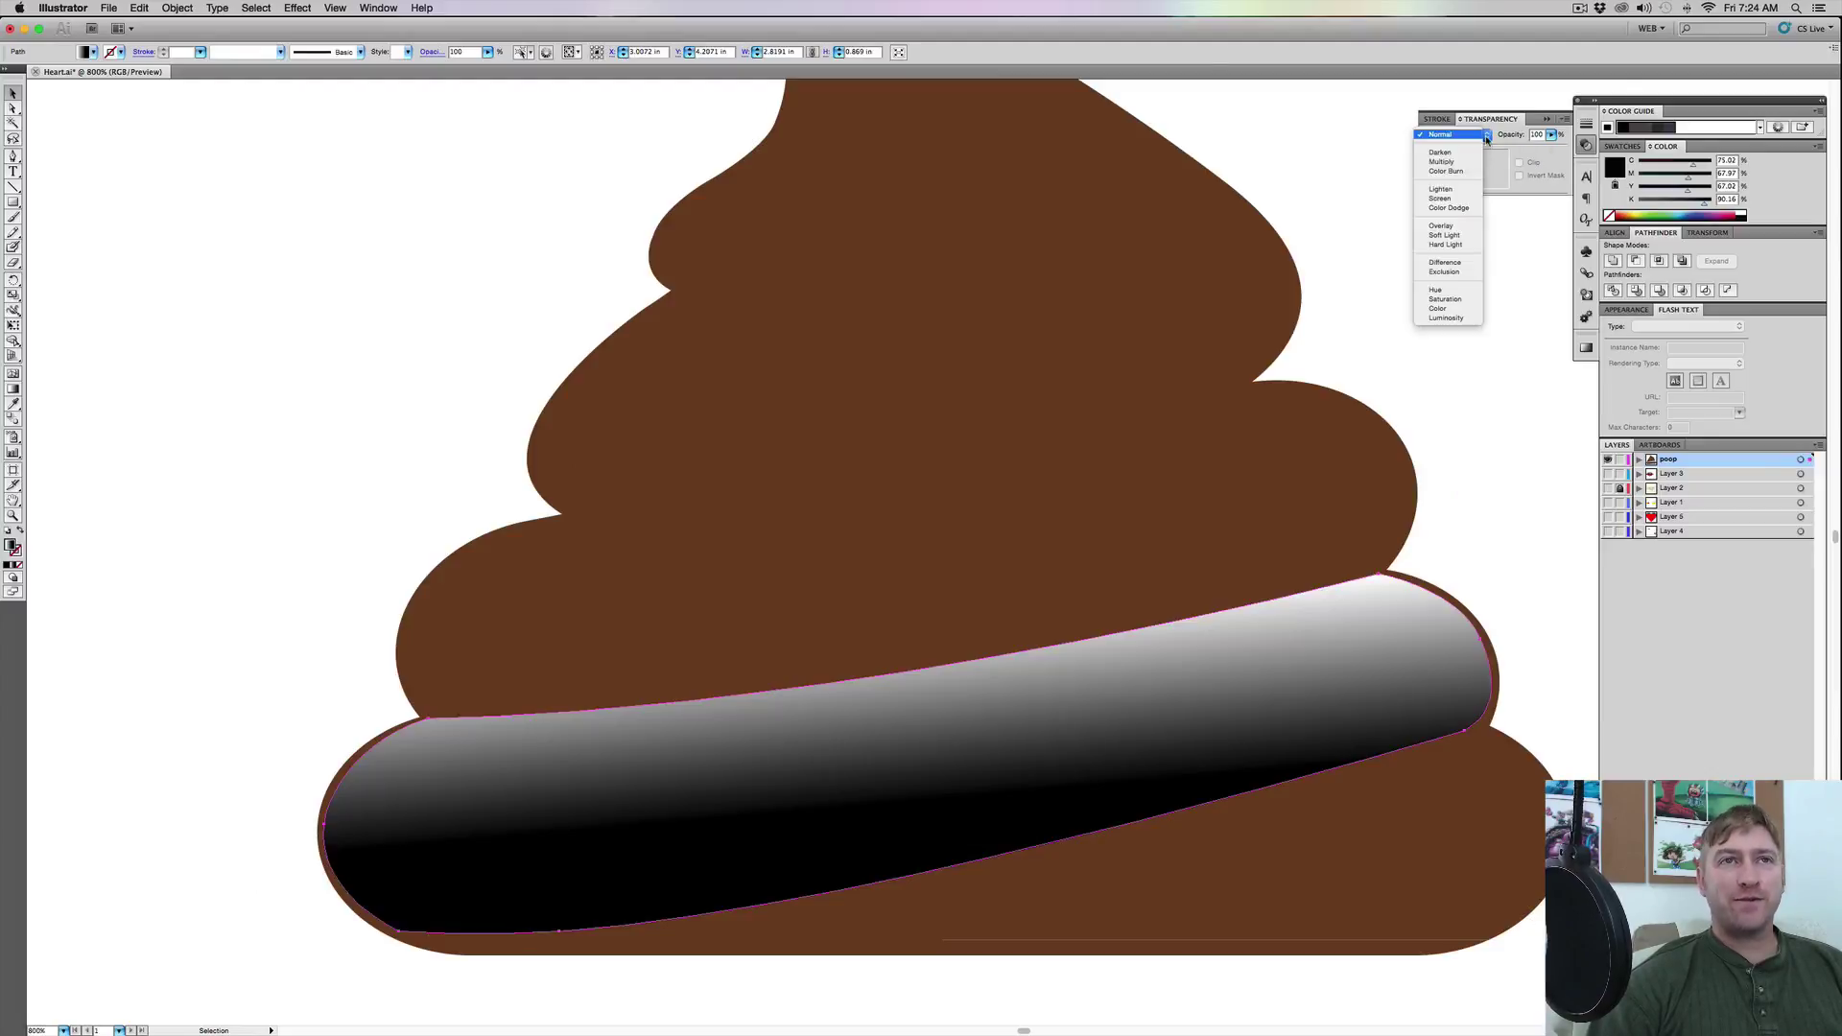
{"action": "left_click", "coordinate": [1459, 199]}
{"action": "left_click", "coordinate": [349, 370]}
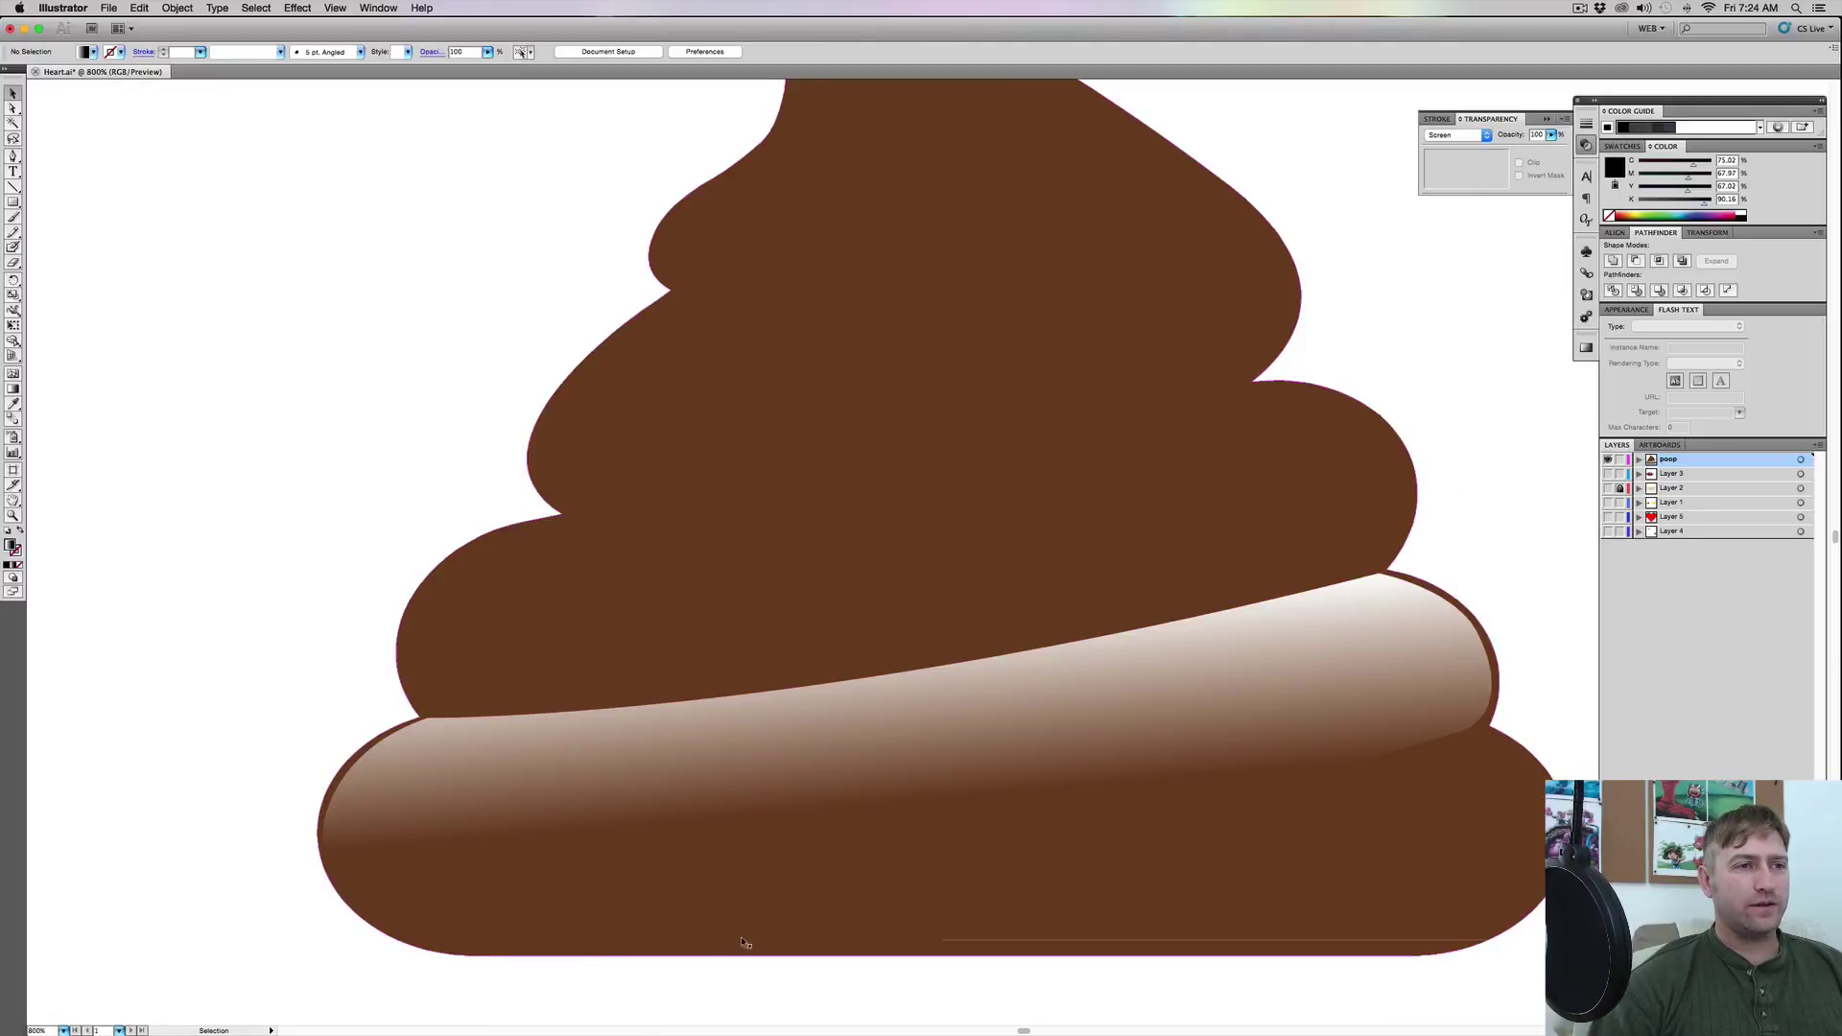
Using the Eraser tool with a smaller brush, carve a shallow curved dip into the left part of the shape's flat bottom edge
{"action": "scroll", "coordinate": [900, 969], "scroll_direction": "down", "scroll_amount": 5}
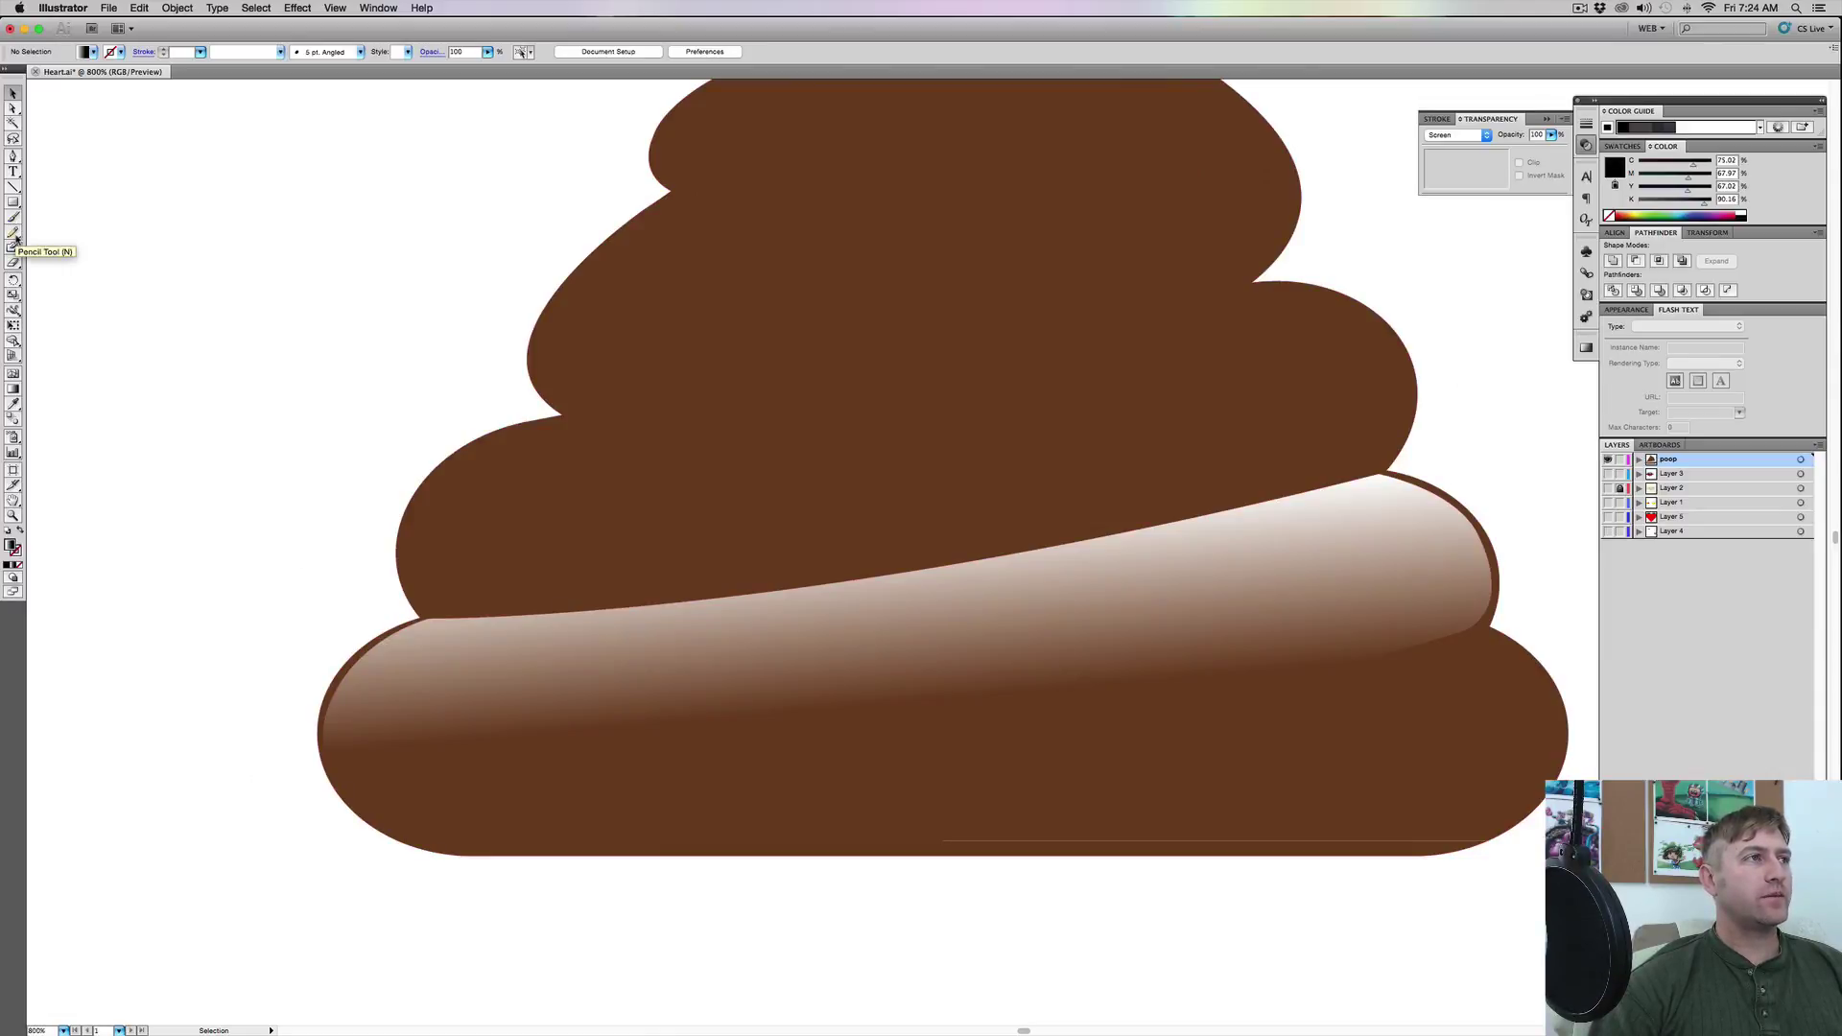
{"action": "left_click", "coordinate": [14, 265]}
{"action": "key", "text": "bracketleft"}
{"action": "key", "text": "bracketleft"}
{"action": "key", "text": "bracketleft"}
{"action": "key", "text": "bracketleft"}
{"action": "key", "text": "bracketleft"}
{"action": "key", "text": "bracketleft"}
{"action": "key", "text": "bracketleft"}
{"action": "key", "text": "bracketleft"}
{"action": "key", "text": "bracketleft"}
{"action": "key", "text": "bracketleft"}
{"action": "key", "text": "bracketleft"}
{"action": "key", "text": "bracketleft"}
{"action": "left_click_drag", "start_coordinate": [549, 903], "coordinate": [822, 925]}
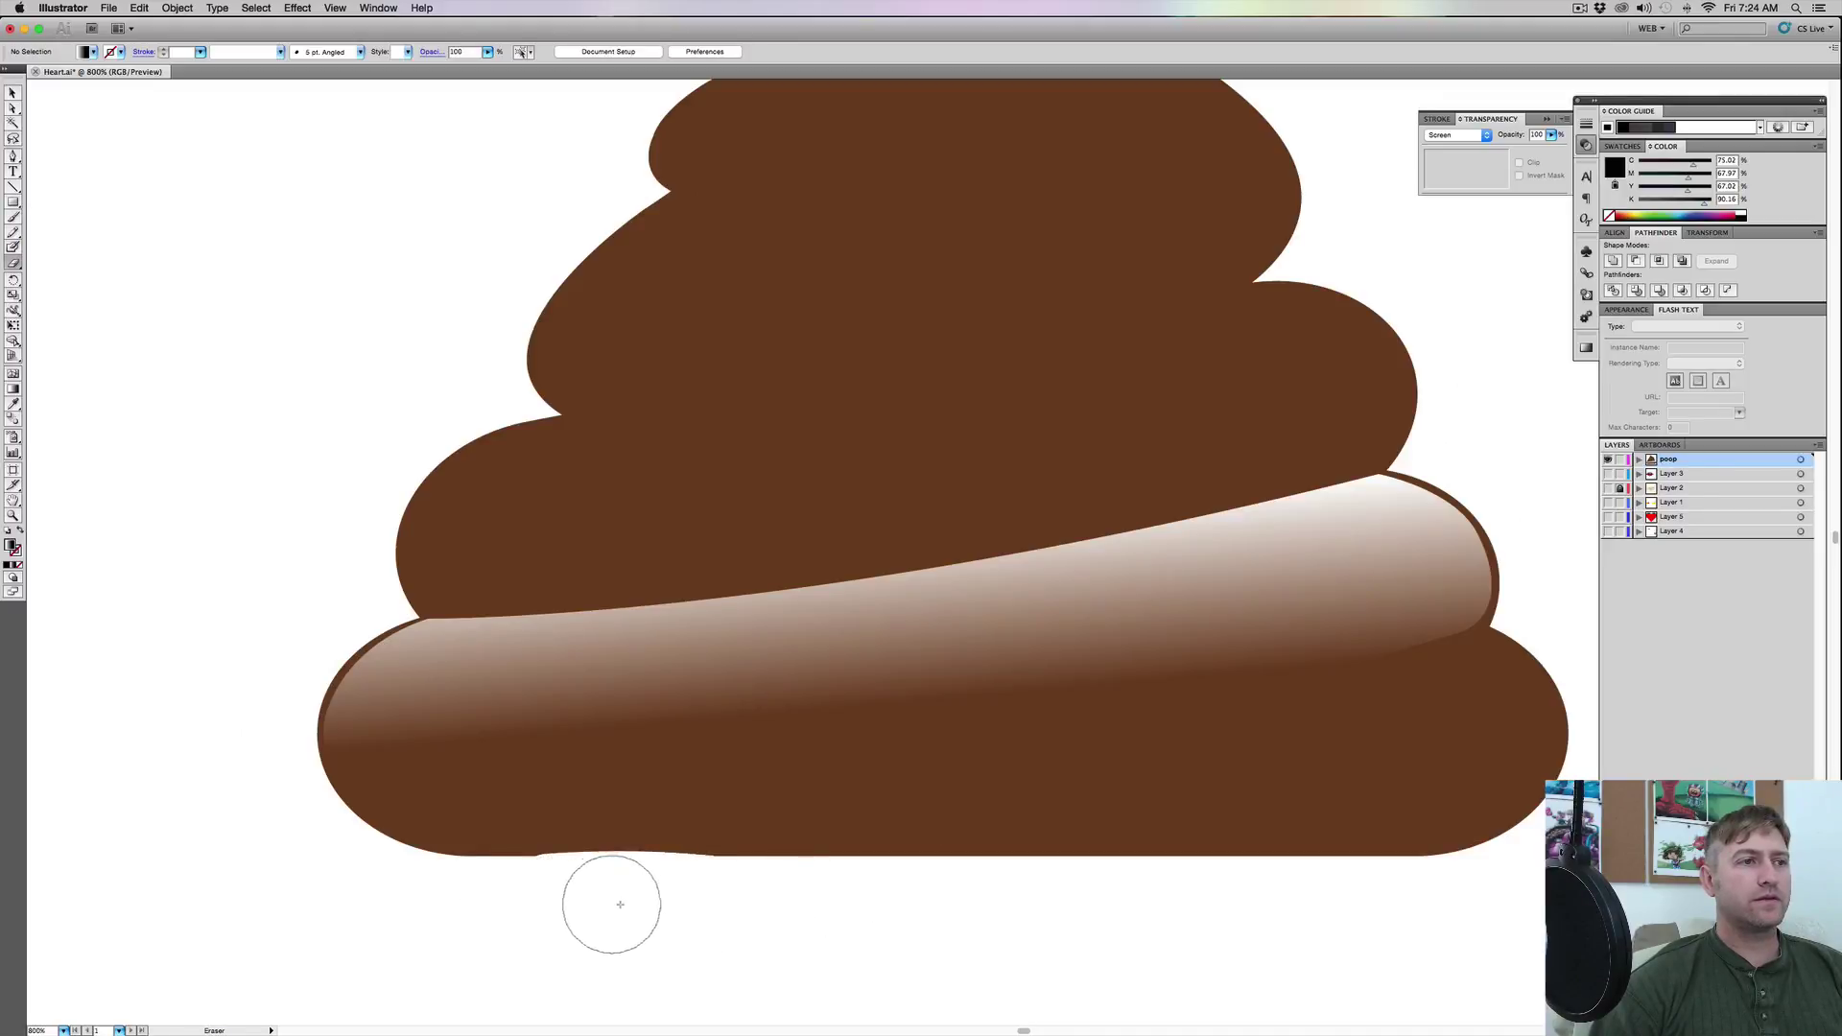
{"action": "left_click_drag", "start_coordinate": [563, 901], "coordinate": [843, 910]}
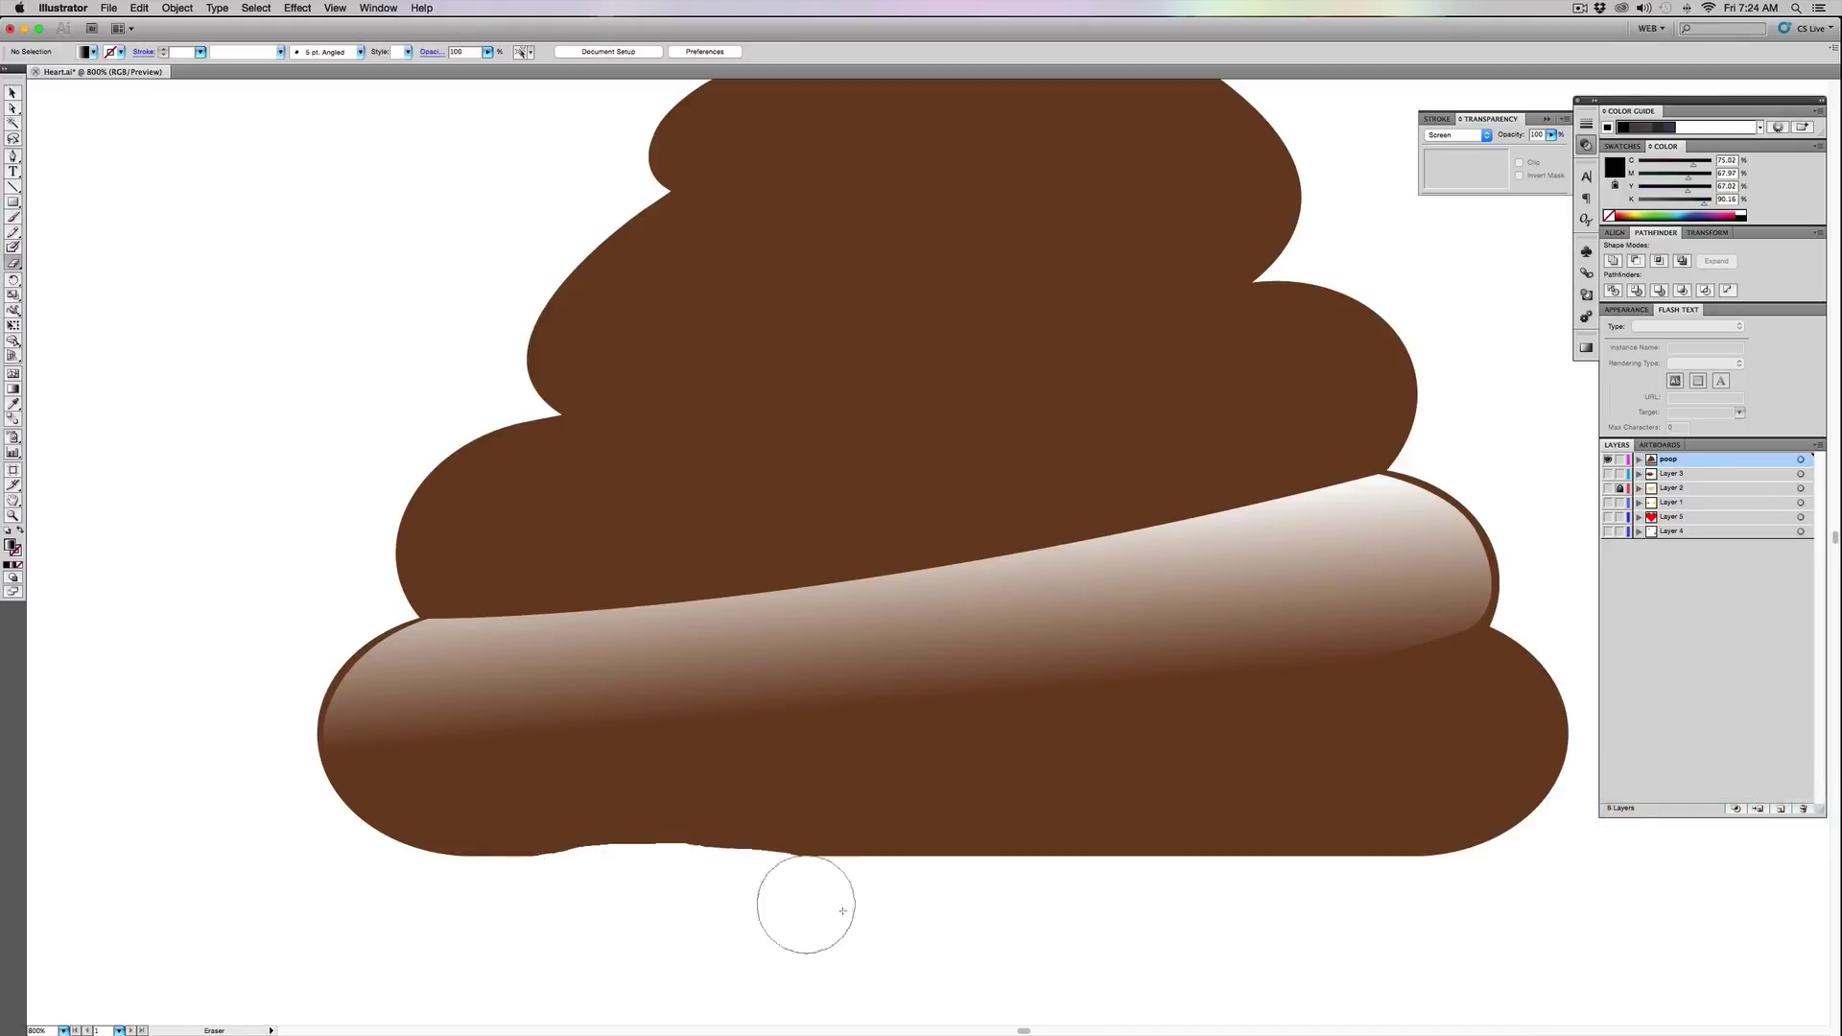
{"action": "left_click_drag", "start_coordinate": [572, 901], "coordinate": [815, 907]}
{"action": "mouse_move", "coordinate": [684, 891]}
{"action": "left_mouse_down"}
{"action": "mouse_move", "coordinate": [935, 917]}
{"action": "mouse_move", "coordinate": [551, 917]}
{"action": "mouse_move", "coordinate": [693, 887]}
{"action": "mouse_move", "coordinate": [786, 908]}
{"action": "mouse_move", "coordinate": [673, 884]}
{"action": "mouse_move", "coordinate": [557, 908]}
{"action": "mouse_move", "coordinate": [594, 922]}
{"action": "mouse_move", "coordinate": [591, 897]}
{"action": "mouse_move", "coordinate": [756, 896]}
{"action": "mouse_move", "coordinate": [663, 884]}
{"action": "mouse_move", "coordinate": [540, 909]}
{"action": "mouse_move", "coordinate": [687, 883]}
{"action": "mouse_move", "coordinate": [810, 904]}
{"action": "left_mouse_up"}
{"action": "key", "text": "v"}
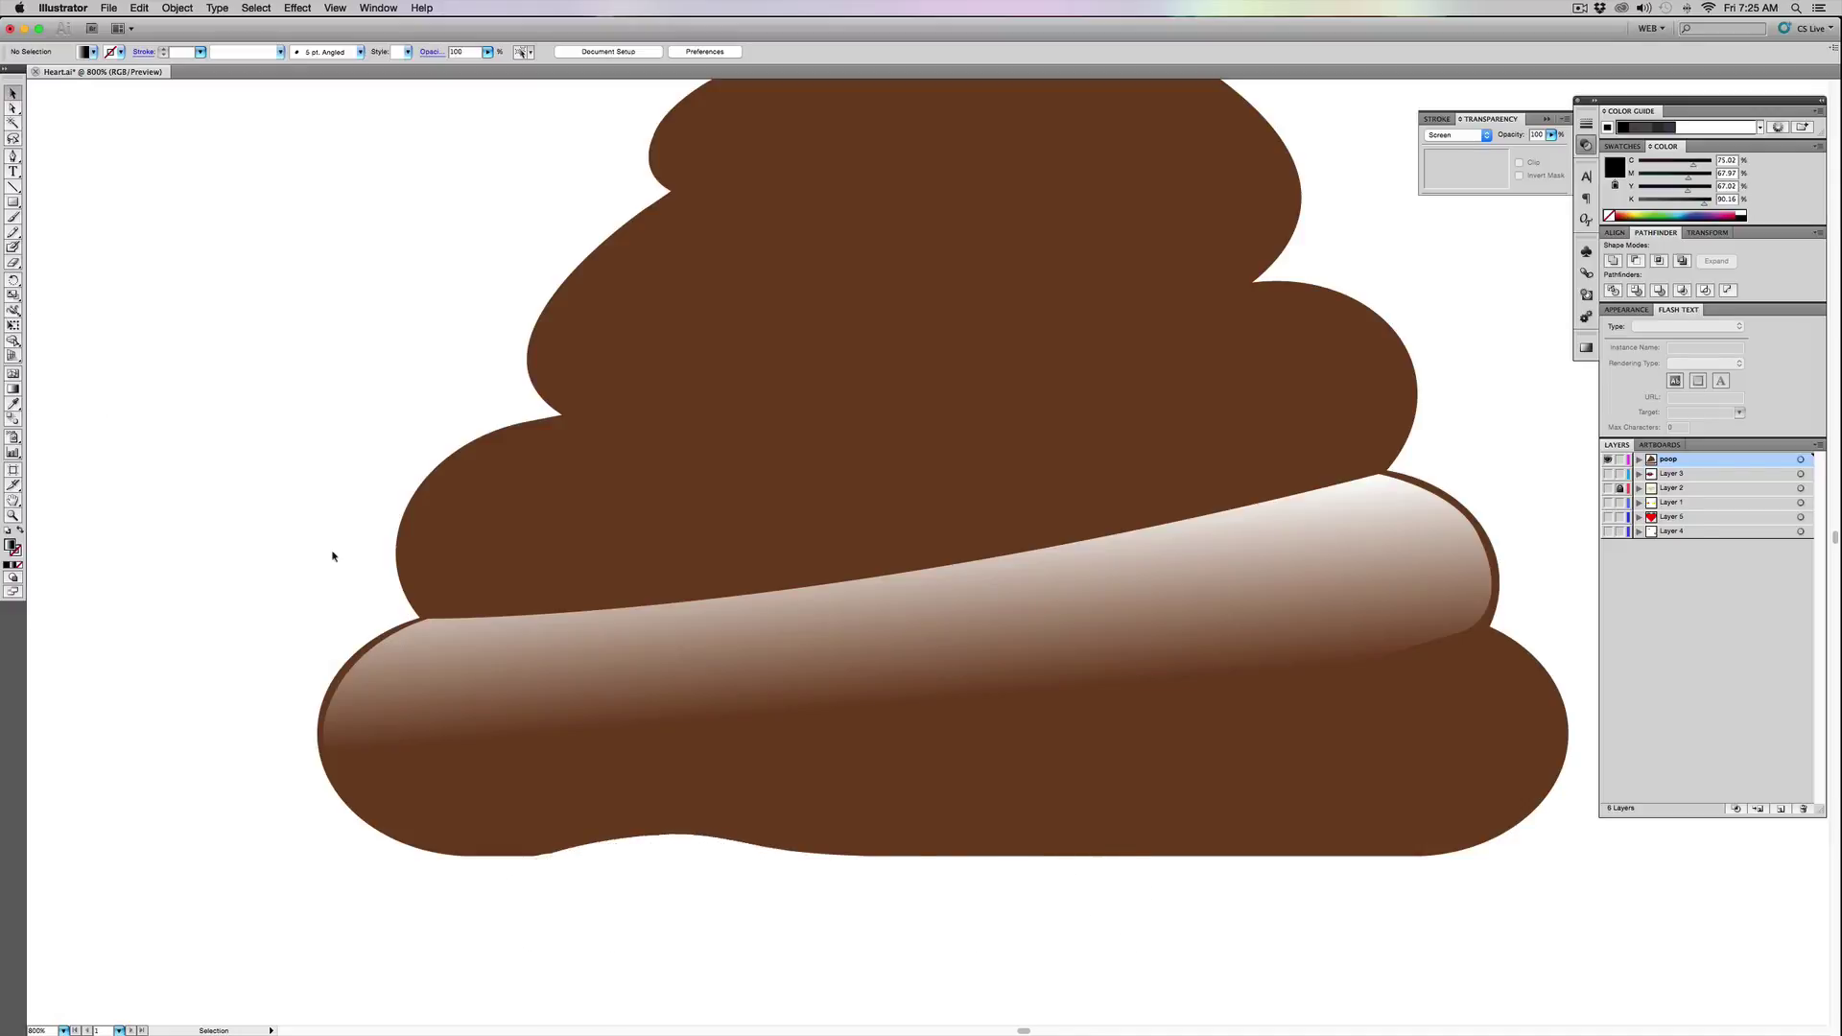
Select the Screen-mode highlight band, lower its opacity and deselect it
{"action": "key", "text": "super+minus"}
{"action": "left_click", "coordinate": [911, 614]}
{"action": "left_click_drag", "start_coordinate": [1551, 134], "coordinate": [1529, 151]}
{"action": "left_click", "coordinate": [621, 502]}
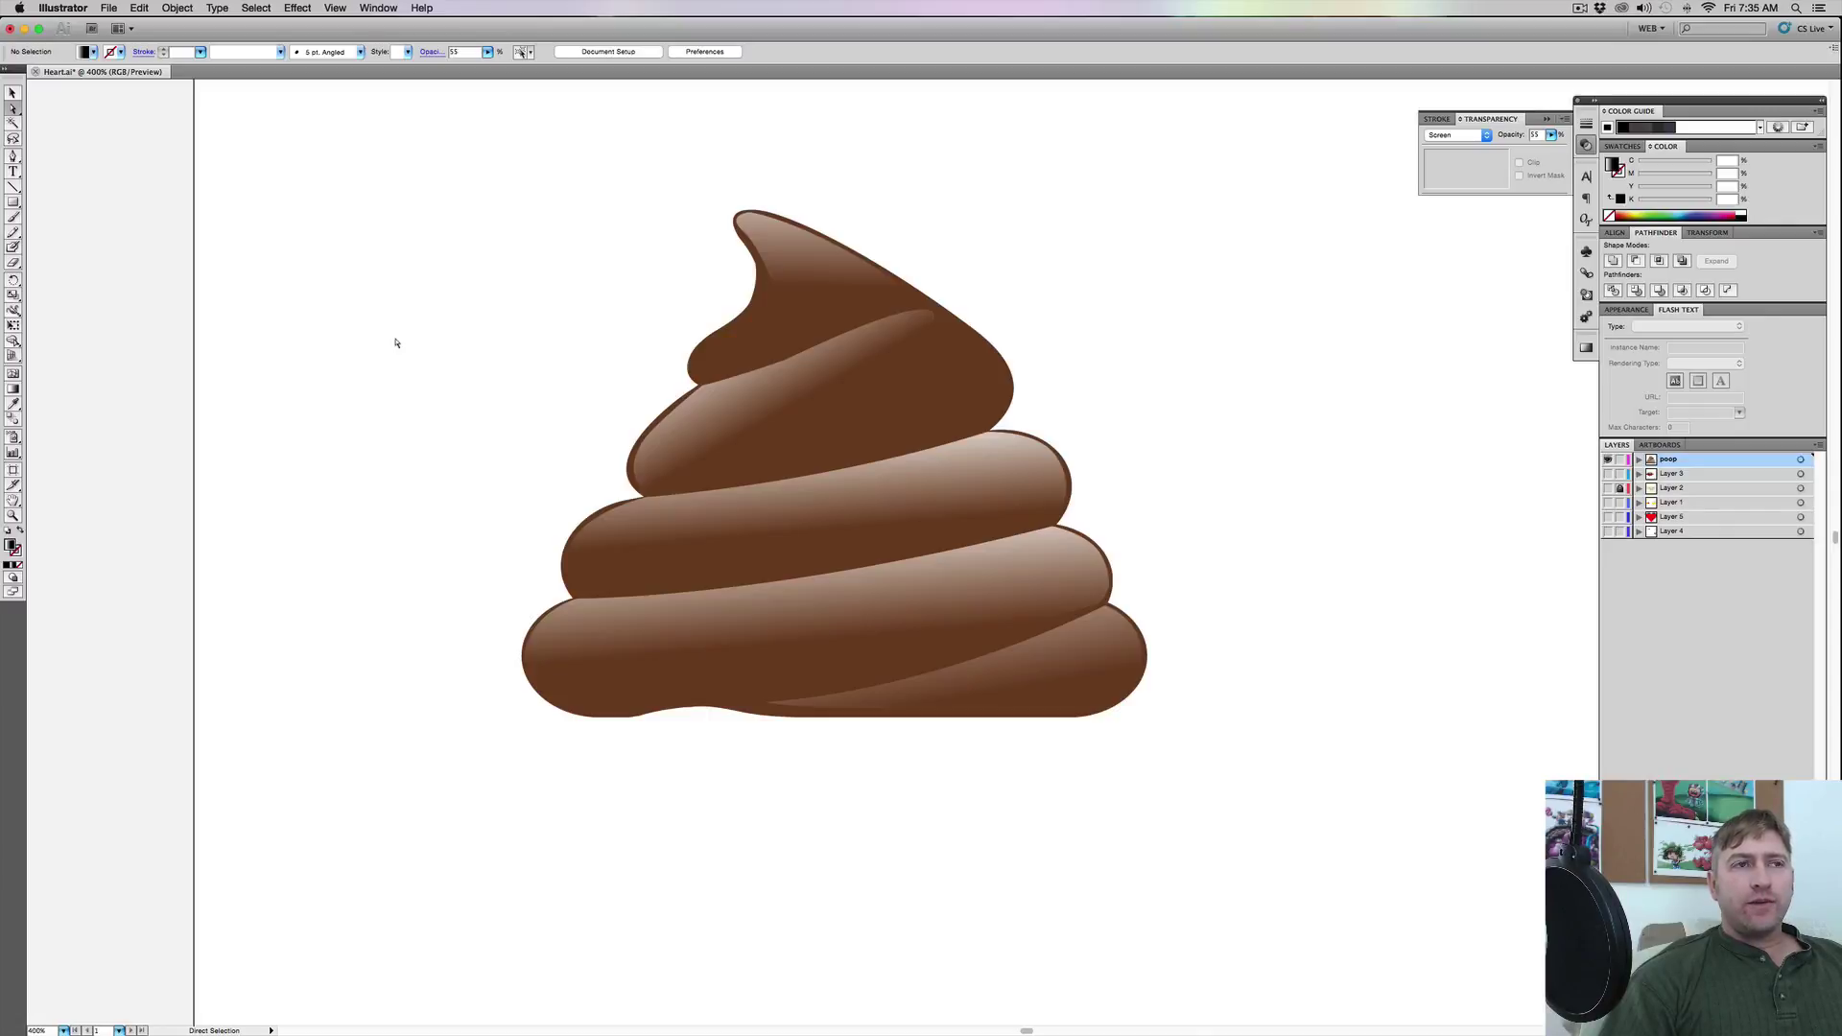
Reselect the long highlight starting at the lower left and reduce its opacity further for a subtler sheen
{"action": "left_click", "coordinate": [652, 672]}
{"action": "left_click", "coordinate": [1553, 135]}
{"action": "left_click_drag", "start_coordinate": [1526, 151], "coordinate": [1519, 151]}
{"action": "key", "text": "Return"}
{"action": "left_click", "coordinate": [1550, 136]}
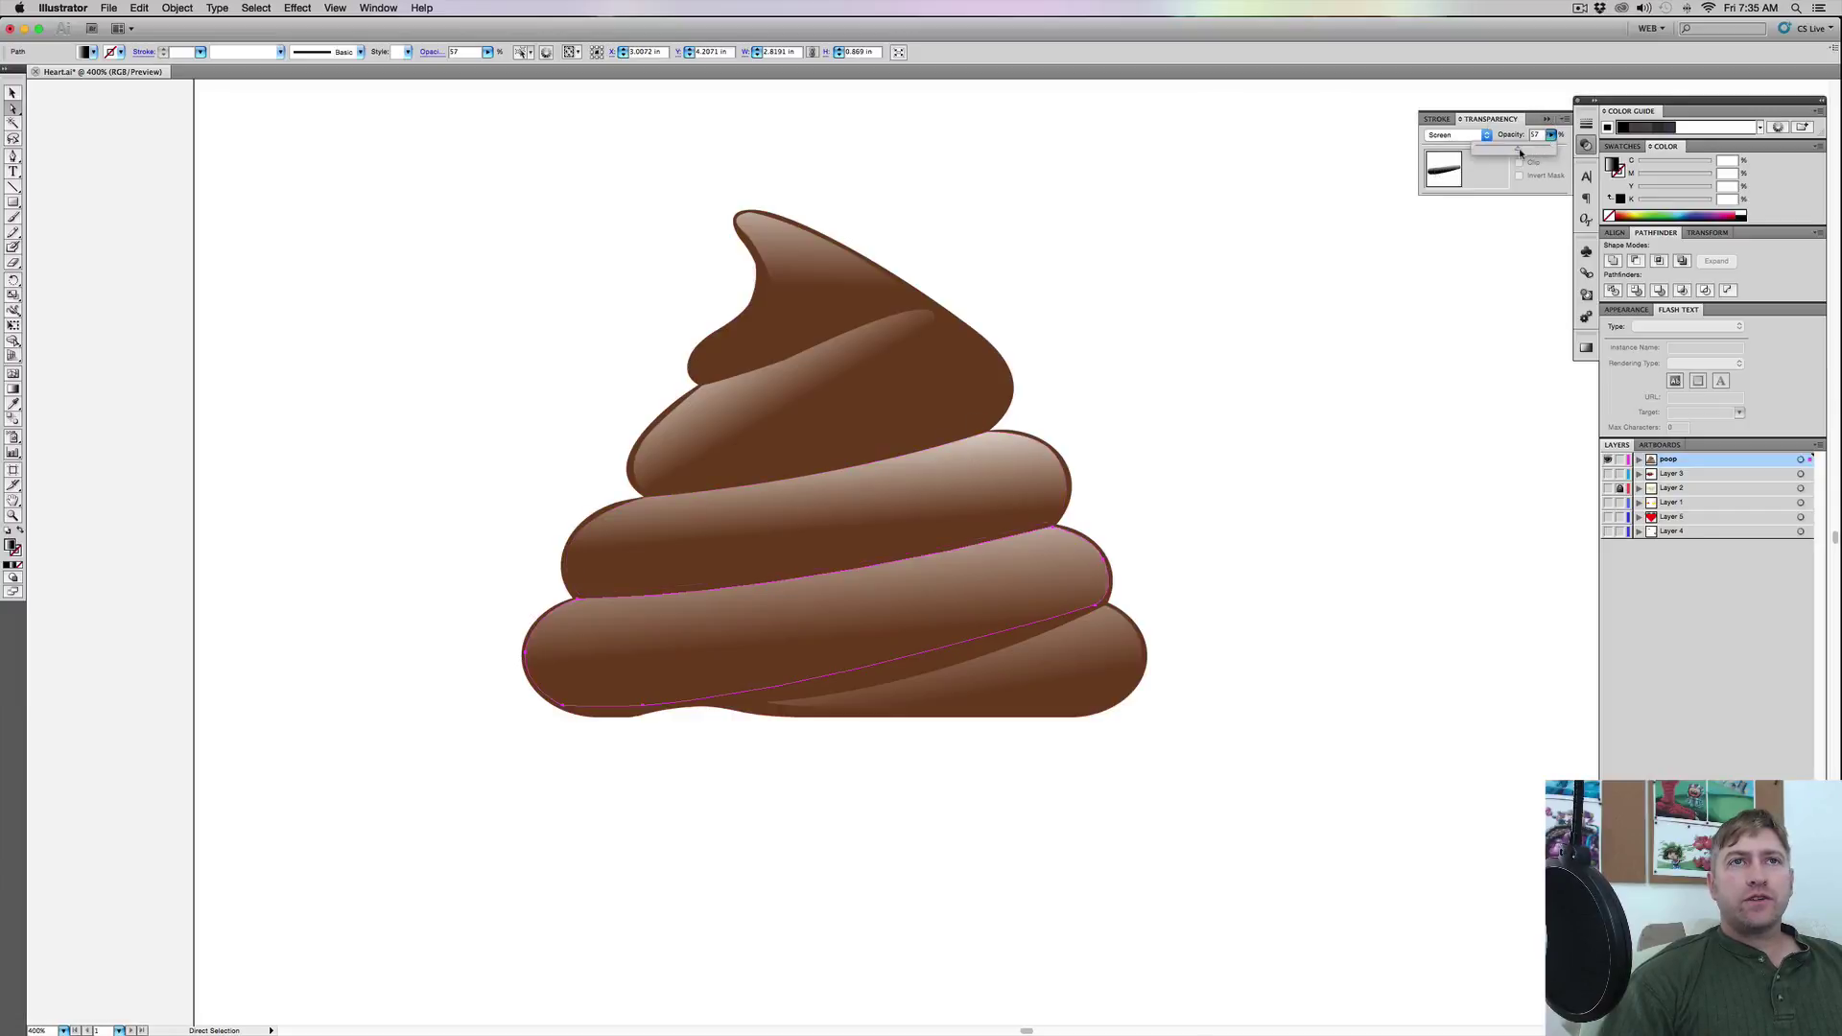
{"action": "left_click_drag", "start_coordinate": [1514, 152], "coordinate": [1513, 152]}
Select the highlight on the upper of the two long bands, lower its opacity and deselect it
{"action": "left_click", "coordinate": [1010, 494]}
{"action": "left_click", "coordinate": [1549, 135]}
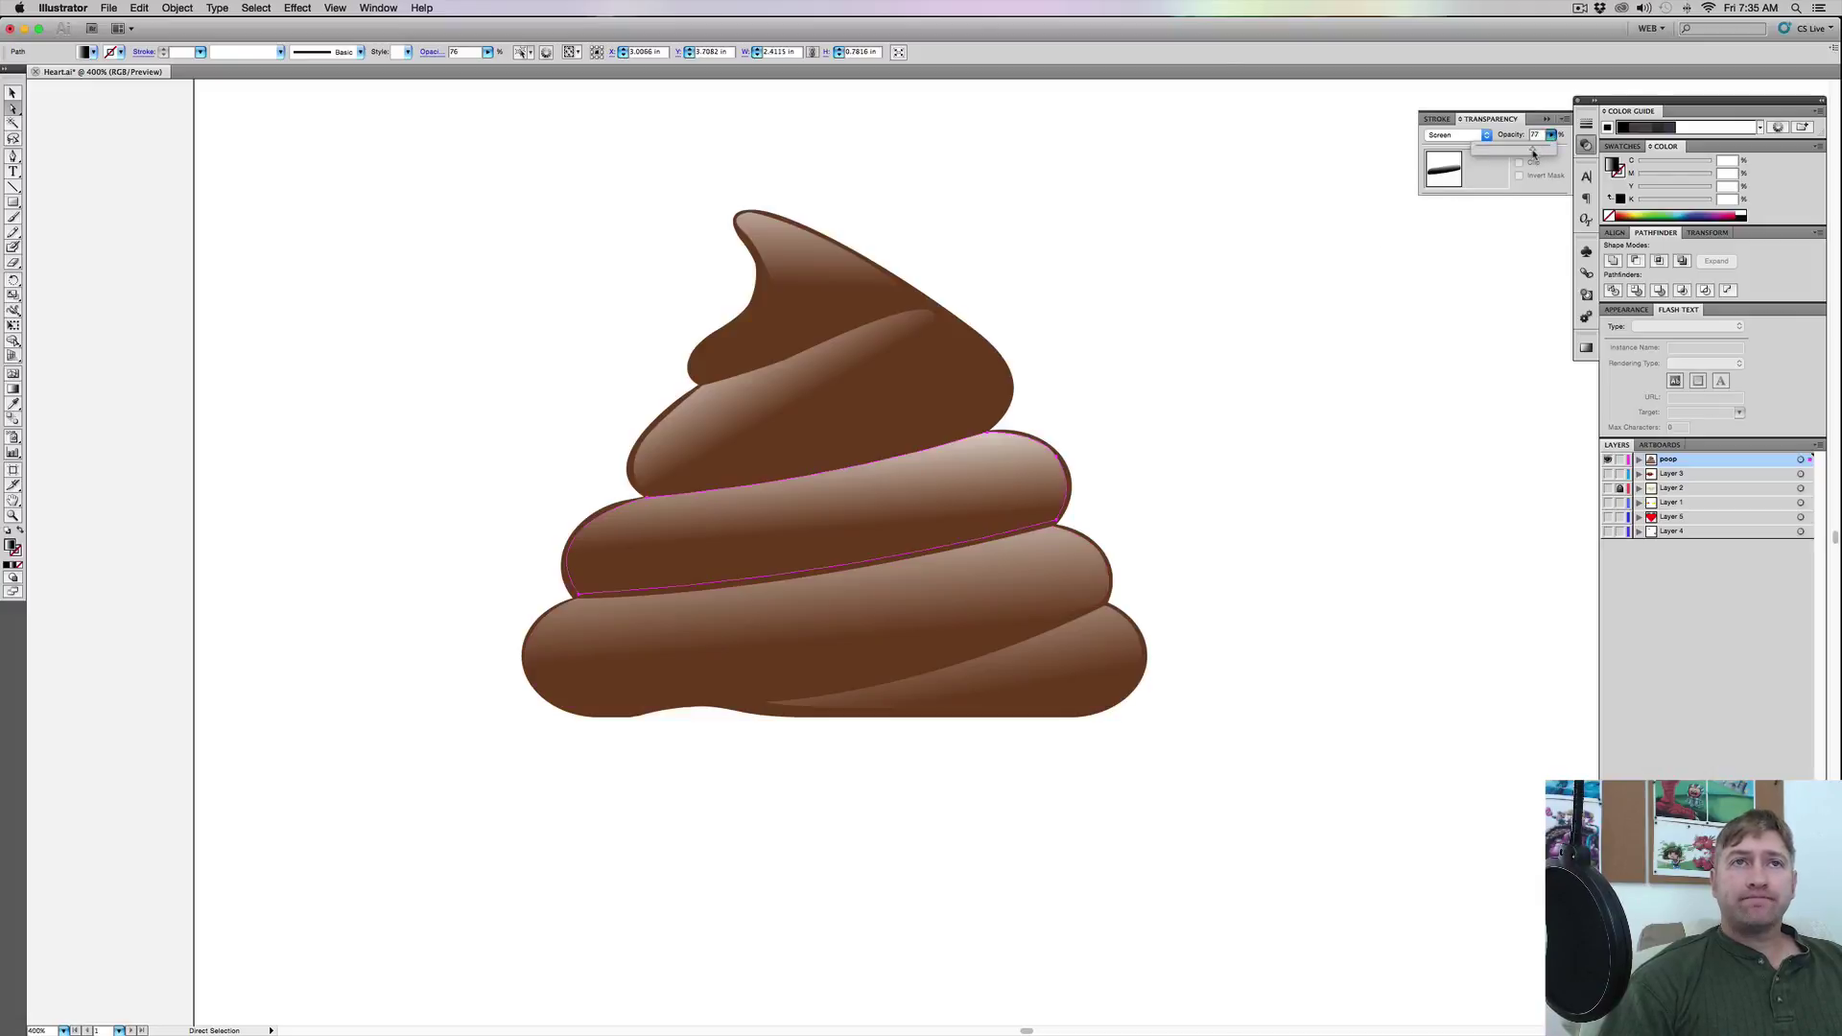
{"action": "left_click", "coordinate": [36, 202]}
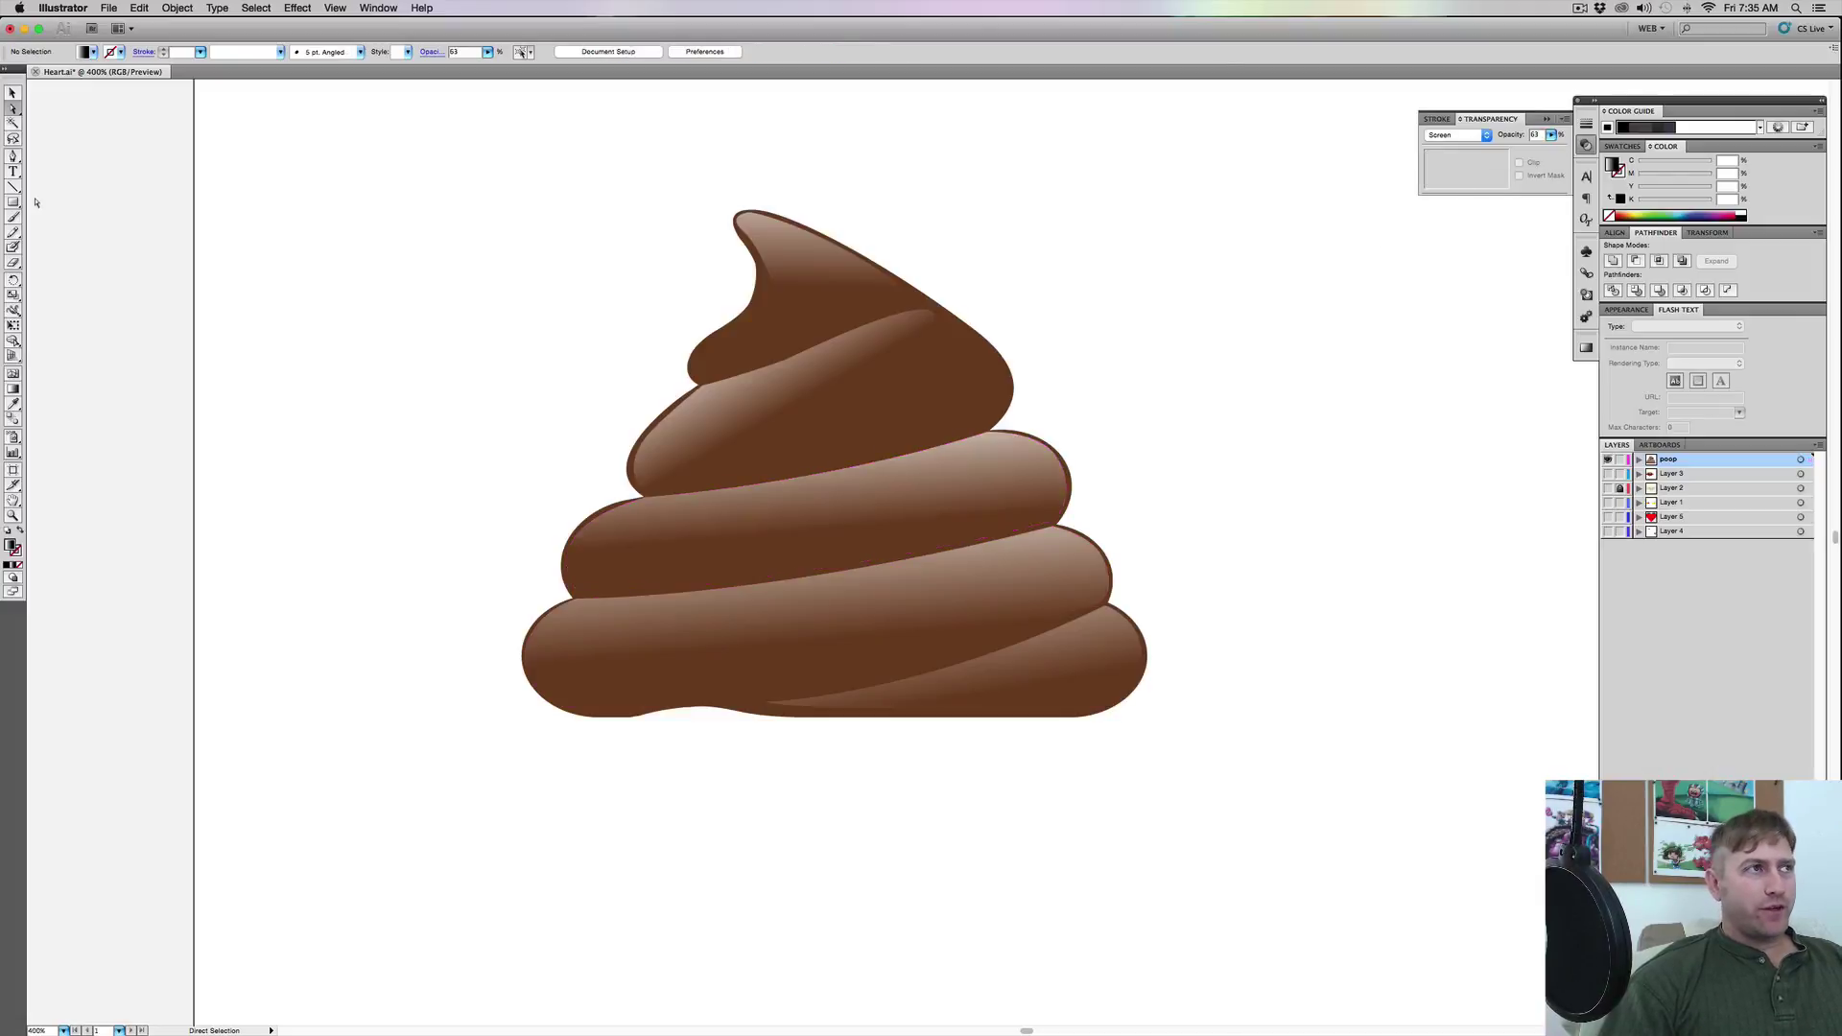
Draw an upright ellipse about 0.55 in wide and 0.75 in high over the left side of the swirl as an eye
{"action": "left_click", "coordinate": [21, 203]}
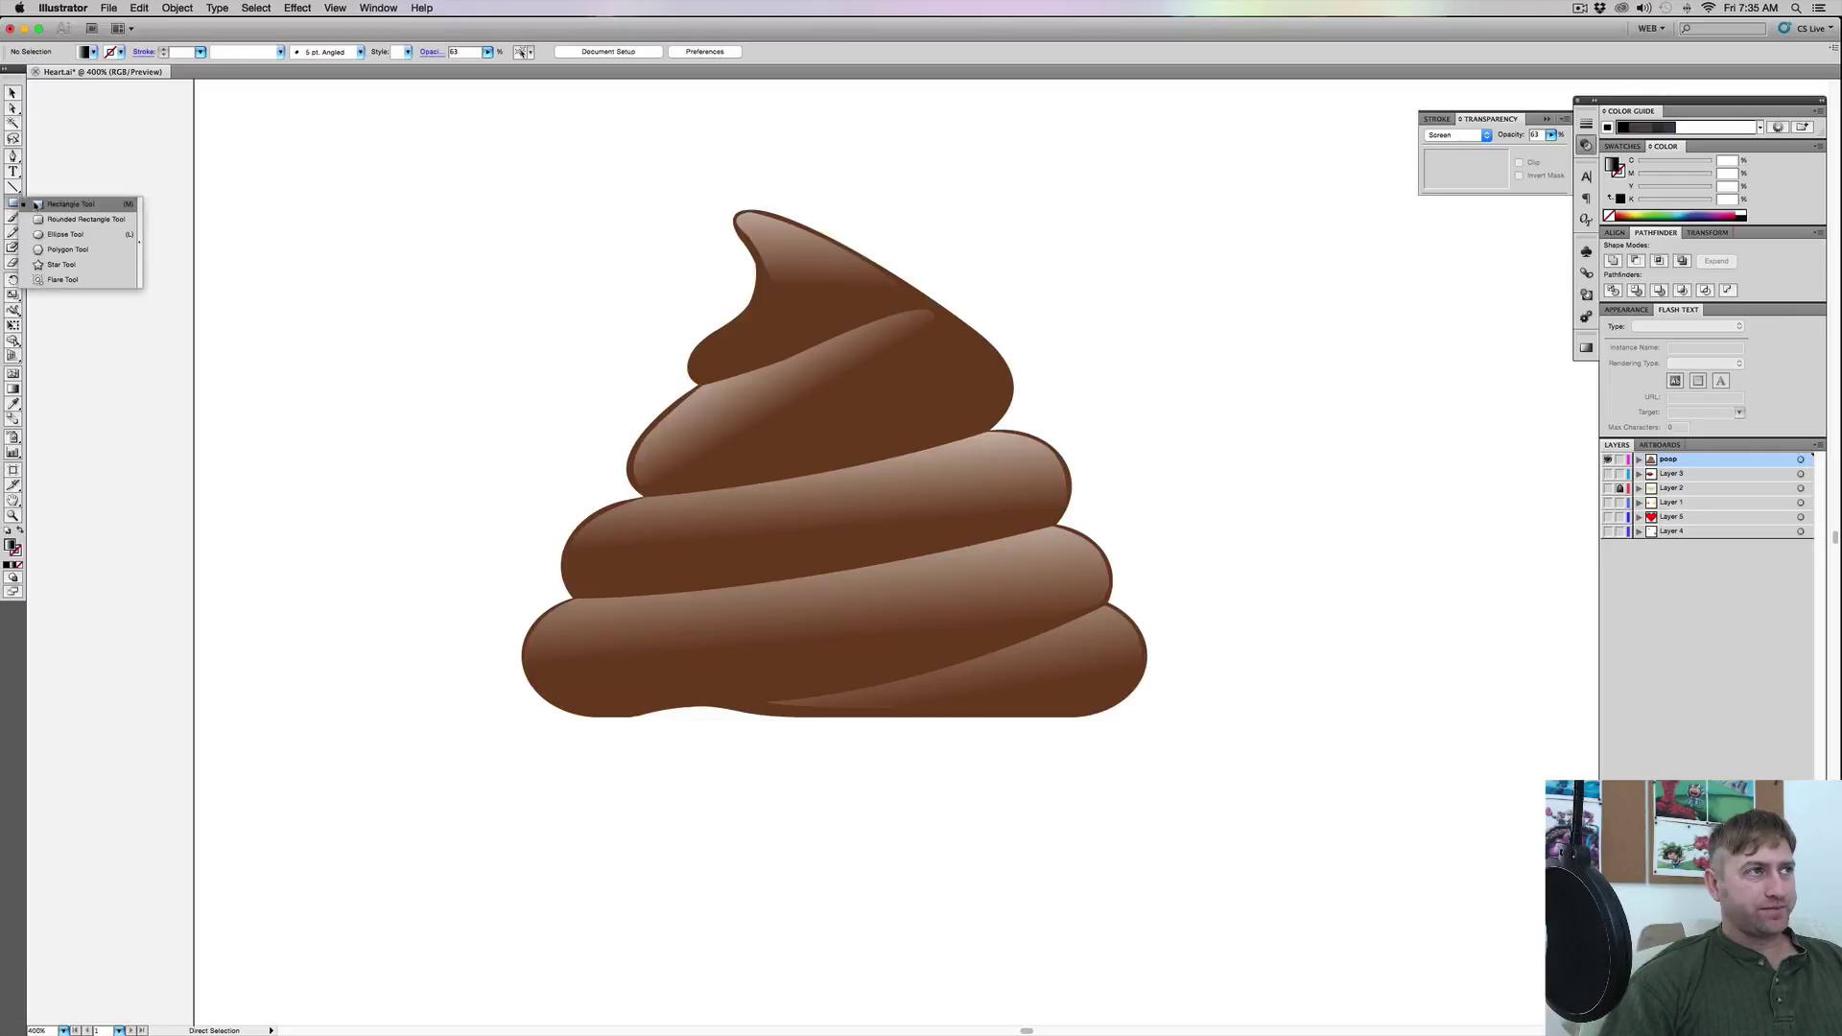
{"action": "left_click", "coordinate": [43, 233]}
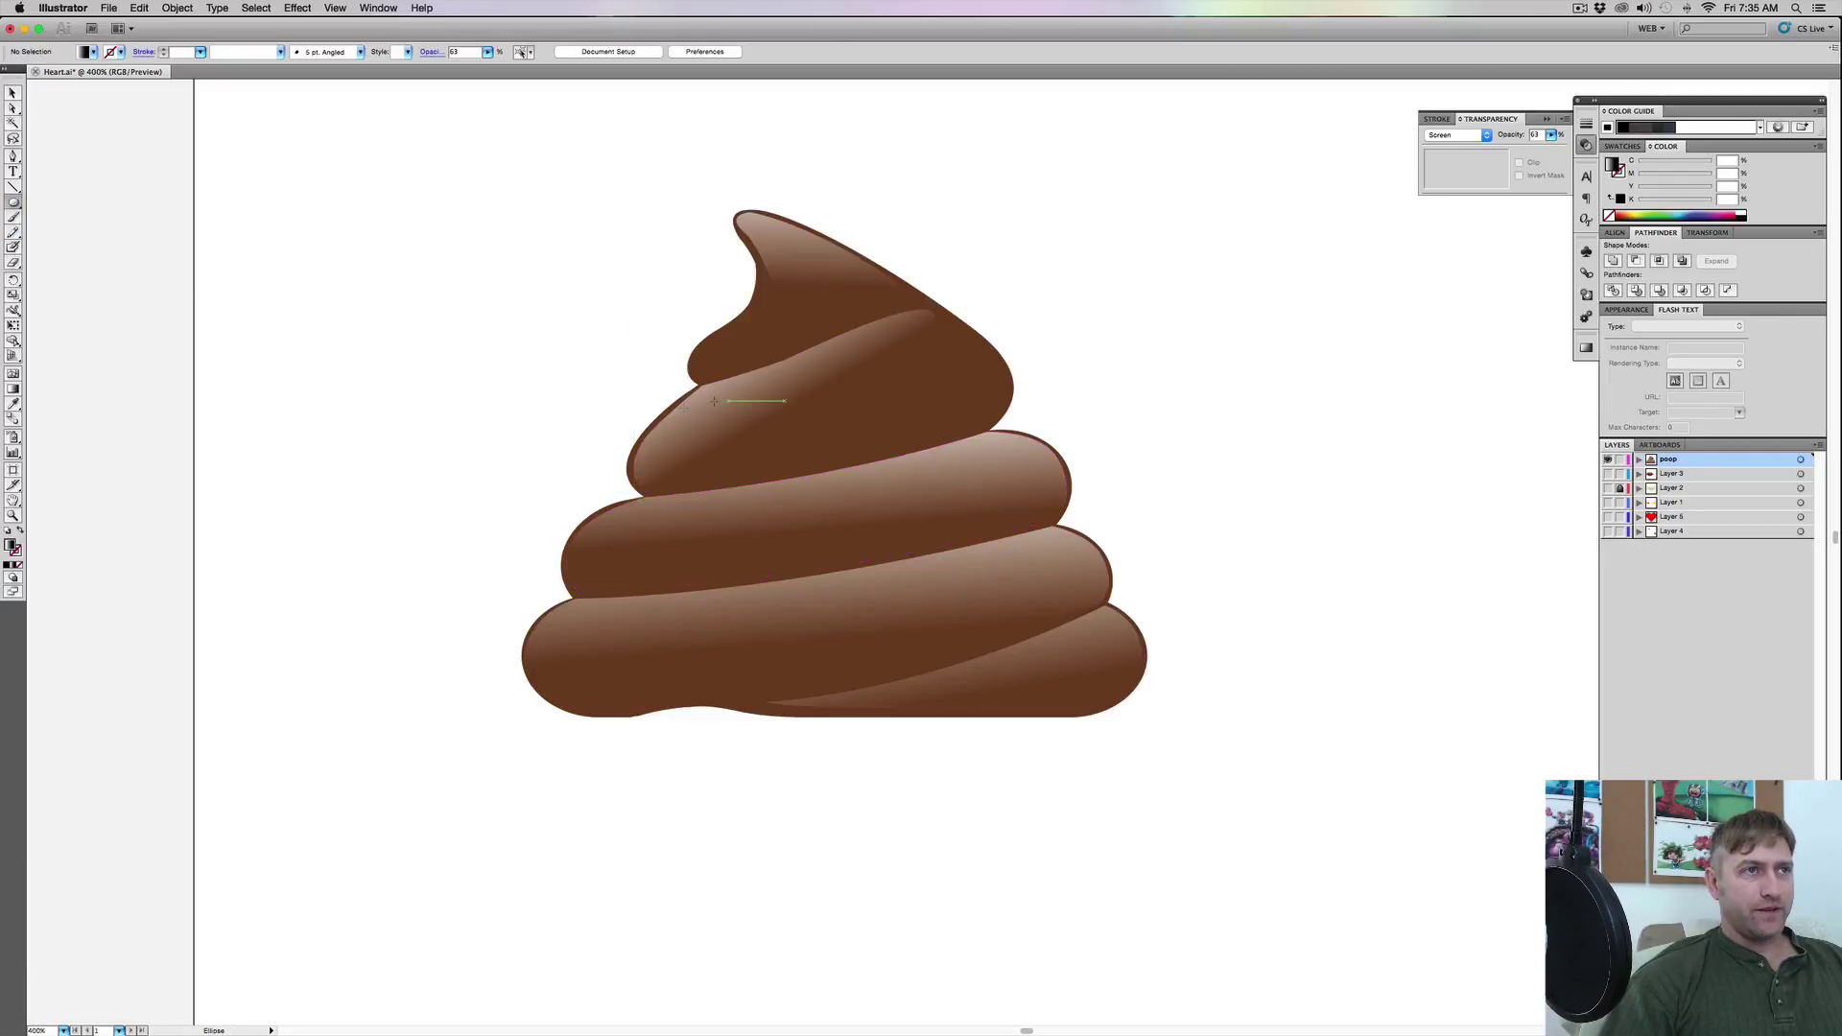
{"action": "left_click_drag", "start_coordinate": [694, 410], "coordinate": [809, 562]}
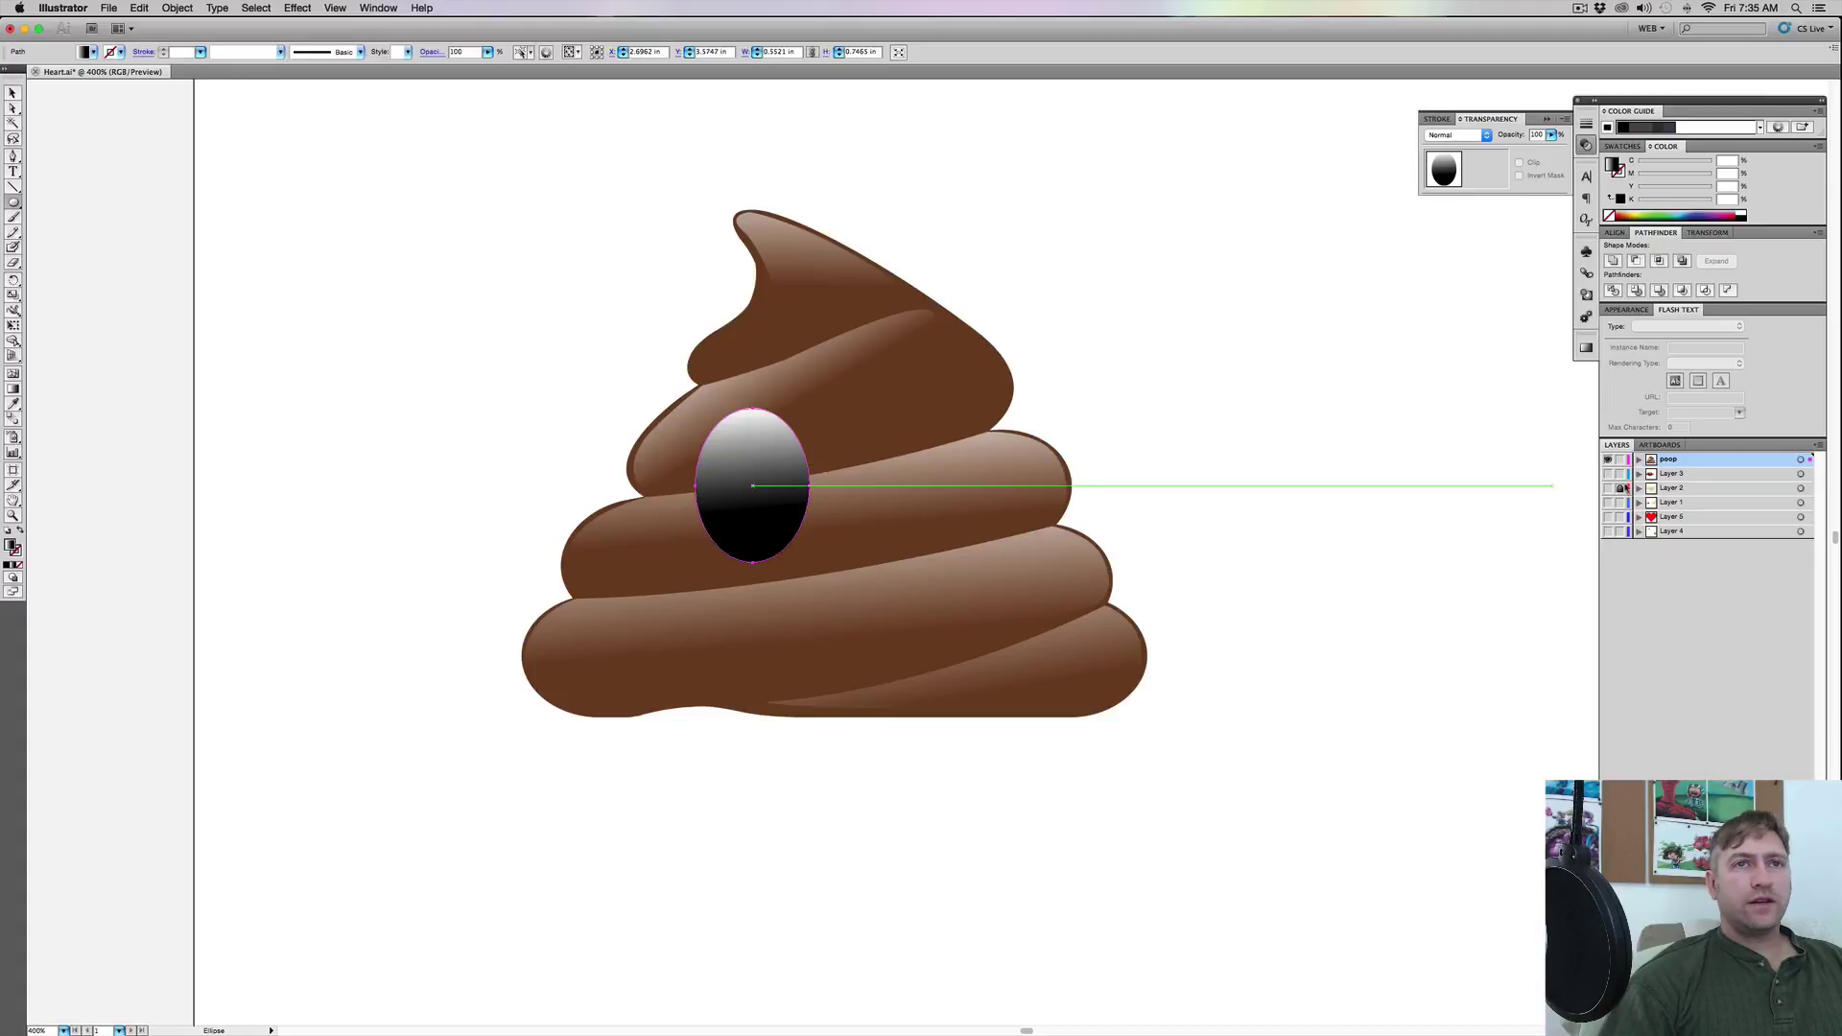
Recolour the ellipse's black gradient stop to grey (153, 153, 153) and rearrange the stops so grey fades downward to white at about 73%
{"action": "left_click", "coordinate": [1587, 349]}
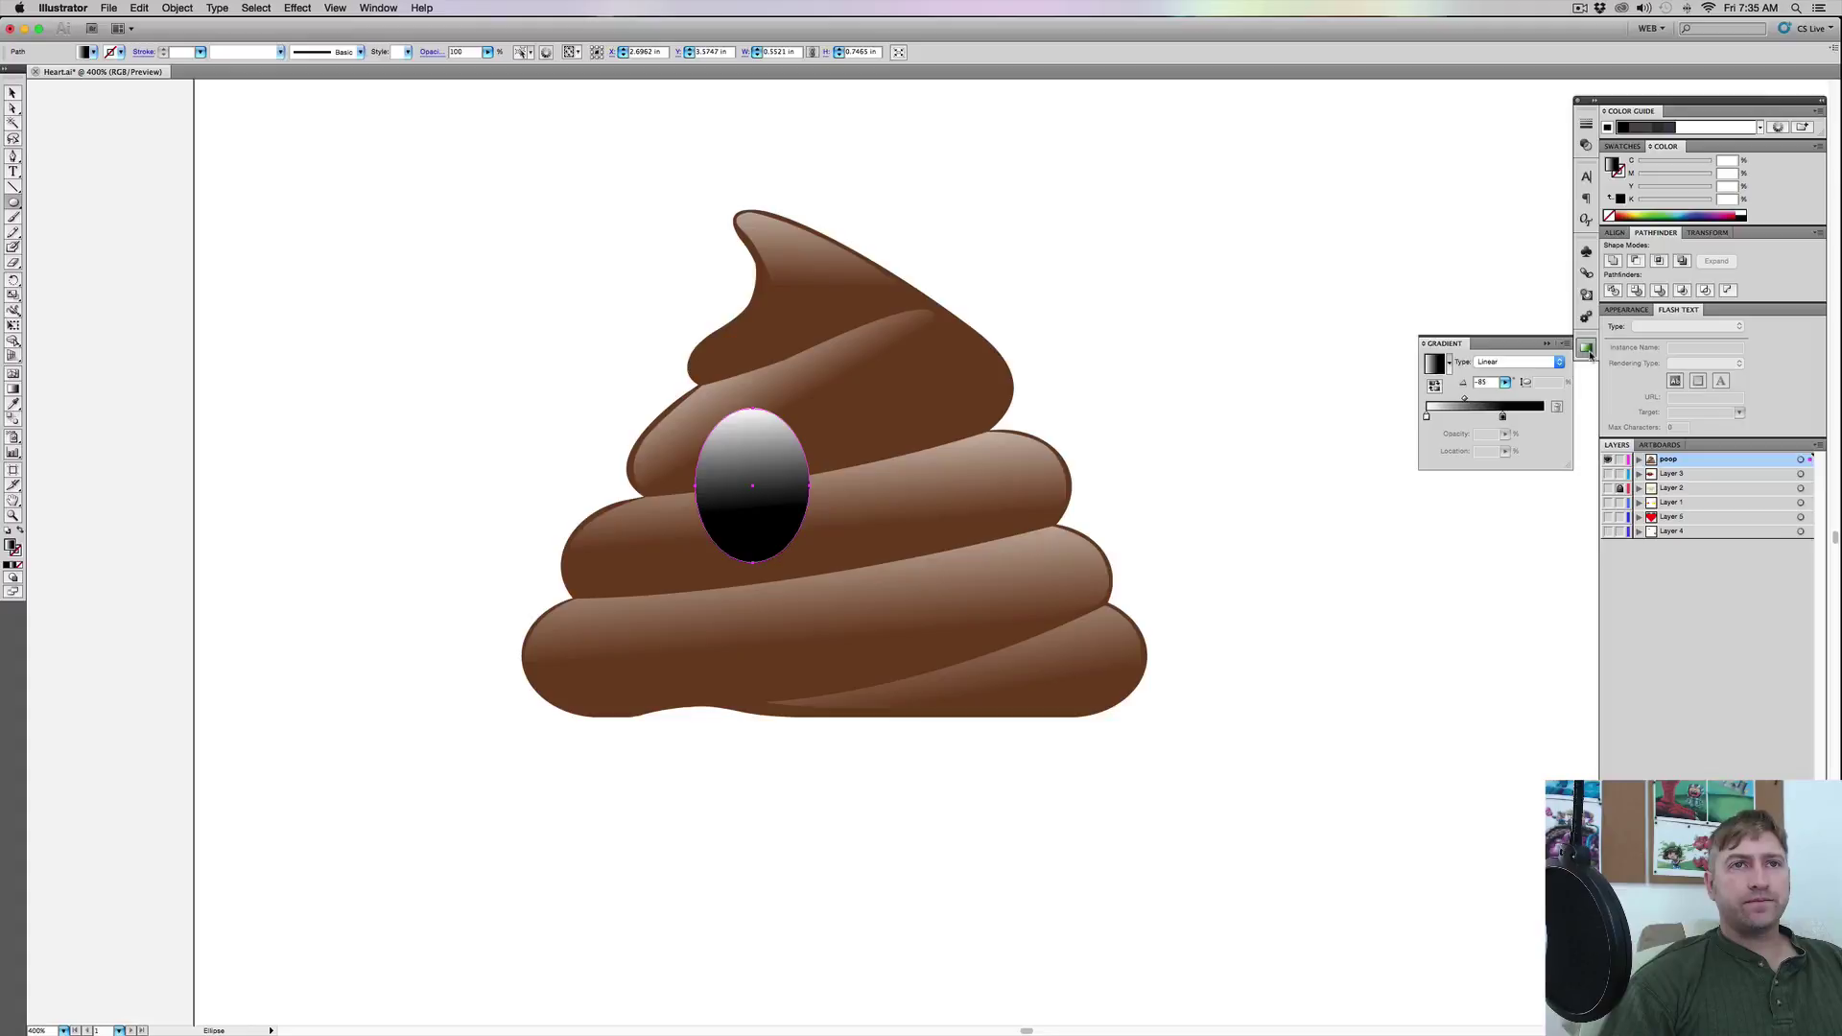
{"action": "double_click", "coordinate": [1503, 417]}
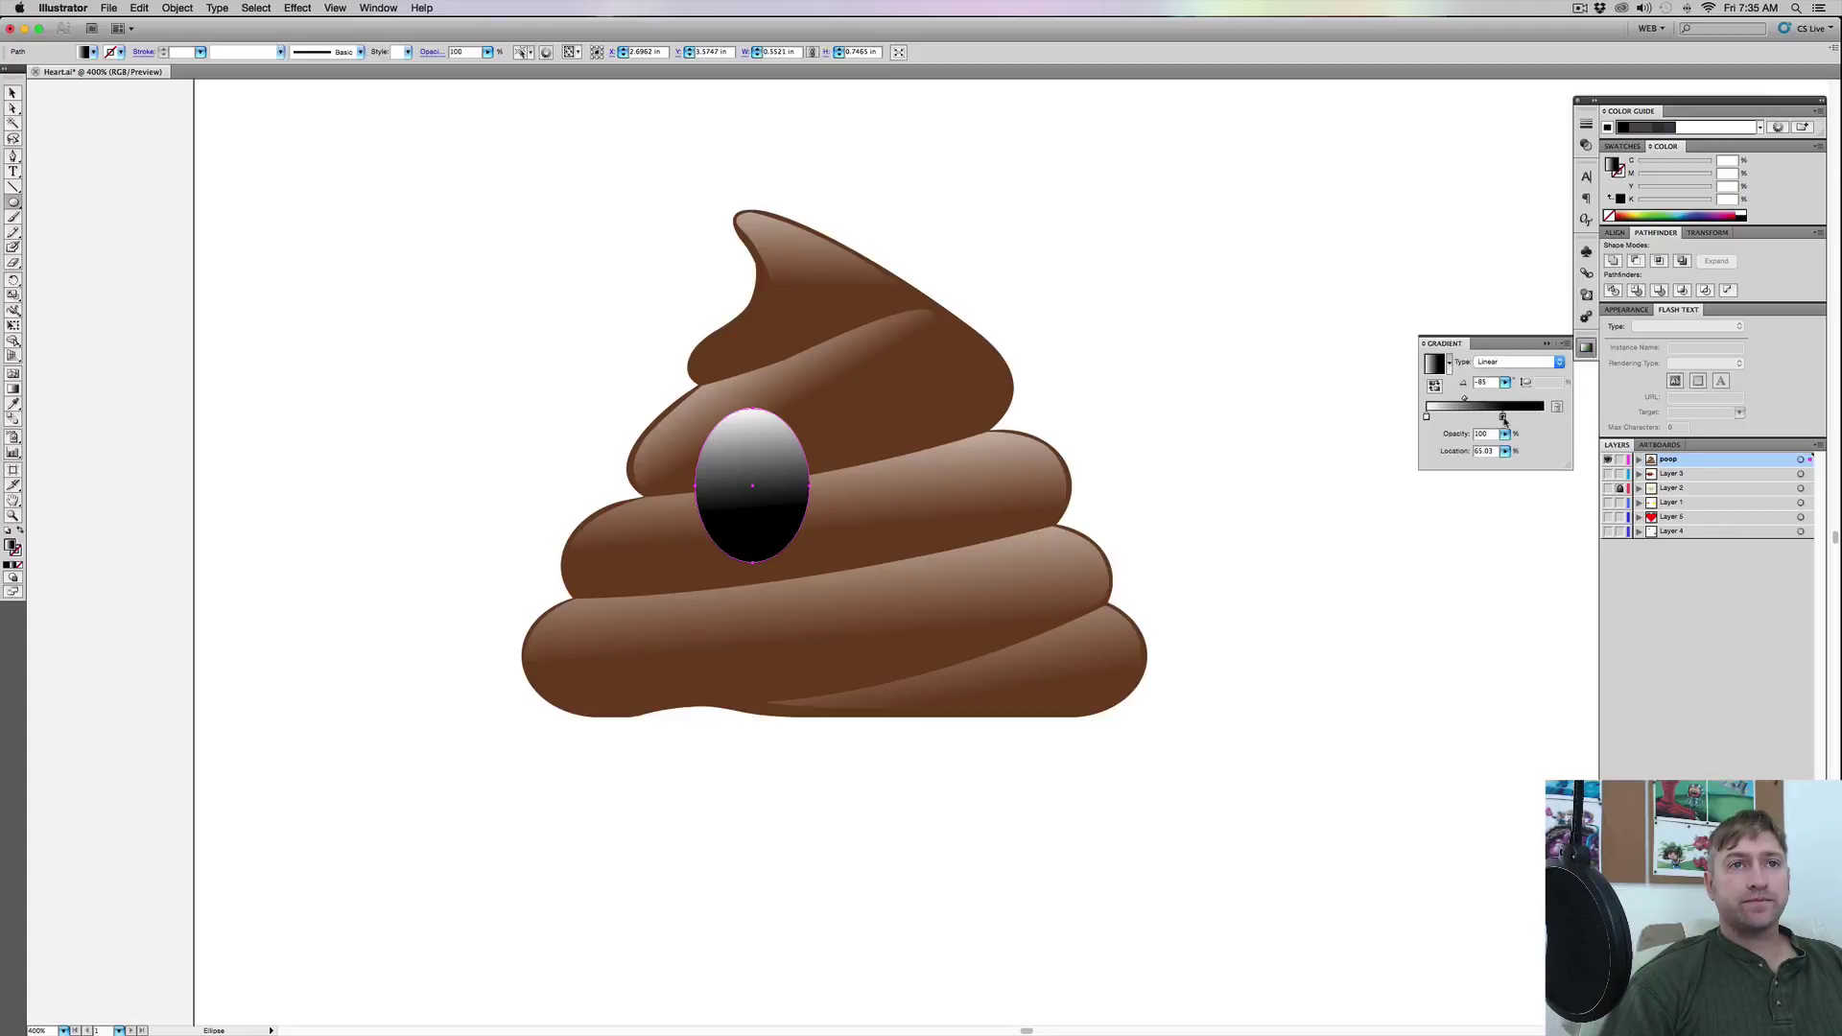
{"action": "left_click", "coordinate": [1608, 481]}
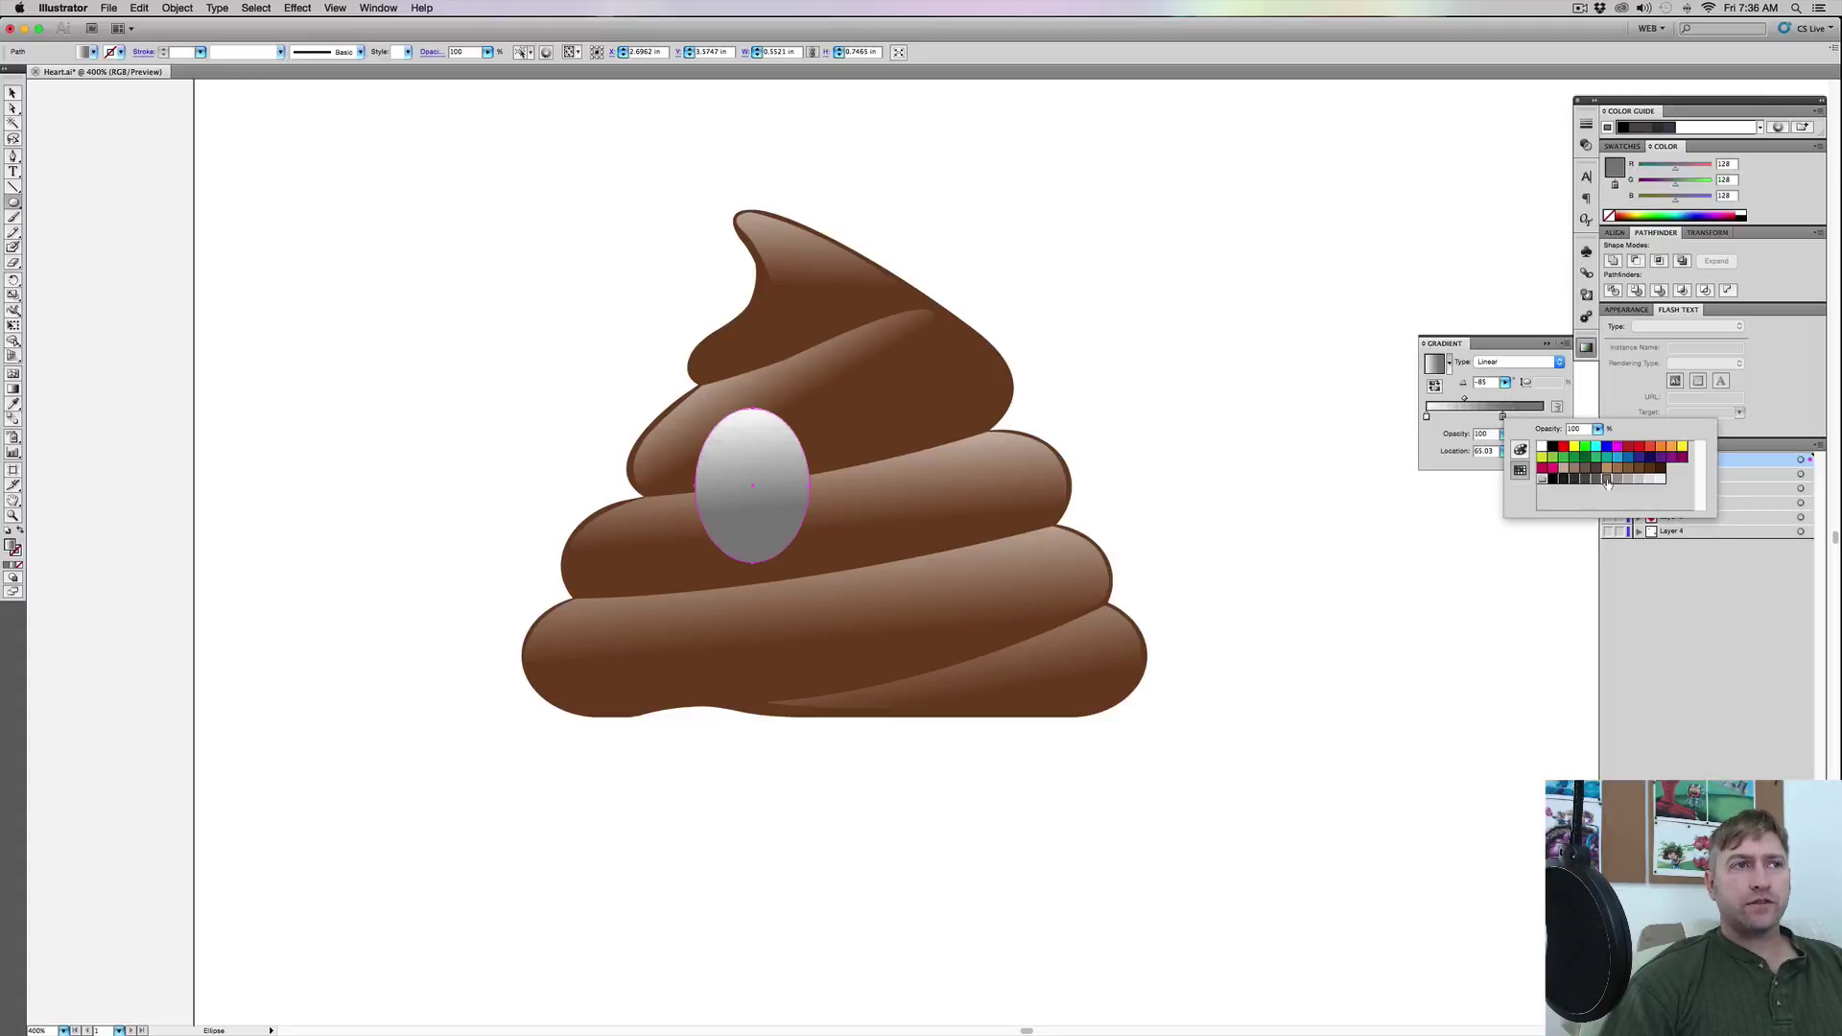
{"action": "left_click", "coordinate": [1618, 480]}
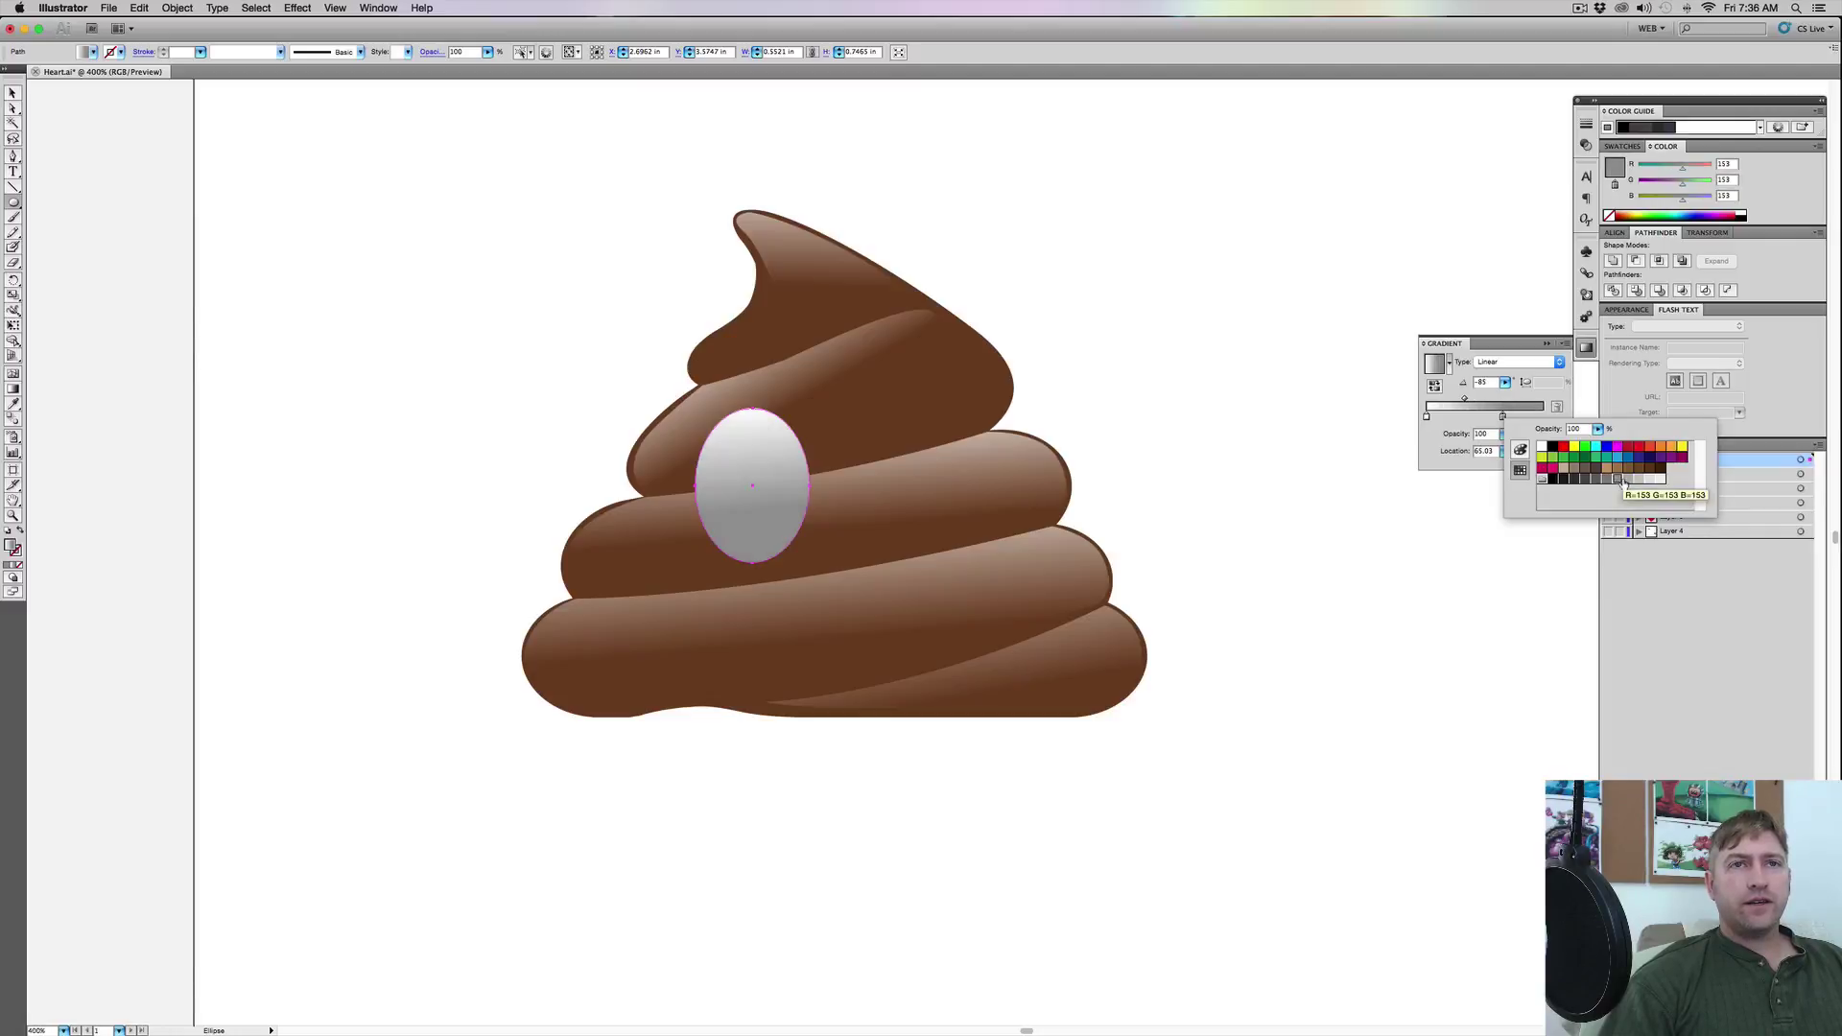
{"action": "left_click", "coordinate": [1511, 351]}
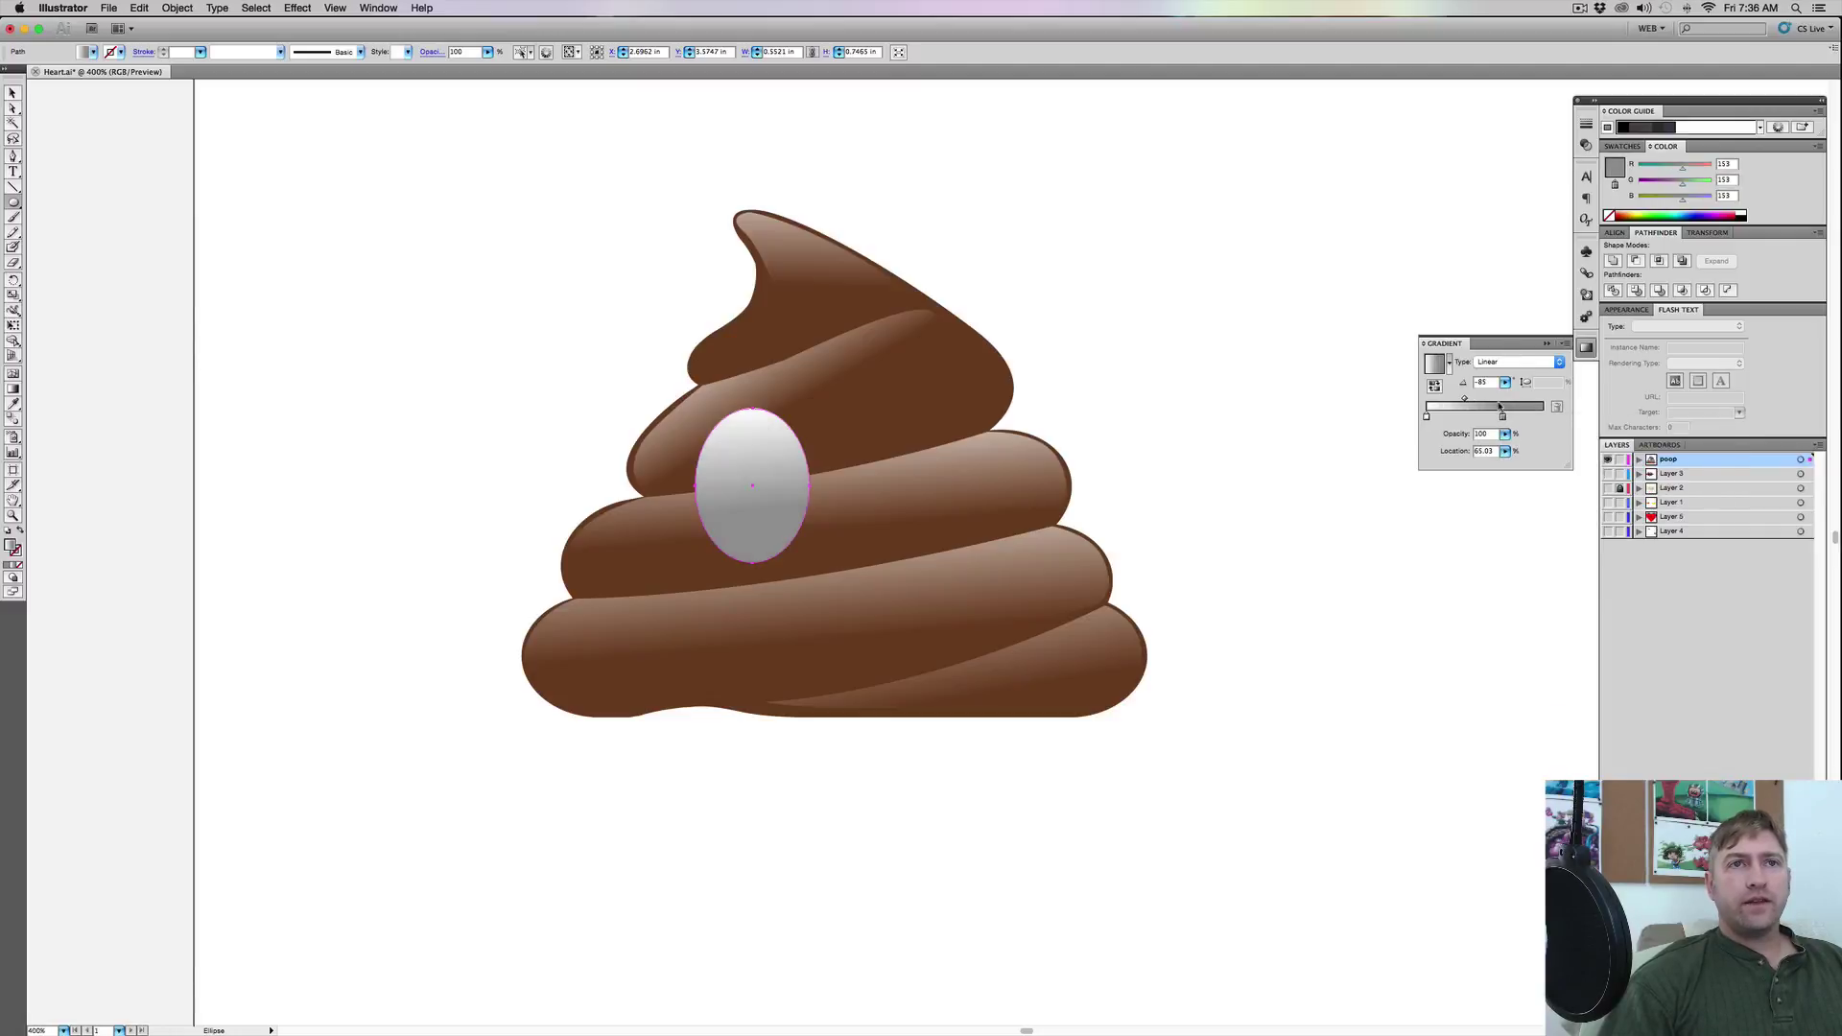
{"action": "left_click_drag", "start_coordinate": [1493, 420], "coordinate": [1385, 416]}
{"action": "left_click", "coordinate": [1543, 418]}
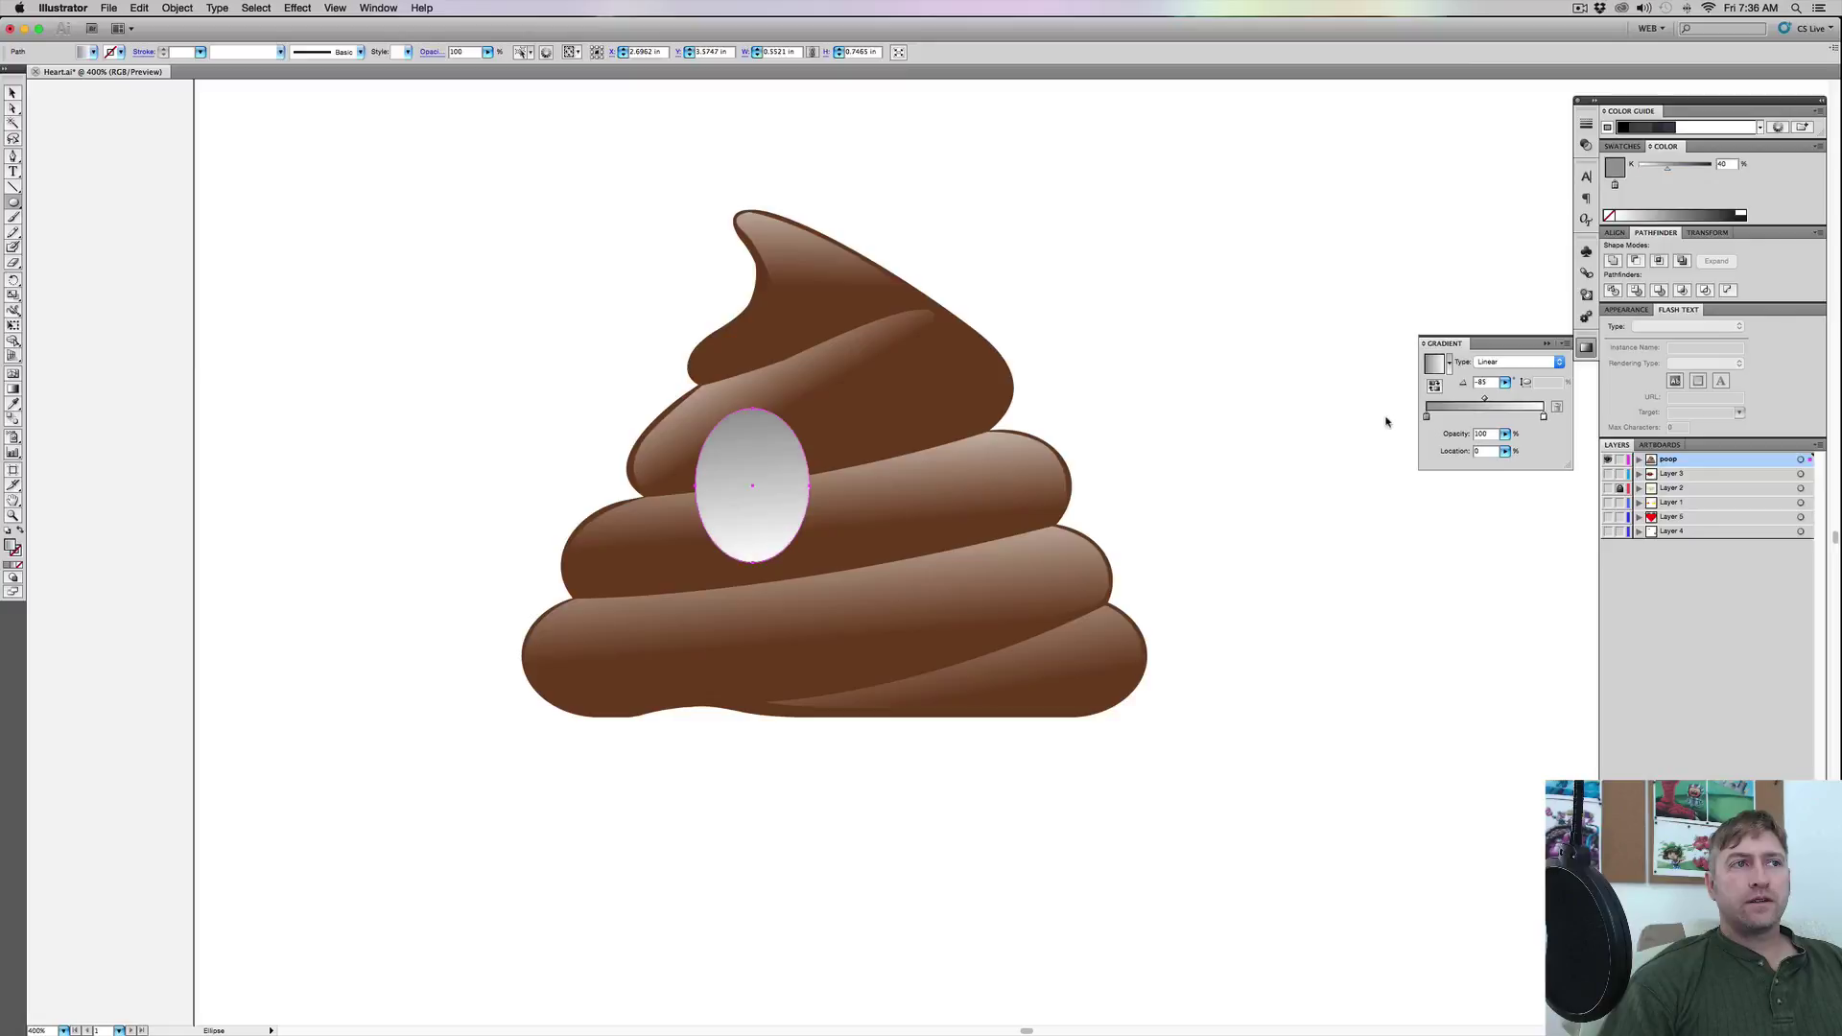
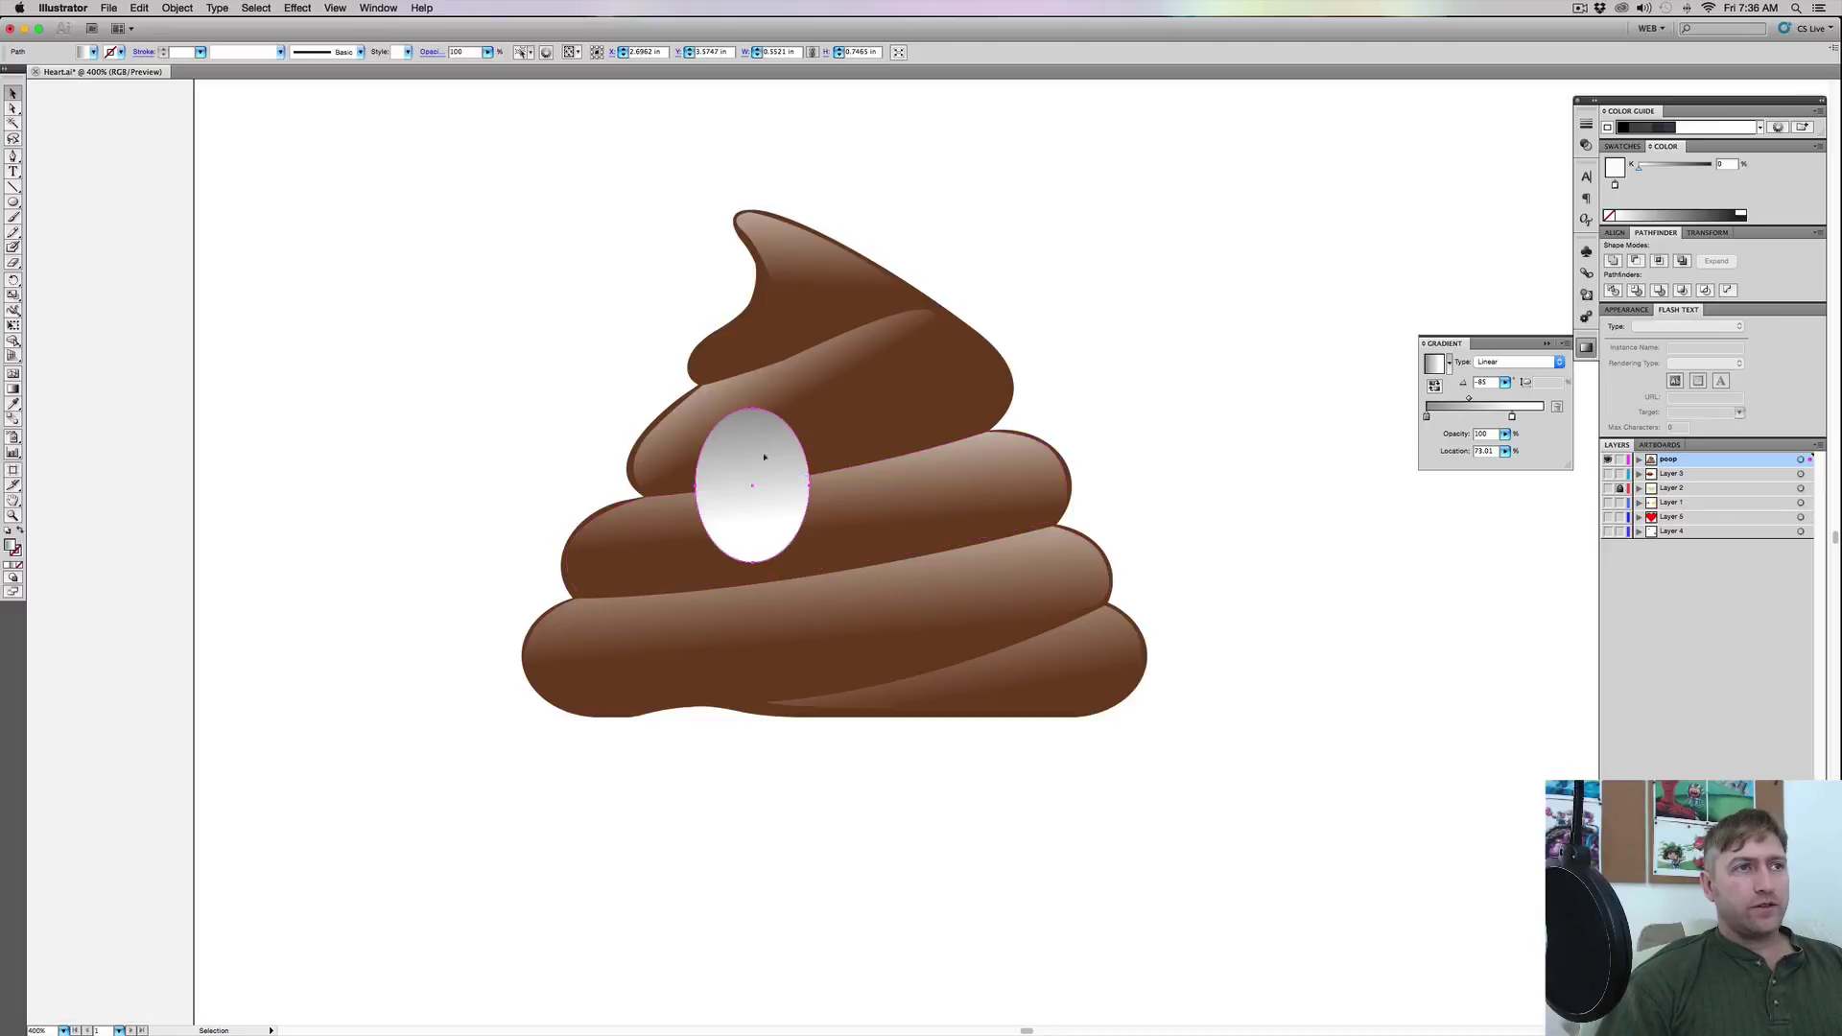
Duplicate the eye ellipse in place and scale the copy about its centre to roughly 0.30 by 0.41 in for the pupil
{"action": "mouse_move", "coordinate": [740, 474]}
{"action": "left_mouse_down"}
{"action": "mouse_move", "coordinate": [844, 601]}
{"action": "mouse_move", "coordinate": [758, 533]}
{"action": "mouse_move", "coordinate": [770, 462]}
{"action": "left_mouse_up"}
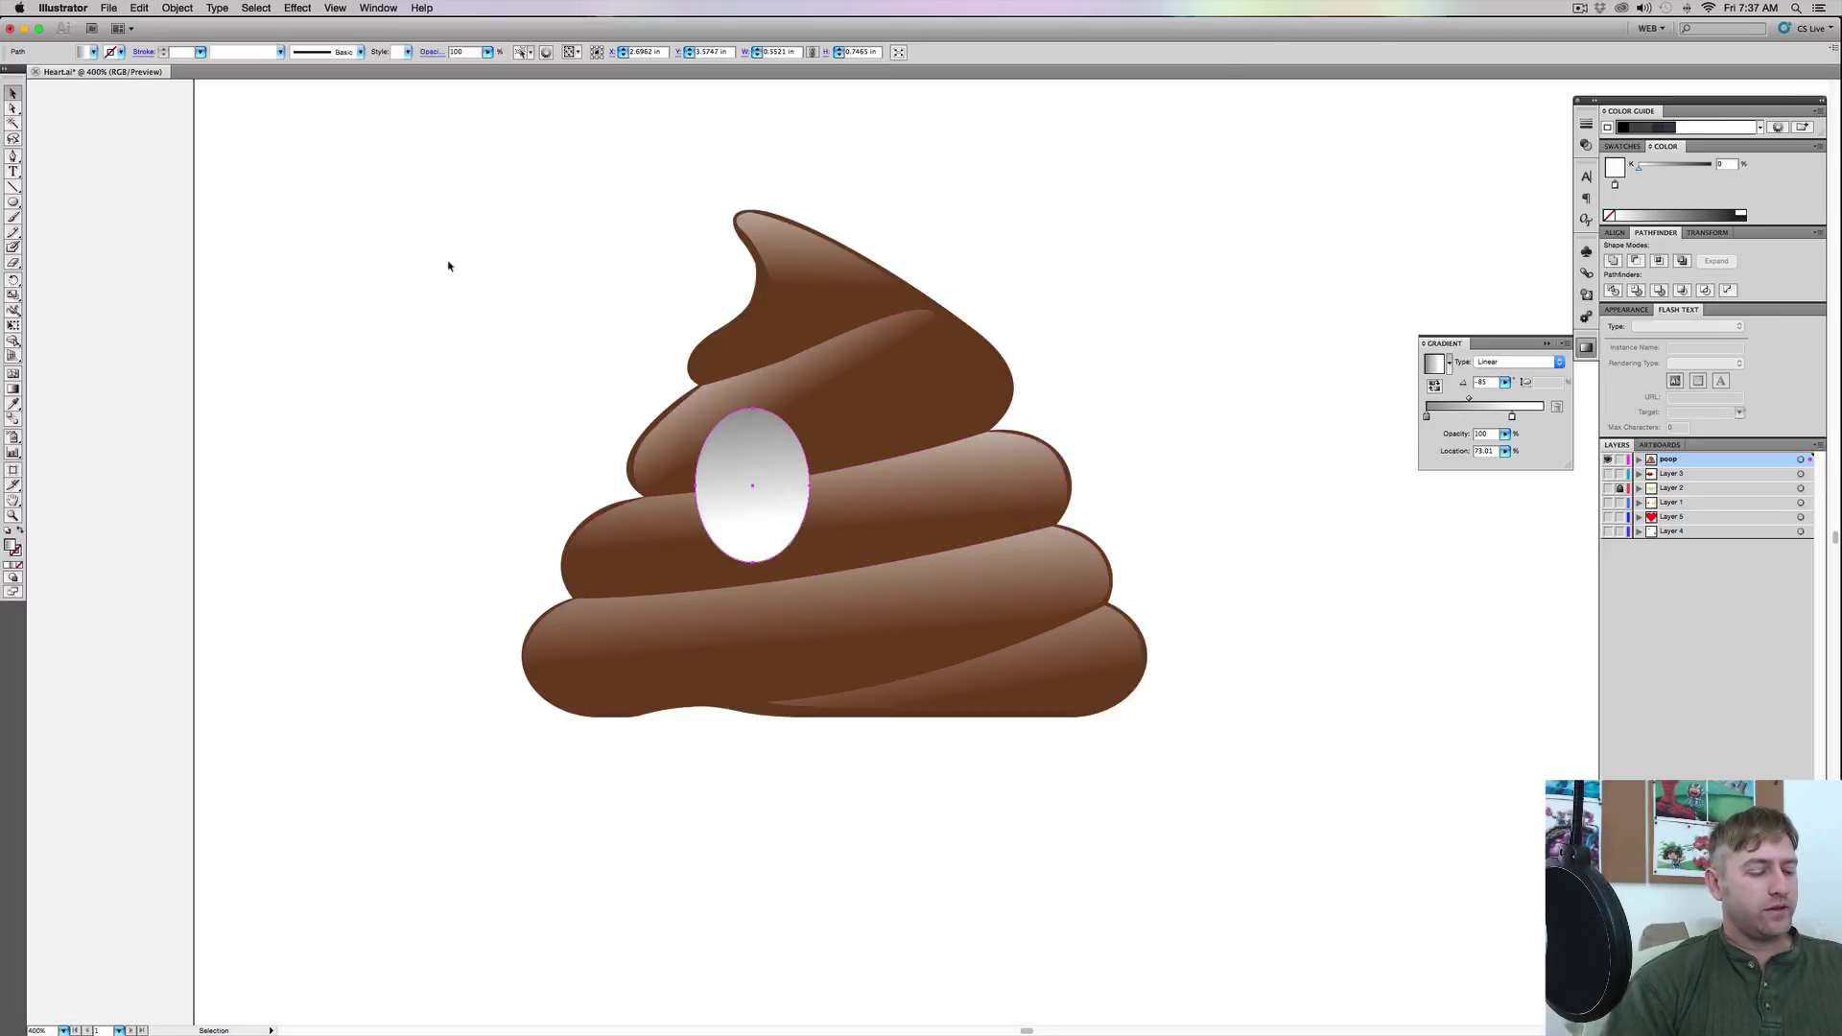
{"action": "key", "text": "e"}
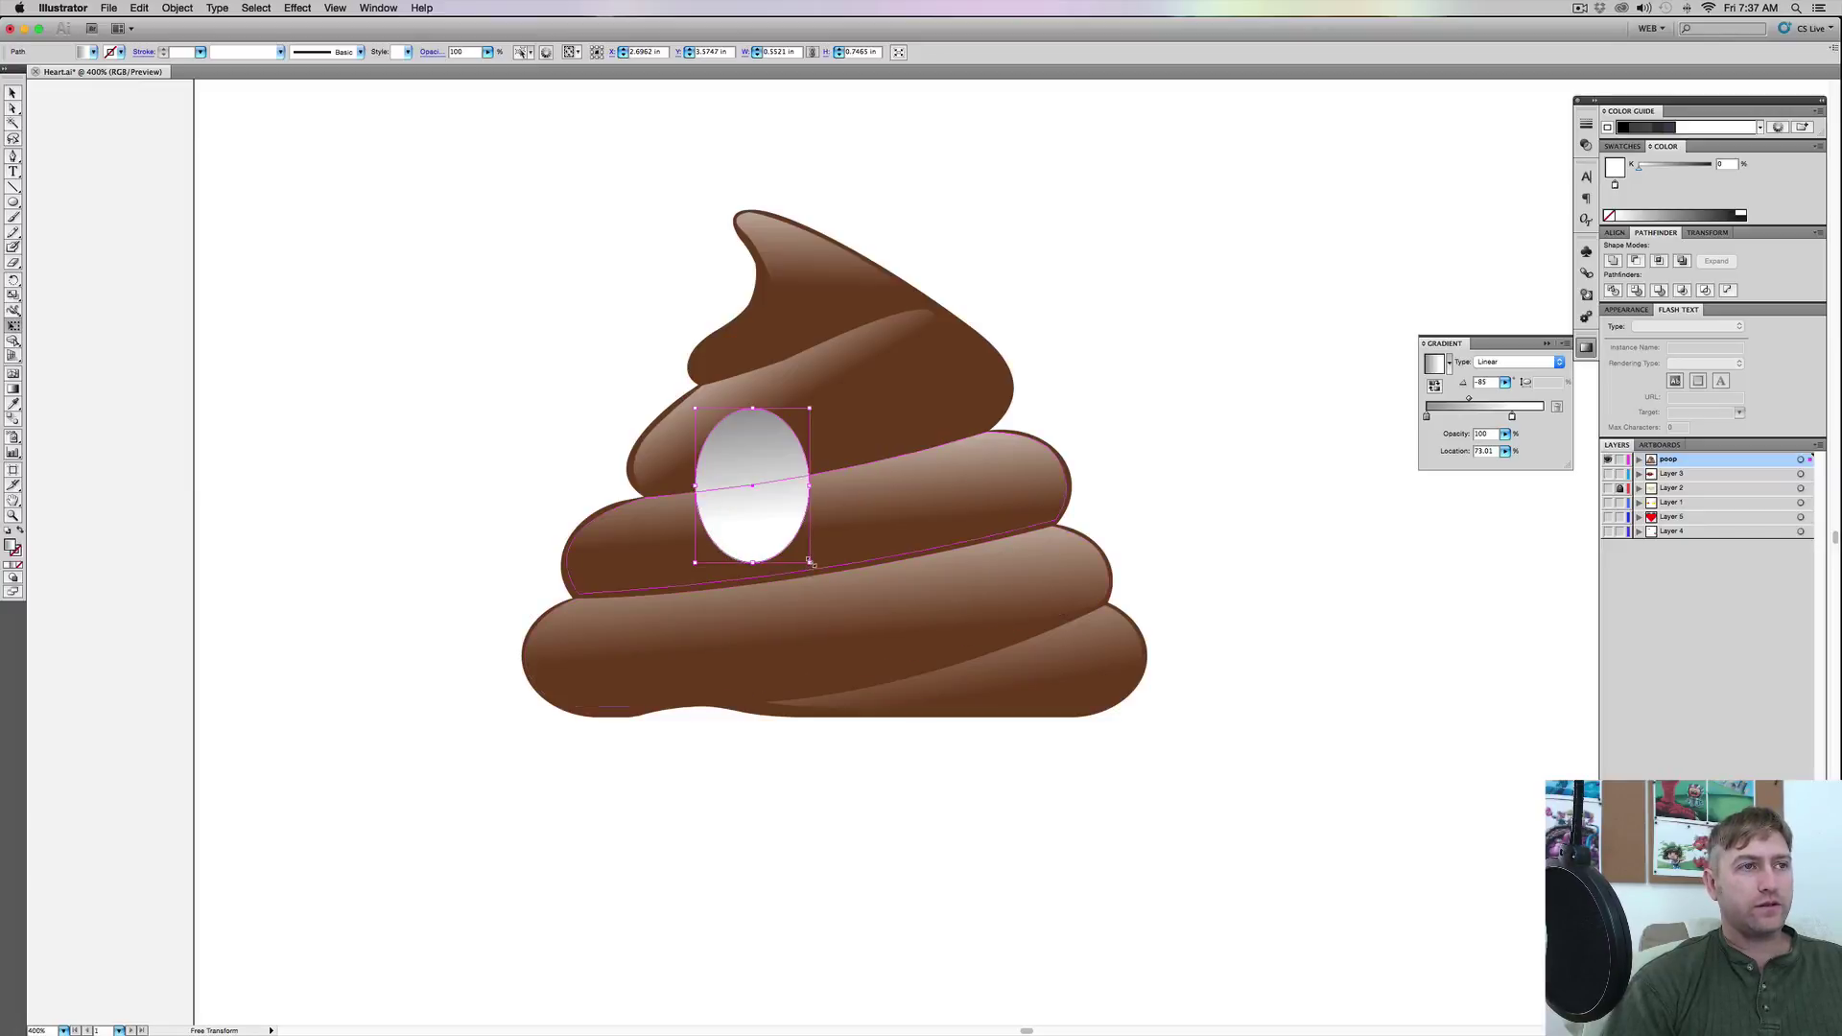
{"action": "left_click_drag", "start_coordinate": [810, 564], "coordinate": [785, 529]}
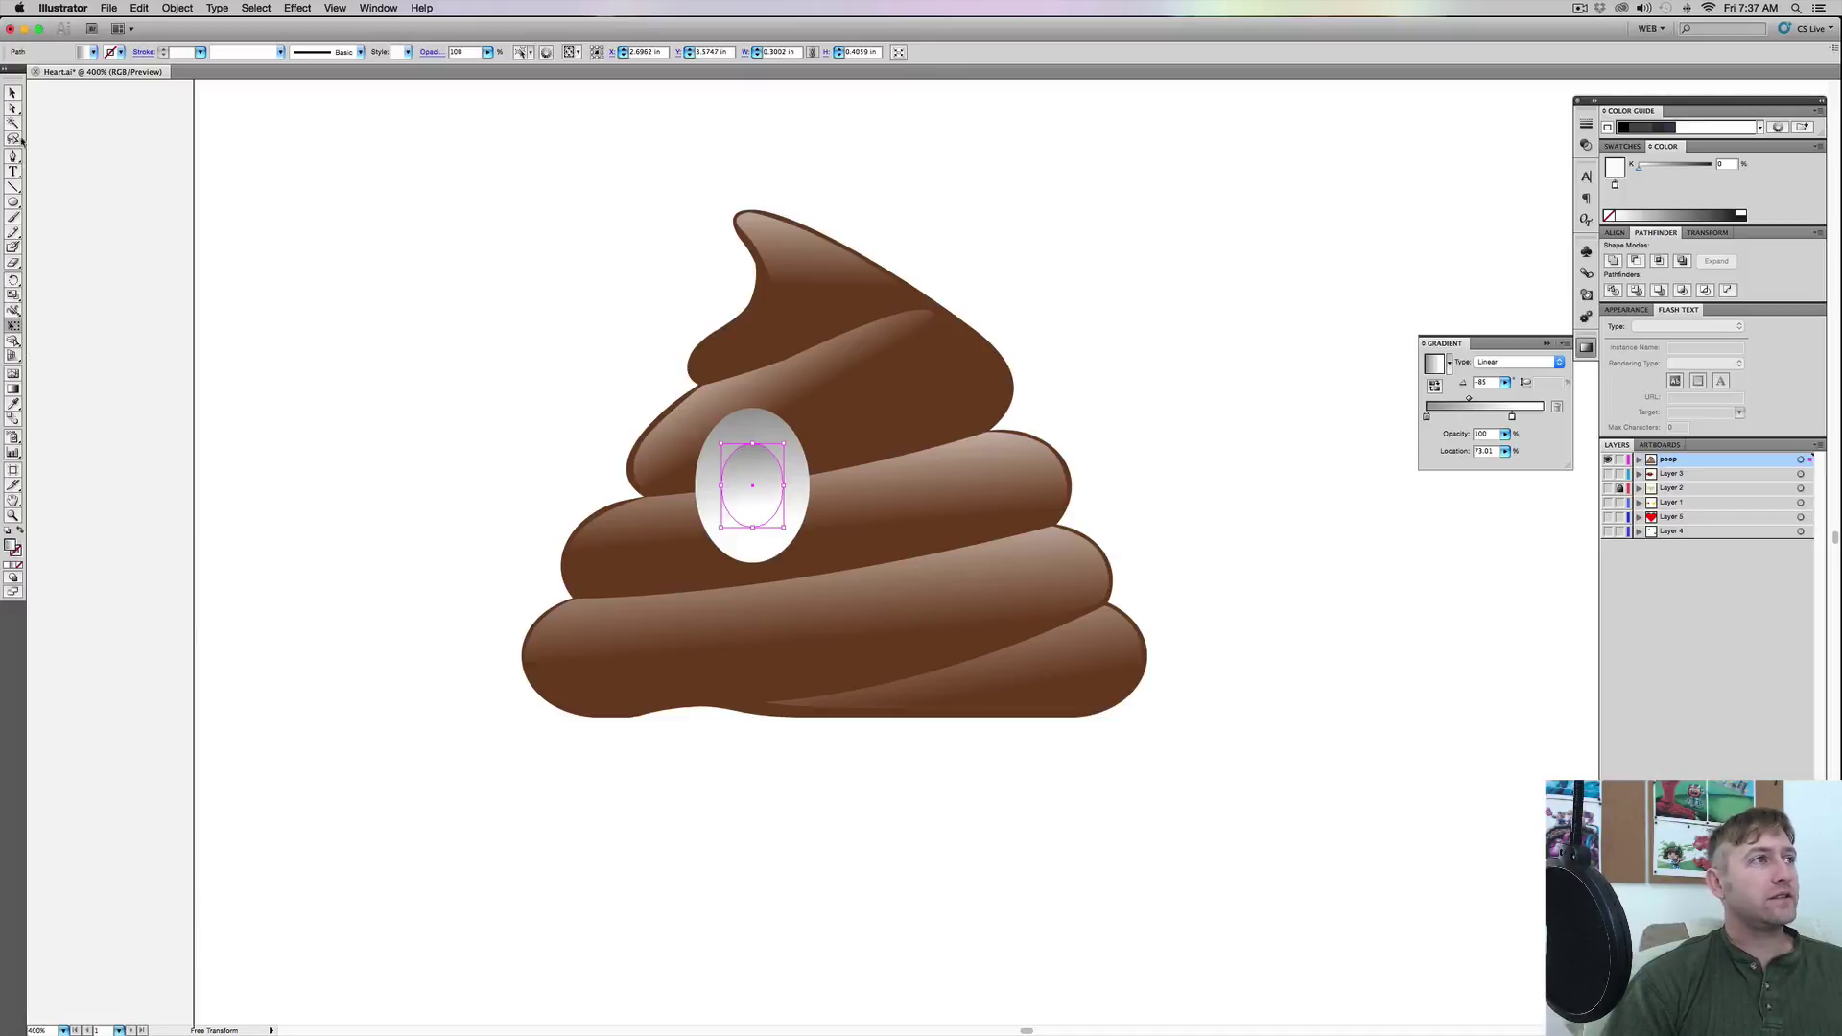
Change the white stop of the pupil's gradient to near-black #020202 and deselect the pupil
{"action": "left_click", "coordinate": [12, 93]}
{"action": "left_click", "coordinate": [218, 378]}
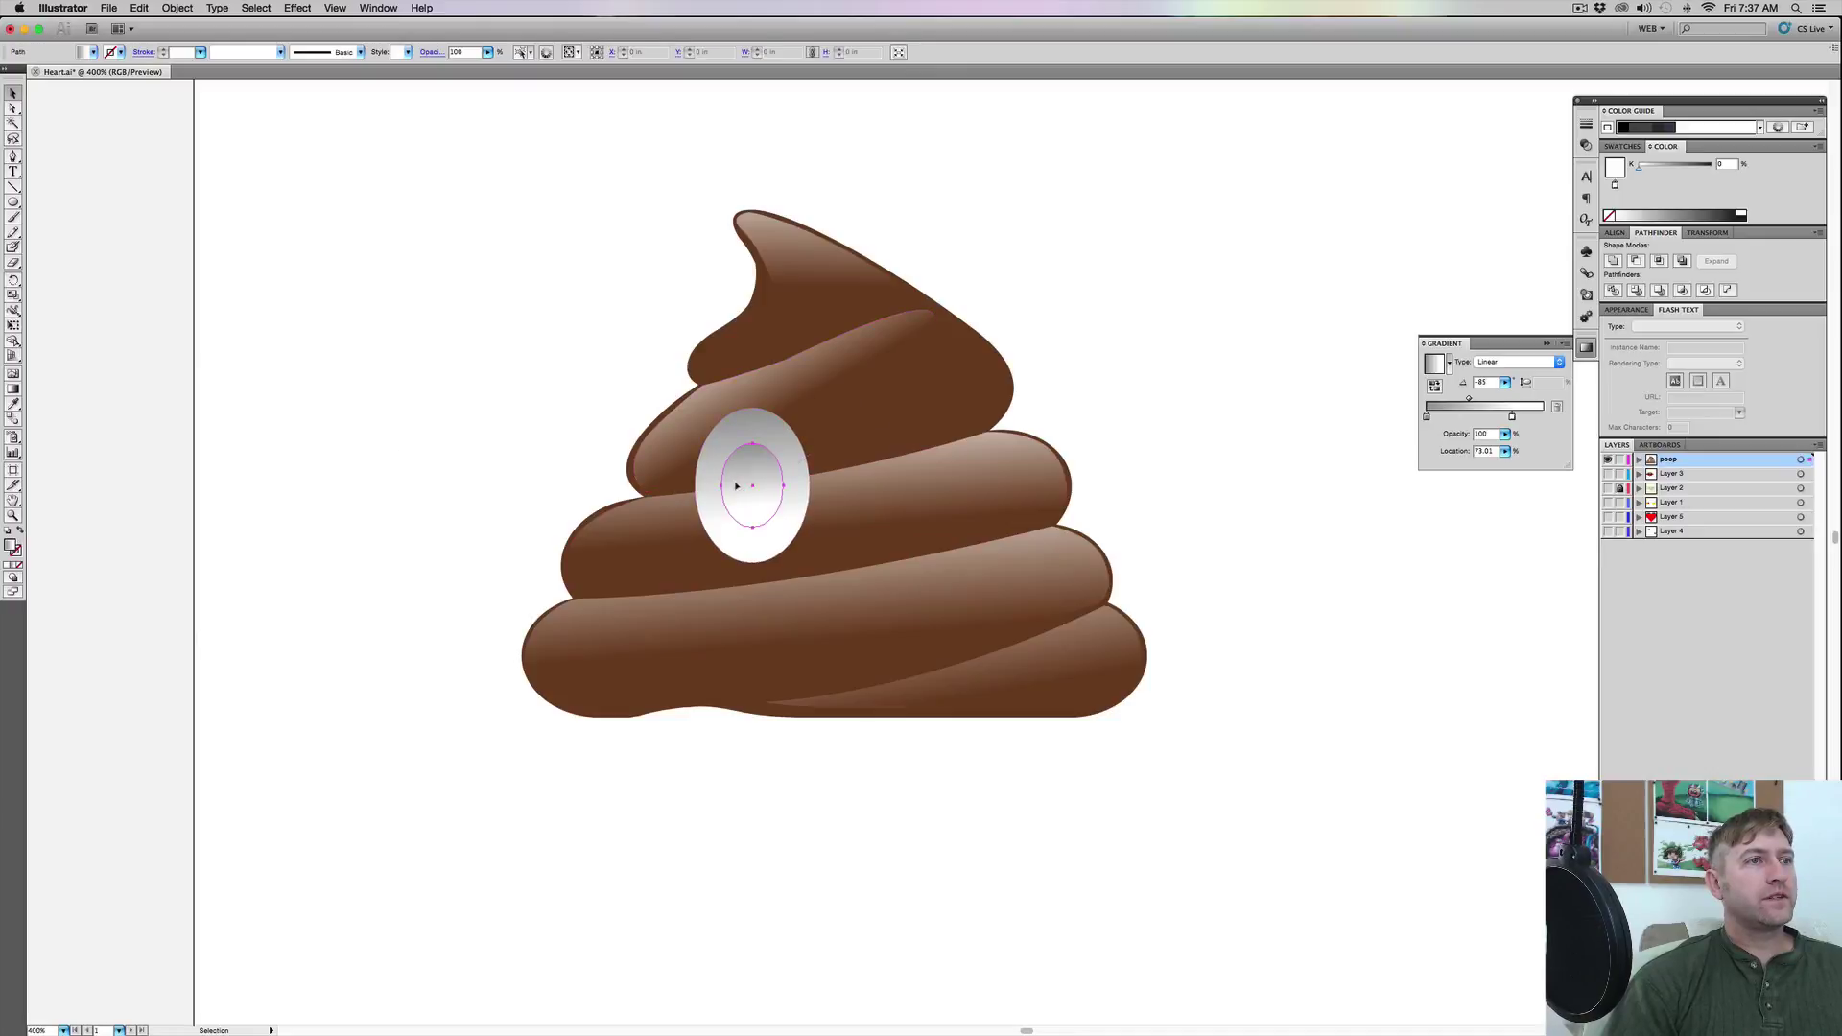
{"action": "left_click", "coordinate": [737, 485]}
{"action": "double_click", "coordinate": [10, 546]}
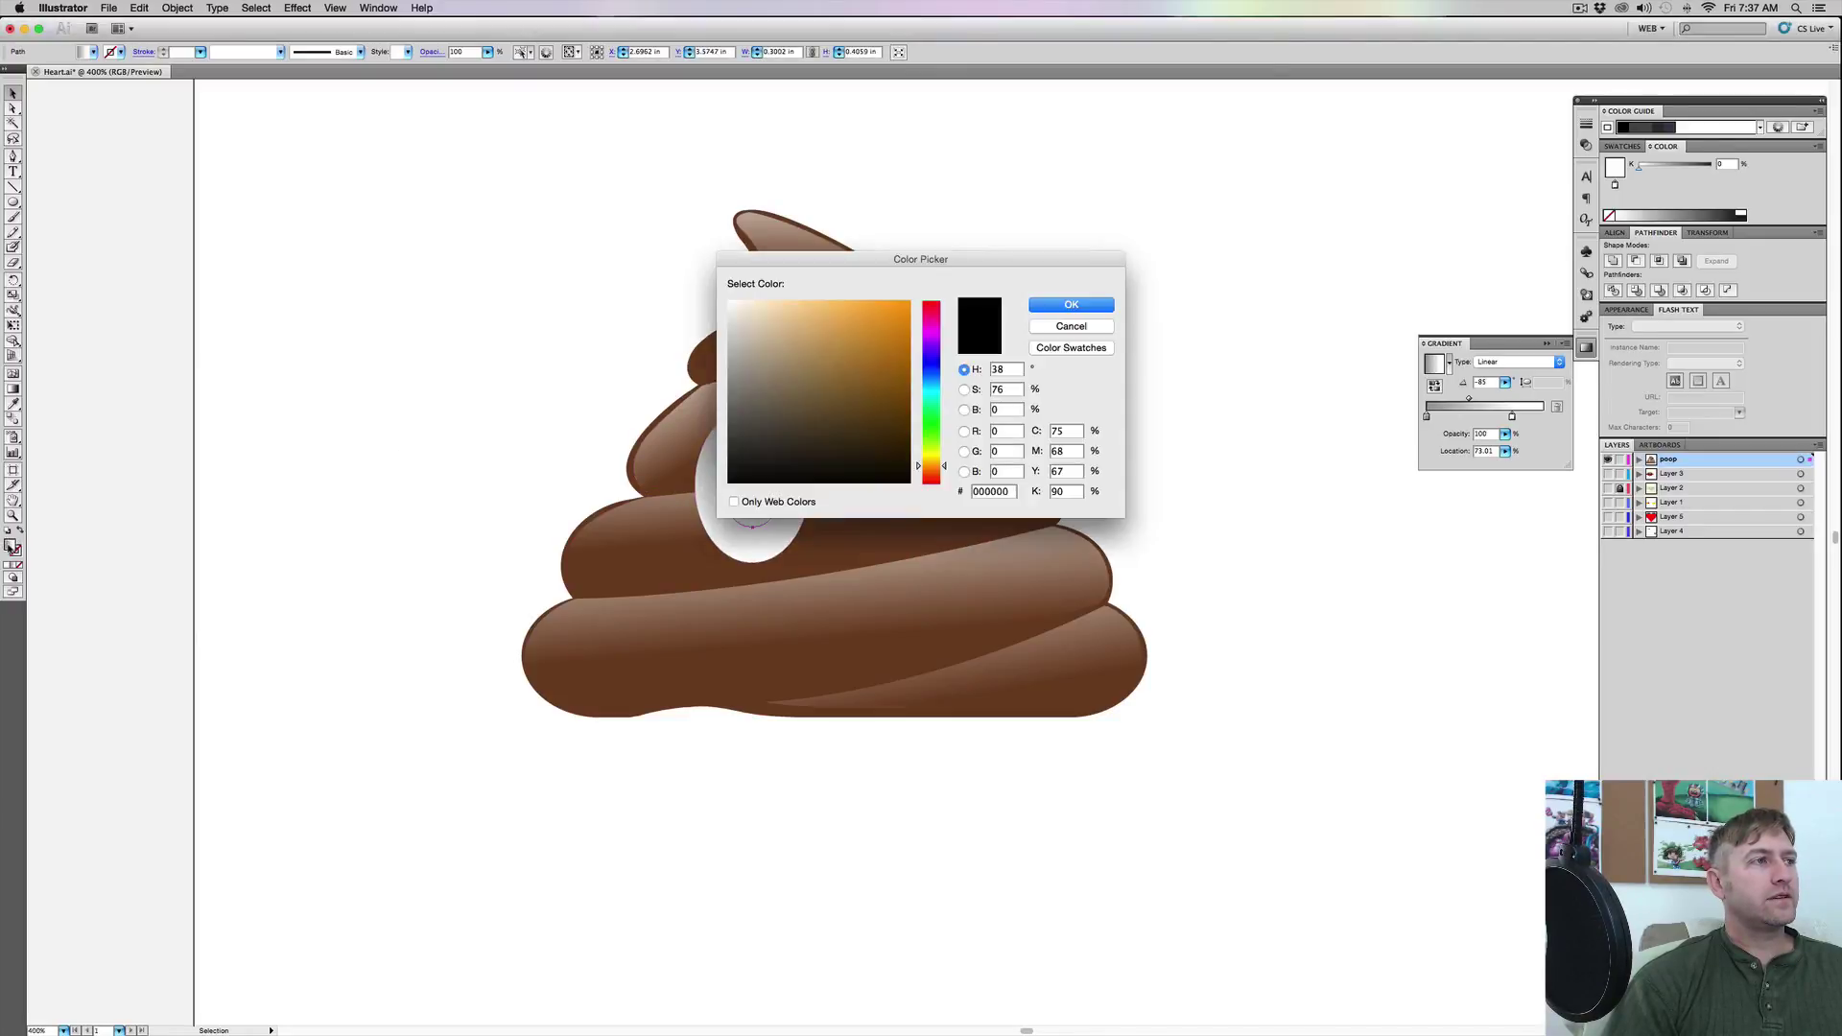
{"action": "left_click", "coordinate": [730, 482]}
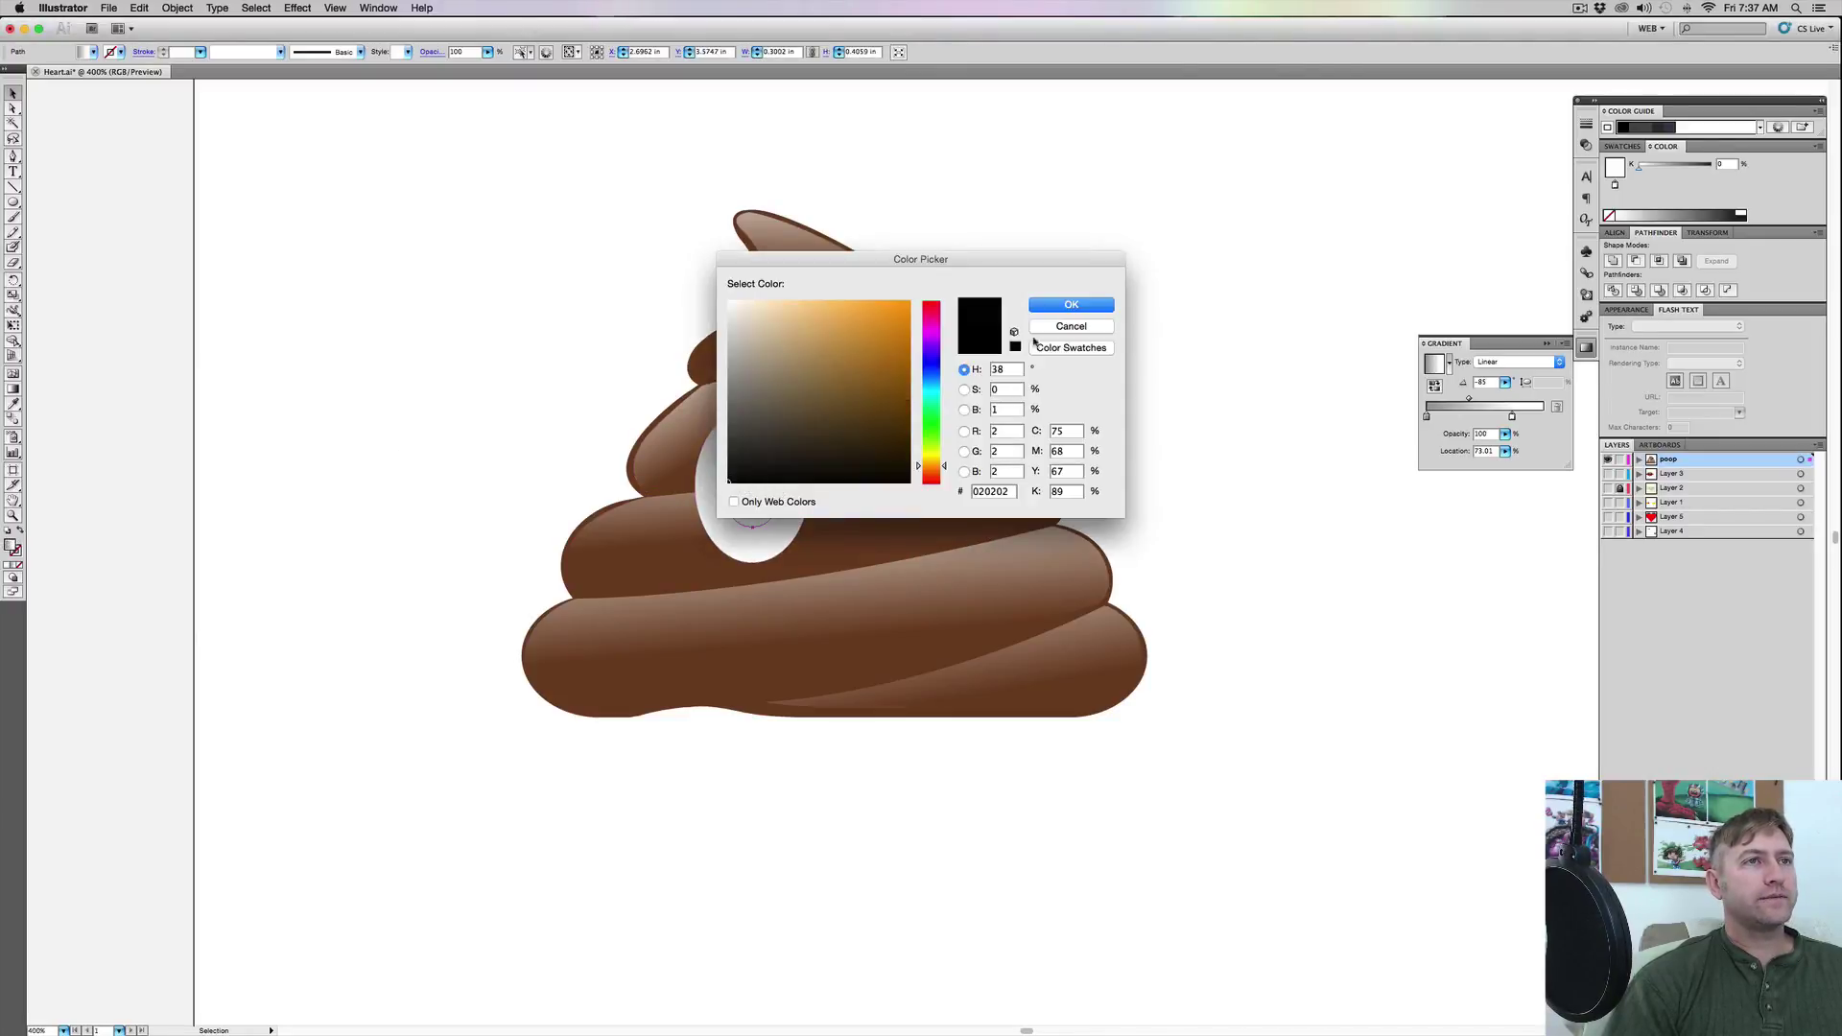
{"action": "left_click", "coordinate": [1058, 308]}
{"action": "left_click", "coordinate": [308, 480]}
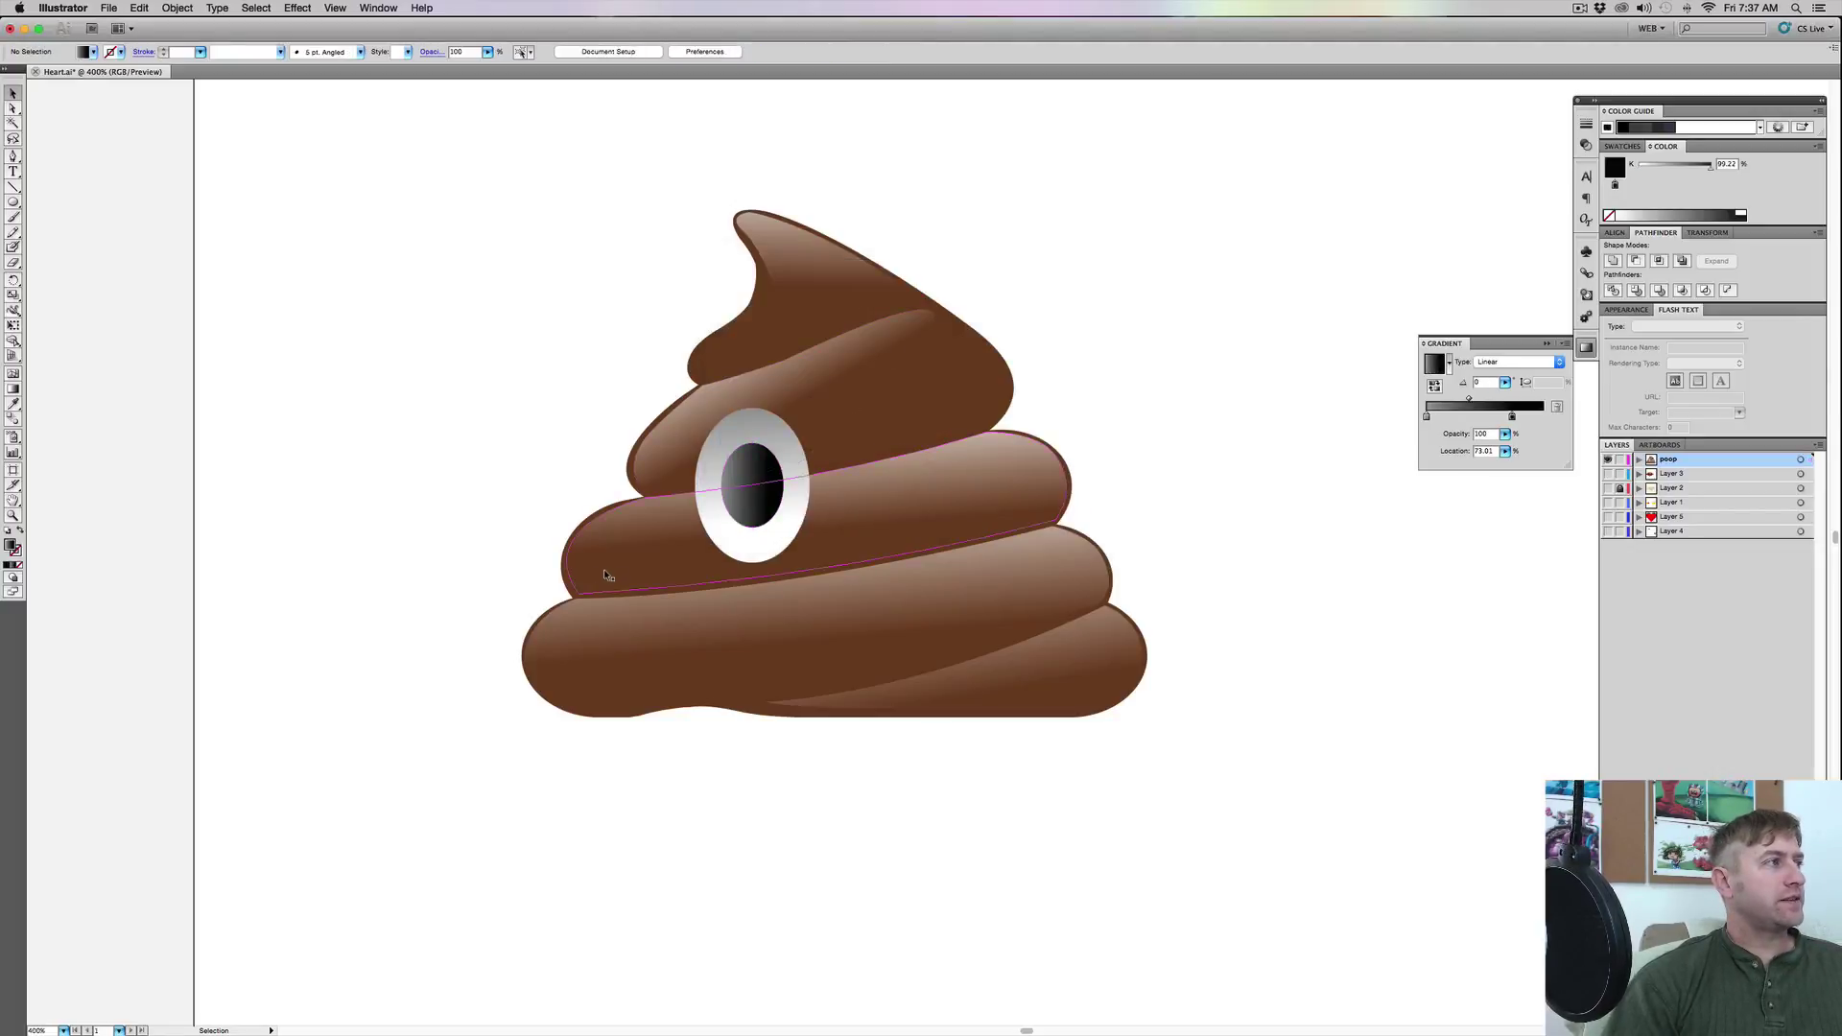
Try a 1 pt black stroke around the white ellipse of the eye
{"action": "left_click", "coordinate": [782, 554]}
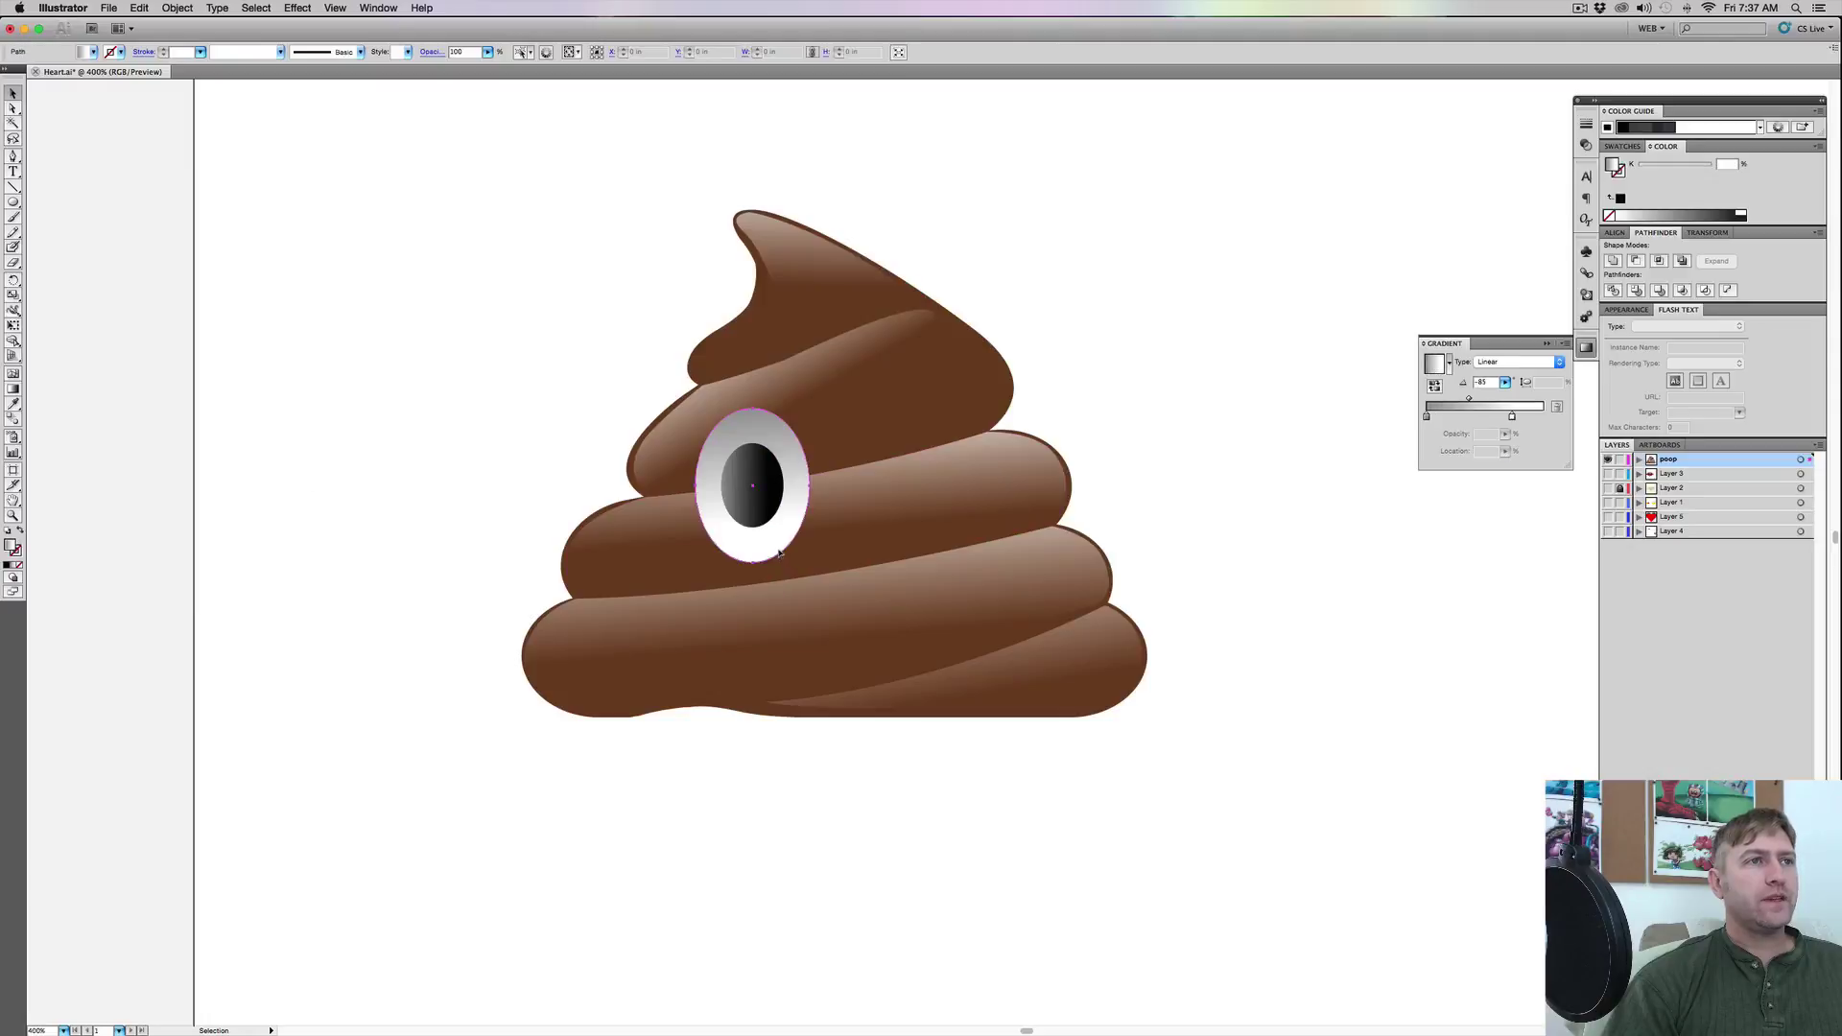
{"action": "left_click", "coordinate": [121, 52]}
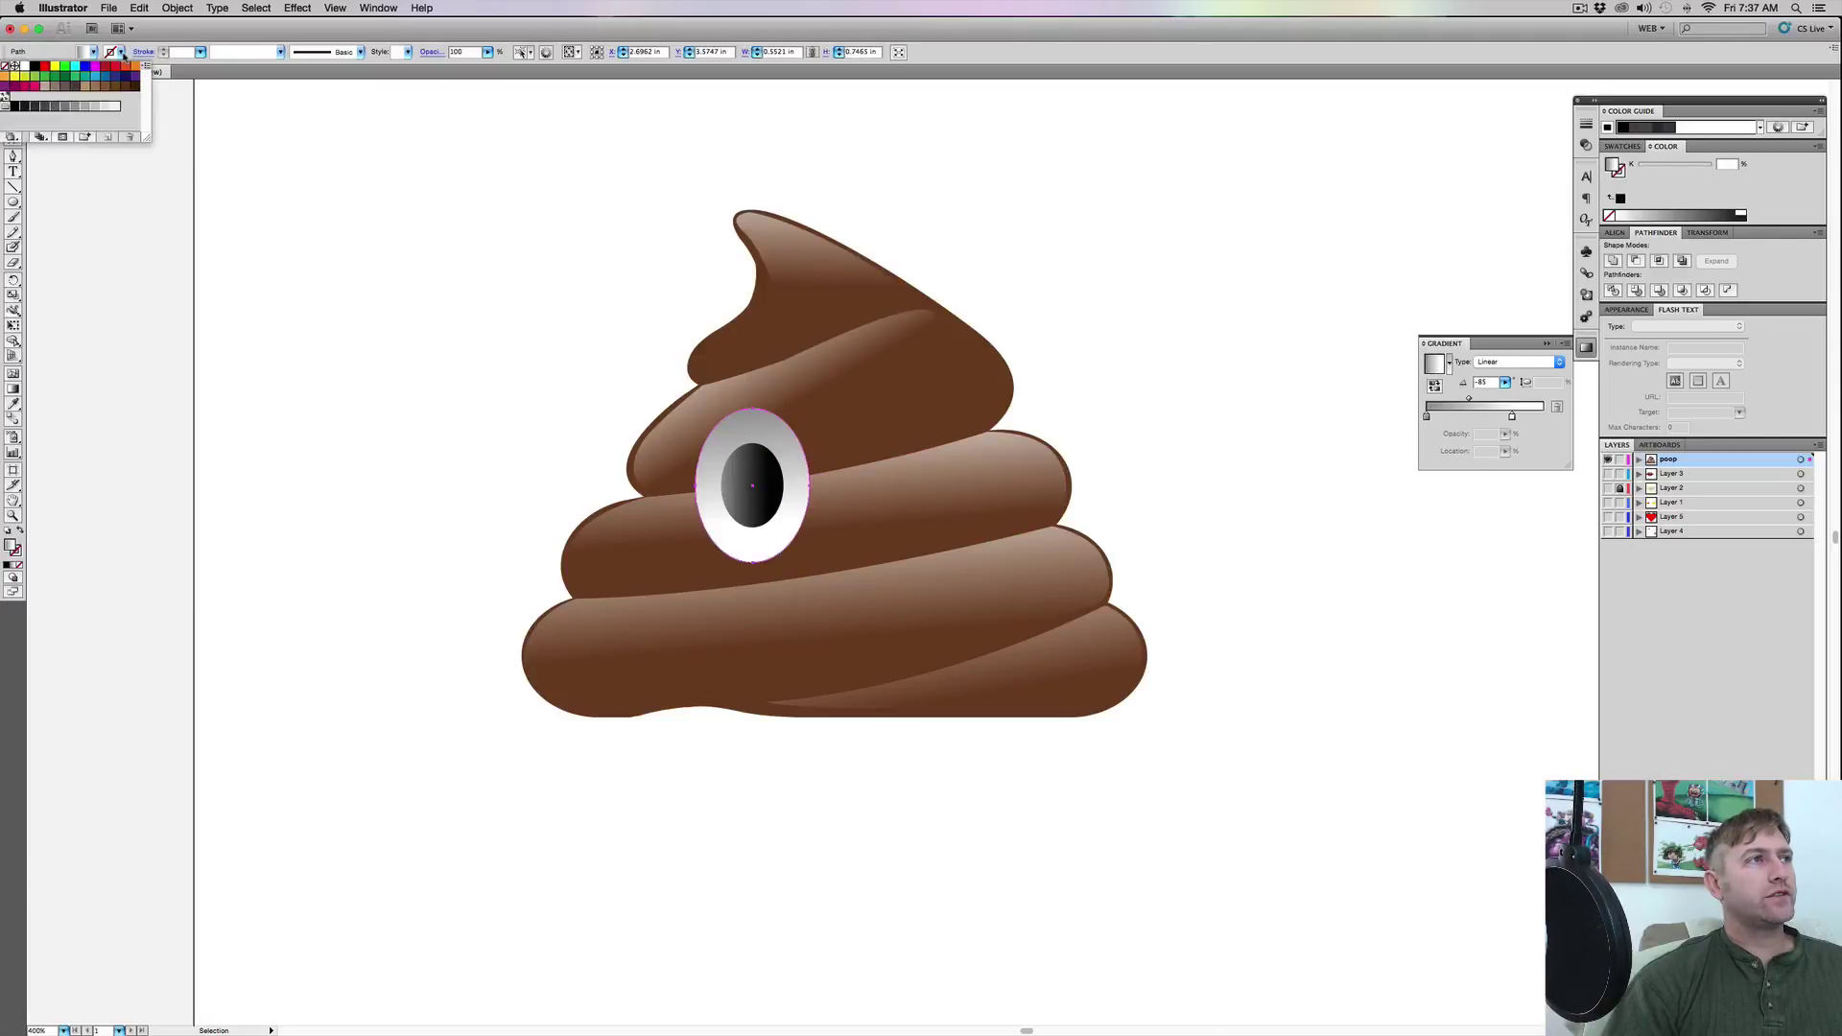
{"action": "left_click", "coordinate": [34, 67]}
{"action": "left_click", "coordinate": [399, 428]}
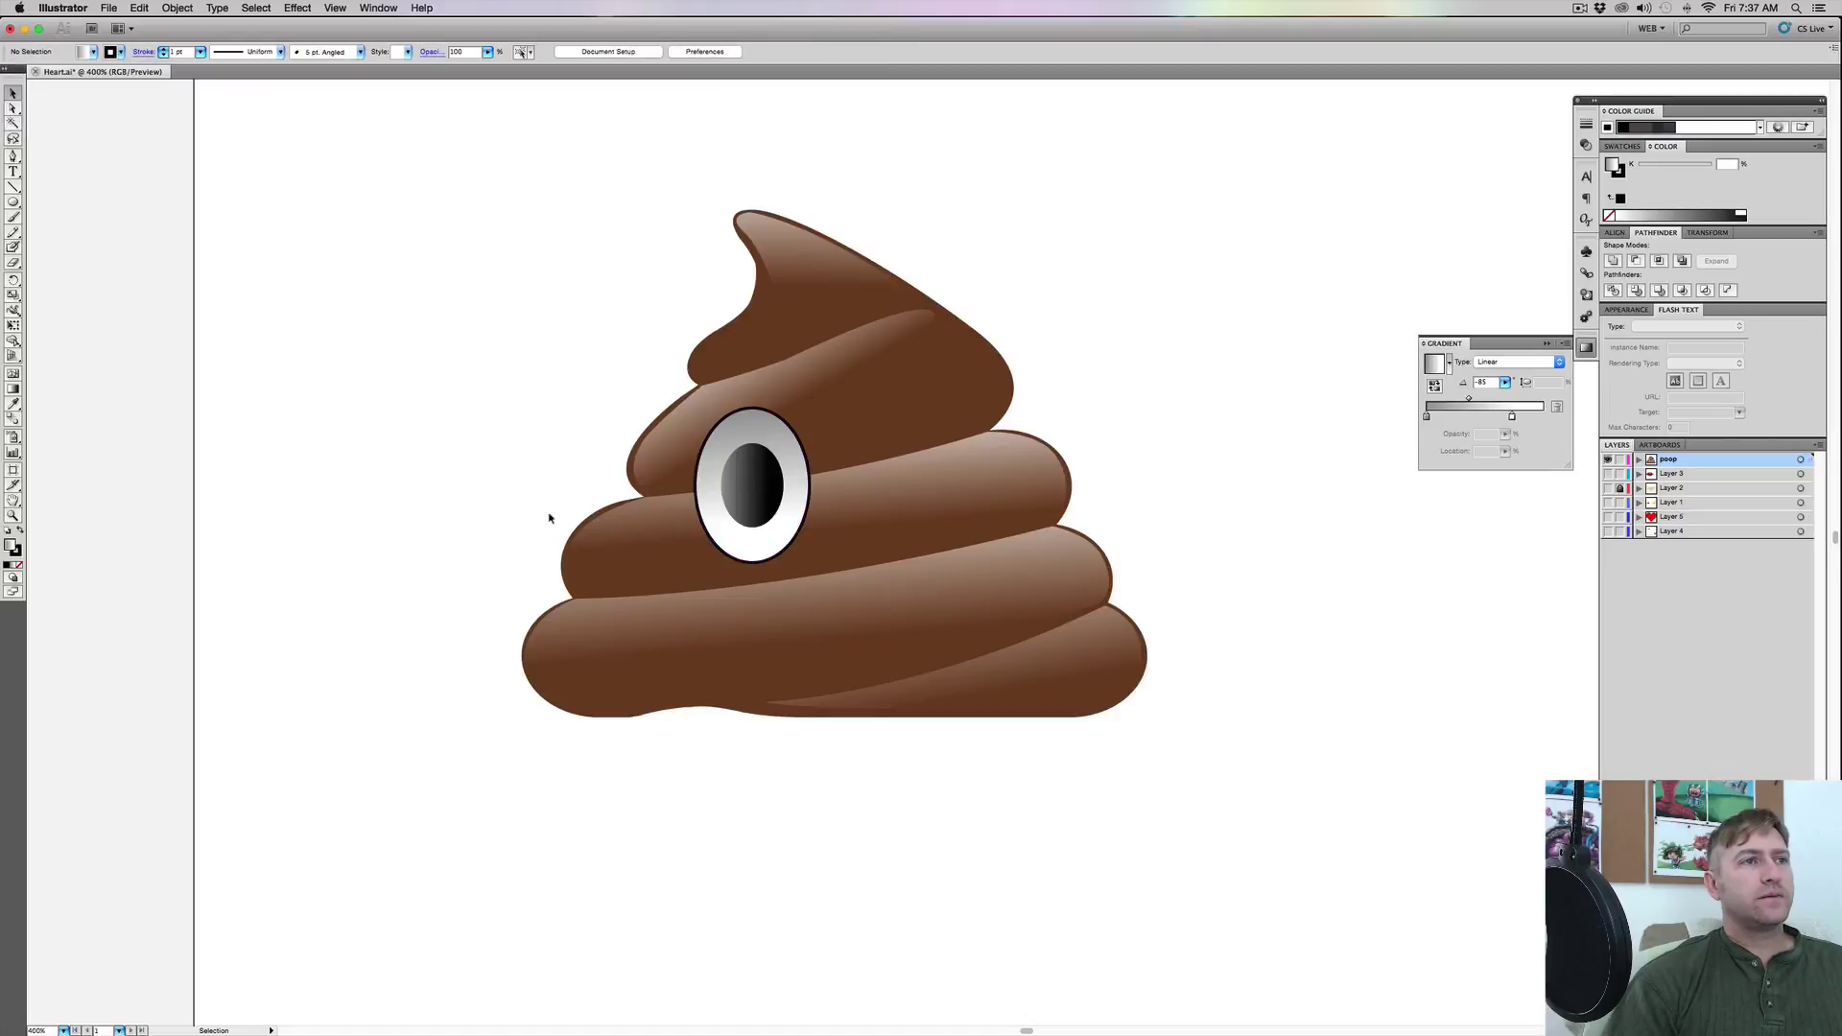
{"action": "key", "text": "ctrl+z"}
{"action": "key", "text": "ctrl+z"}
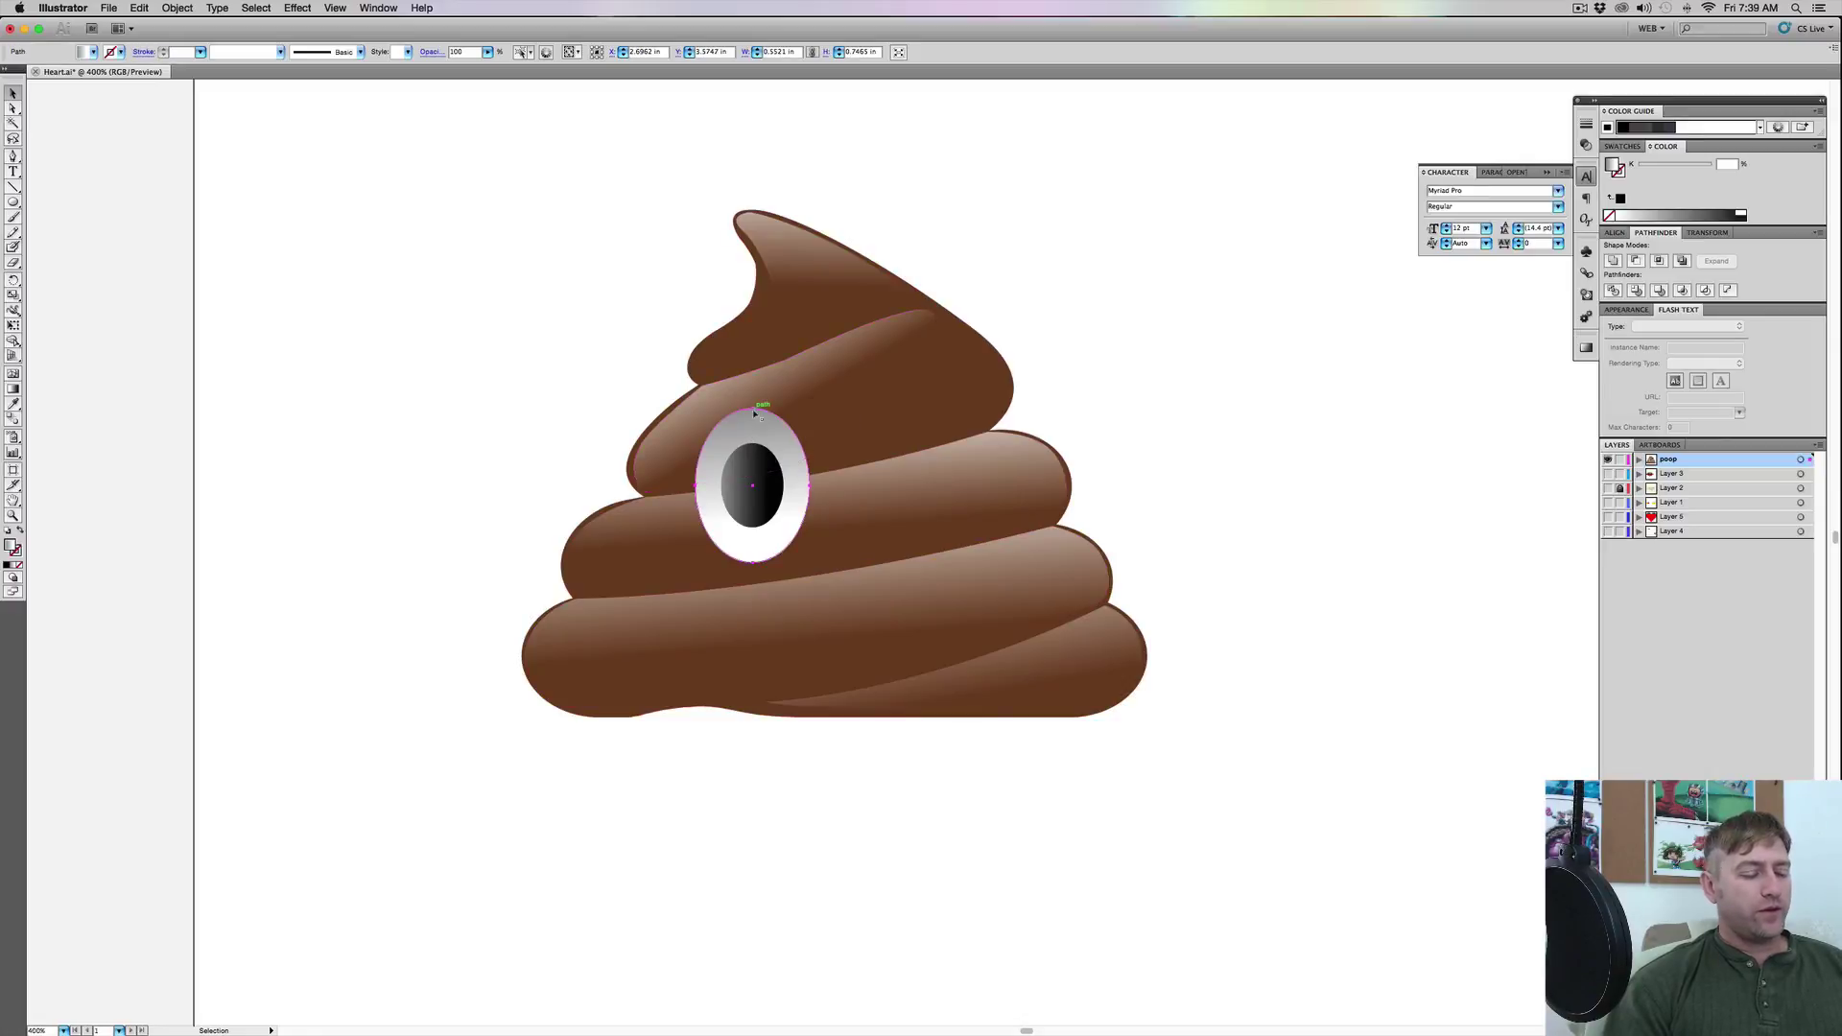
Duplicate the eye's white ellipse in place and fill the copy with solid black
{"action": "key", "text": "a"}
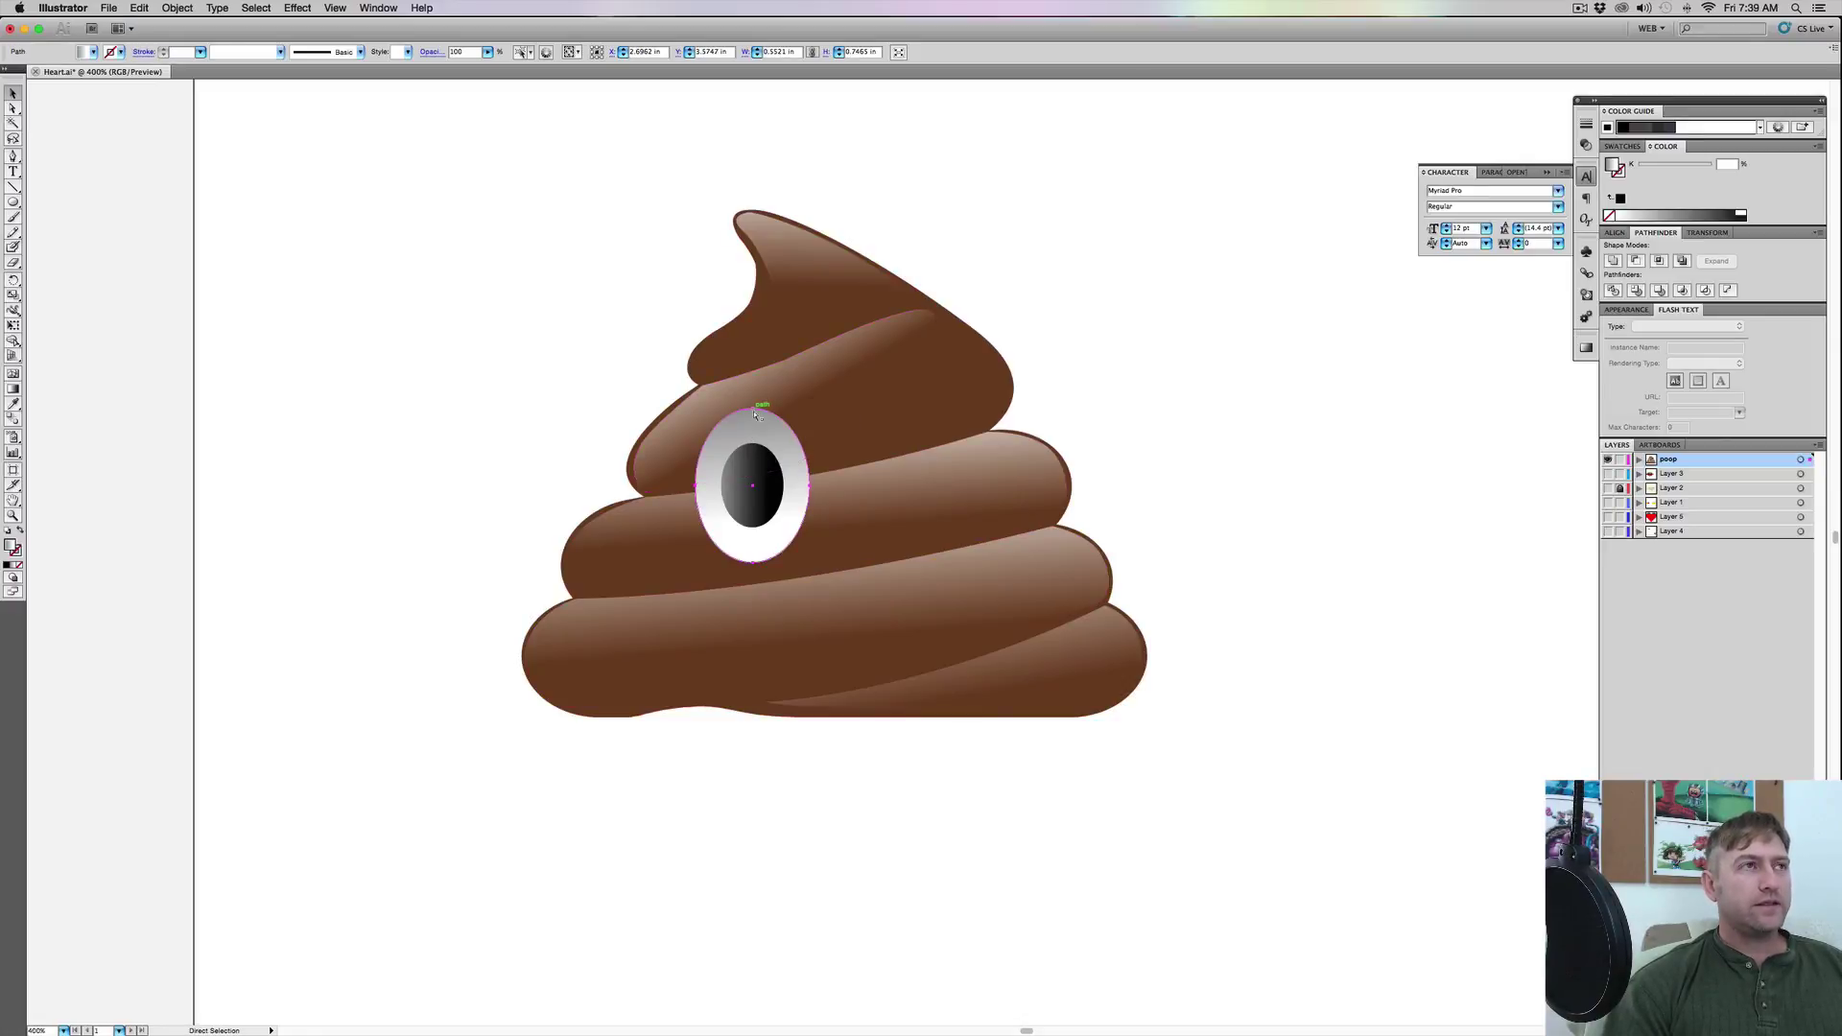
{"action": "key", "text": "v"}
{"action": "key", "text": "a"}
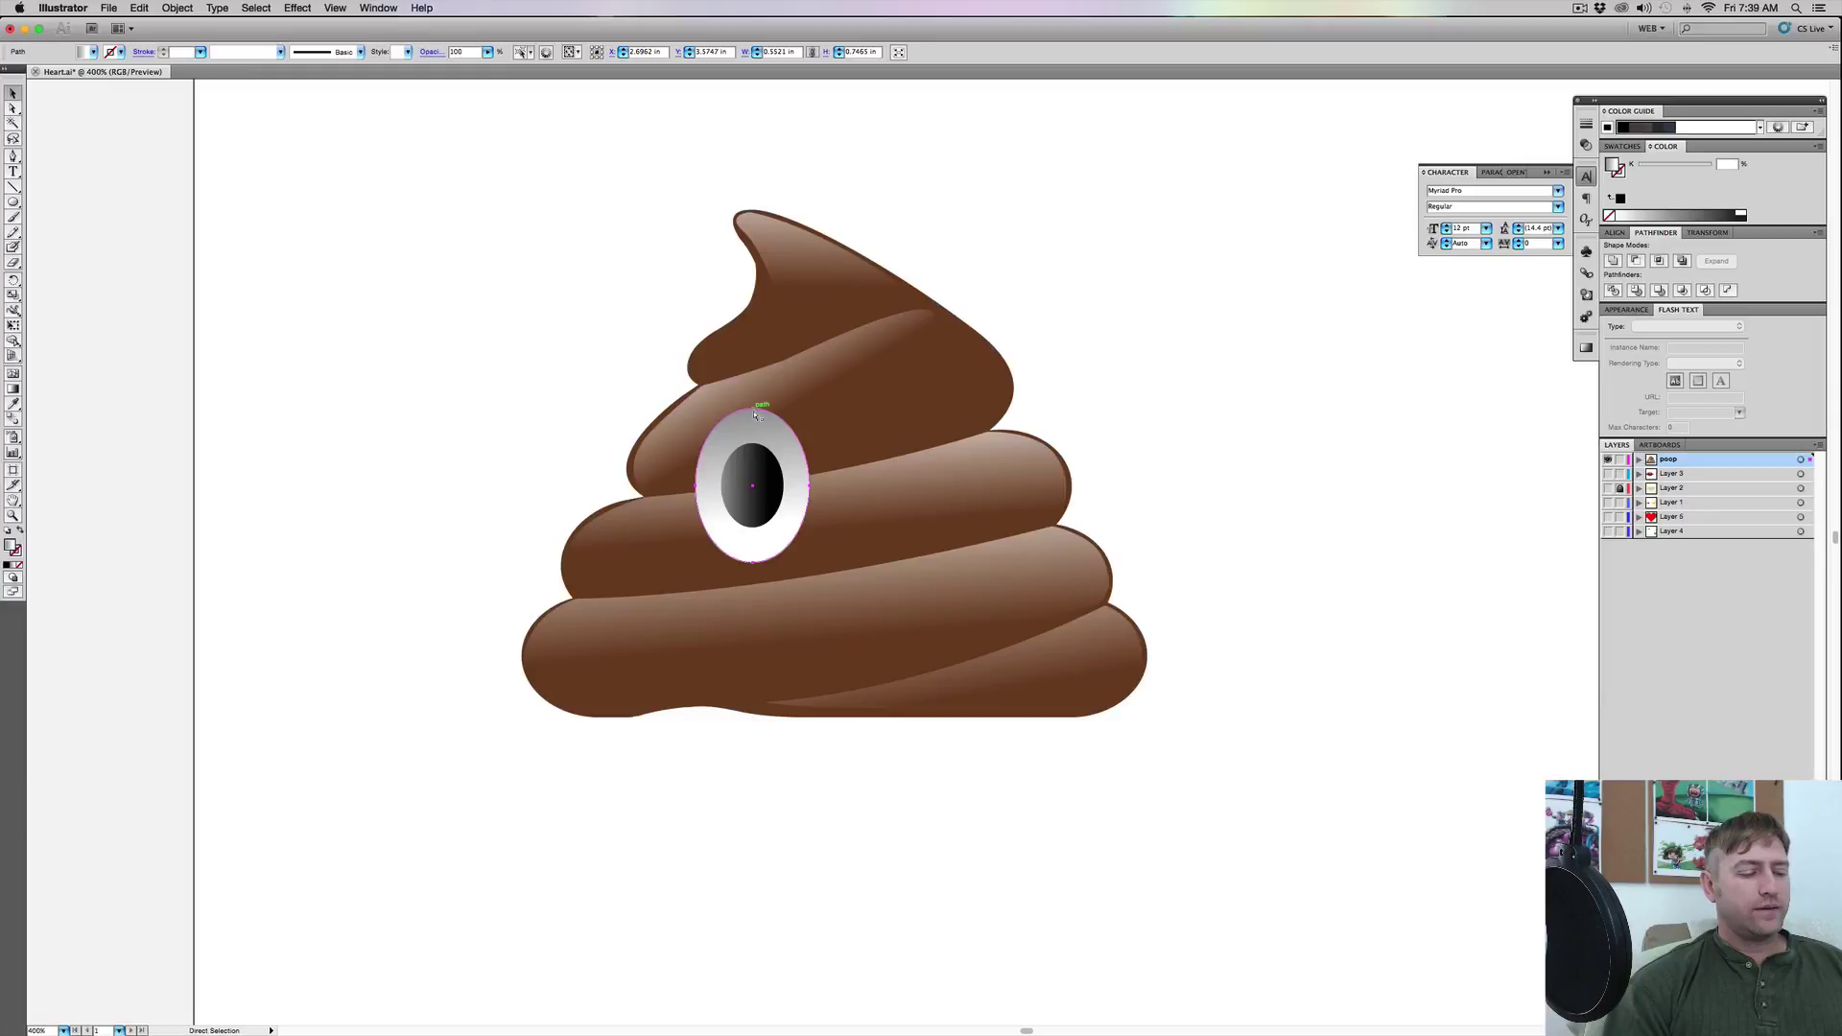
{"action": "key", "text": "v"}
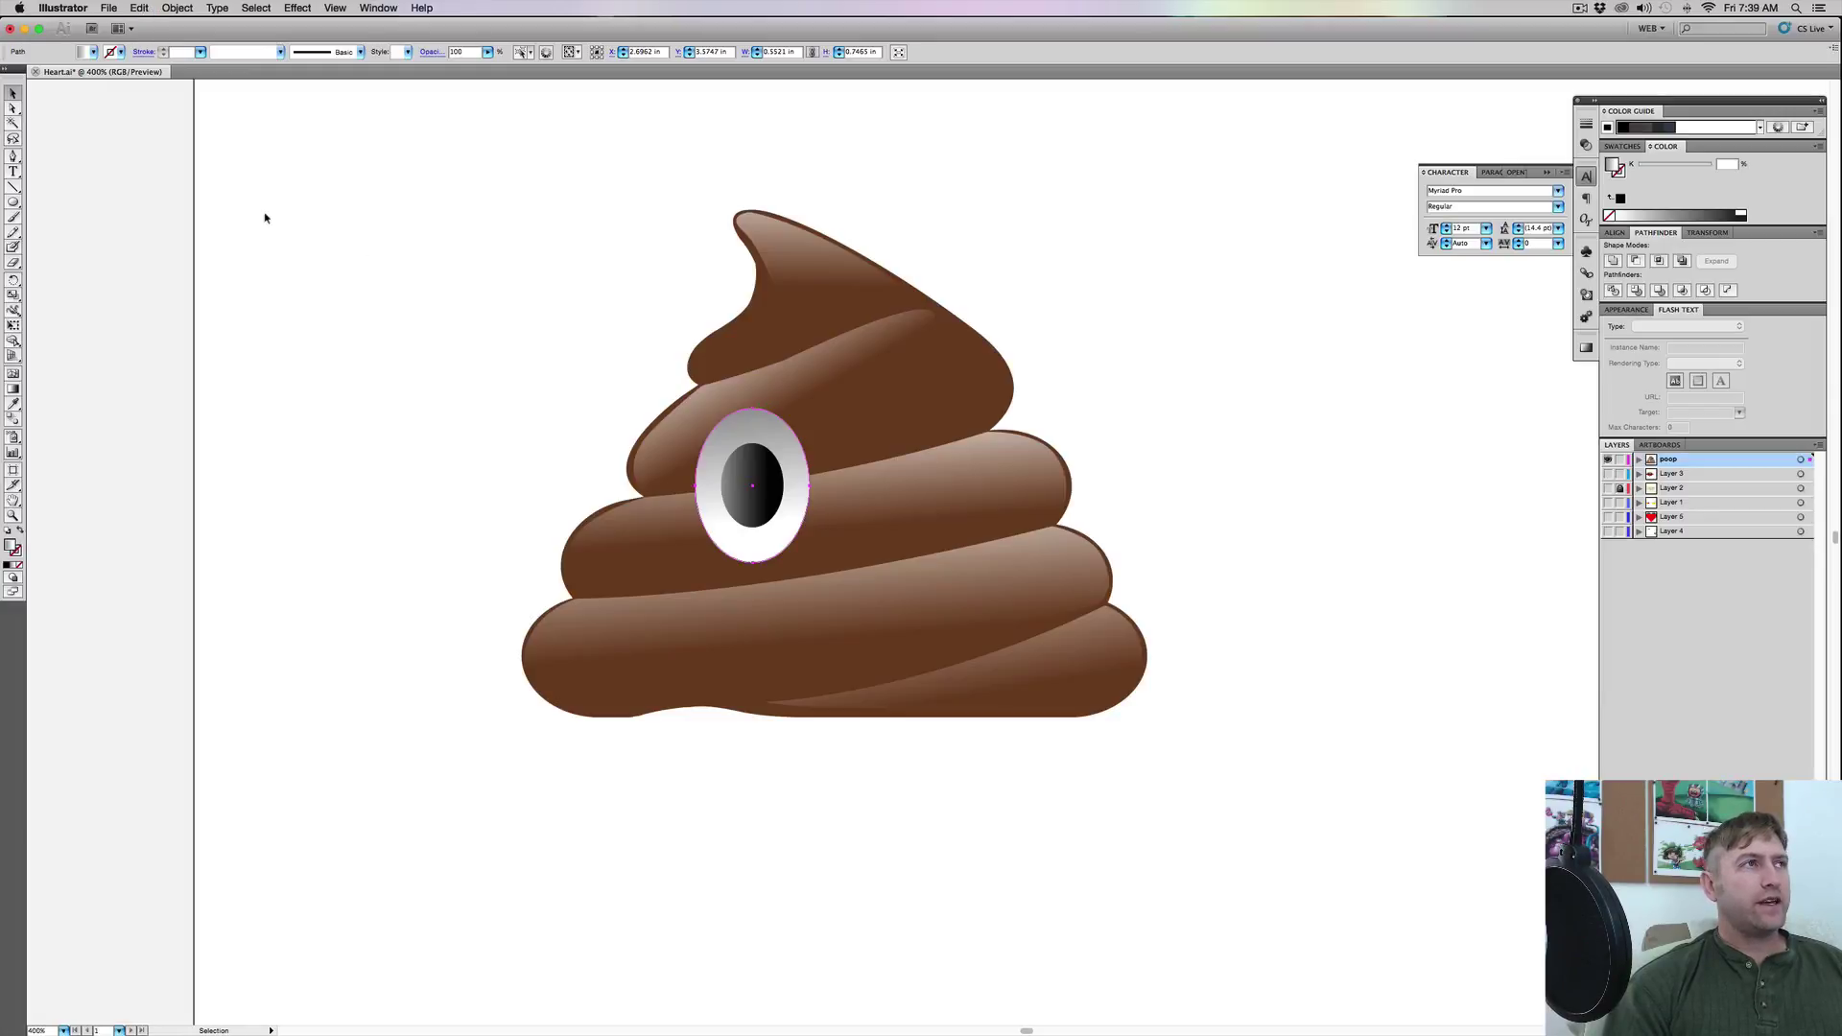
{"action": "left_click", "coordinate": [93, 52]}
{"action": "left_click", "coordinate": [15, 107]}
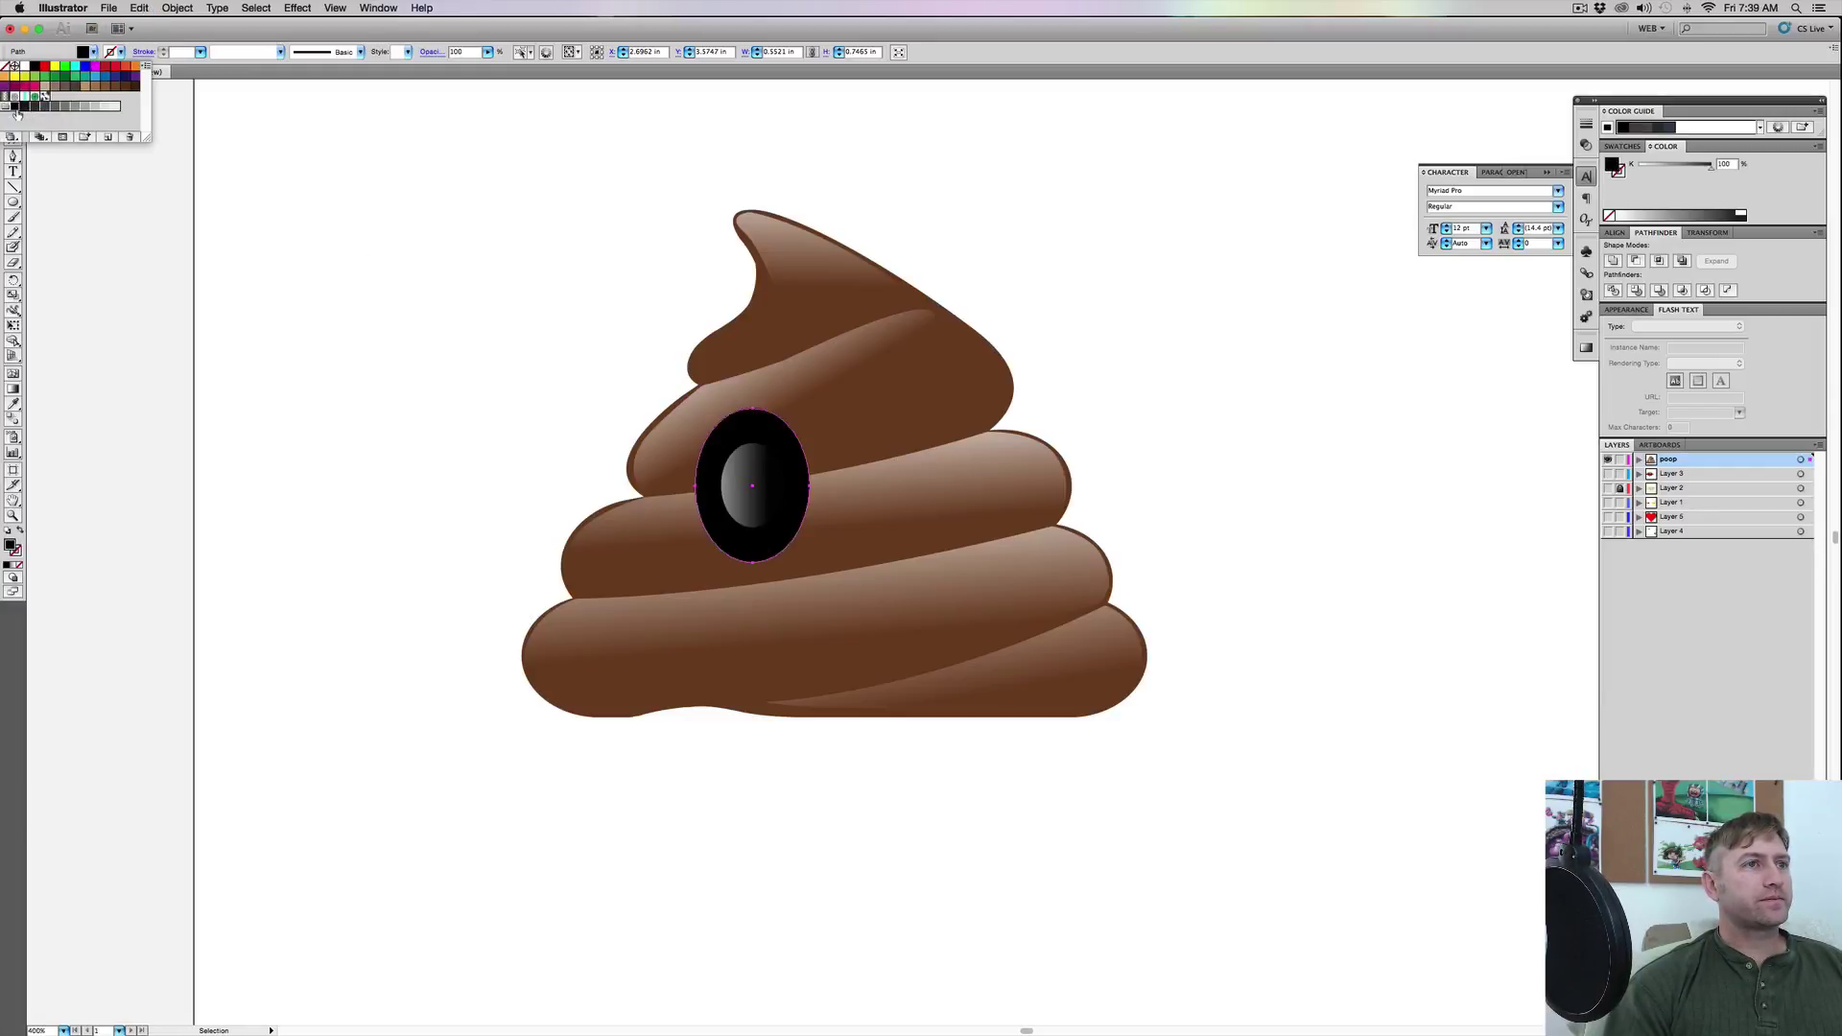
Enlarge the black ellipse about its centre to roughly 0.59 by 0.79 in, send it behind the white ellipse as an outline and deselect
{"action": "key", "text": "e"}
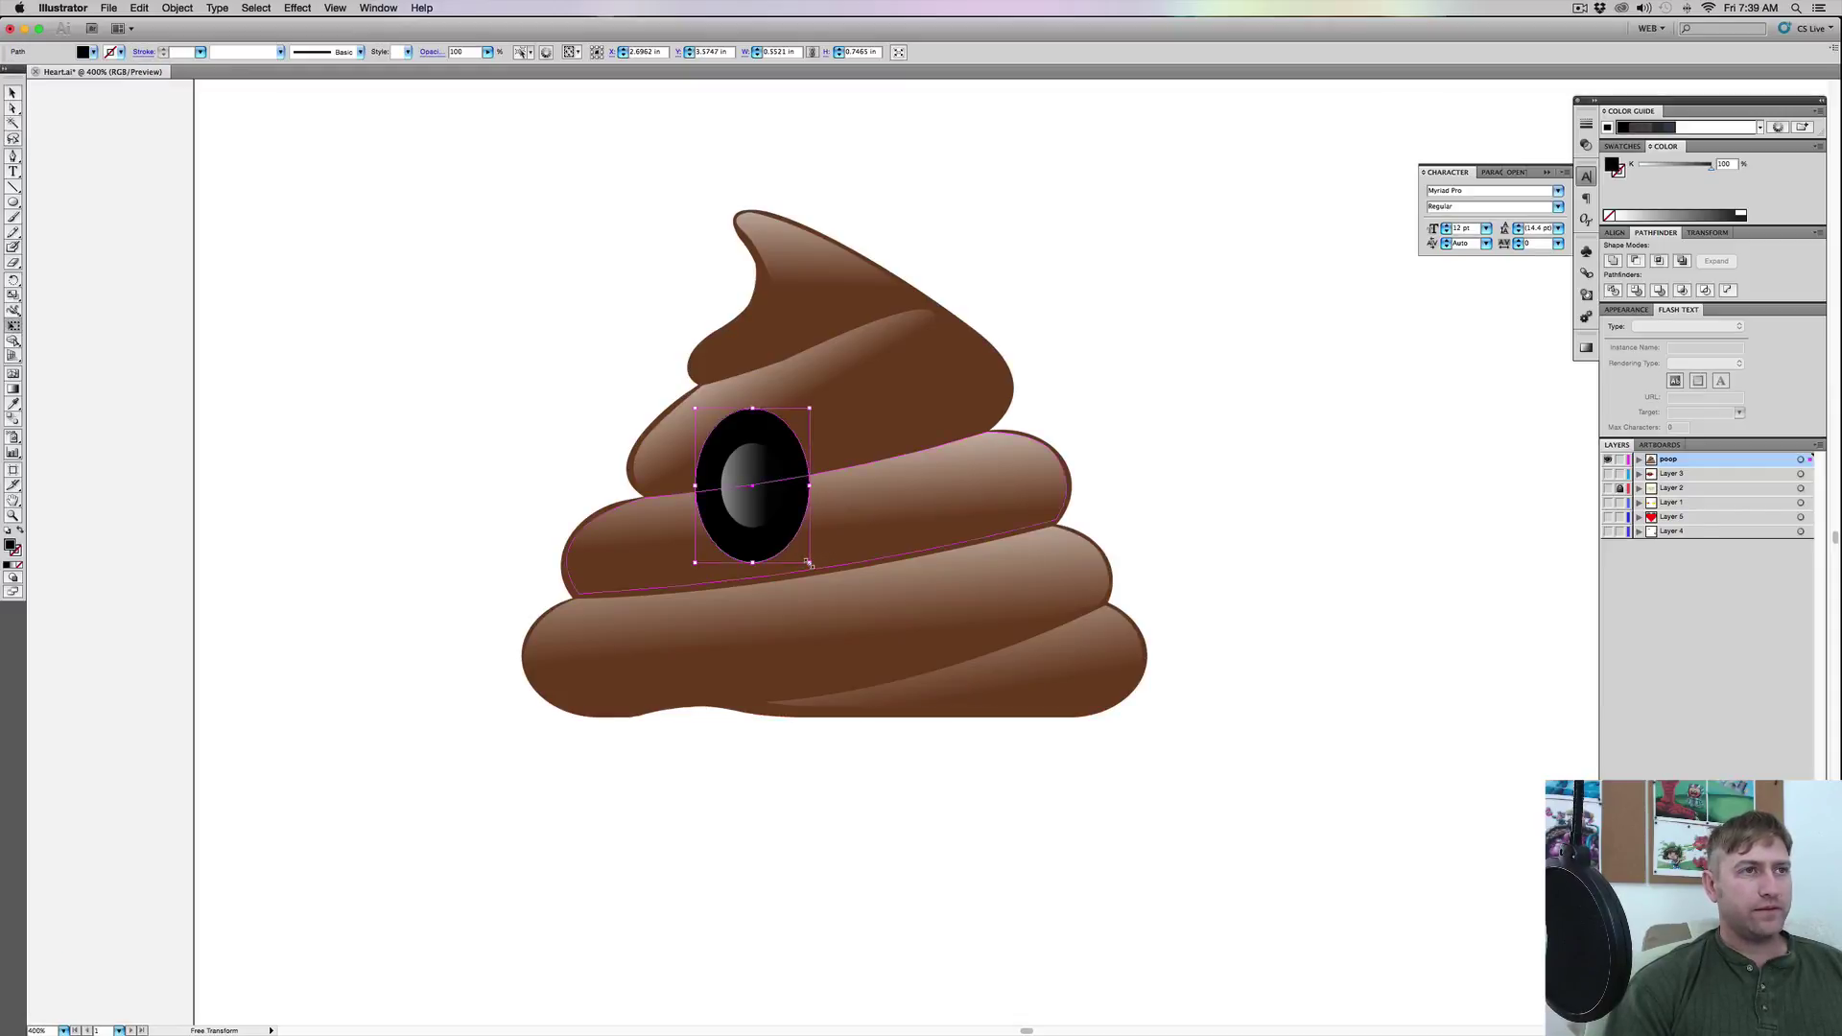
{"action": "left_click_drag", "start_coordinate": [808, 563], "coordinate": [813, 567]}
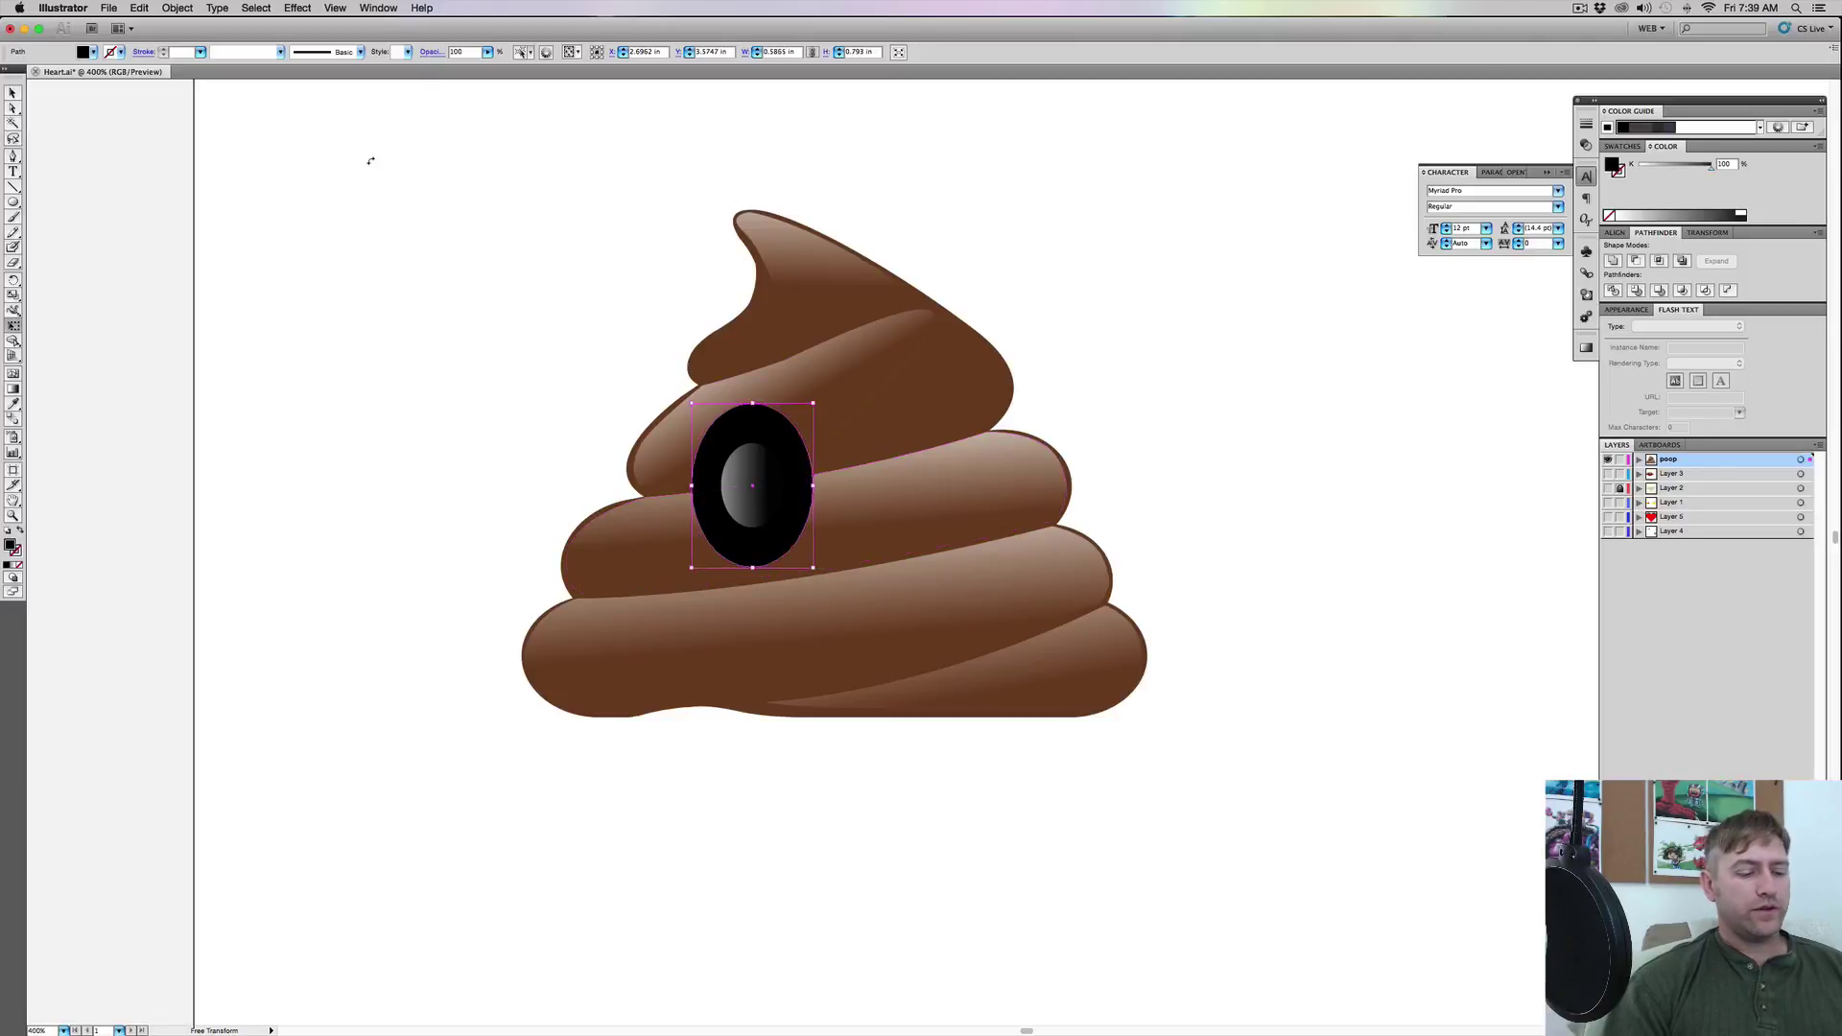
{"action": "key", "text": "v"}
{"action": "key", "text": "super+bracketleft"}
{"action": "key", "text": "e"}
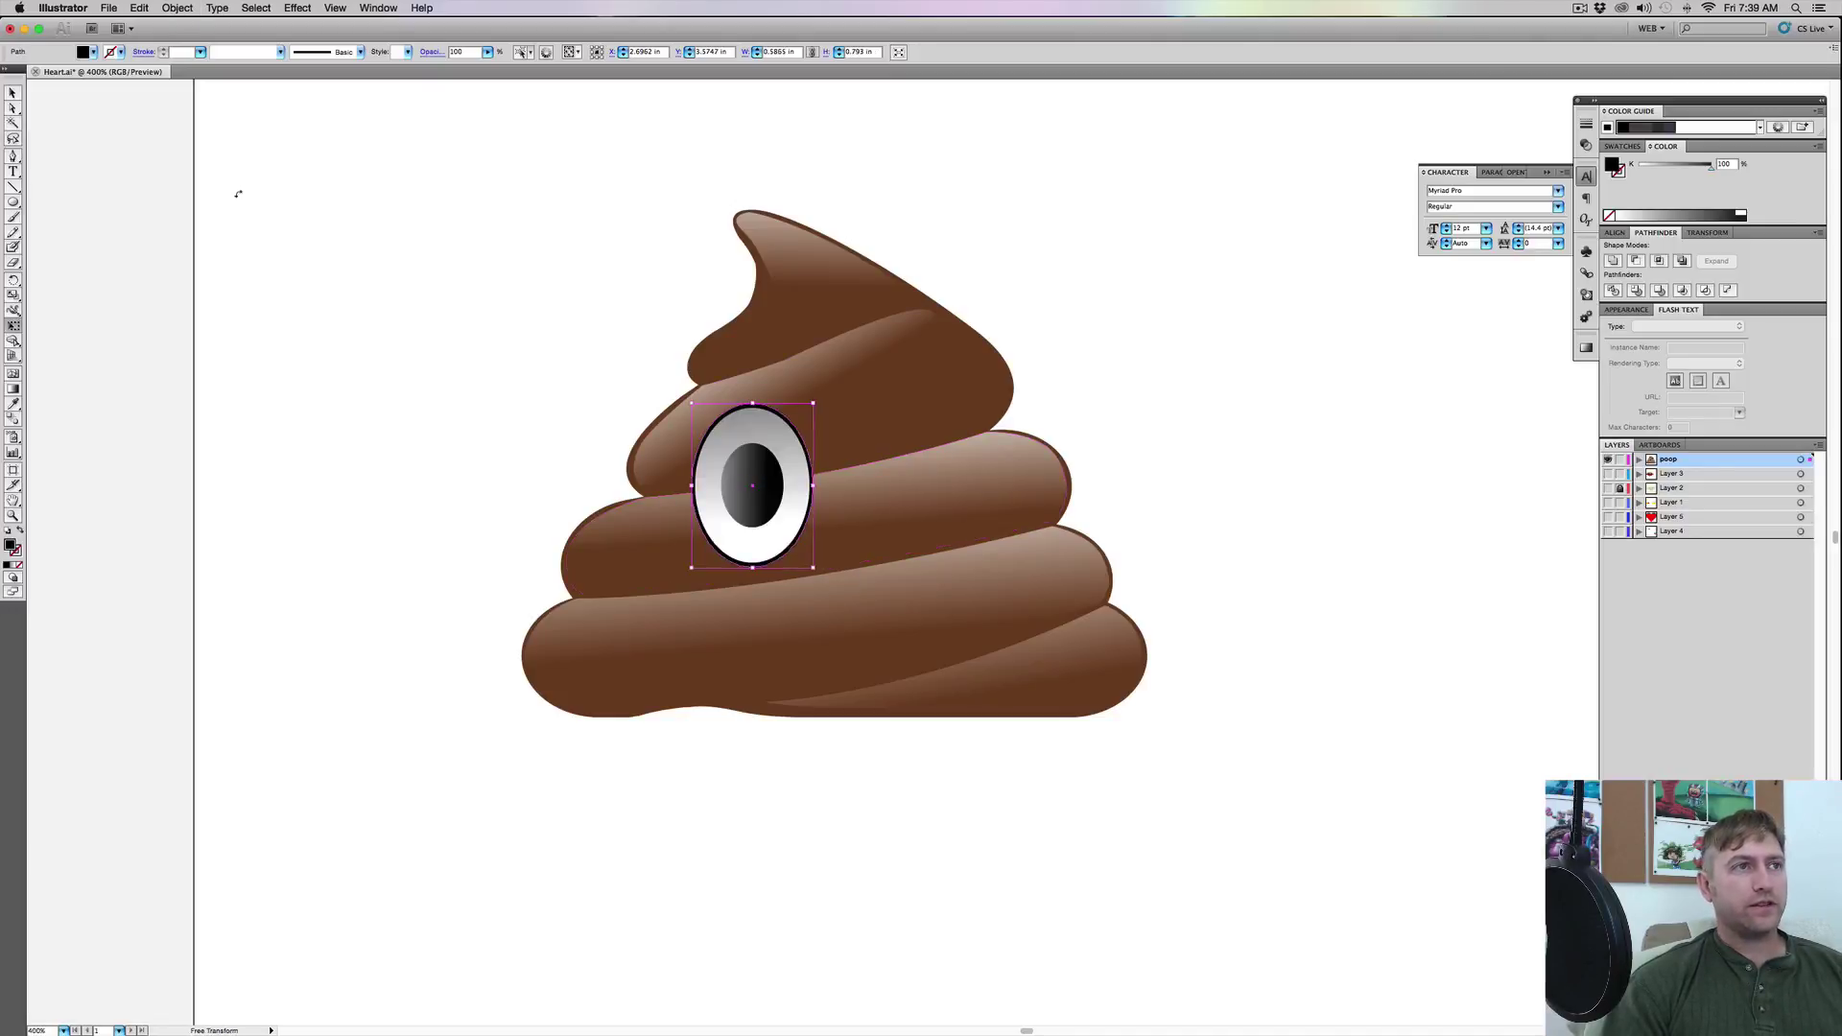
{"action": "left_click", "coordinate": [13, 95]}
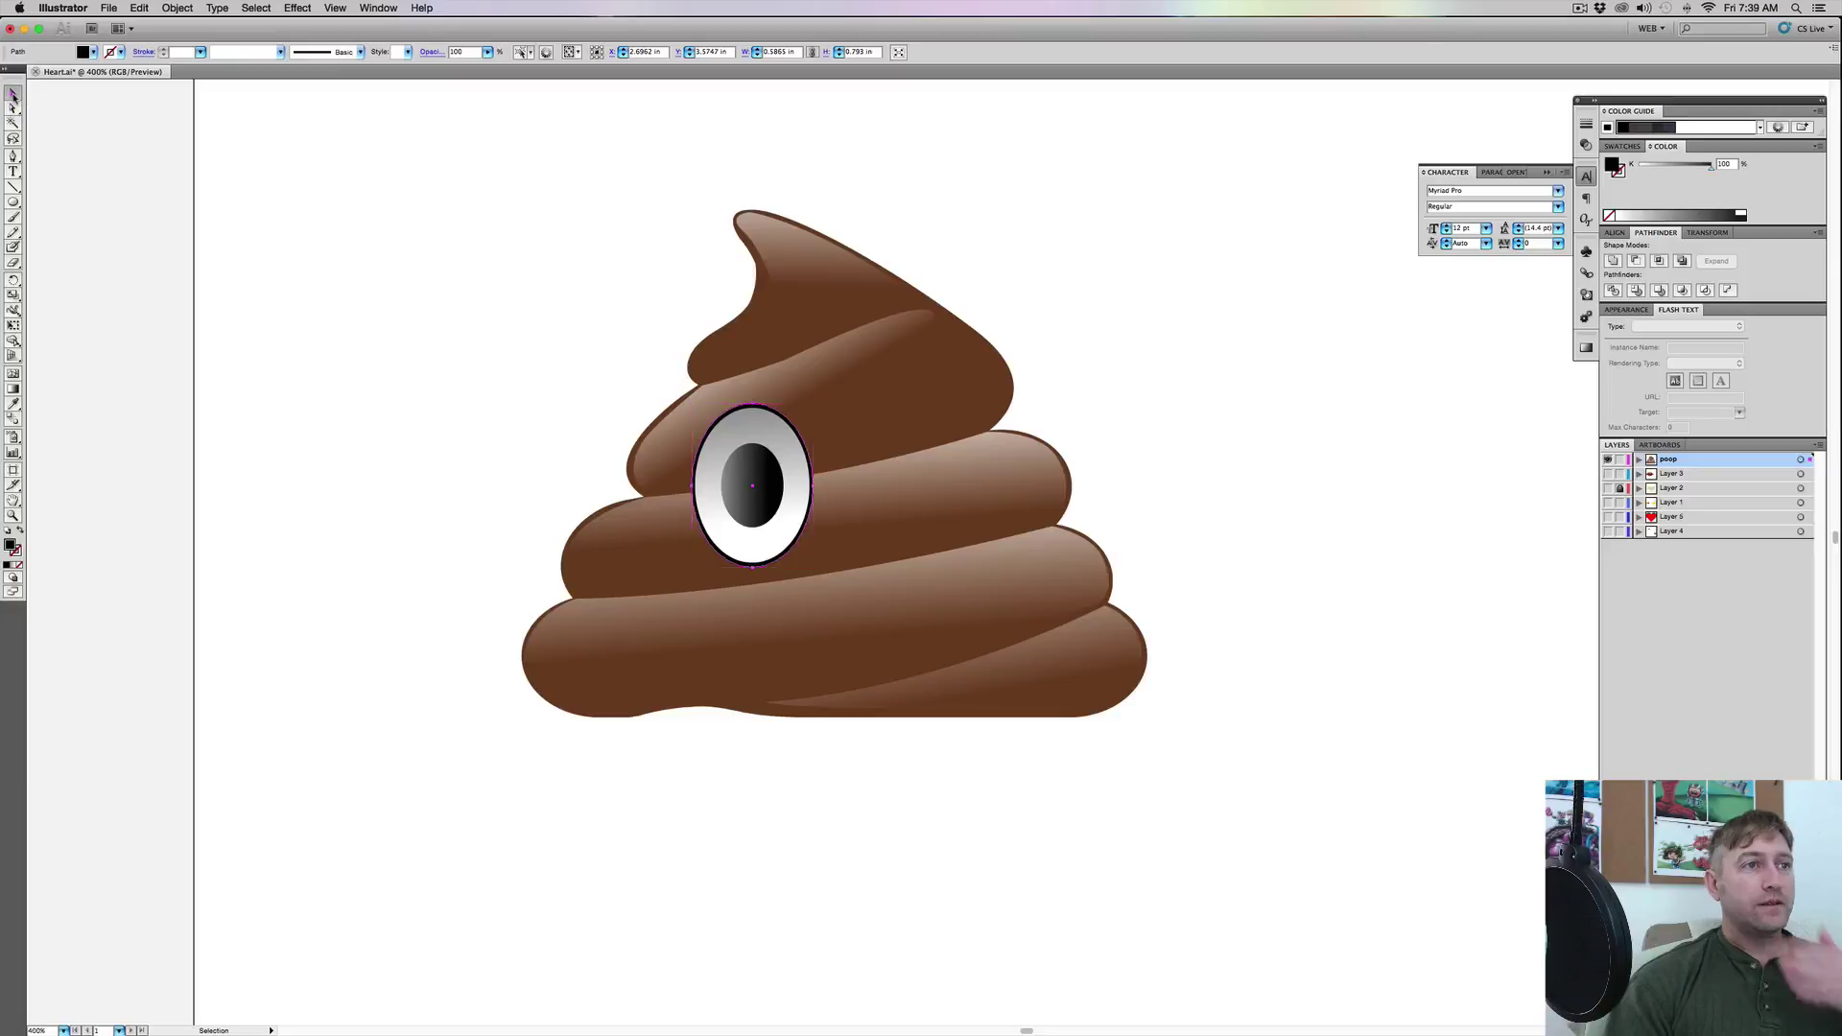
{"action": "left_click", "coordinate": [1318, 646]}
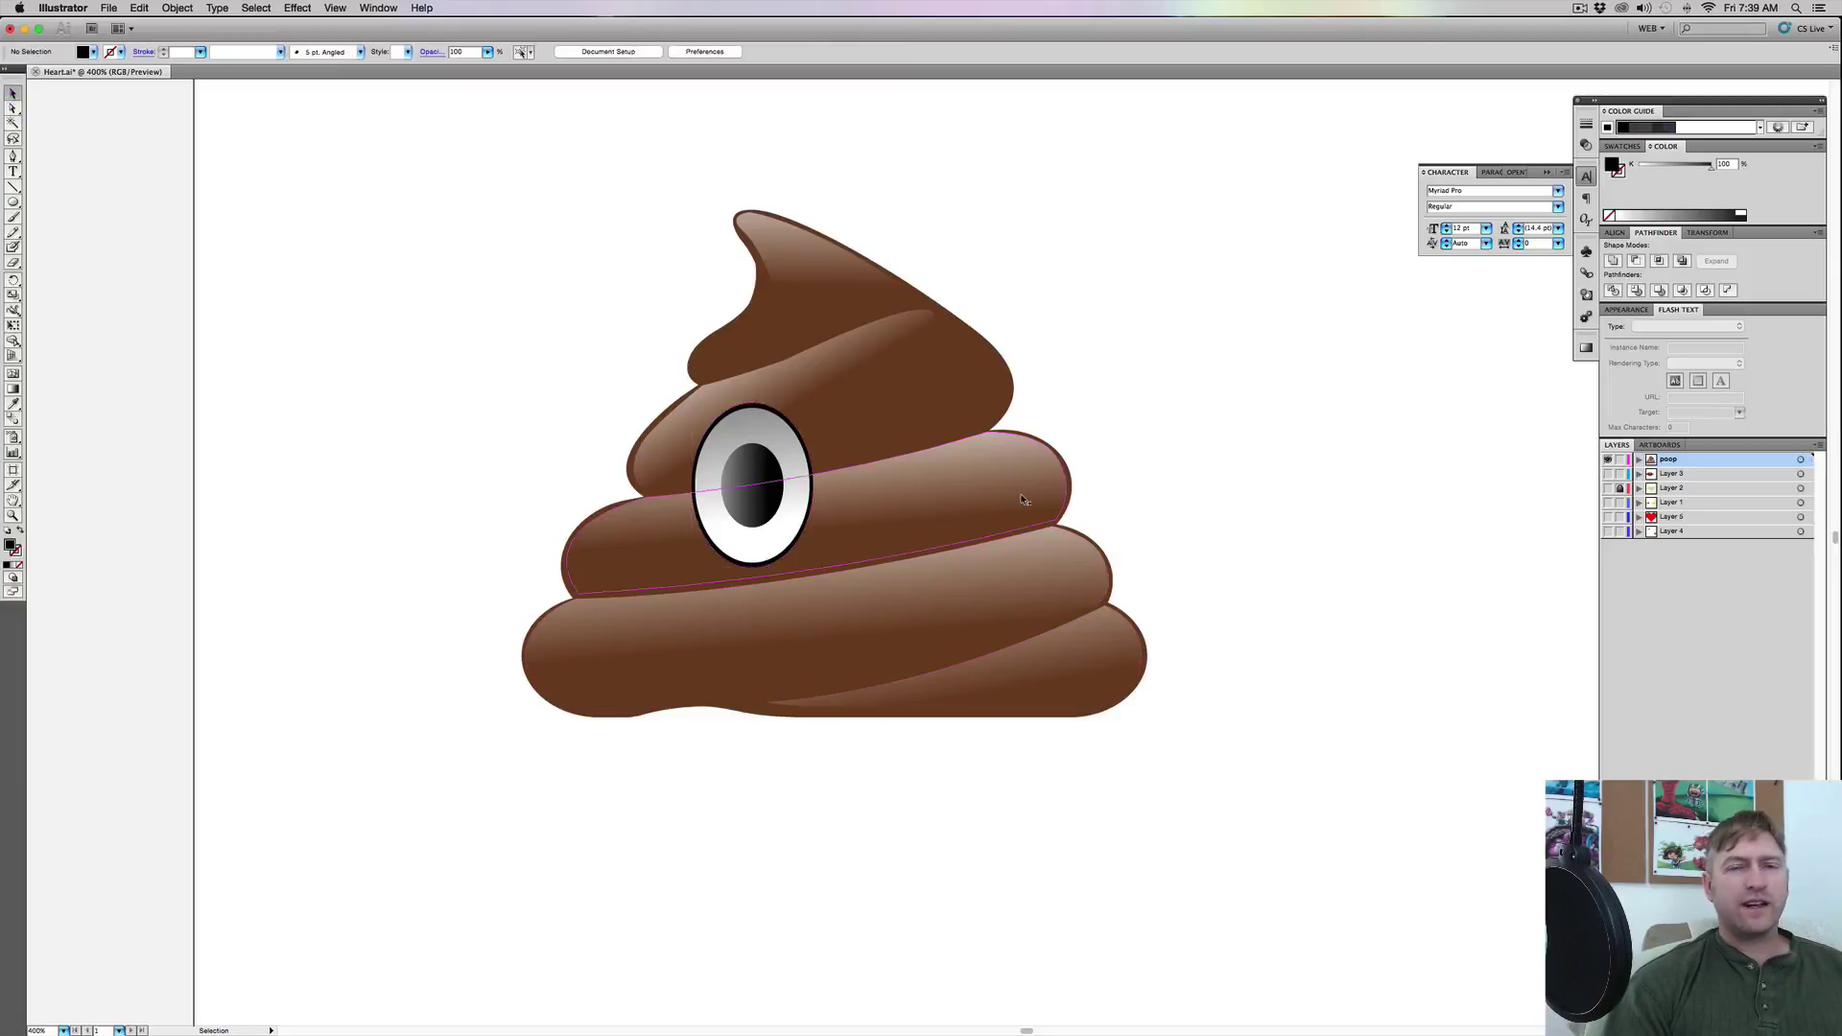
Nudge the black outline ellipse behind the eye slightly upward so its top edge is thicker, and deselect it
{"action": "left_click", "coordinate": [761, 410]}
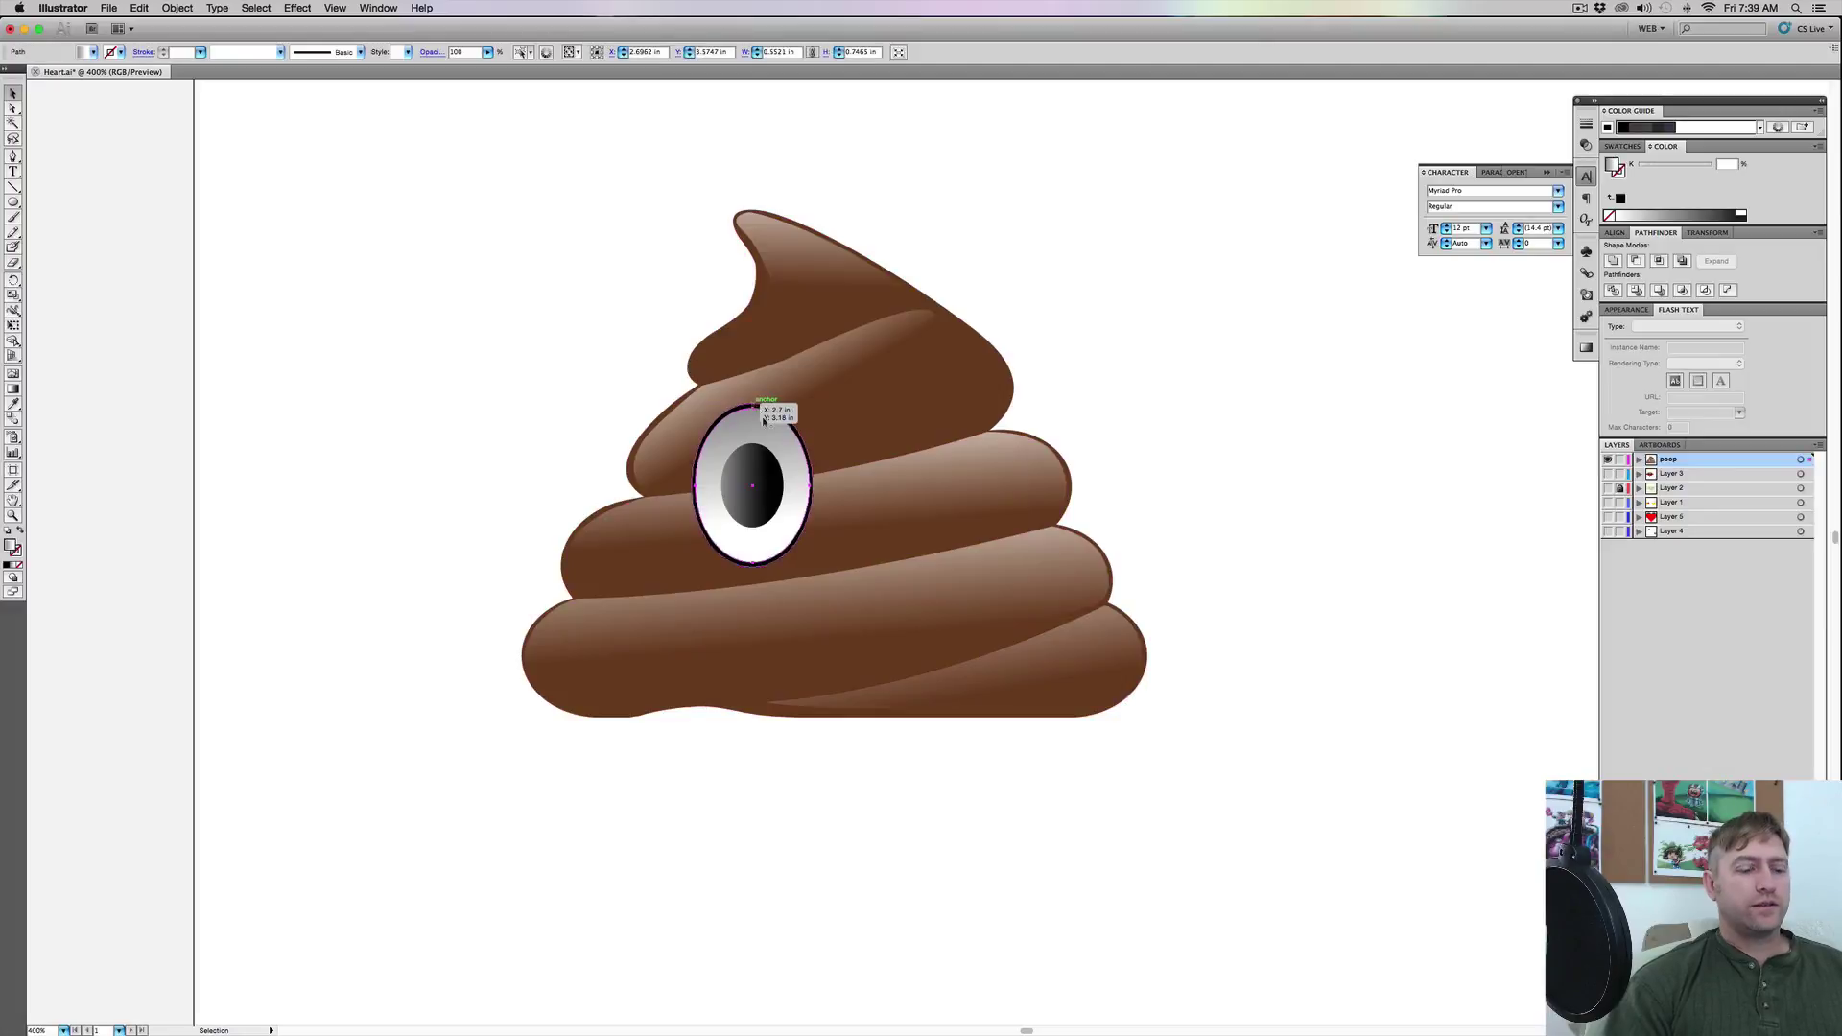
{"action": "key", "text": "a"}
{"action": "key", "text": "super+equal"}
{"action": "key", "text": "v"}
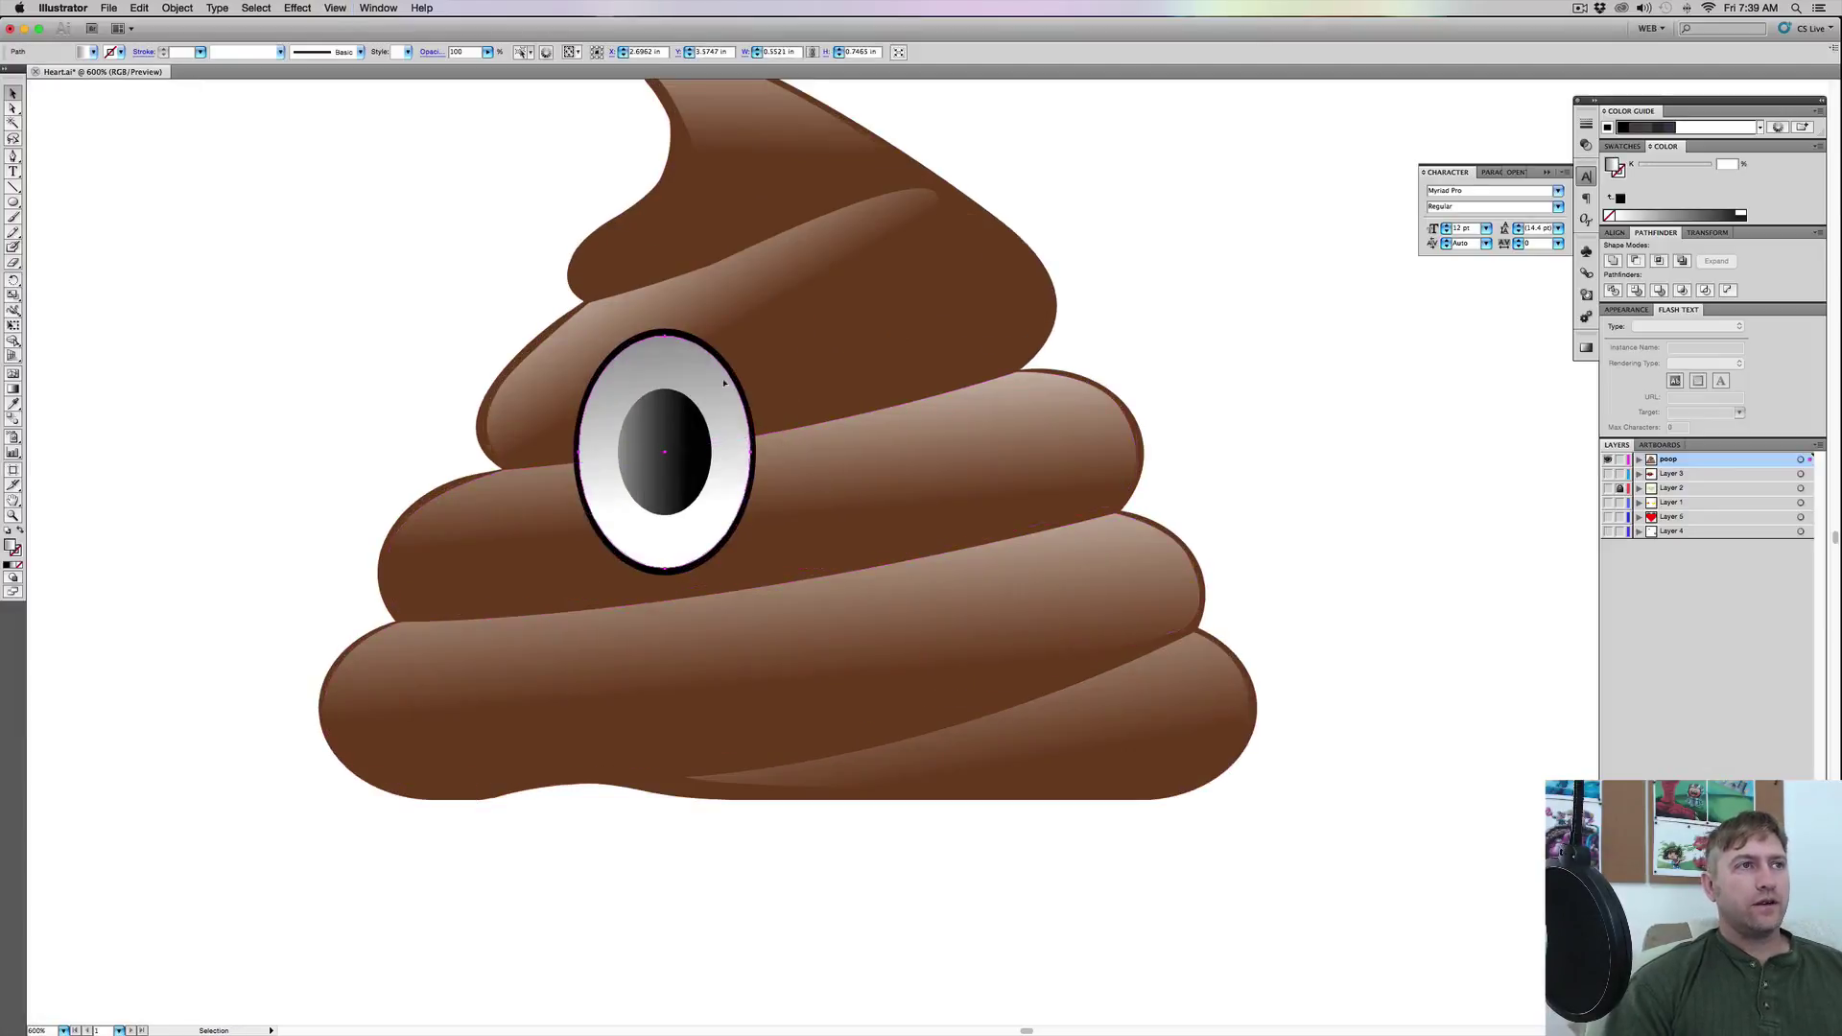
{"action": "left_click", "coordinate": [703, 341]}
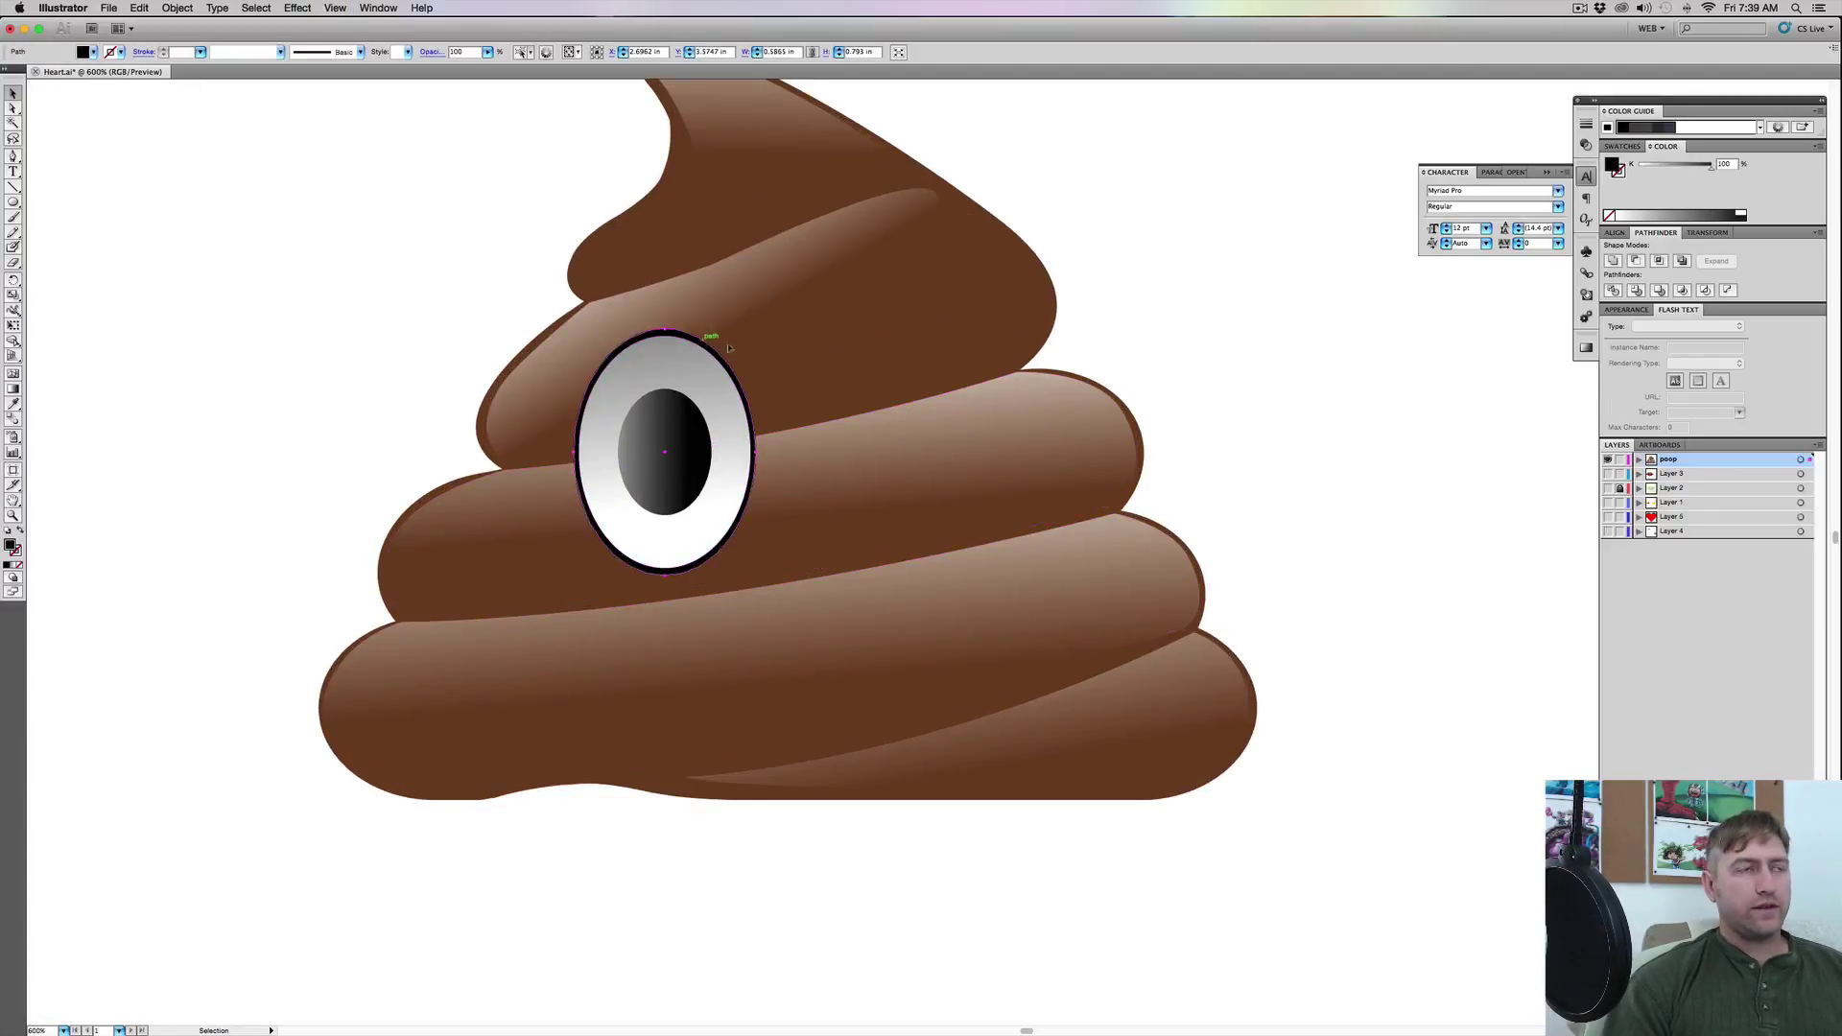
{"action": "key", "text": "Up"}
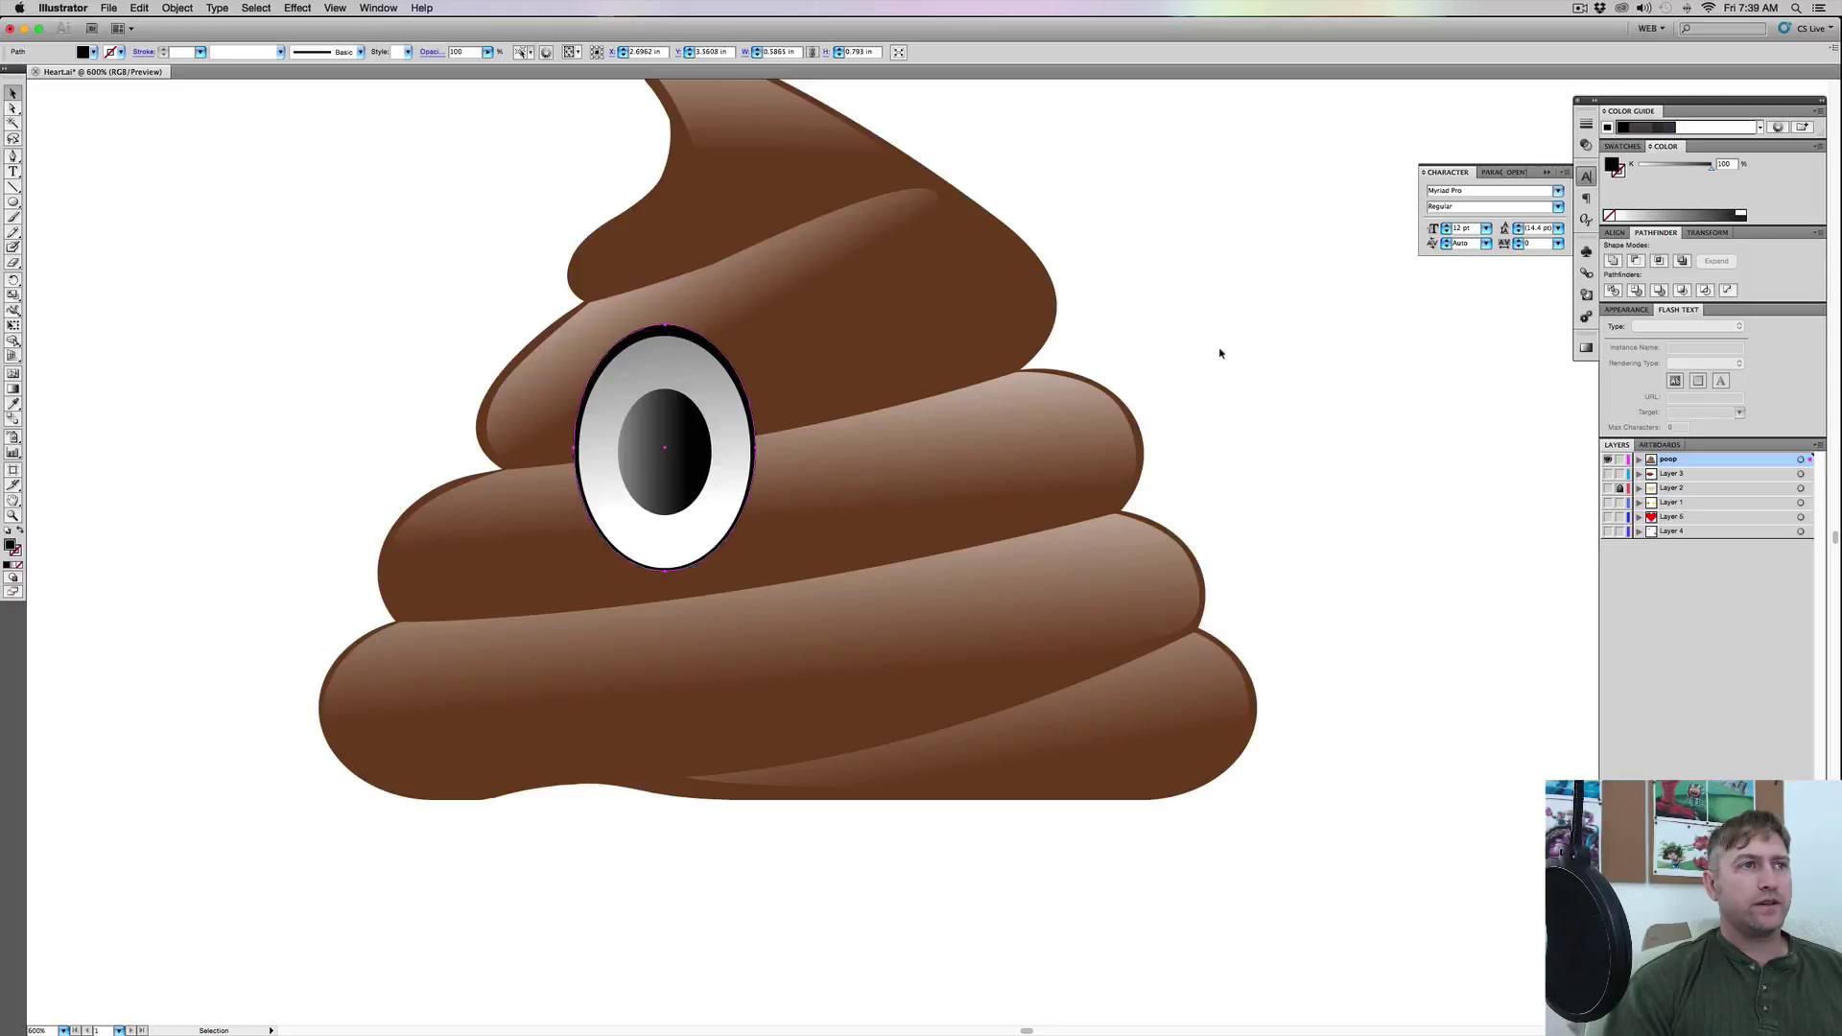
{"action": "left_click", "coordinate": [1222, 355]}
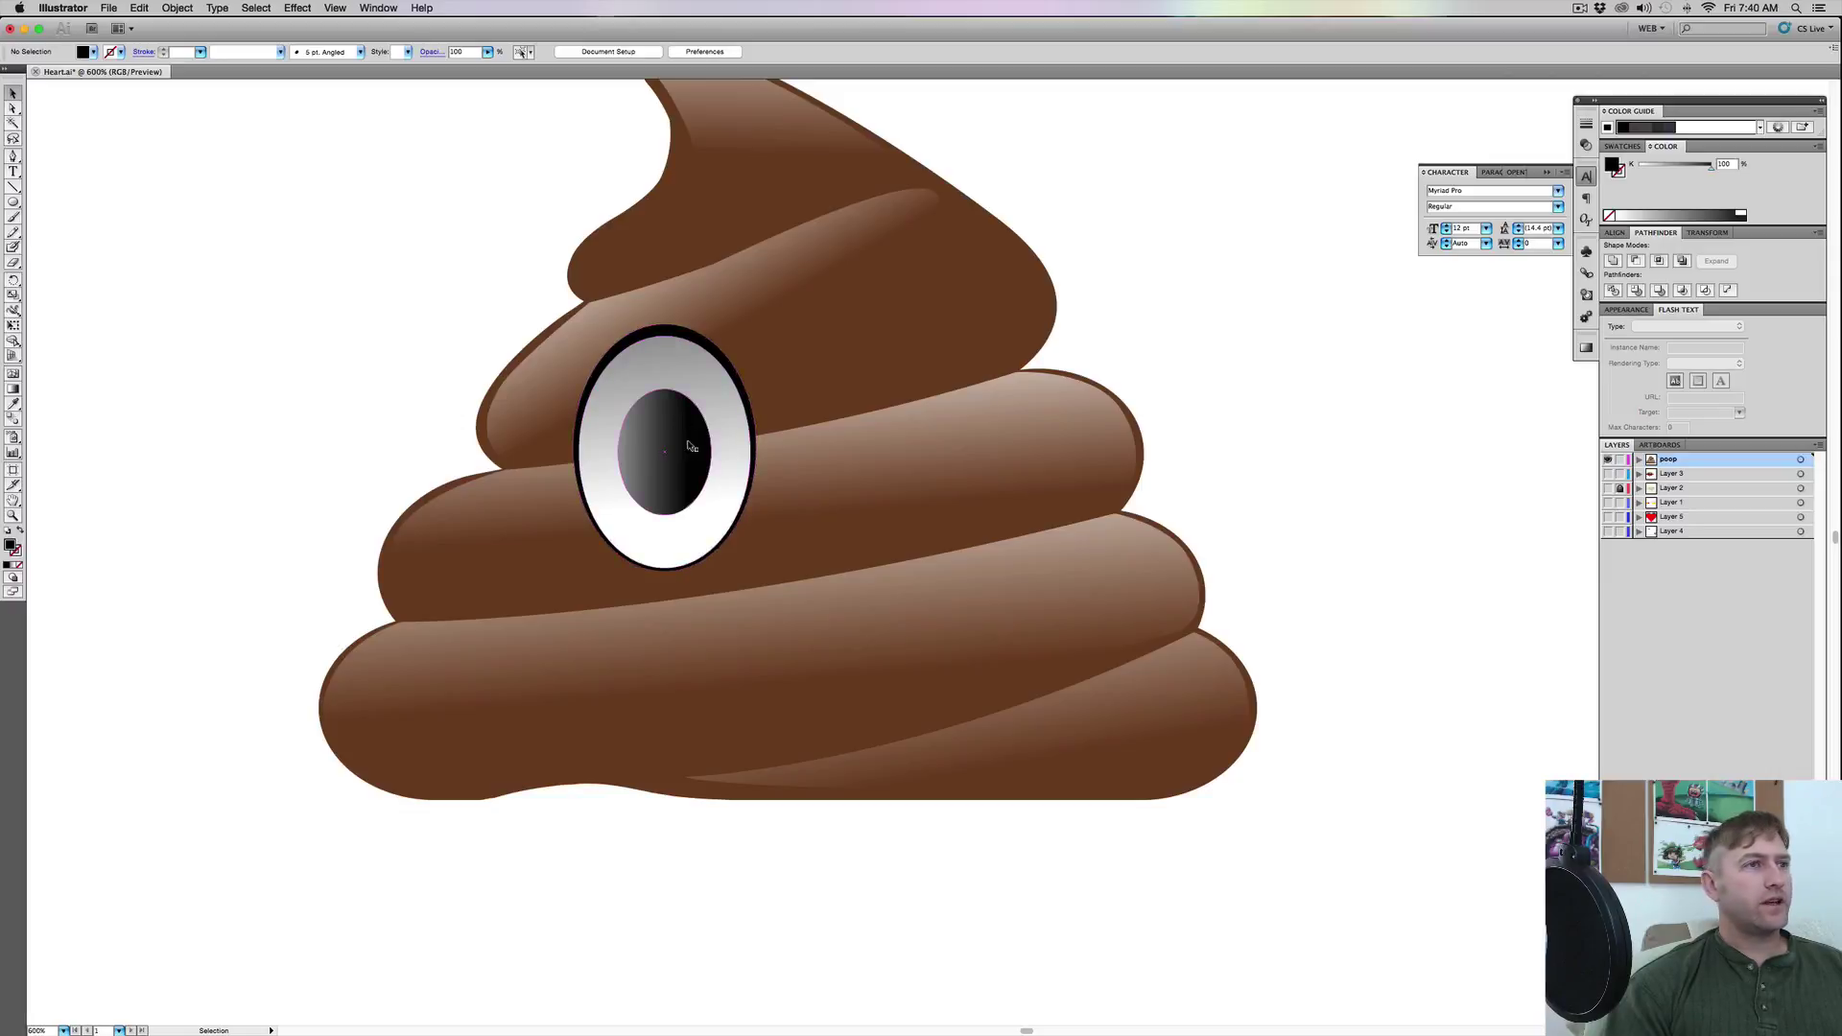
Replace the pupil's gradient with a solid black fill and deselect it
{"action": "left_click", "coordinate": [689, 474]}
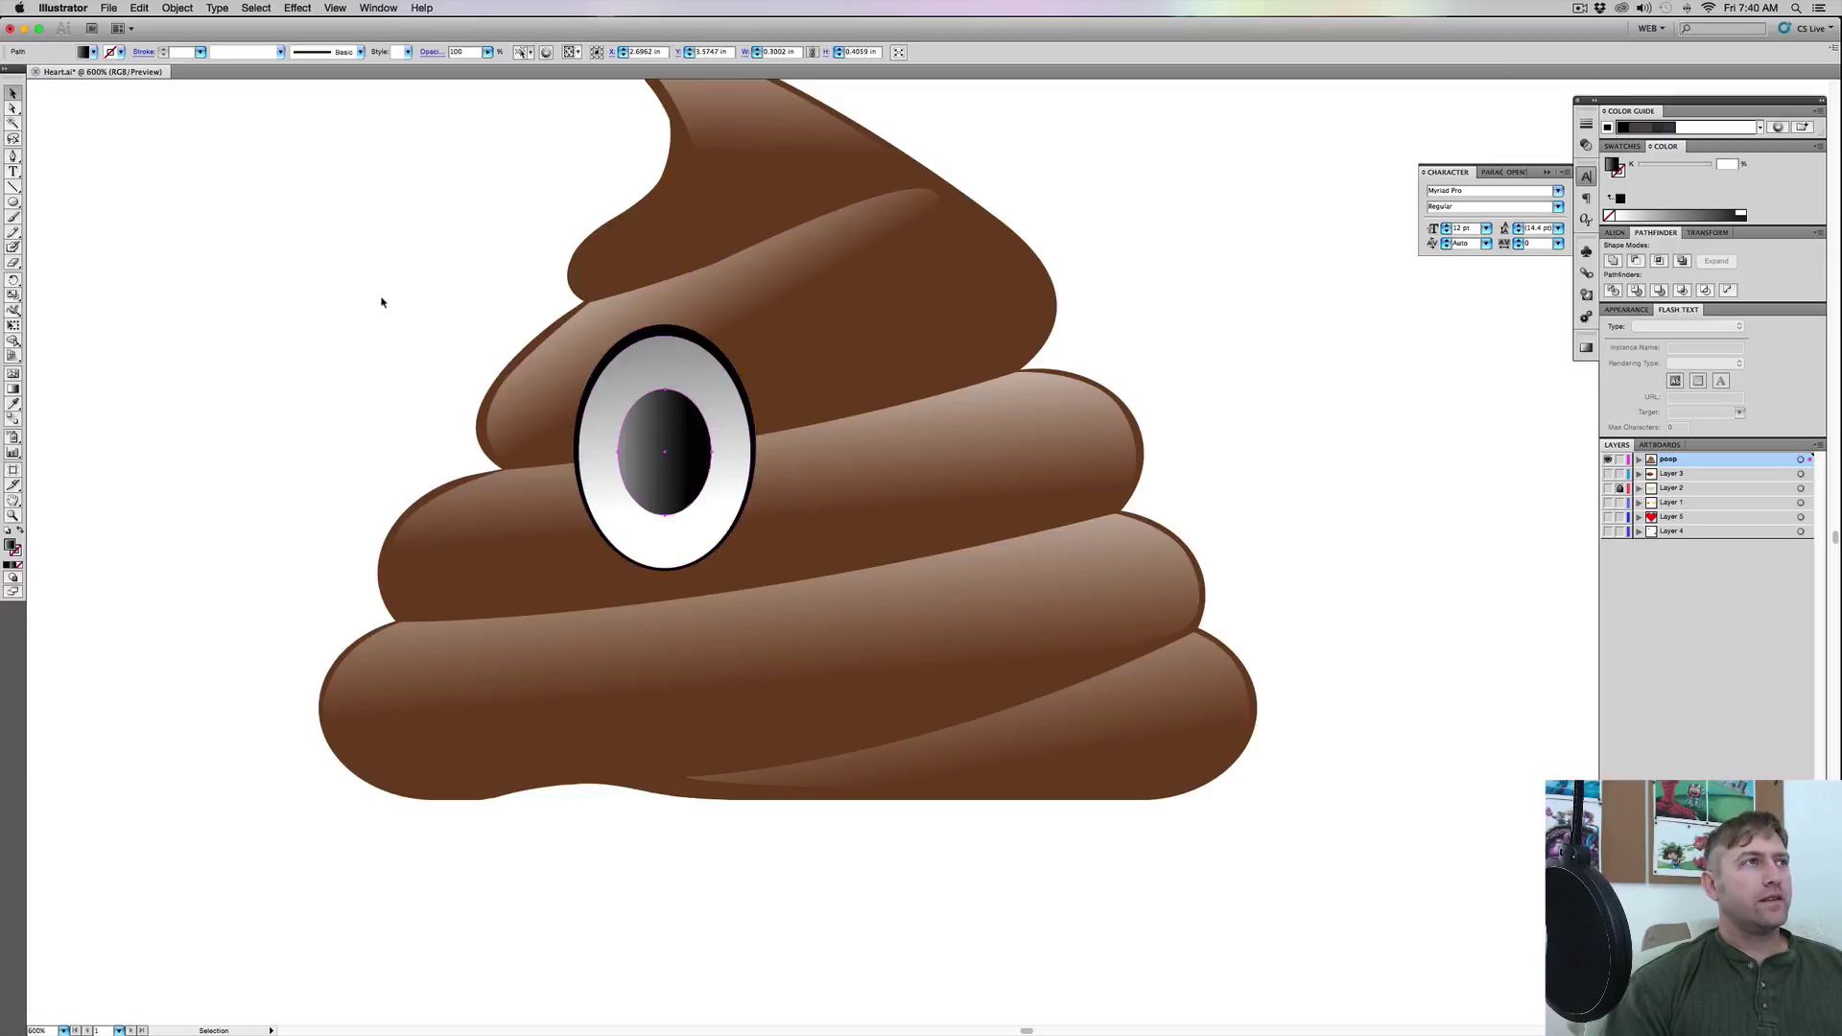
{"action": "left_click", "coordinate": [94, 55]}
{"action": "left_click", "coordinate": [18, 110]}
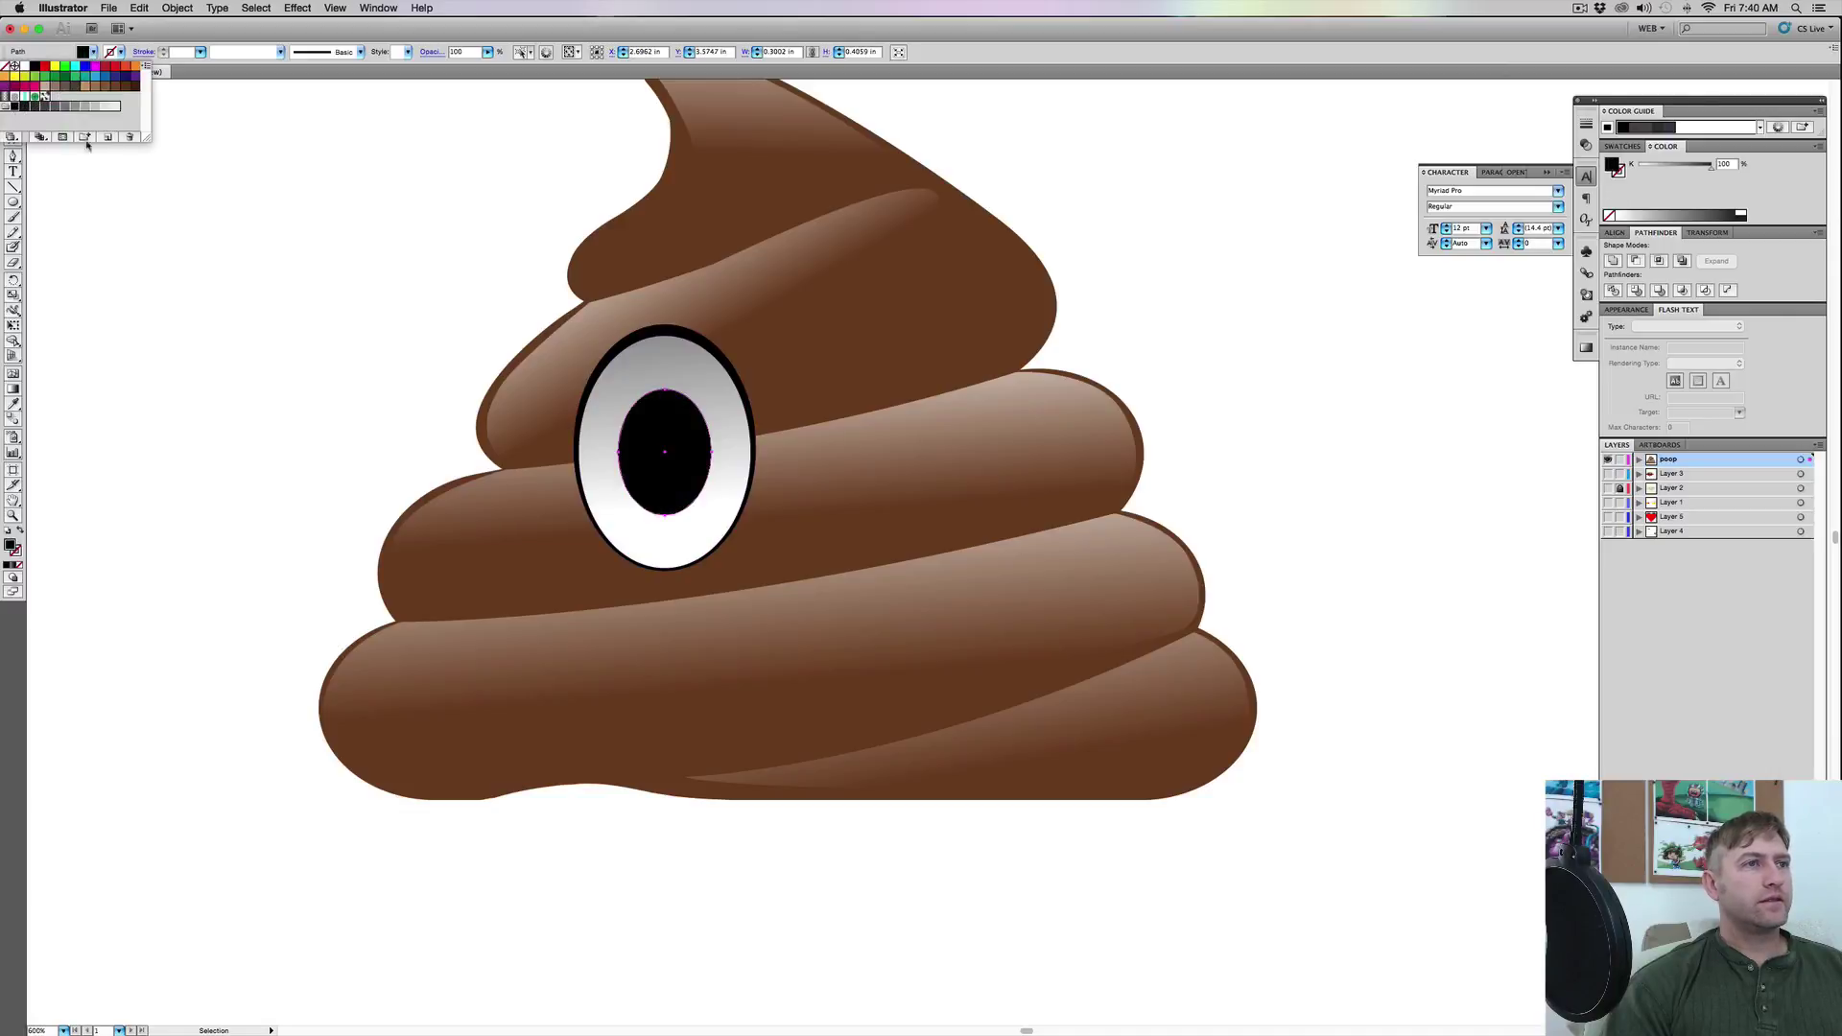
{"action": "left_click", "coordinate": [362, 292]}
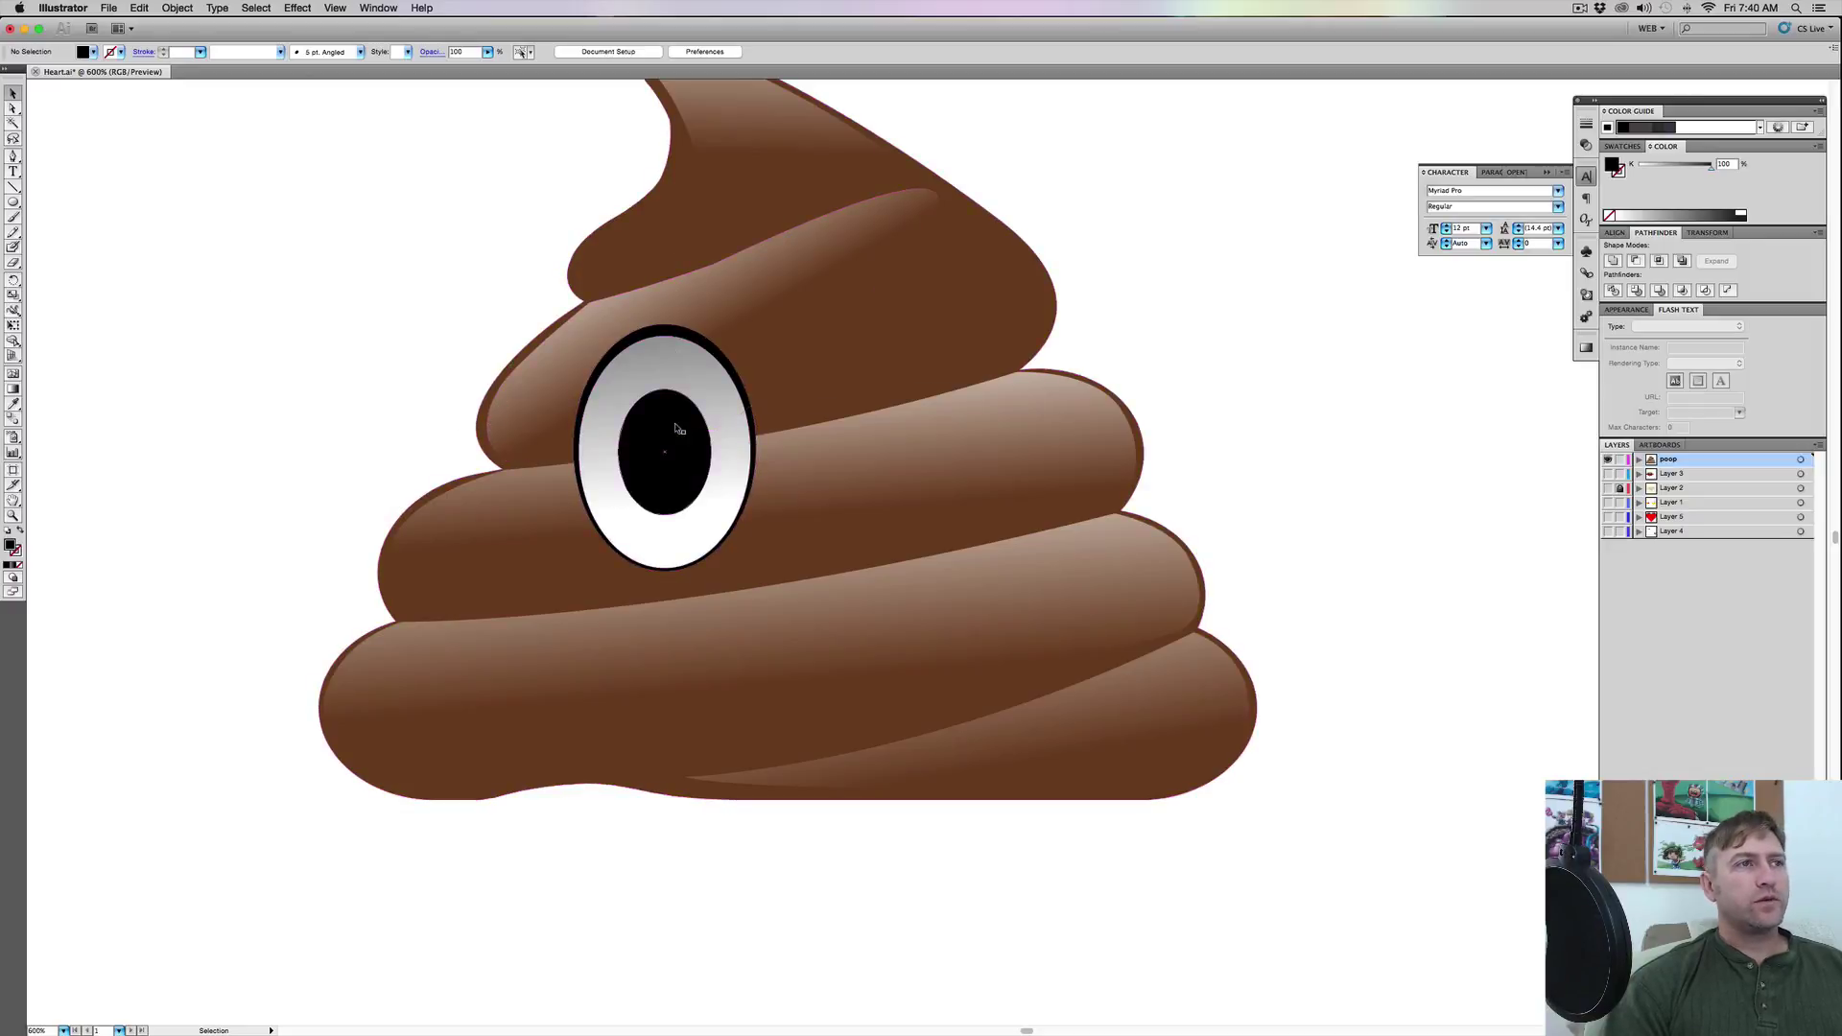
{"action": "left_click", "coordinate": [635, 381]}
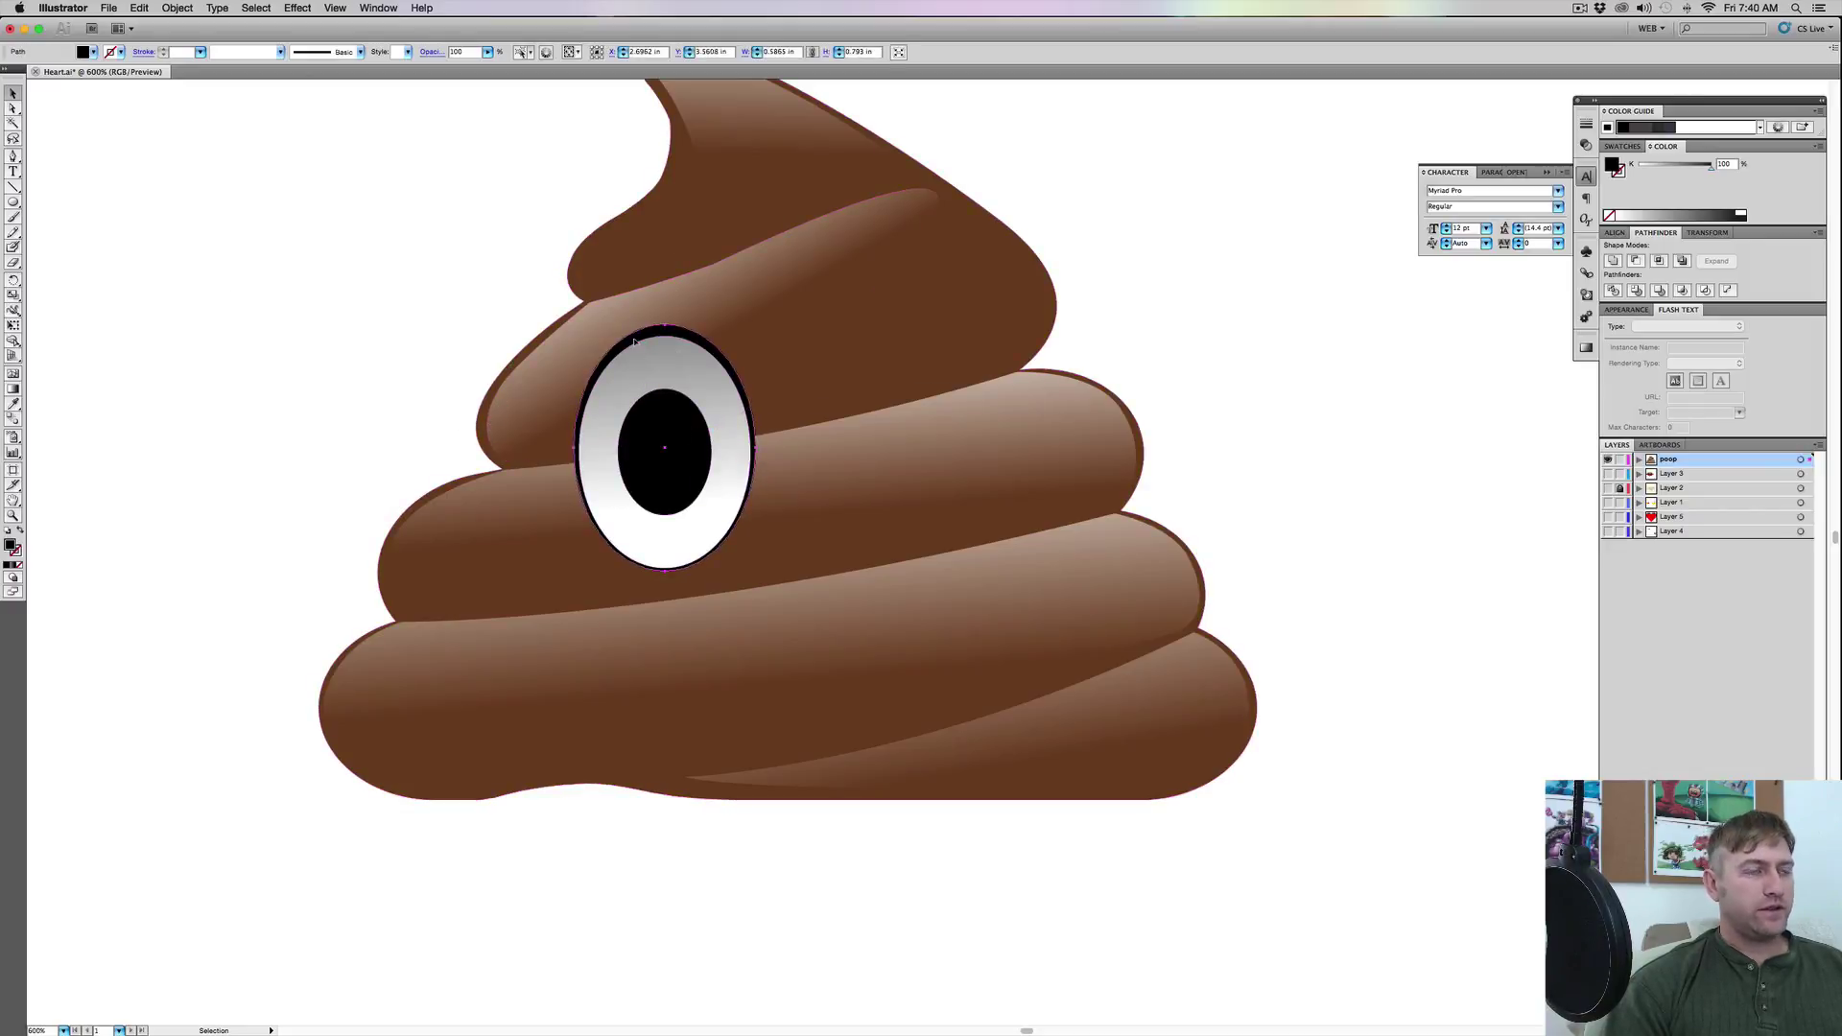
{"action": "left_click", "coordinate": [1202, 345]}
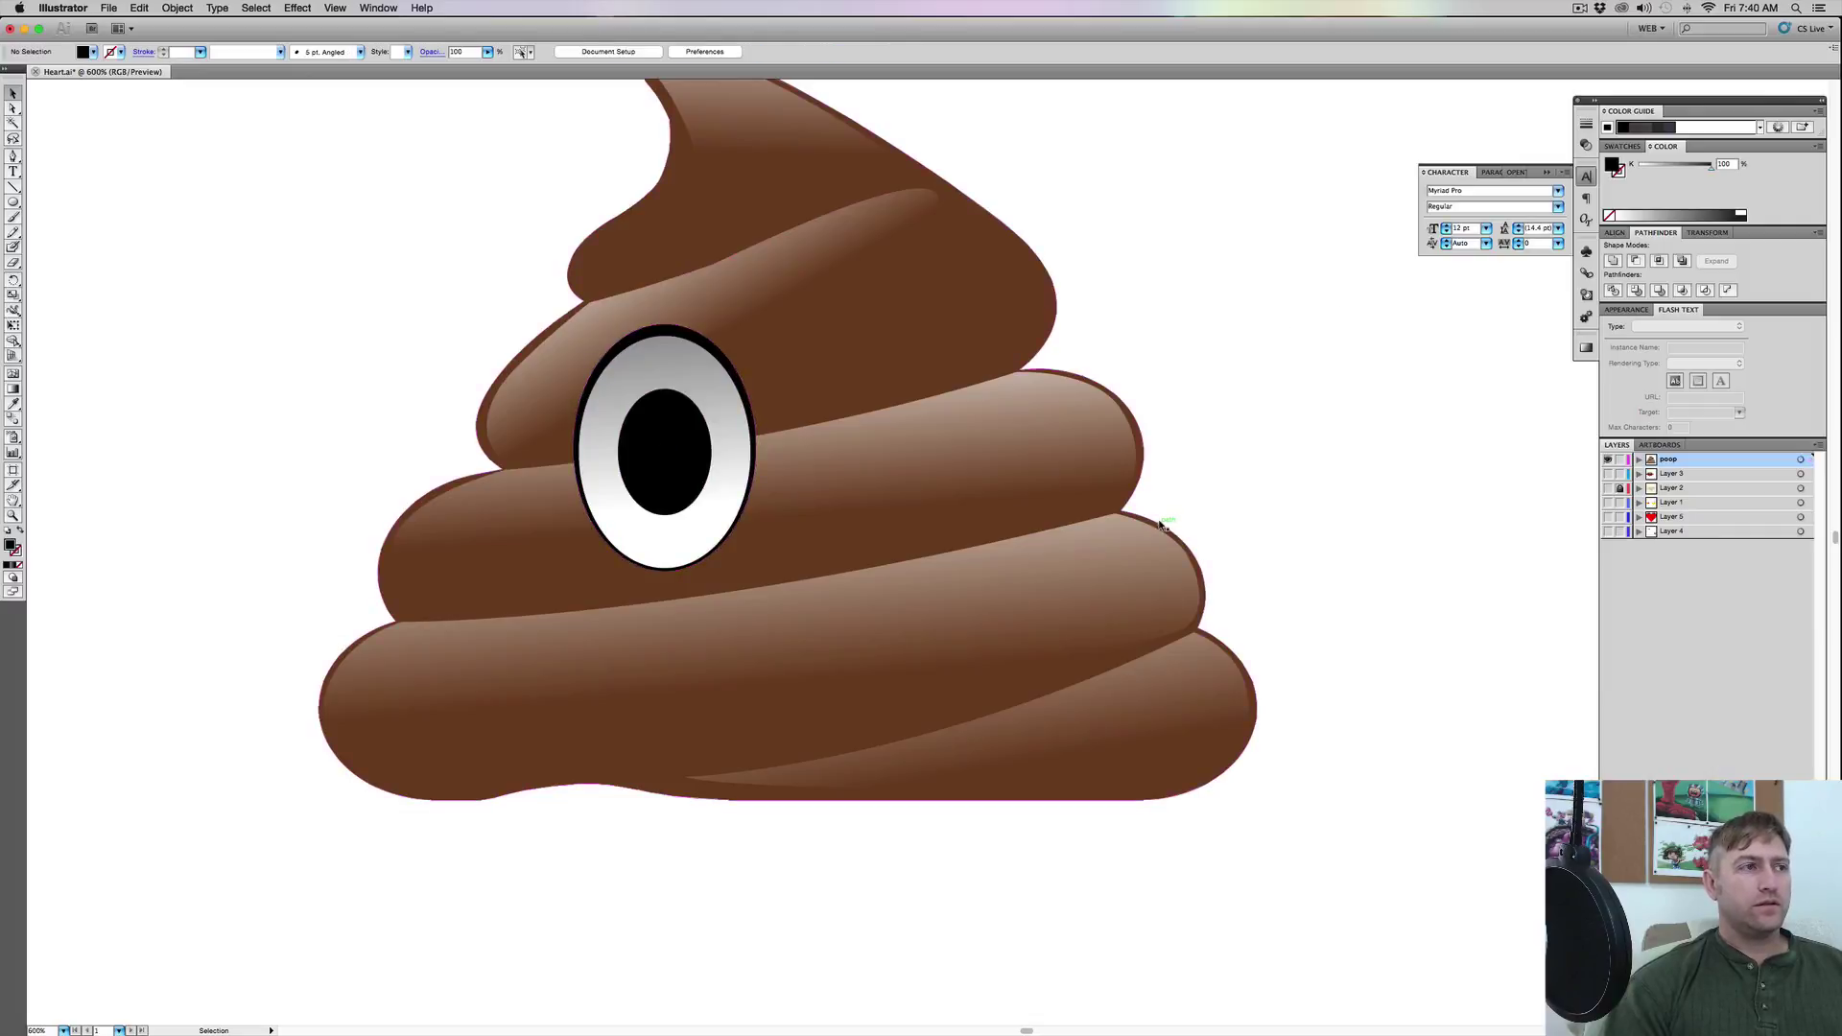
Draw a small highlight ellipse about 0.04 by 0.03 in on the pupil's upper-left edge and fill it with white
{"action": "left_click", "coordinate": [17, 204]}
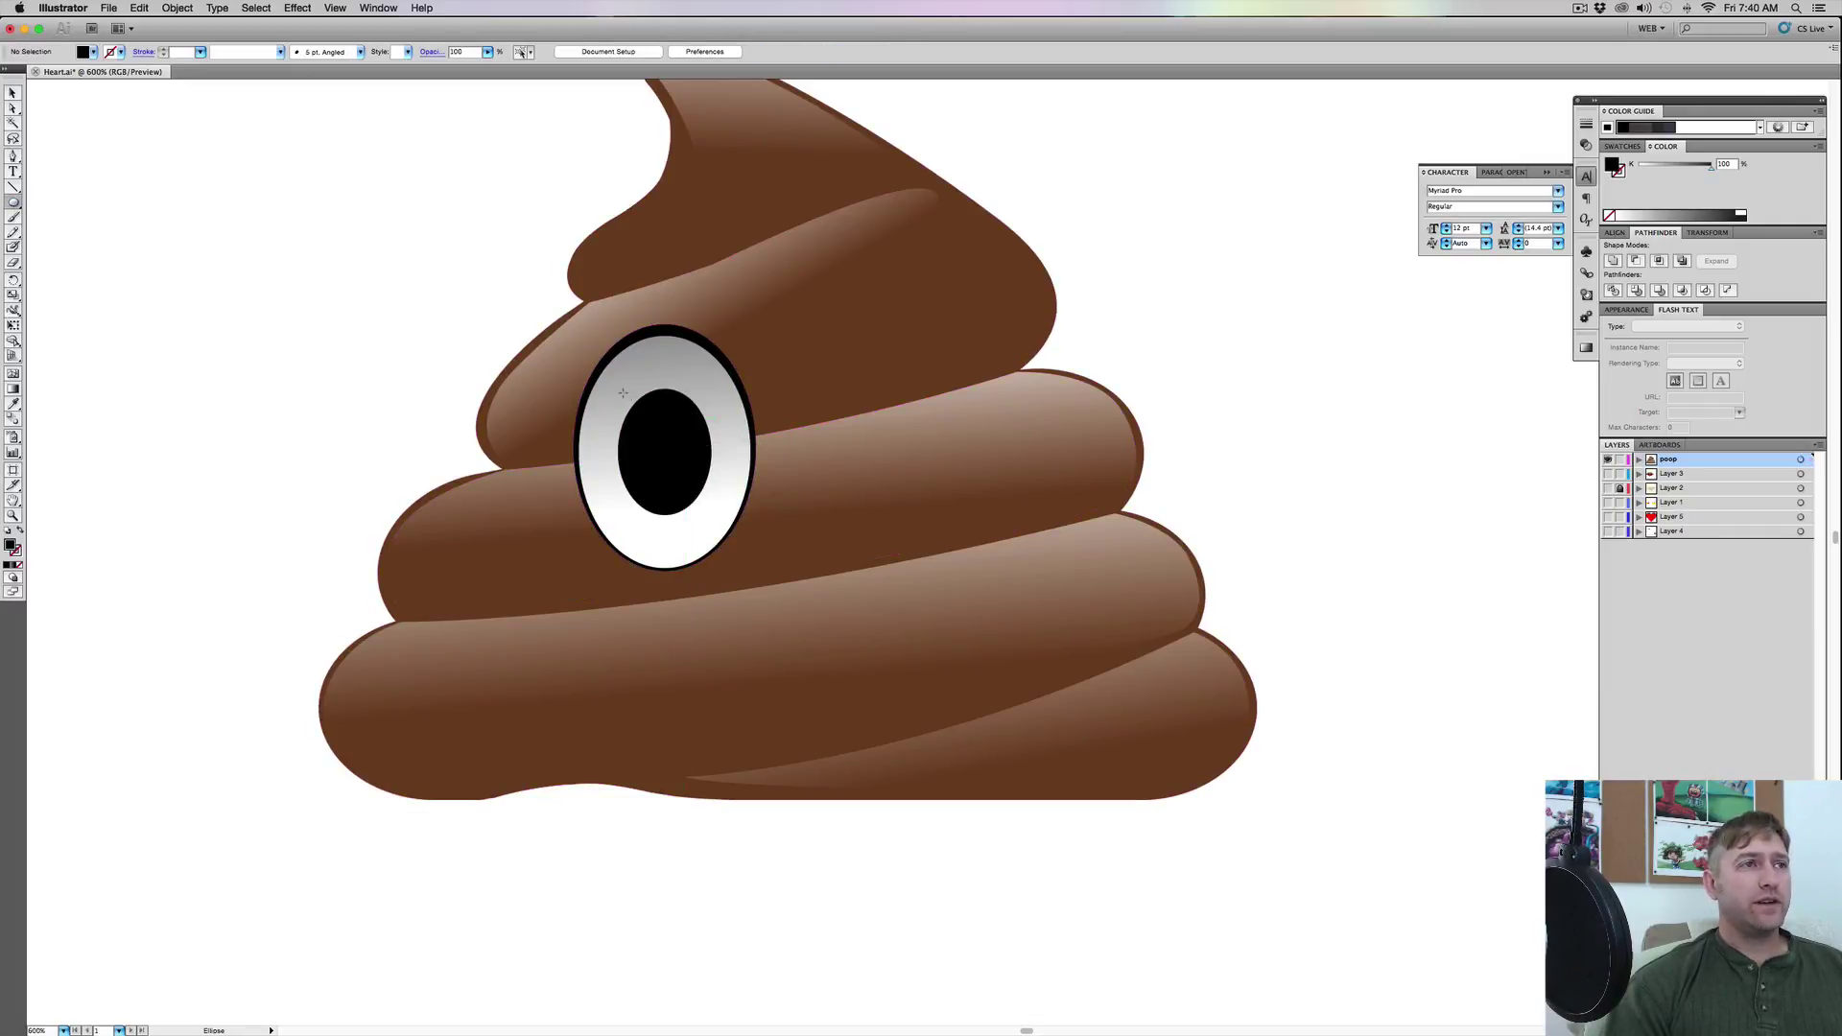
{"action": "left_click_drag", "start_coordinate": [630, 396], "coordinate": [638, 402]}
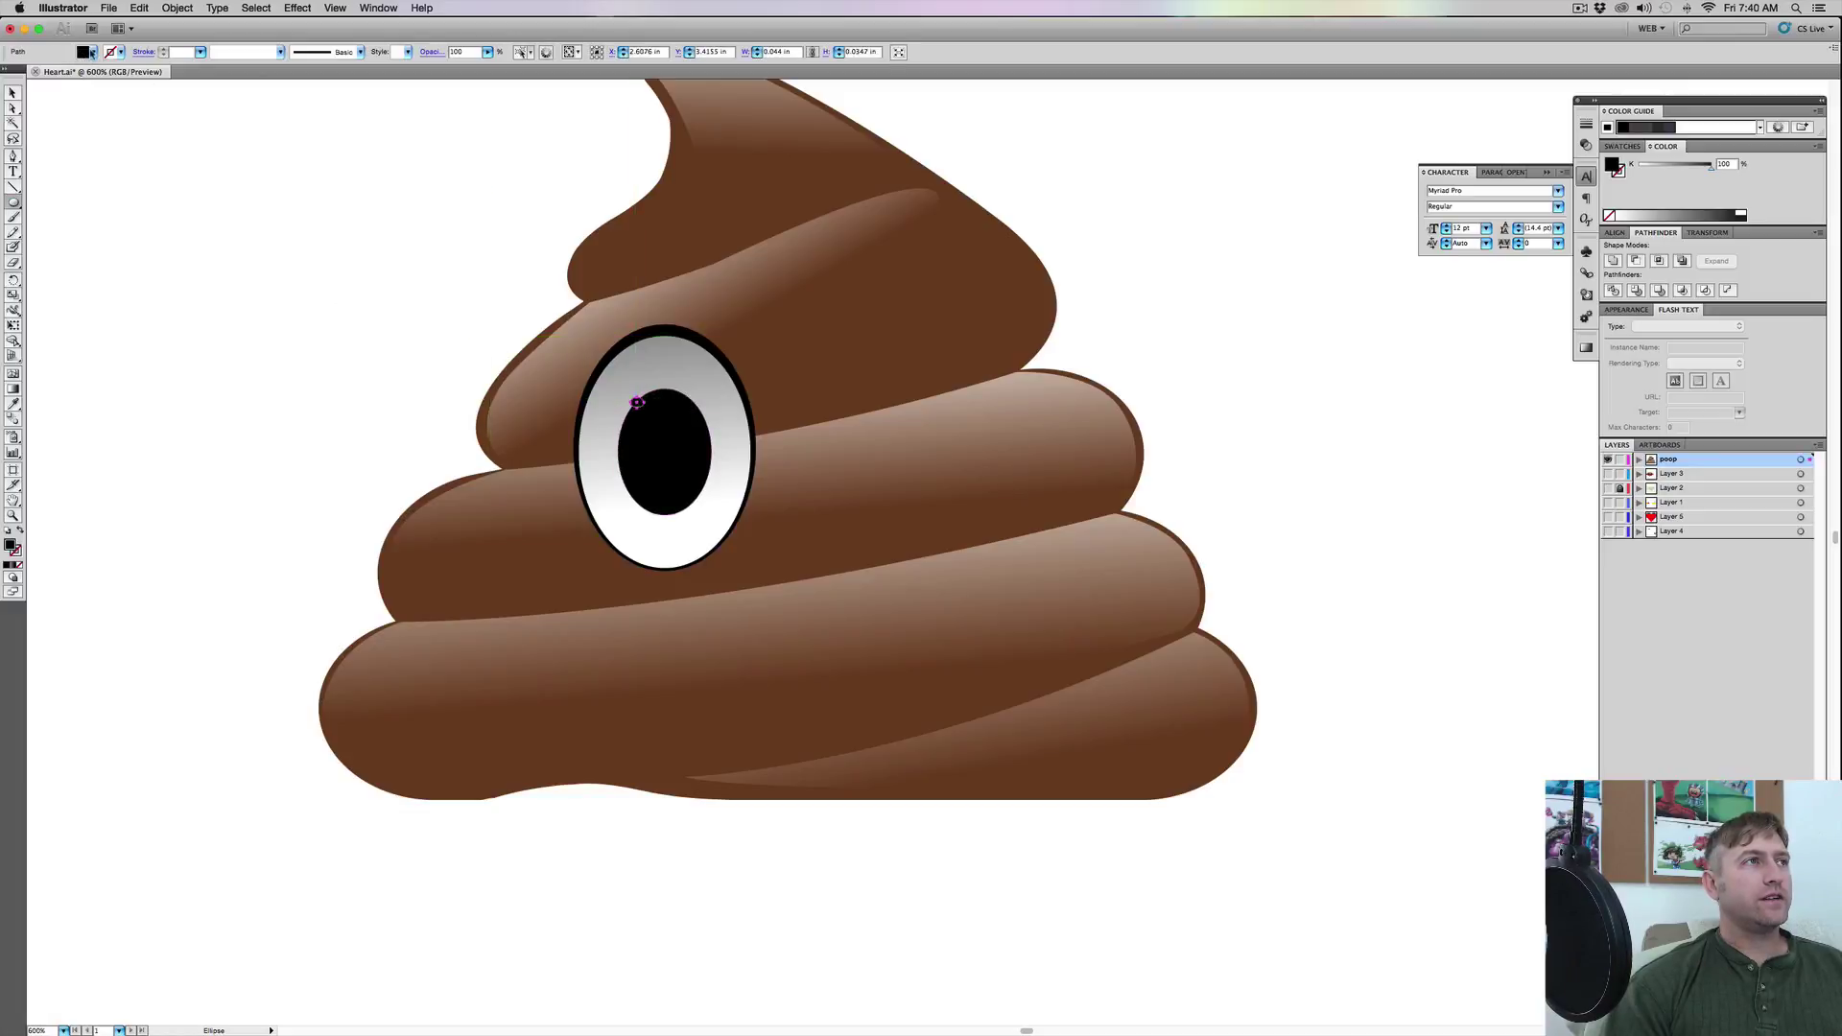
{"action": "left_click", "coordinate": [92, 53]}
{"action": "left_click", "coordinate": [26, 67]}
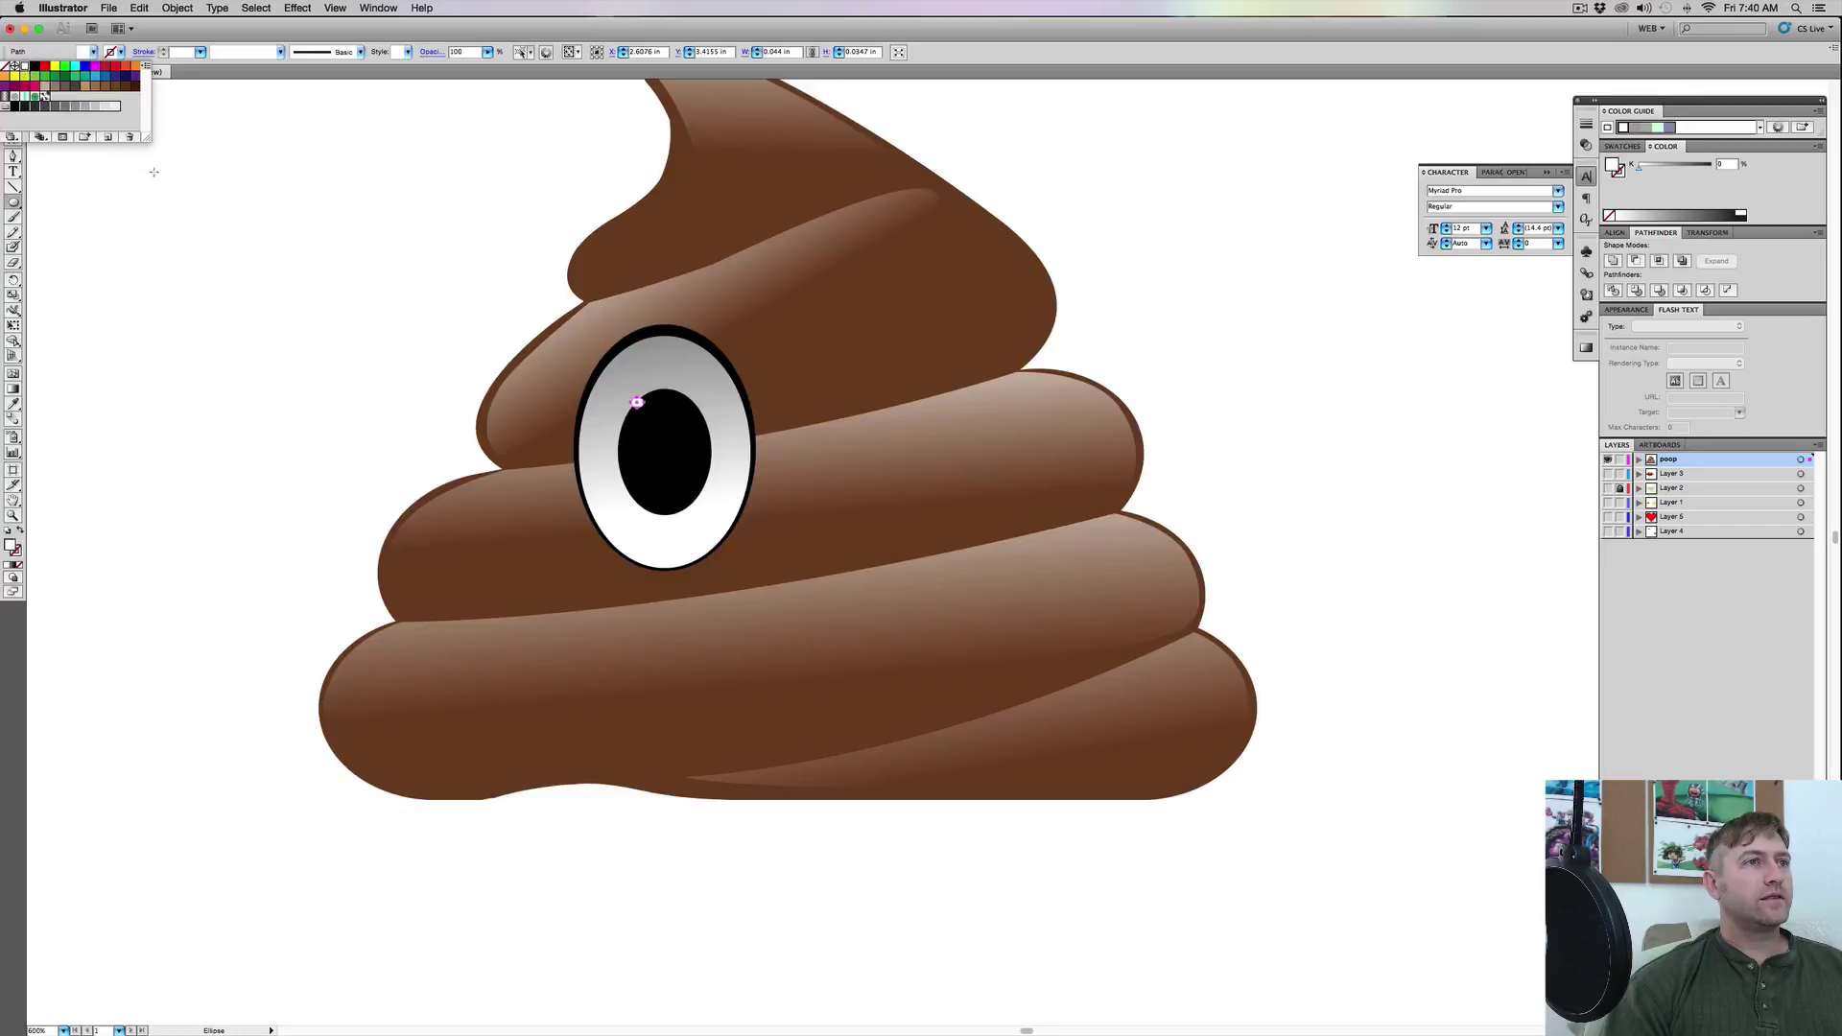
Create a second small white highlight ellipse, place it inside the pupil's lower-right edge and deselect
{"action": "left_click", "coordinate": [221, 230]}
{"action": "left_click", "coordinate": [969, 349]}
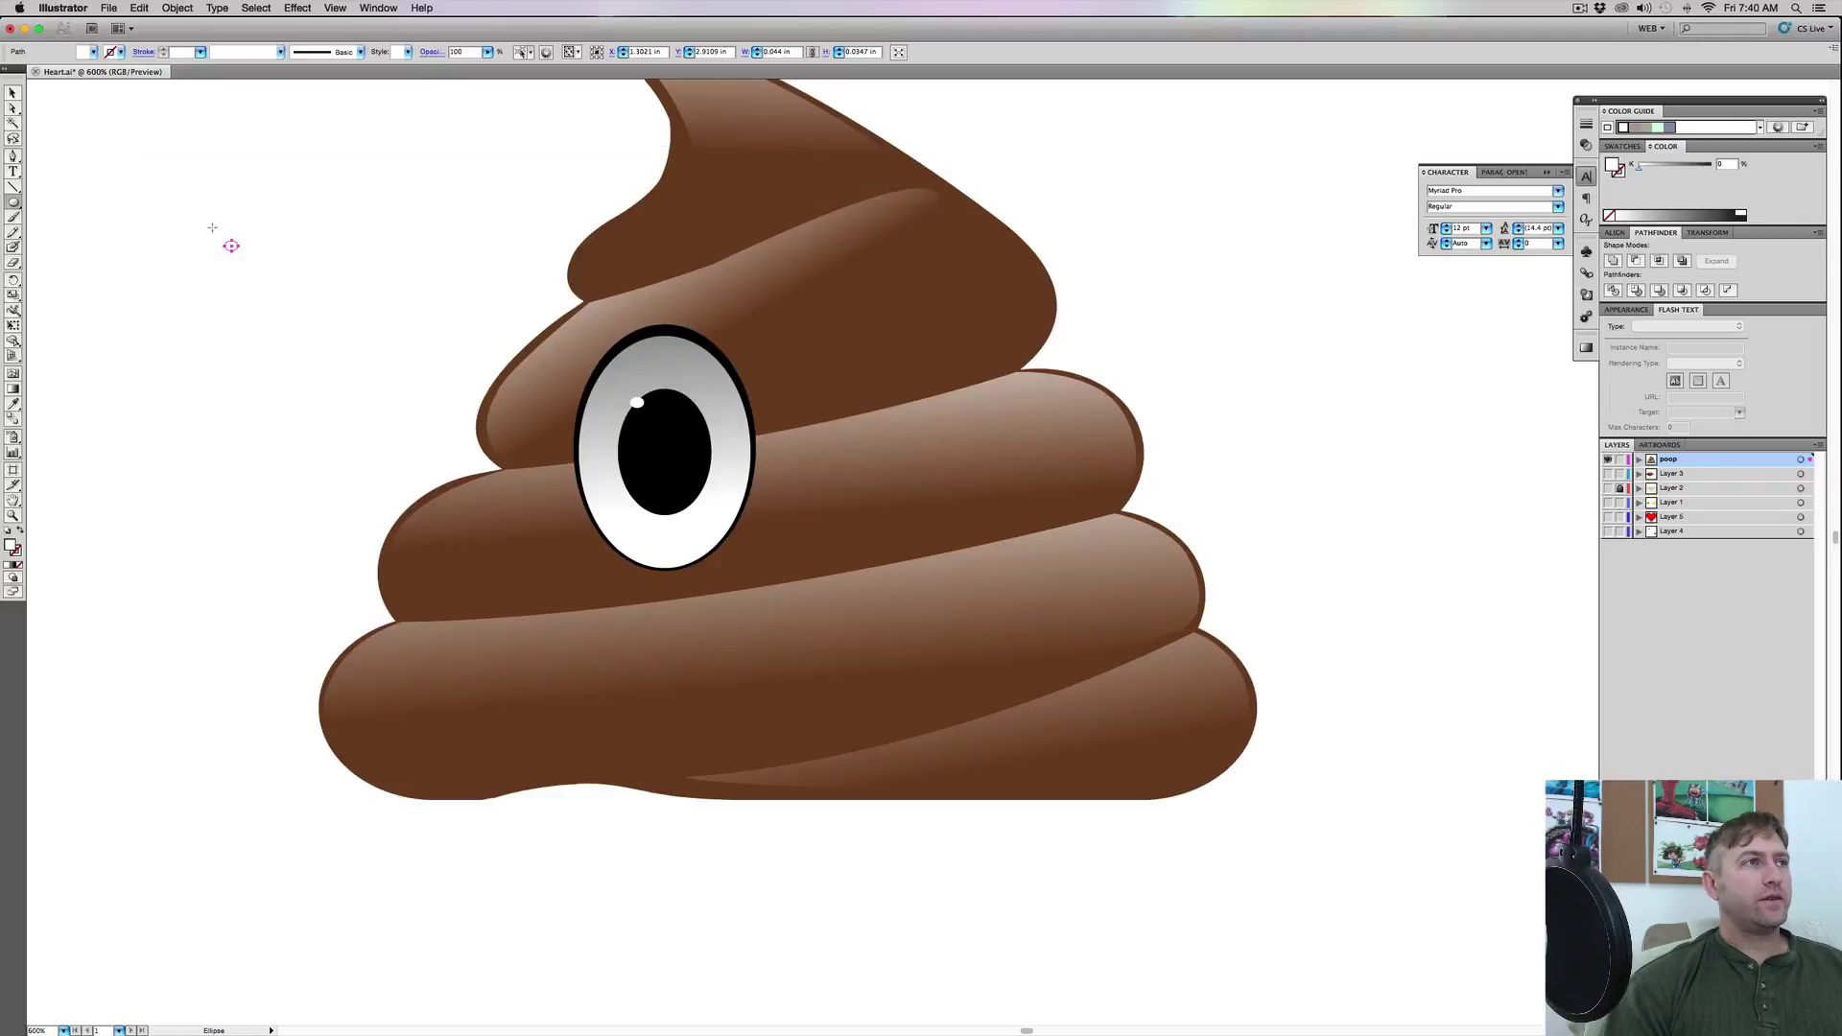
{"action": "left_click", "coordinate": [13, 93]}
{"action": "left_click_drag", "start_coordinate": [233, 247], "coordinate": [694, 482]}
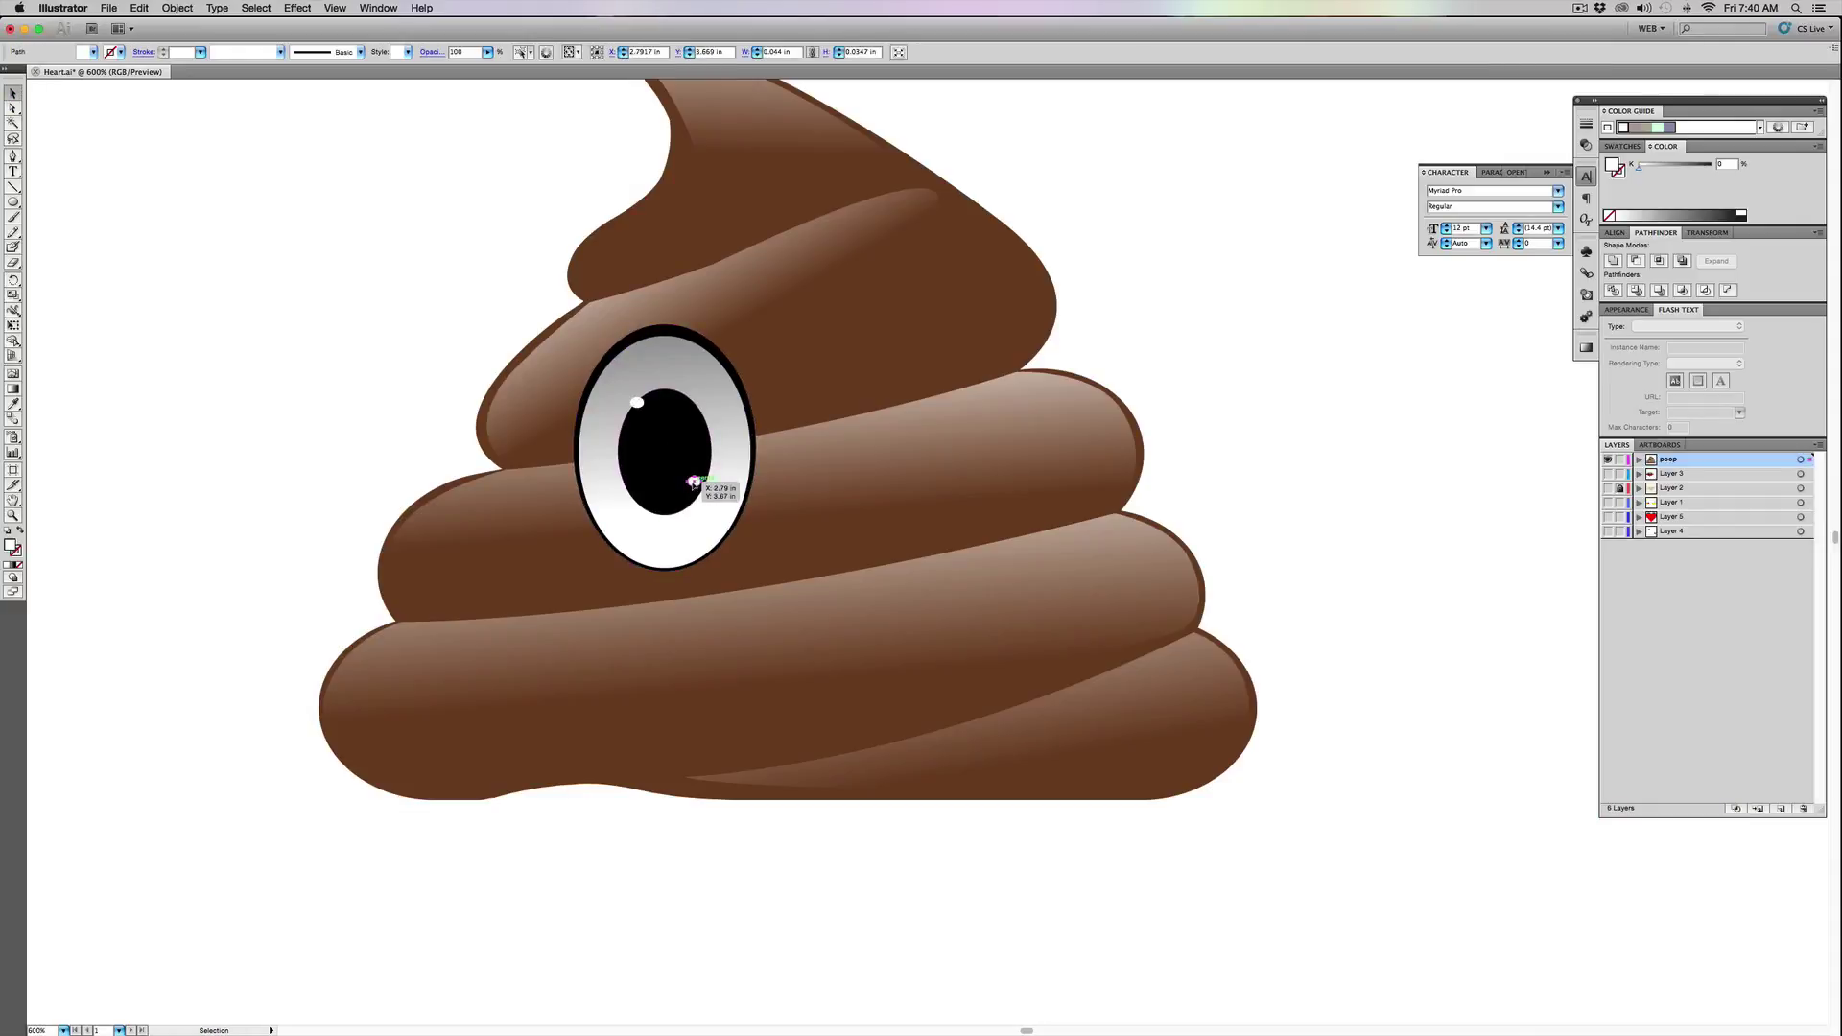
{"action": "left_click", "coordinate": [658, 485]}
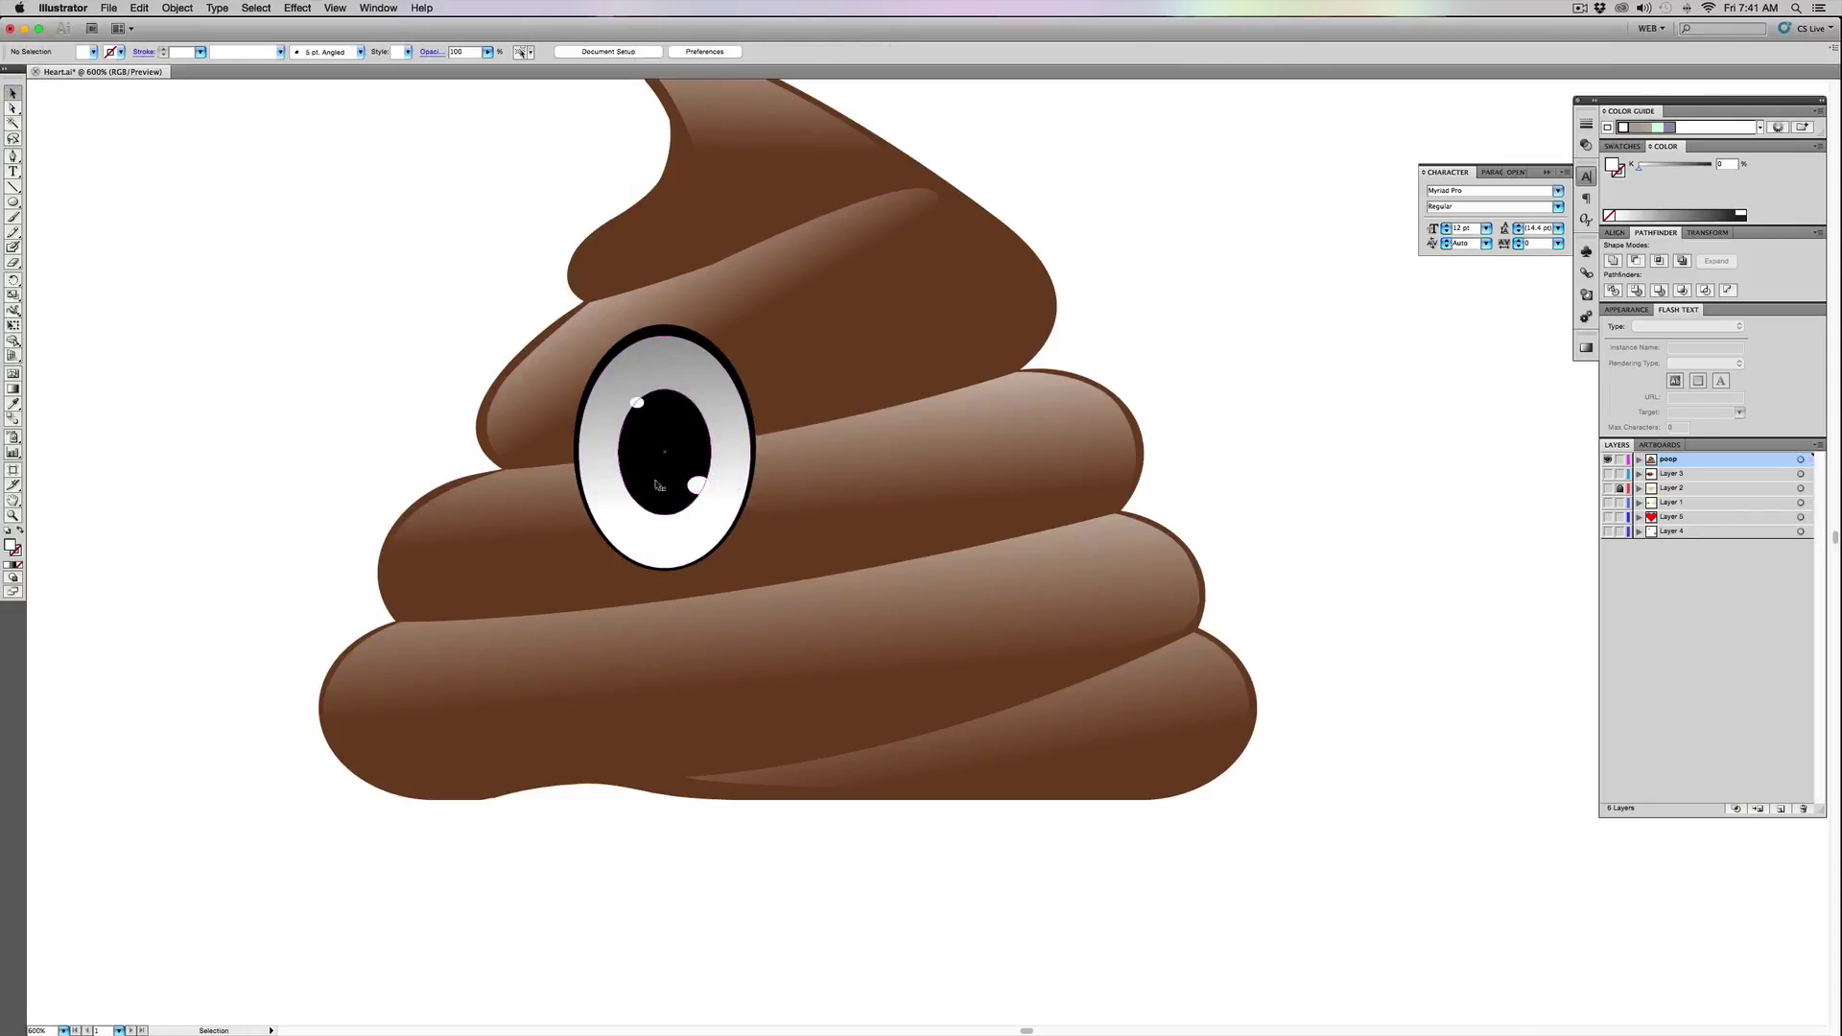
{"action": "left_click_drag", "start_coordinate": [697, 484], "coordinate": [687, 485]}
{"action": "left_click", "coordinate": [1350, 476]}
{"action": "key", "text": "super+minus"}
{"action": "key", "text": "super+minus"}
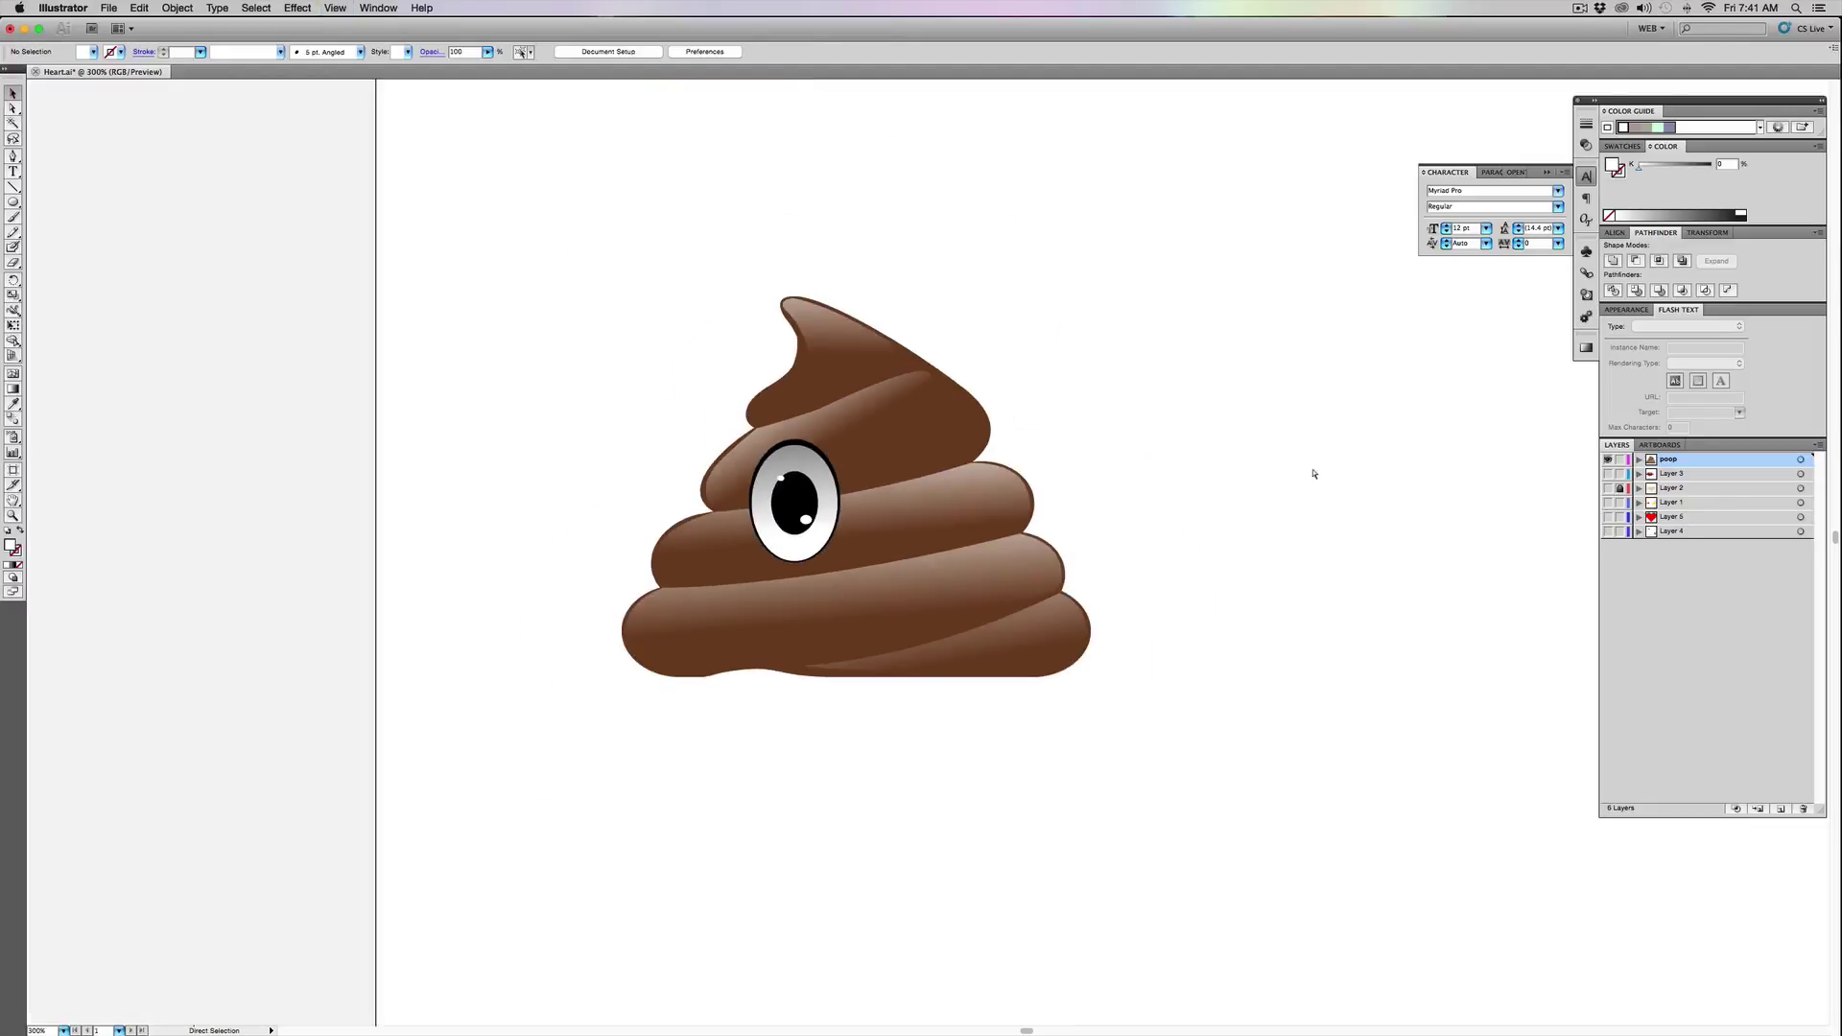
Group the outline, white, pupil and highlights of the eye into one object
{"action": "left_click", "coordinate": [795, 467]}
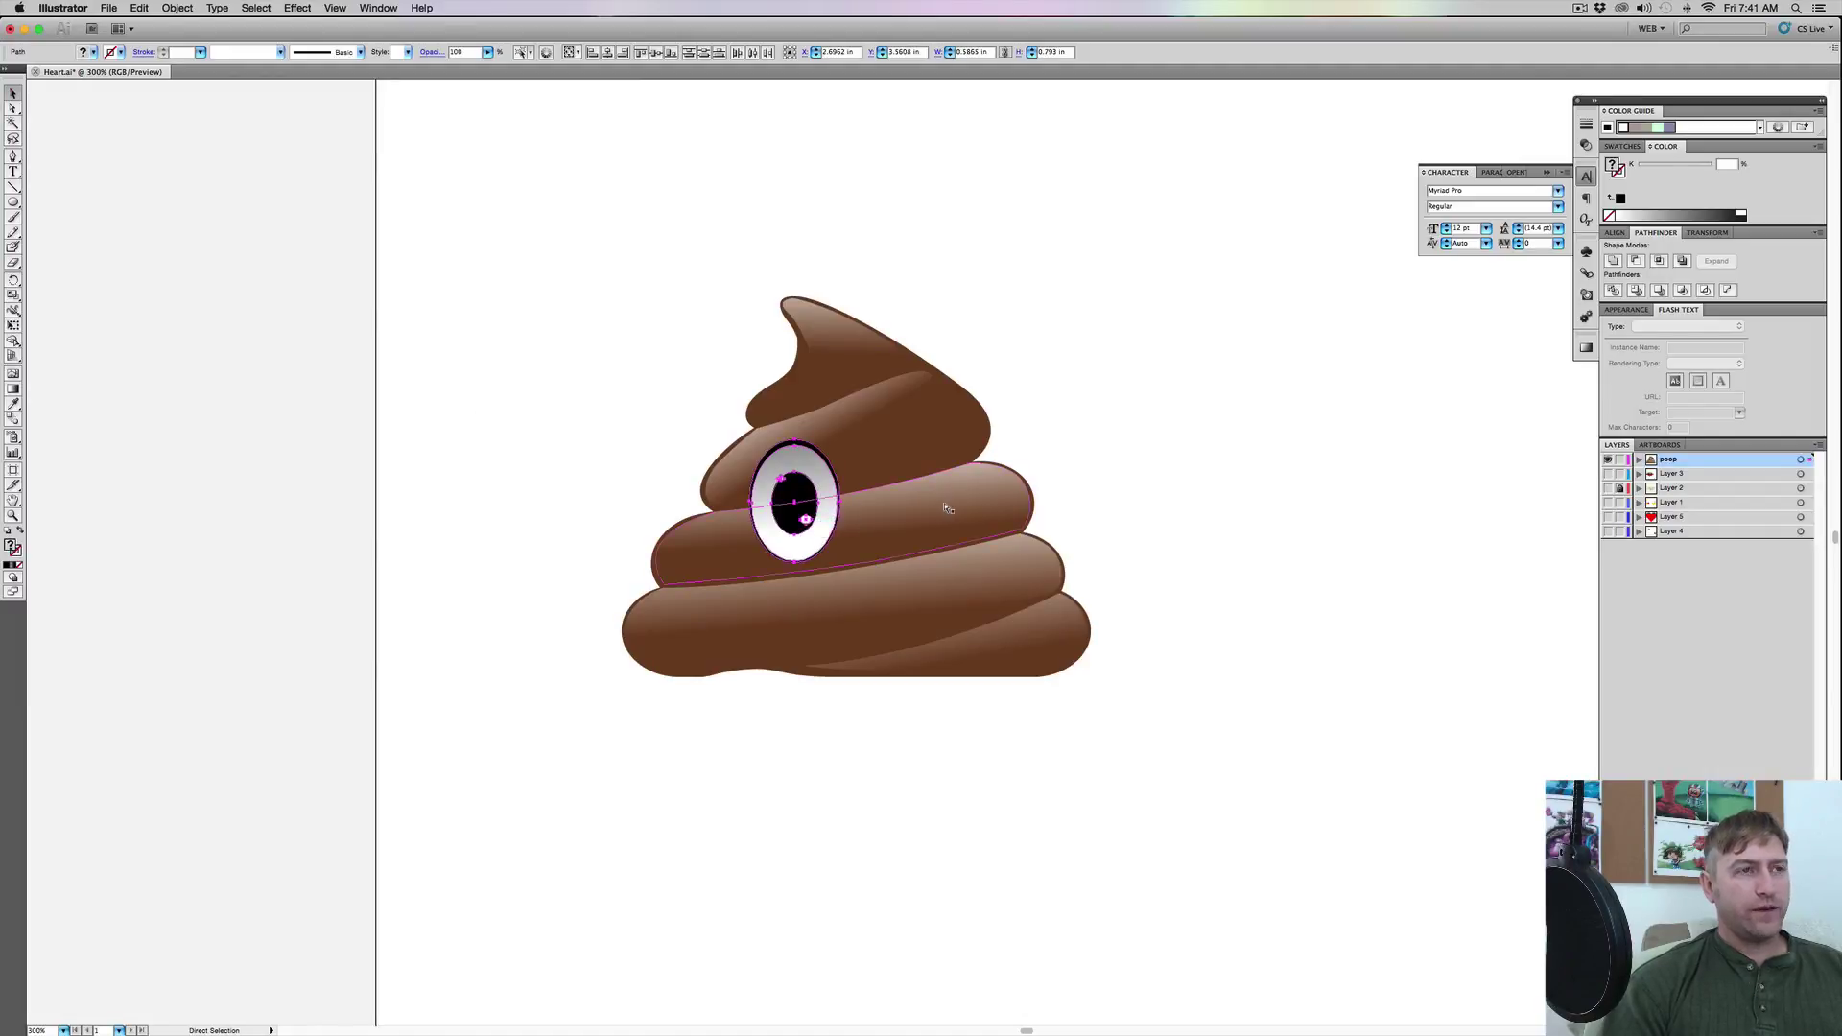
{"action": "key", "text": "super+g"}
{"action": "left_click", "coordinate": [1115, 396]}
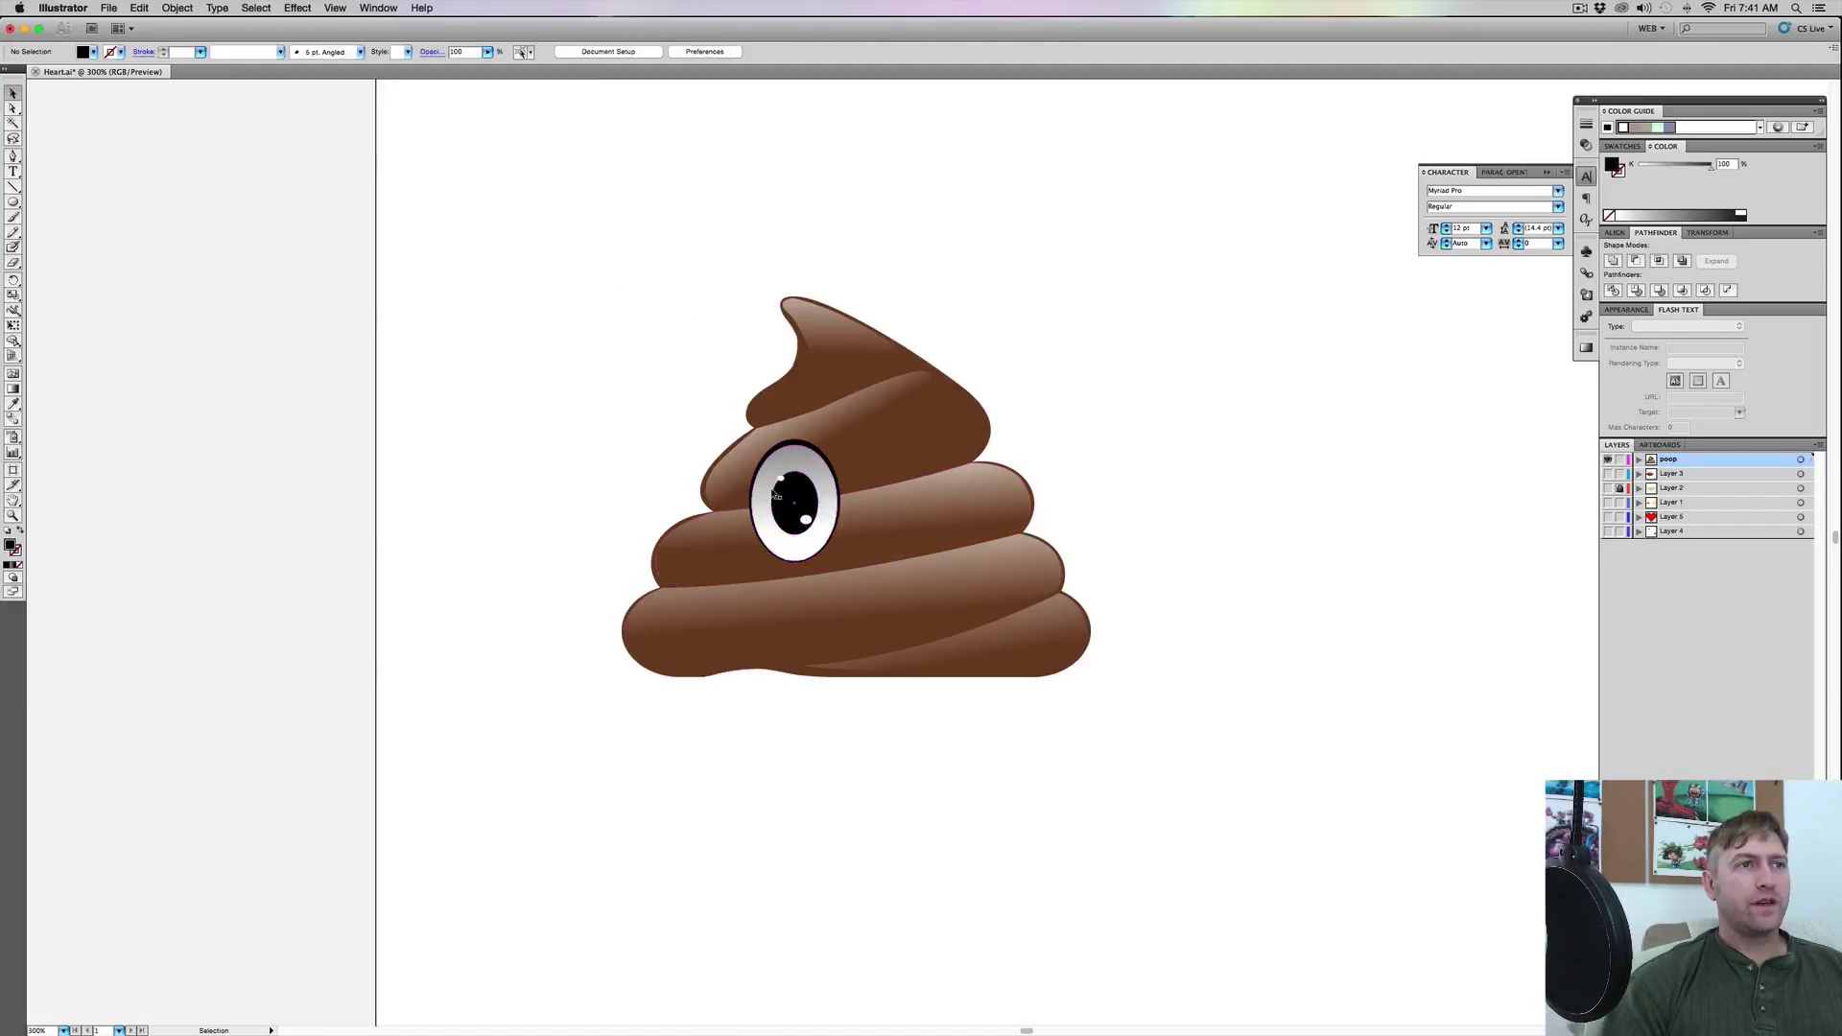
{"action": "left_click", "coordinate": [796, 499]}
{"action": "left_click", "coordinate": [1192, 407]}
{"action": "key", "text": "super+z"}
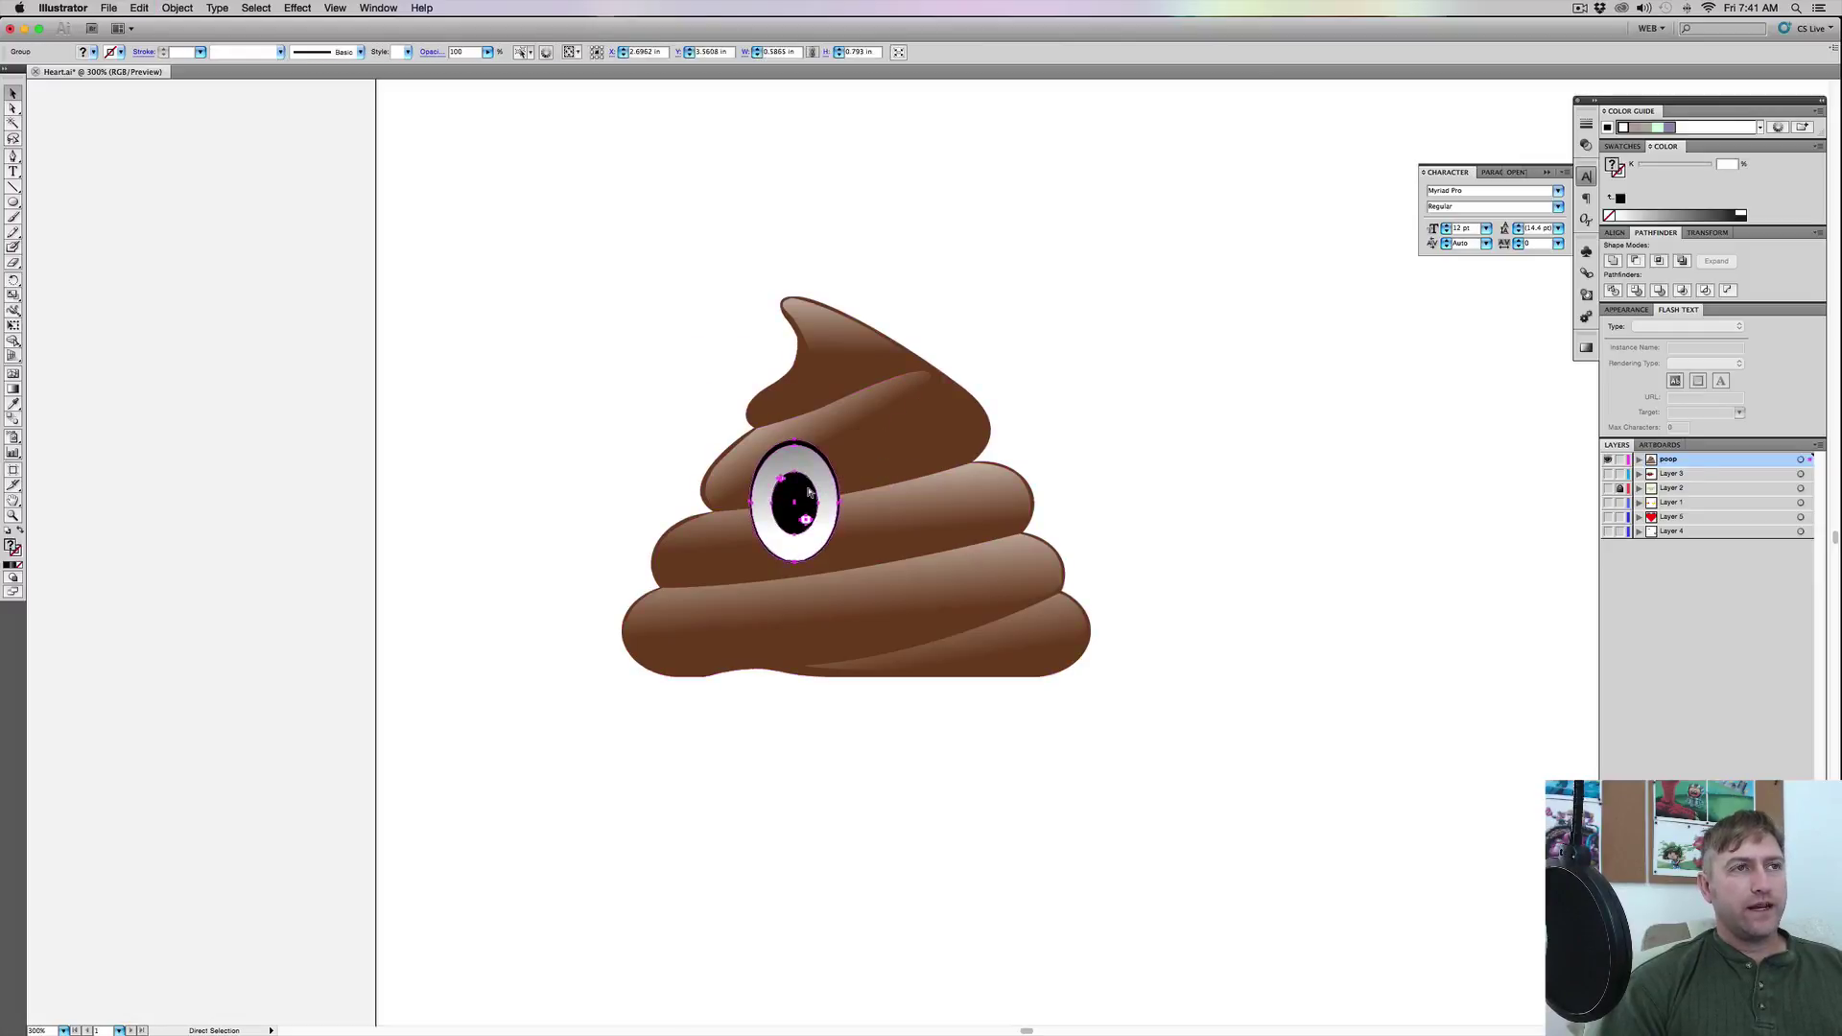
Duplicate the eye group horizontally to the right as the second eye, move it slightly closer to the first and deselect
{"action": "left_click", "coordinate": [809, 493], "text": "shift"}
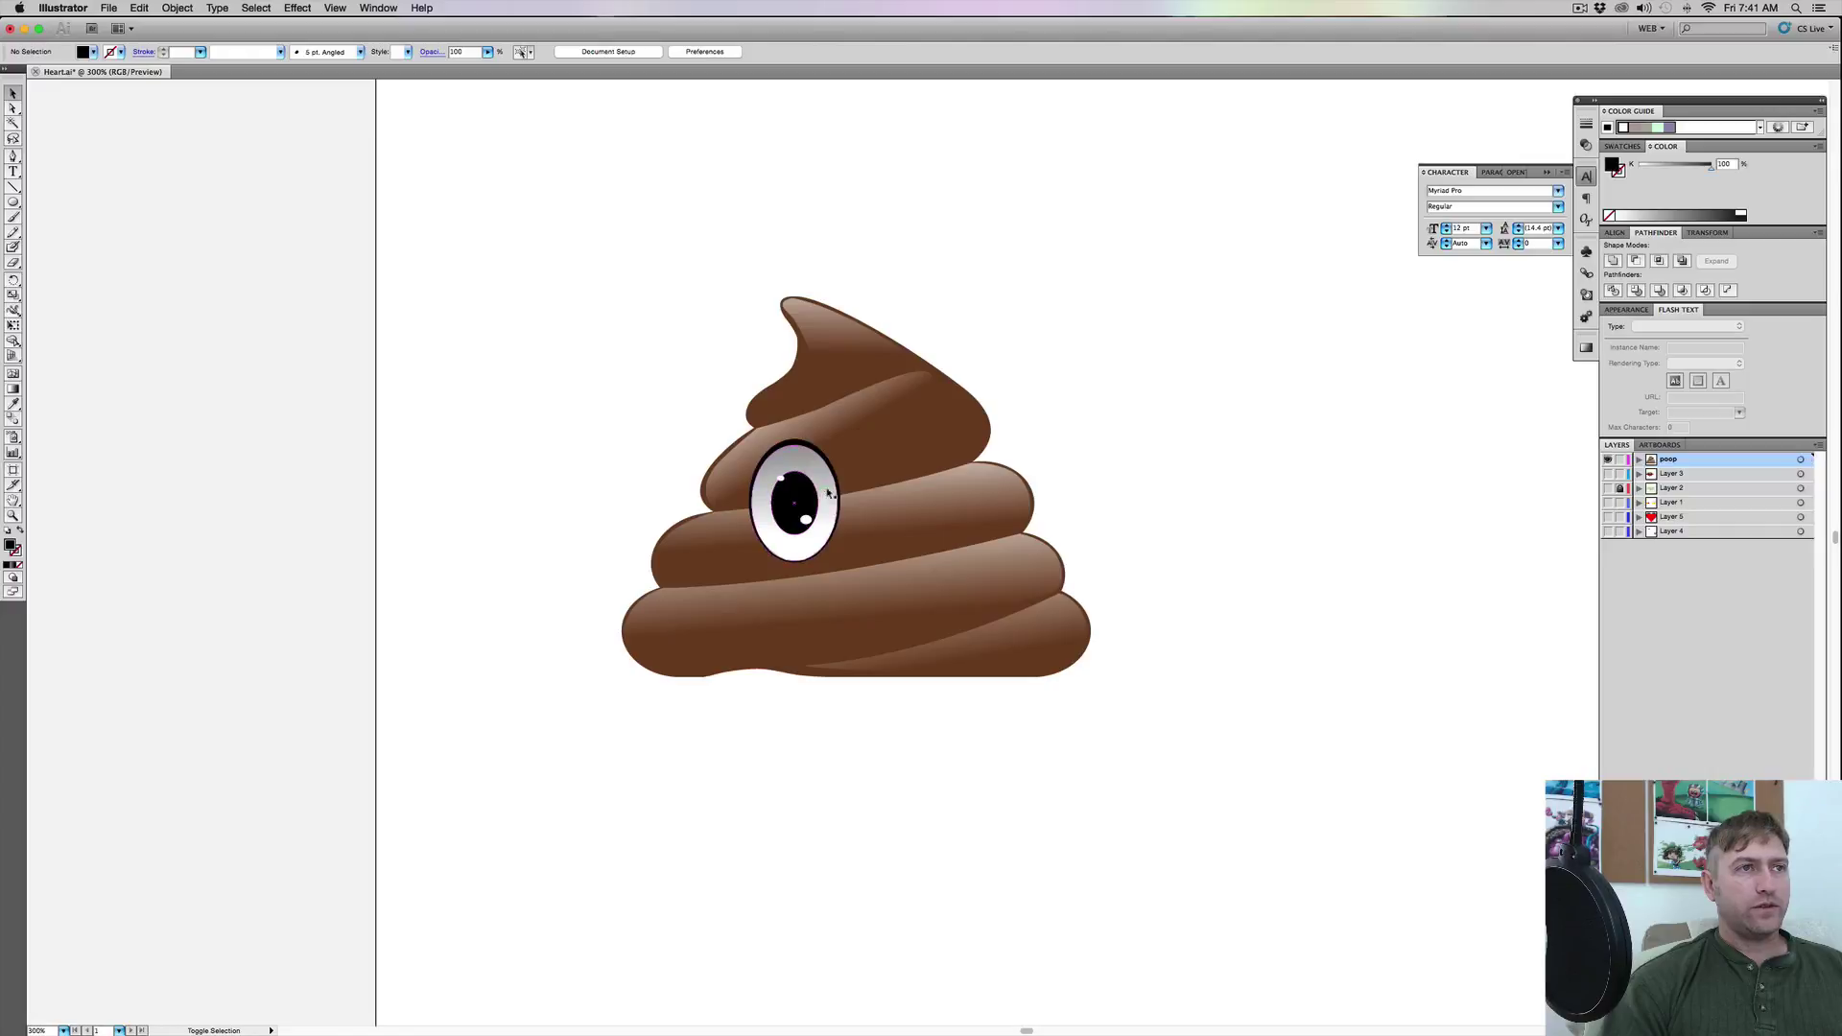
{"action": "left_click_drag", "start_coordinate": [809, 492], "coordinate": [956, 498]}
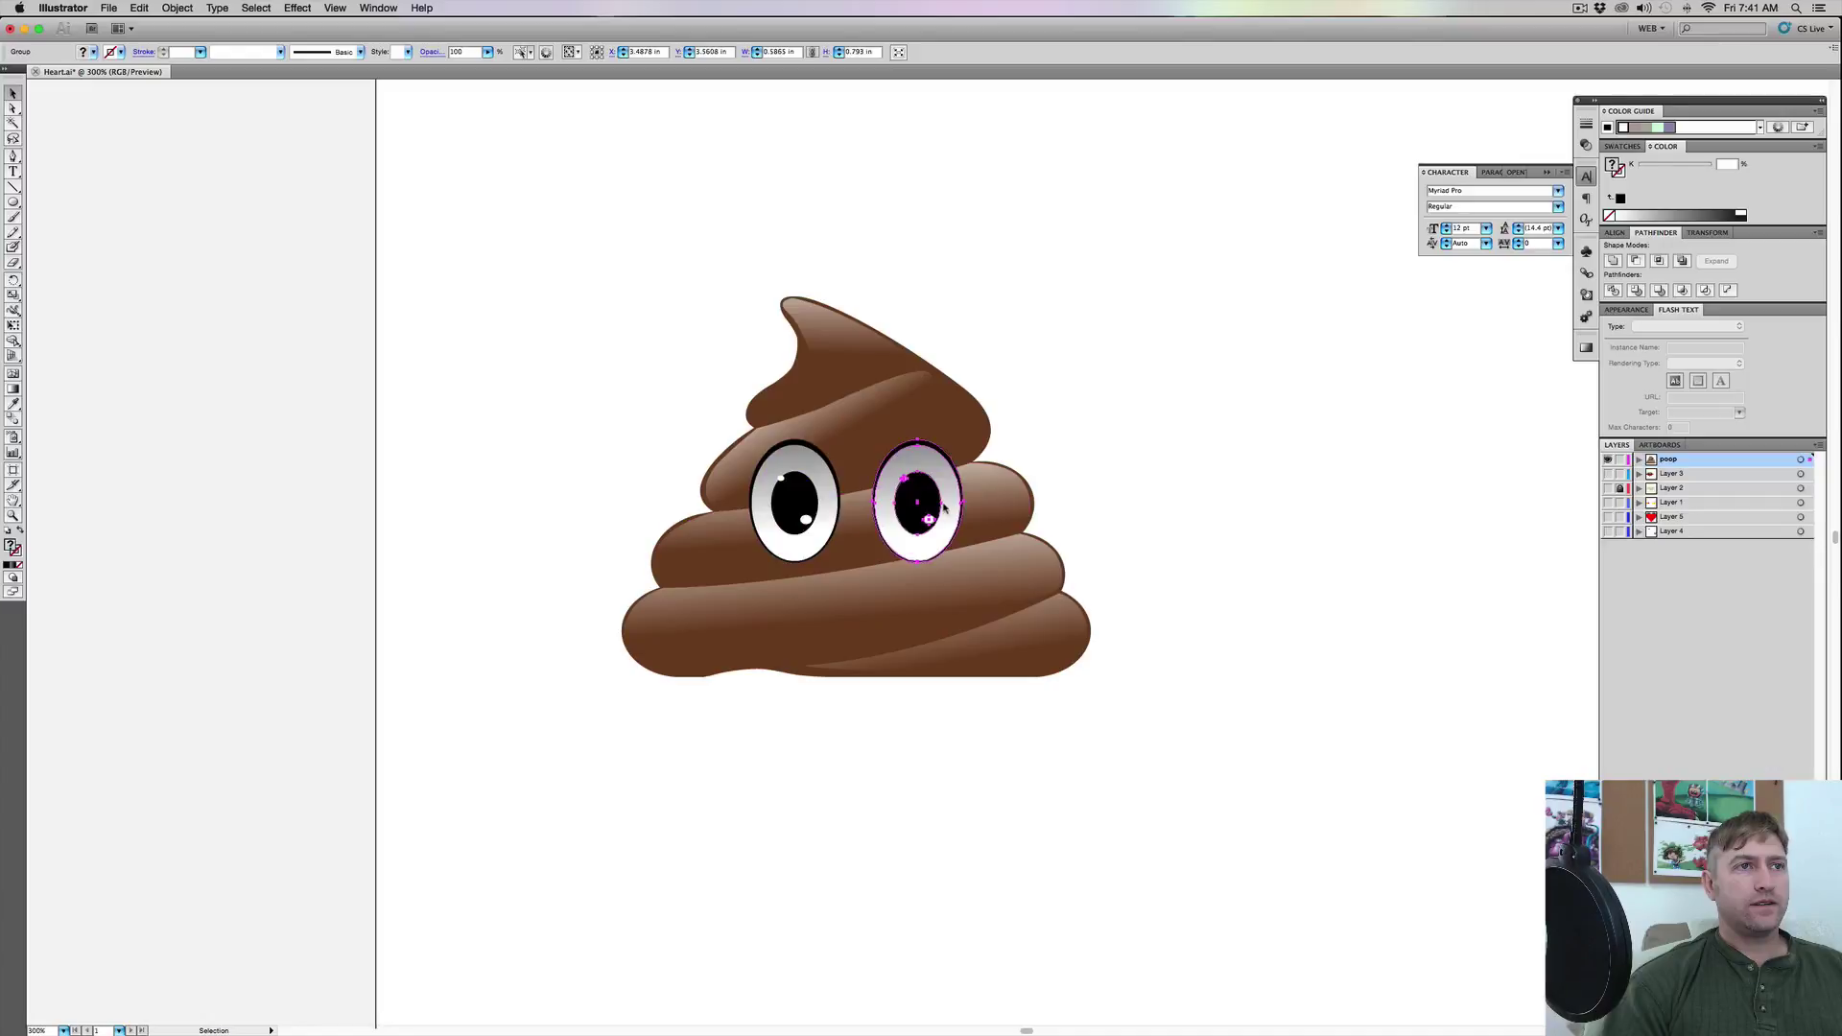
{"action": "left_click_drag", "start_coordinate": [945, 507], "coordinate": [934, 507]}
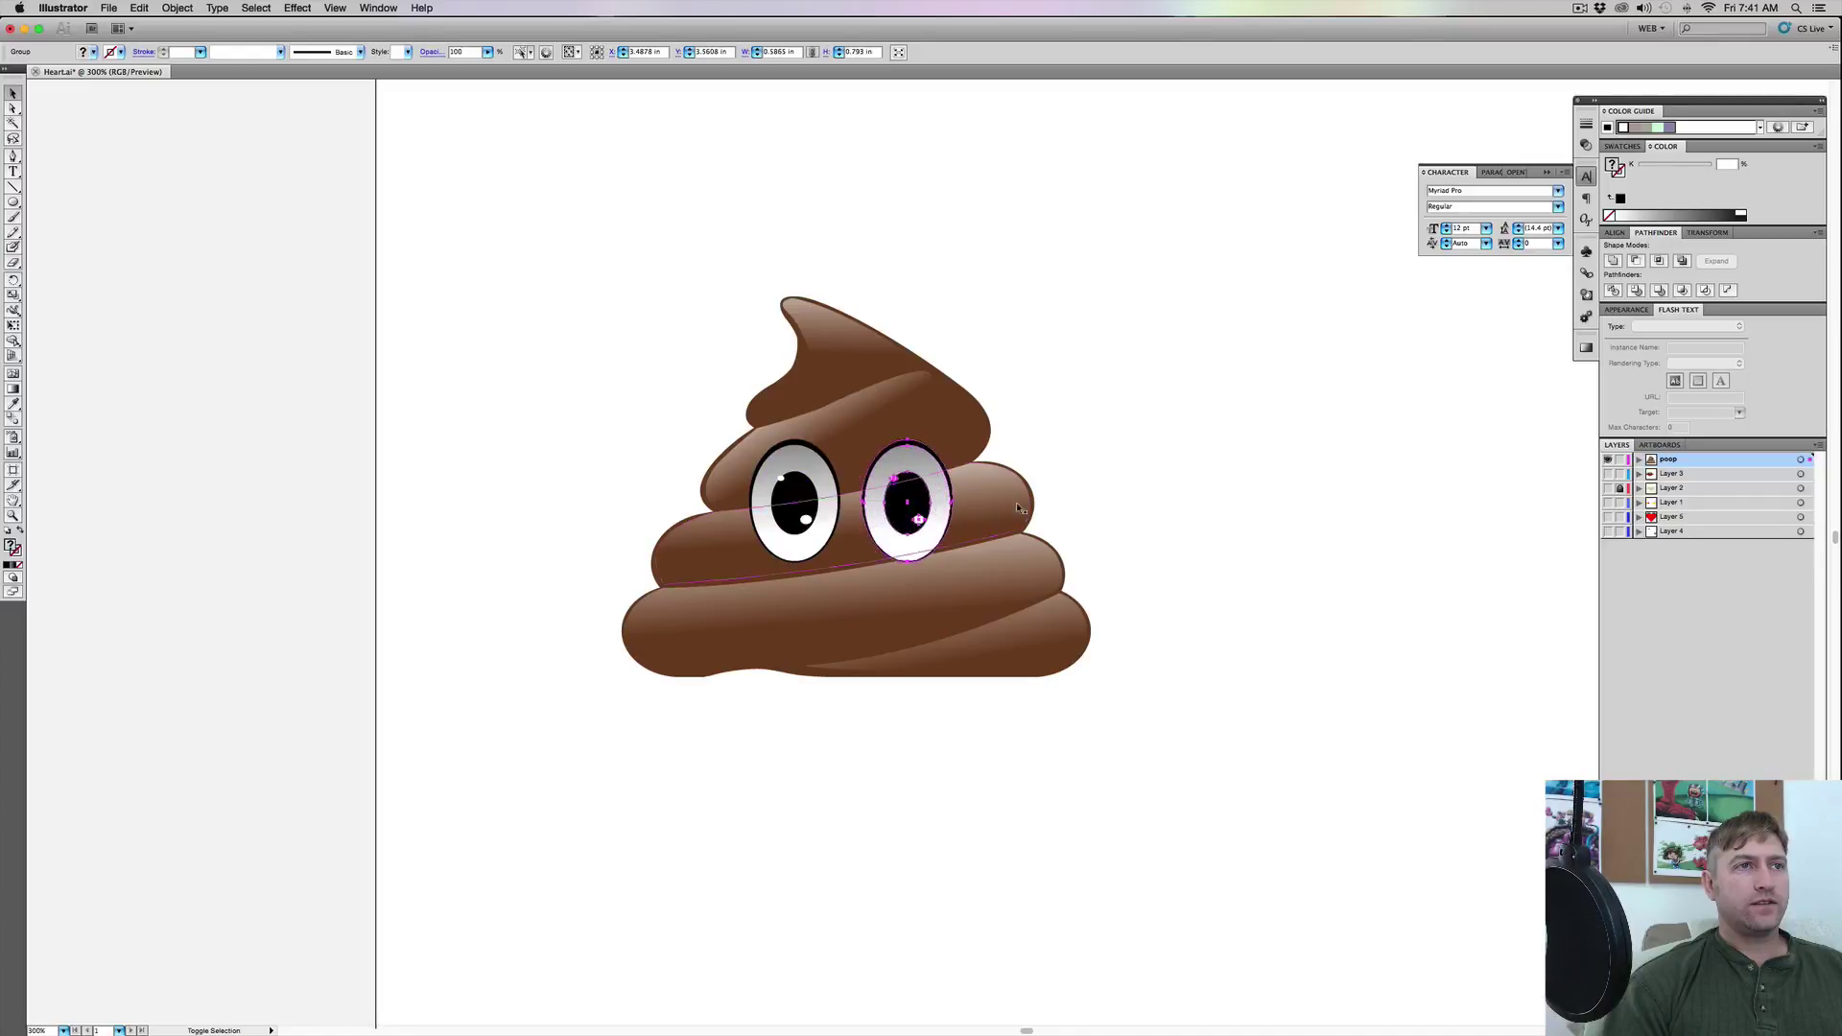
{"action": "left_click", "coordinate": [1164, 466]}
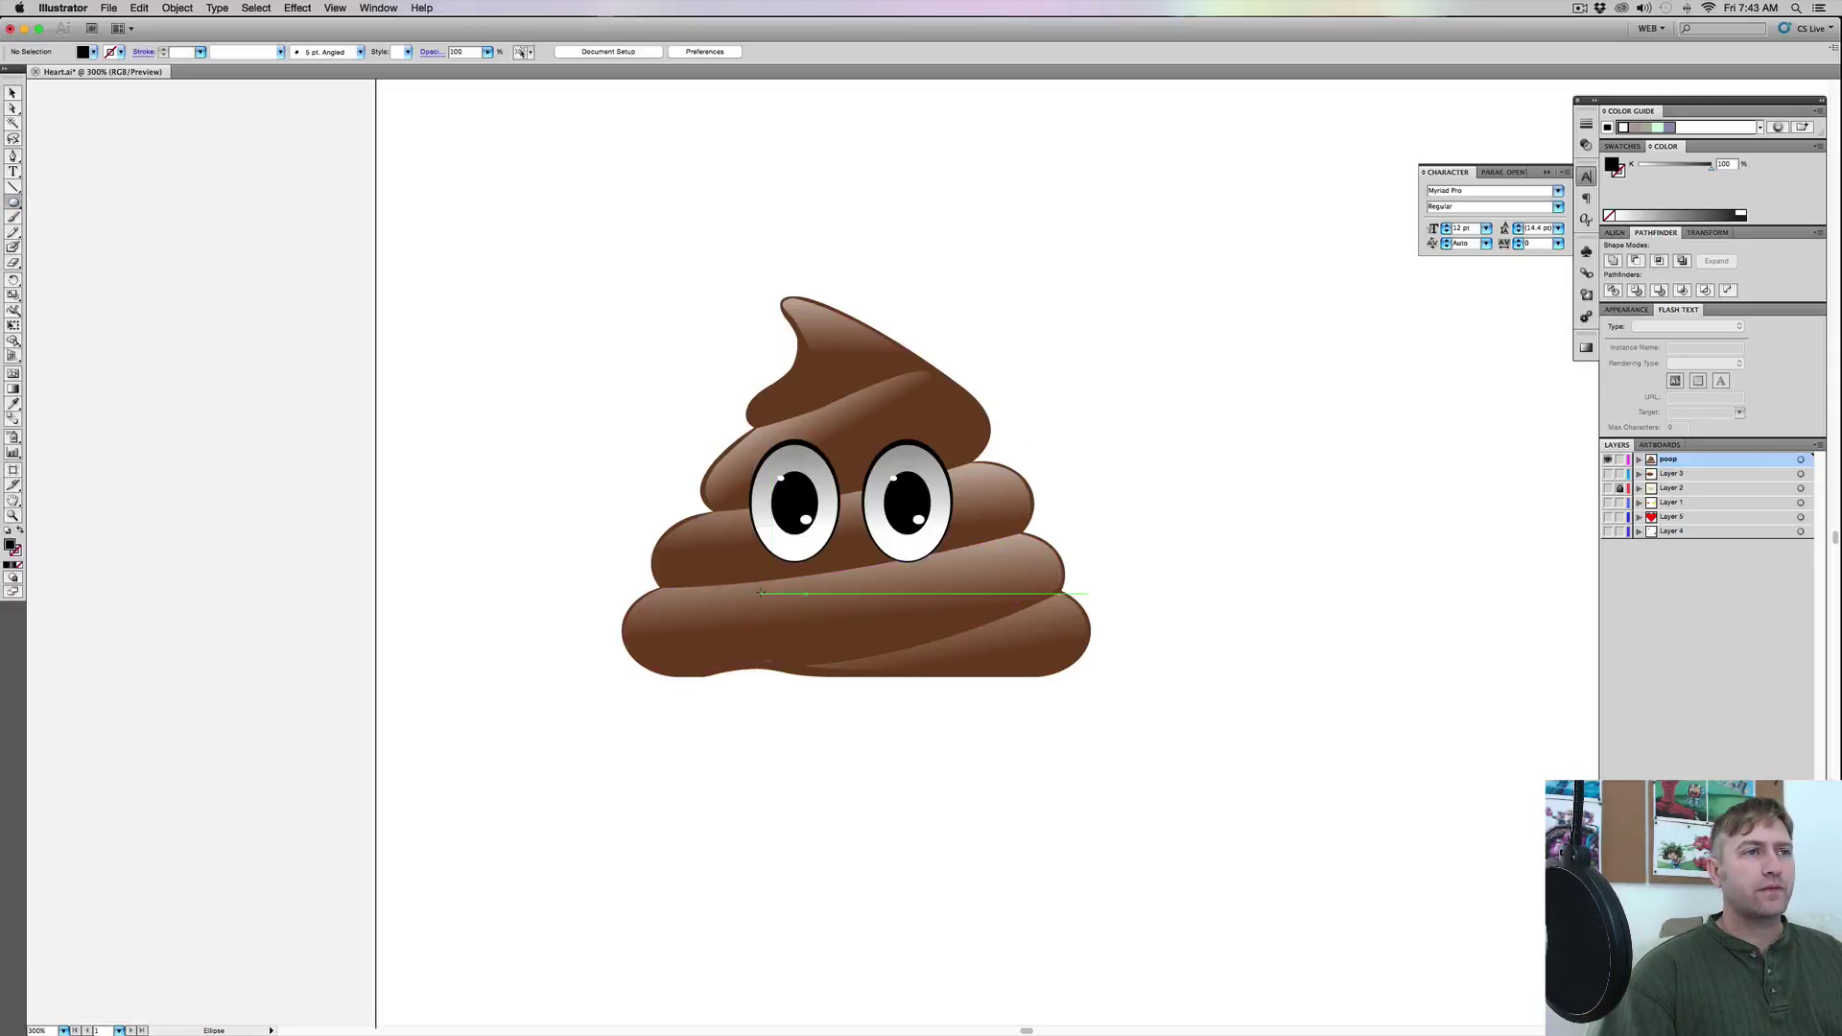
Draw a flat black mouth ellipse about 1.06 by 0.28 in below the eyes and centre it between them
{"action": "left_click_drag", "start_coordinate": [761, 593], "coordinate": [925, 632]}
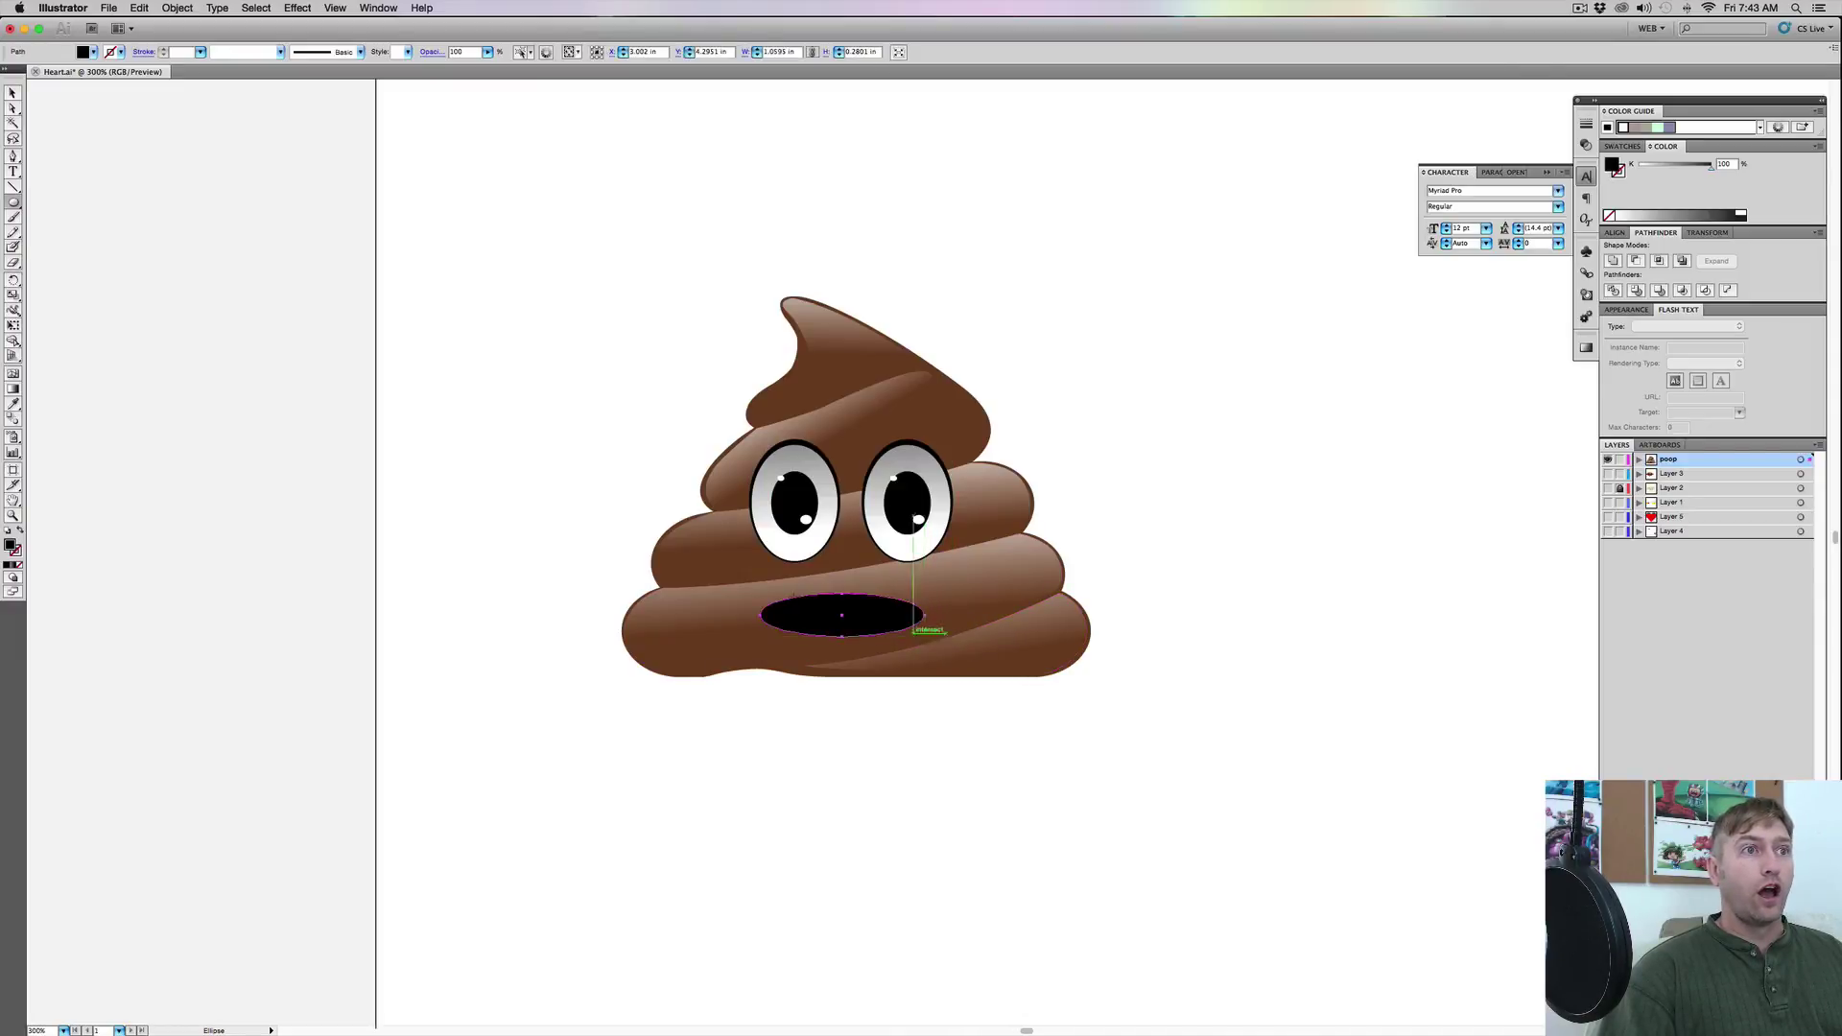
{"action": "left_click", "coordinate": [13, 93]}
{"action": "left_click_drag", "start_coordinate": [841, 610], "coordinate": [847, 603]}
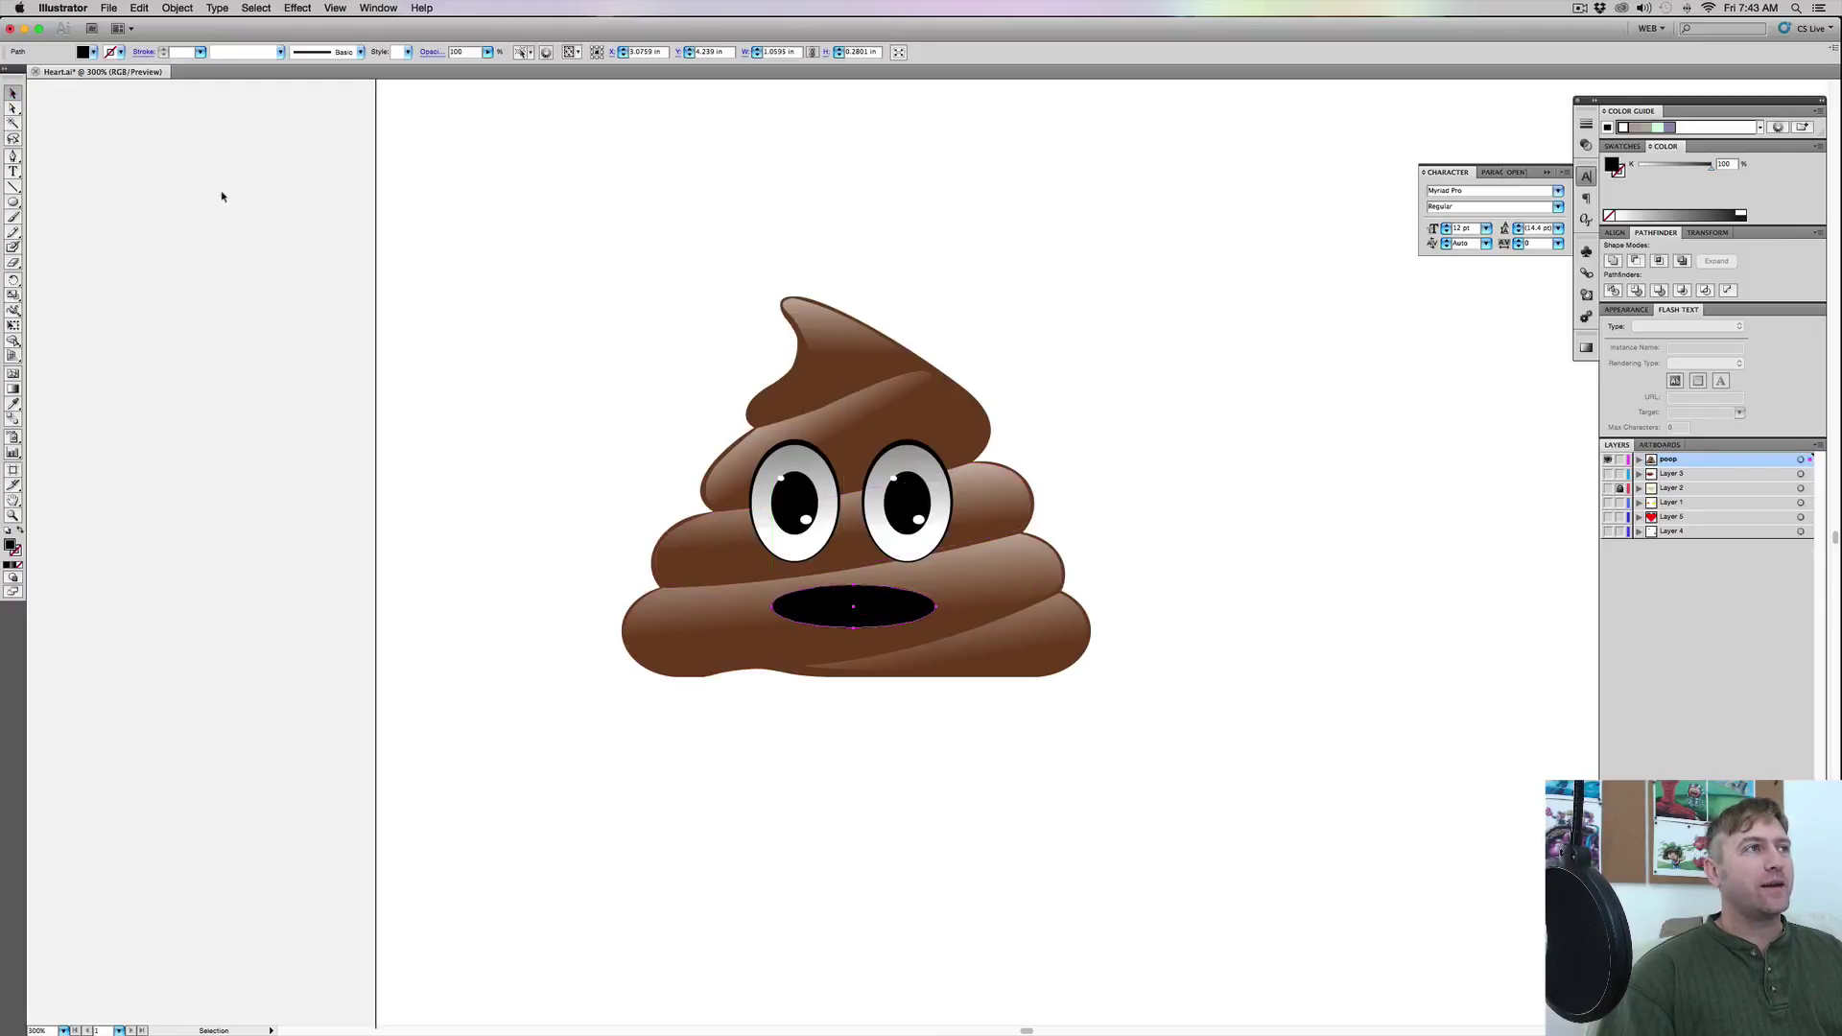
Fill the mouth ellipse with a linear gradient at -90° and set its starting stop to grey R=179 G=179 B=179
{"action": "left_click", "coordinate": [885, 526]}
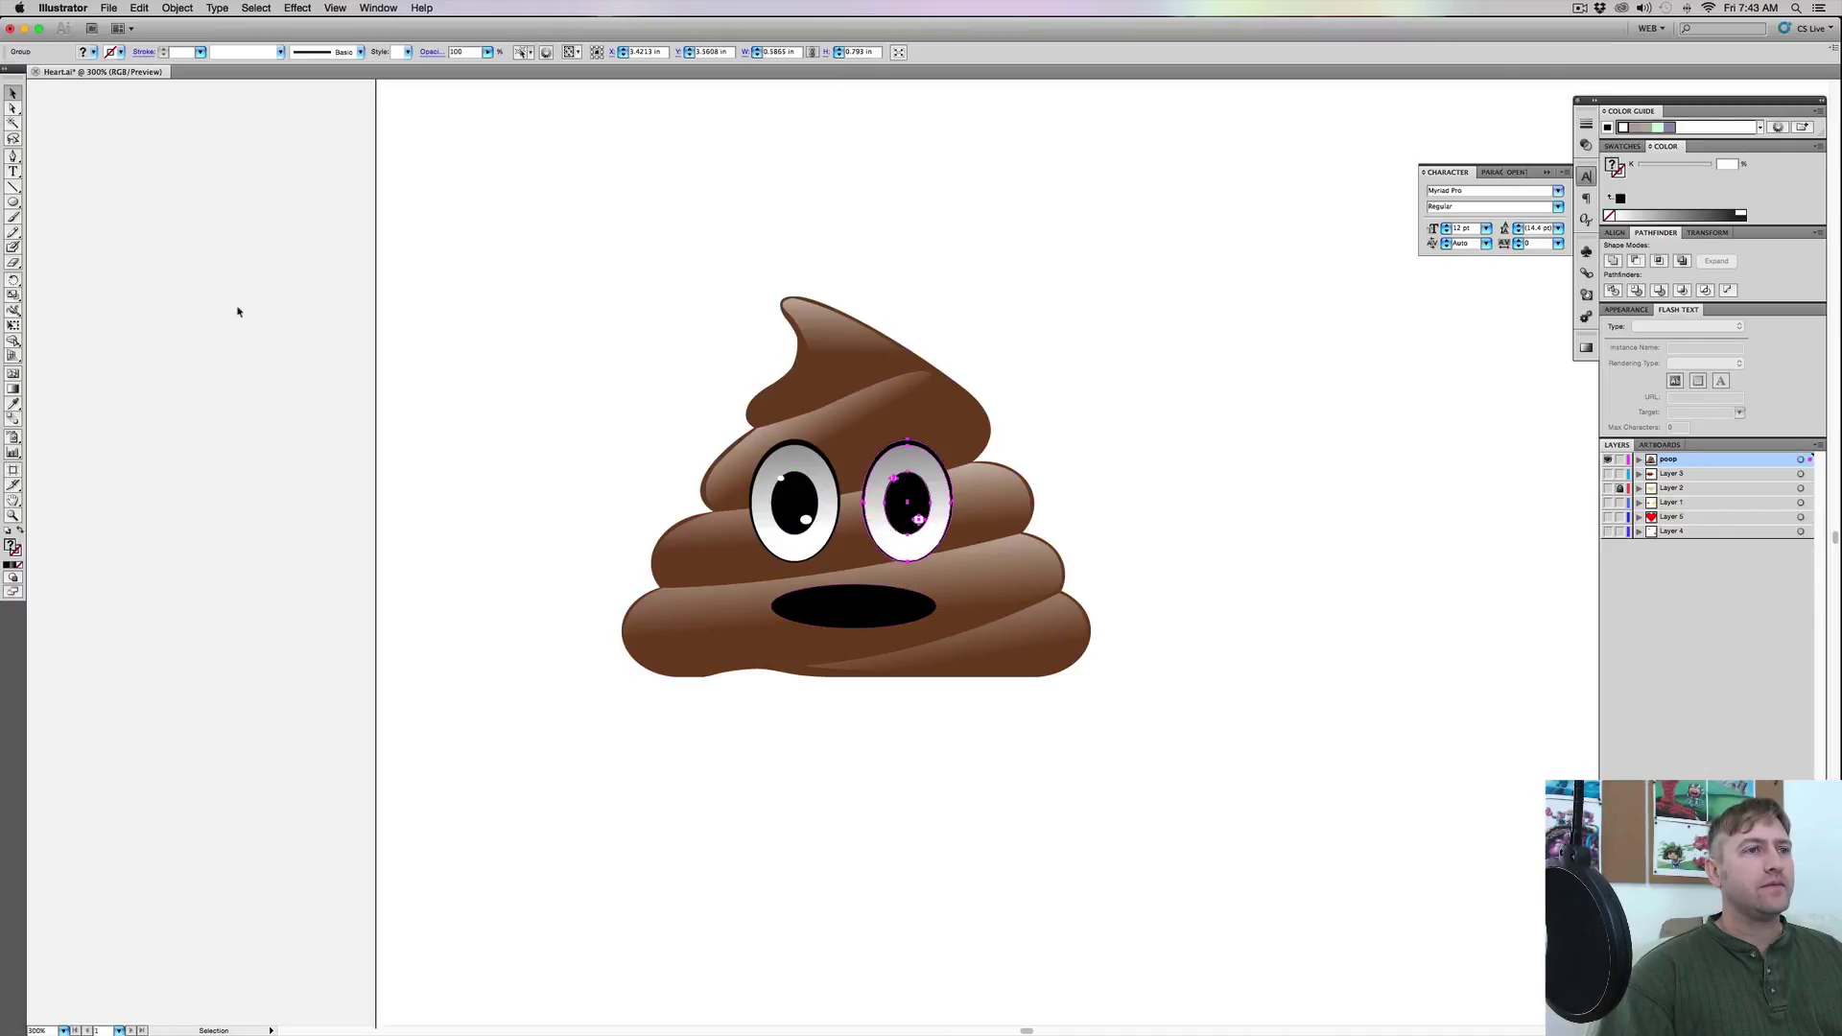
{"action": "left_click", "coordinate": [862, 622]}
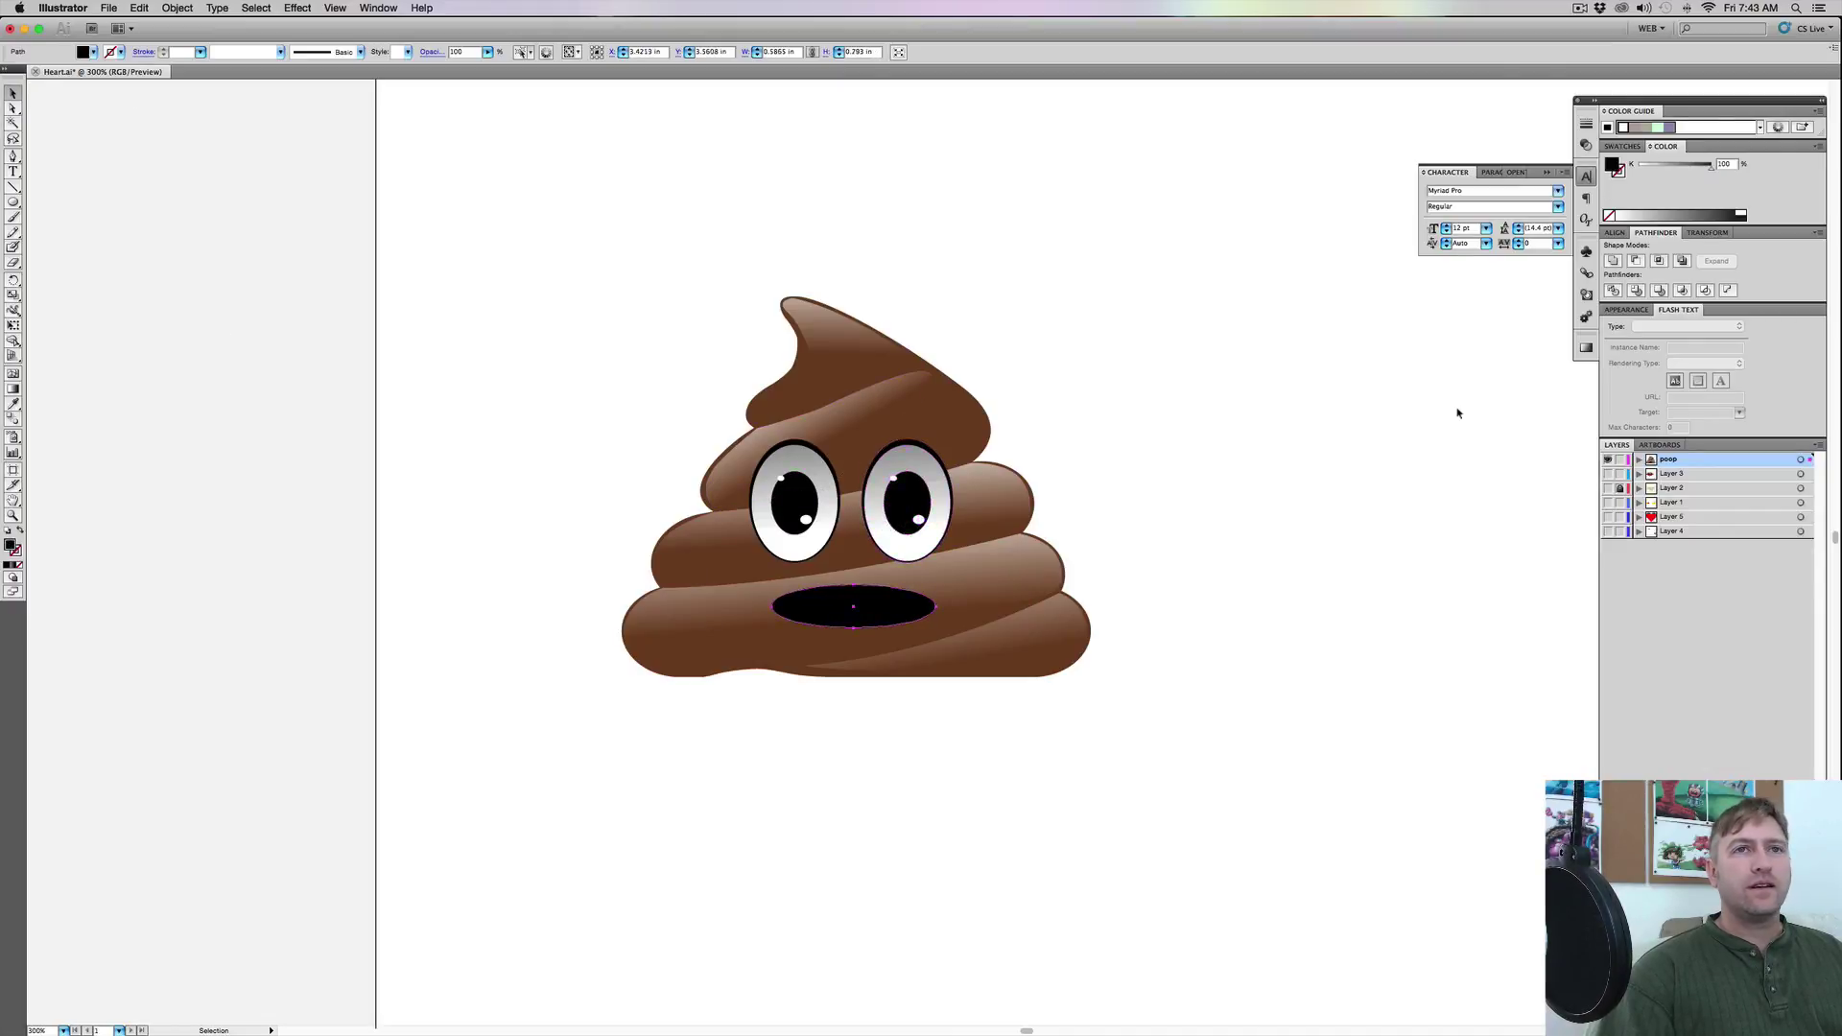
{"action": "left_click", "coordinate": [1587, 352]}
{"action": "left_click", "coordinate": [1458, 412]}
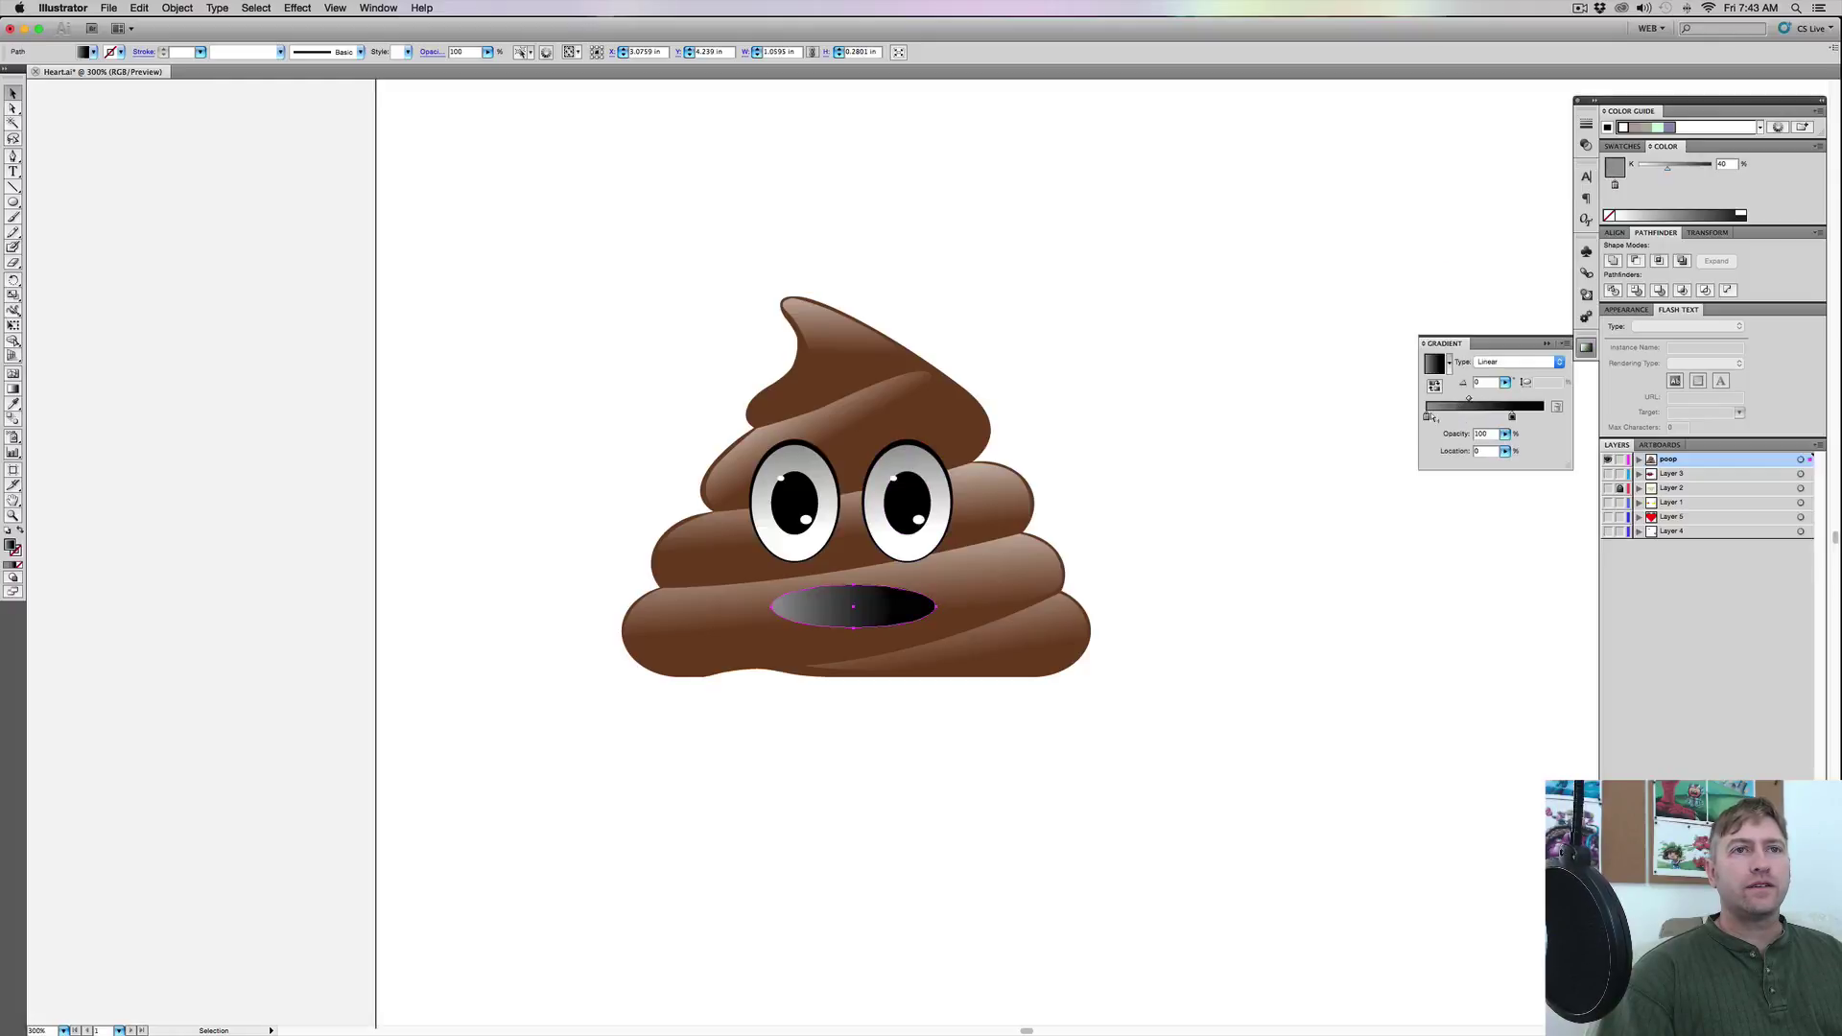
{"action": "left_click_drag", "start_coordinate": [1428, 417], "coordinate": [1377, 411]}
{"action": "double_click", "coordinate": [1428, 416]}
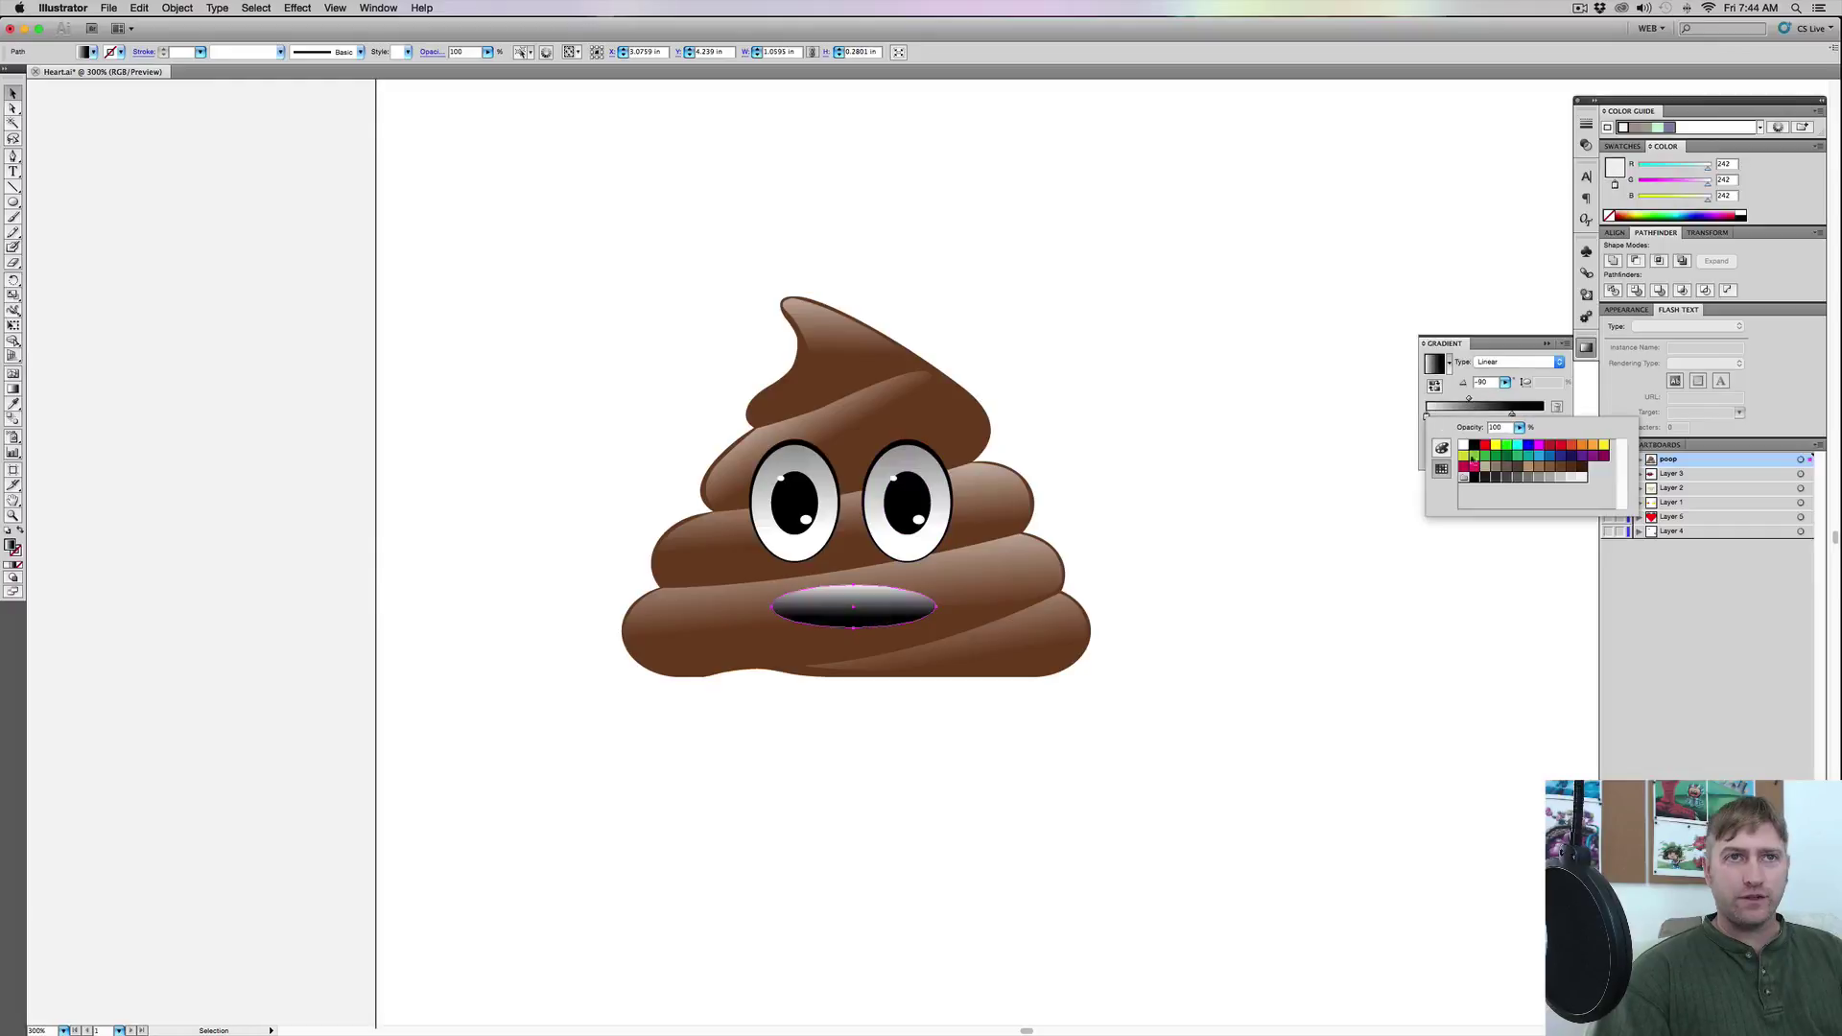
{"action": "left_click", "coordinate": [1547, 478]}
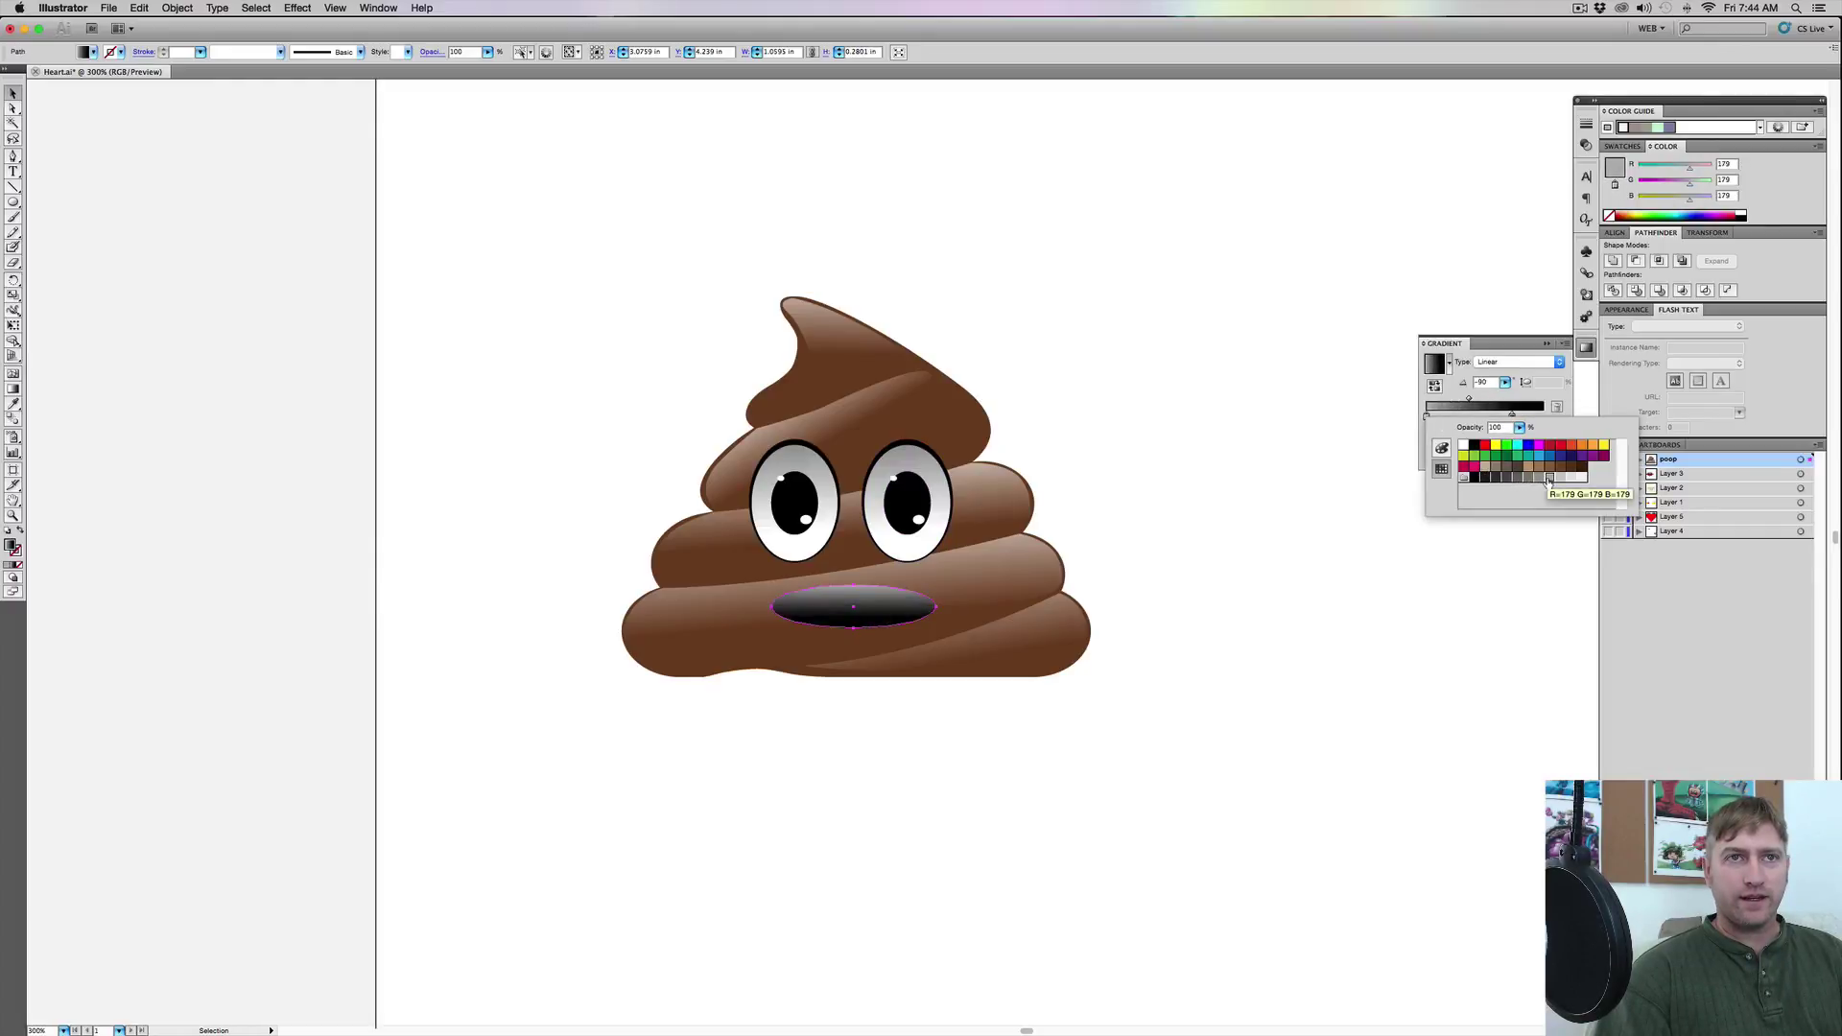
{"action": "left_click", "coordinate": [1523, 414]}
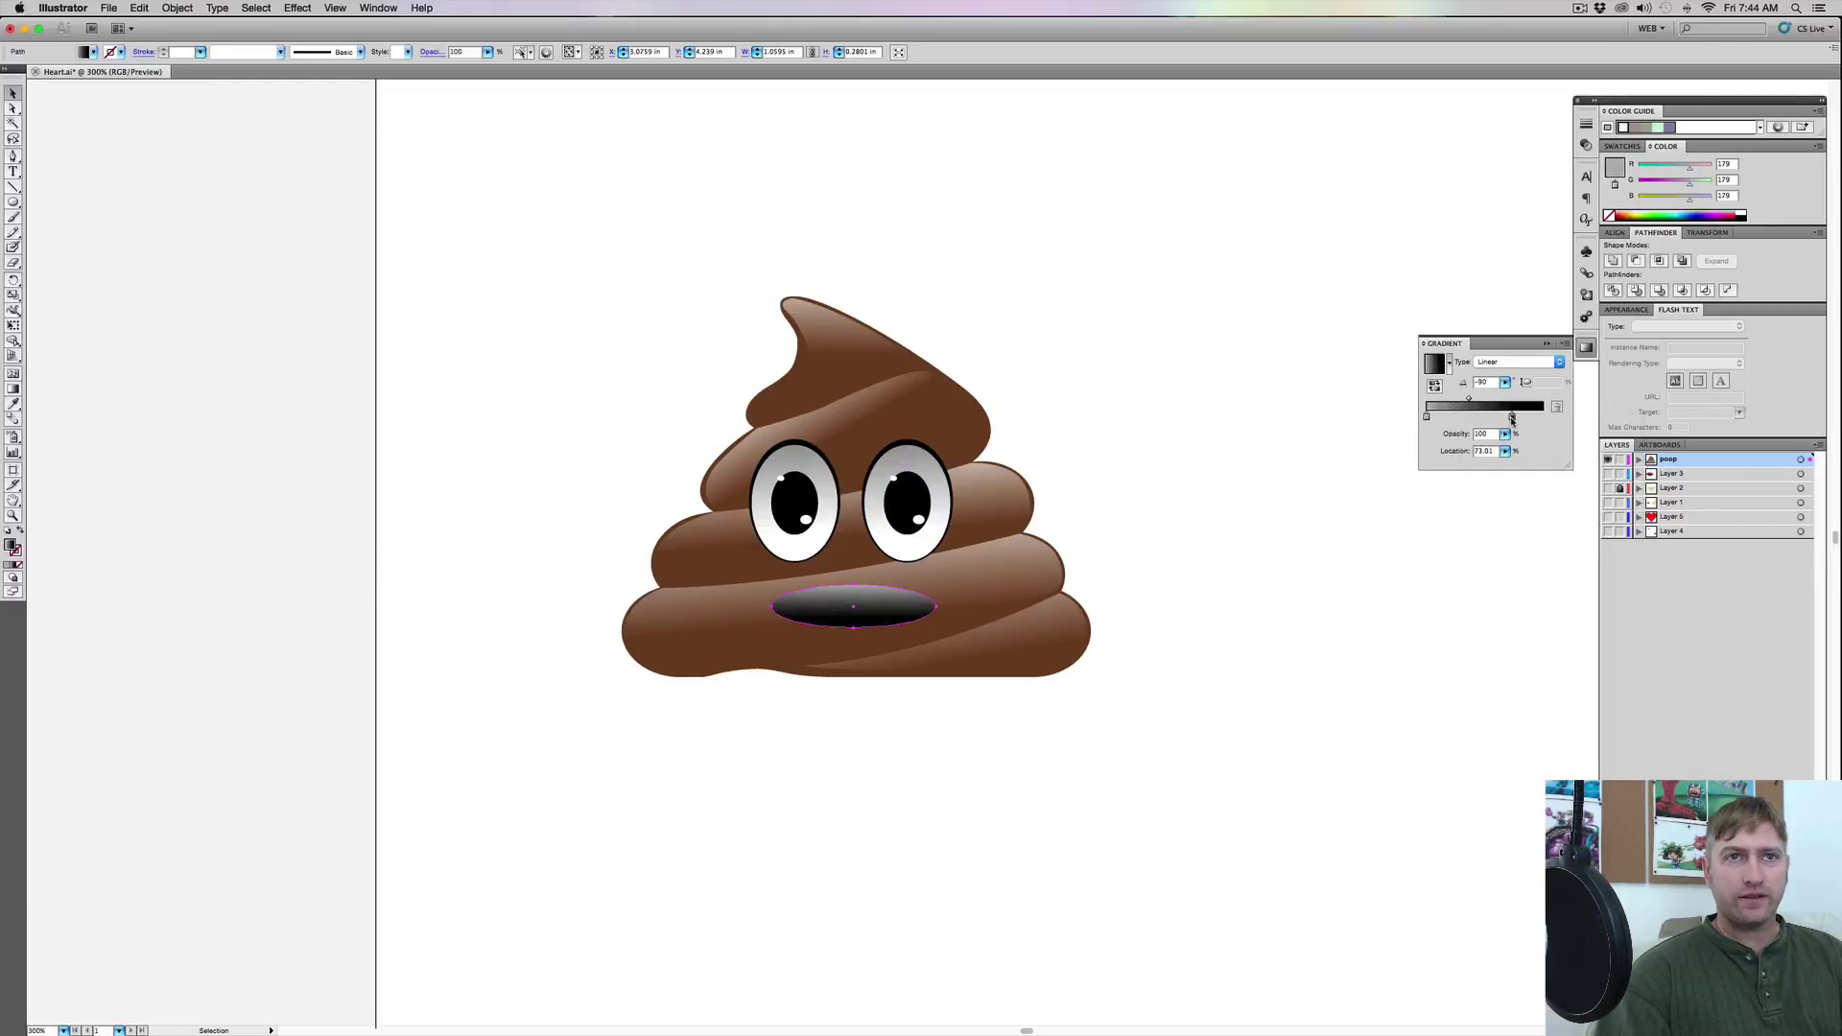
Change the black stop of the mouth's gradient to light grey R=242 G=242 B=242
{"action": "double_click", "coordinate": [1512, 419]}
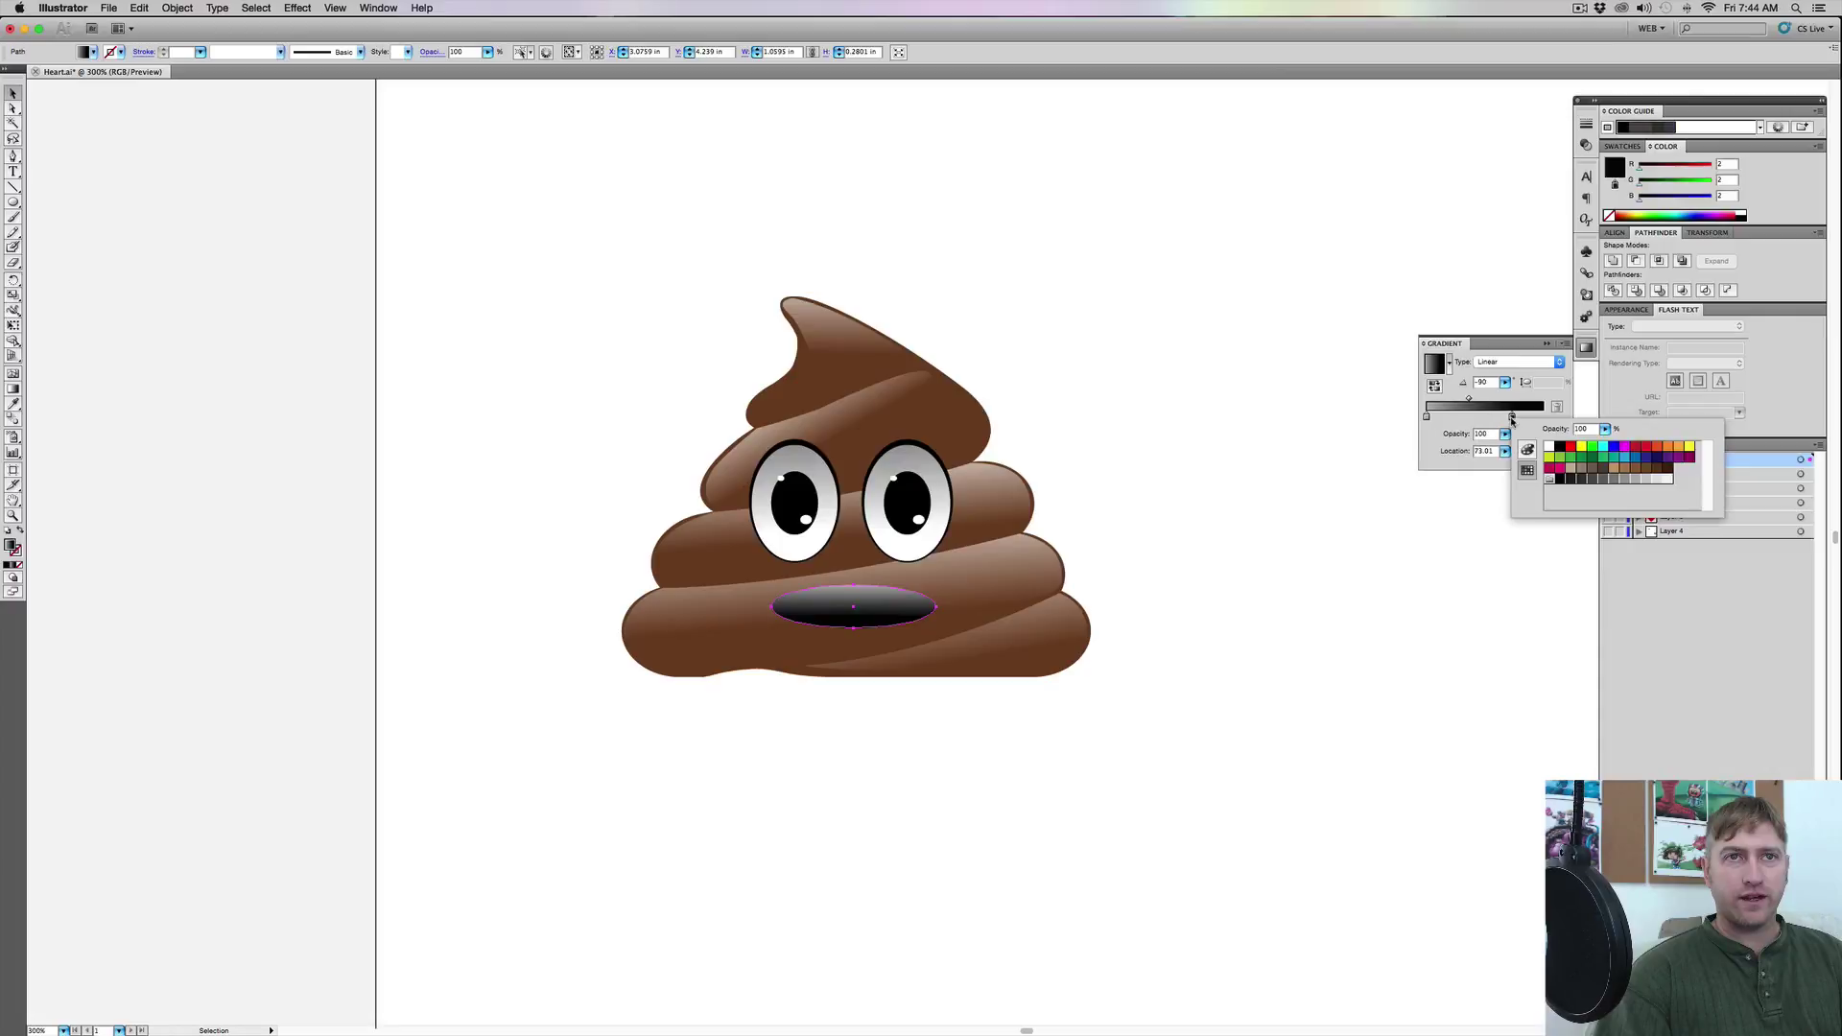
{"action": "left_click", "coordinate": [1668, 480]}
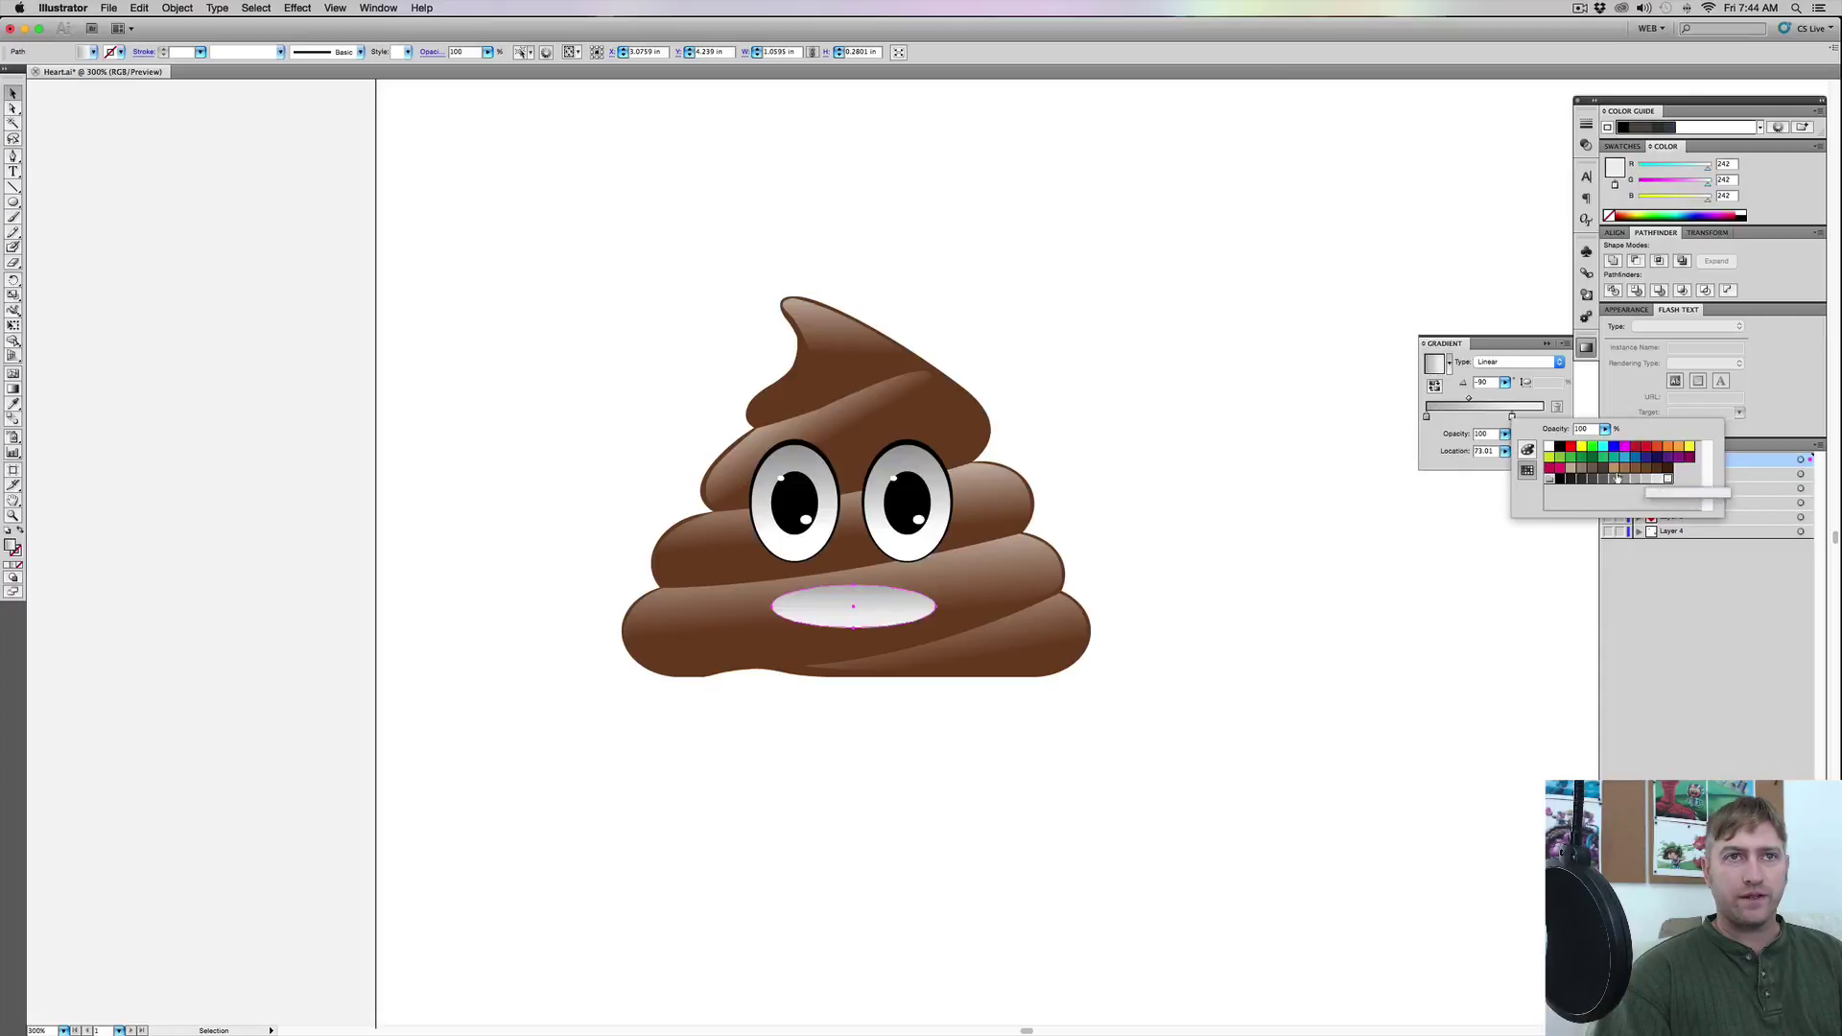
{"action": "left_click", "coordinate": [1439, 434]}
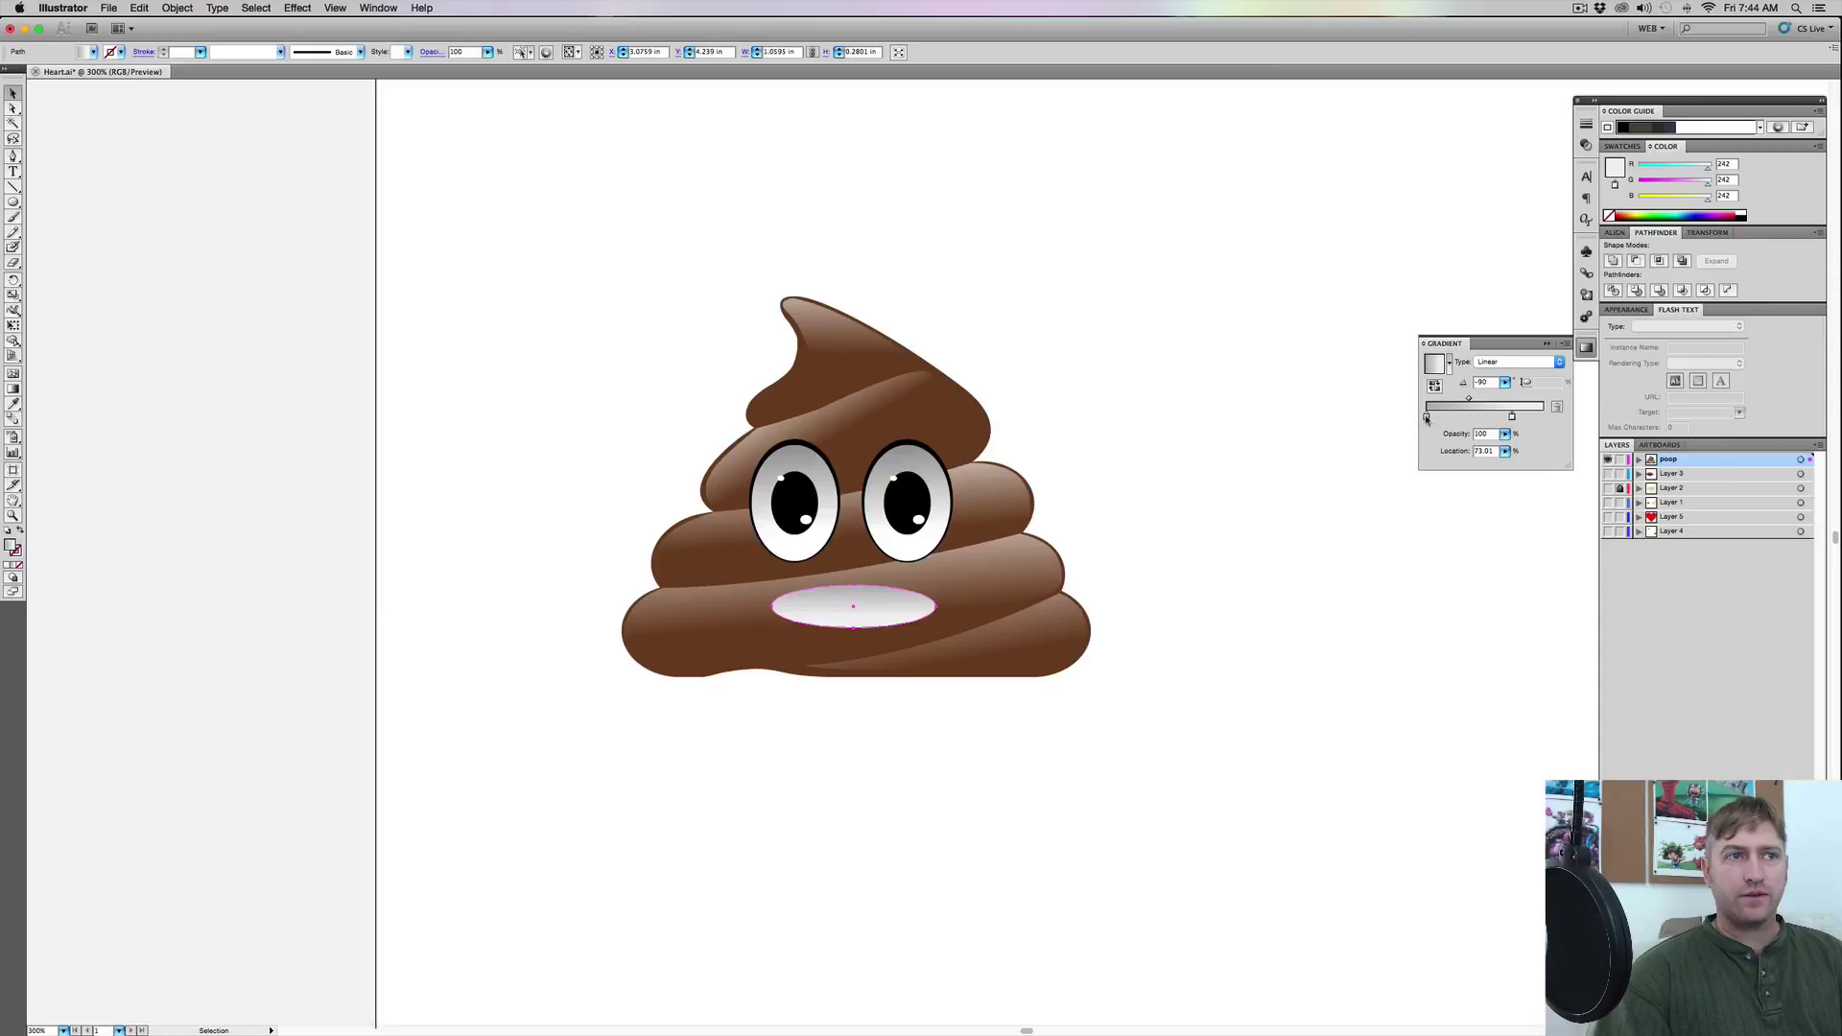
Set the starting stop of the mouth's gradient to grey R=153 G=153 B=153
{"action": "double_click", "coordinate": [1426, 418]}
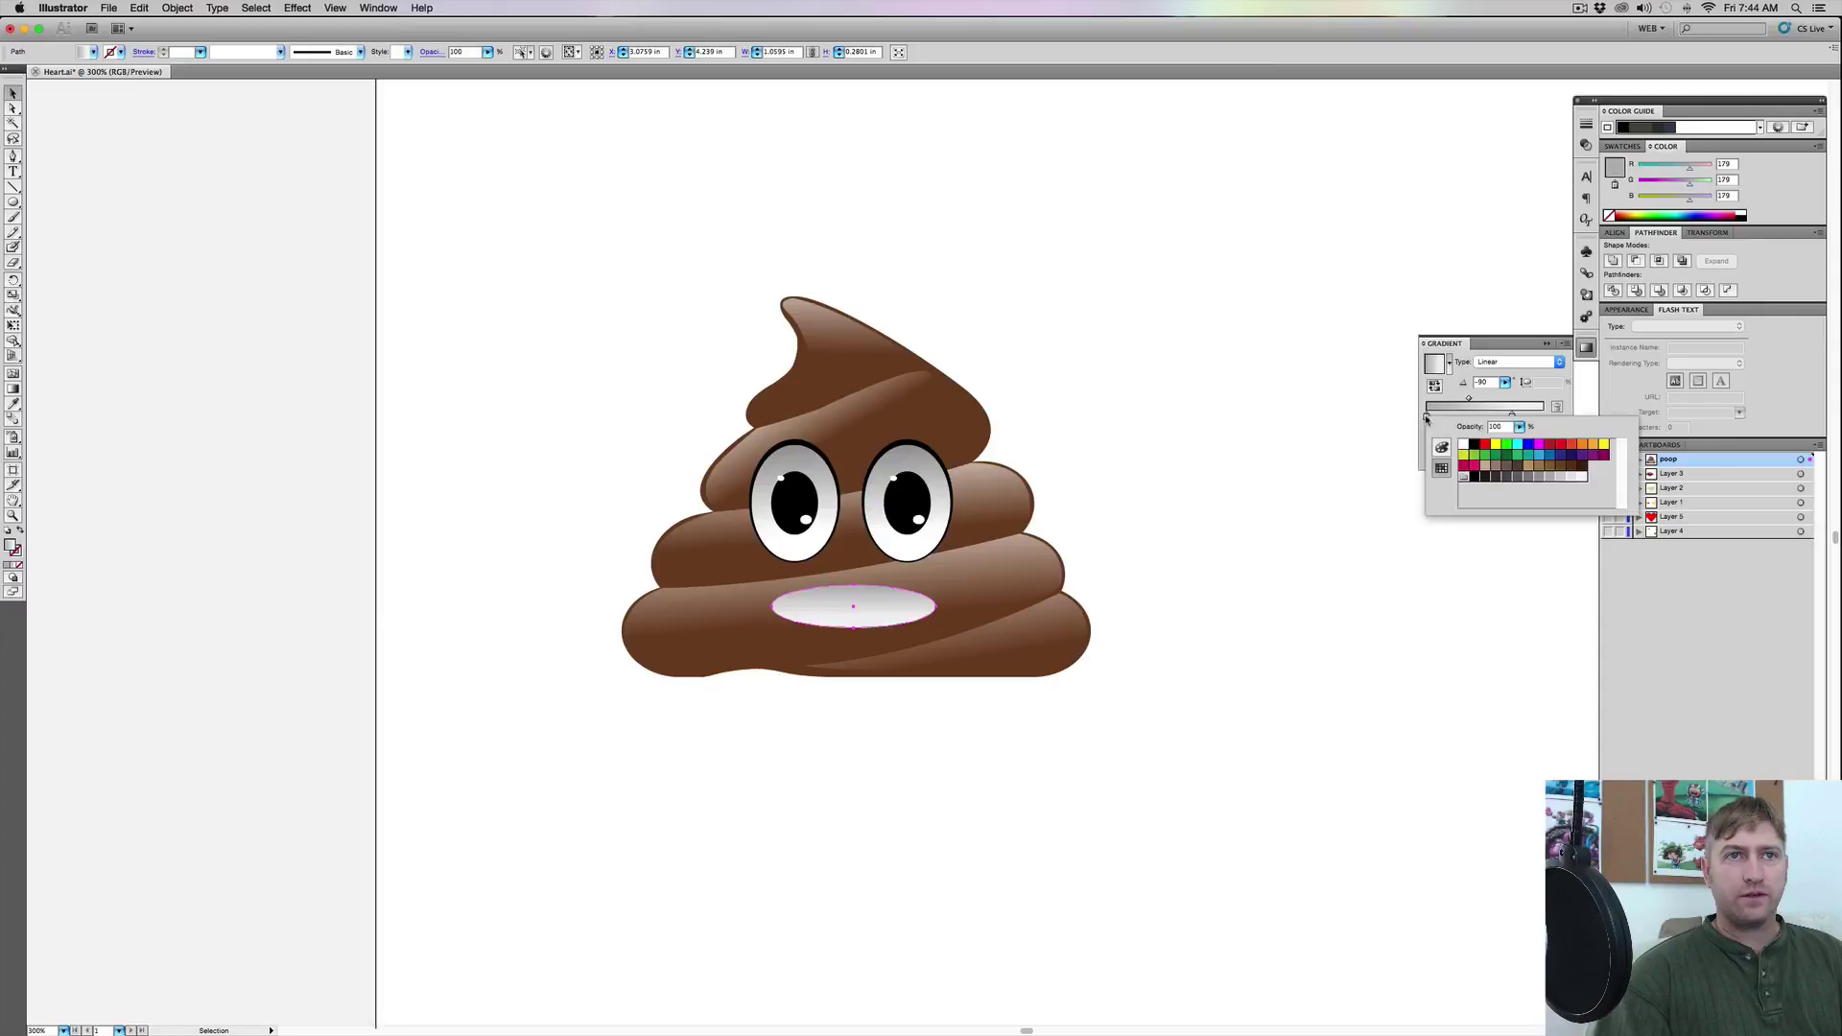
{"action": "left_click", "coordinate": [1540, 478]}
{"action": "left_click", "coordinate": [1281, 435]}
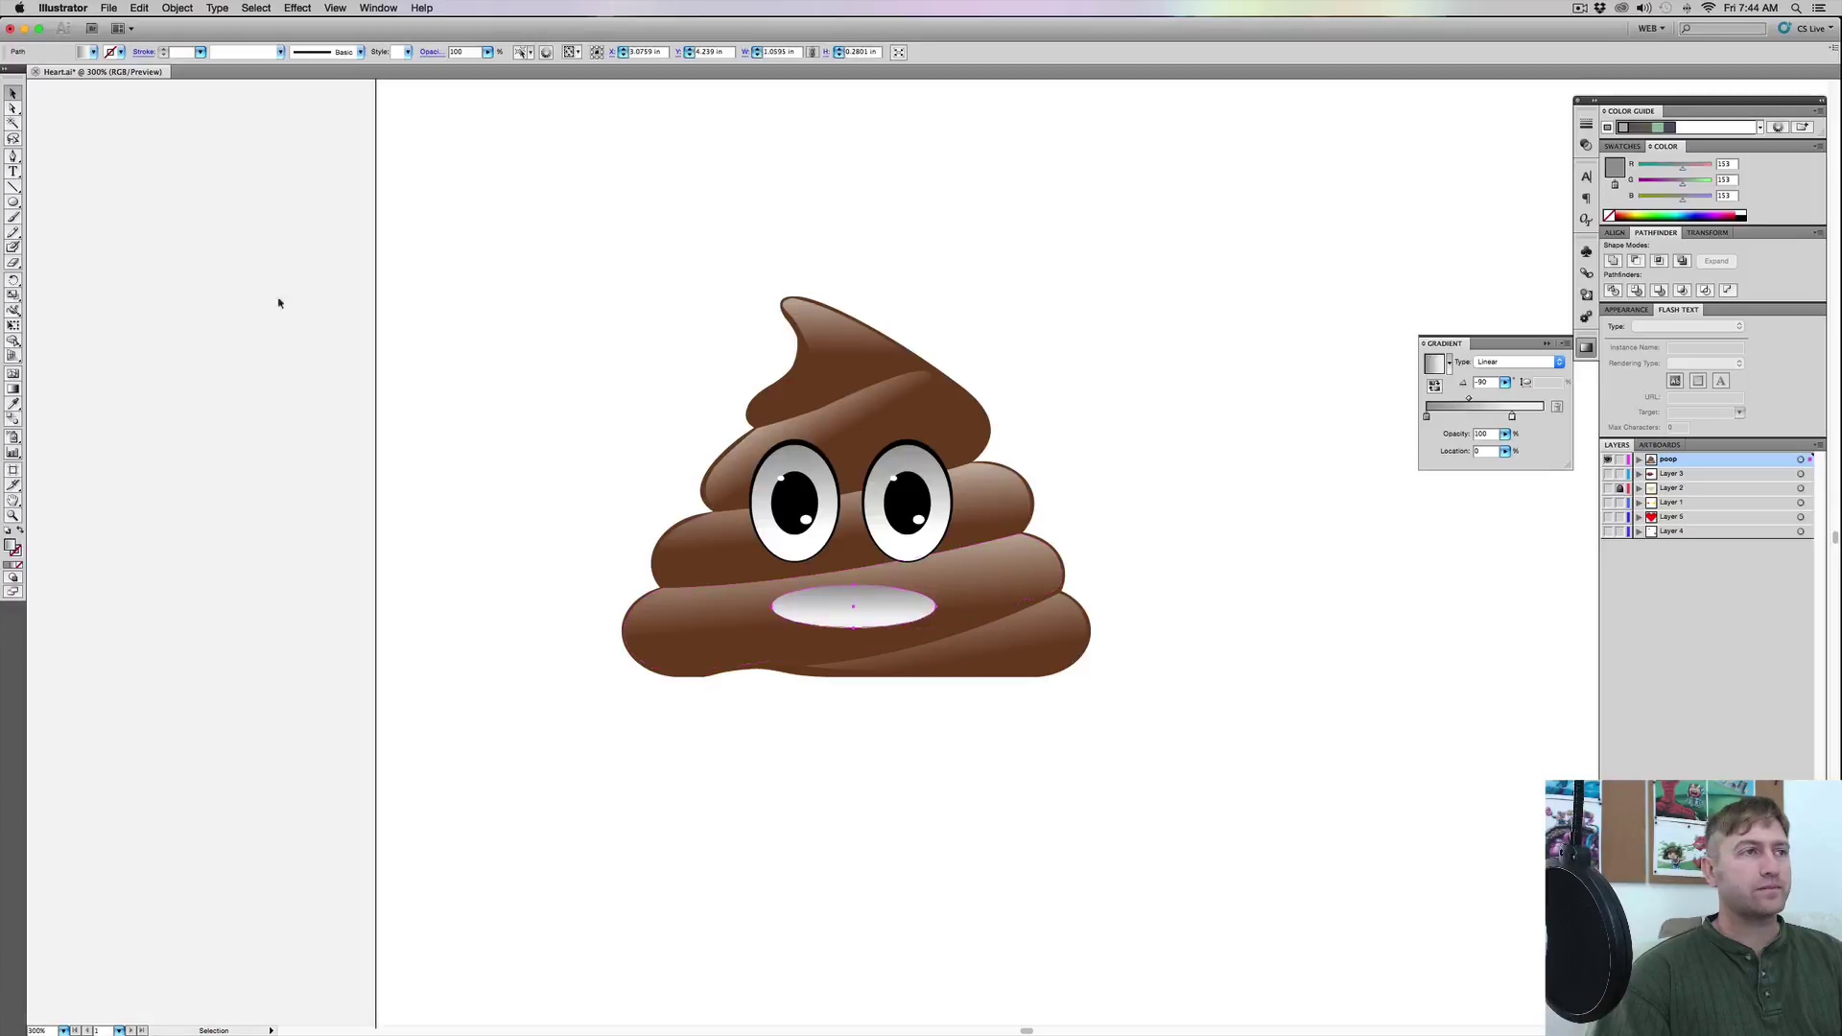
Bend the mouth ellipse into a smile by lowering the middle anchors of its upper and lower edges
{"action": "key", "text": "a"}
{"action": "key", "text": "super+equal"}
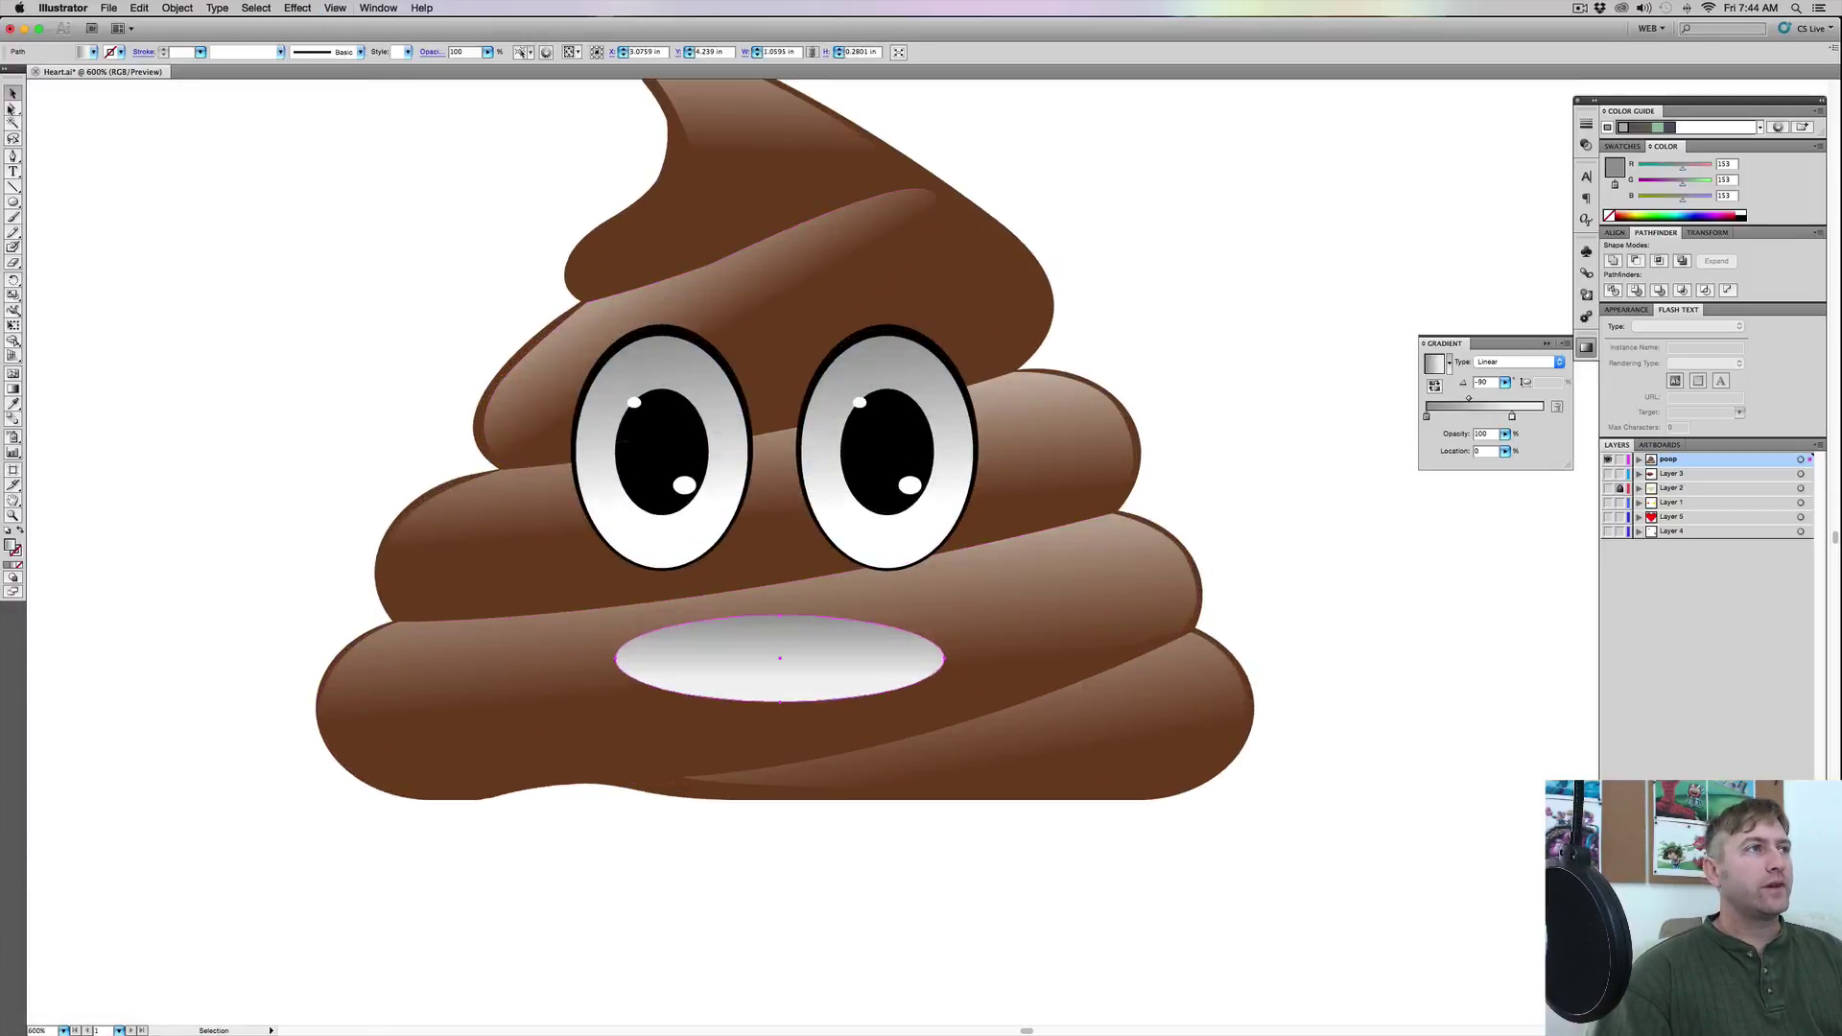
{"action": "left_click", "coordinate": [11, 107]}
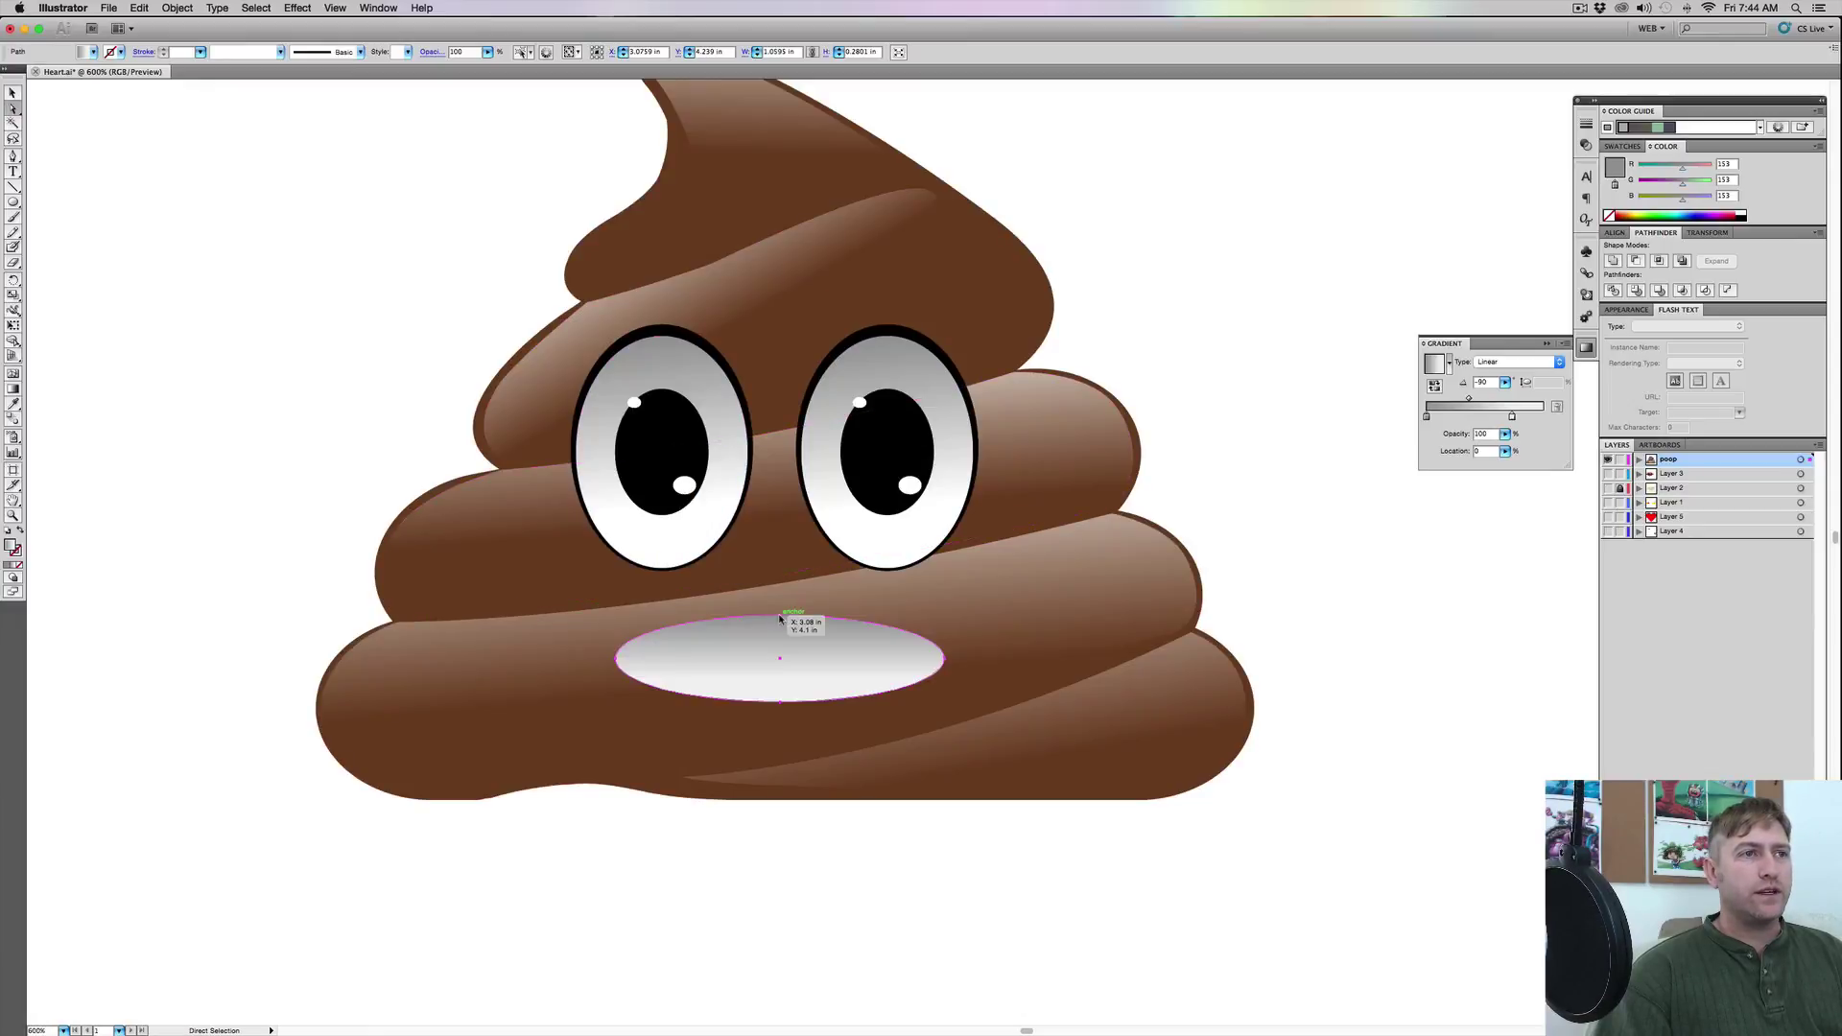
{"action": "key", "text": "super+shift+a"}
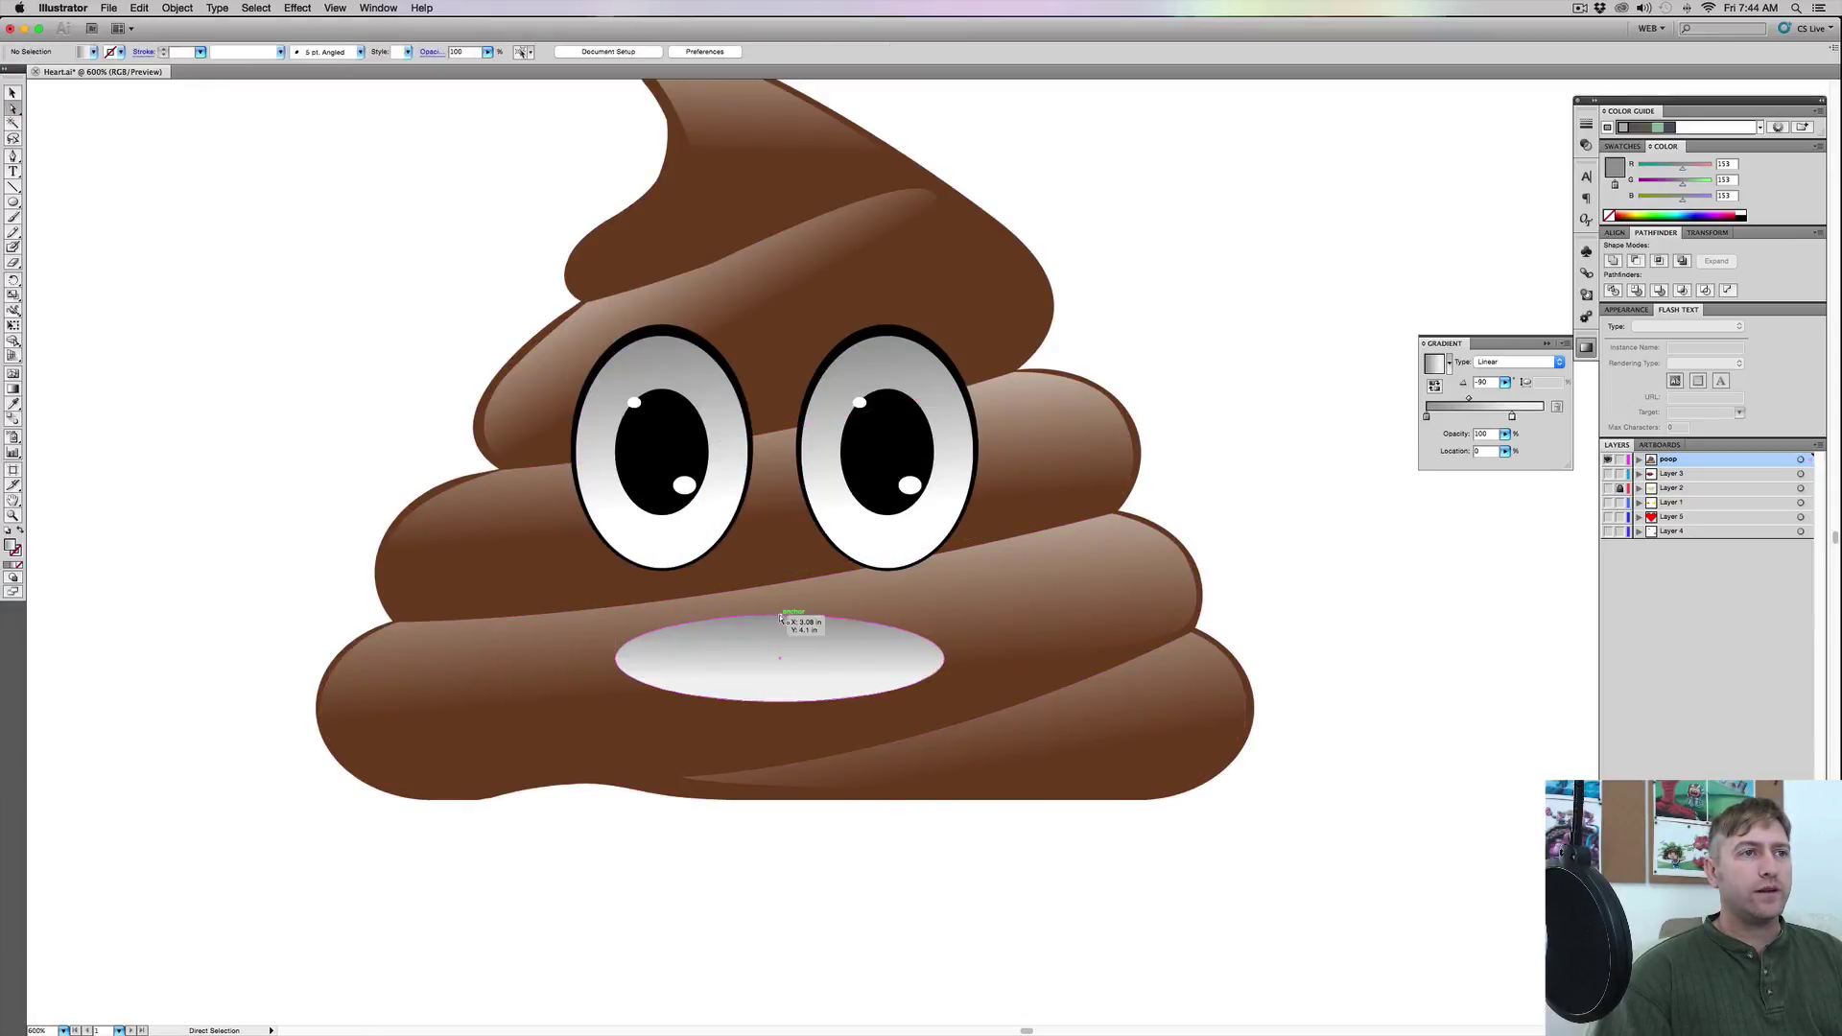
{"action": "left_click_drag", "start_coordinate": [780, 617], "coordinate": [783, 737]}
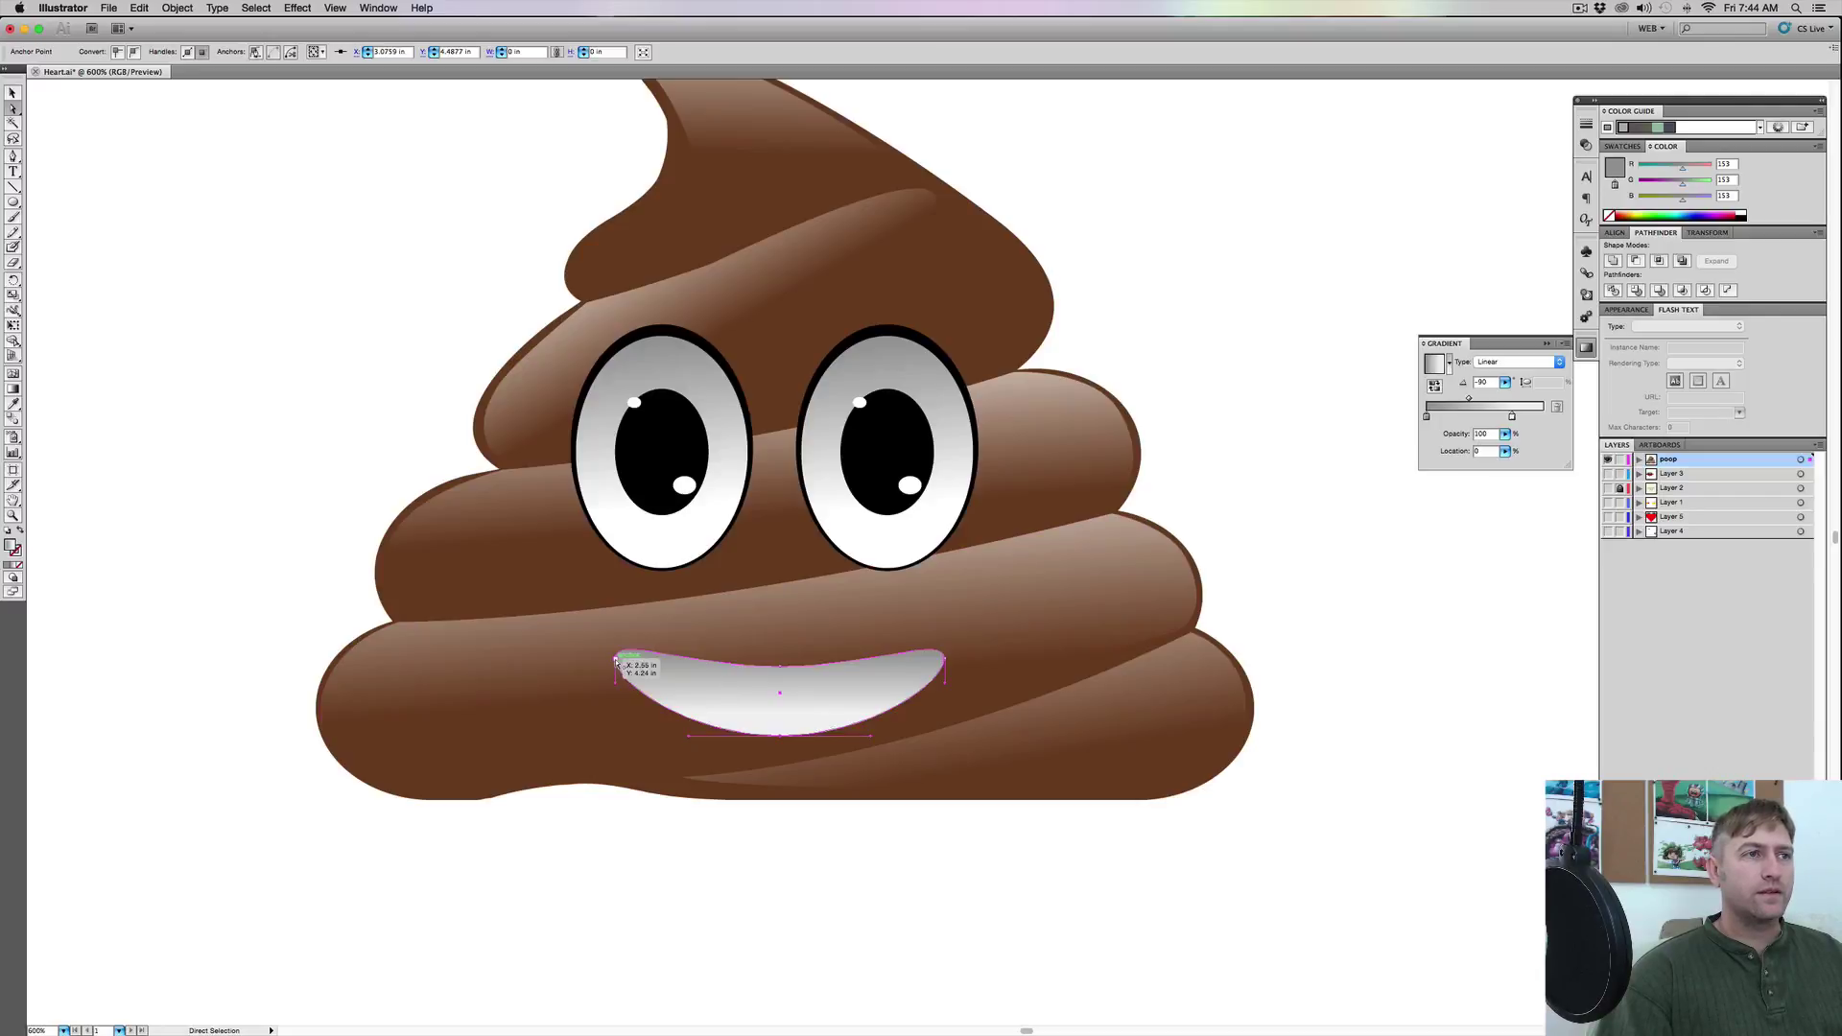
Select both corner anchors of the mouth and nudge them upward to sharpen the smile
{"action": "left_click", "coordinate": [572, 815]}
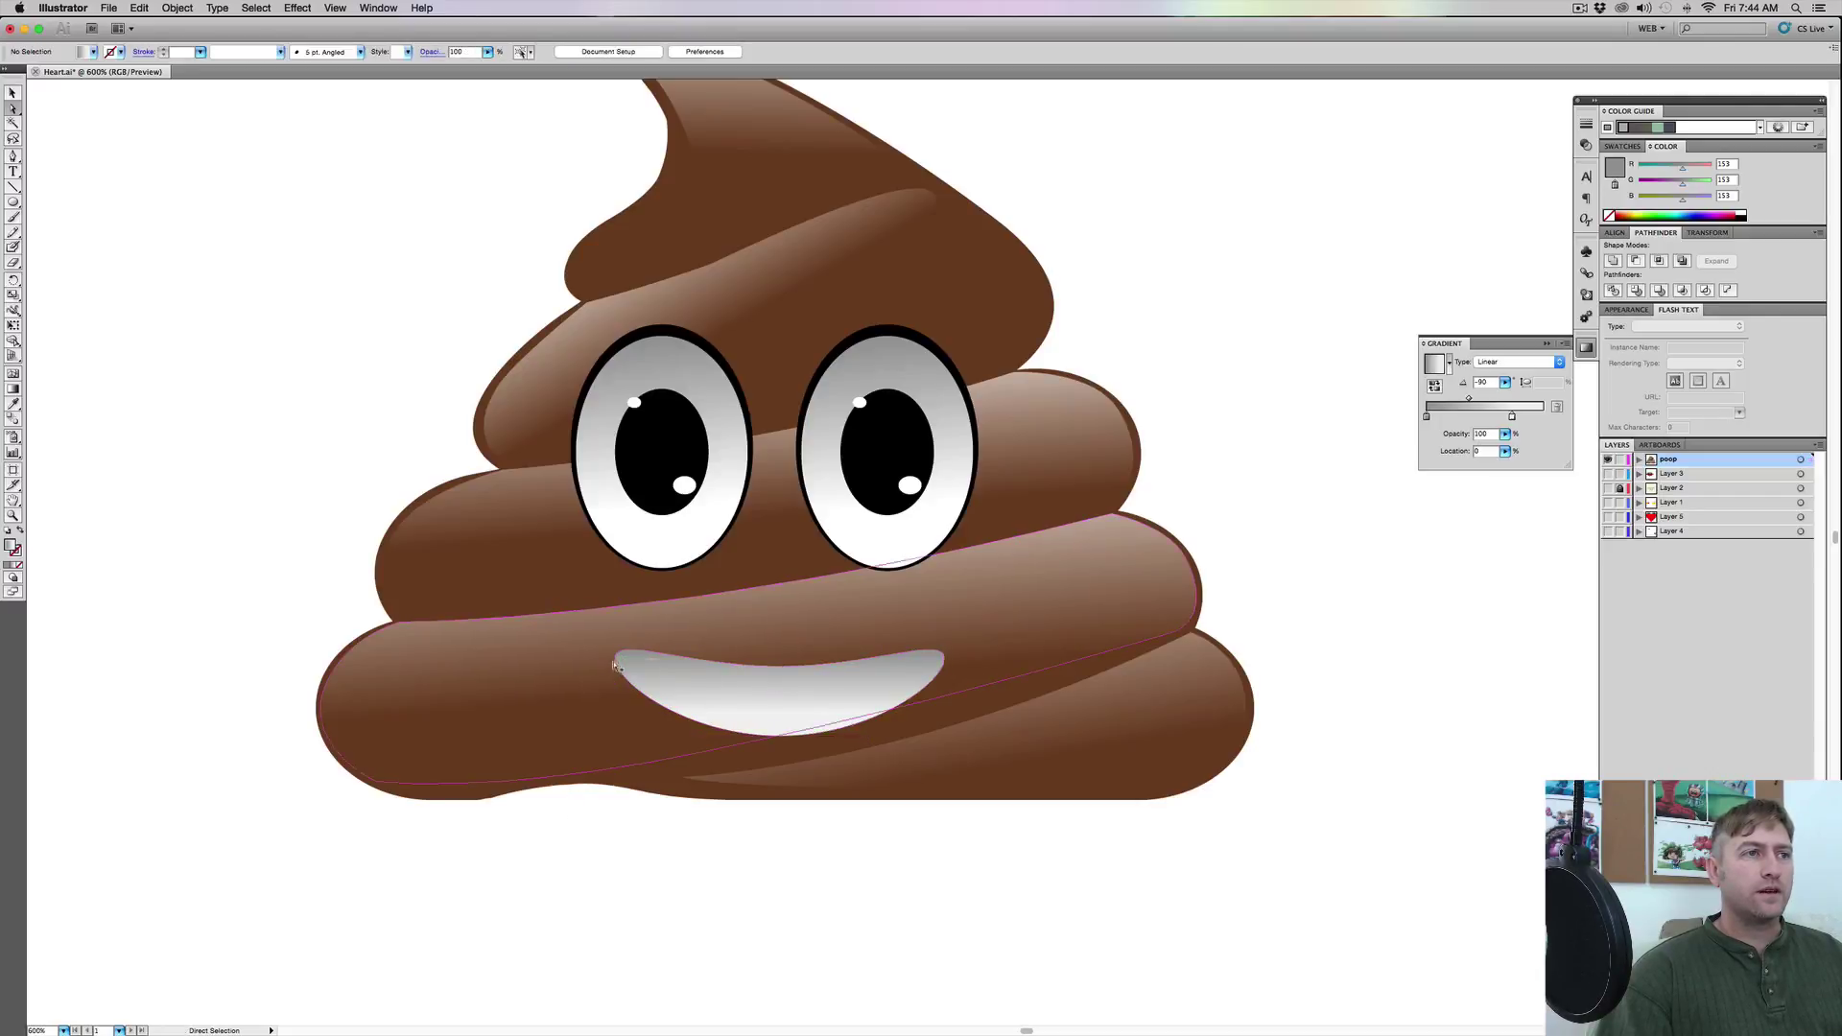
{"action": "left_click", "coordinate": [617, 662]}
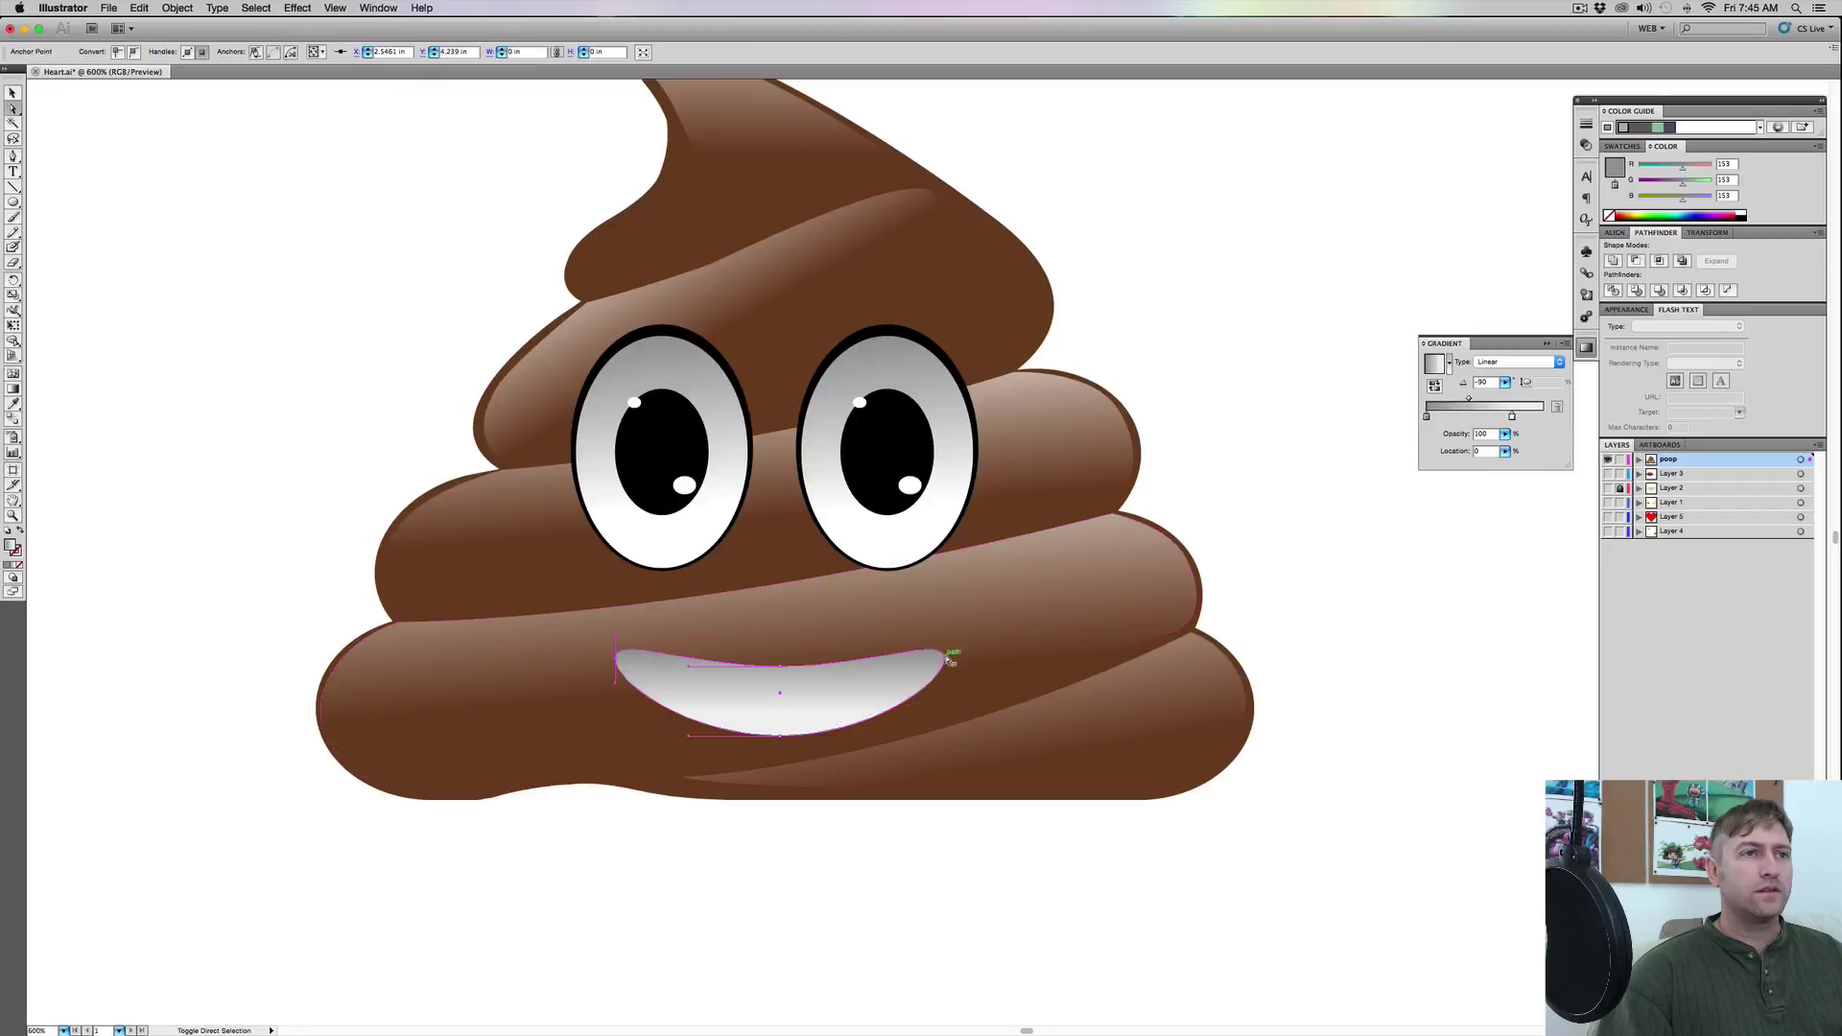
{"action": "left_click", "coordinate": [947, 659], "text": "shift"}
{"action": "key", "text": "Up"}
{"action": "key", "text": "Up"}
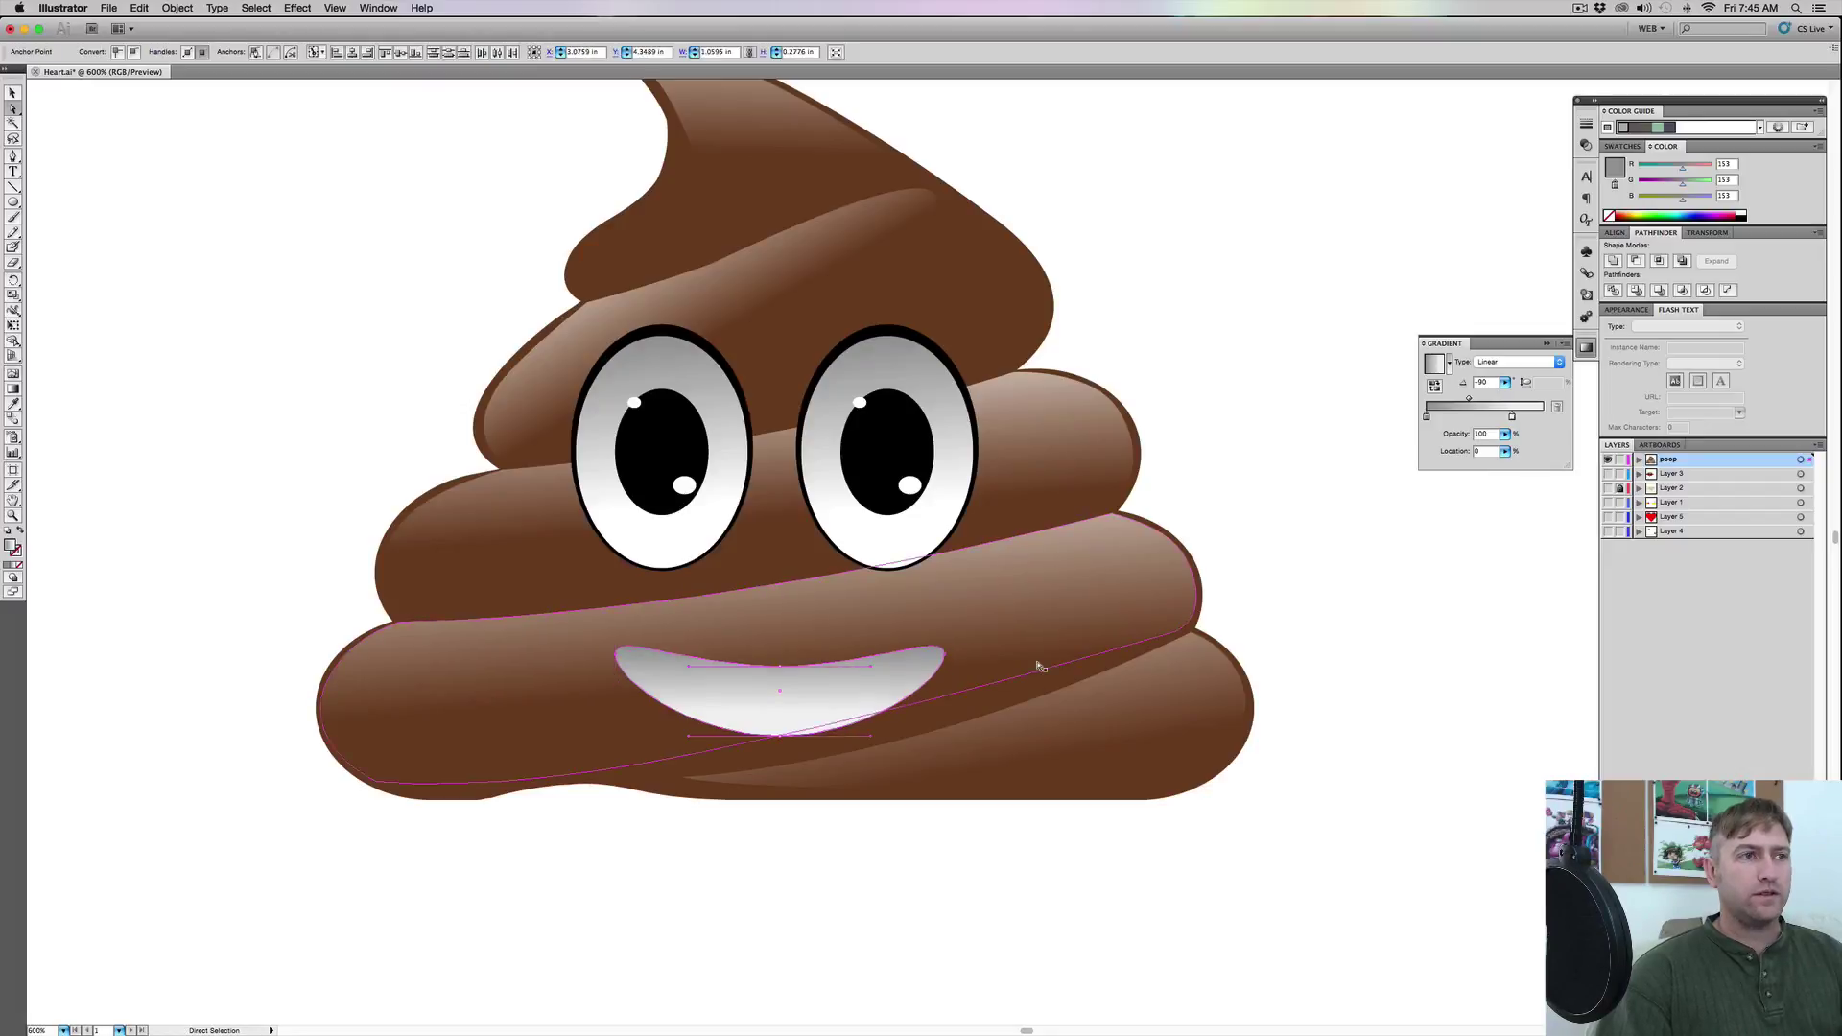
{"action": "key", "text": "Up"}
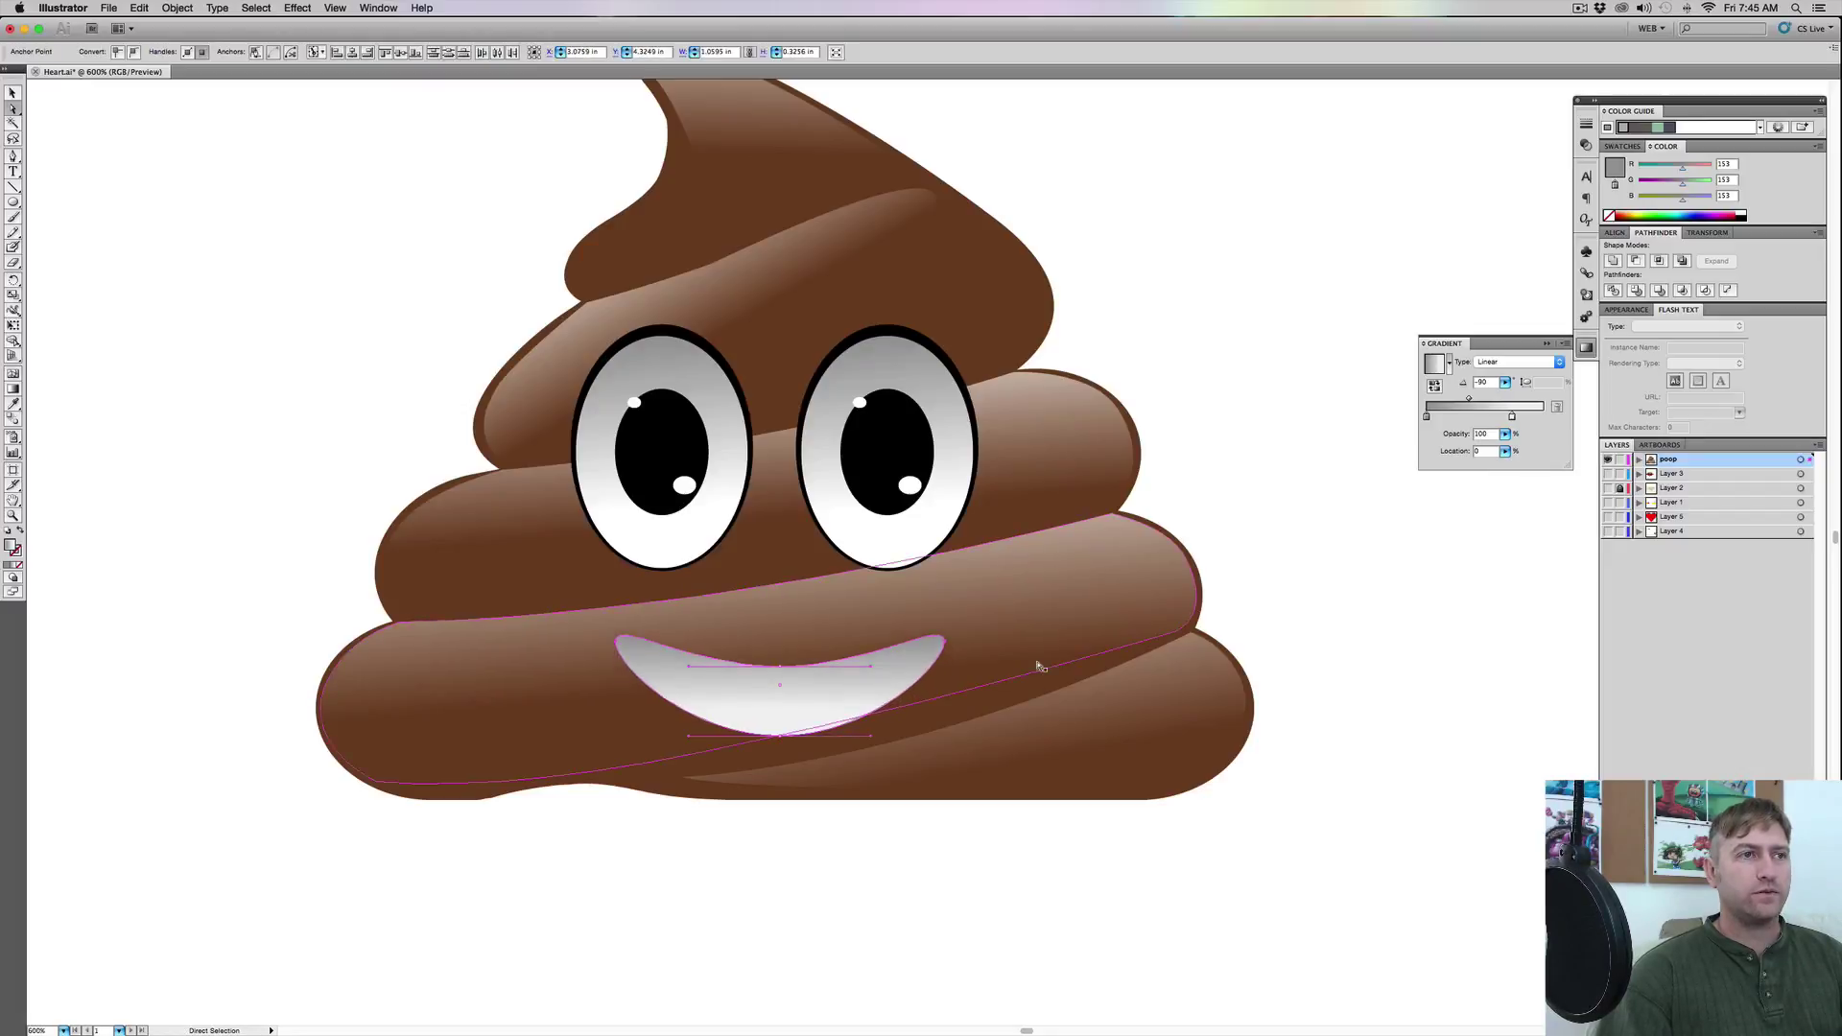
{"action": "key", "text": "Up"}
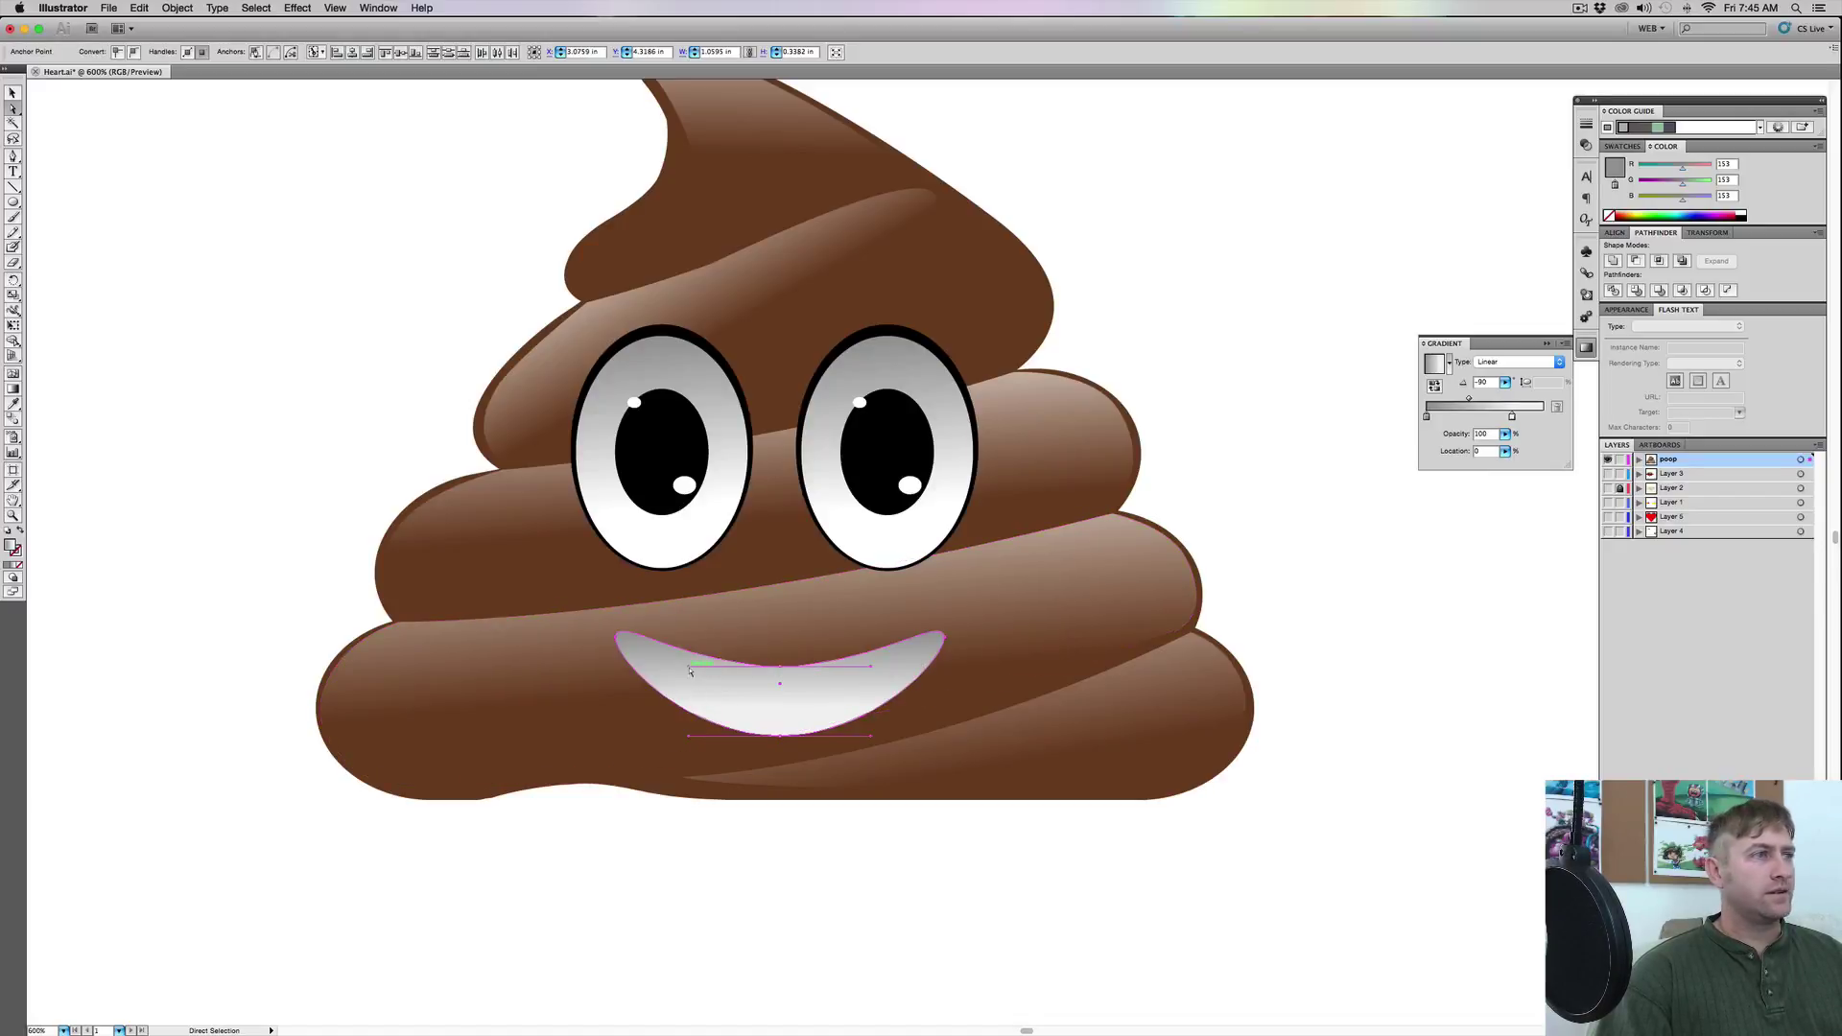
Raise the middle anchor of the mouth's upper edge slightly and shift the whole mouth up a little
{"action": "left_click", "coordinate": [781, 683]}
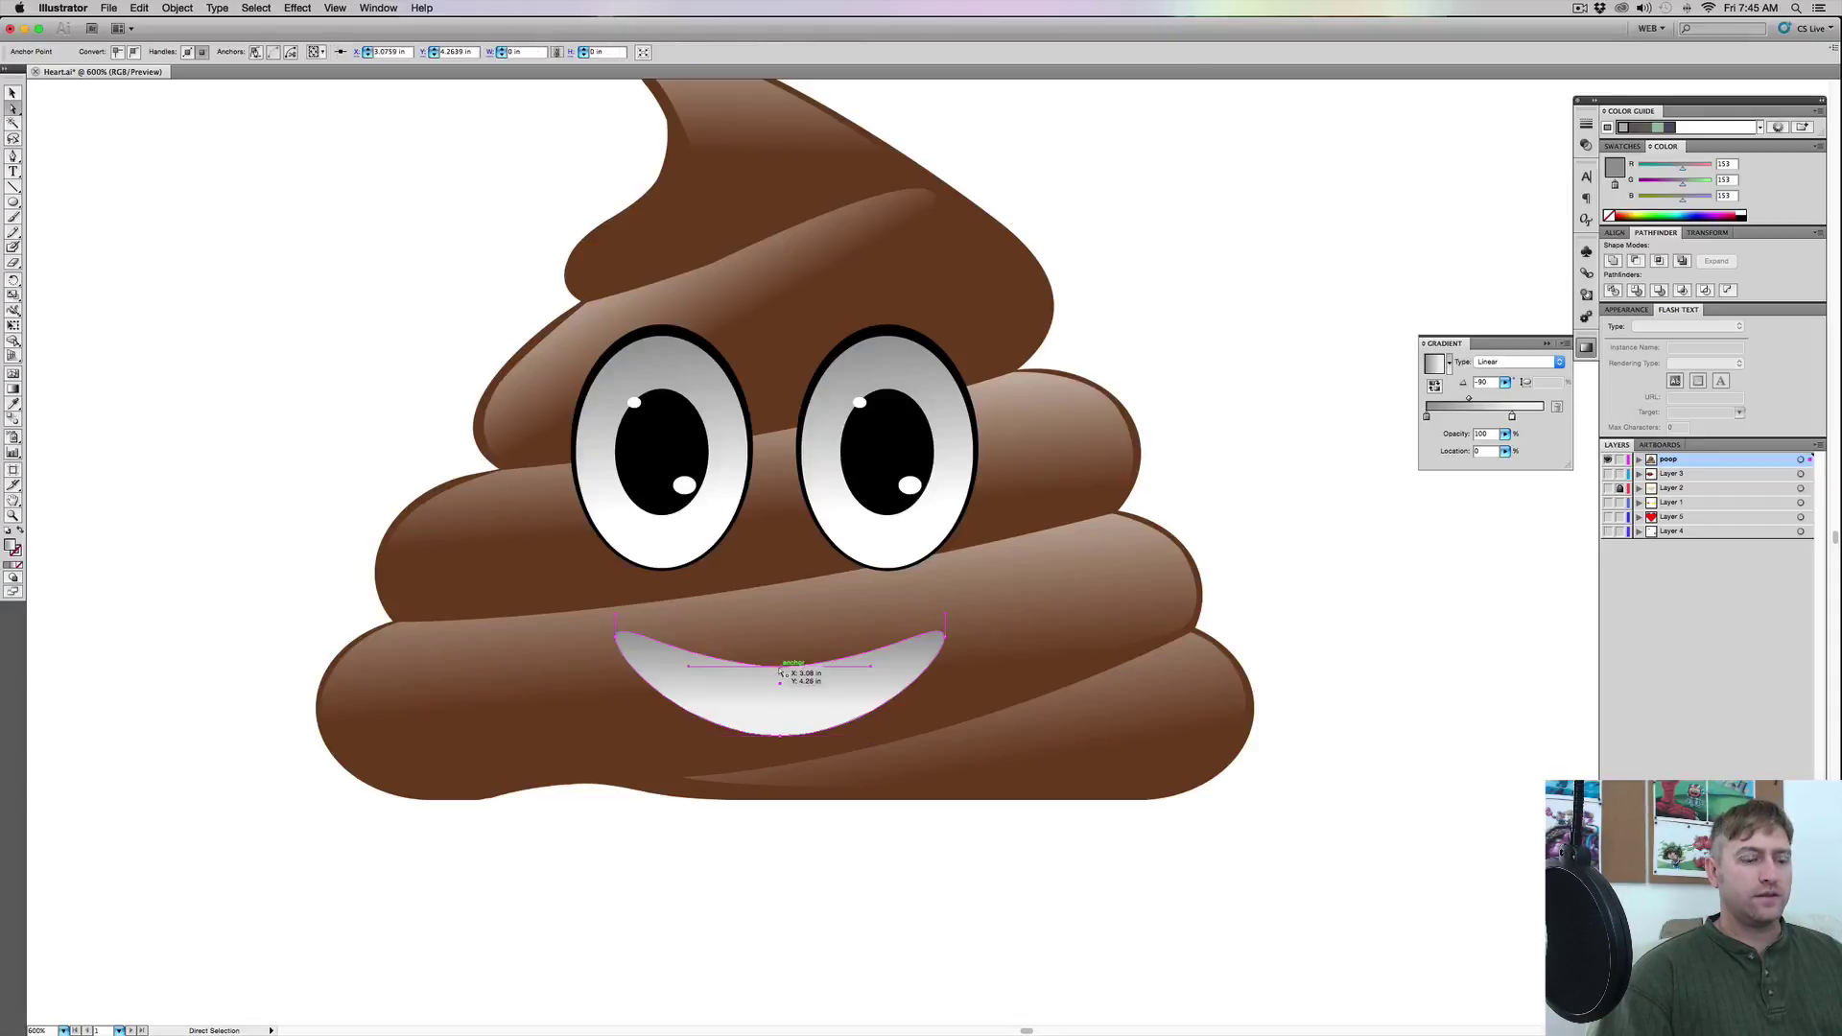
{"action": "left_click_drag", "start_coordinate": [781, 677], "coordinate": [779, 671]}
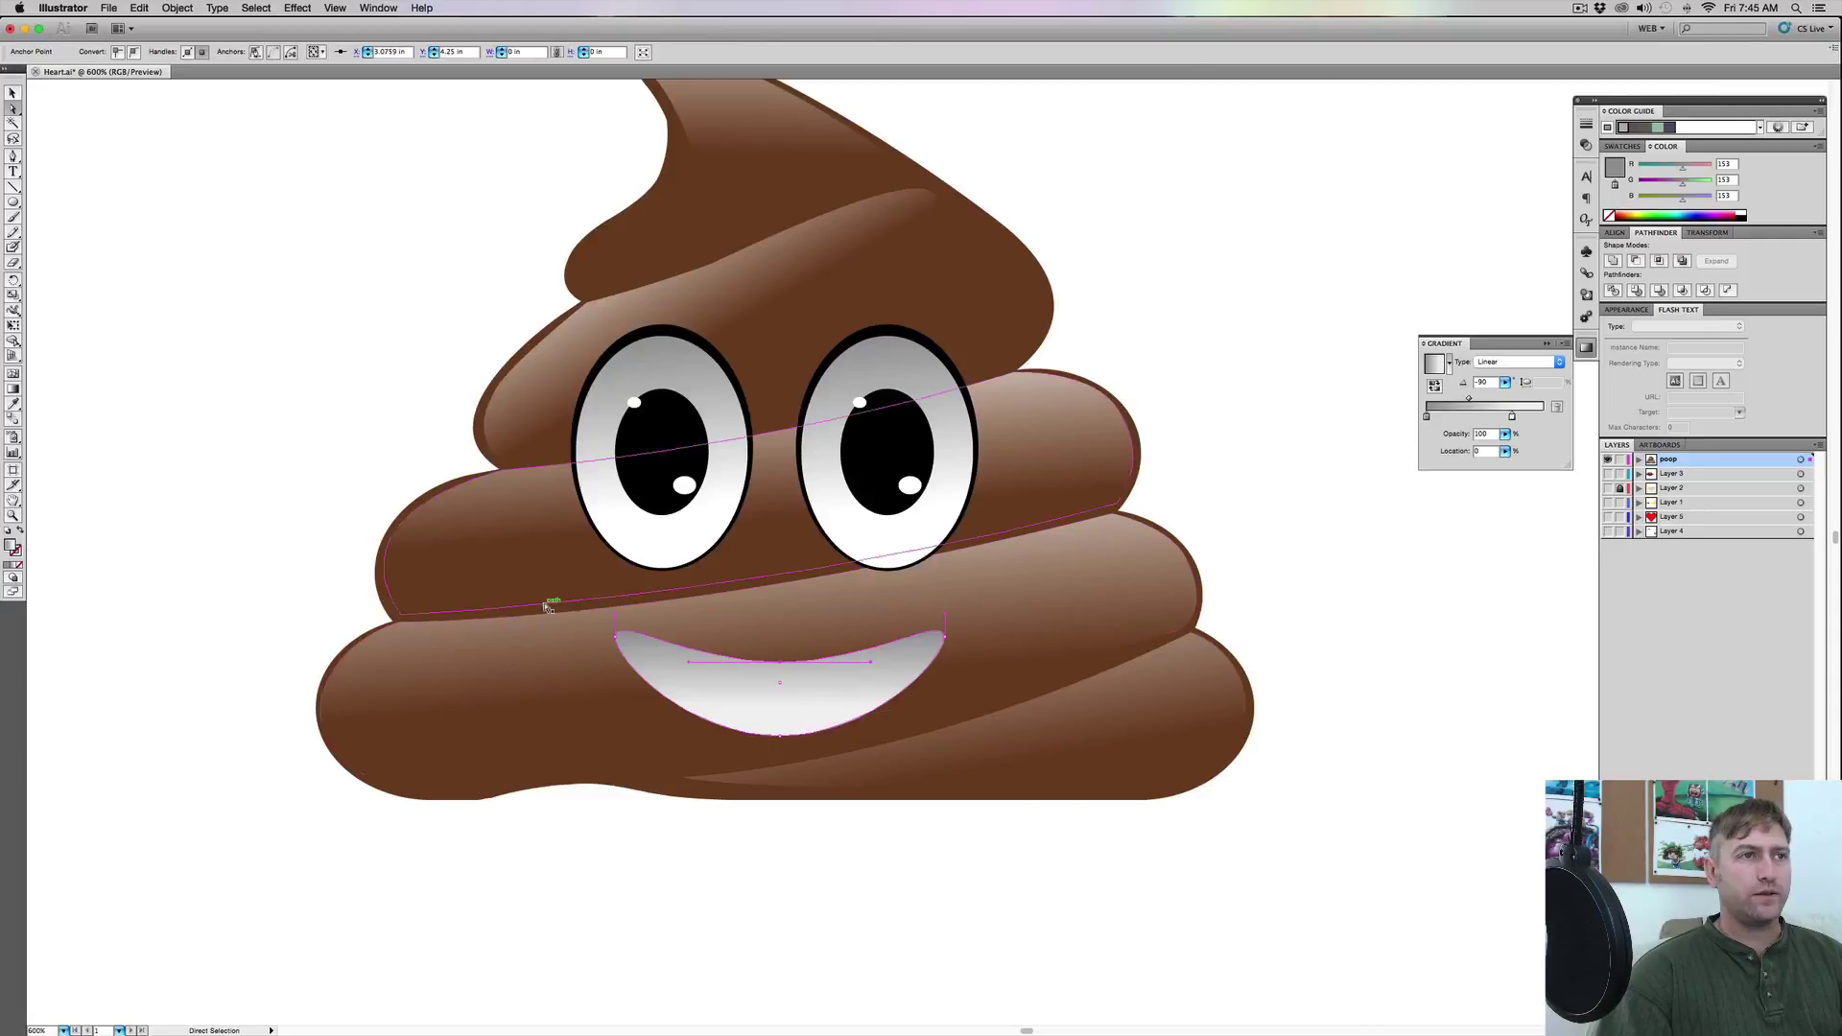
{"action": "left_click", "coordinate": [14, 95]}
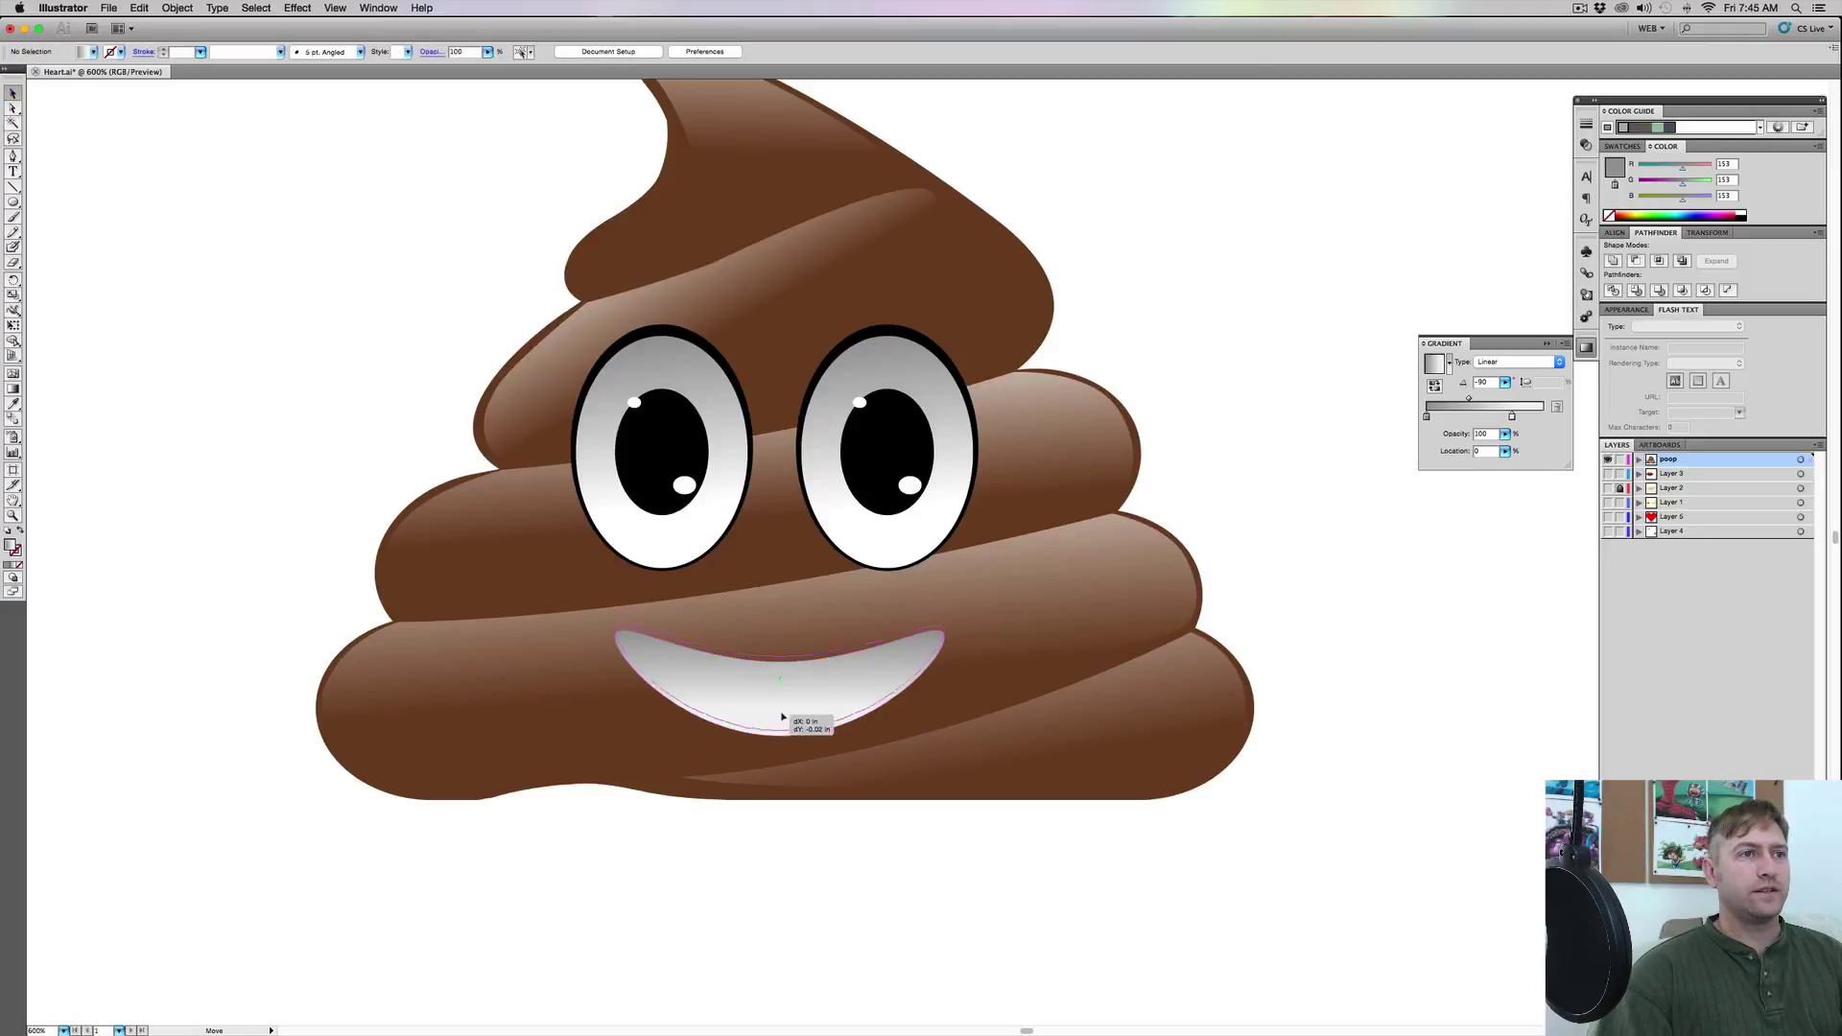
{"action": "left_click_drag", "start_coordinate": [783, 723], "coordinate": [781, 714]}
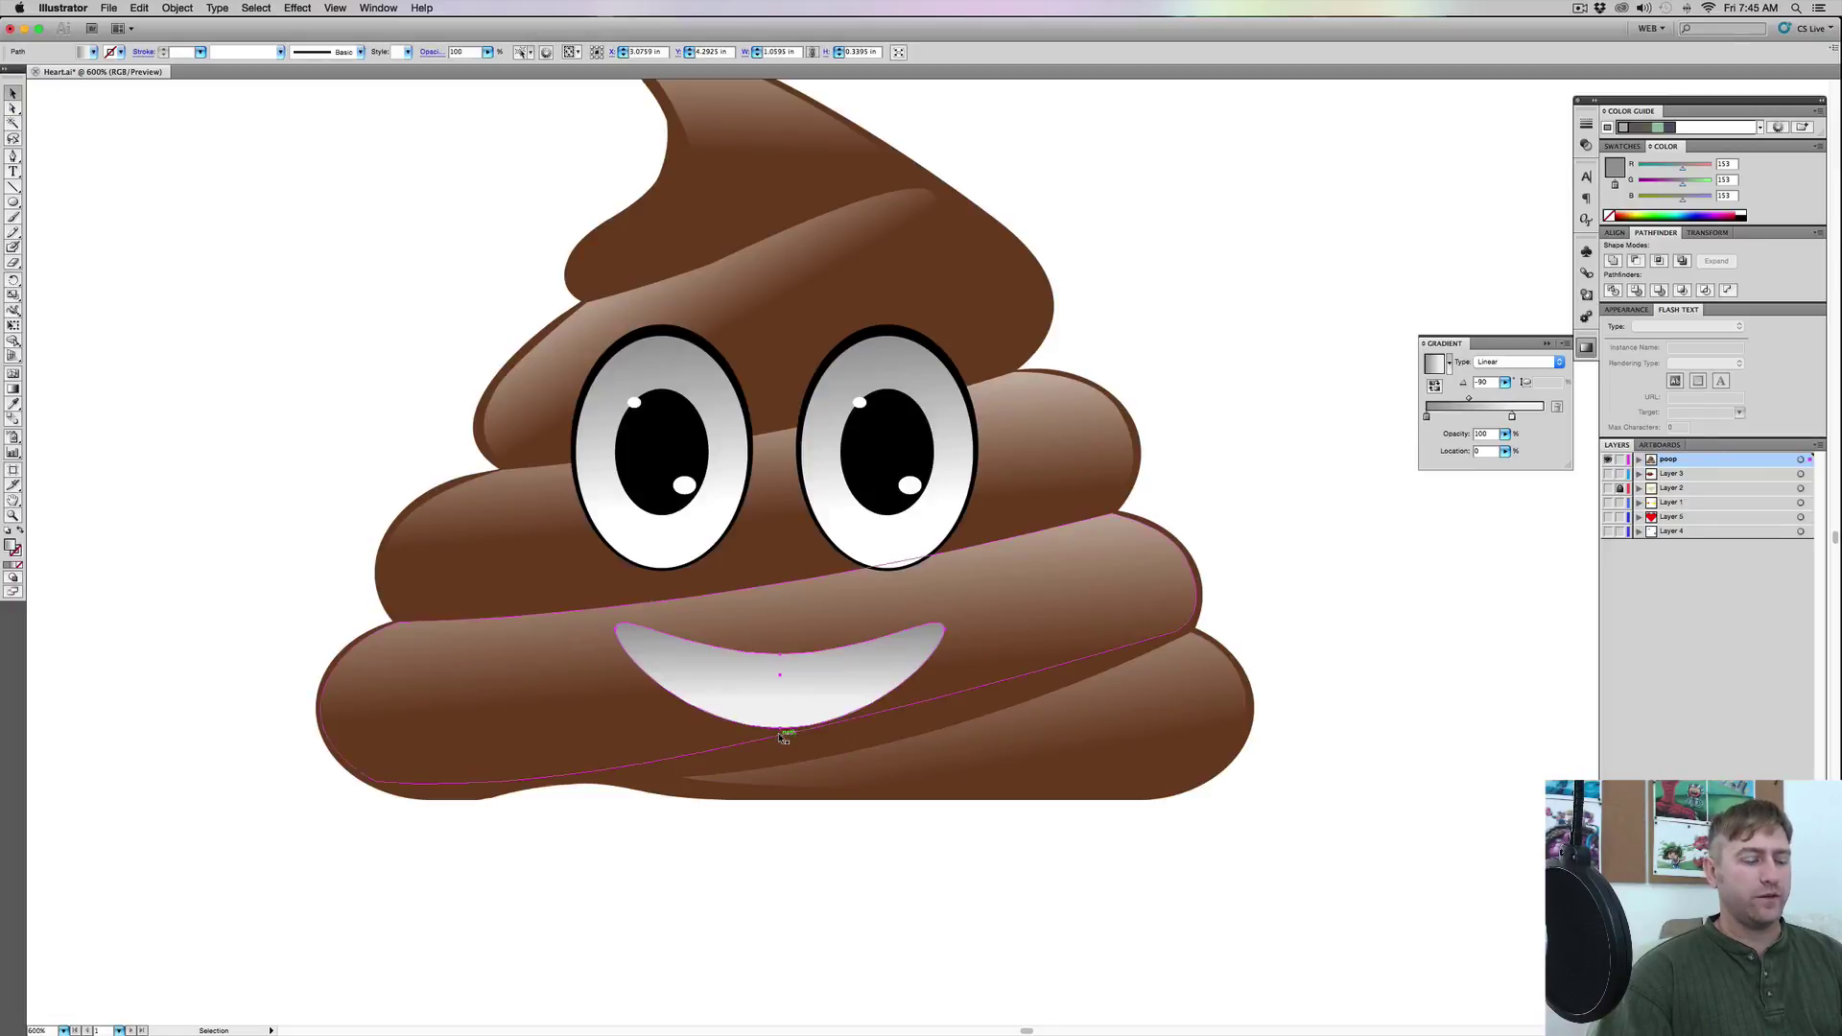
Open the mouth wider by raising its upper middle anchor and lowering its lower middle anchor, and deselect it
{"action": "left_click", "coordinate": [13, 107]}
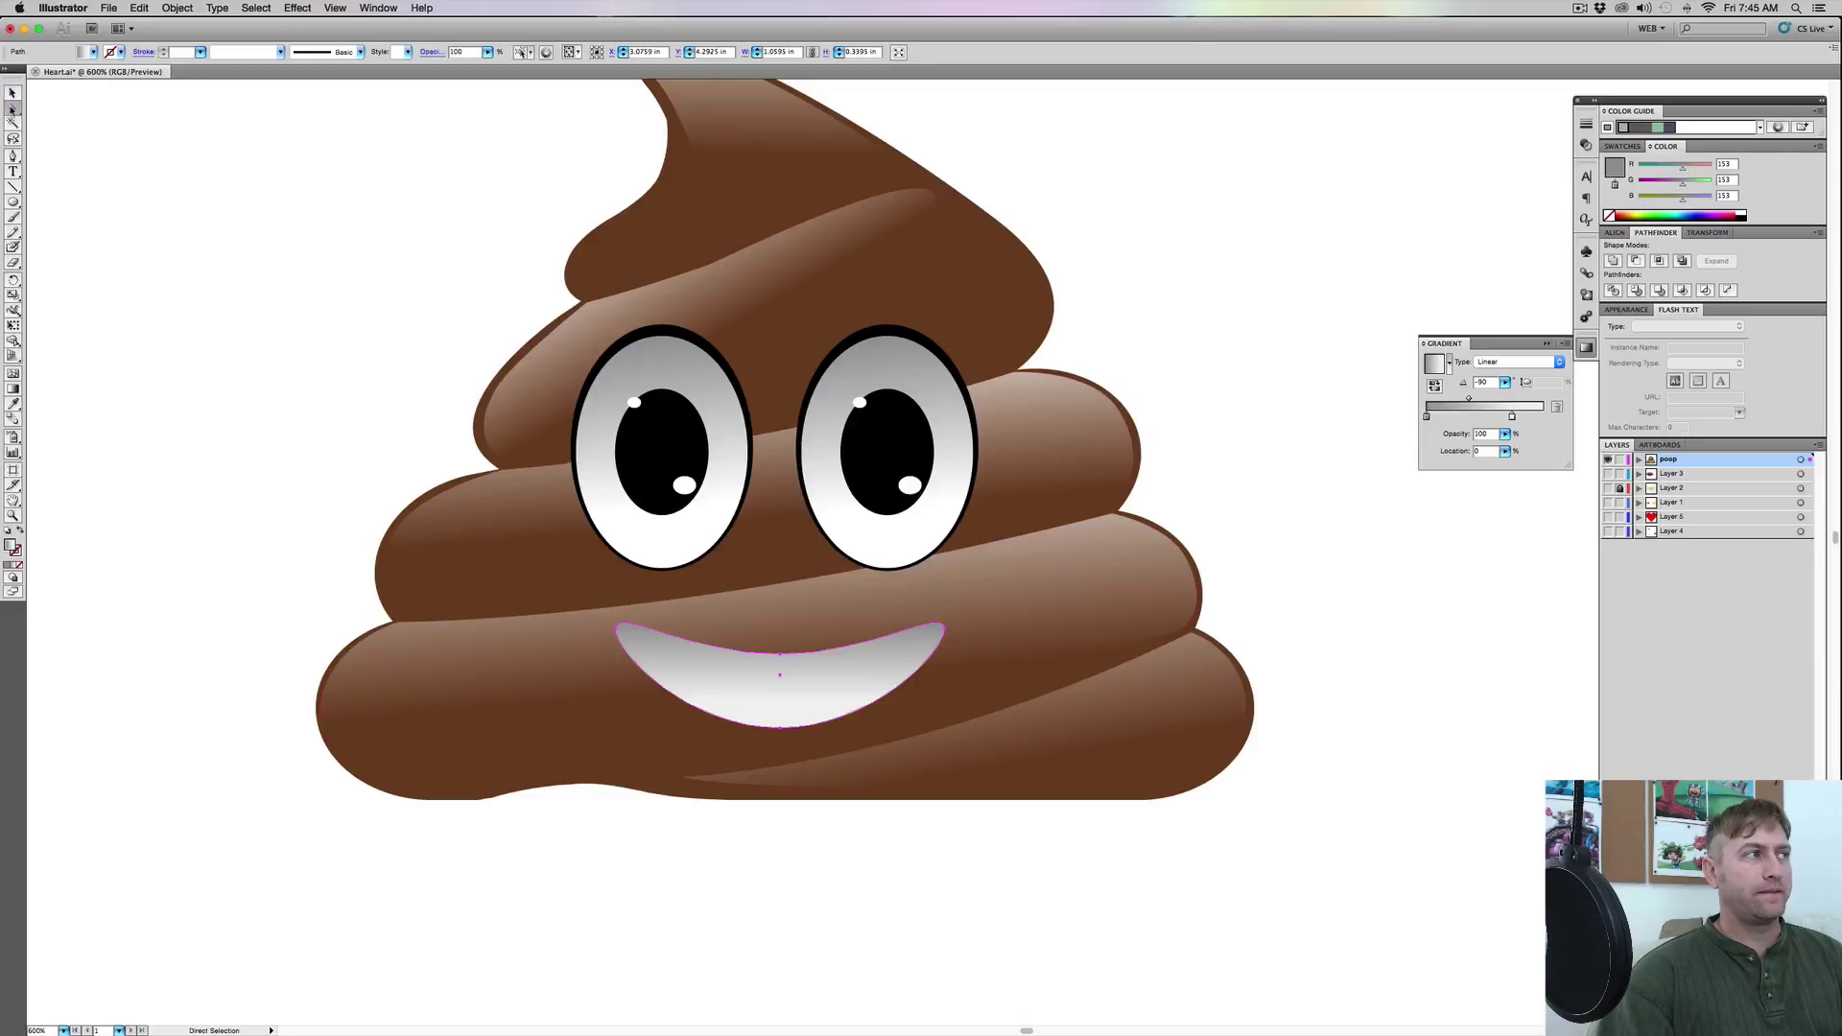
{"action": "left_click", "coordinate": [780, 654]}
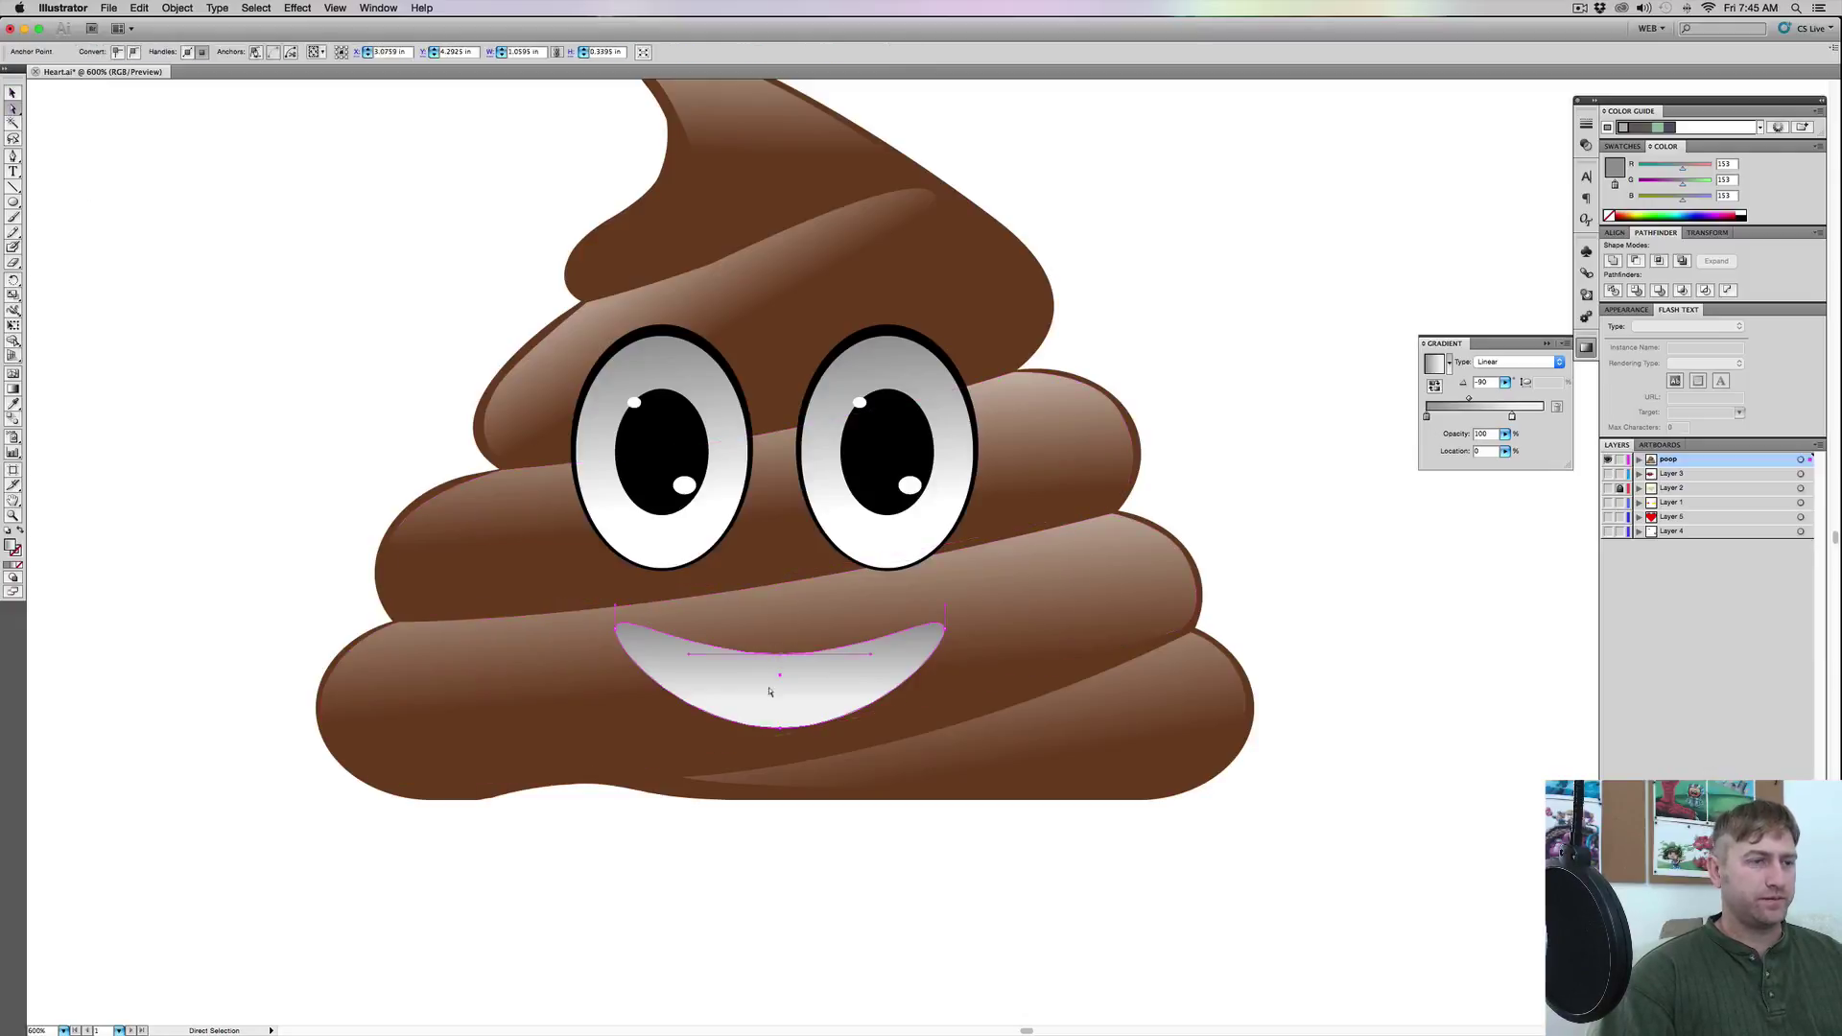
{"action": "left_click", "coordinate": [713, 831]}
{"action": "left_click", "coordinate": [780, 656]}
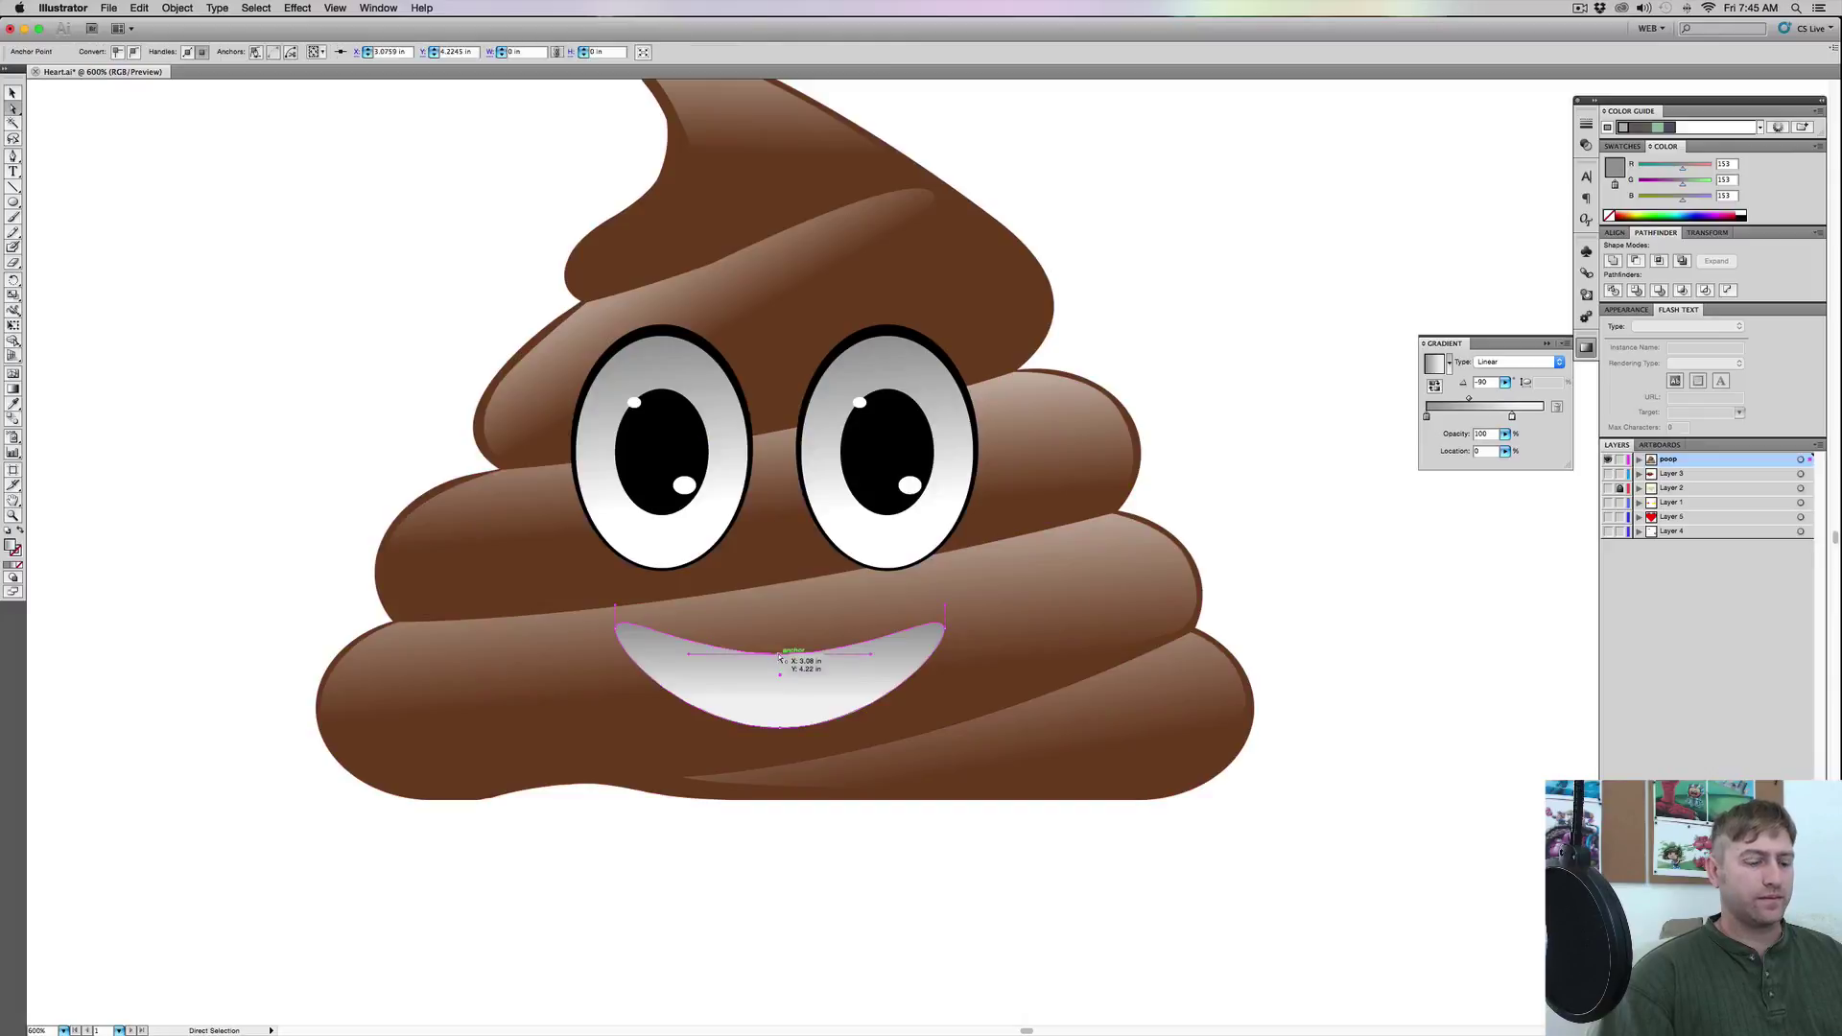
{"action": "key", "text": "Up"}
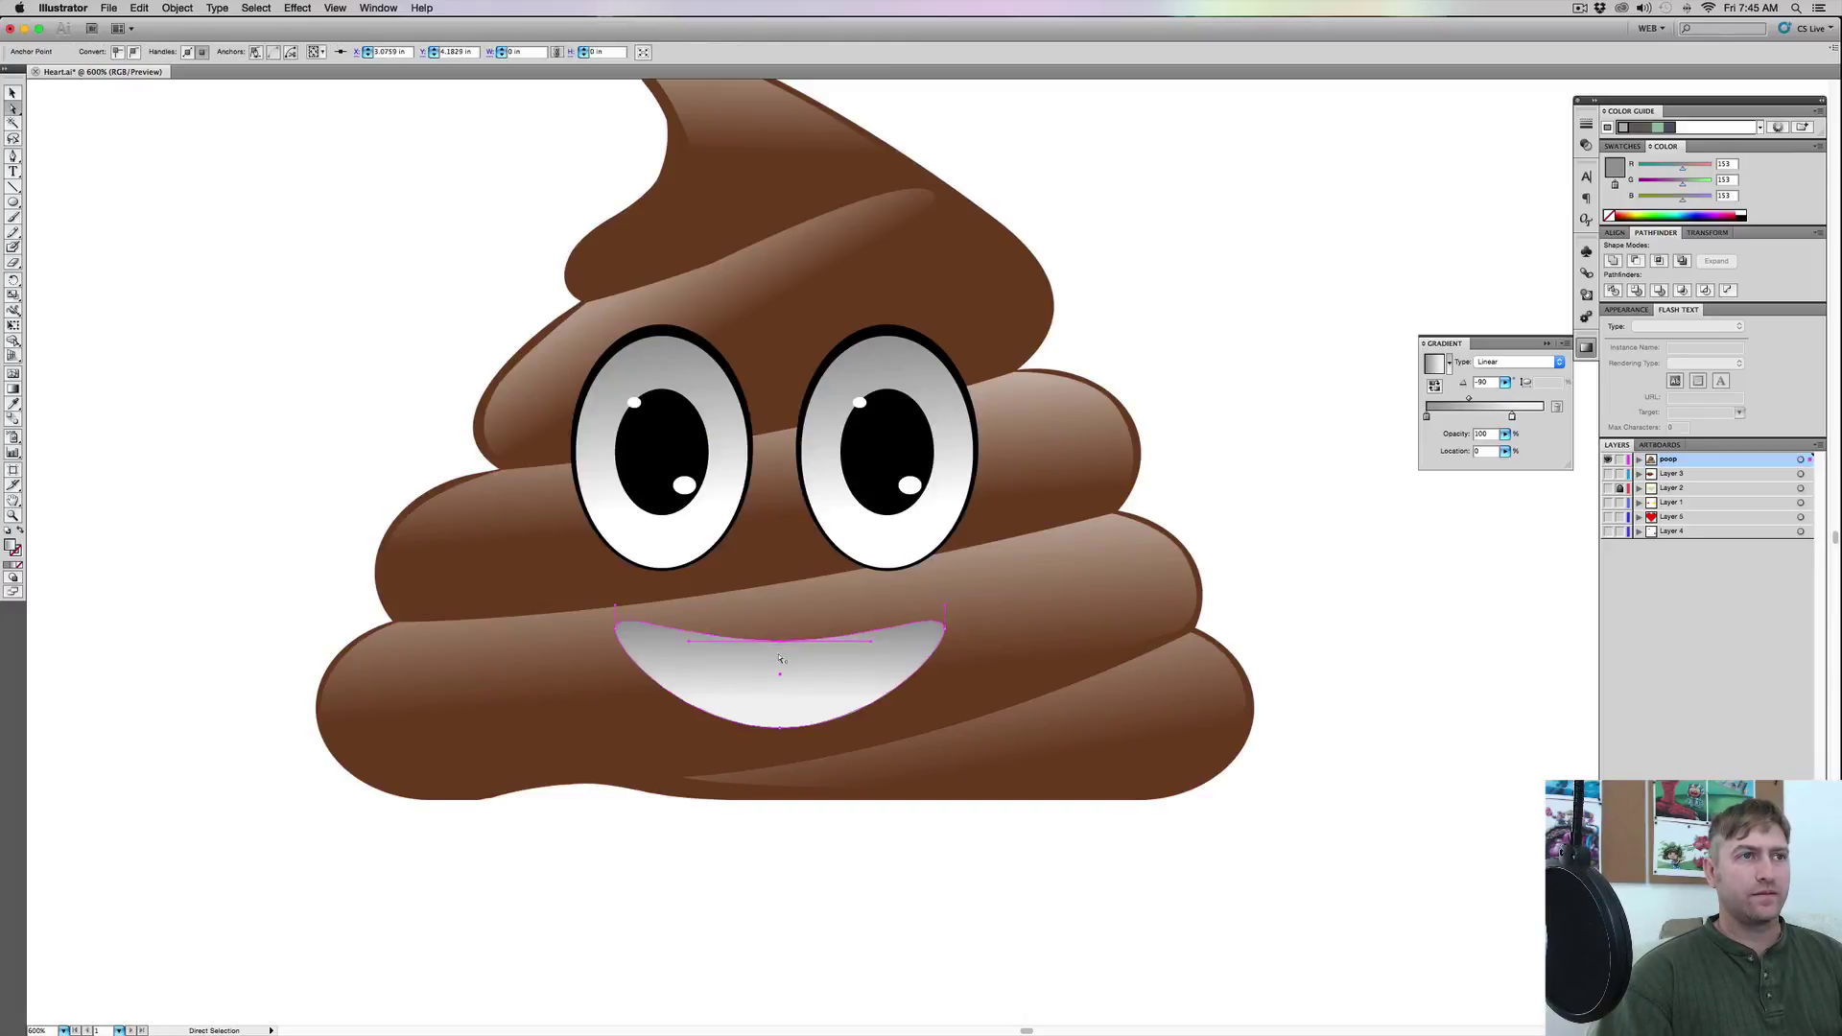
{"action": "left_click_drag", "start_coordinate": [780, 659], "coordinate": [784, 733]}
{"action": "key", "text": "v"}
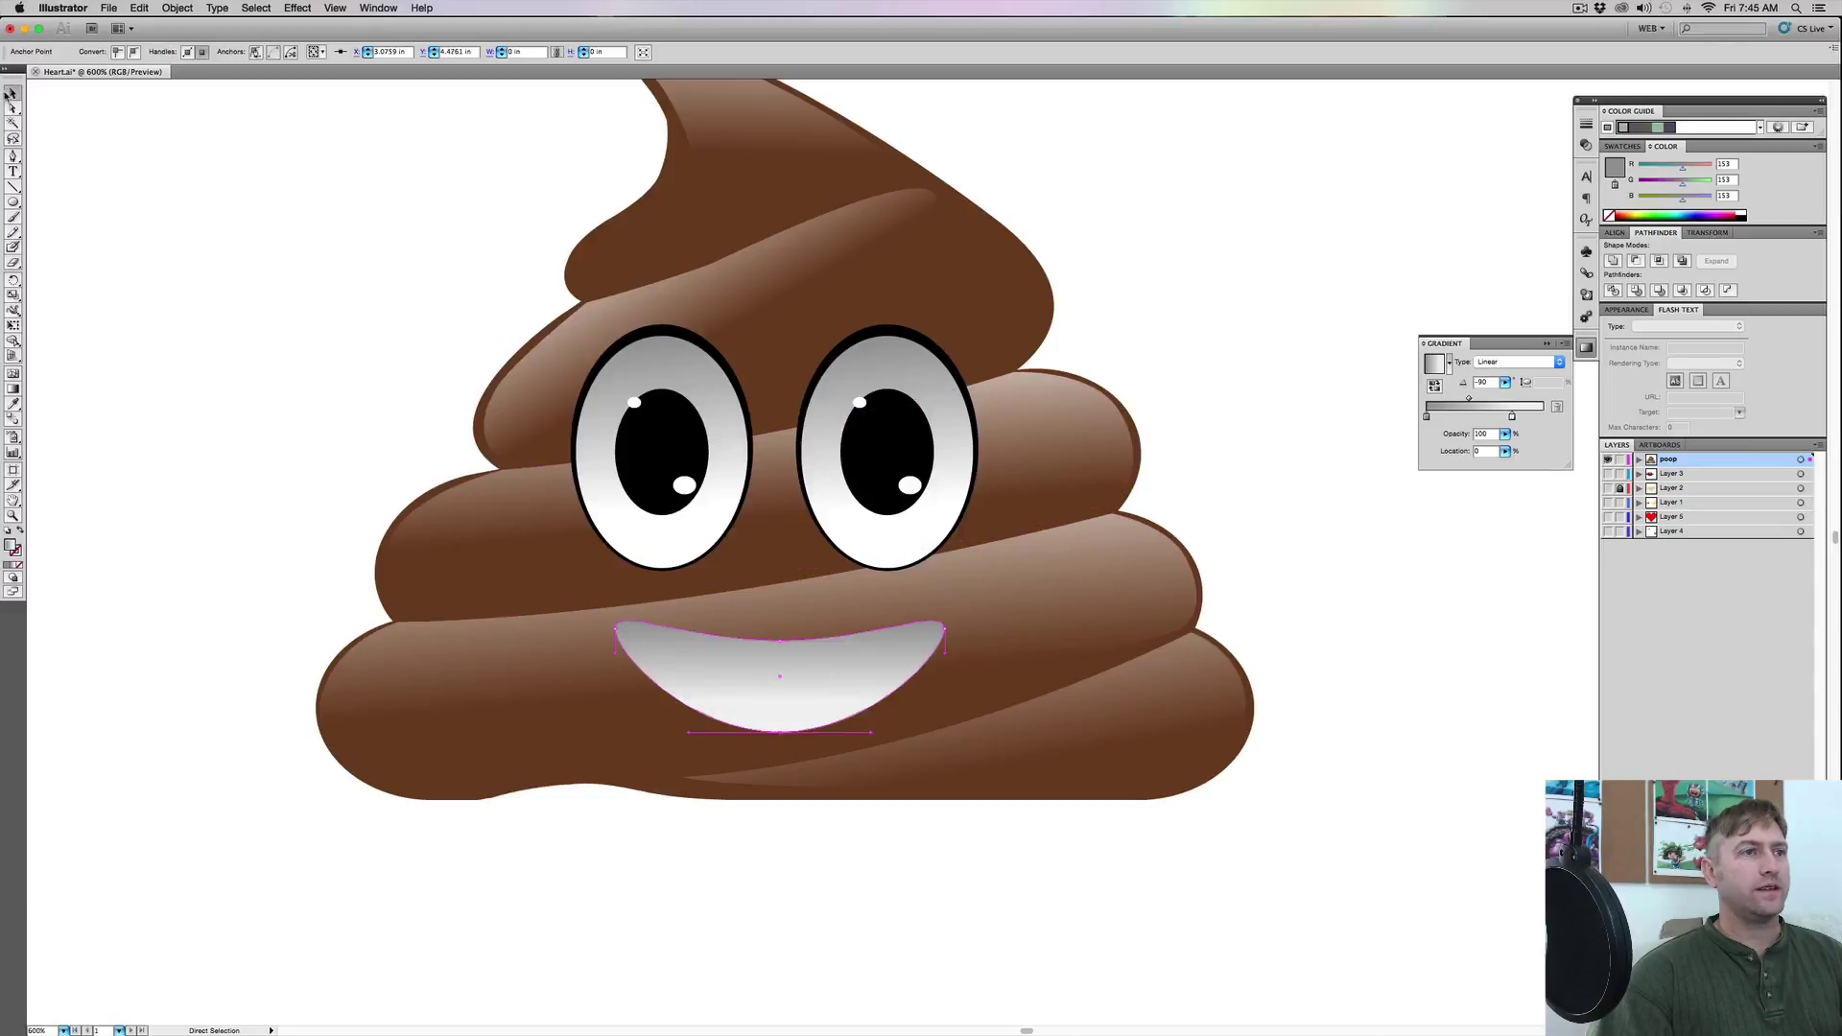
{"action": "left_click", "coordinate": [119, 397]}
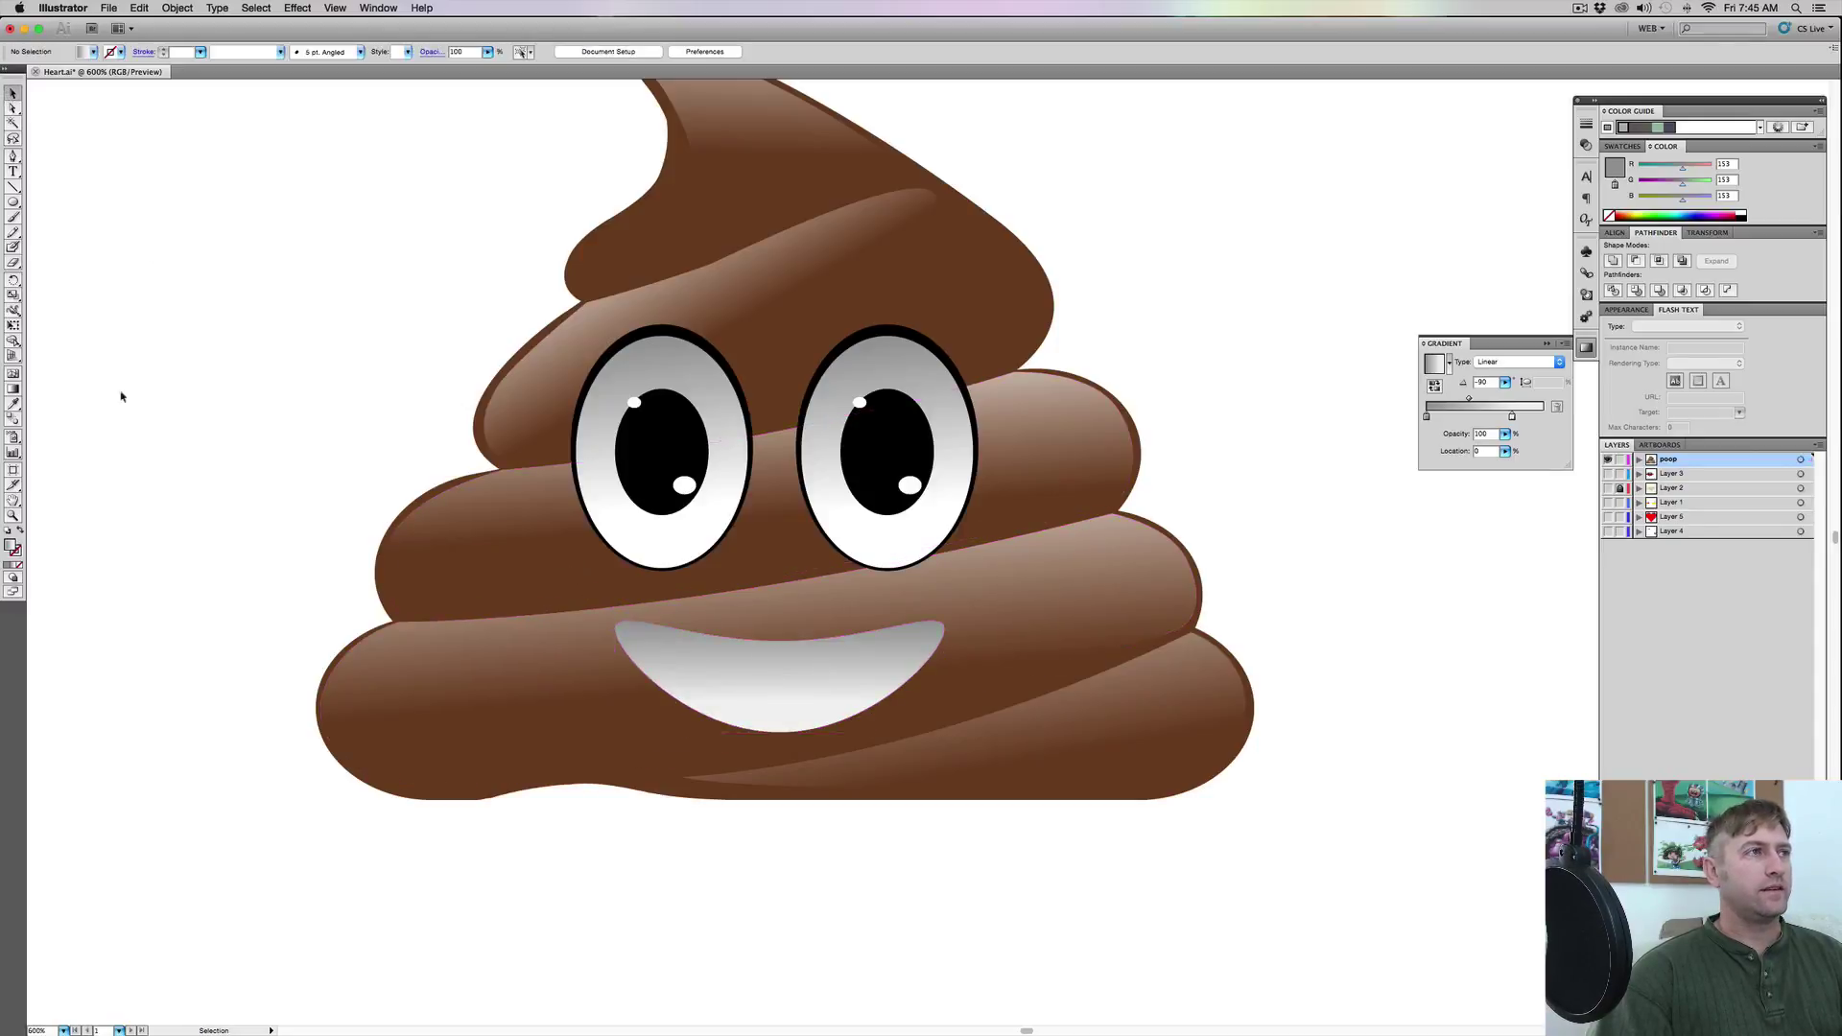
Narrow the mouth to about 0.90 in wide with Free Transform and move it slightly up towards the eyes
{"action": "key", "text": "e"}
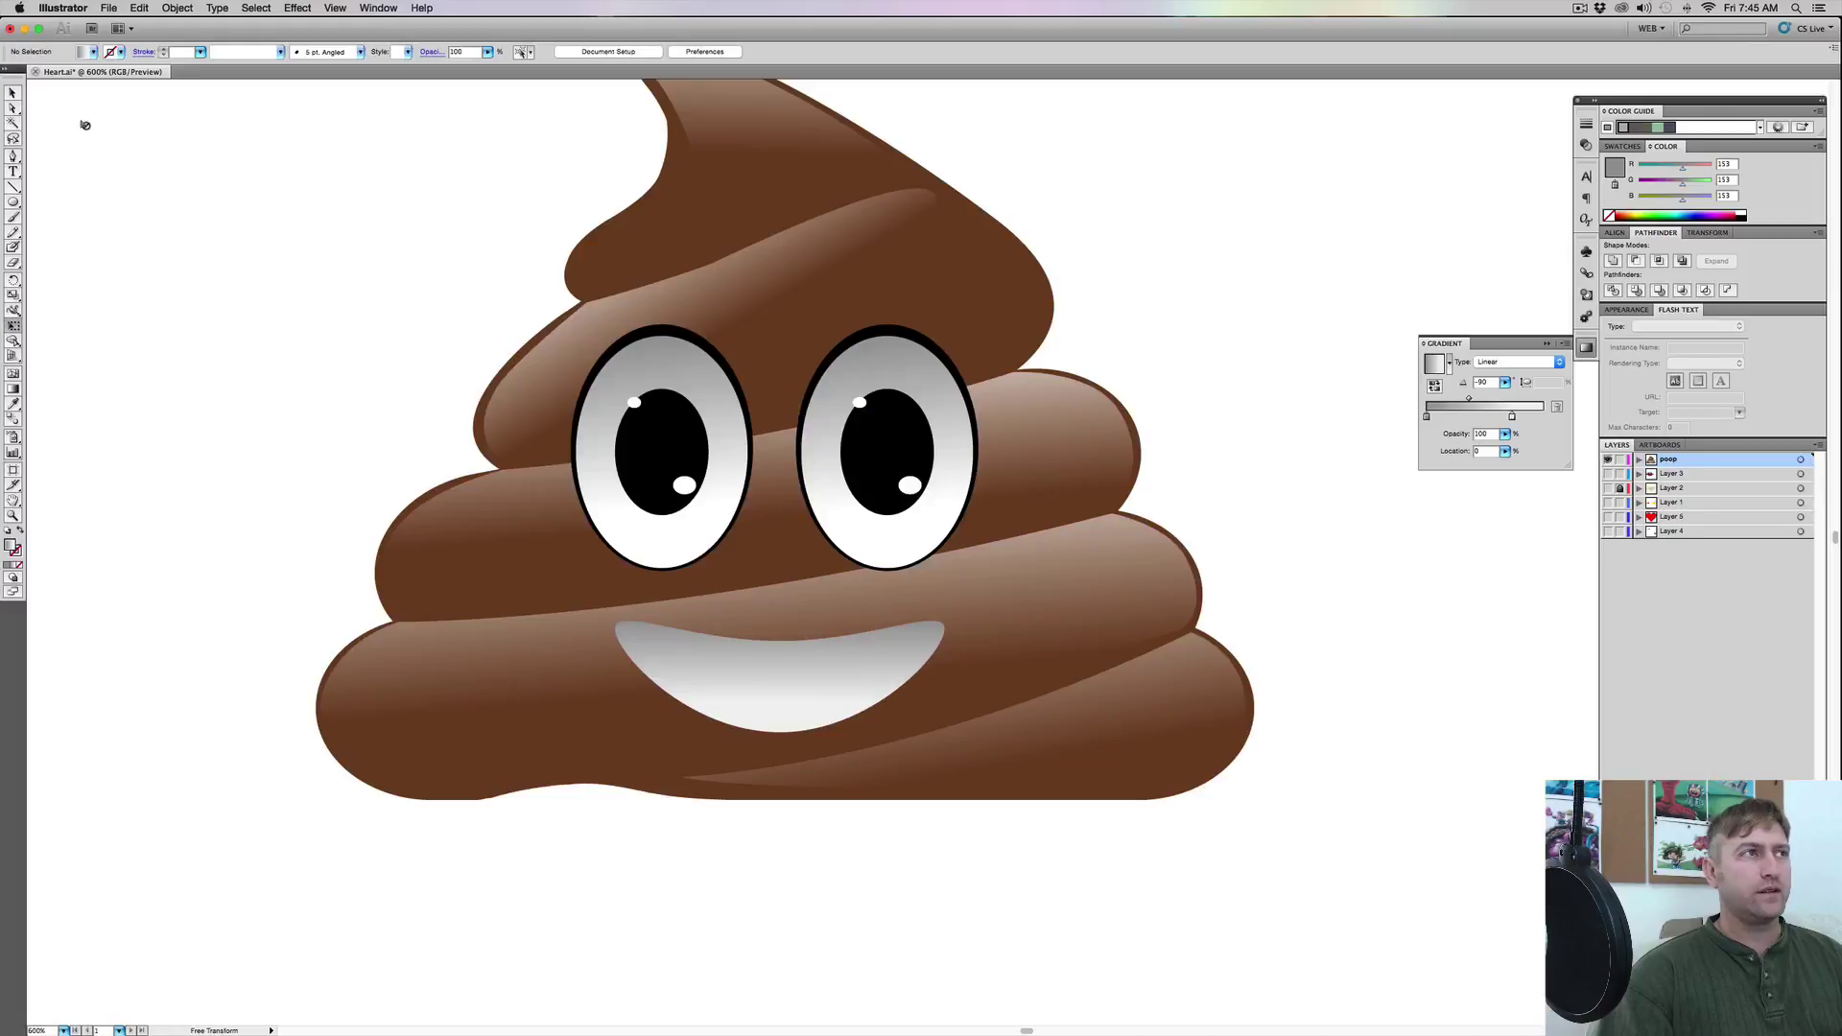
{"action": "key", "text": "v"}
{"action": "left_click", "coordinate": [806, 695]}
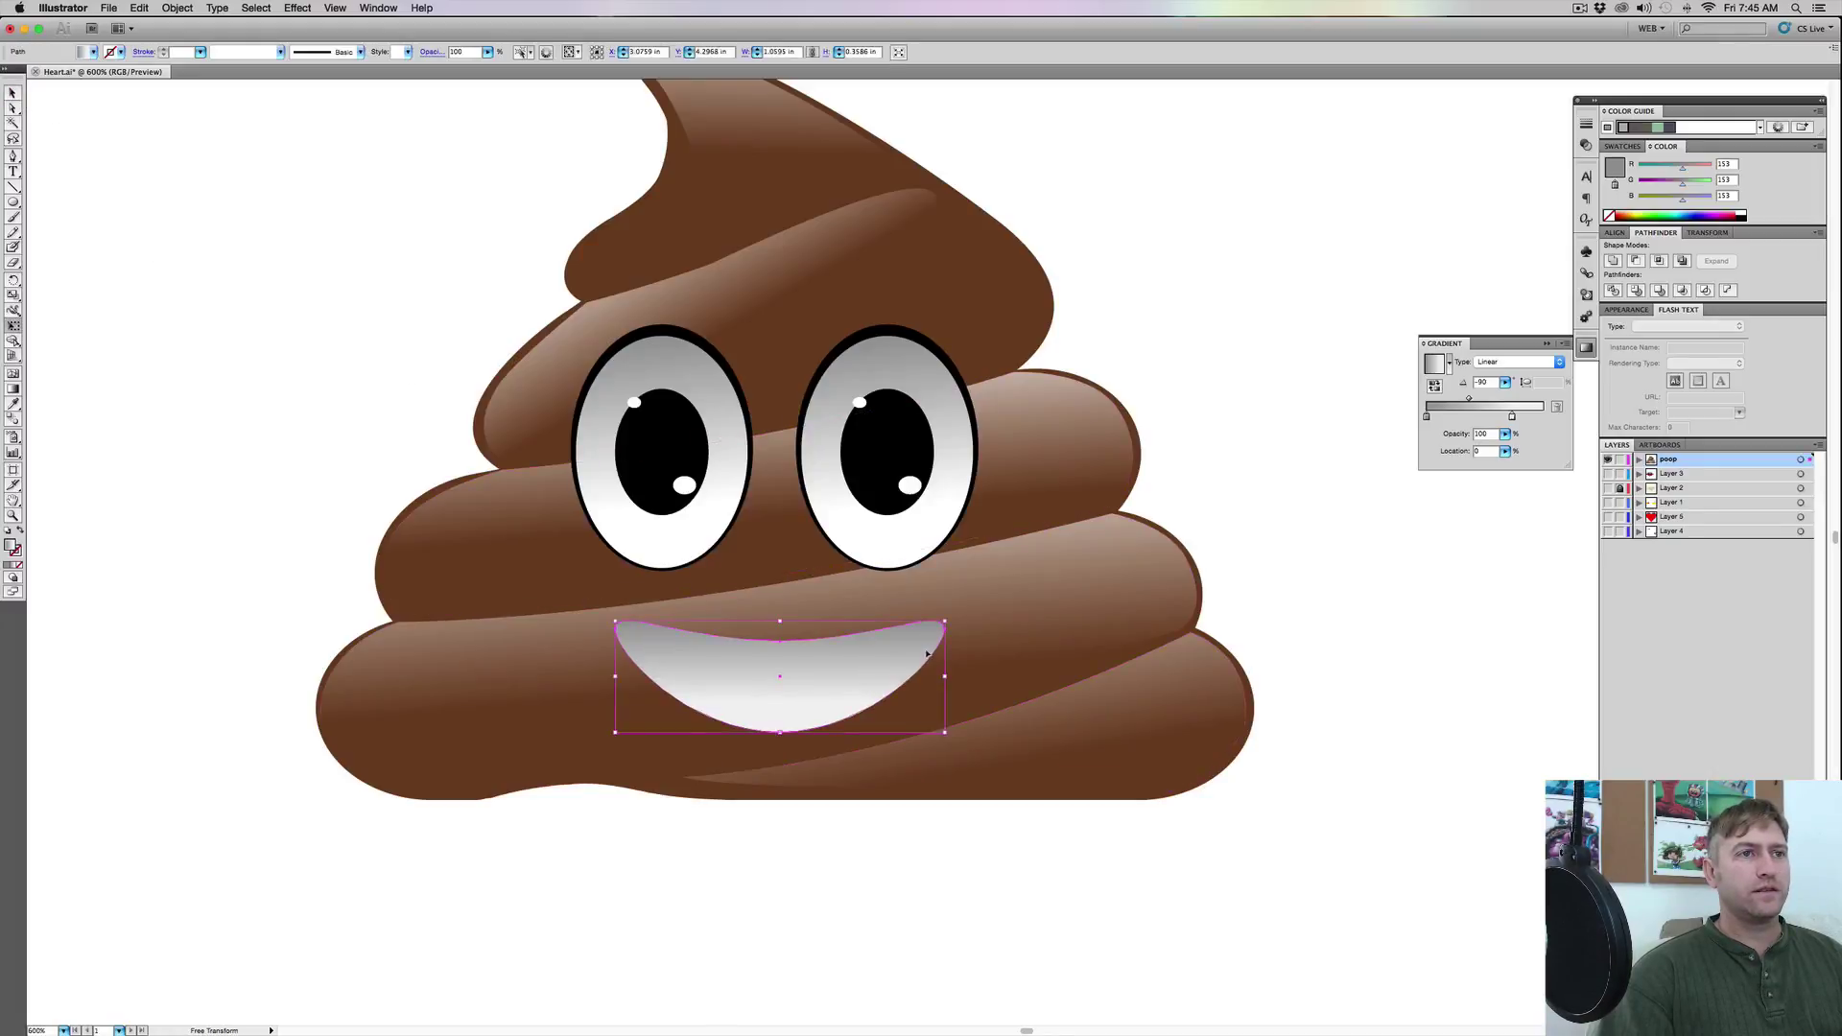
{"action": "key", "text": "e"}
{"action": "mouse_move", "coordinate": [944, 675]}
{"action": "left_mouse_down"}
{"action": "mouse_move", "coordinate": [983, 676]}
{"action": "mouse_move", "coordinate": [921, 675]}
{"action": "left_mouse_up"}
{"action": "left_click_drag", "start_coordinate": [616, 678], "coordinate": [634, 677]}
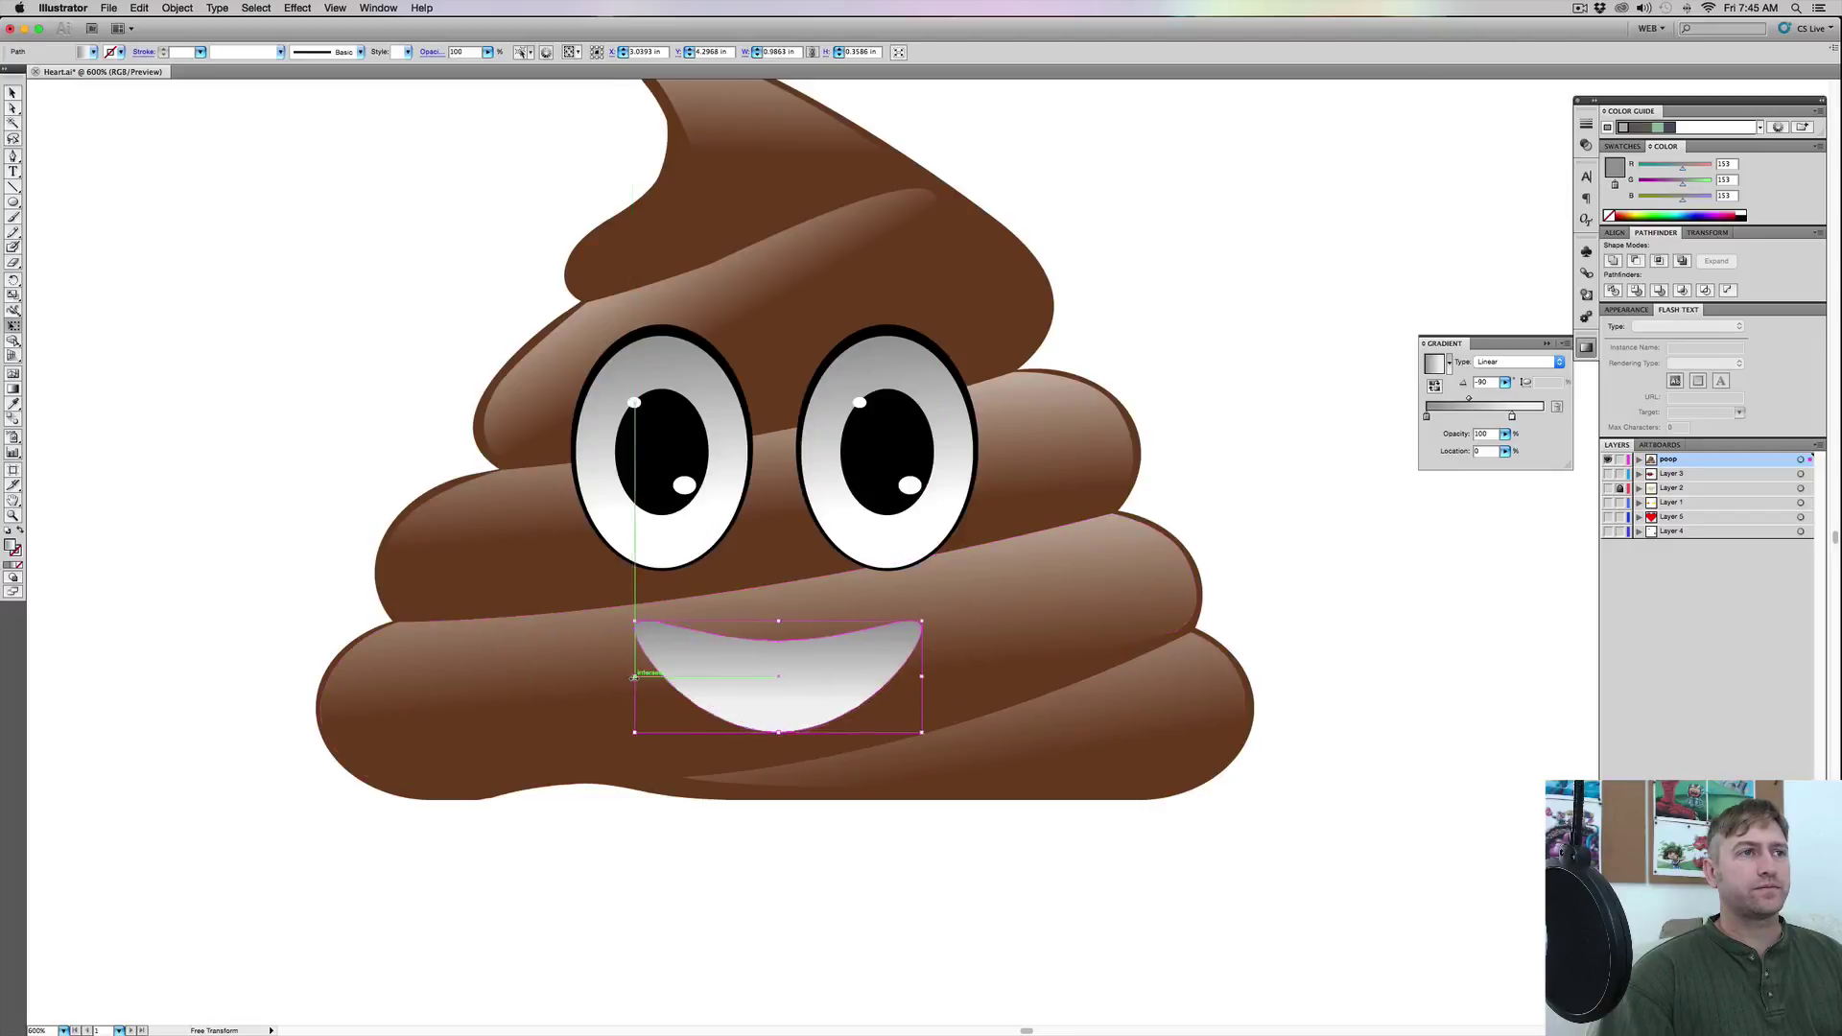
{"action": "left_click_drag", "start_coordinate": [922, 676], "coordinate": [849, 676]}
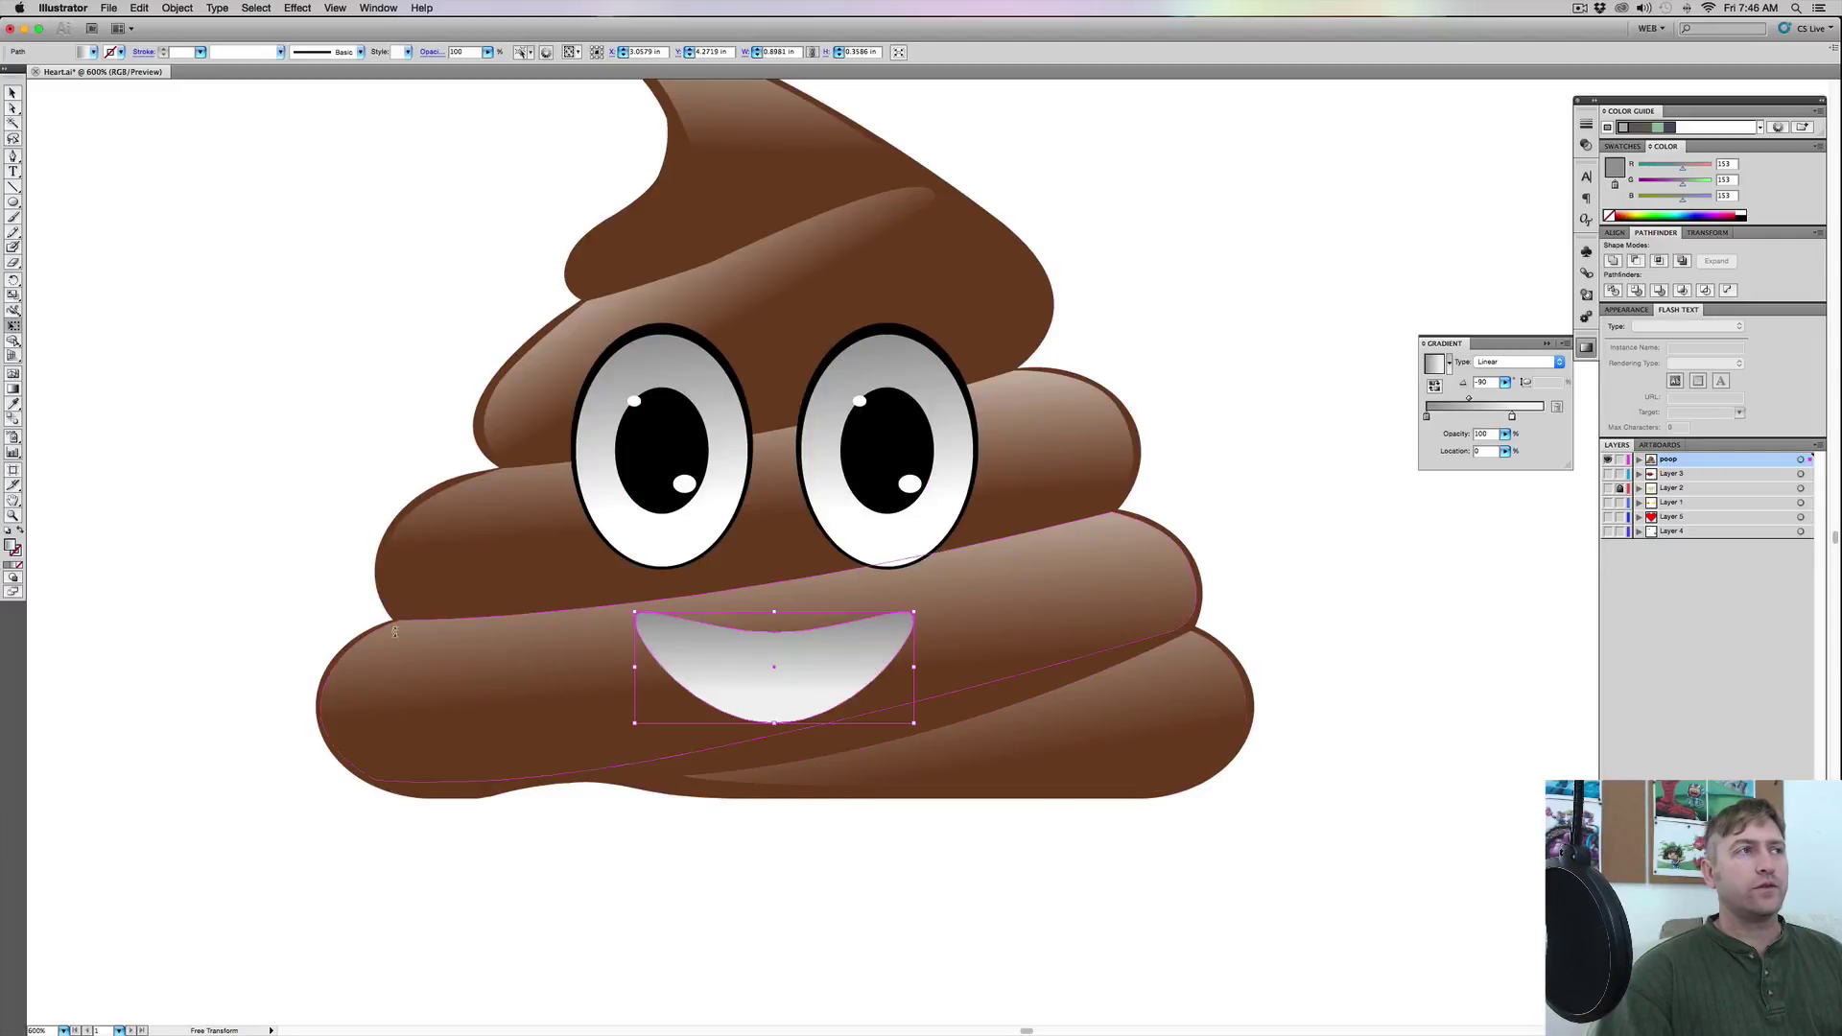
Duplicate the mouth in place and fill the copy with black
{"action": "key", "text": "v"}
{"action": "left_click", "coordinate": [752, 896]}
{"action": "left_click", "coordinate": [810, 678]}
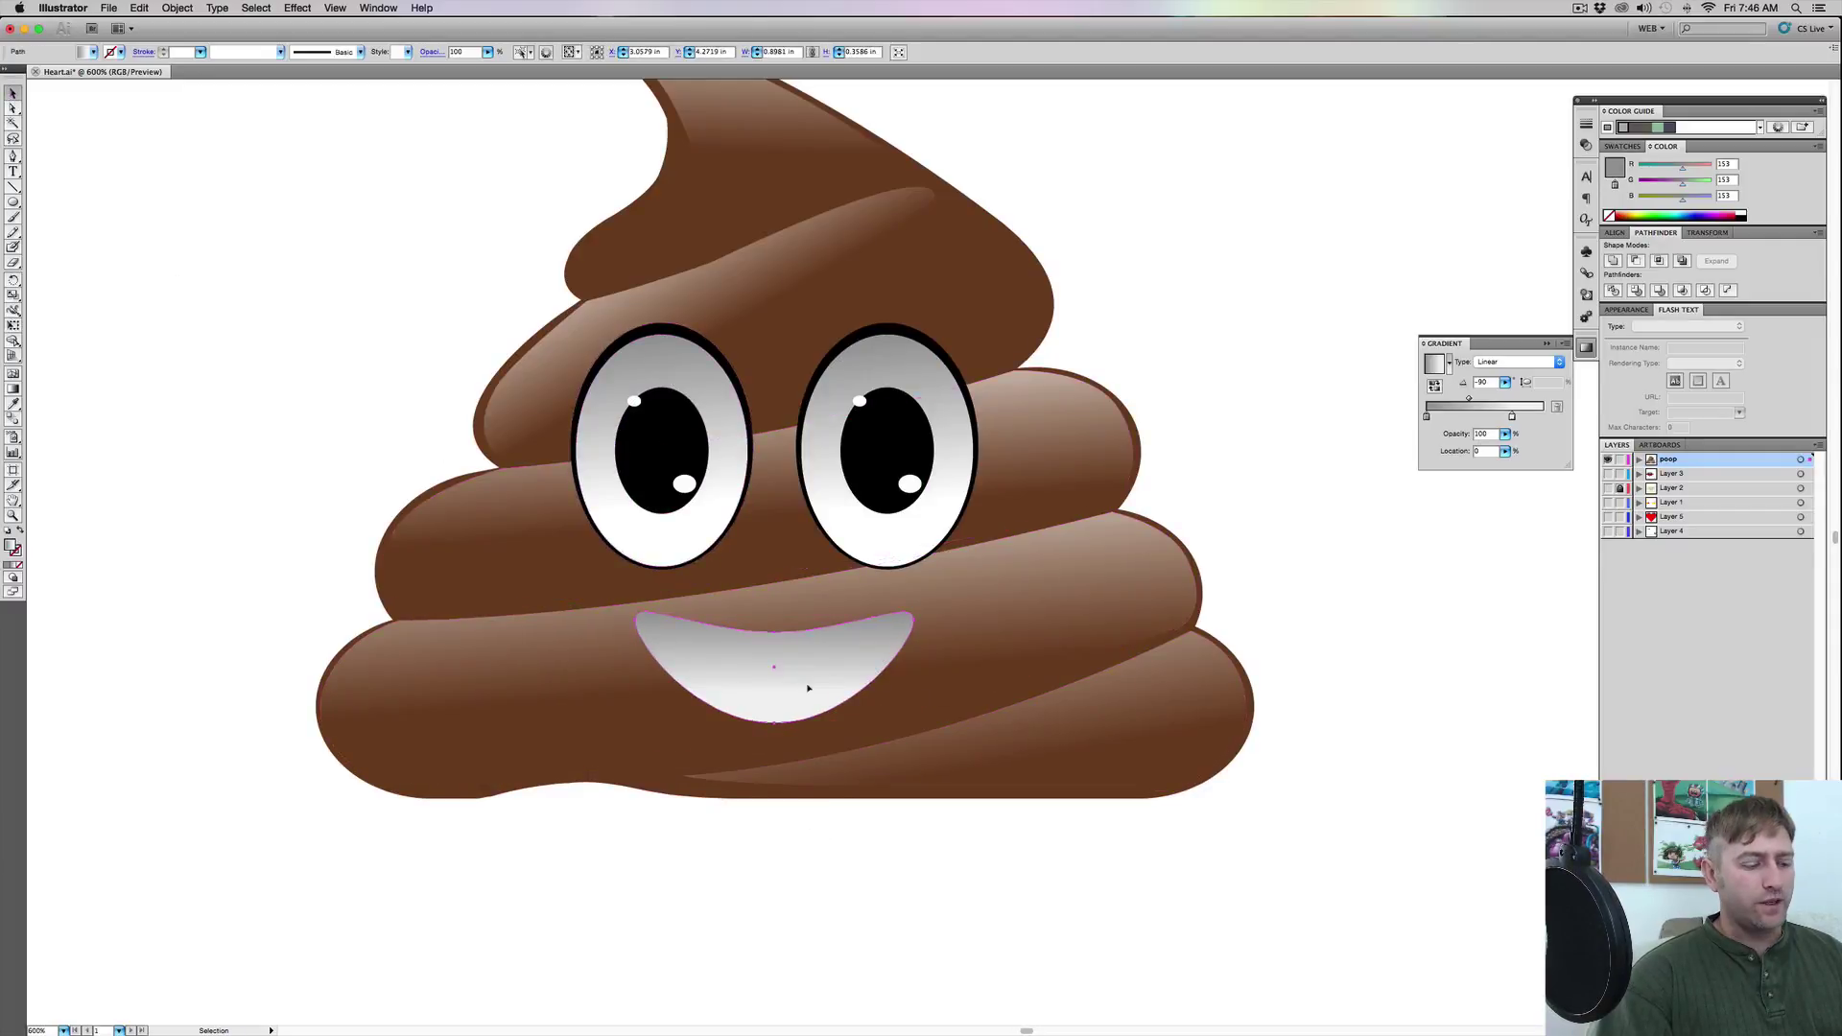
{"action": "key", "text": "a"}
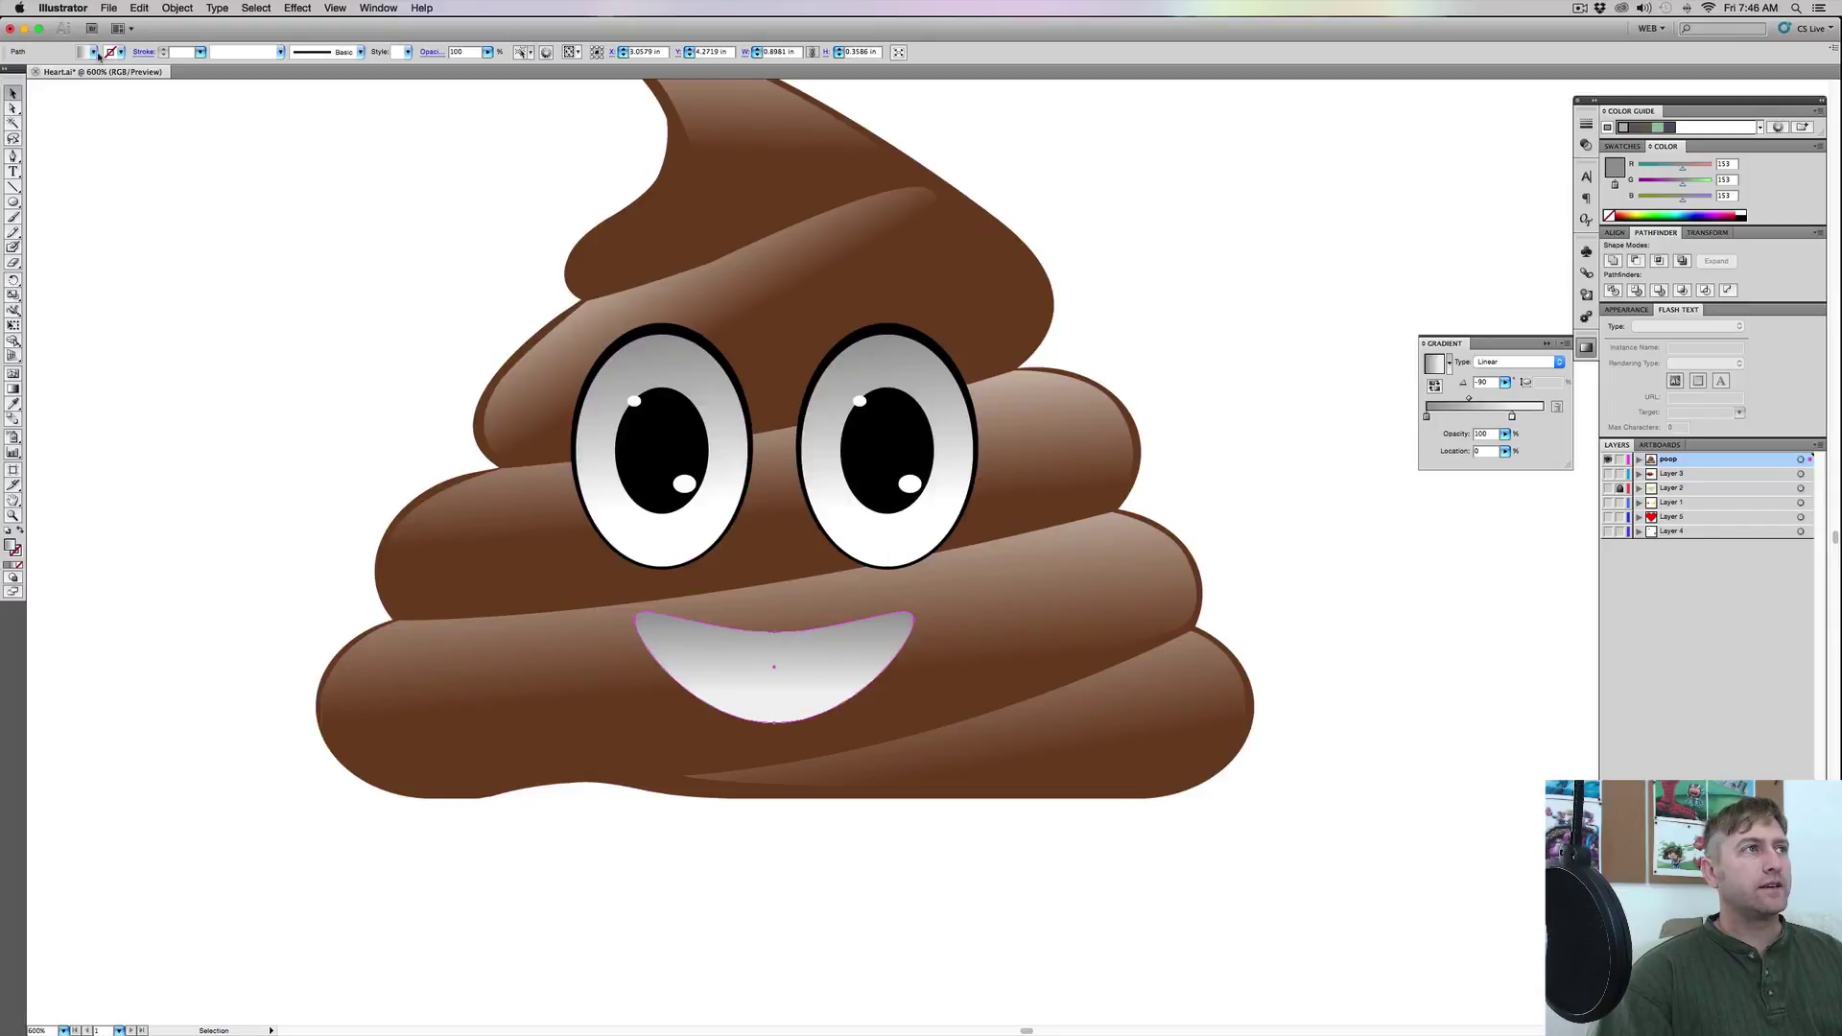
{"action": "left_click", "coordinate": [93, 52]}
{"action": "left_click", "coordinate": [17, 107]}
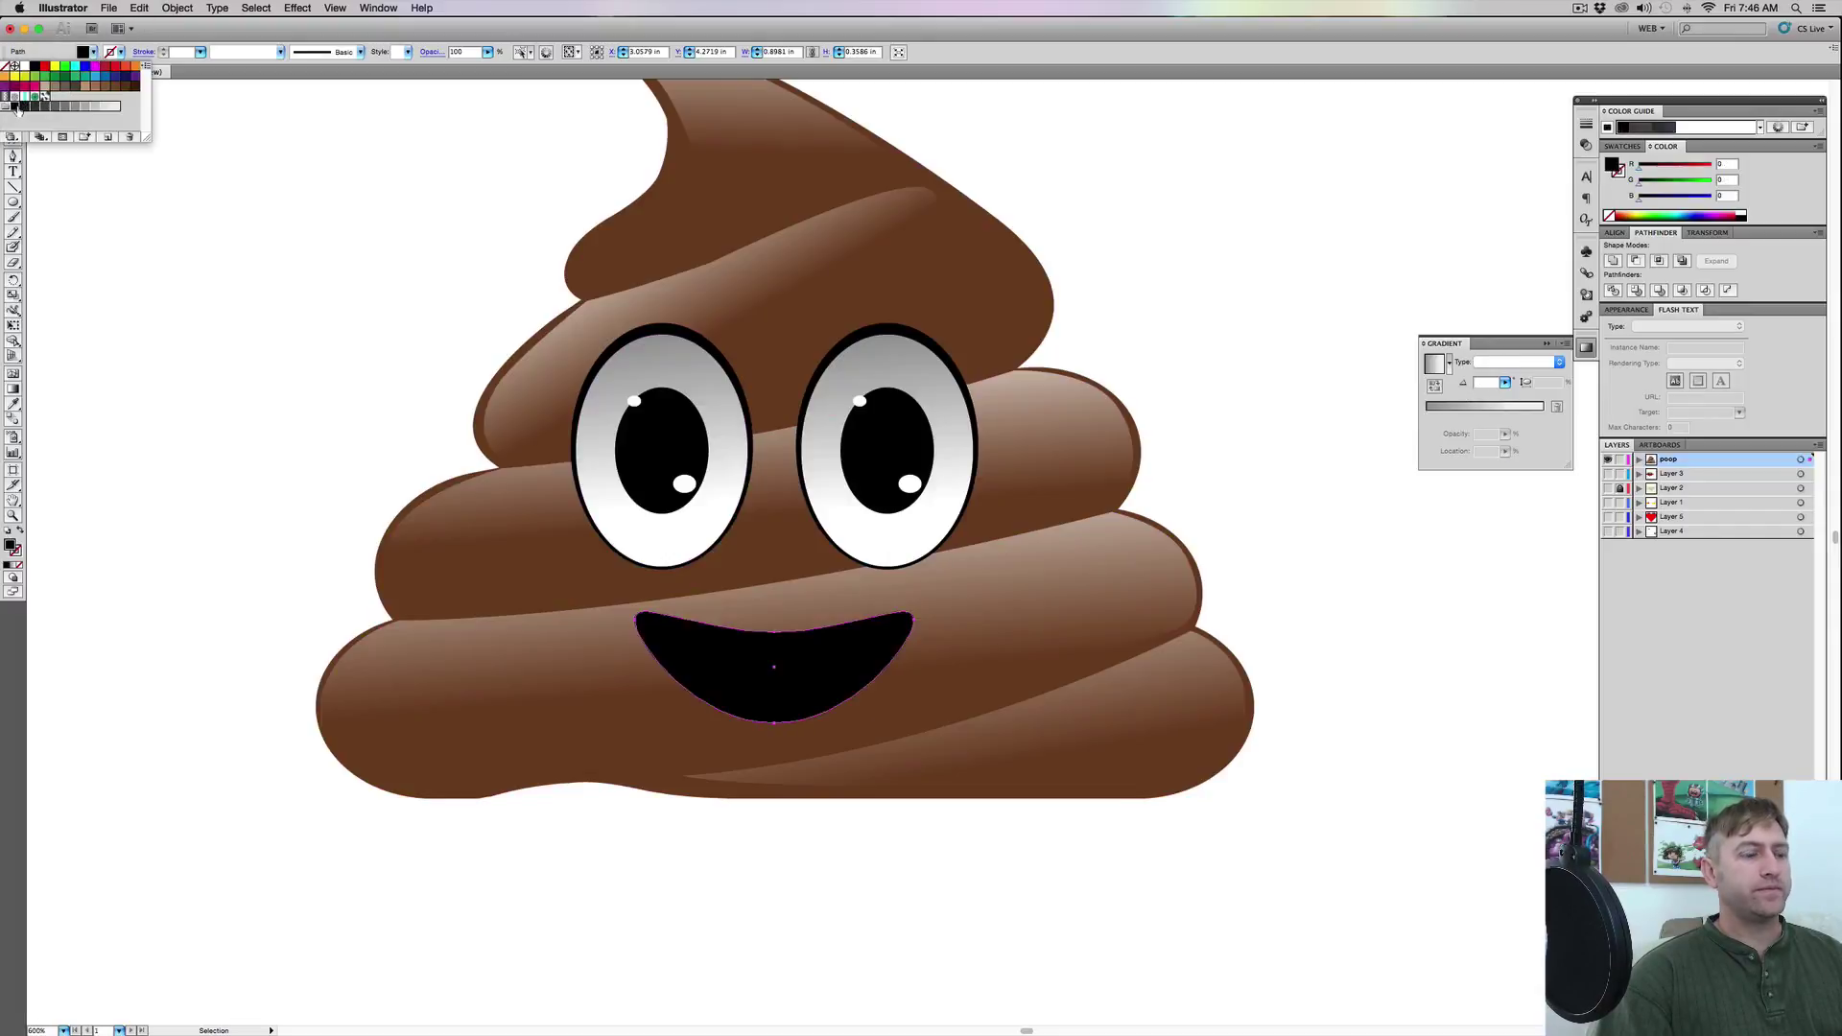
Scale the black mouth copy to about 0.92 in wide and send it behind the gradient mouth
{"action": "key", "text": "e"}
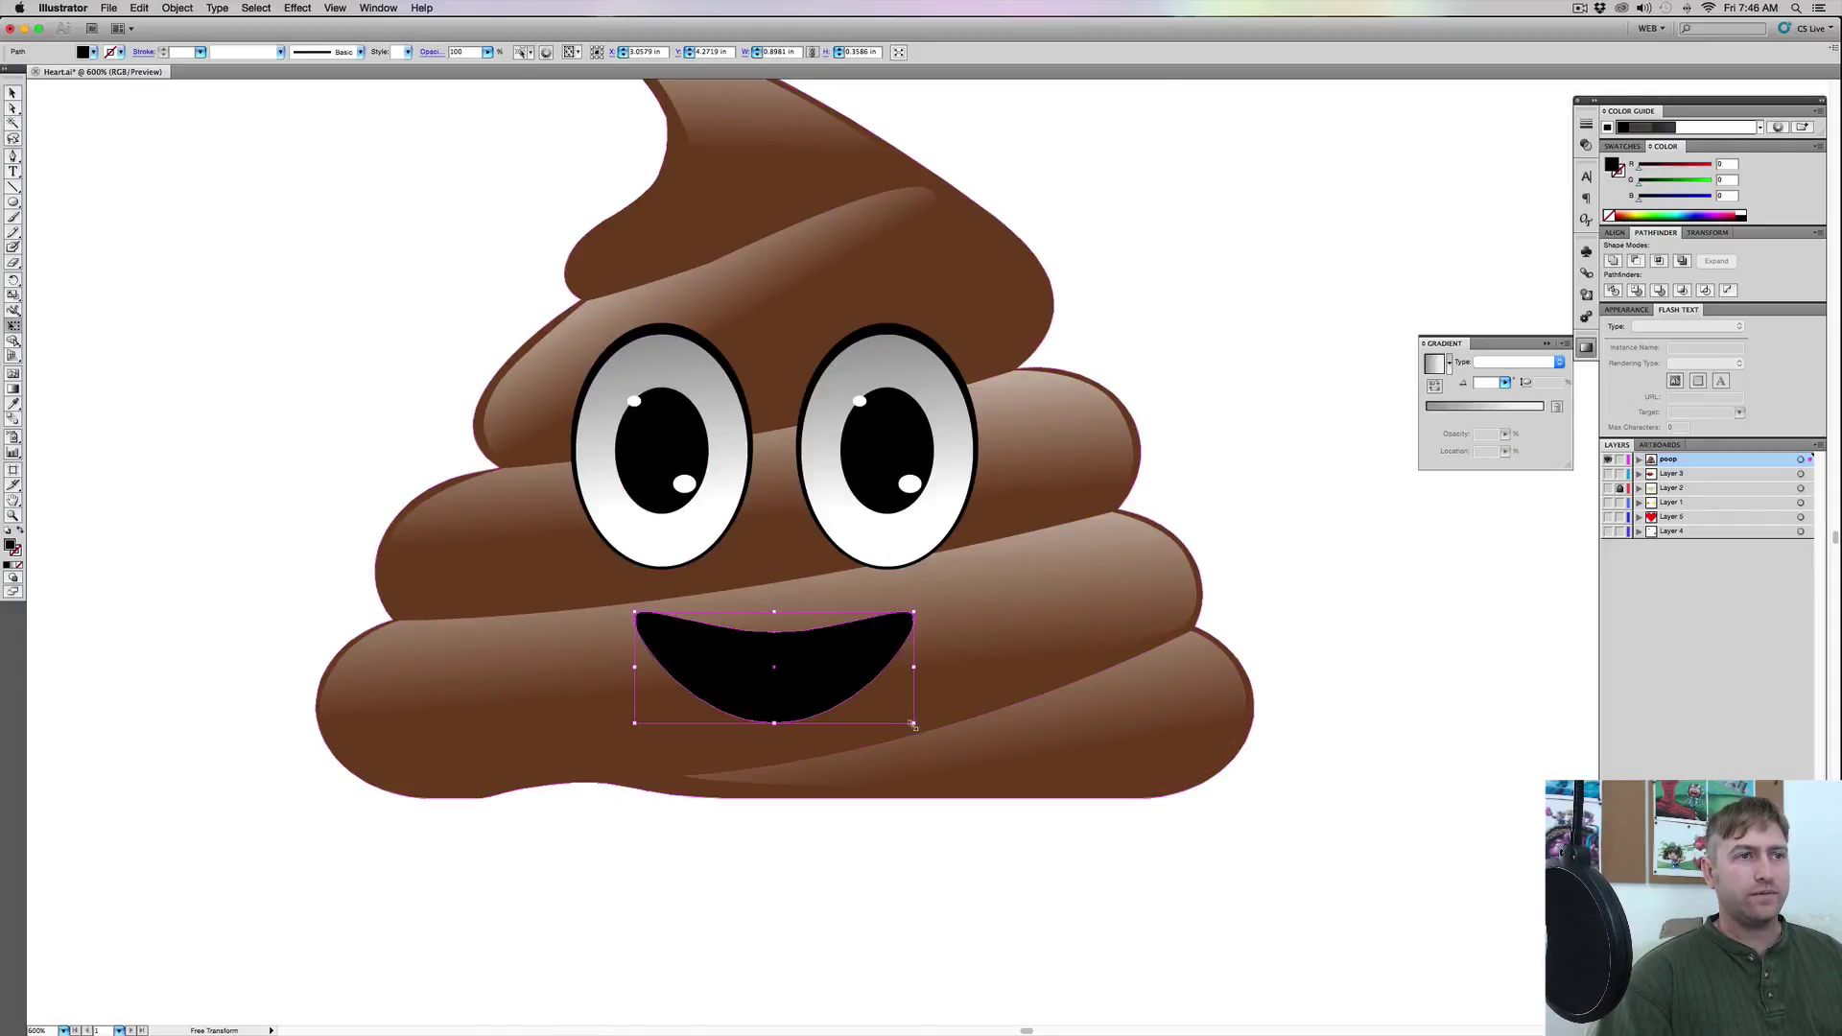
{"action": "left_click_drag", "start_coordinate": [911, 723], "coordinate": [914, 731]}
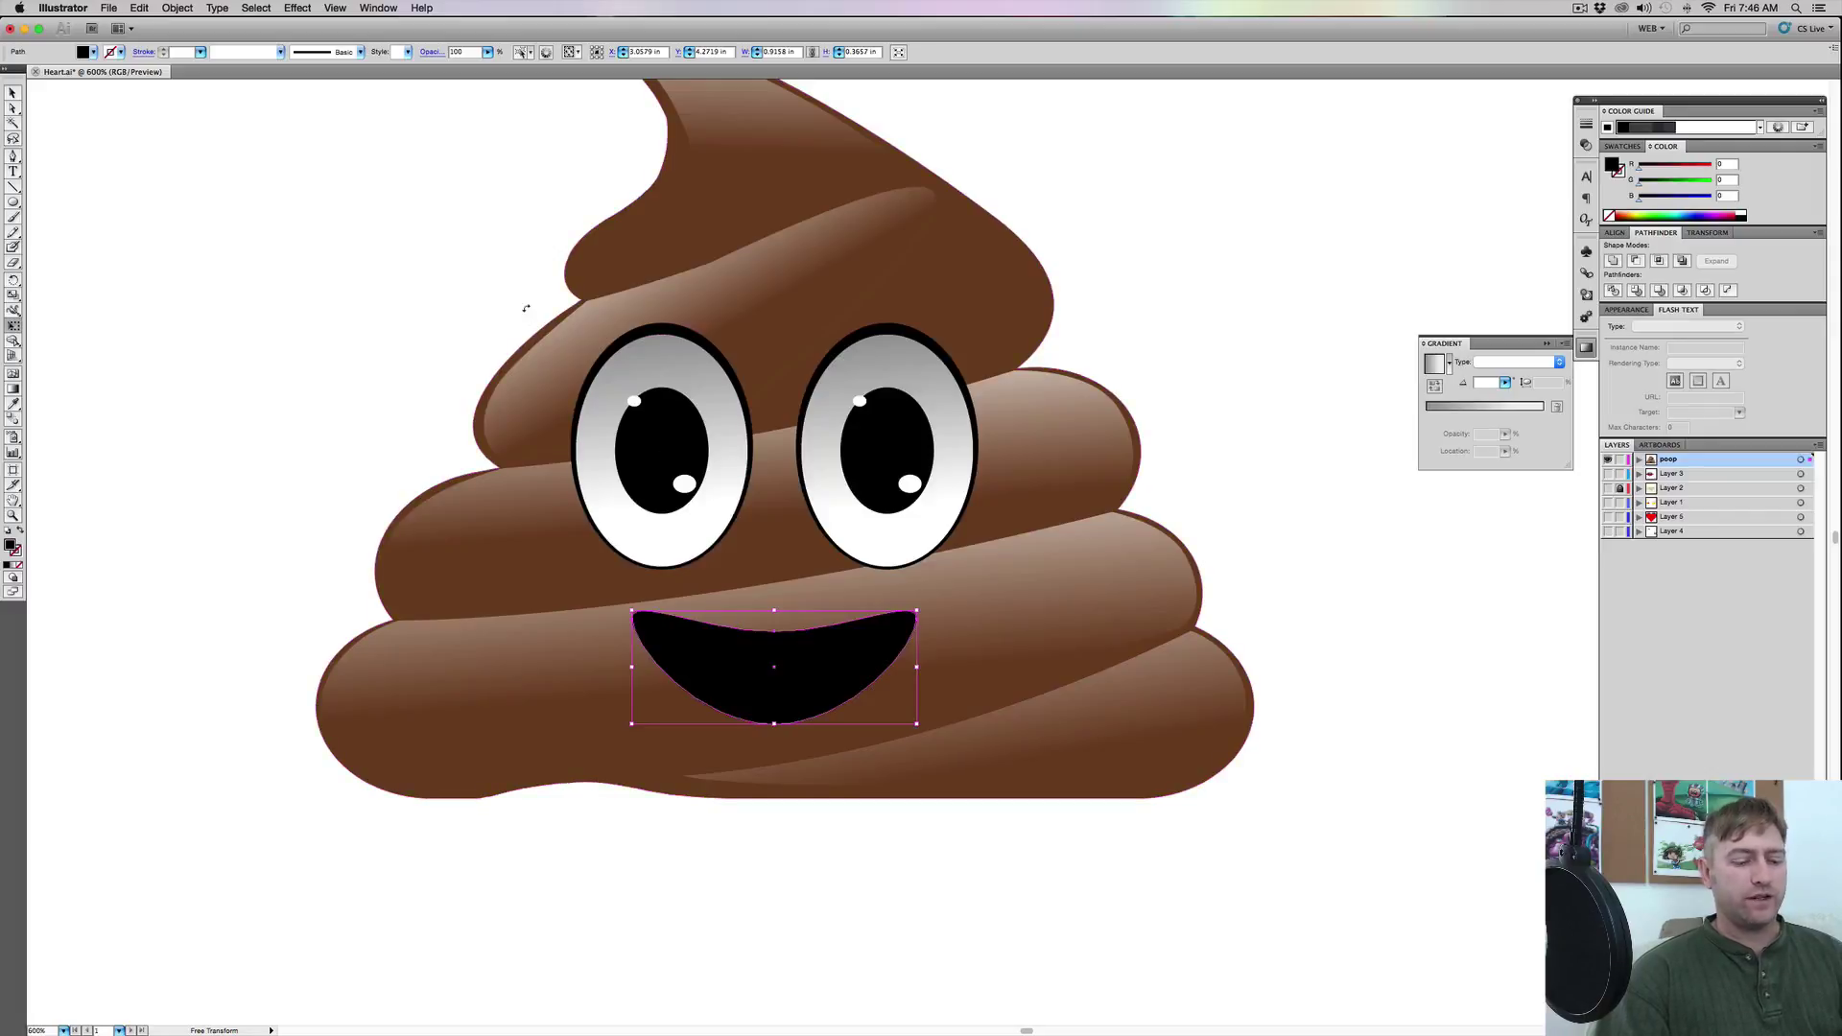
{"action": "key", "text": "v"}
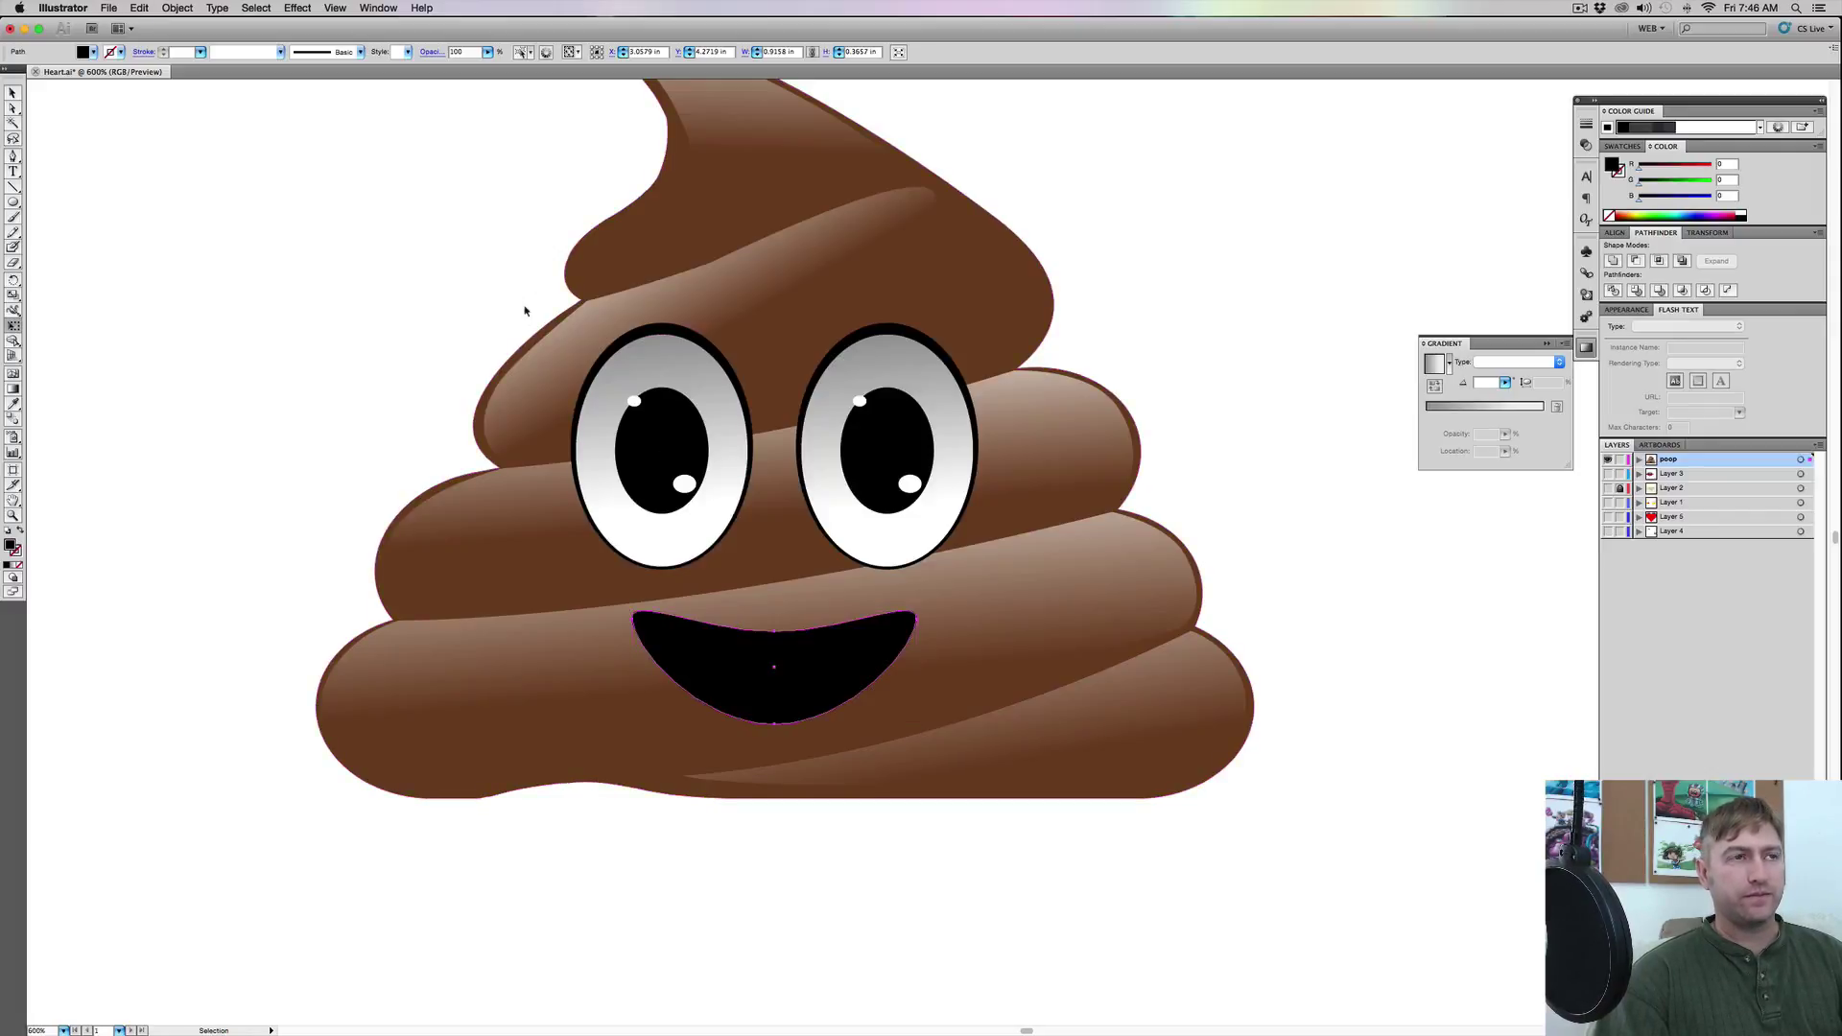
{"action": "key", "text": "period"}
Enlarge the black mouth shape to about 0.96 by 0.43 in so it forms an outline around the gradient mouth
{"action": "key", "text": "e"}
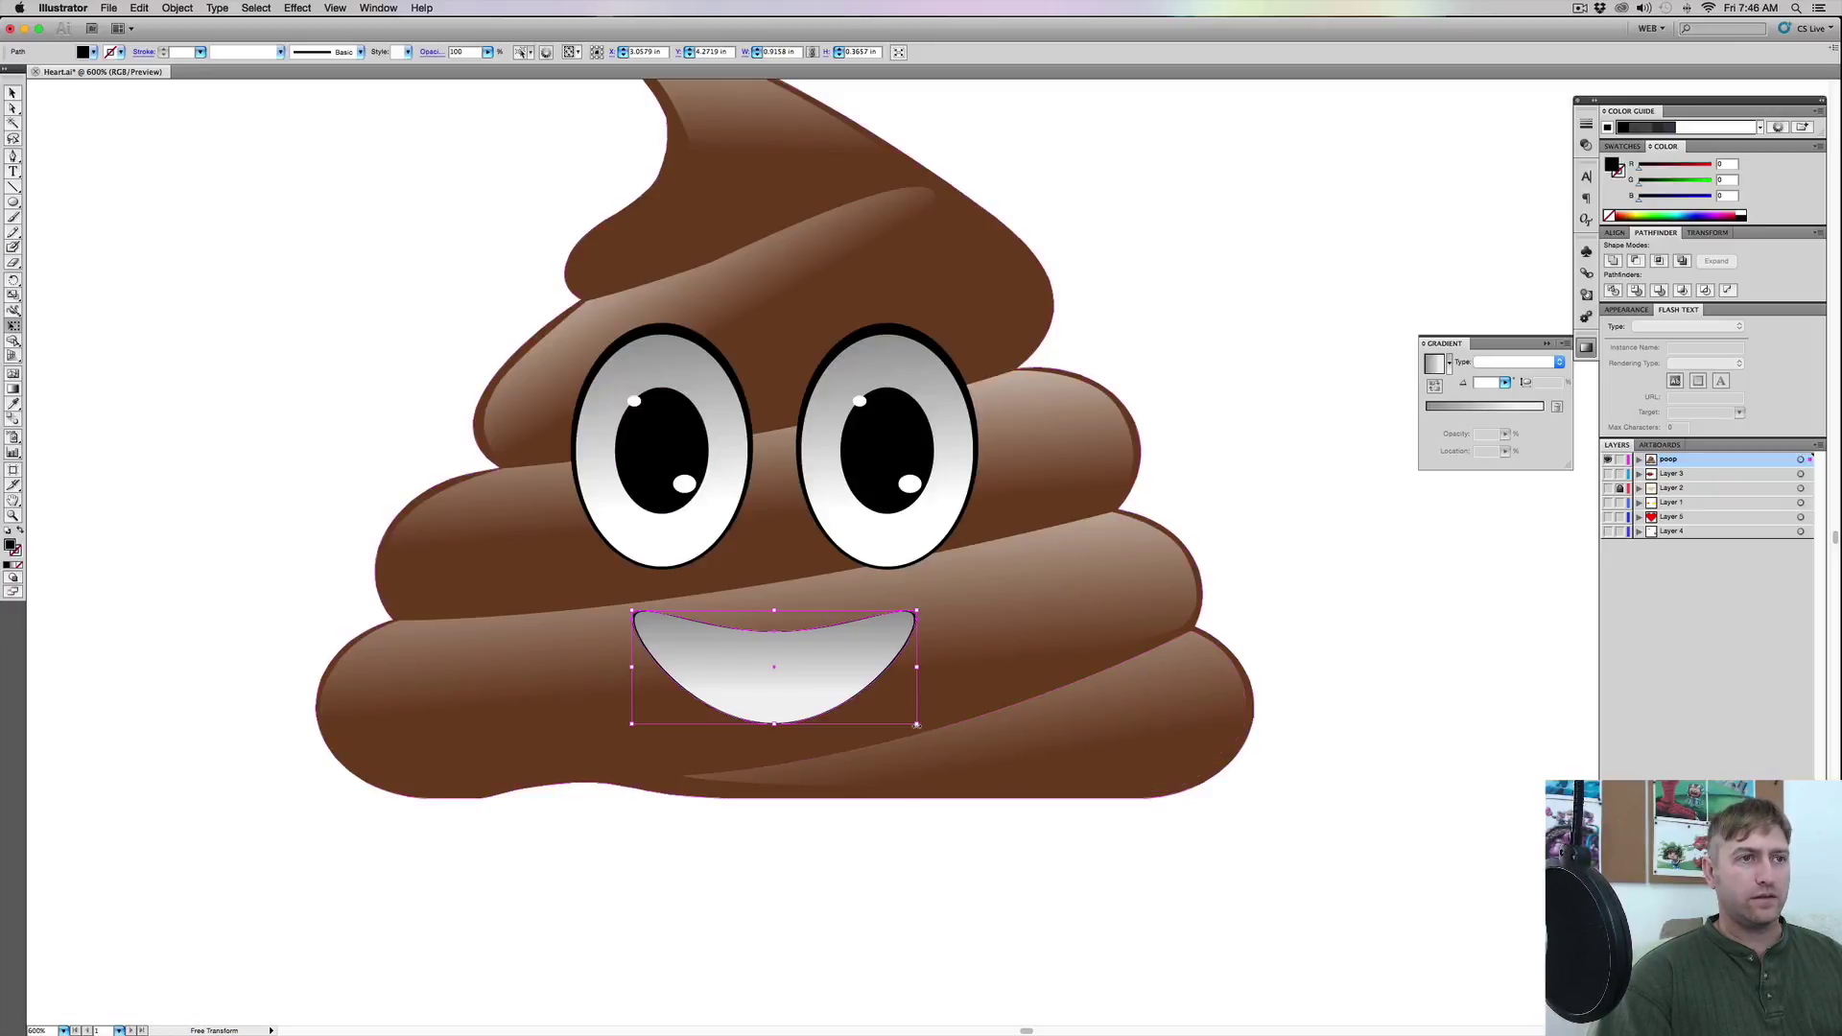
{"action": "mouse_move", "coordinate": [916, 728]}
{"action": "left_mouse_down"}
{"action": "mouse_move", "coordinate": [918, 744]}
{"action": "mouse_move", "coordinate": [923, 729]}
{"action": "left_mouse_up"}
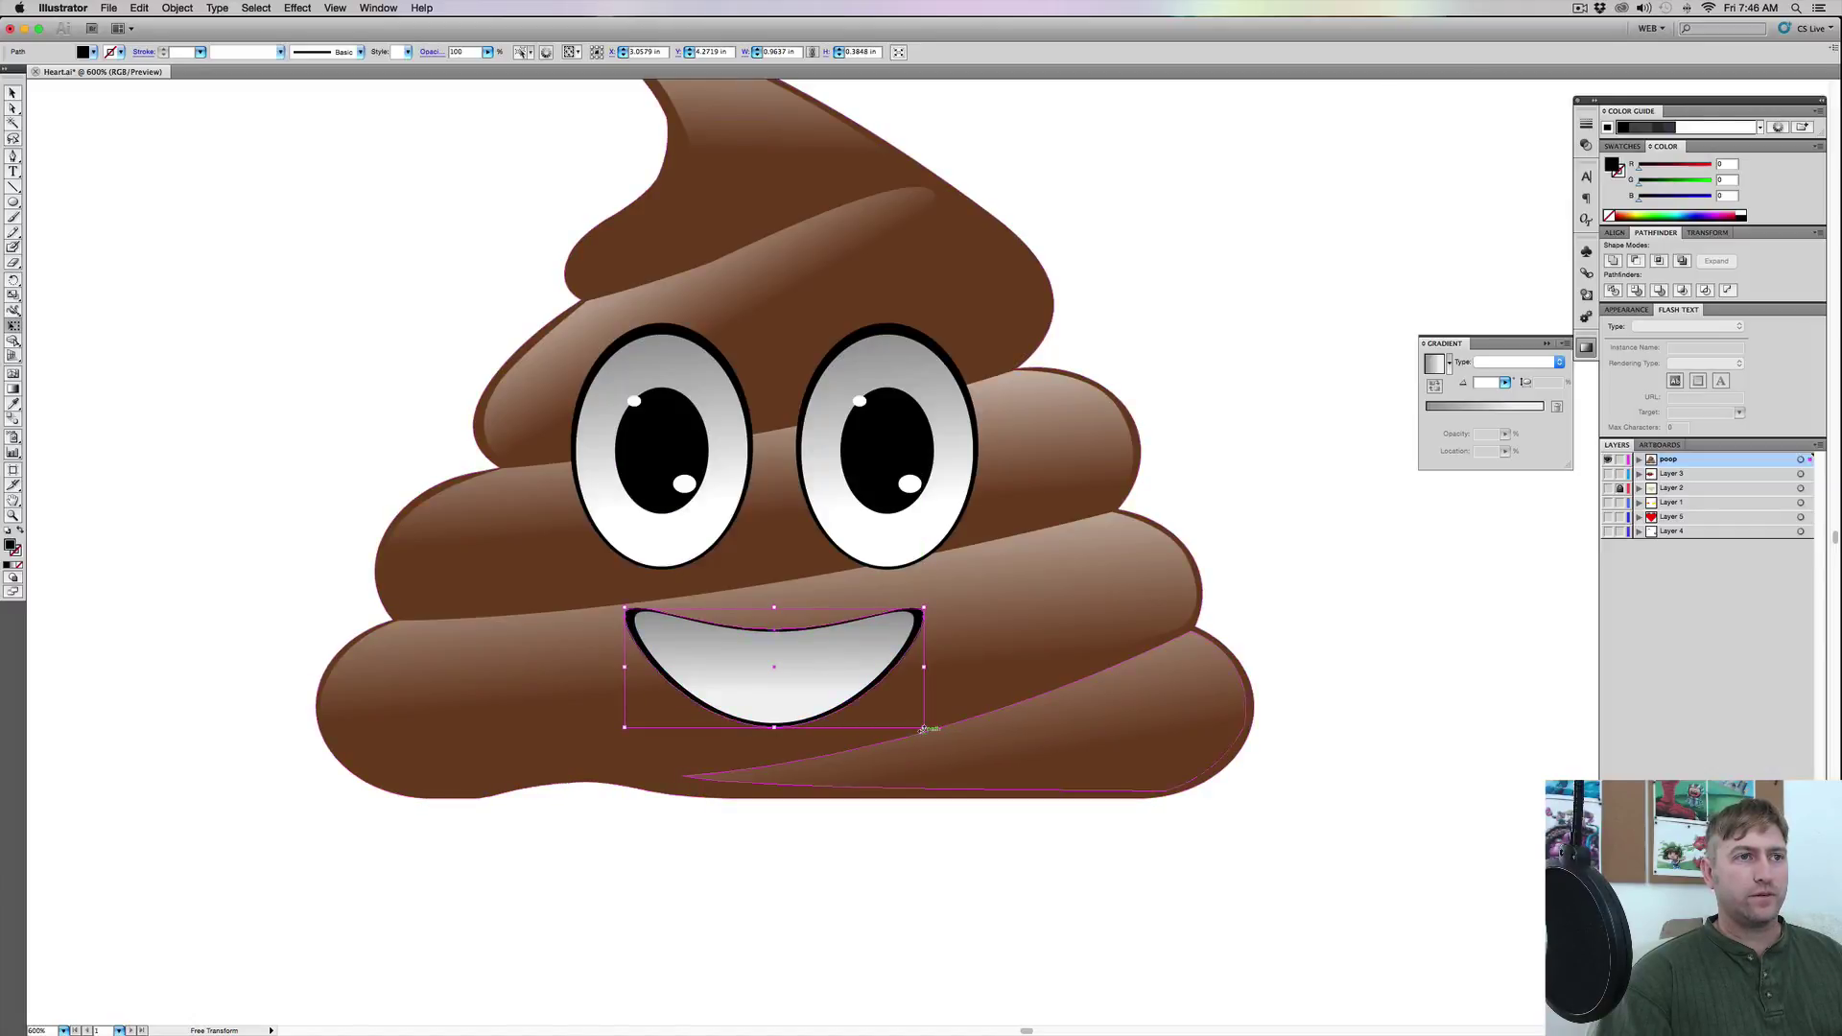
{"action": "left_click_drag", "start_coordinate": [774, 727], "coordinate": [774, 730]}
{"action": "left_click_drag", "start_coordinate": [774, 606], "coordinate": [775, 598]}
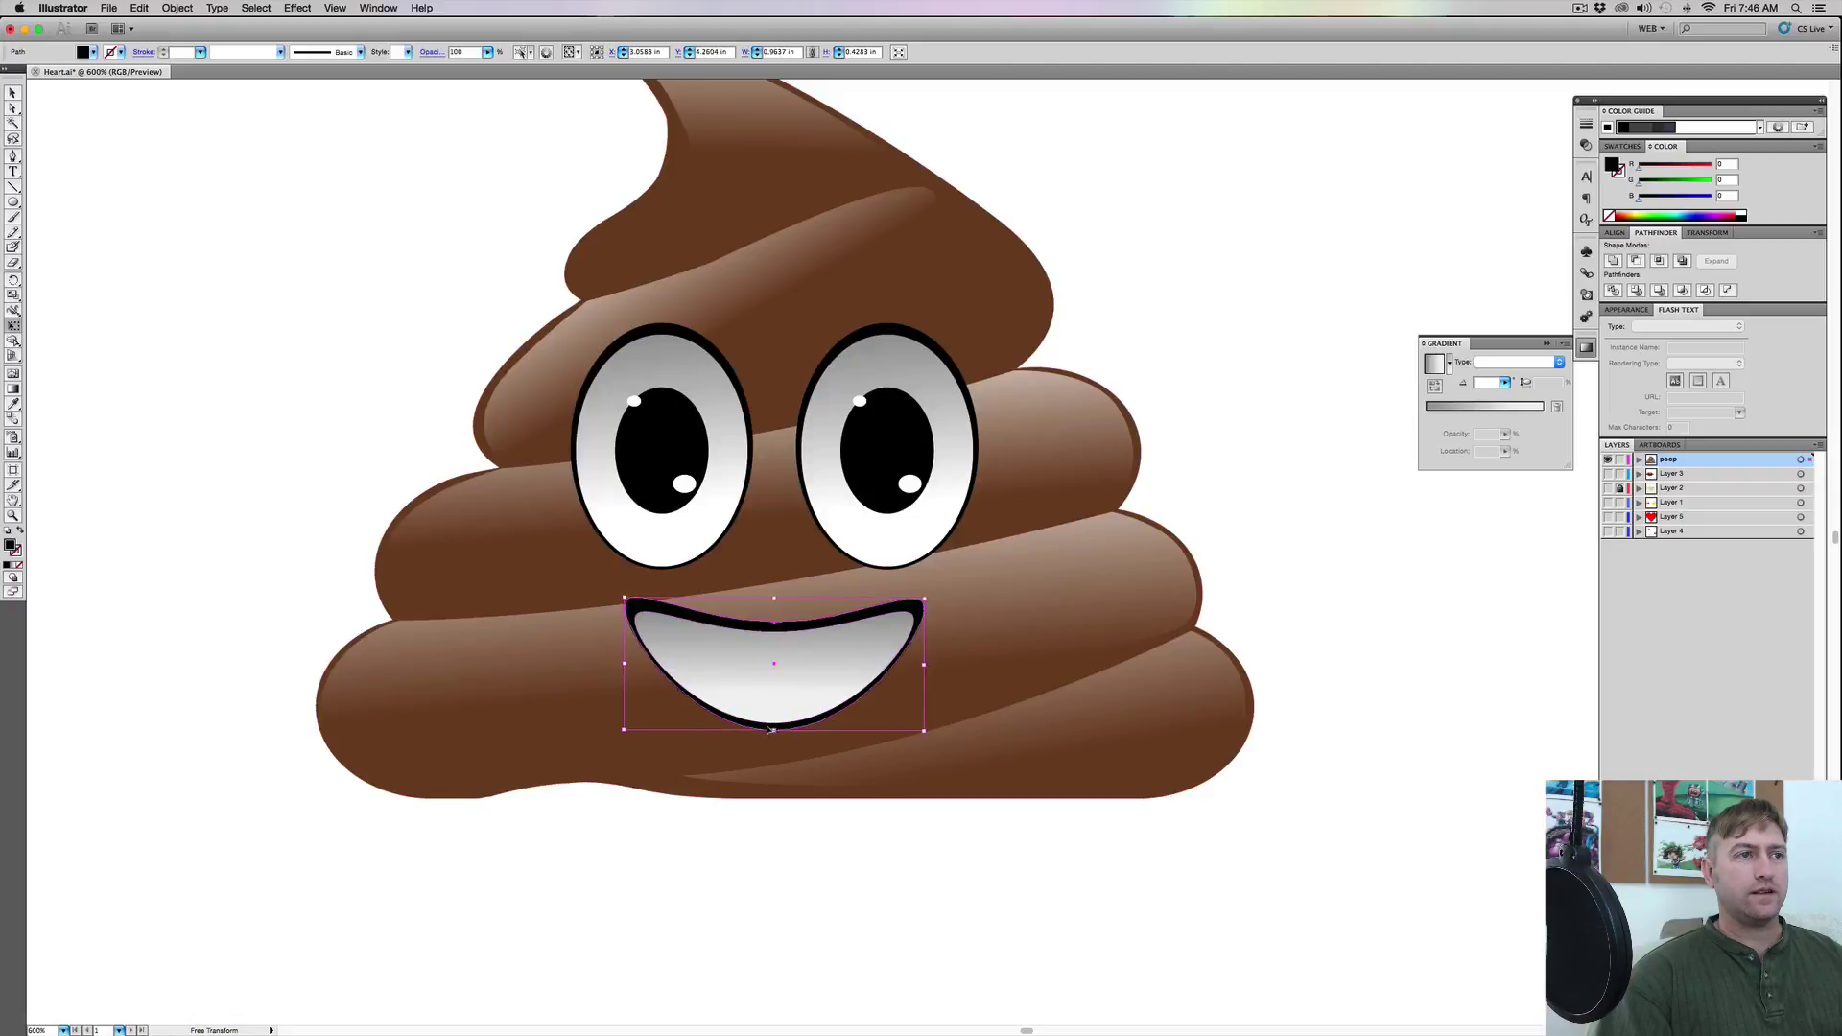
{"action": "key", "text": "v"}
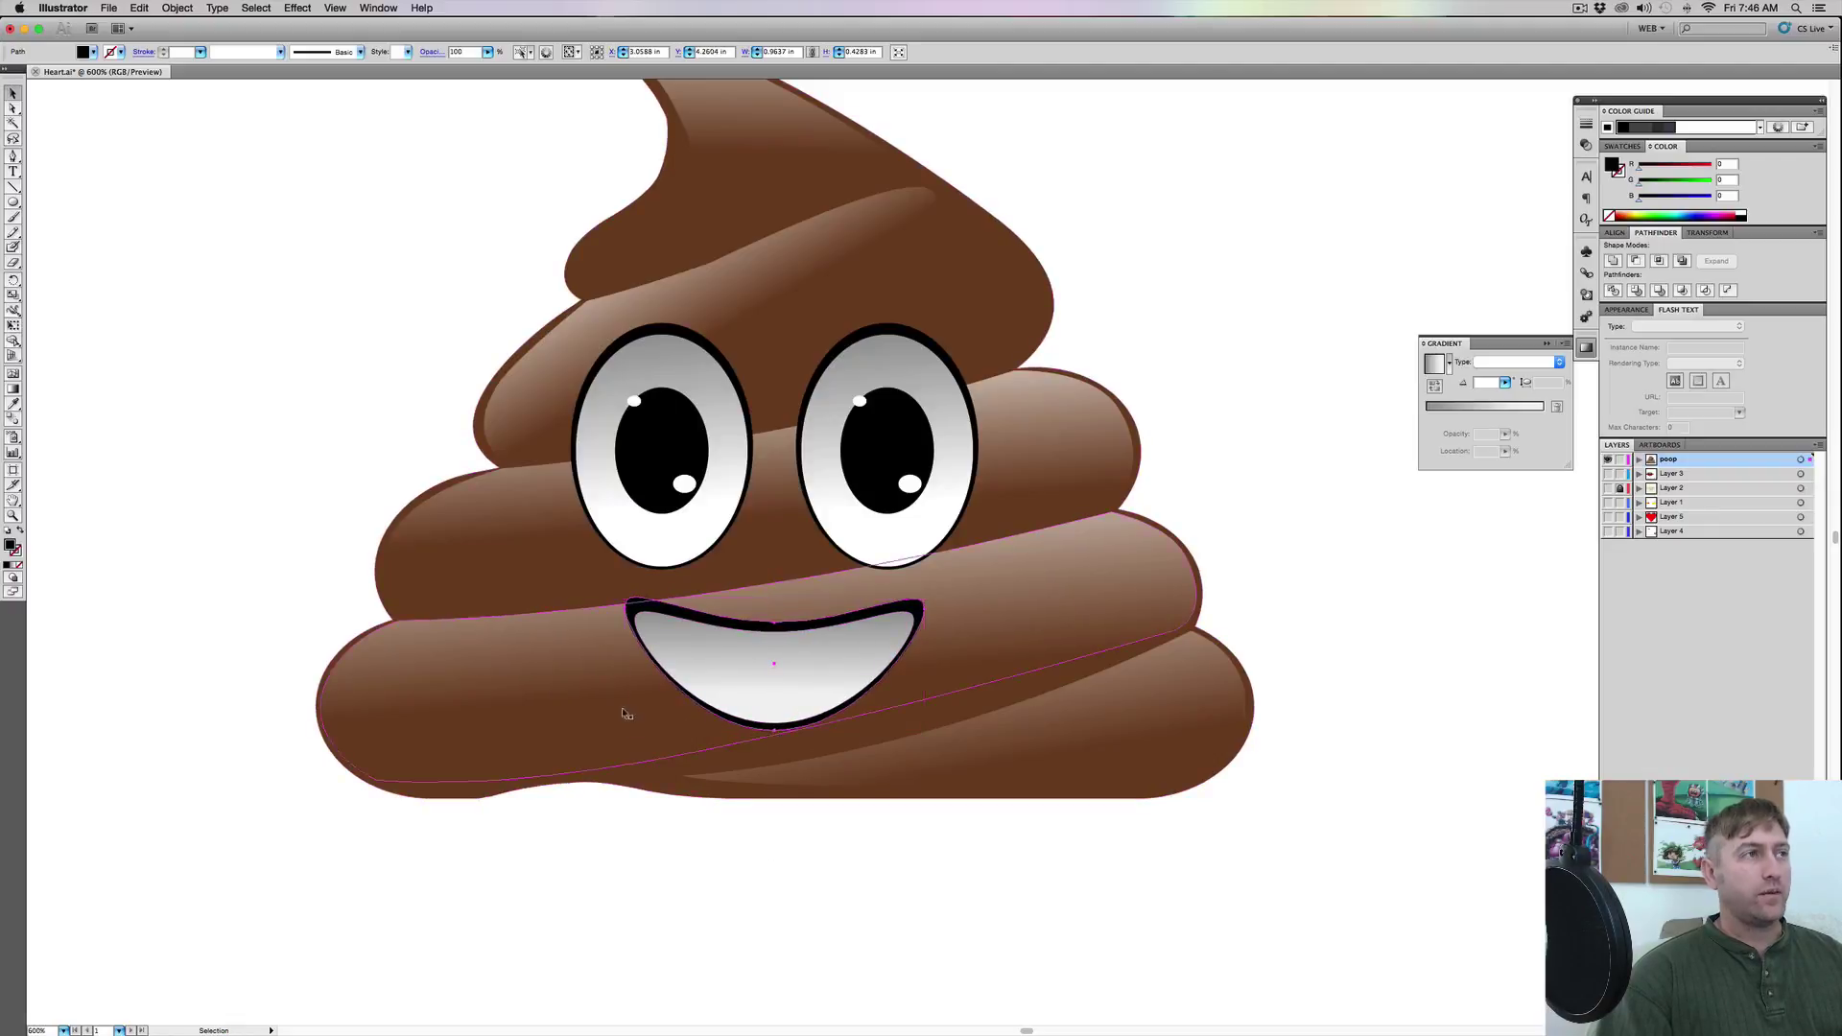
Raise the bottom anchor of the black mouth outline so it is about 0.41 in tall, and nudge the gradient mouth slightly down
{"action": "left_click", "coordinate": [12, 107]}
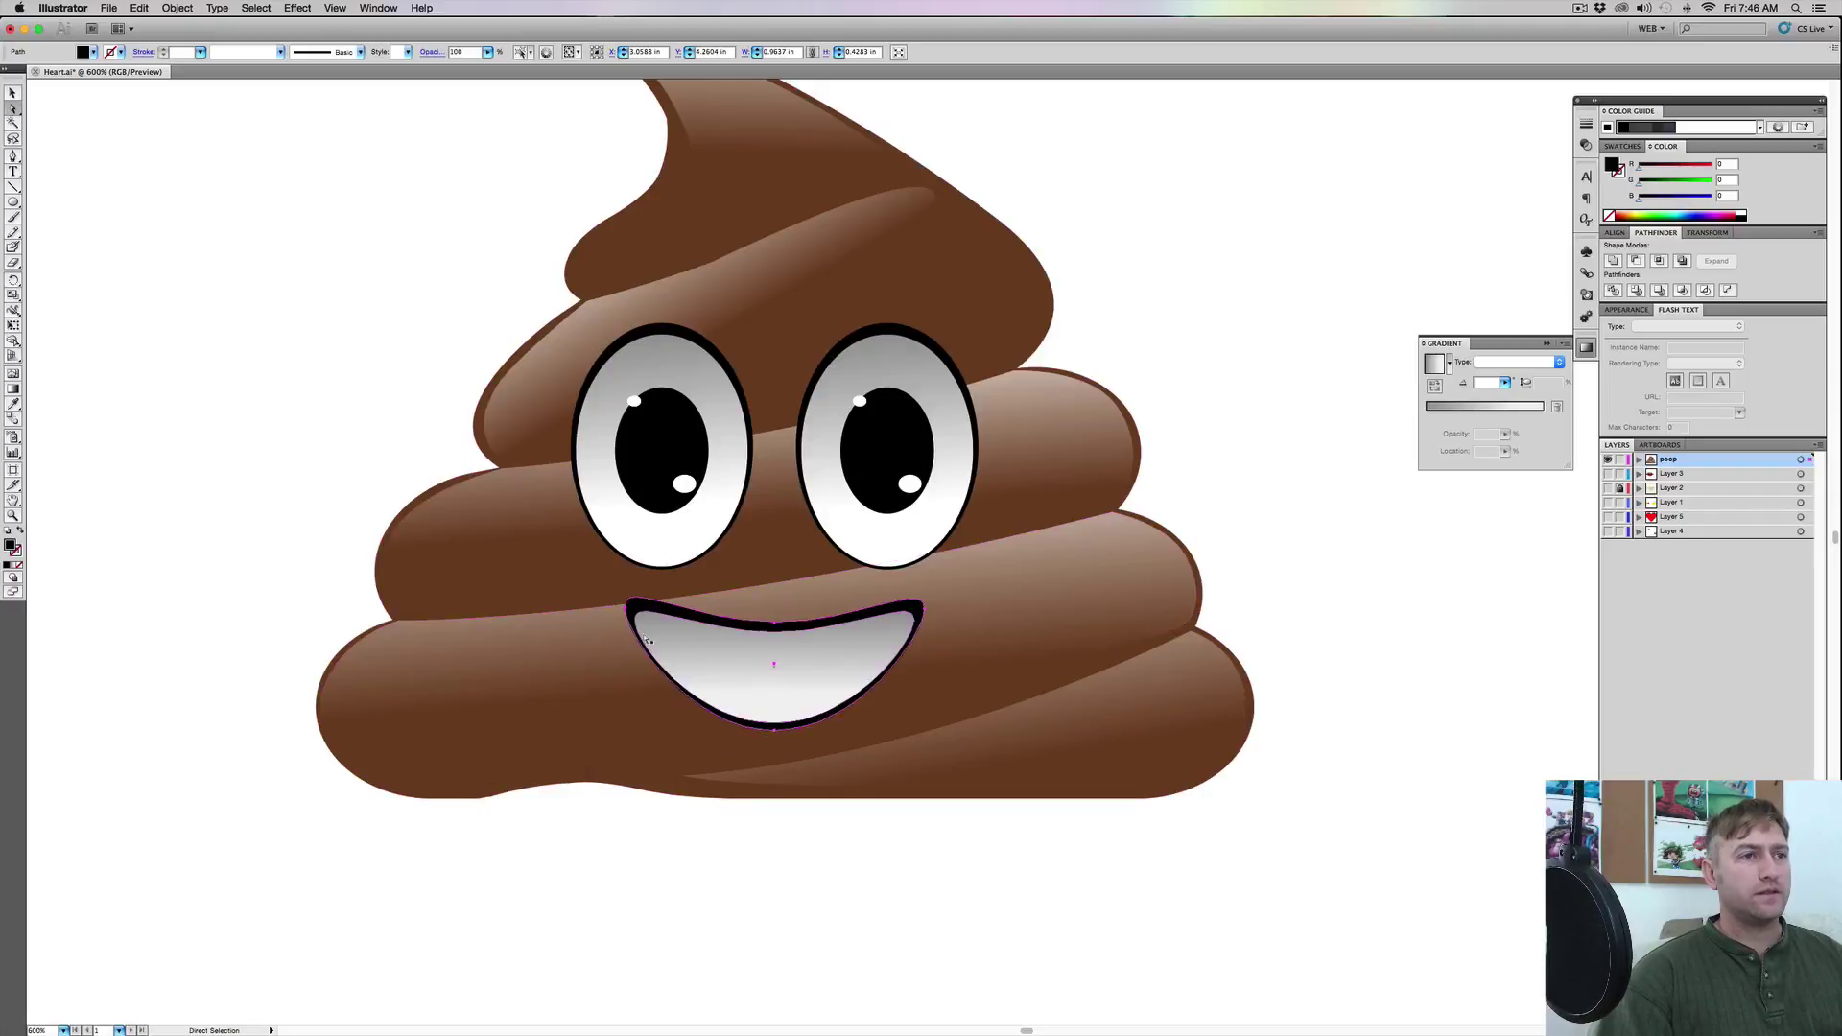
{"action": "left_click", "coordinate": [774, 735]}
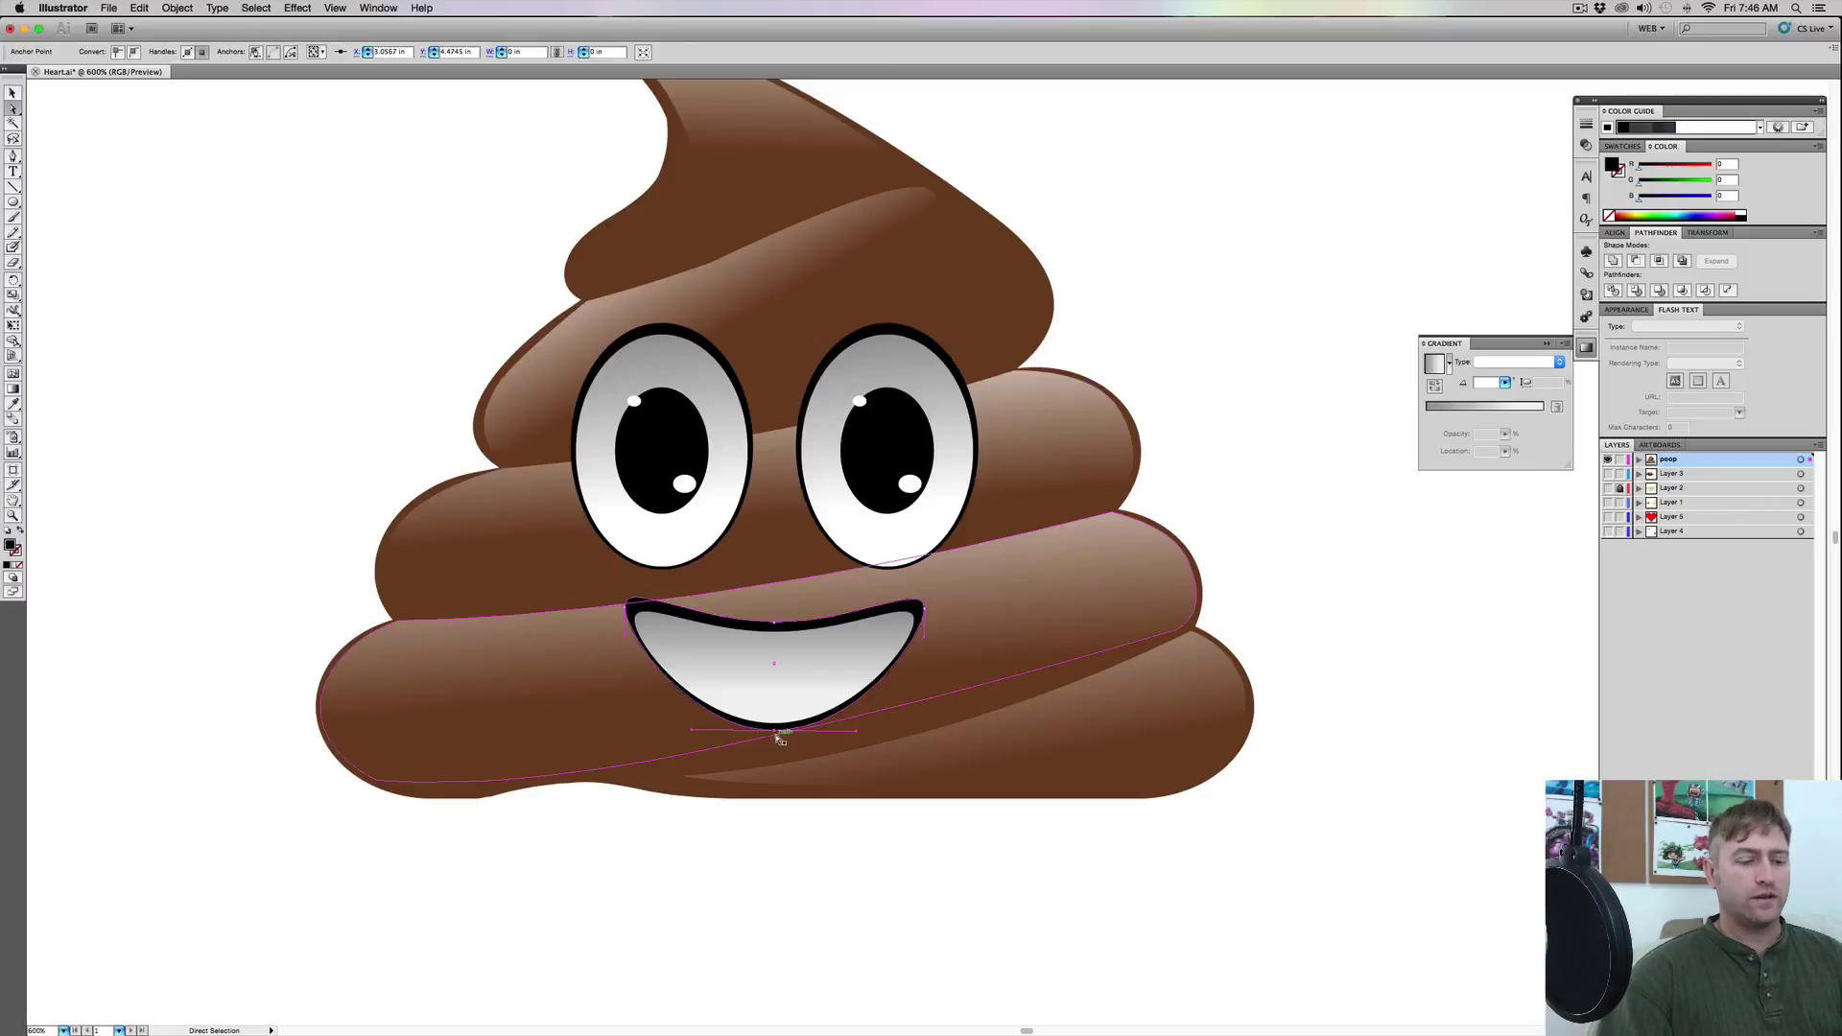
{"action": "left_click", "coordinate": [14, 93]}
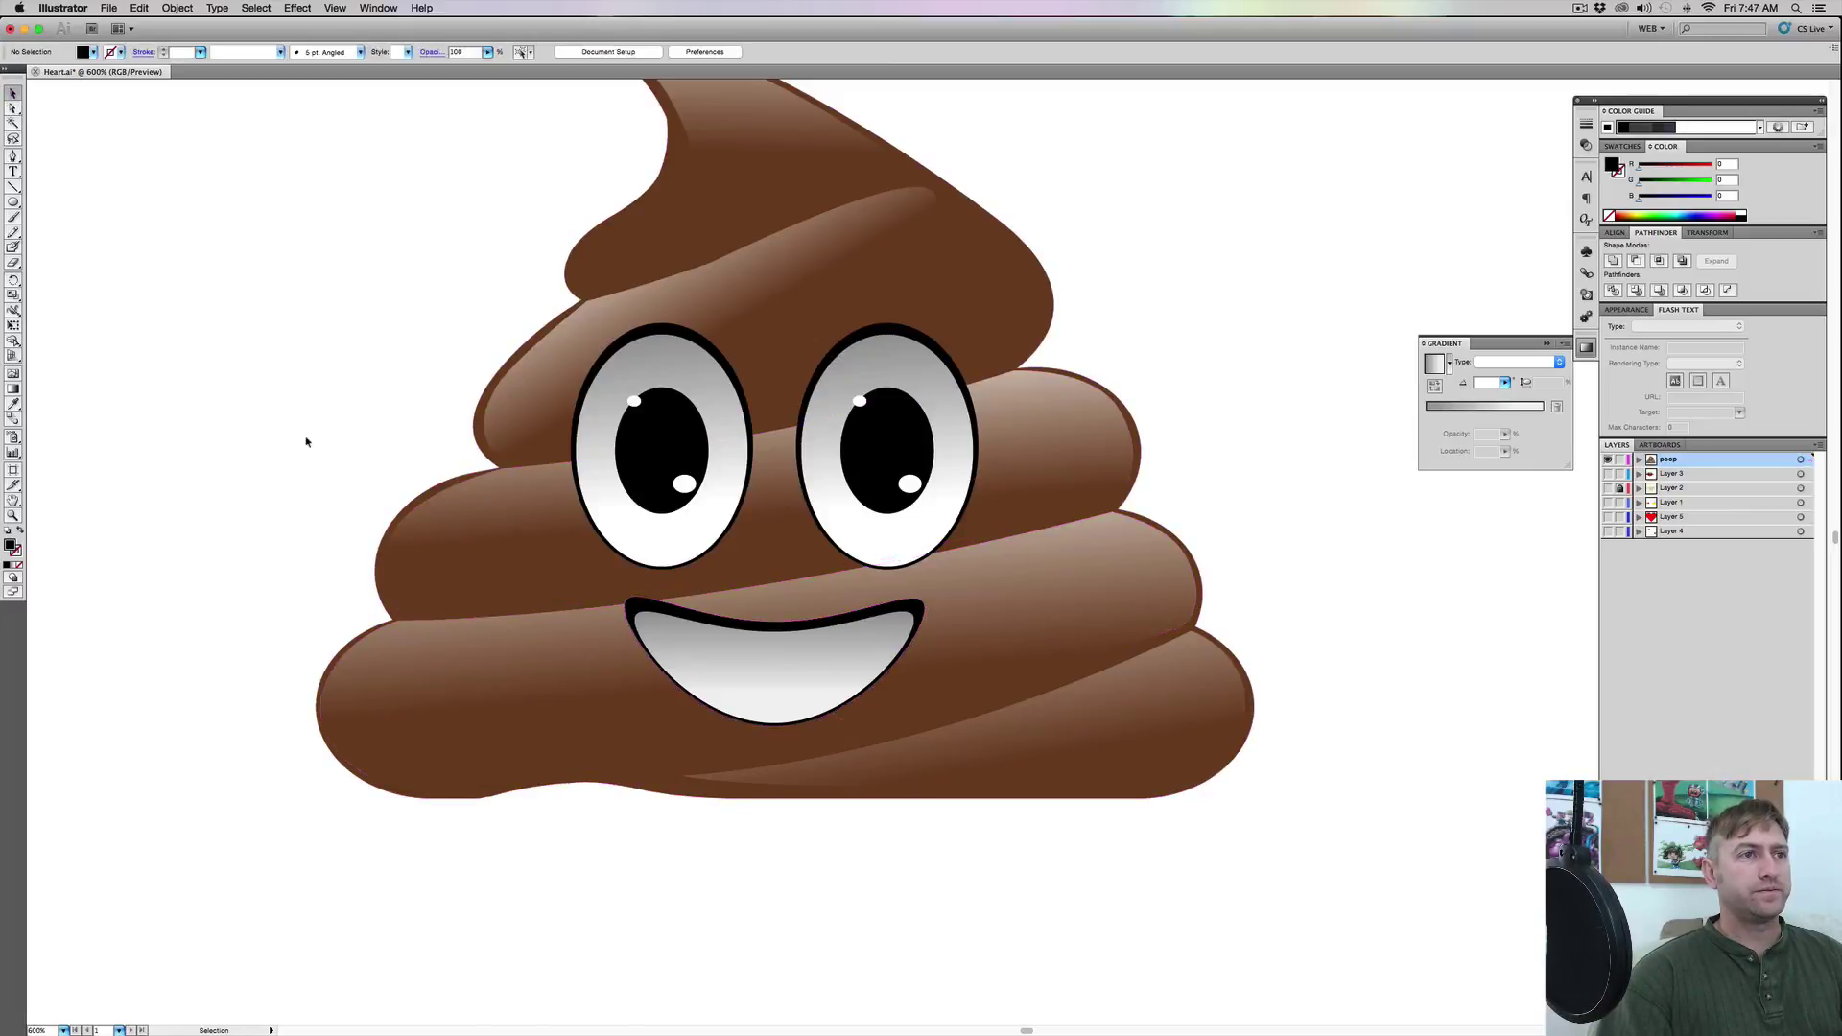
{"action": "left_click", "coordinate": [736, 657]}
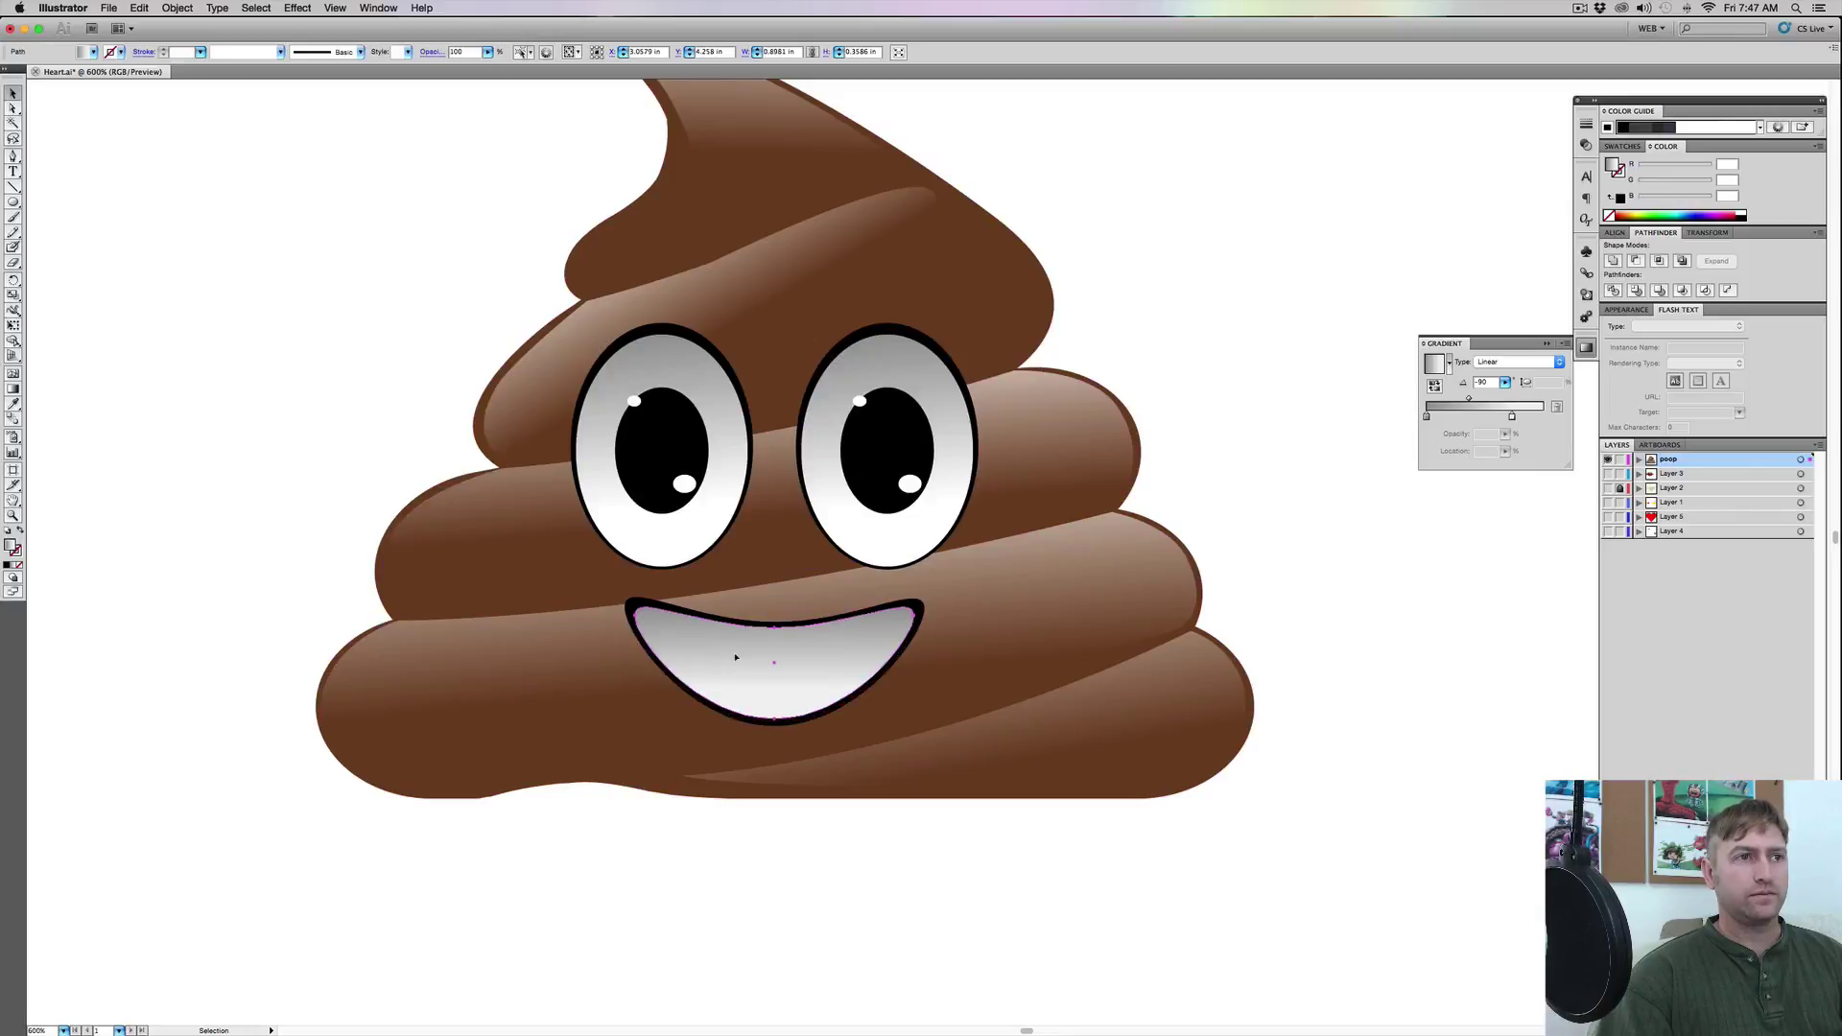
{"action": "key", "text": "Down"}
{"action": "left_click", "coordinate": [263, 485]}
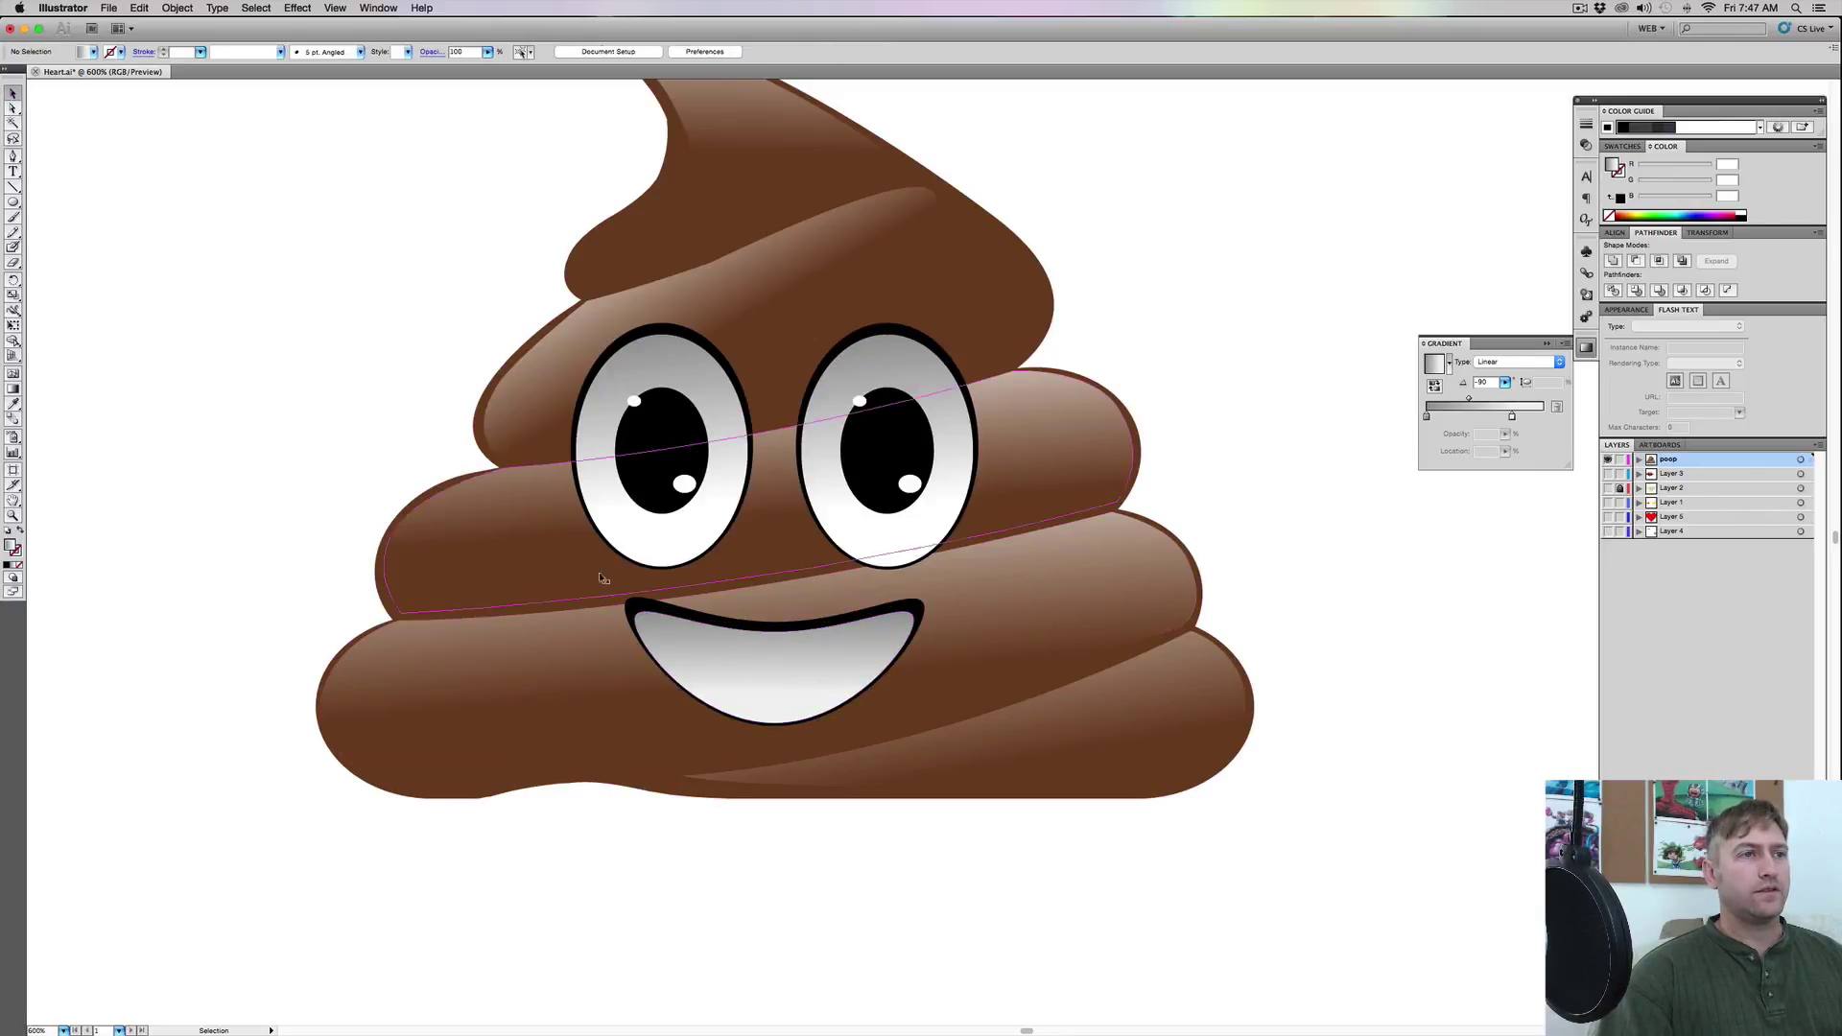
Move the black outline and the gradient mouth together slightly down, away from the eyes
{"action": "left_click", "coordinate": [705, 619]}
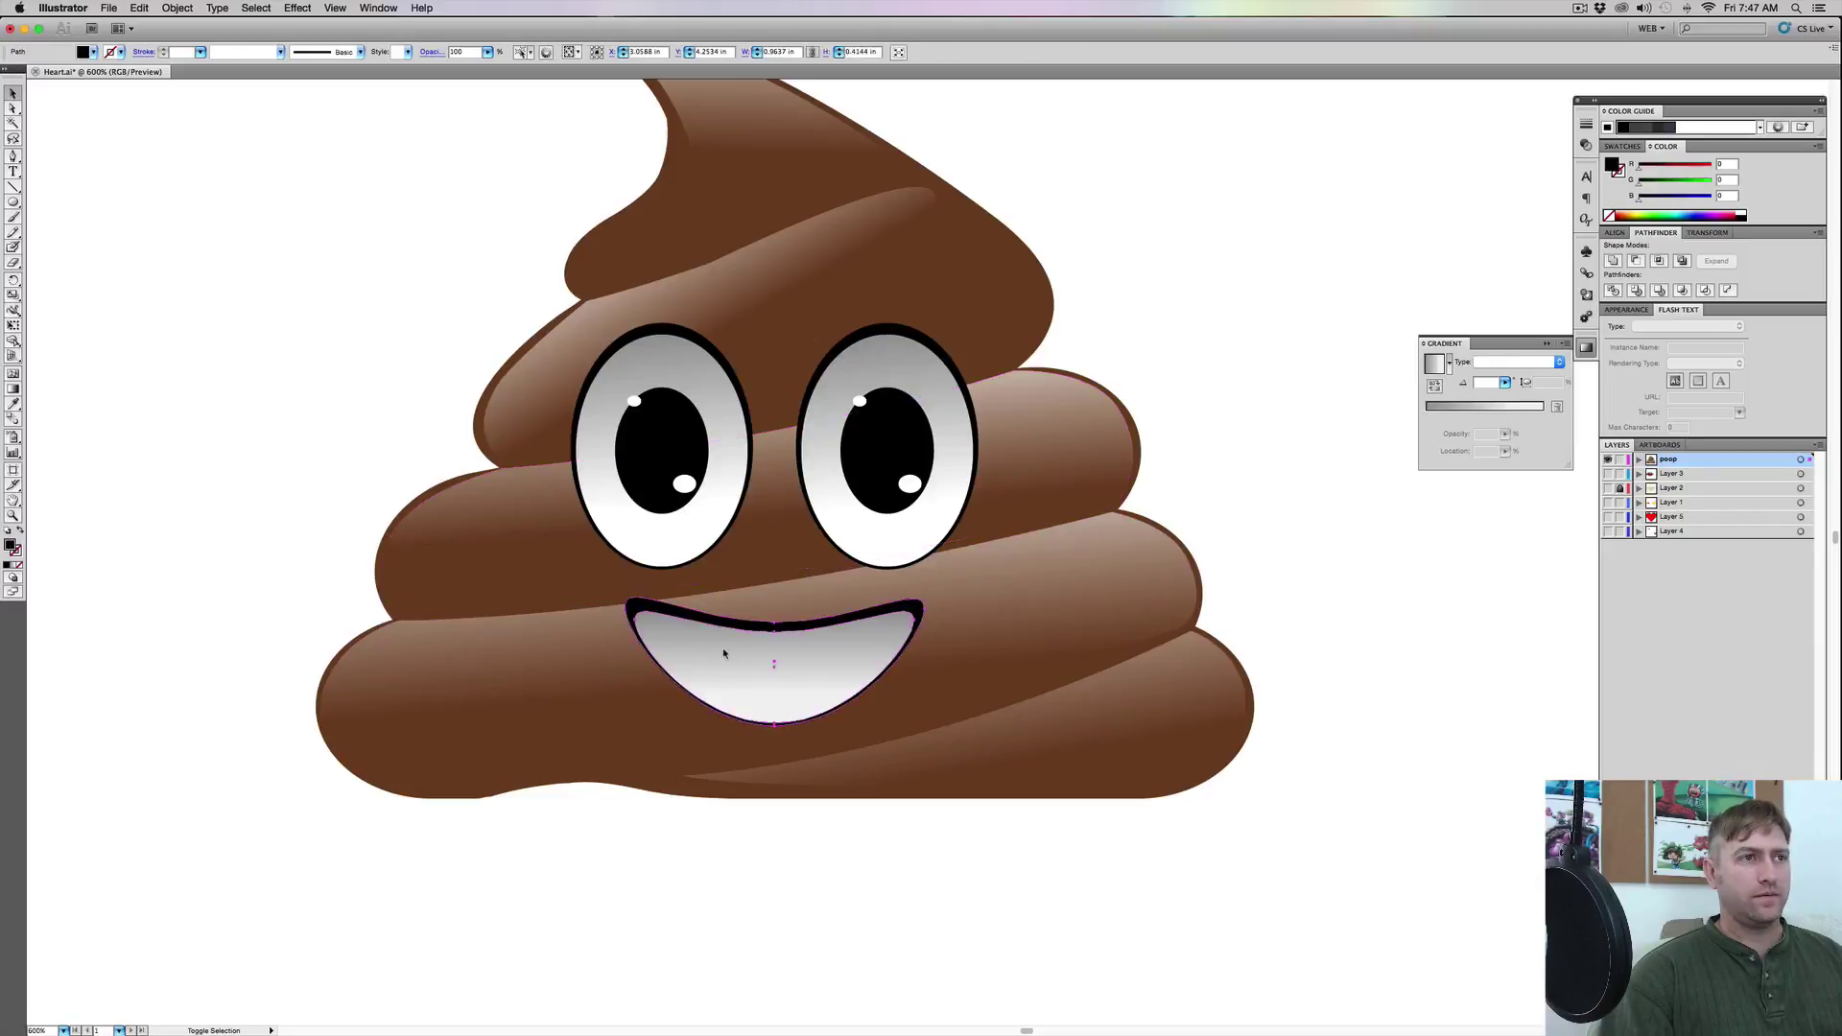
{"action": "left_click", "coordinate": [725, 653], "text": "shift"}
{"action": "key", "text": "Down"}
{"action": "key", "text": "Down"}
{"action": "key", "text": "Down"}
{"action": "key", "text": "Down"}
{"action": "key", "text": "Down"}
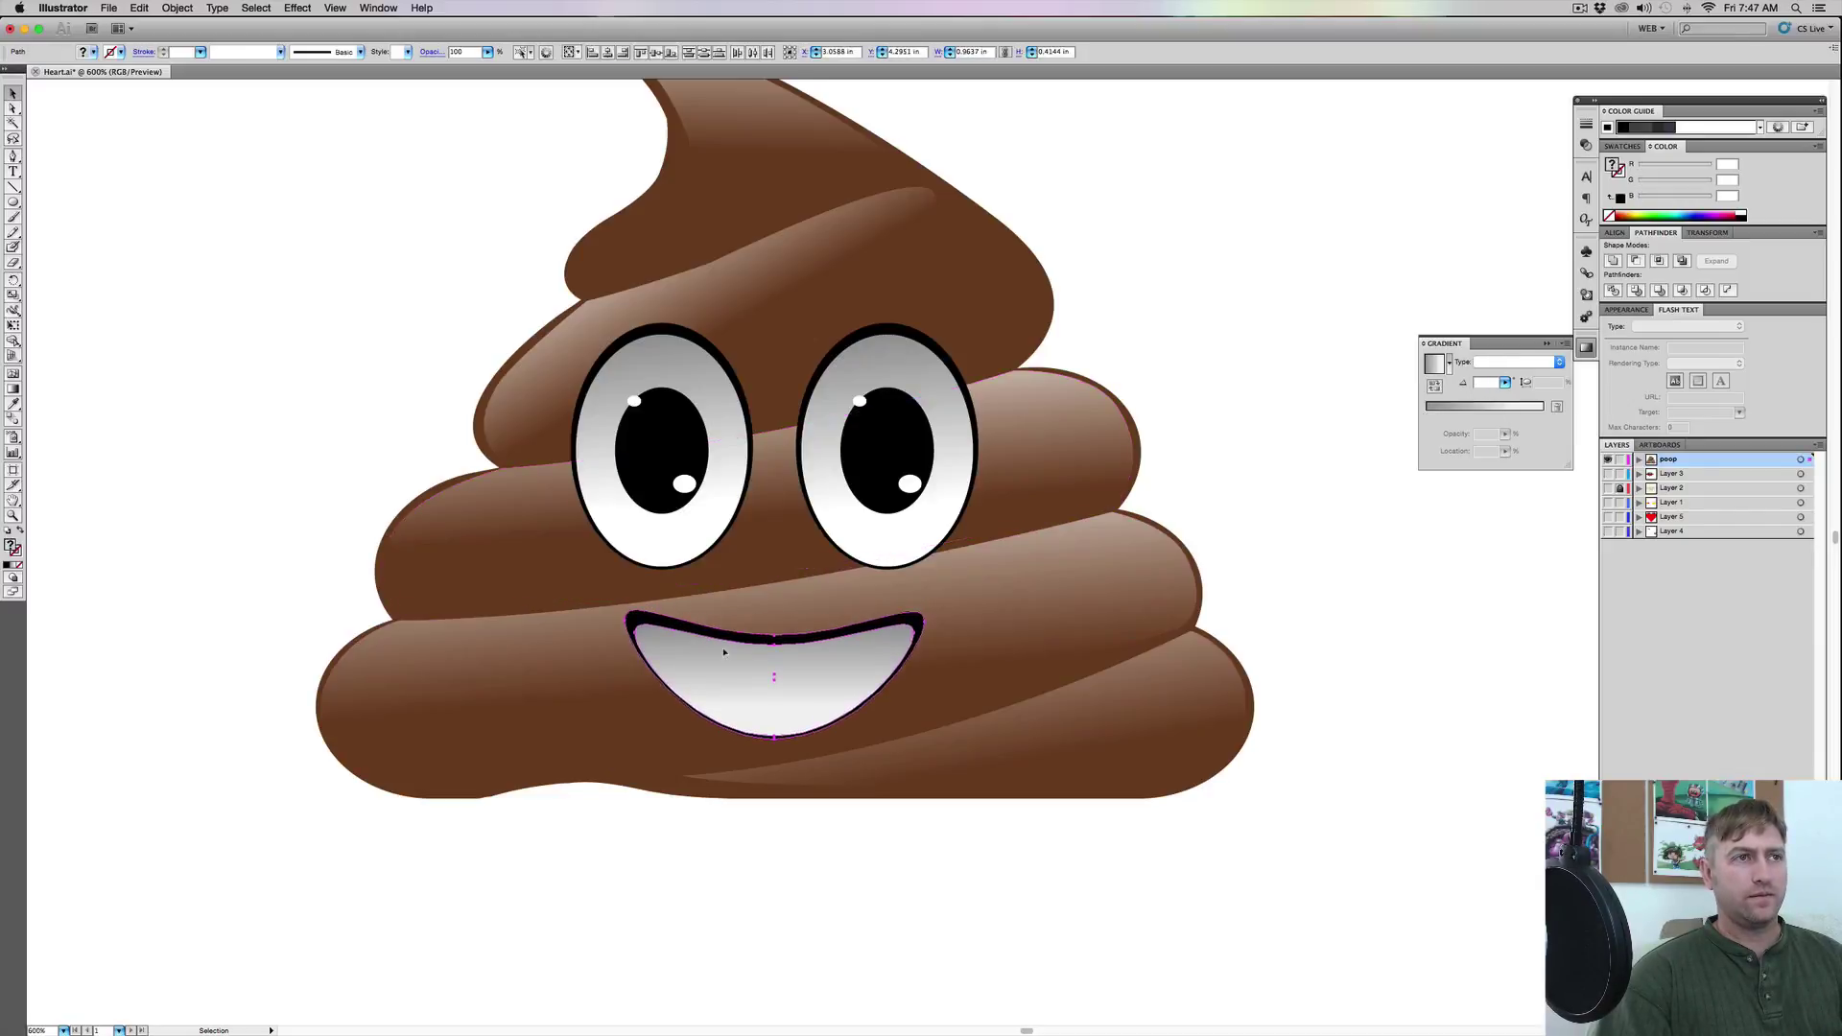
{"action": "left_click", "coordinate": [217, 492]}
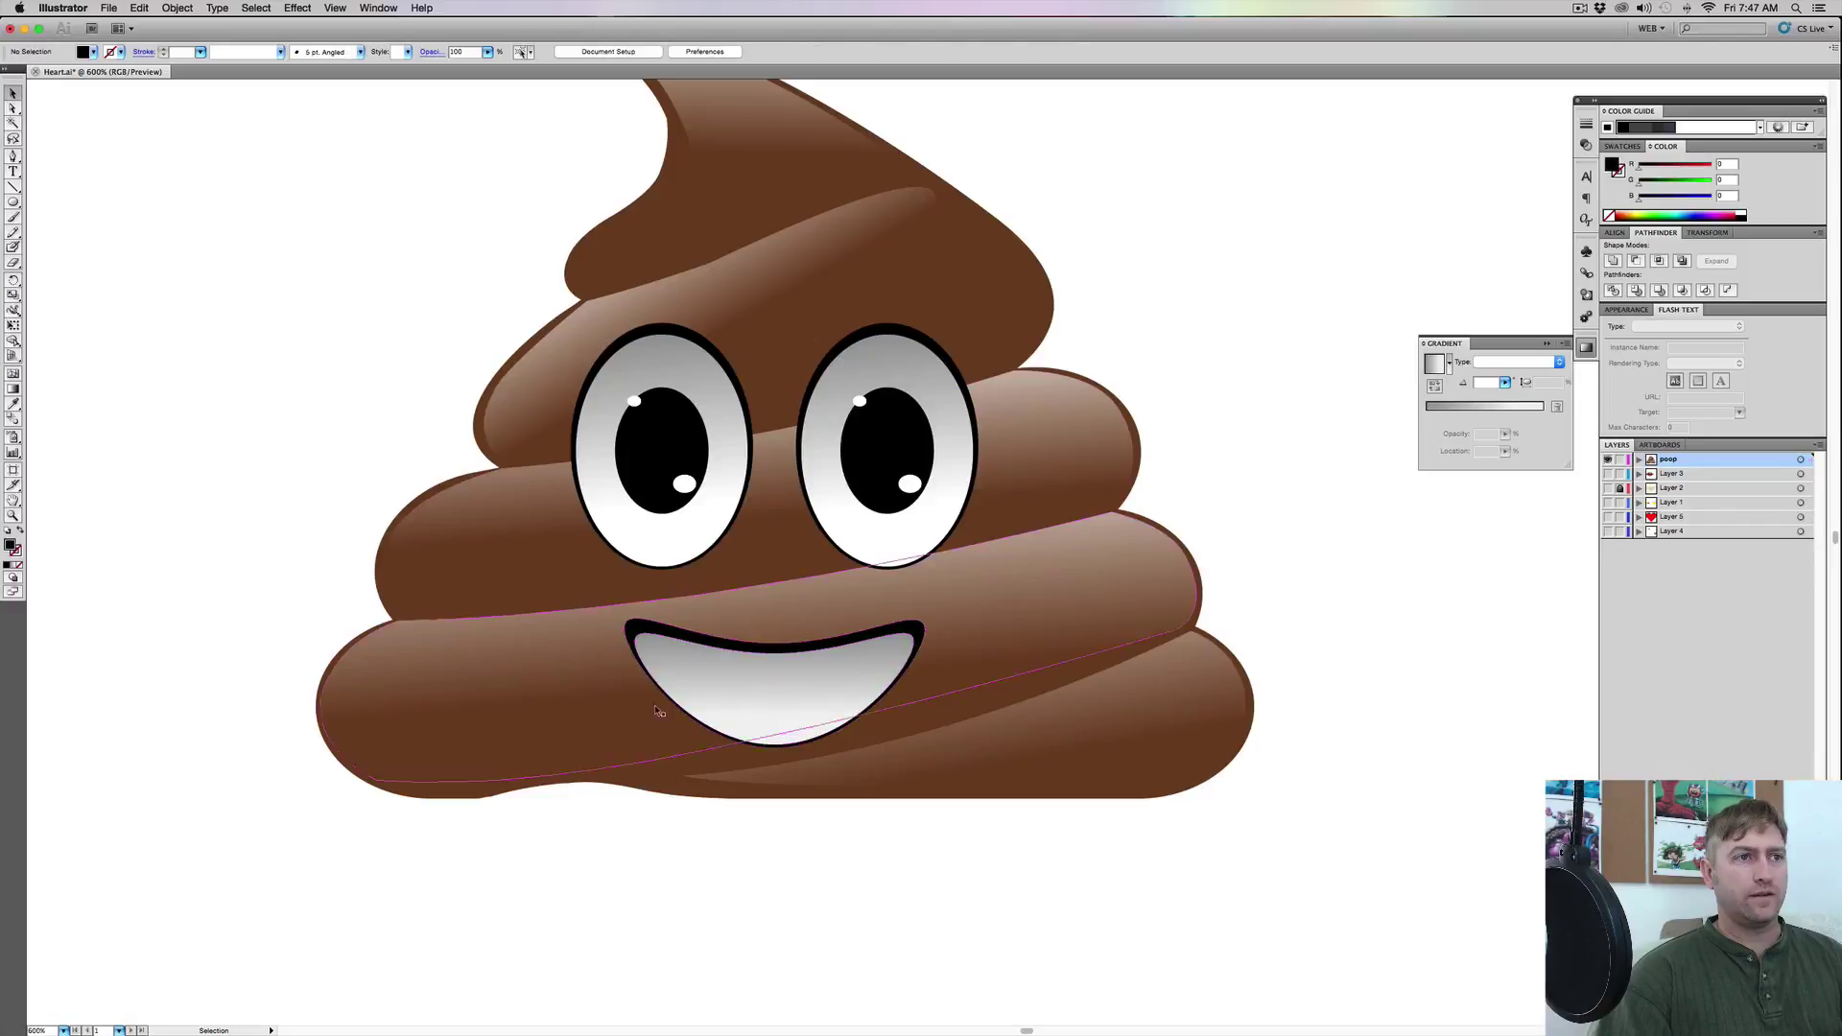
Lower the bottom anchor of the black mouth outline slightly and lengthen its curve handles to thicken the outline along the lower lip
{"action": "left_click", "coordinate": [792, 648]}
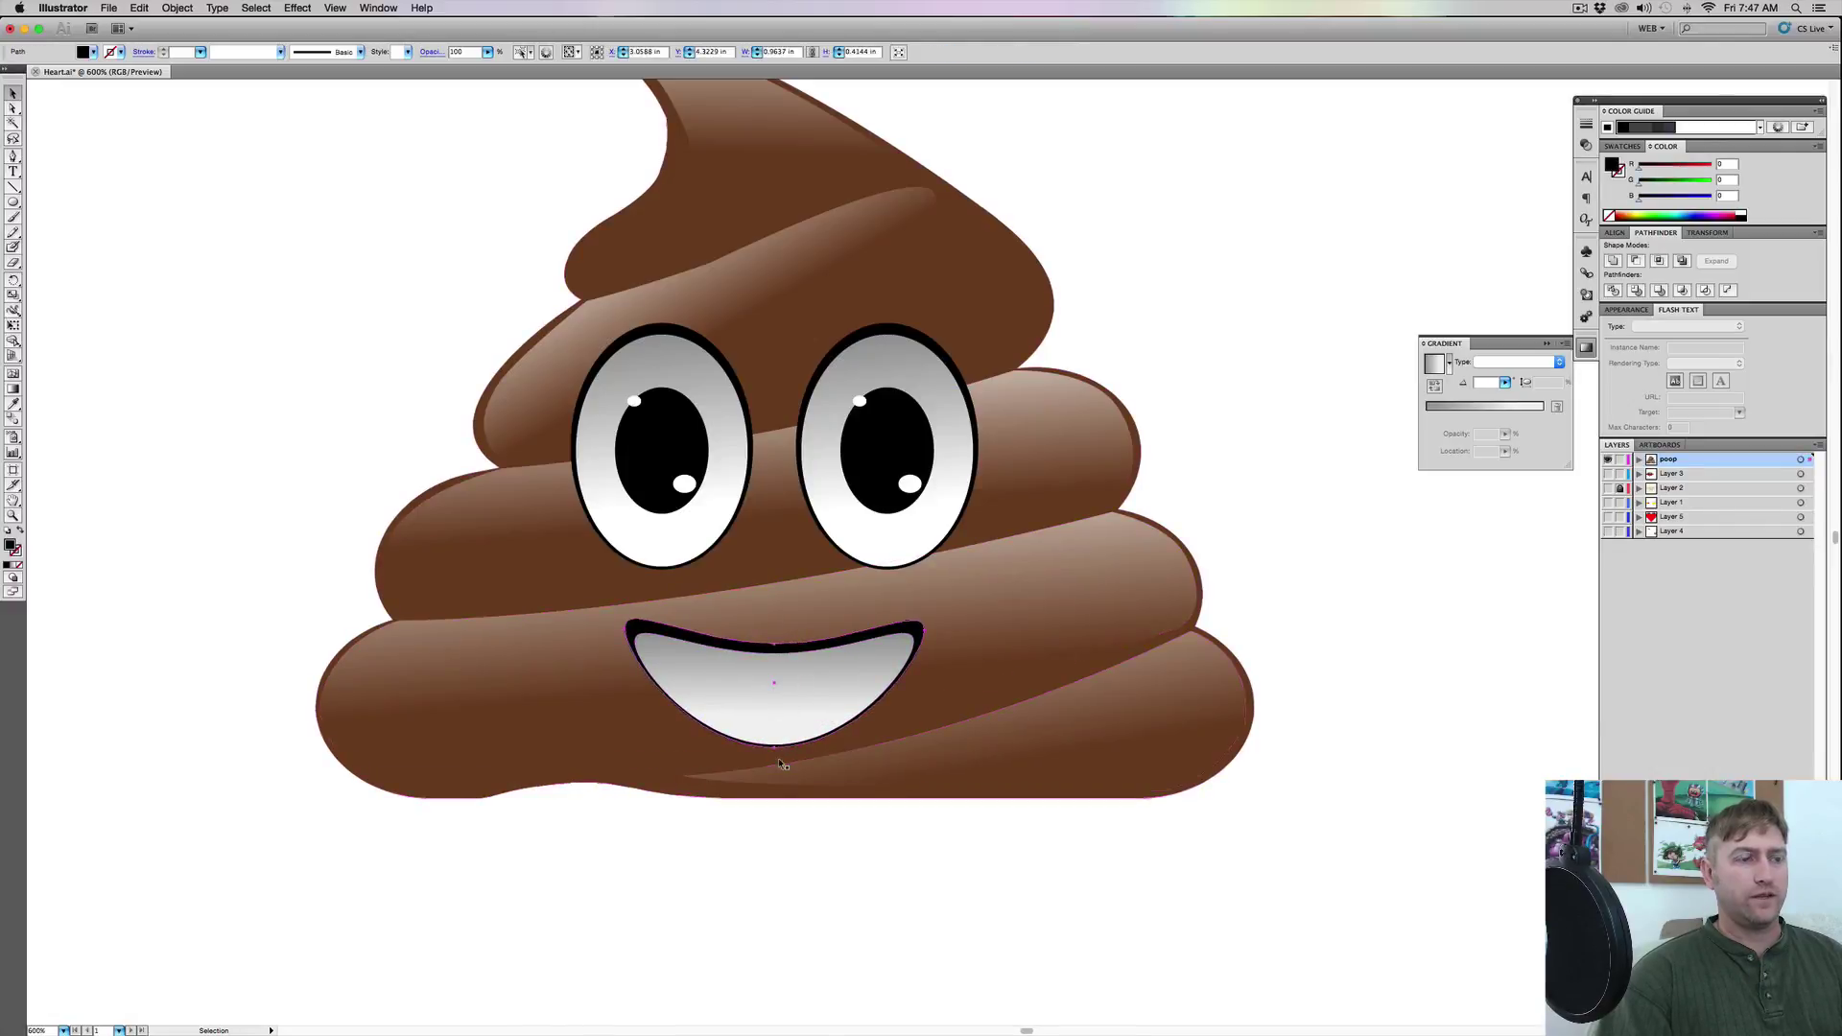
{"action": "left_click", "coordinate": [13, 107]}
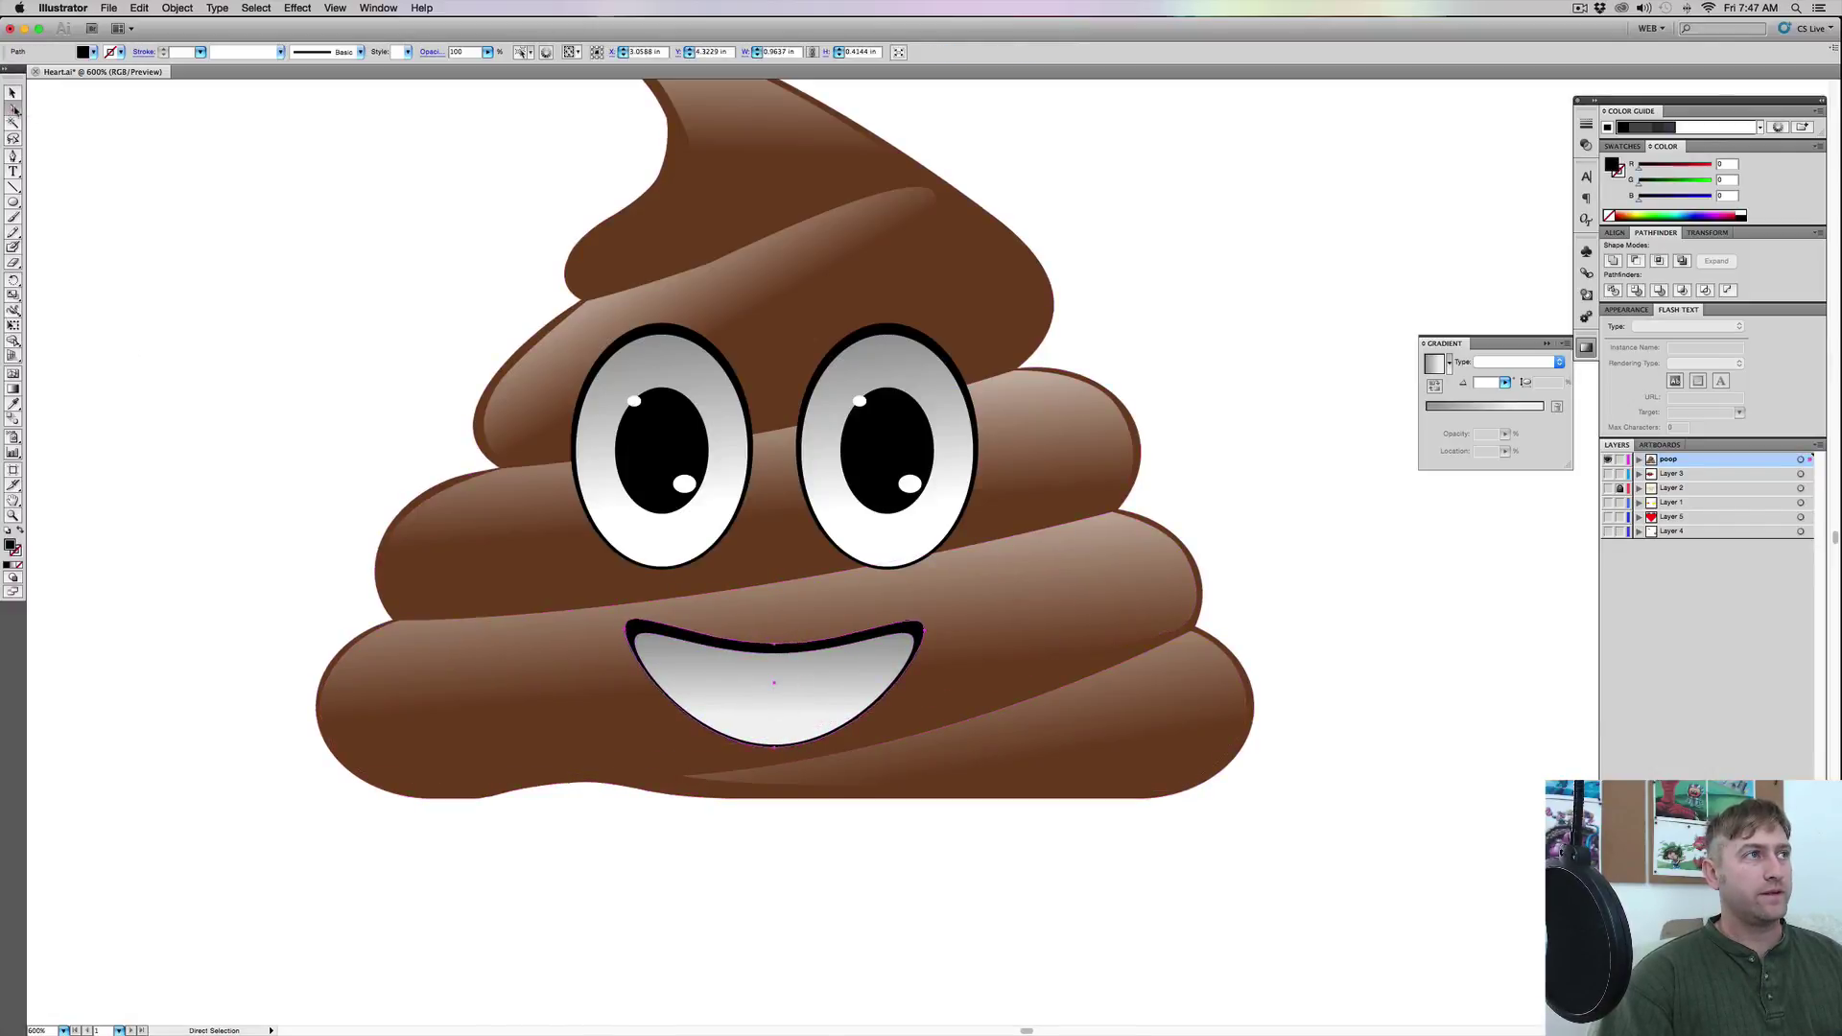
{"action": "left_click", "coordinate": [777, 749]}
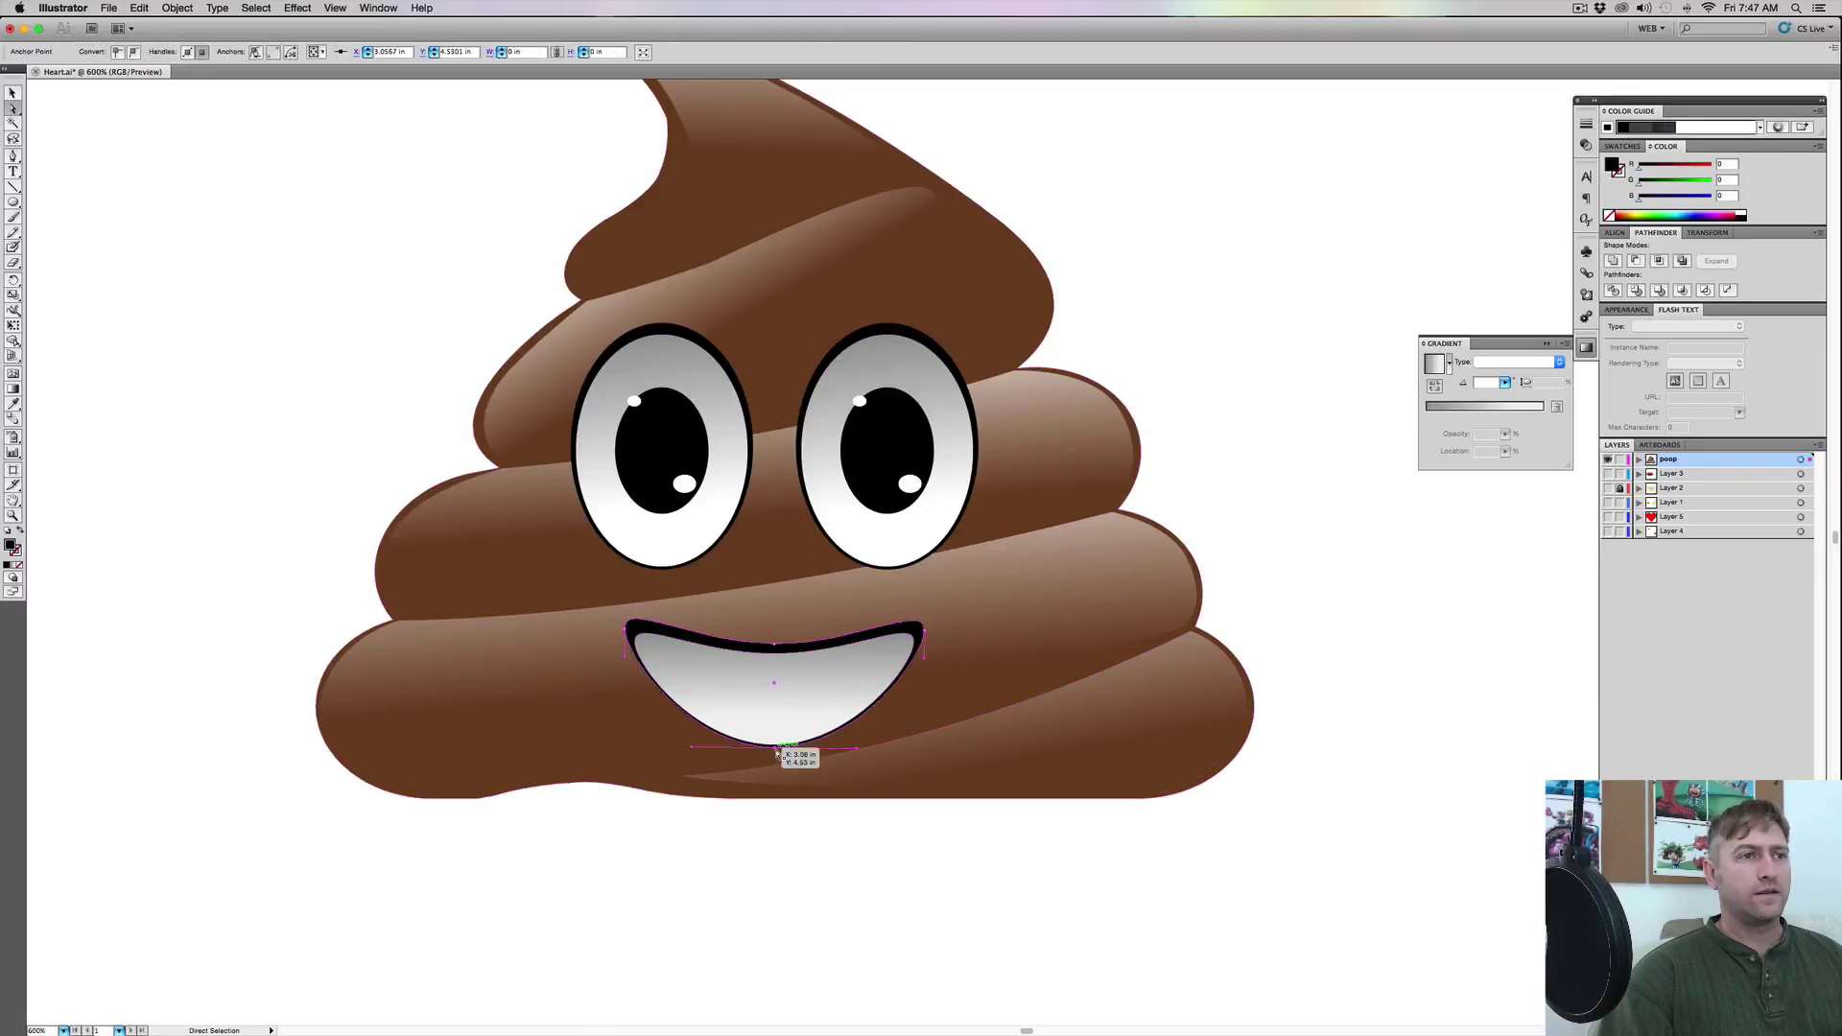
{"action": "left_click_drag", "start_coordinate": [777, 753], "coordinate": [777, 758]}
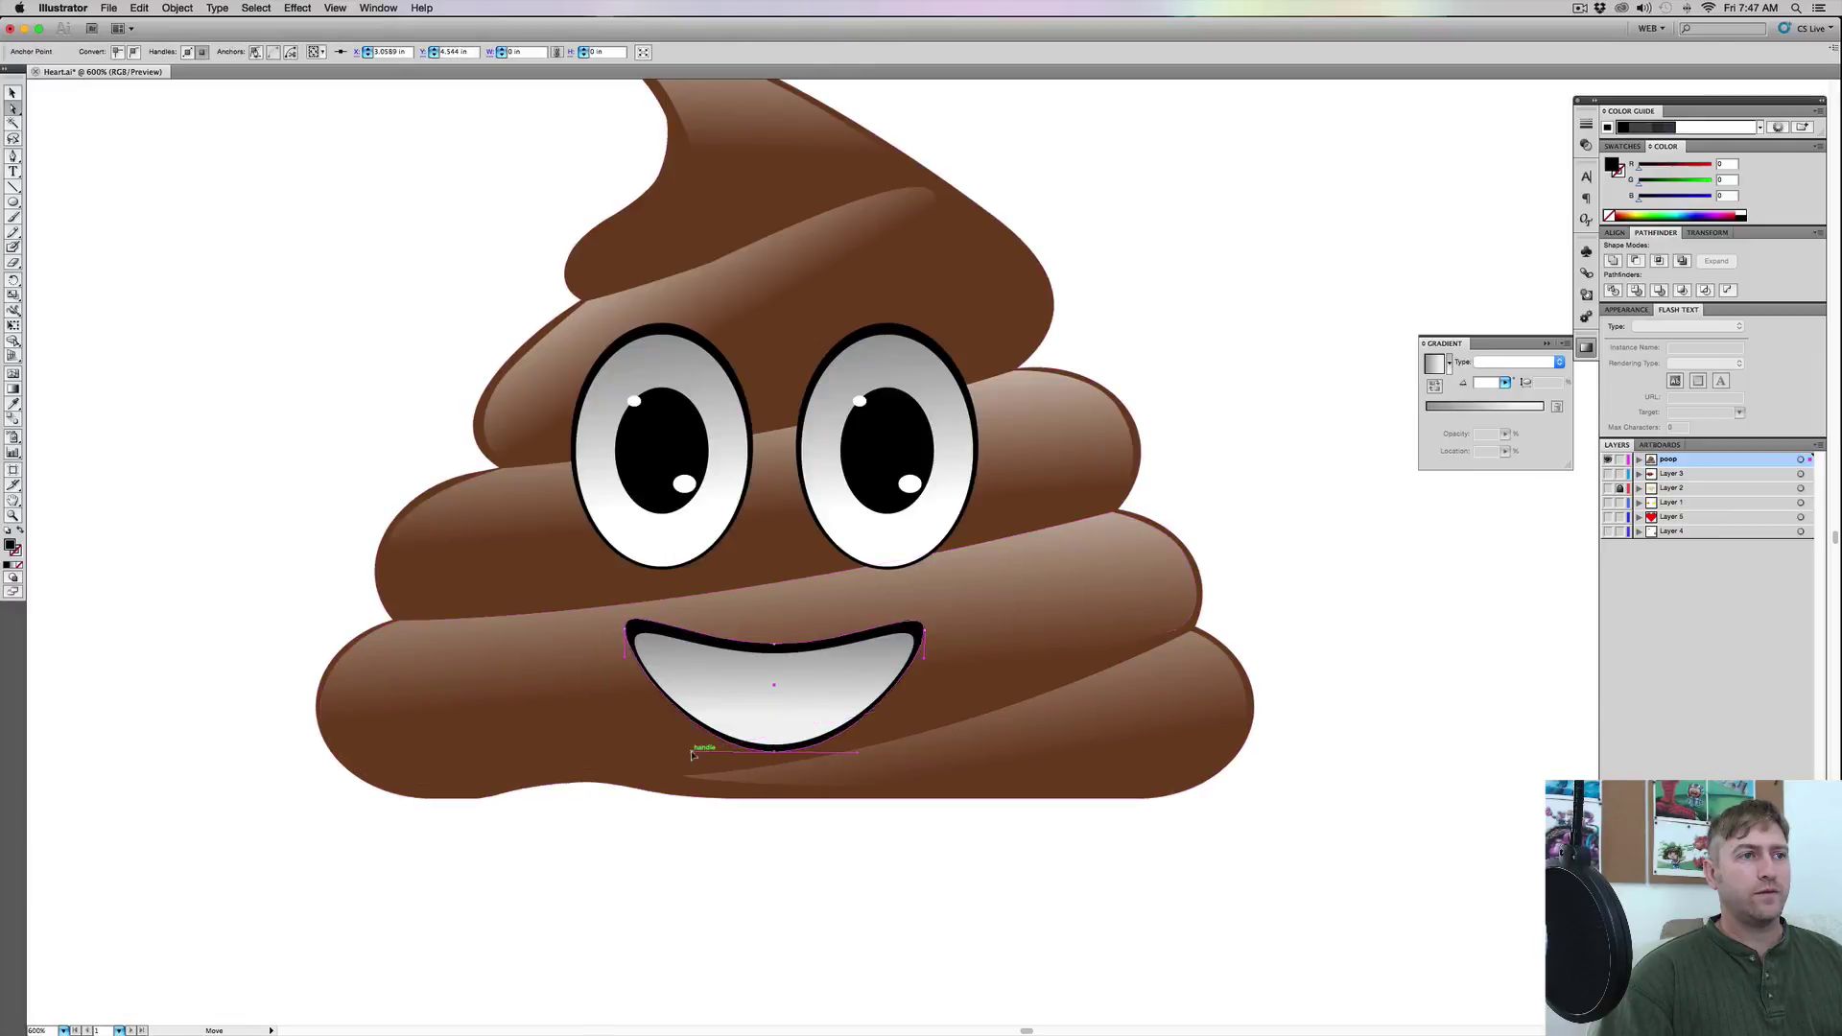
{"action": "left_click", "coordinate": [859, 756]}
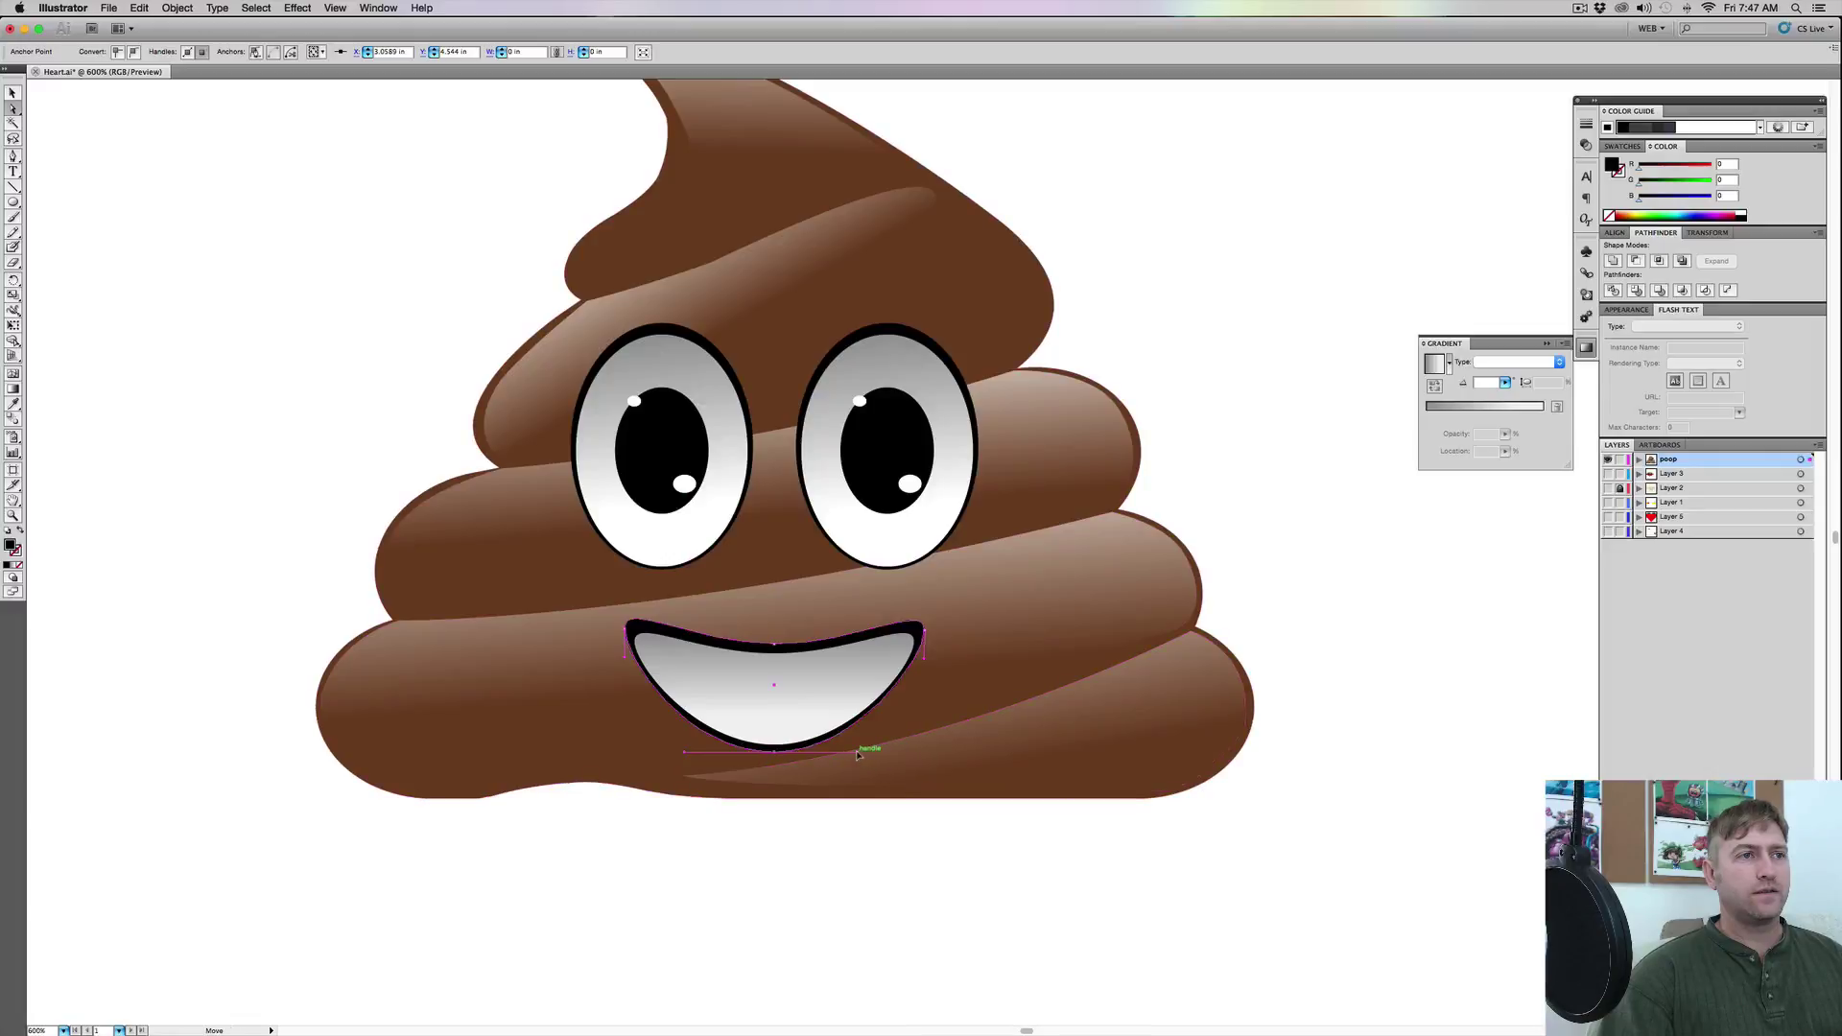
{"action": "left_click", "coordinate": [854, 833]}
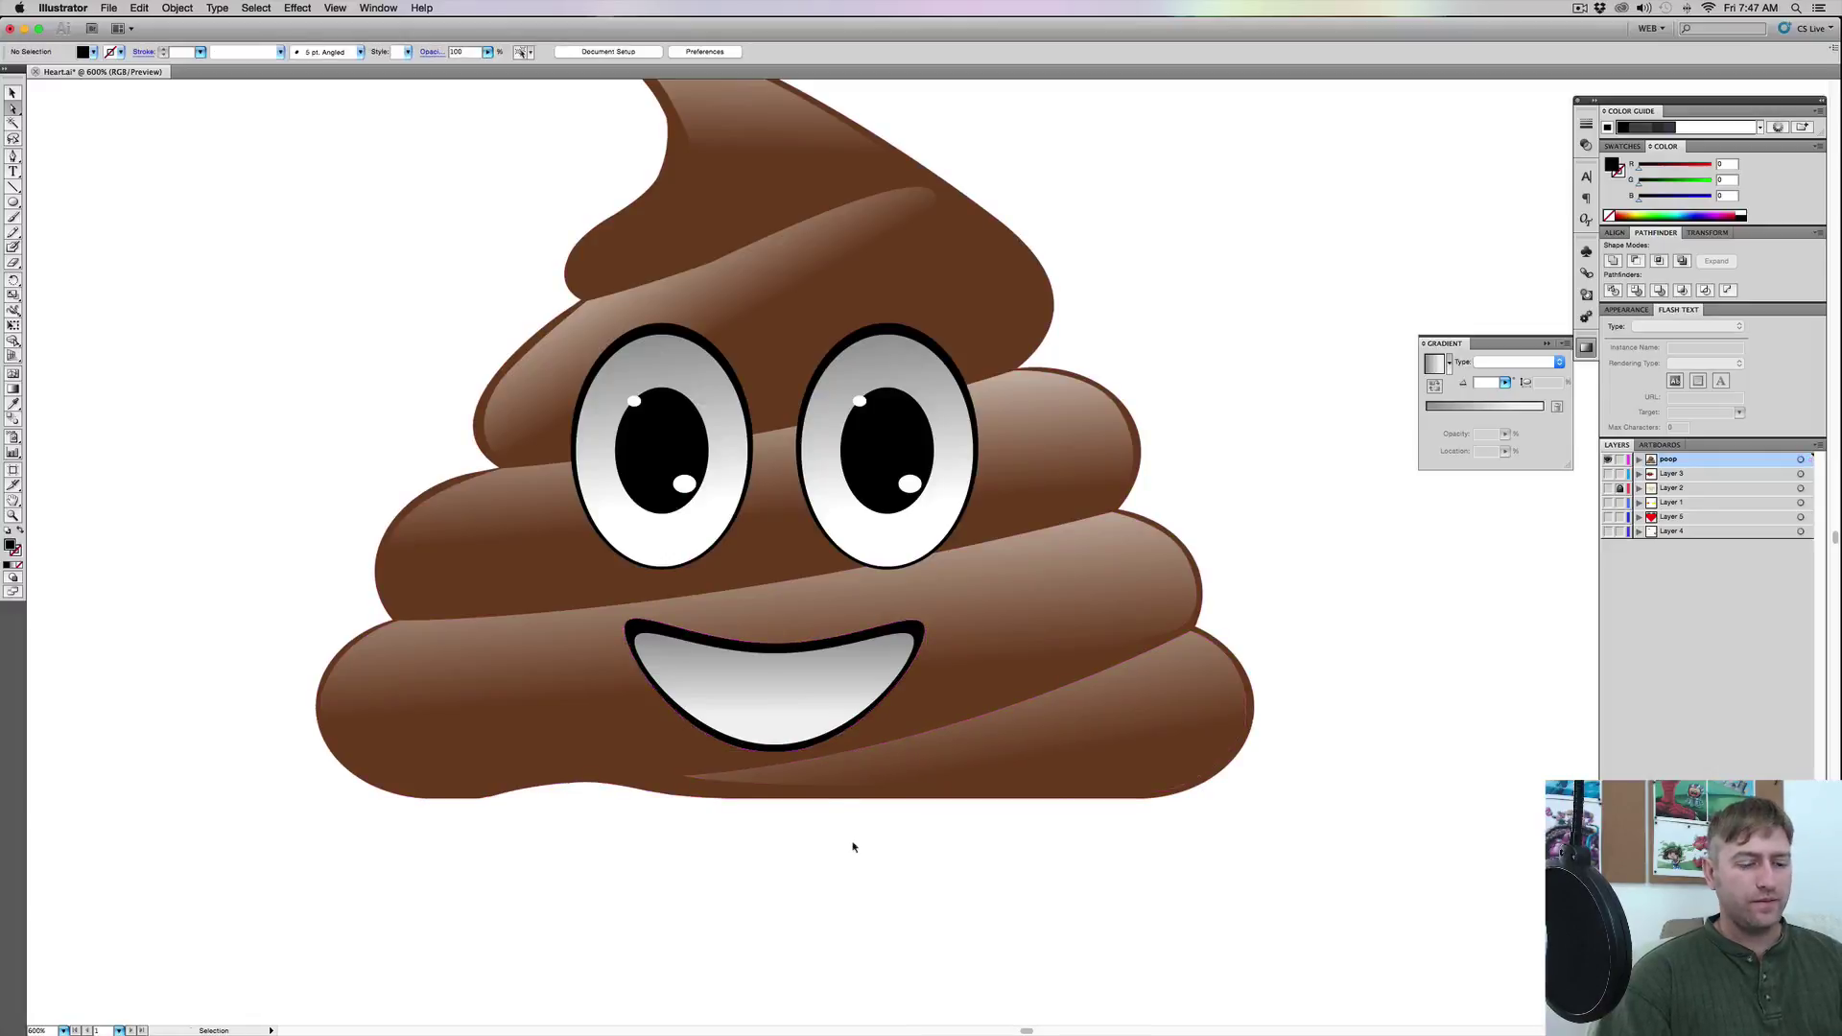
{"action": "key", "text": "super+minus"}
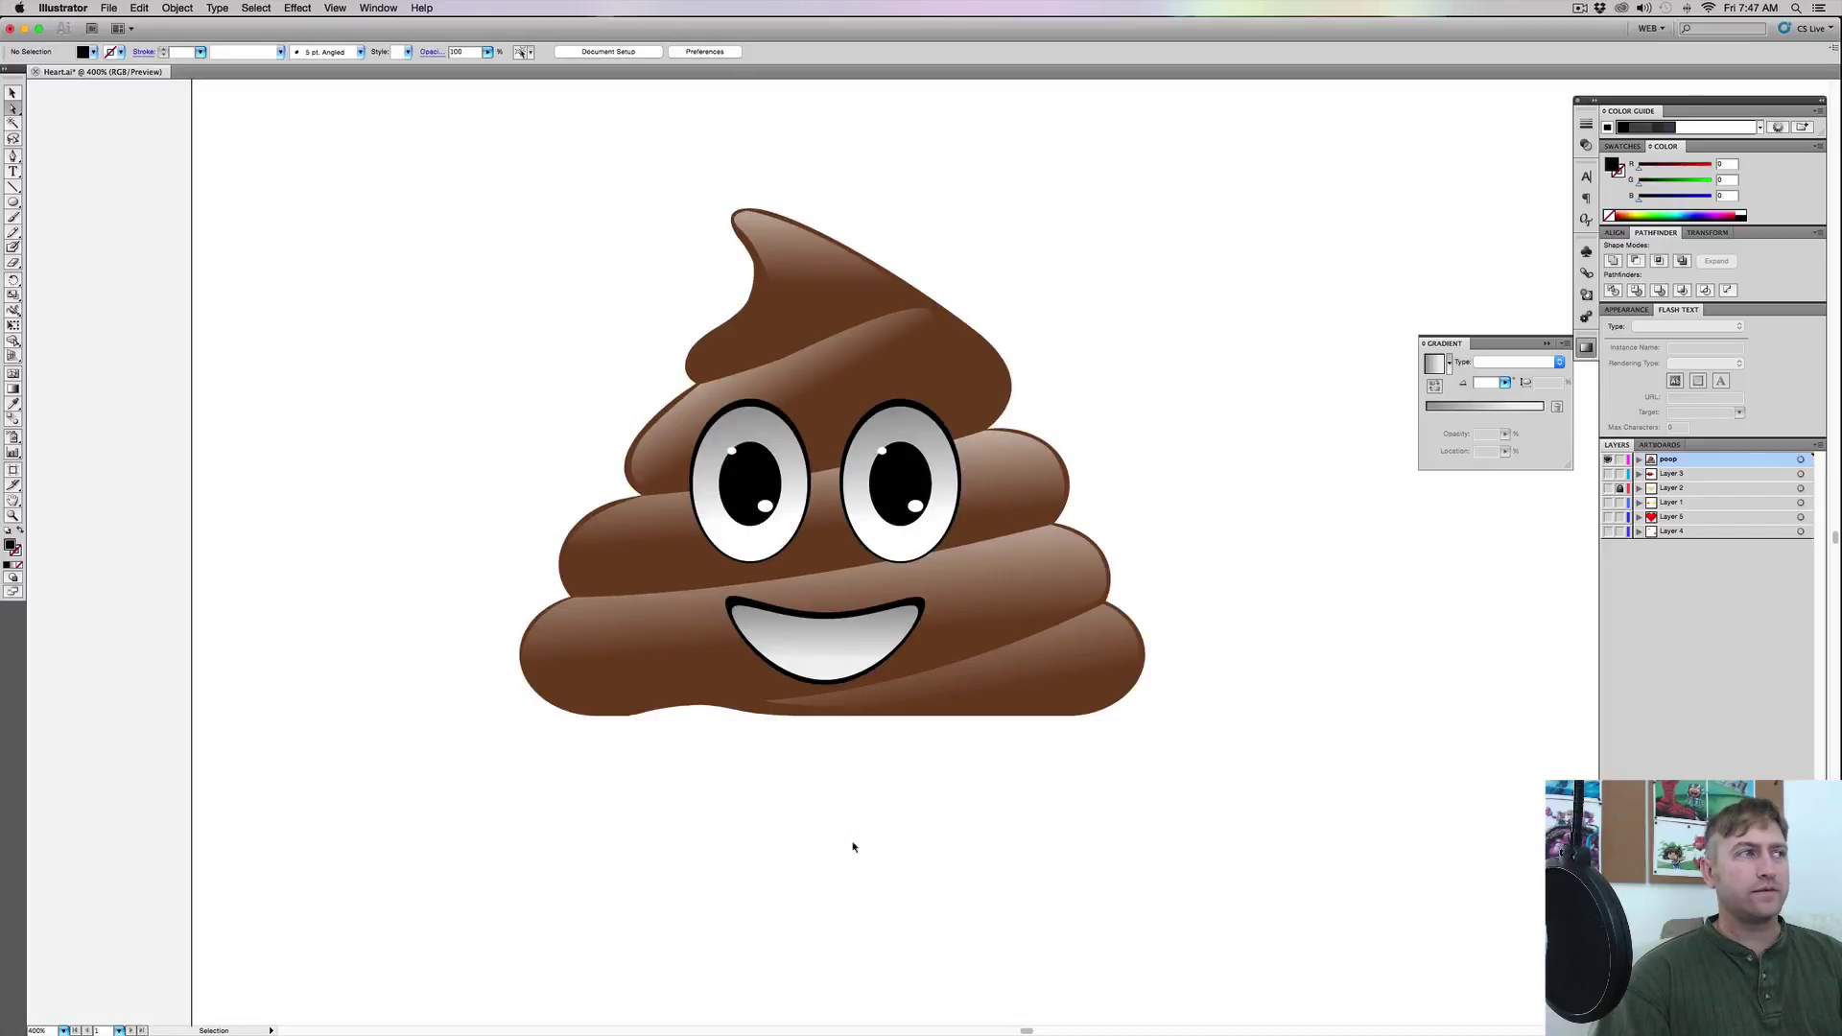
{"action": "key", "text": "super+minus"}
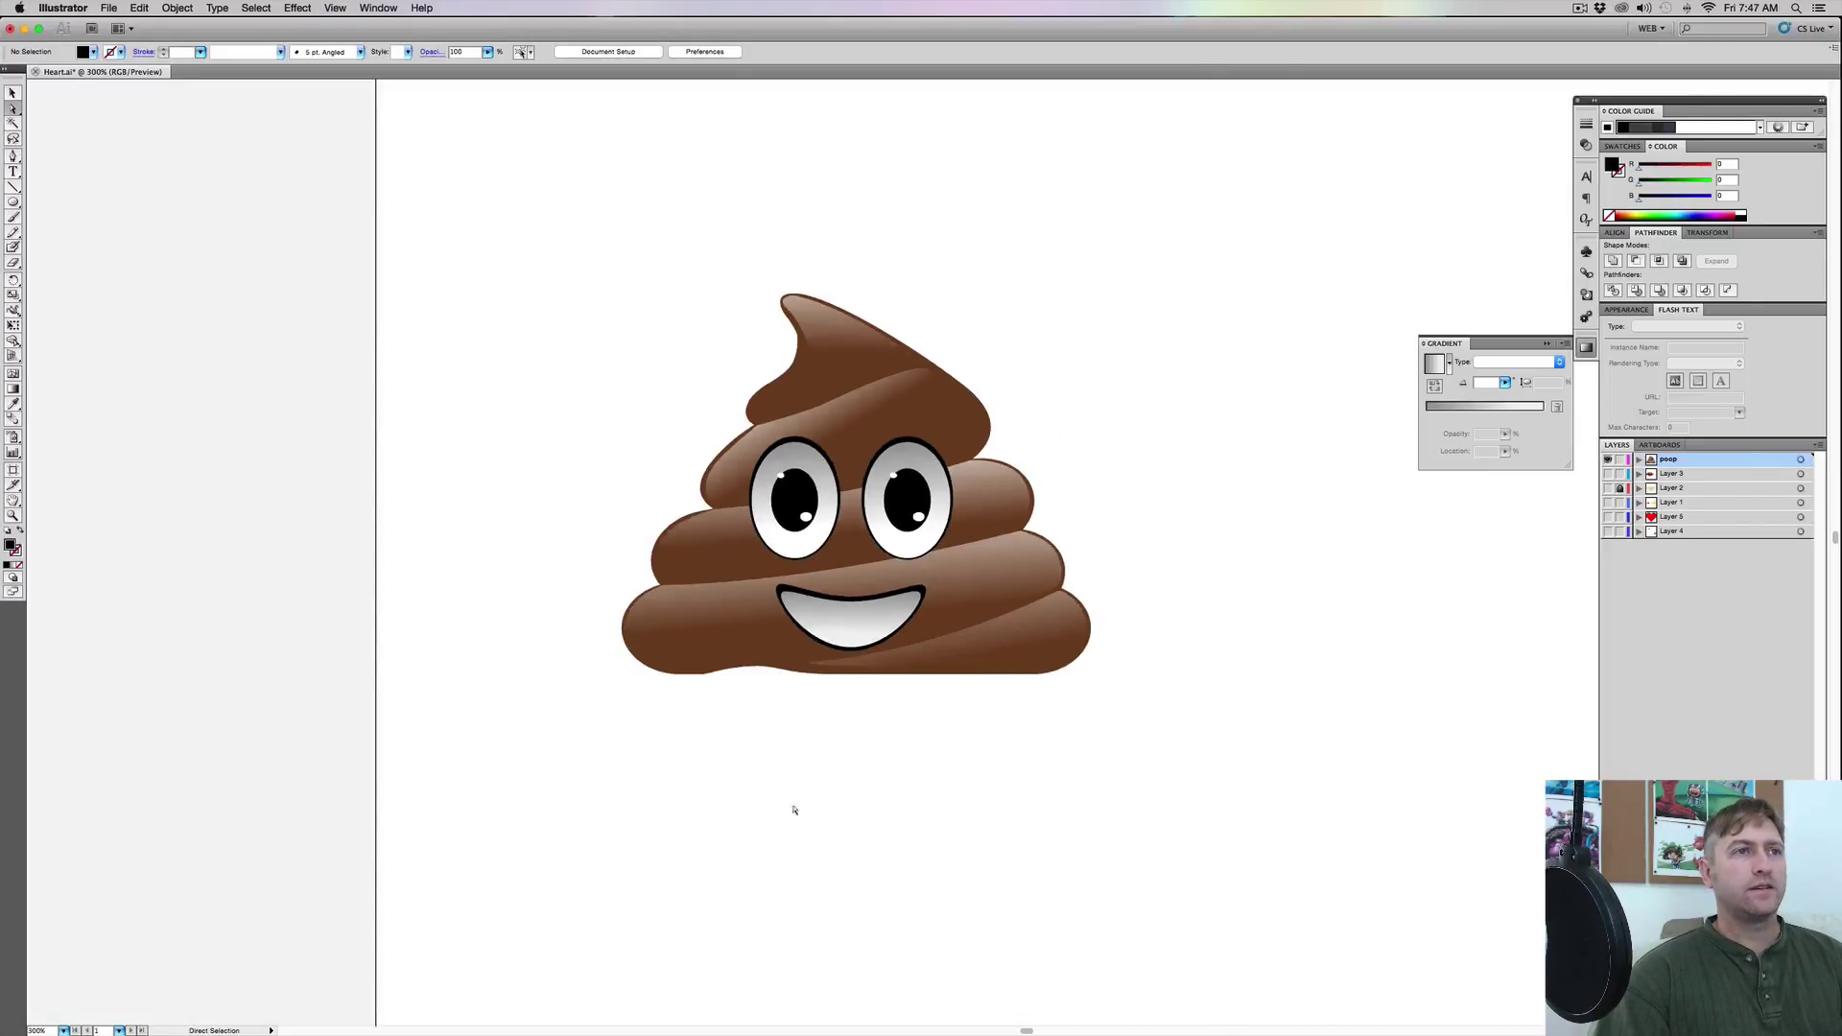